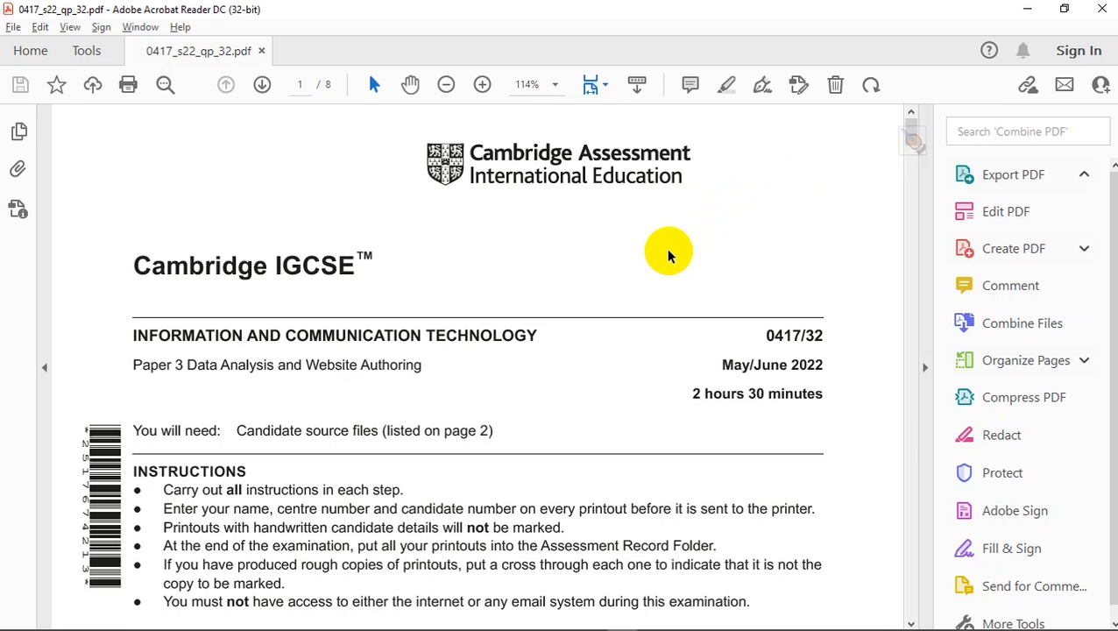
- Scroll to page 2, selecting the j2232twt.htm file name and the Task 1 paragraphs
{"action": "scroll", "coordinate": [732, 289], "scroll_direction": "down", "scroll_amount": 10}
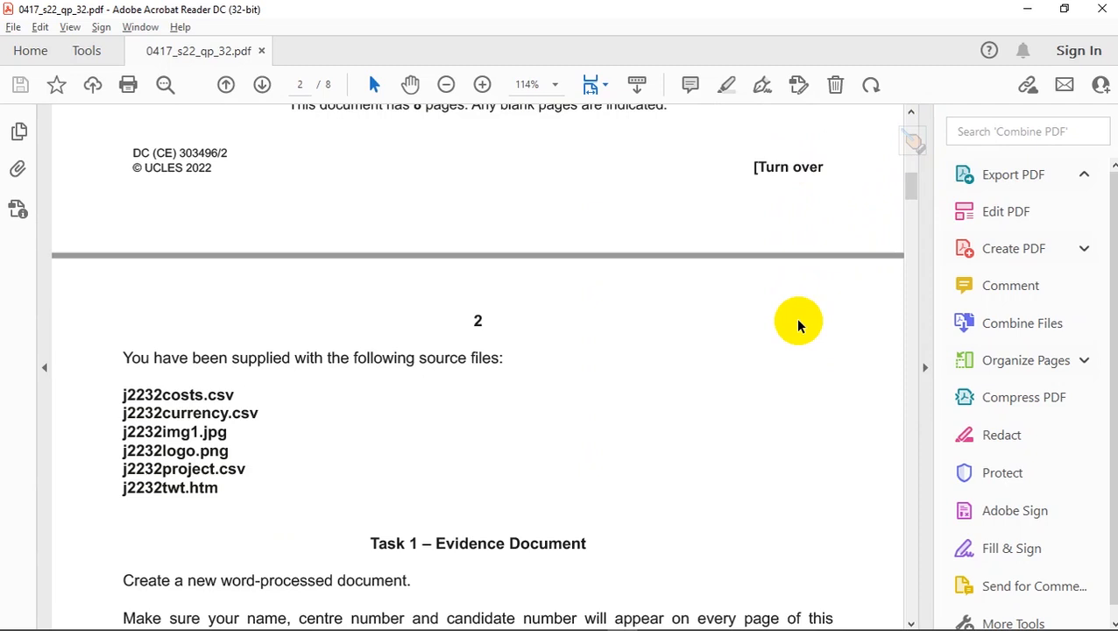
{"action": "left_click_drag", "start_coordinate": [219, 492], "coordinate": [127, 490]}
{"action": "scroll", "coordinate": [444, 517], "scroll_direction": "down", "scroll_amount": 3}
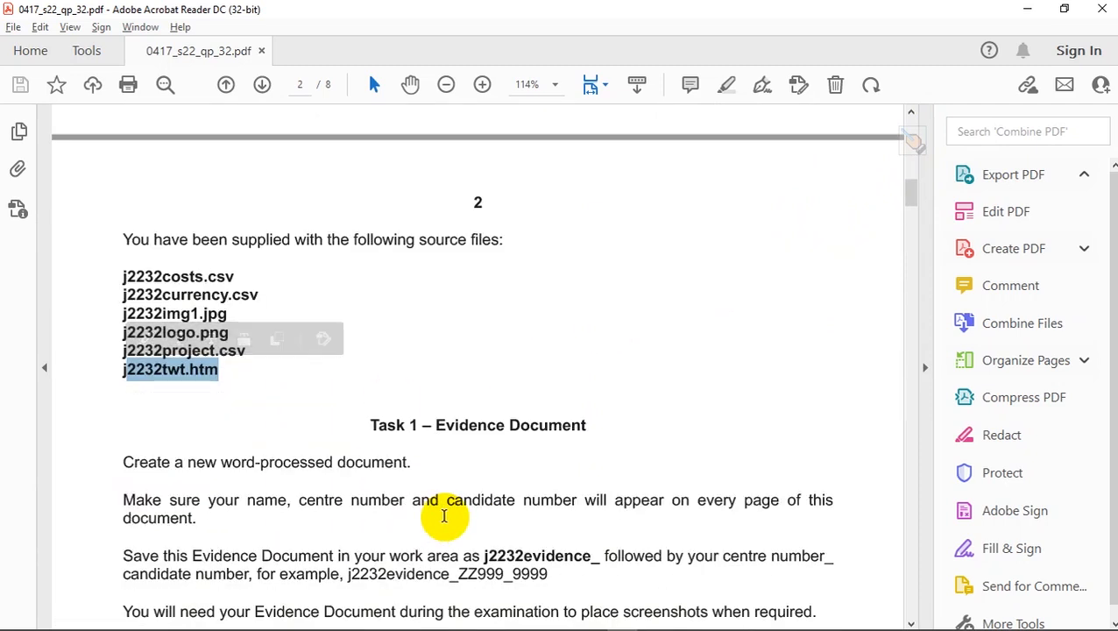
{"action": "scroll", "coordinate": [585, 473], "scroll_direction": "down", "scroll_amount": 4}
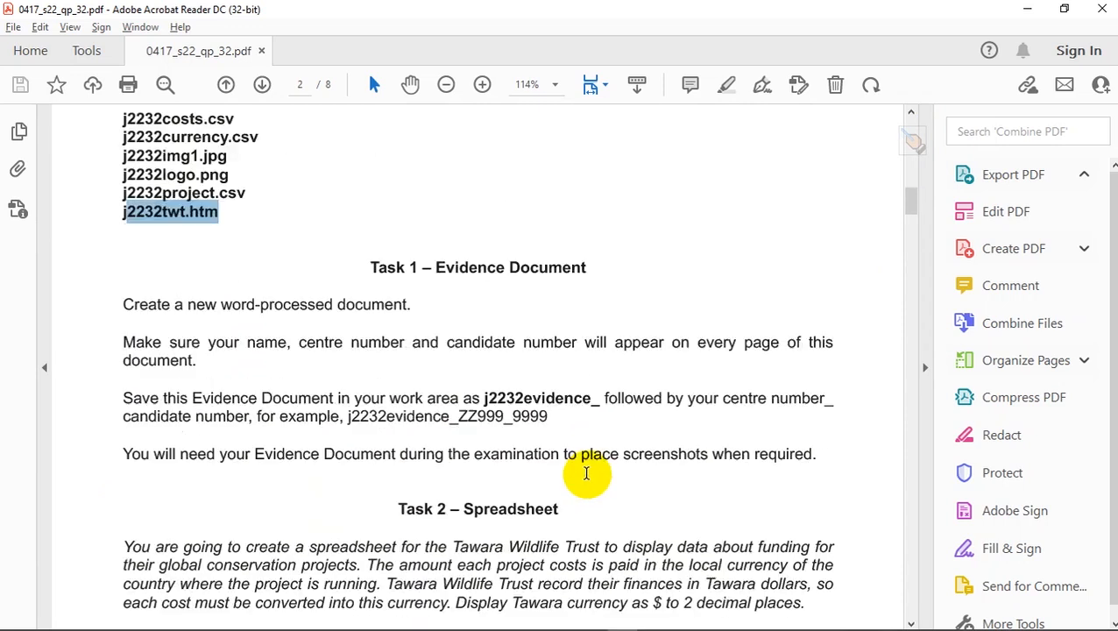
{"action": "left_click_drag", "start_coordinate": [832, 454], "coordinate": [124, 304]}
{"action": "scroll", "coordinate": [364, 403], "scroll_direction": "down", "scroll_amount": 1}
{"action": "scroll", "coordinate": [373, 415], "scroll_direction": "down", "scroll_amount": 3}
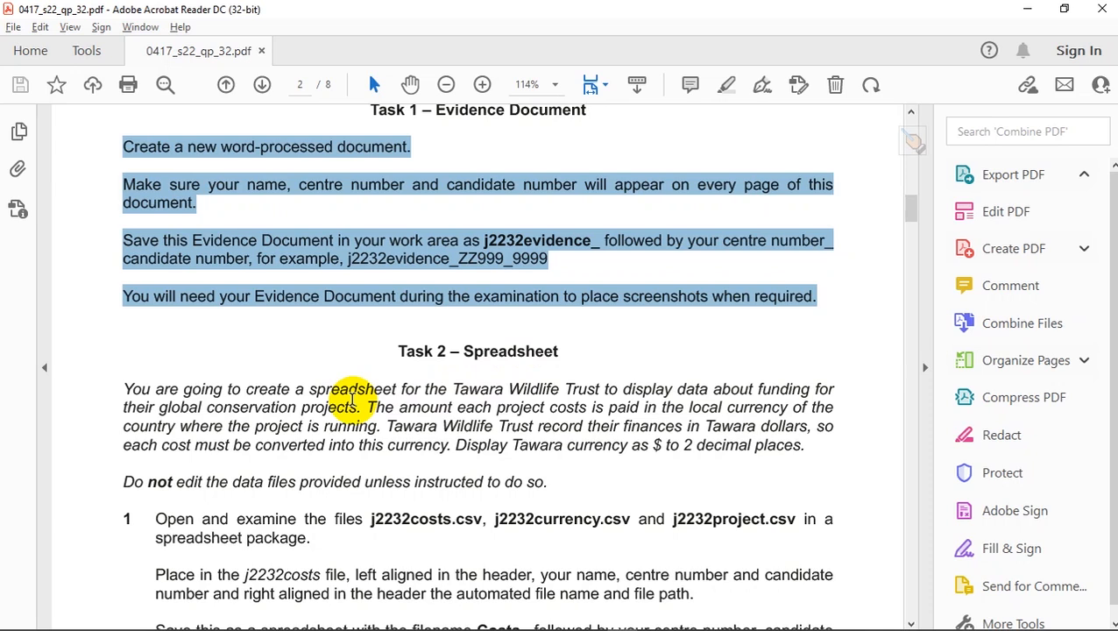
{"action": "key", "text": "ctrl+d"}
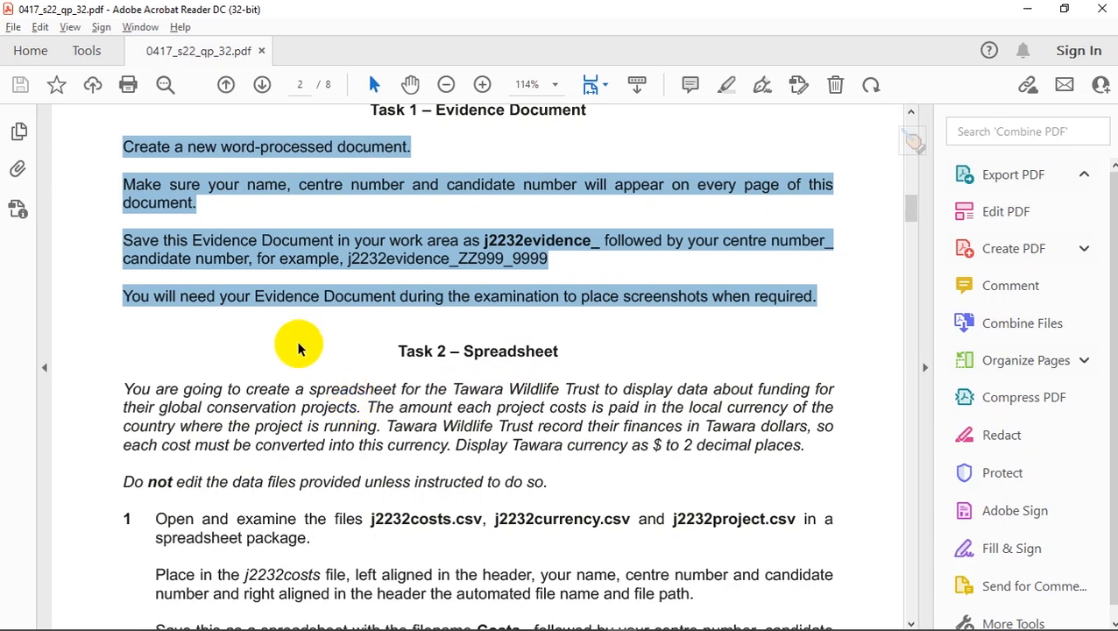
{"action": "key", "text": "ctrl+d"}
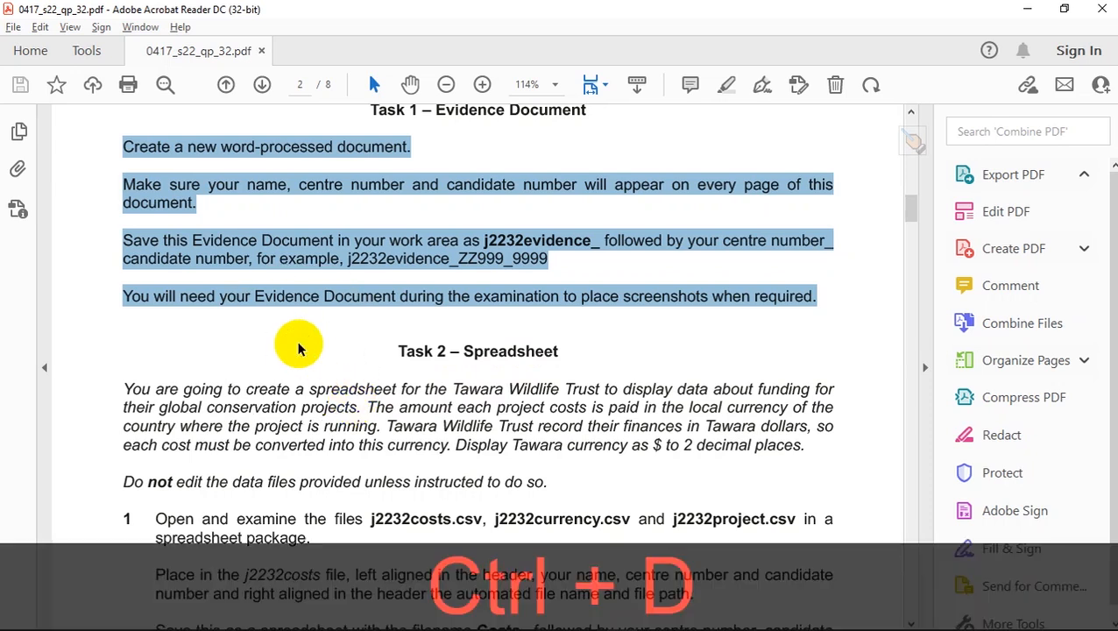
- Open j2232costs.csv in Excel from the source files folder
{"action": "key", "text": "alt+d"}
{"action": "key", "text": "alt+Tab"}
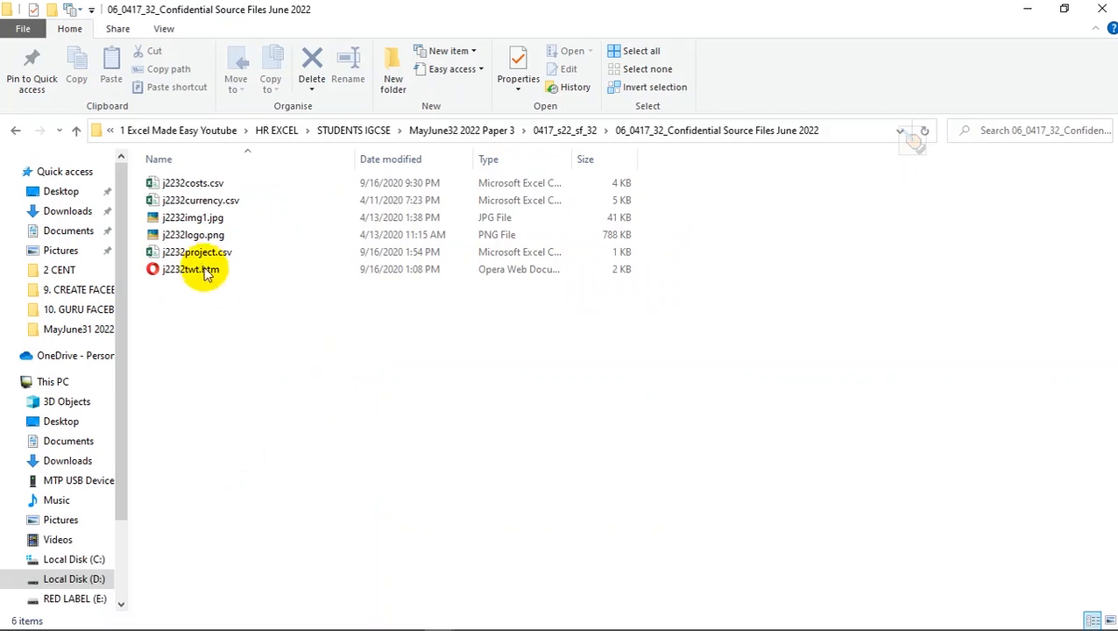
{"action": "double_click", "coordinate": [220, 183]}
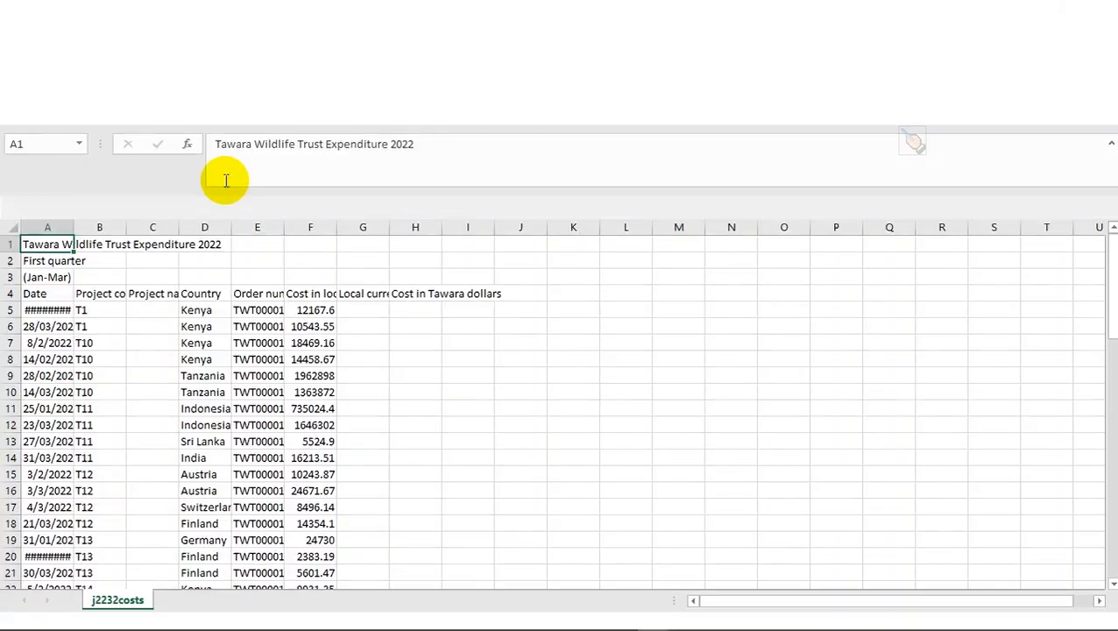
{"action": "key", "text": "alt+Tab"}
{"action": "key", "text": "alt+Tab"}
{"action": "key", "text": "alt+Tab"}
{"action": "key", "text": "Tab"}
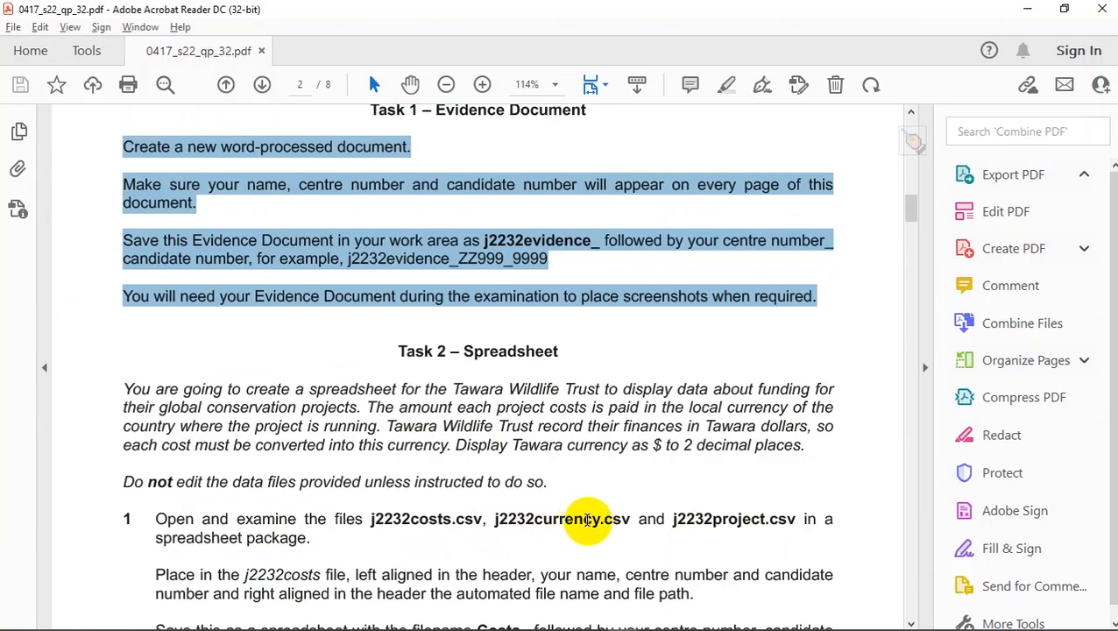
- Open j2232currency.csv in Excel from the same folder
{"action": "key", "text": "alt+Tab"}
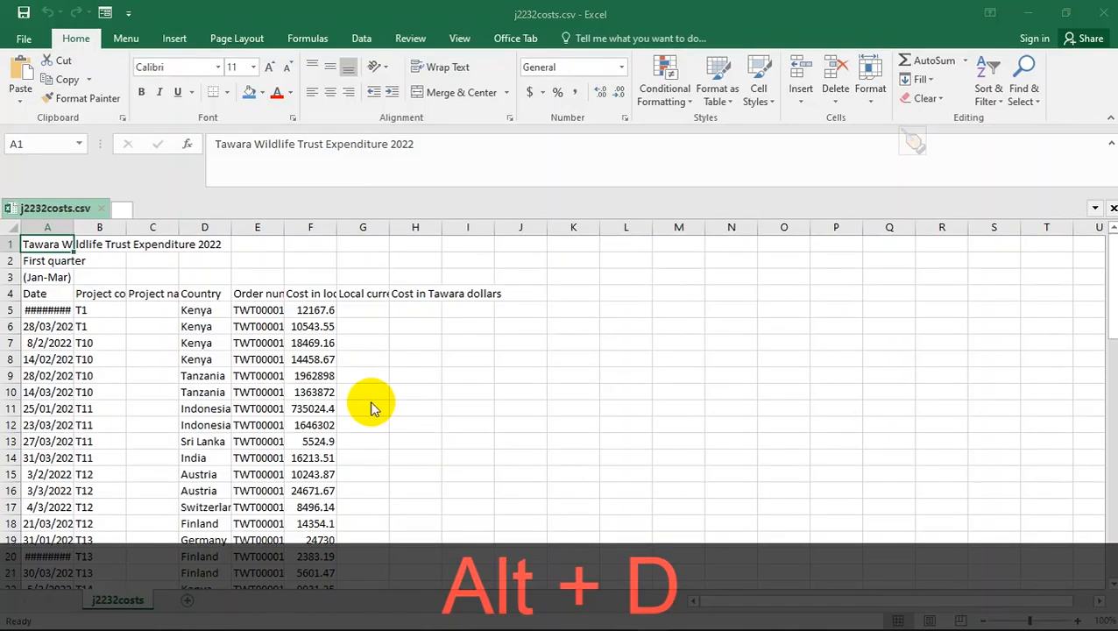
{"action": "key", "text": "alt+Tab"}
{"action": "key", "text": "alt+Tab"}
{"action": "key", "text": "Tab"}
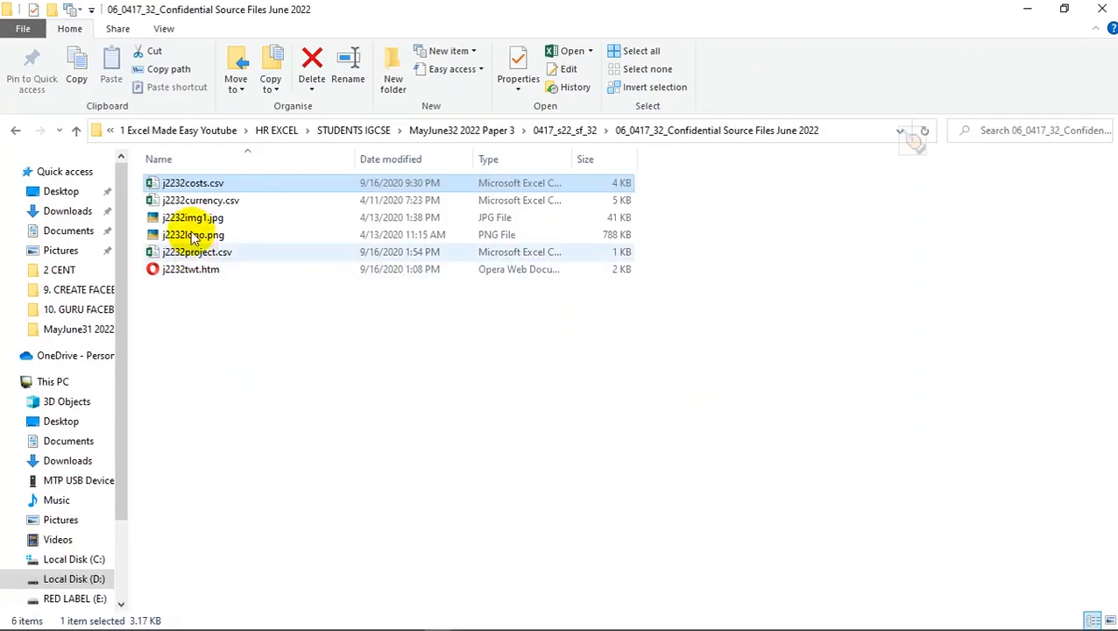
{"action": "double_click", "coordinate": [195, 201]}
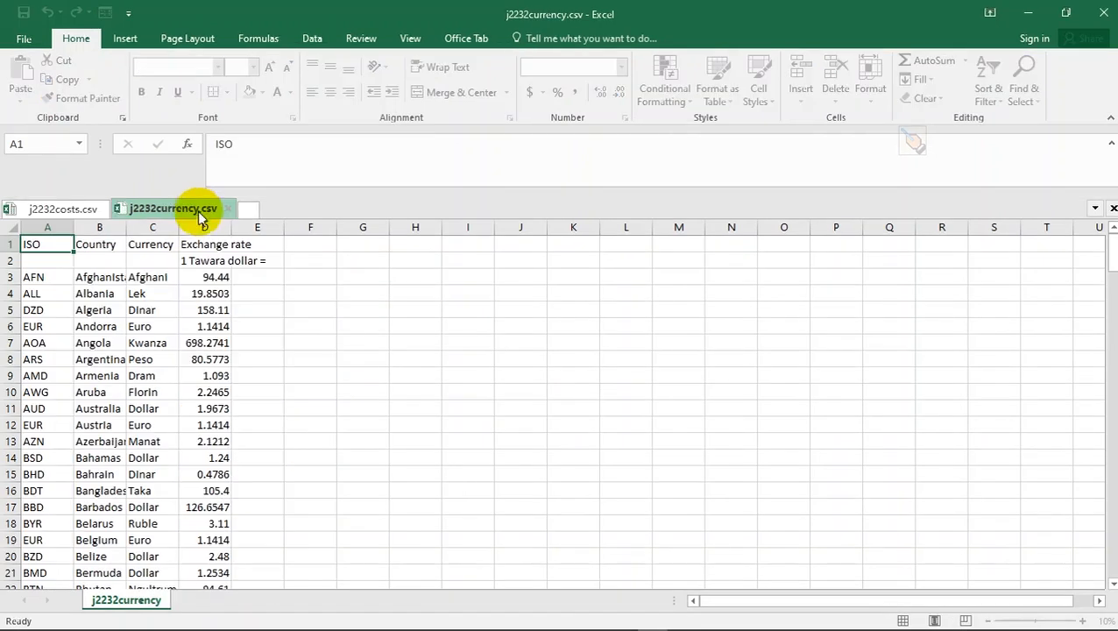
{"action": "key", "text": "alt+Tab"}
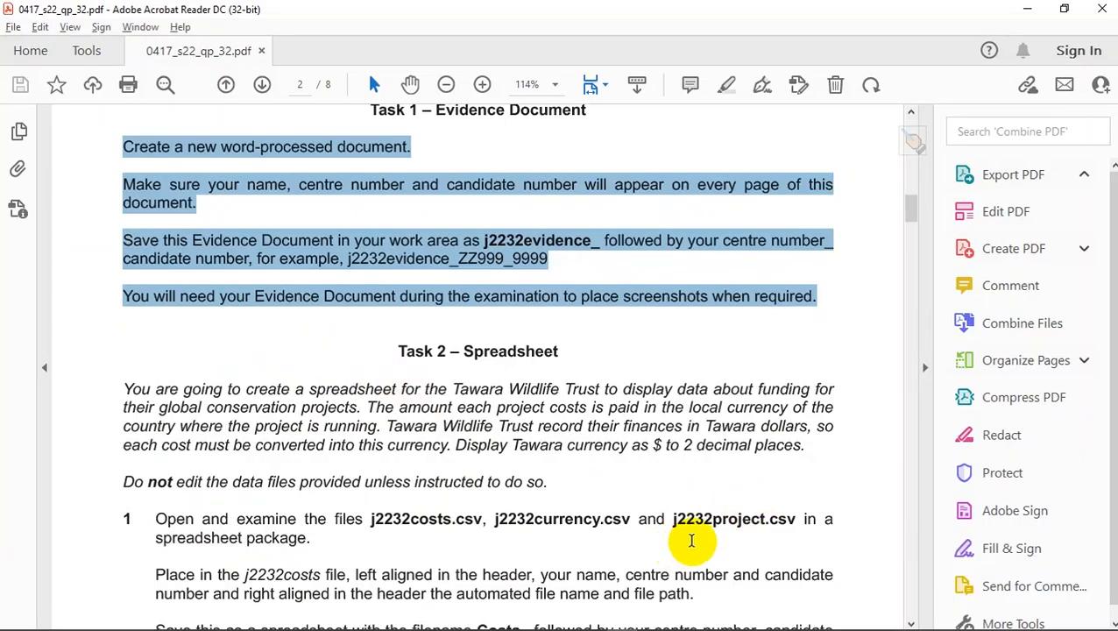
- Open j2232project.csv in Excel and go back to the exam paper
{"action": "key", "text": "alt+Tab"}
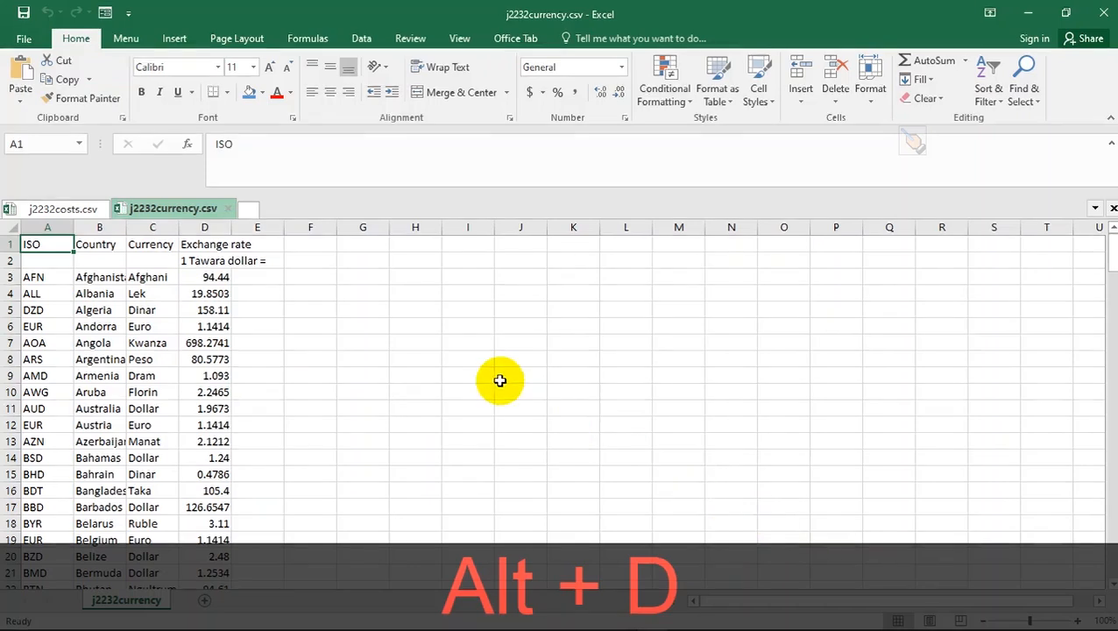
{"action": "key", "text": "alt+Tab"}
{"action": "key", "text": "alt+Tab"}
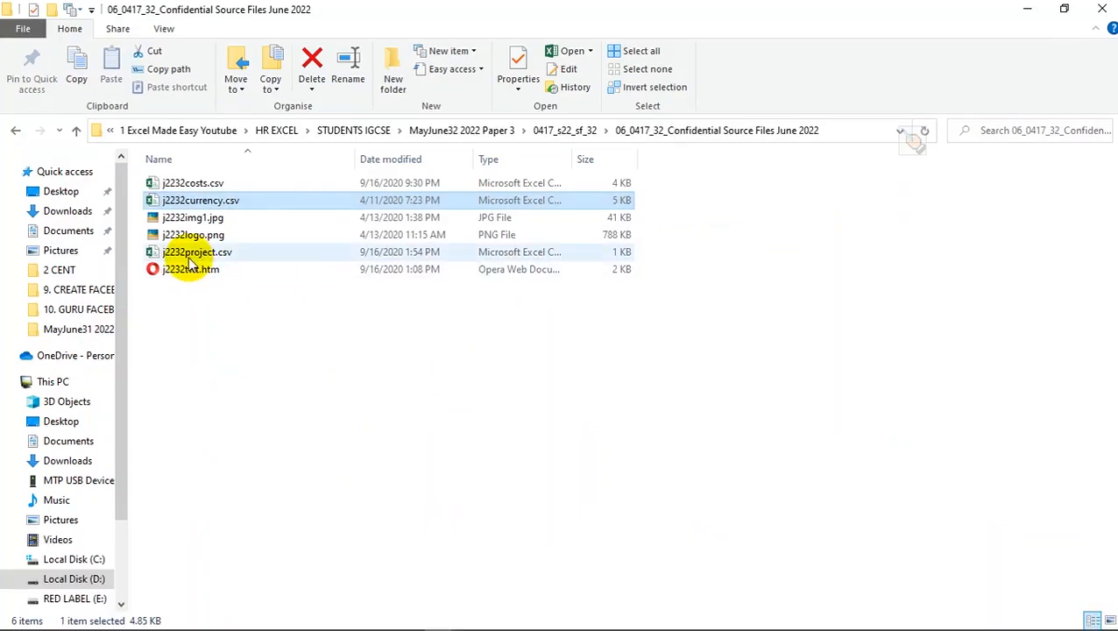
{"action": "key", "text": "alt+Tab"}
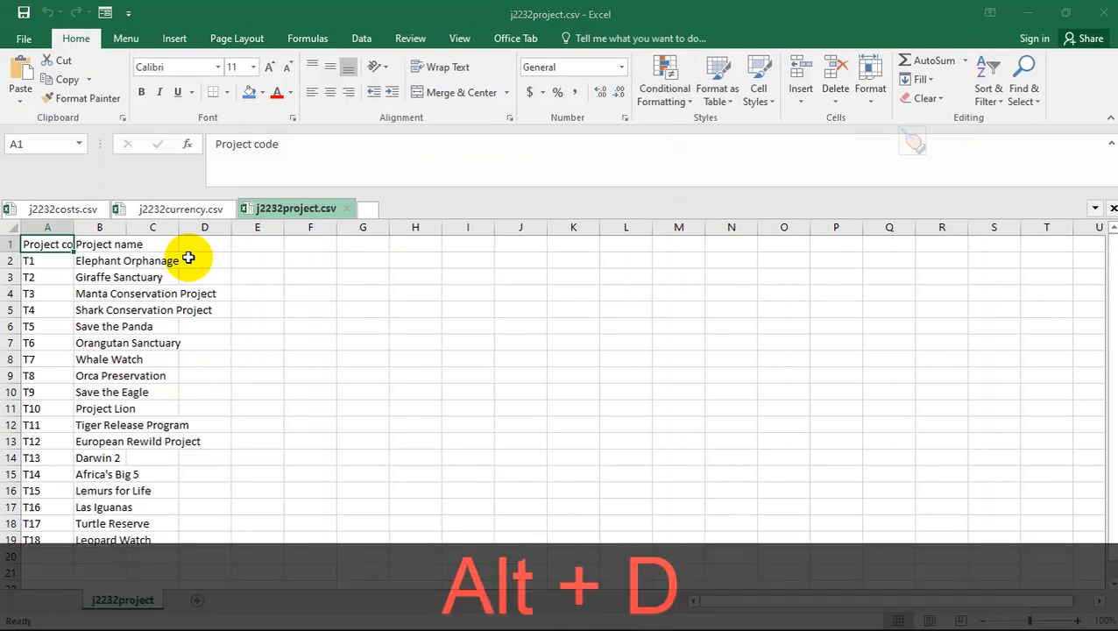
{"action": "key", "text": "alt+Tab"}
{"action": "key", "text": "alt+Tab"}
{"action": "key", "text": "Tab"}
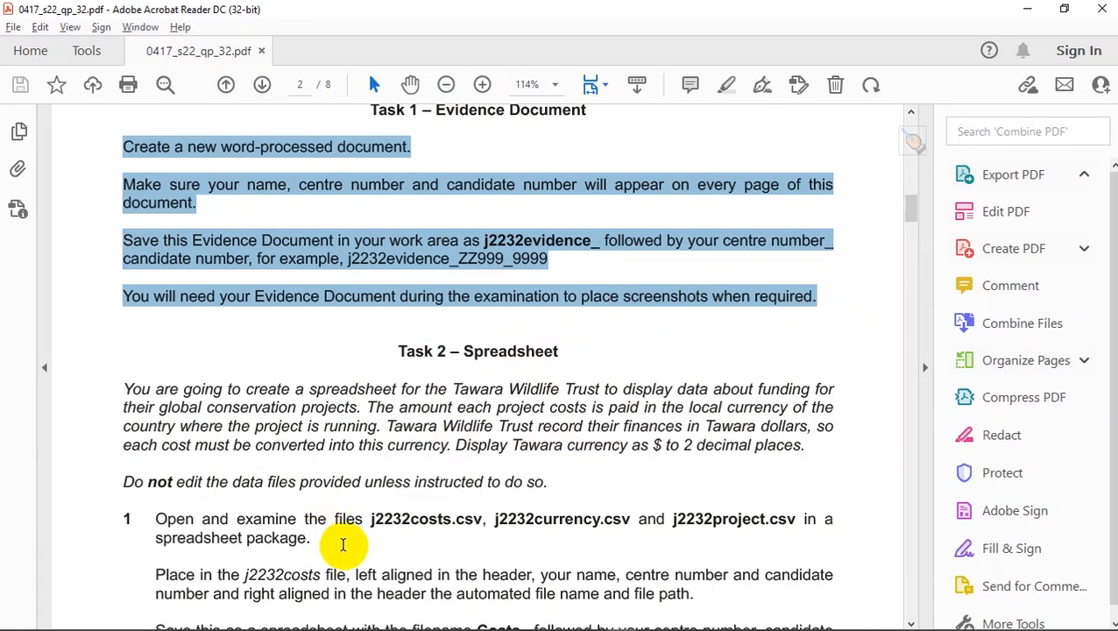
- Highlight instruction 1 in yellow, then switch to the j2232project.csv sheet in Excel
{"action": "left_click_drag", "start_coordinate": [331, 549], "coordinate": [120, 496]}
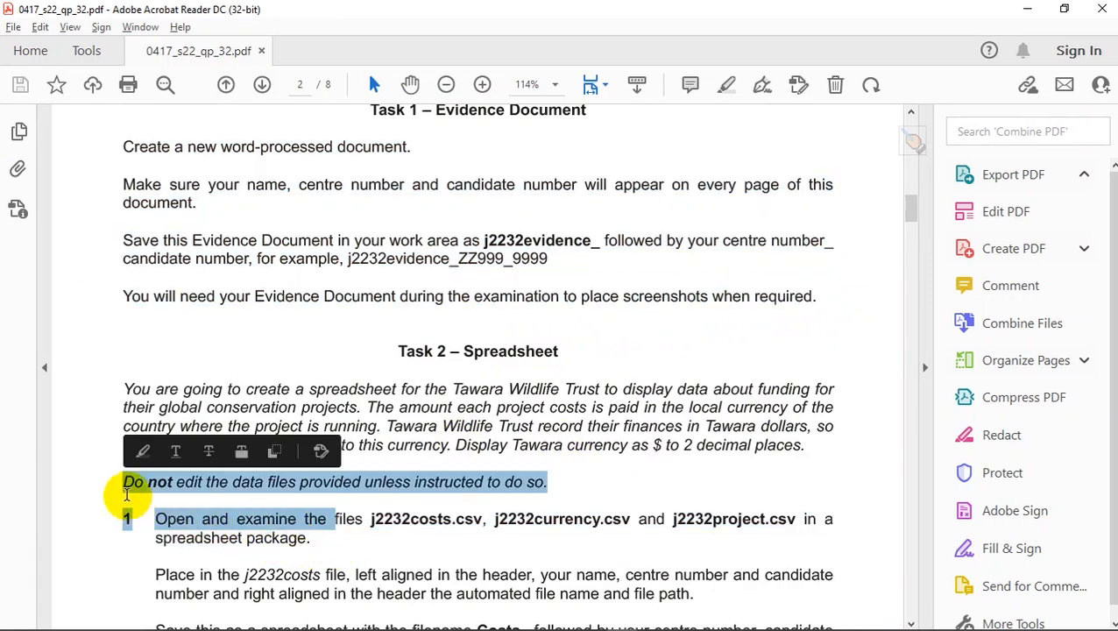
{"action": "left_click", "coordinate": [319, 543]}
{"action": "left_click_drag", "start_coordinate": [319, 543], "coordinate": [127, 518]}
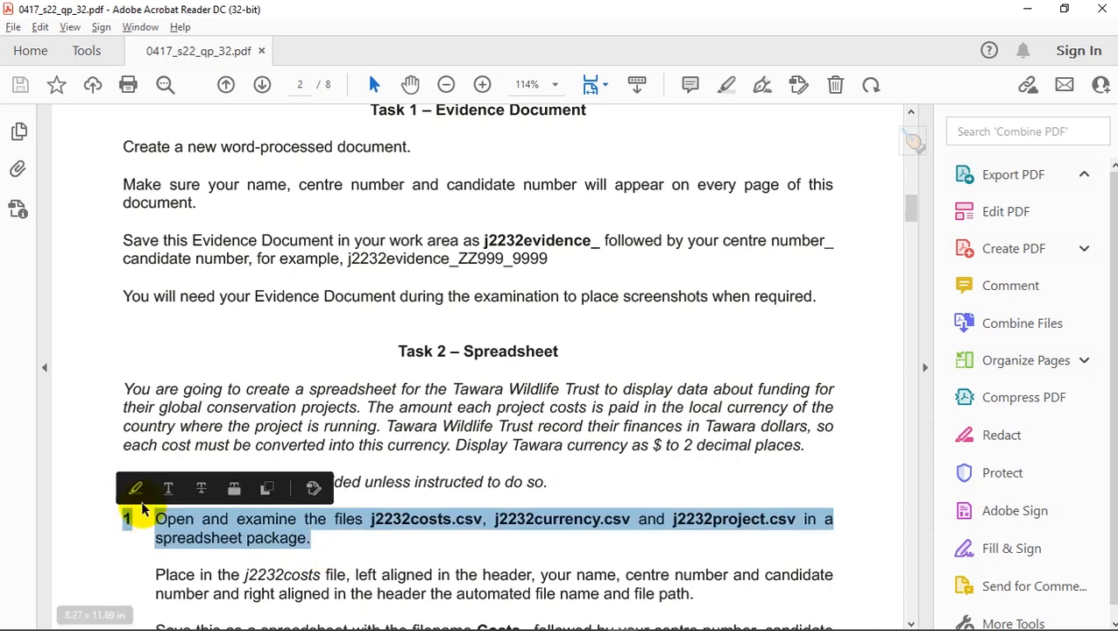
{"action": "left_click", "coordinate": [134, 489]}
{"action": "scroll", "coordinate": [134, 489], "scroll_direction": "down", "scroll_amount": 2}
{"action": "key", "text": "alt+d"}
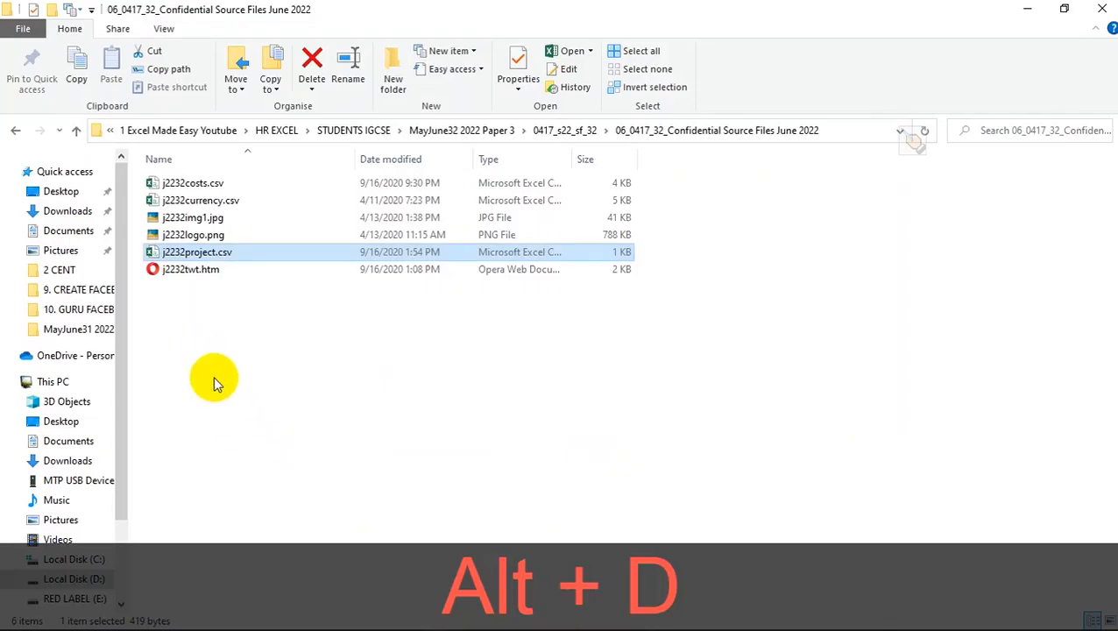
{"action": "key", "text": "alt+Tab"}
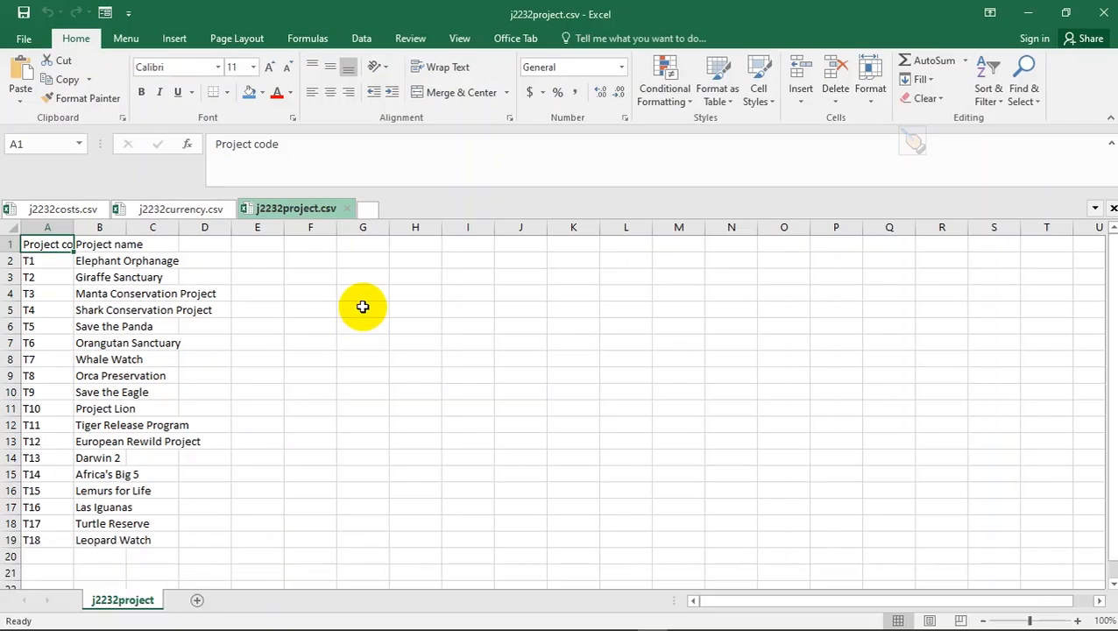
{"action": "left_click", "coordinate": [266, 305]}
- Autofit every column of the project sheet to its contents
{"action": "left_click_drag", "start_coordinate": [30, 243], "coordinate": [156, 261]}
{"action": "left_click", "coordinate": [92, 326]}
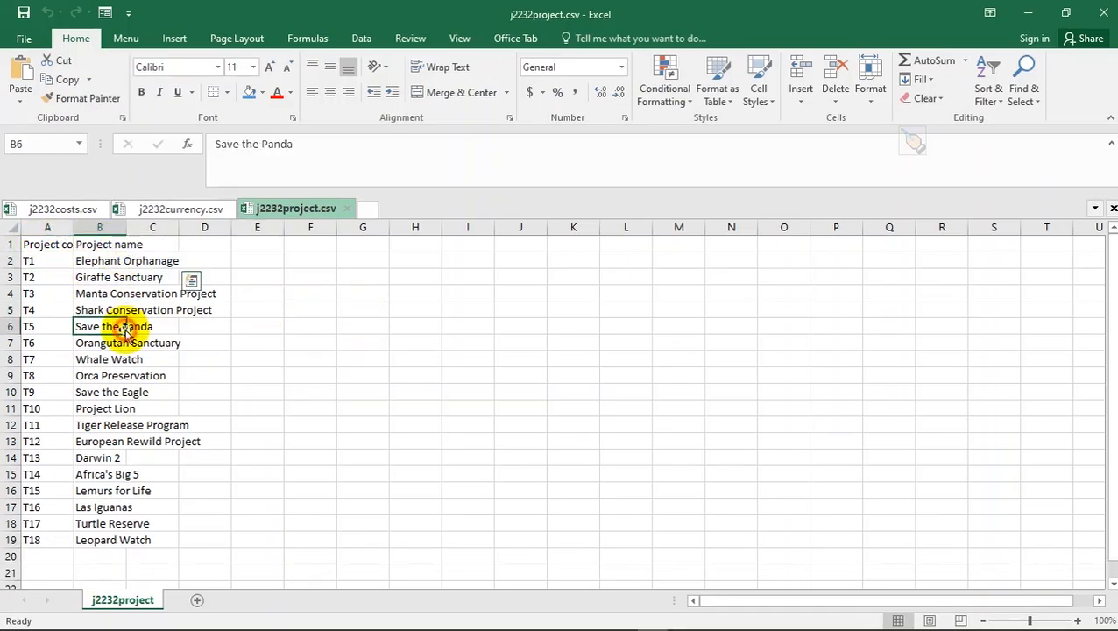
{"action": "left_click", "coordinate": [13, 229]}
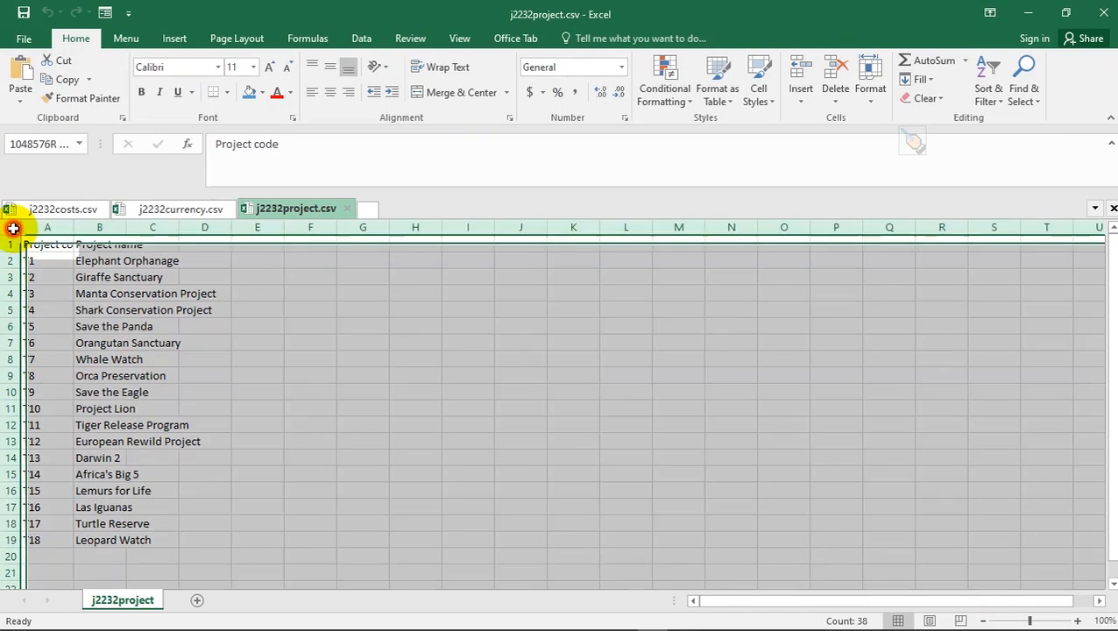
{"action": "double_click", "coordinate": [73, 227]}
{"action": "left_click", "coordinate": [135, 310]}
- Autofit every column of the currency sheet to its contents
{"action": "left_click", "coordinate": [188, 210]}
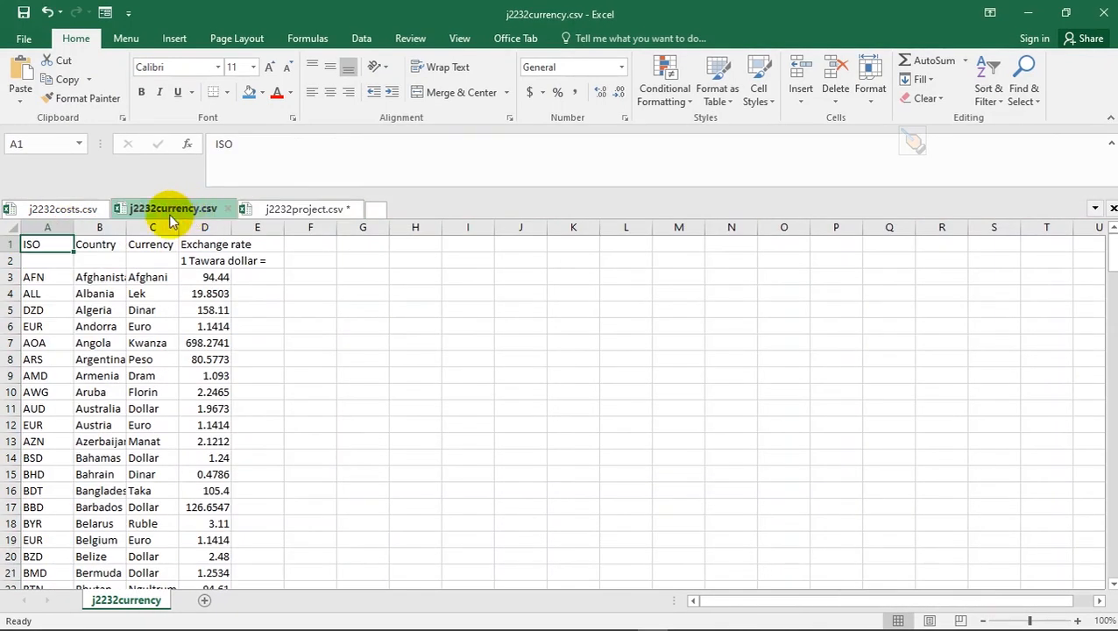
{"action": "left_click", "coordinate": [12, 228]}
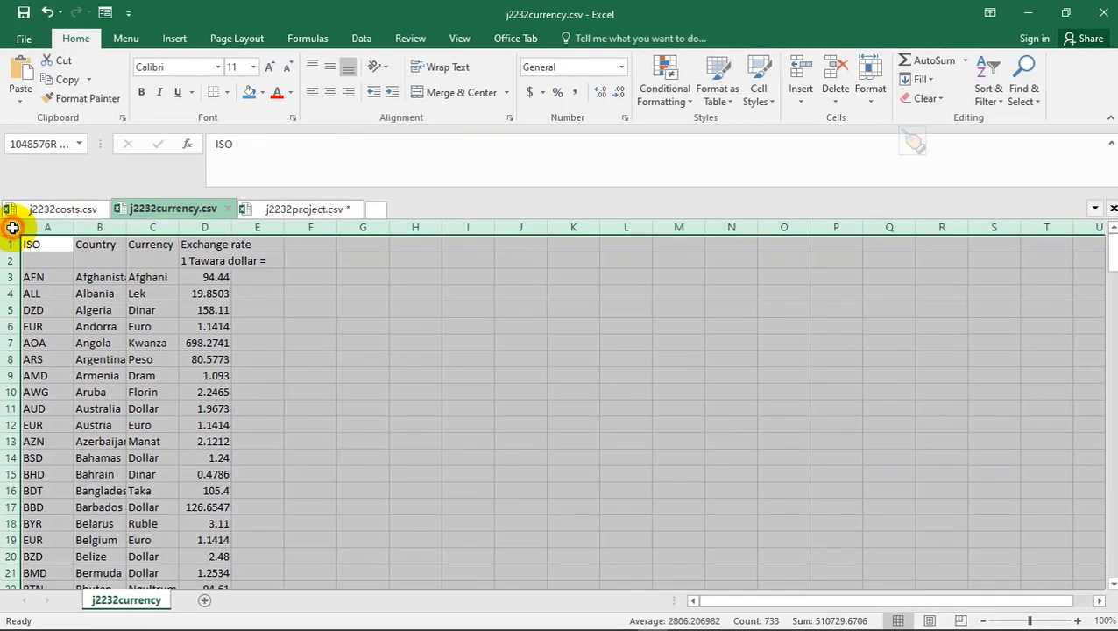
{"action": "double_click", "coordinate": [127, 227]}
{"action": "left_click", "coordinate": [214, 311]}
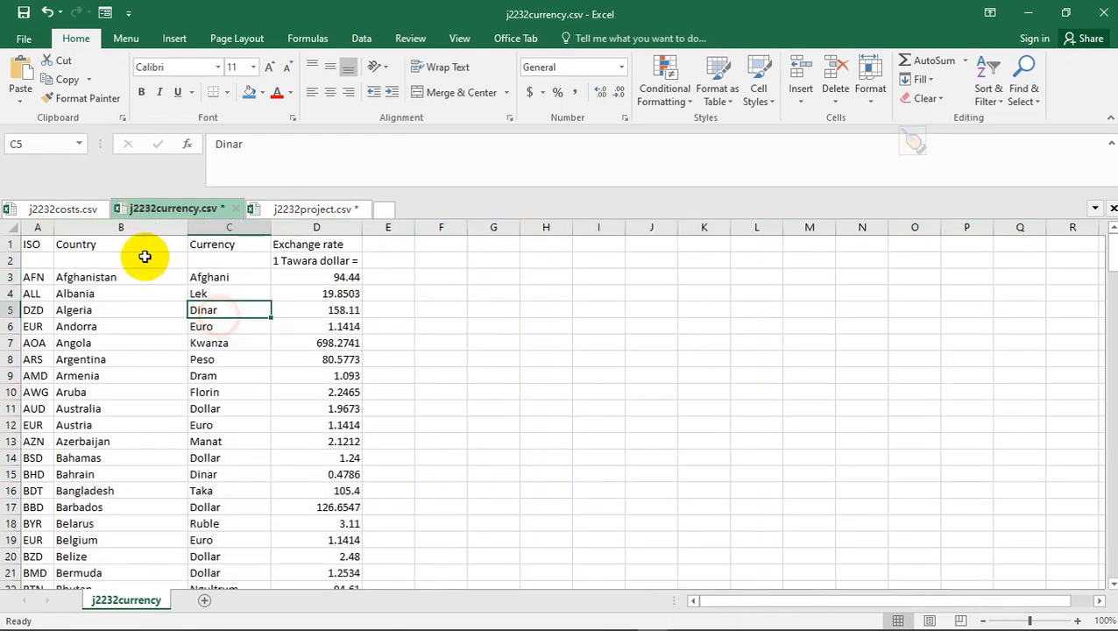
- Autofit every column of the costs sheet and check its column F values
{"action": "left_click", "coordinate": [63, 212]}
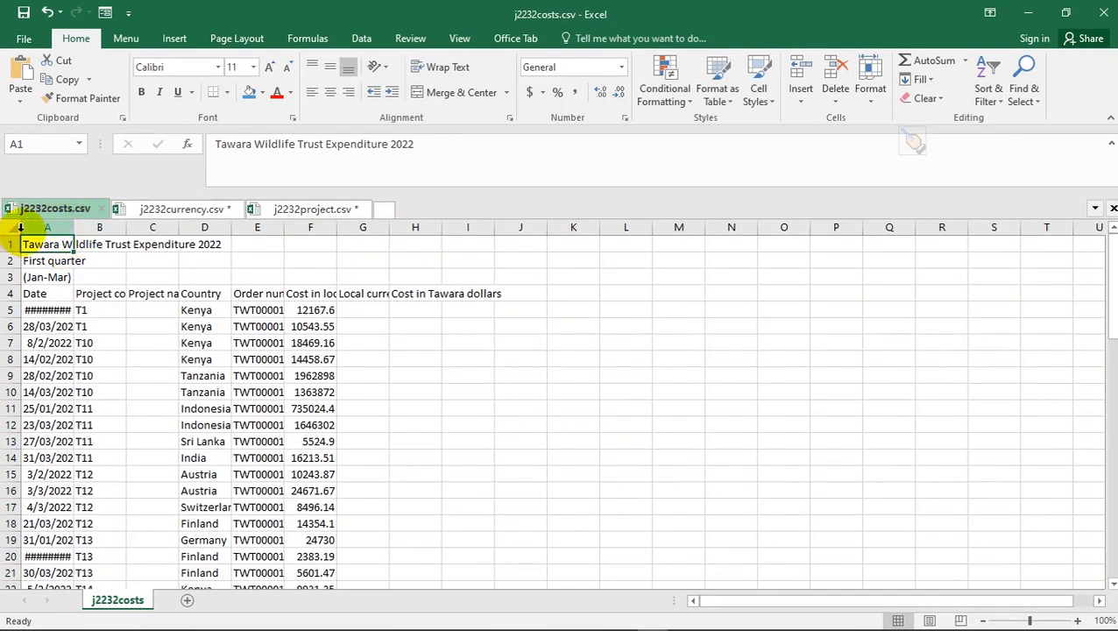
{"action": "left_click", "coordinate": [12, 228]}
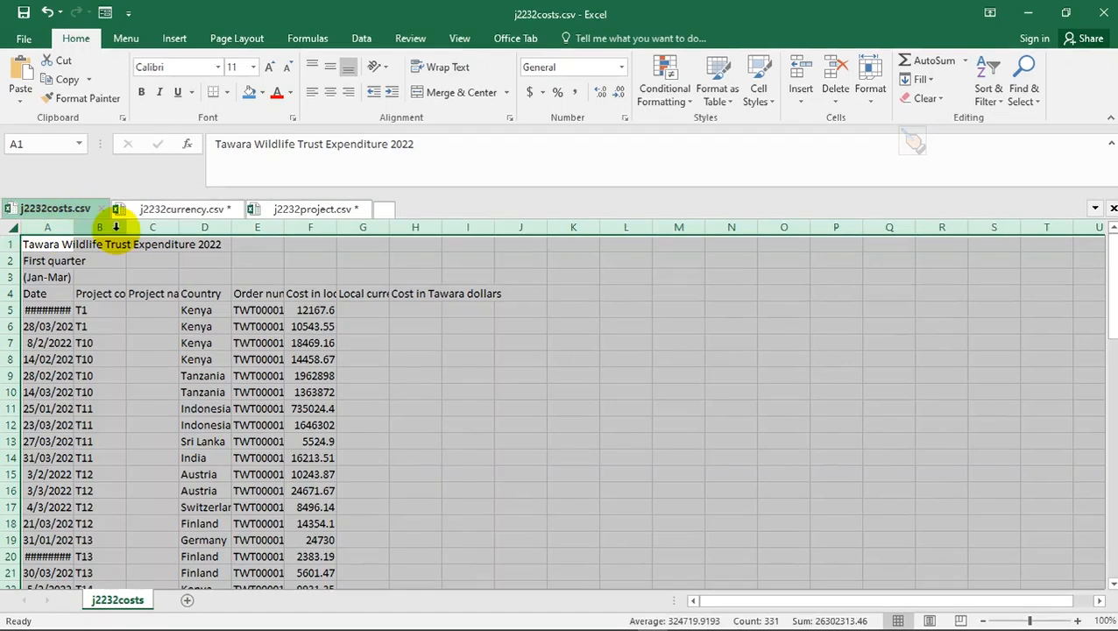
{"action": "double_click", "coordinate": [178, 227]}
{"action": "left_click", "coordinate": [281, 331]}
{"action": "left_click", "coordinate": [613, 426]}
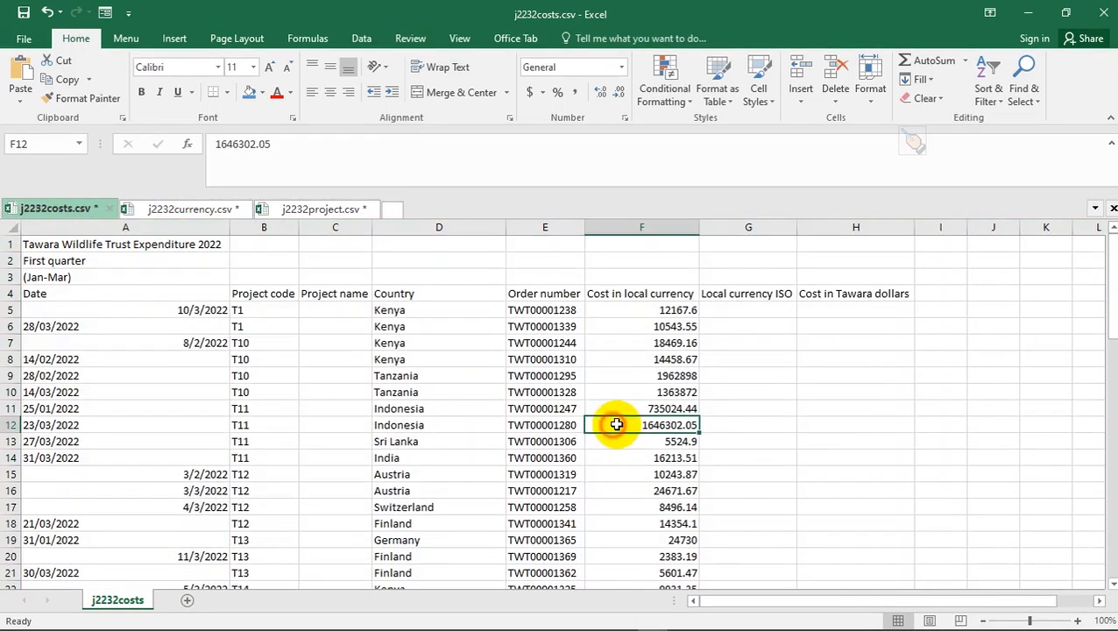
{"action": "left_click", "coordinate": [668, 524]}
- Check the task PDF and return to the j2232costs sheet in Excel
{"action": "key", "text": "alt+Tab"}
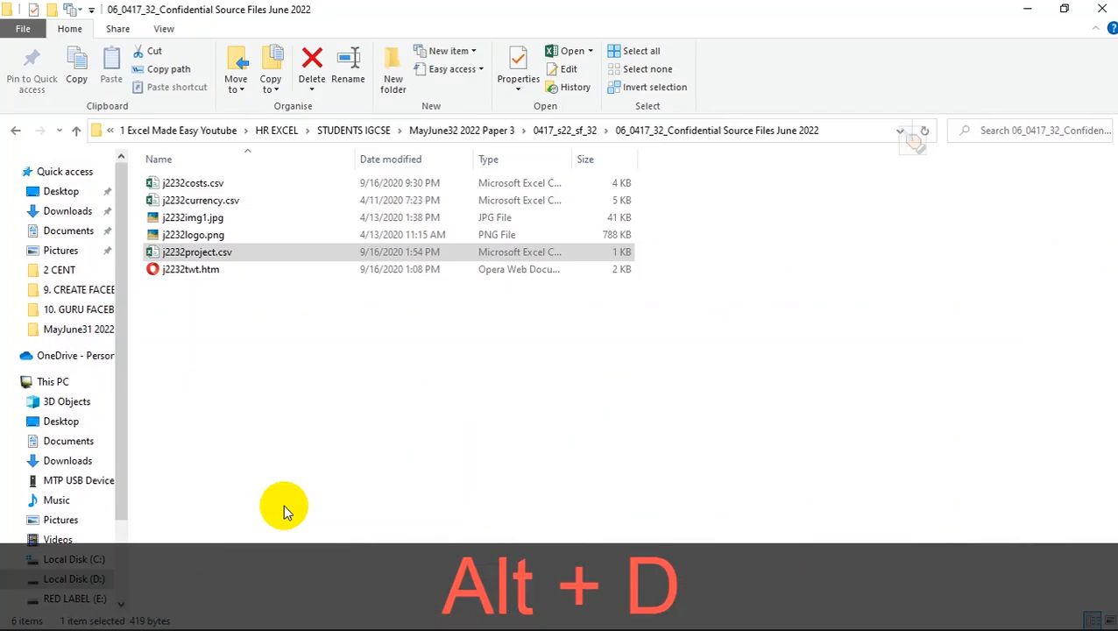
{"action": "key", "text": "alt+Tab"}
{"action": "key", "text": "alt+Tab"}
{"action": "key", "text": "Tab"}
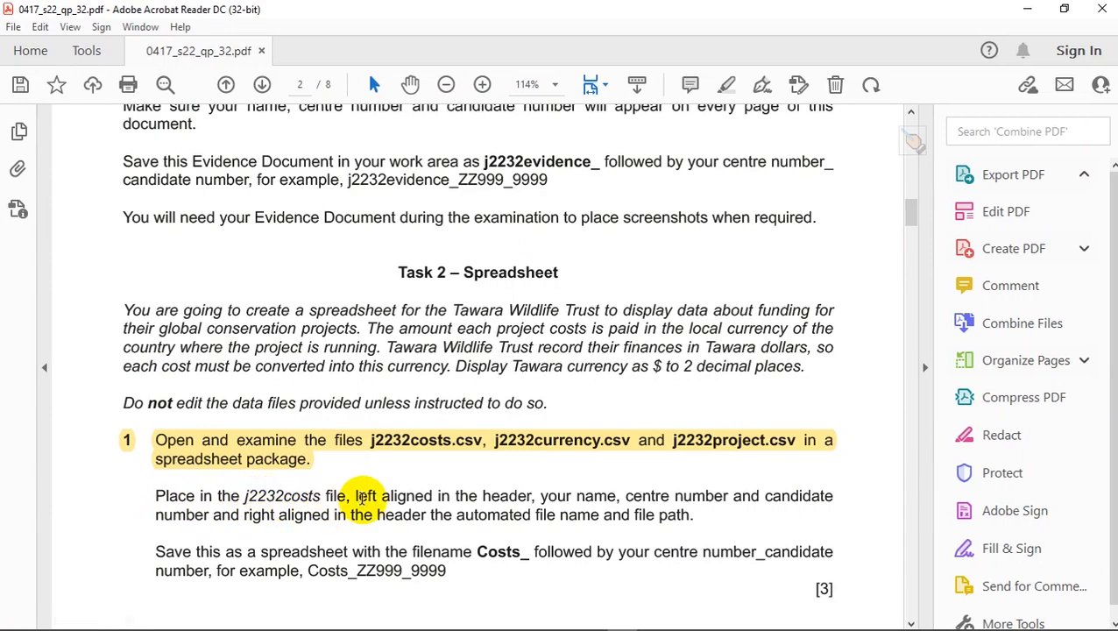
{"action": "key", "text": "alt+Tab"}
{"action": "left_click", "coordinate": [65, 211]}
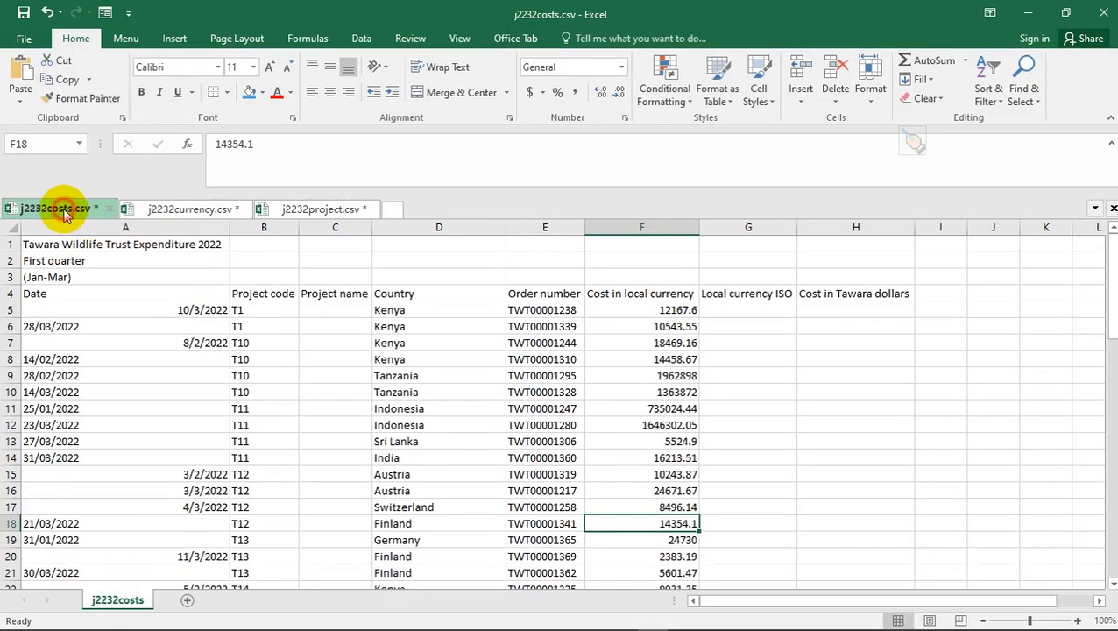
{"action": "key", "text": "alt+Tab"}
{"action": "key", "text": "alt+Tab"}
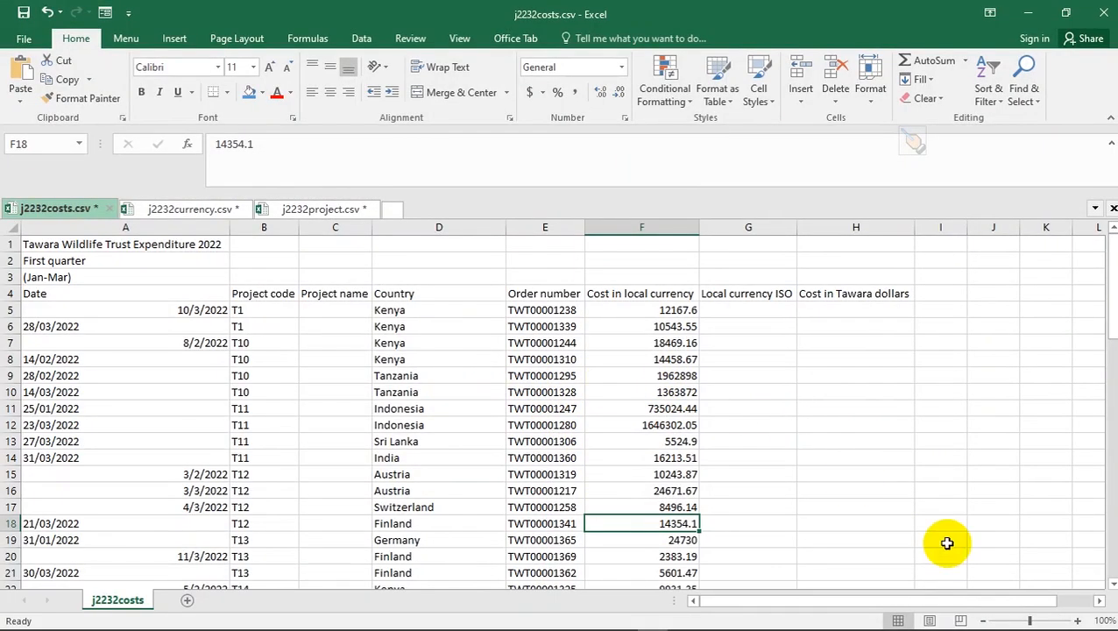
- Switch the costs sheet to Page Layout view and start editing the left header section
{"action": "left_click", "coordinate": [930, 620]}
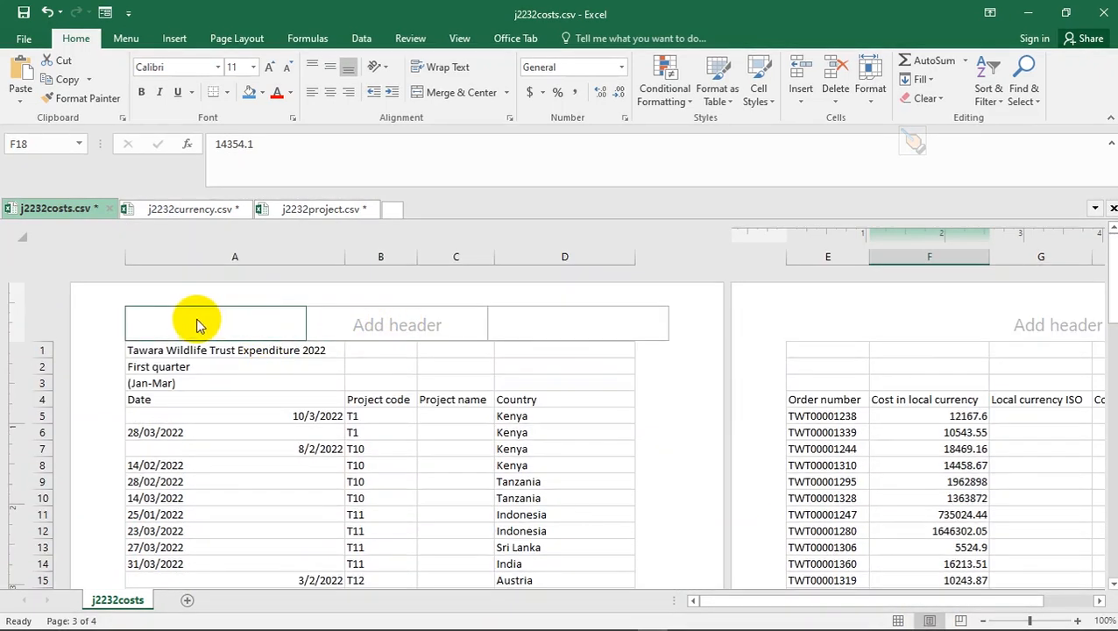
{"action": "left_click", "coordinate": [174, 42]}
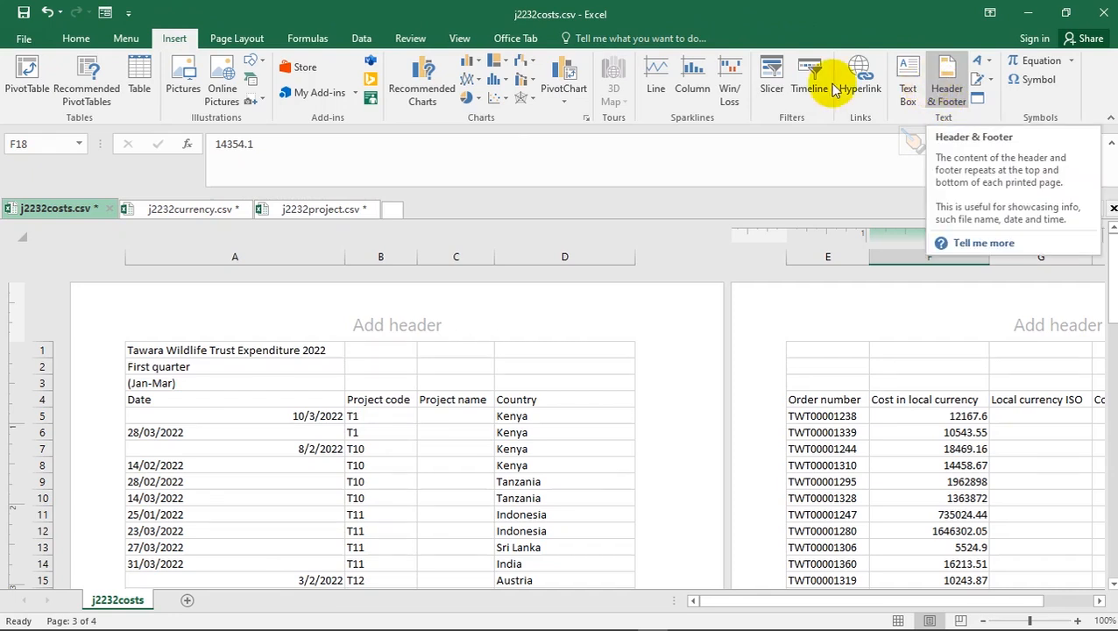
{"action": "left_click", "coordinate": [379, 336]}
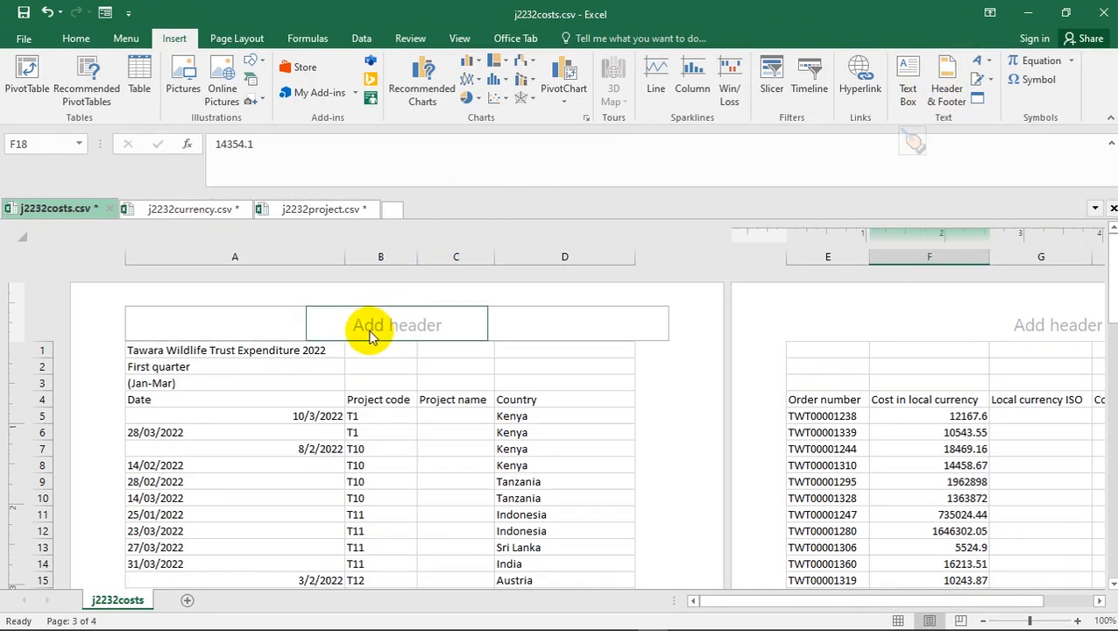
{"action": "key", "text": "alt+Tab"}
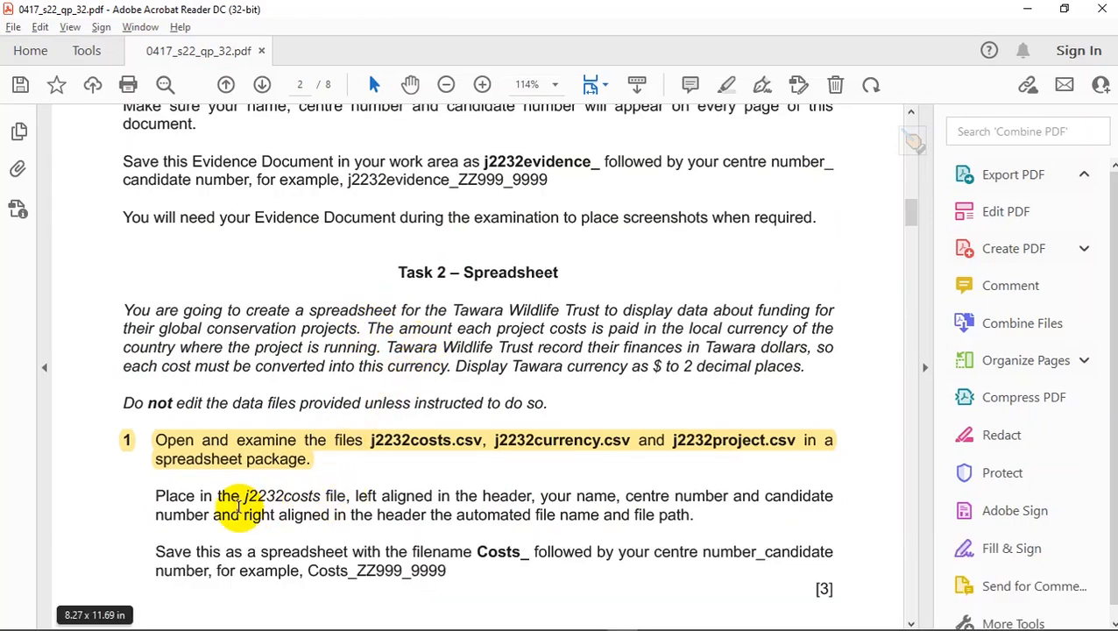
{"action": "key", "text": "alt+Tab"}
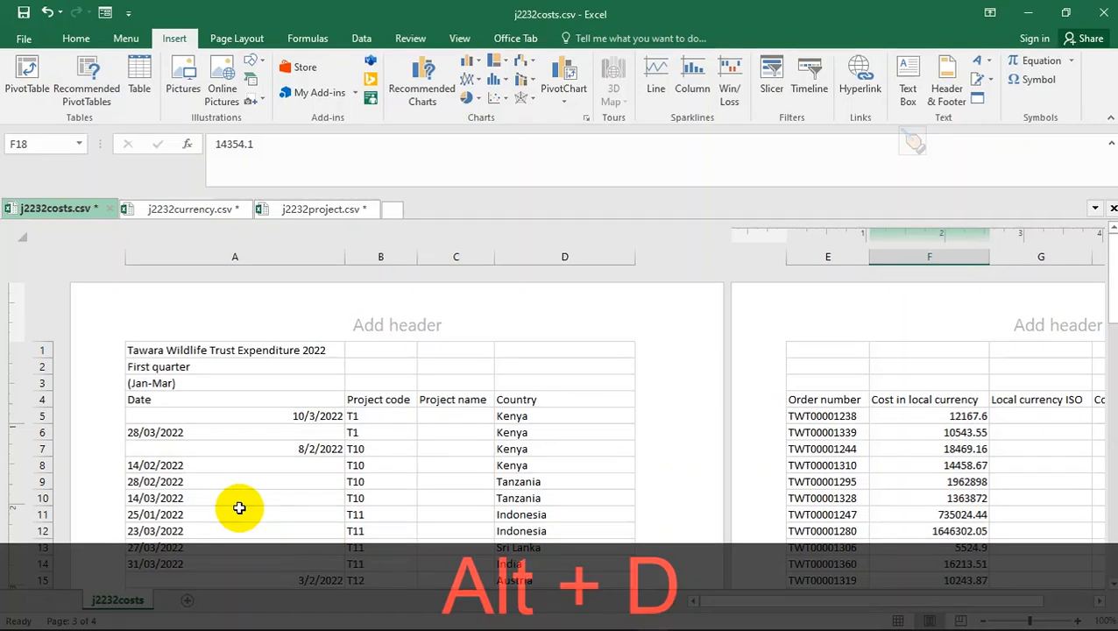
{"action": "left_click", "coordinate": [185, 324]}
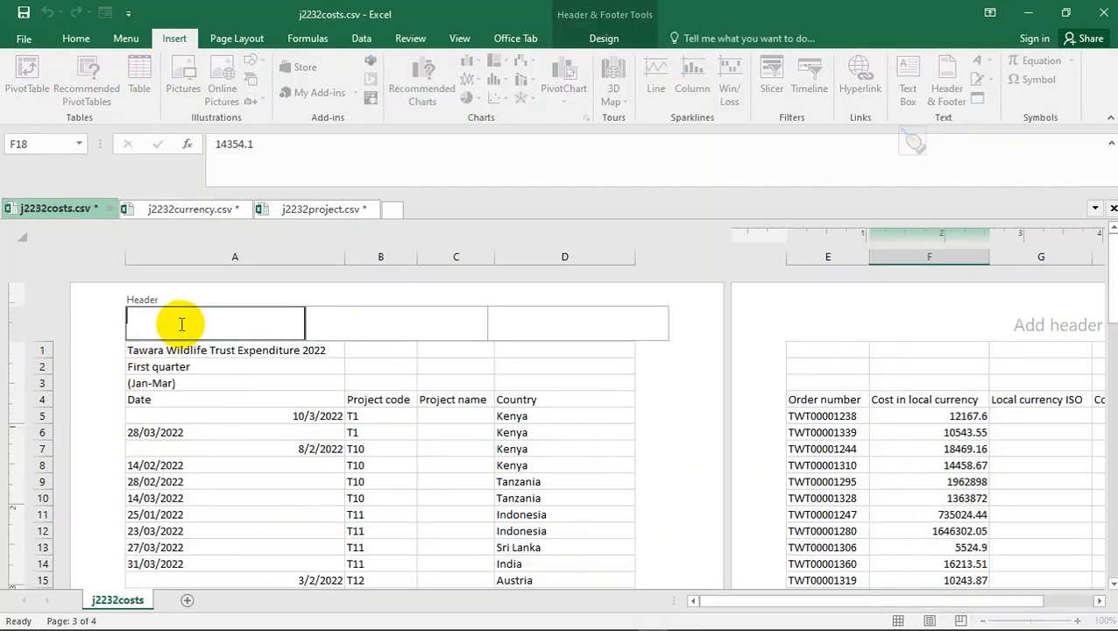
{"action": "key", "text": "alt+Tab"}
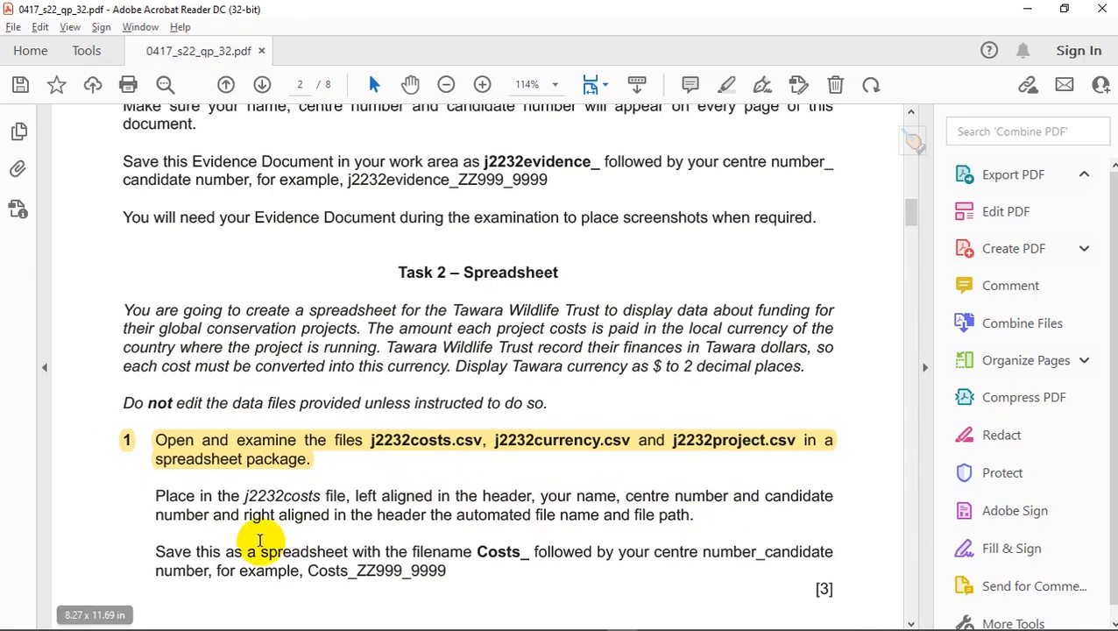
- Copy the candidate details line from Notepad and paste it into the costs sheet's left header
{"action": "key", "text": "alt+Tab"}
{"action": "key", "text": "alt+Tab"}
{"action": "key", "text": "alt+Tab"}
{"action": "key", "text": "alt+Tab"}
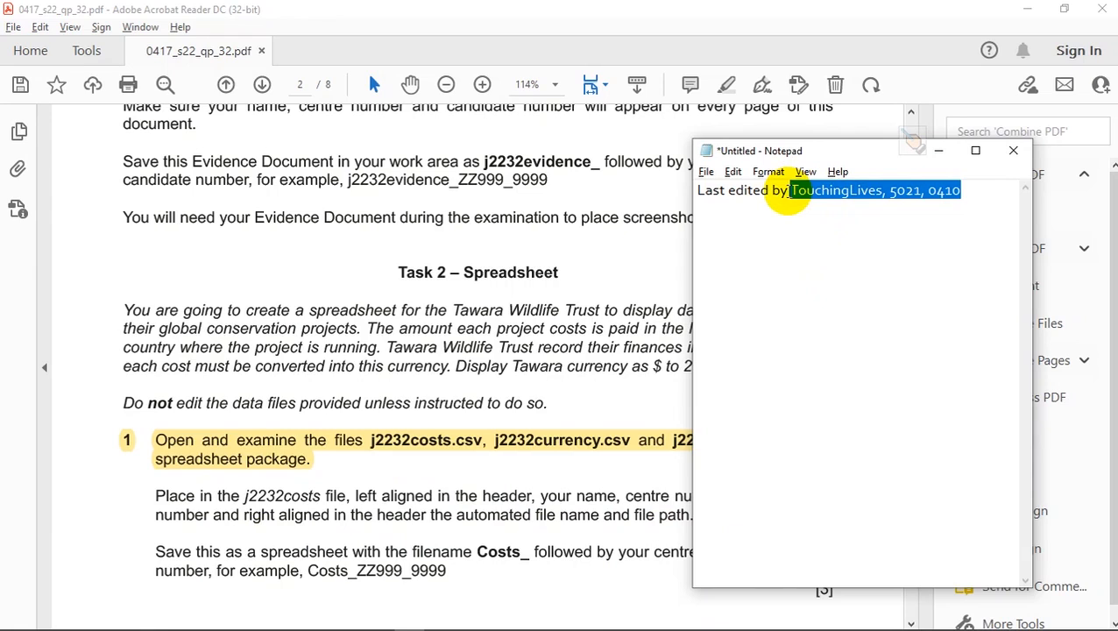
{"action": "left_click", "coordinate": [792, 191]}
{"action": "left_click_drag", "start_coordinate": [958, 190], "coordinate": [791, 191]}
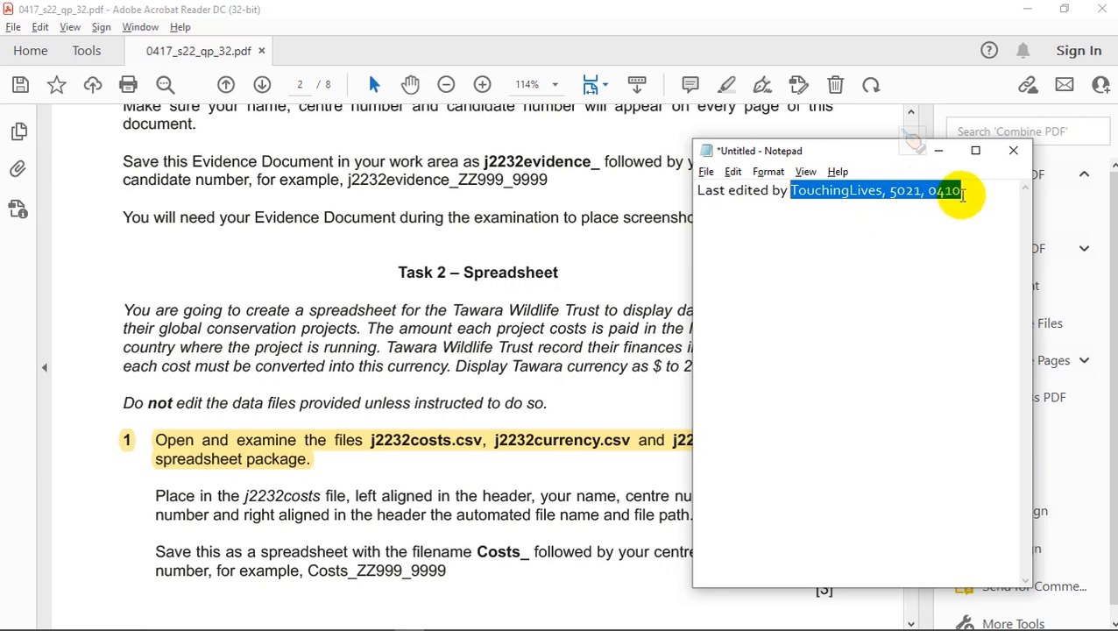
{"action": "key", "text": "ctrl+c"}
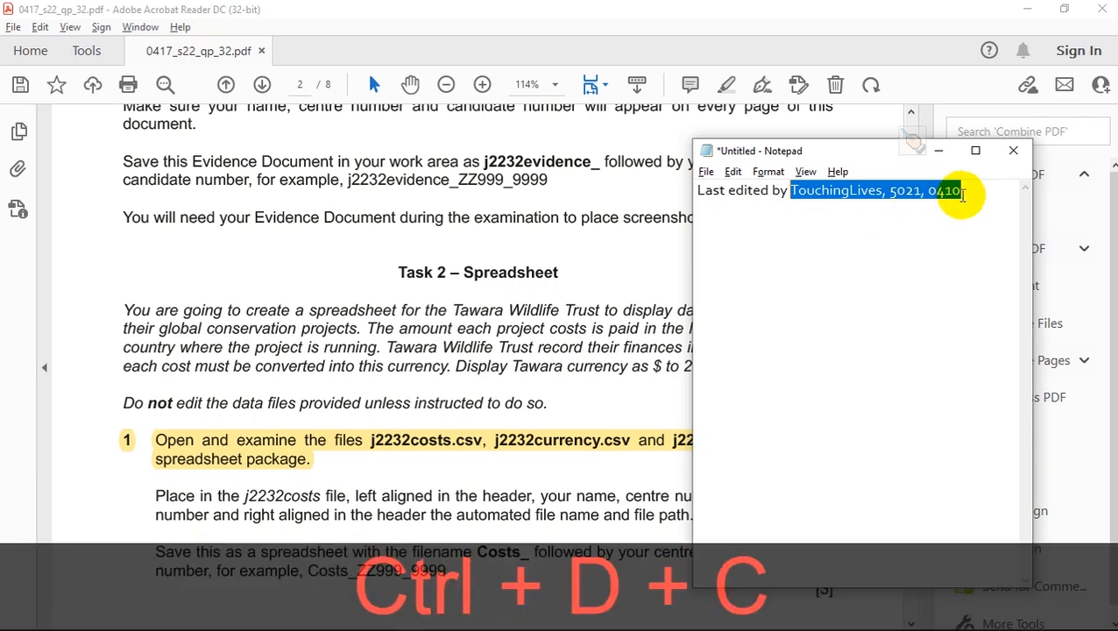
{"action": "key", "text": "alt+Tab"}
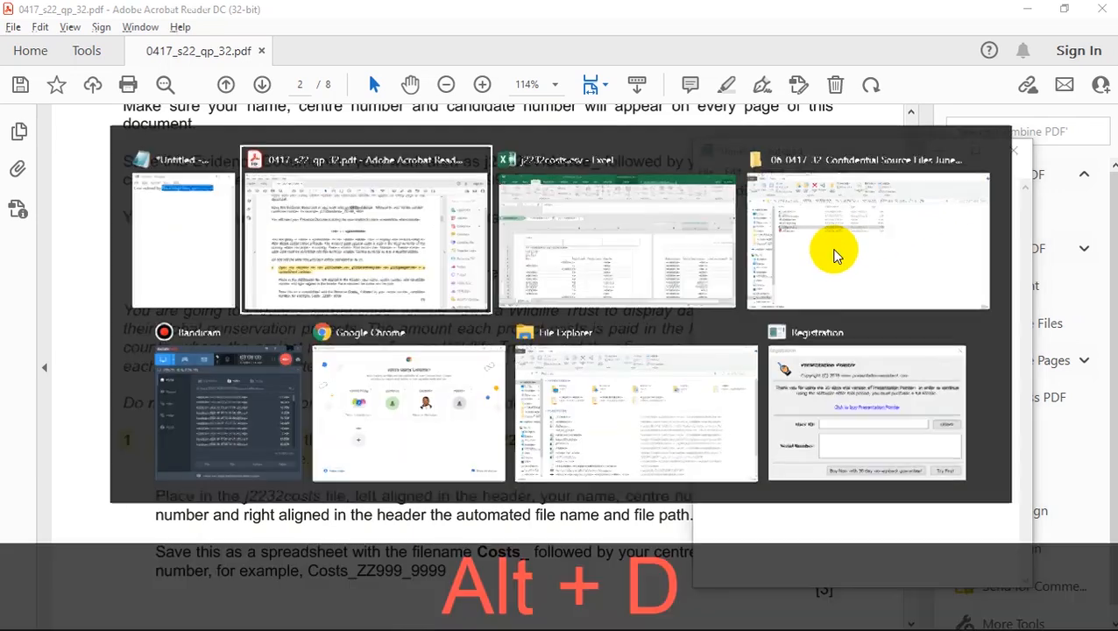
{"action": "key", "text": "alt+Tab"}
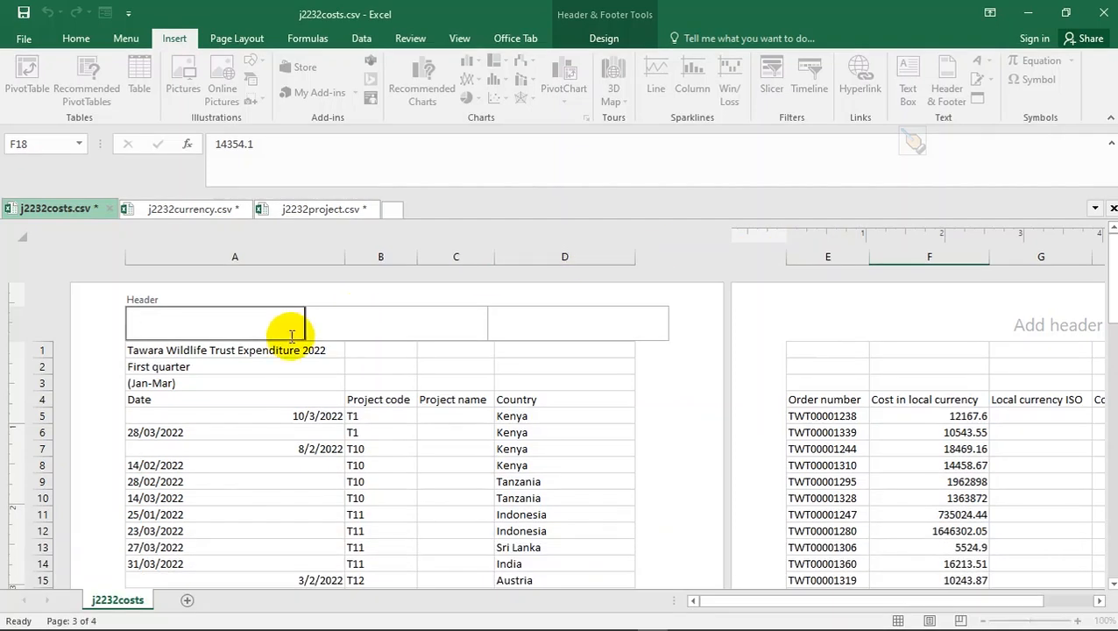
{"action": "key", "text": "ctrl+v"}
{"action": "left_click", "coordinate": [360, 309]}
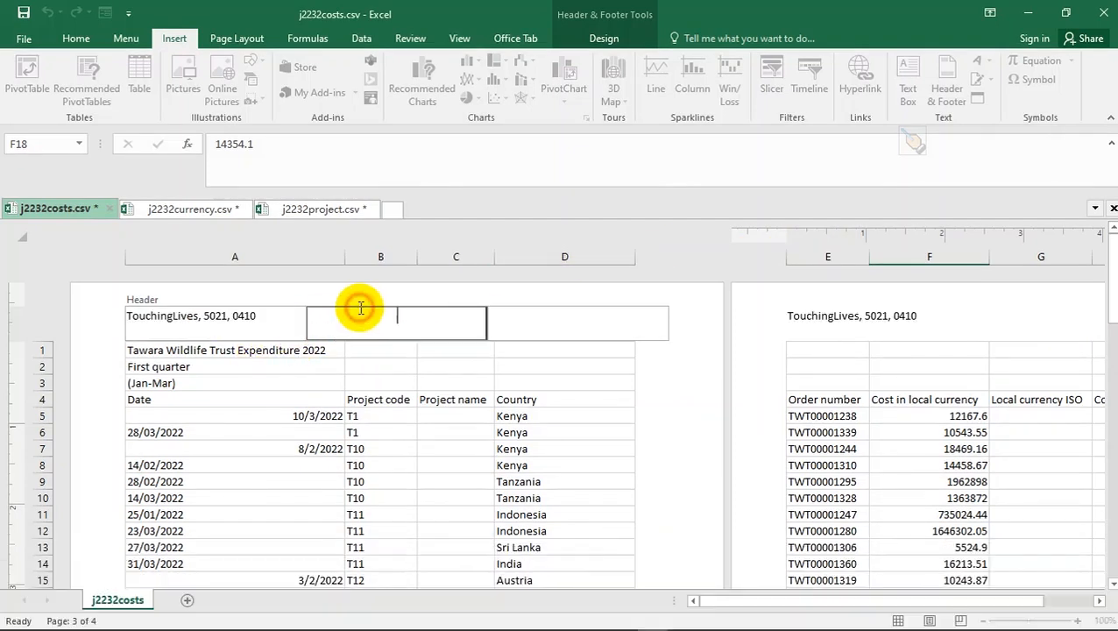
{"action": "key", "text": "alt+Tab"}
{"action": "key", "text": "alt+Tab"}
{"action": "key", "text": "alt+Tab"}
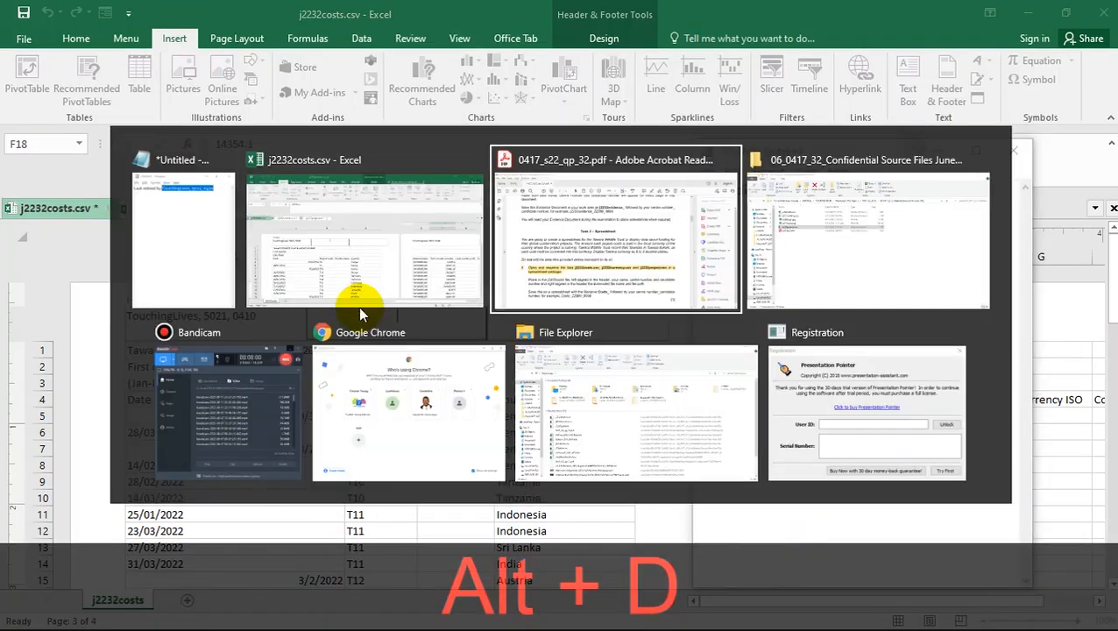
{"action": "scroll", "coordinate": [475, 511], "scroll_direction": "down", "scroll_amount": 1}
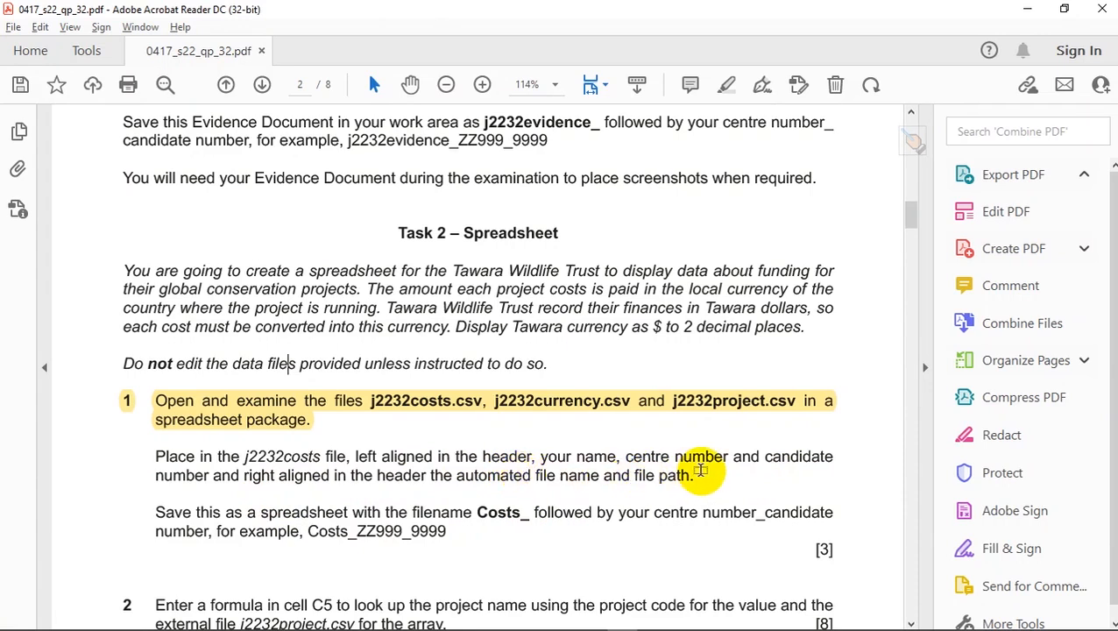
- Select the right section of the j2232costs header and return to the Insert ribbon
{"action": "key", "text": "alt+Tab"}
{"action": "key", "text": "Tab"}
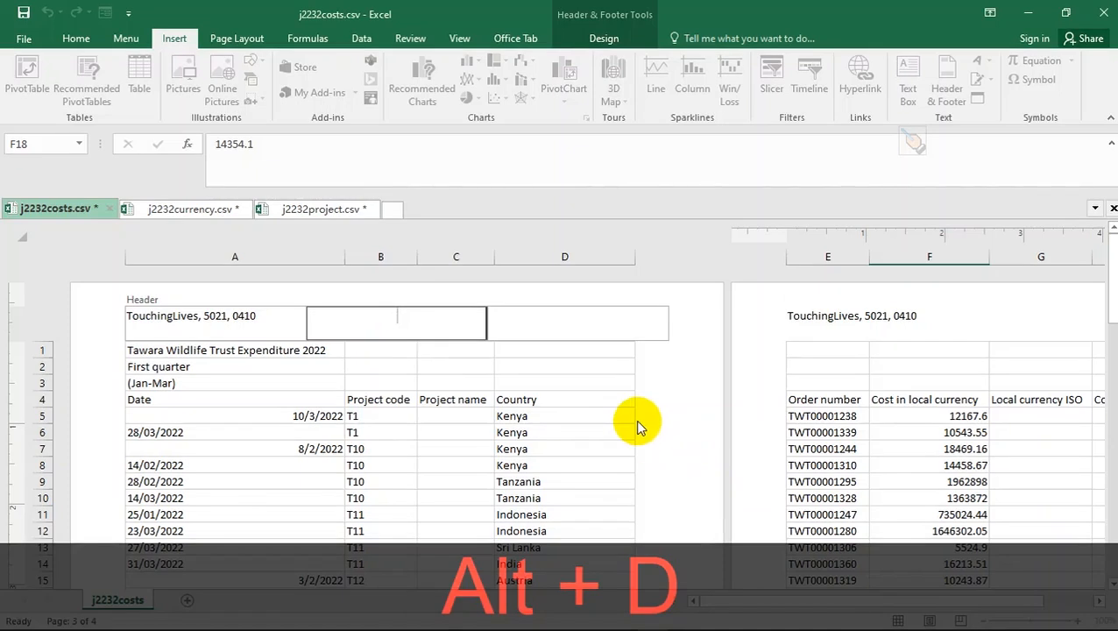
{"action": "left_click", "coordinate": [564, 320]}
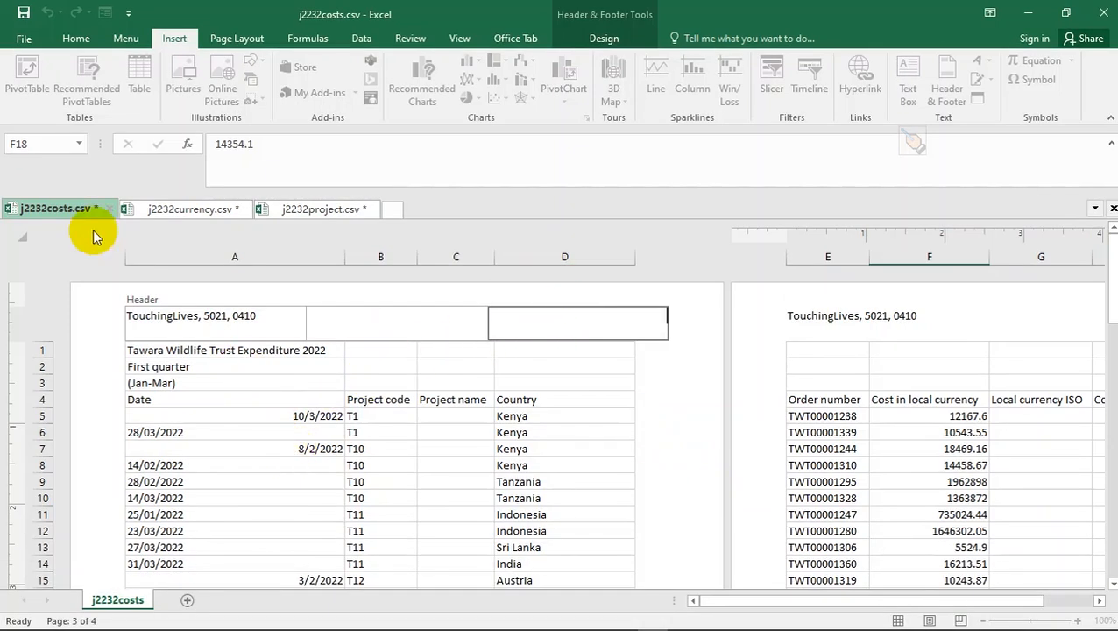
{"action": "left_click", "coordinate": [75, 44]}
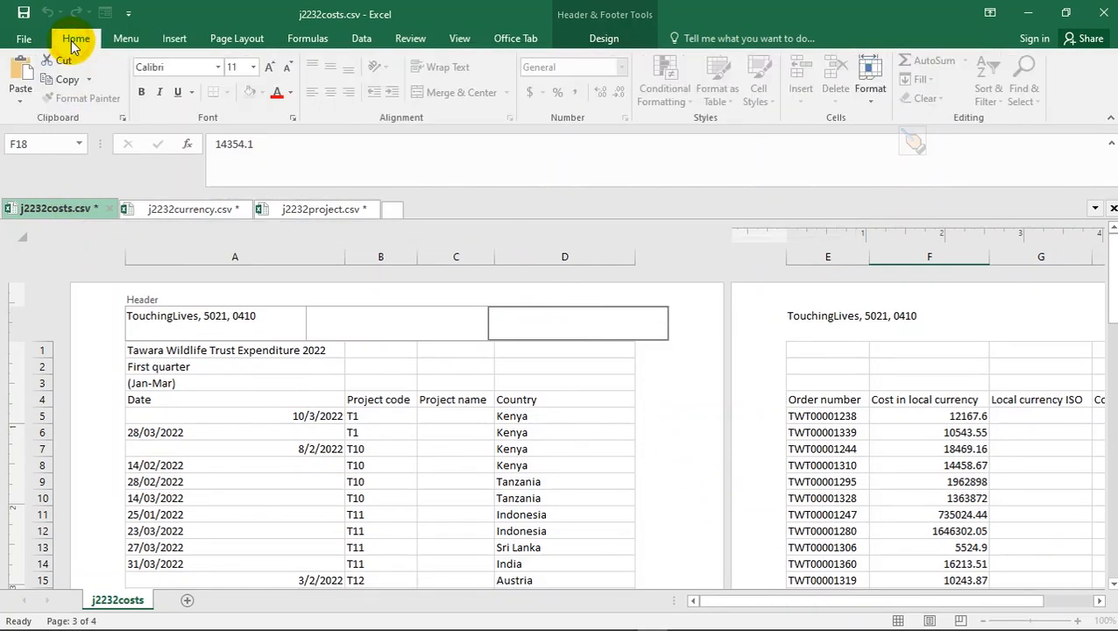
{"action": "left_click", "coordinate": [127, 41]}
{"action": "left_click", "coordinate": [175, 40]}
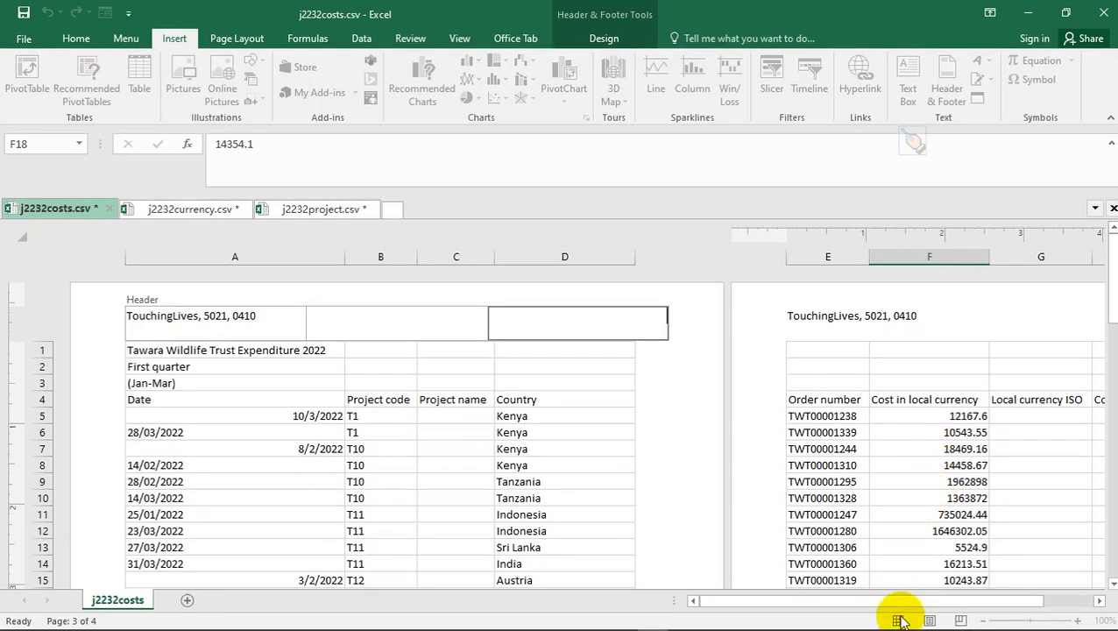
- Toggle Normal and Page Layout views, then reopen the header with the Header & Footer Design commands
{"action": "left_click", "coordinate": [361, 410]}
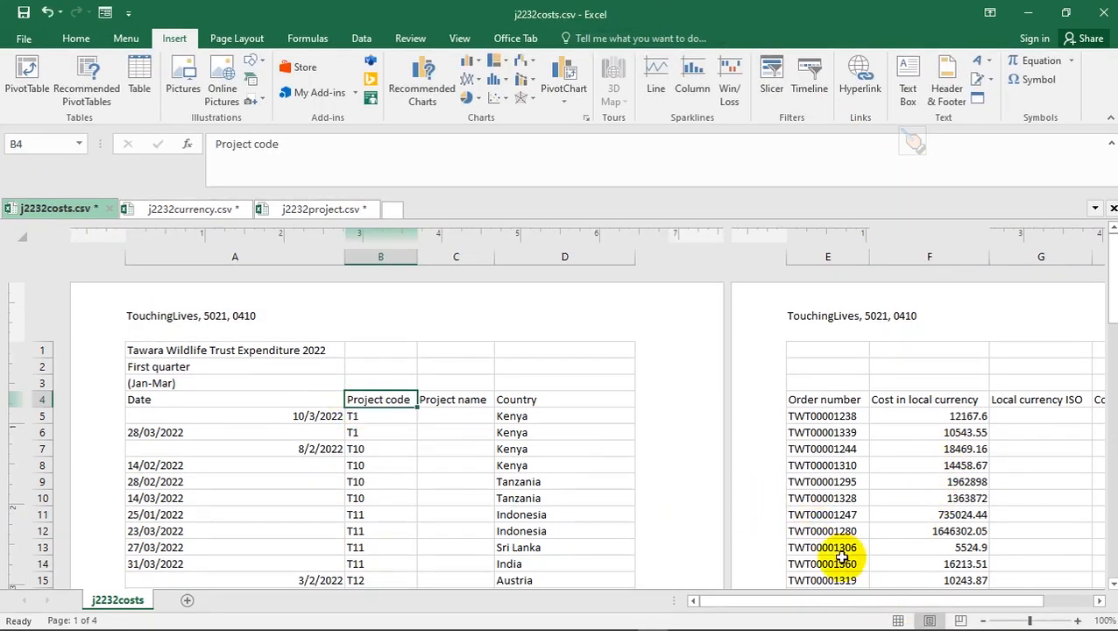
{"action": "left_click", "coordinate": [897, 620]}
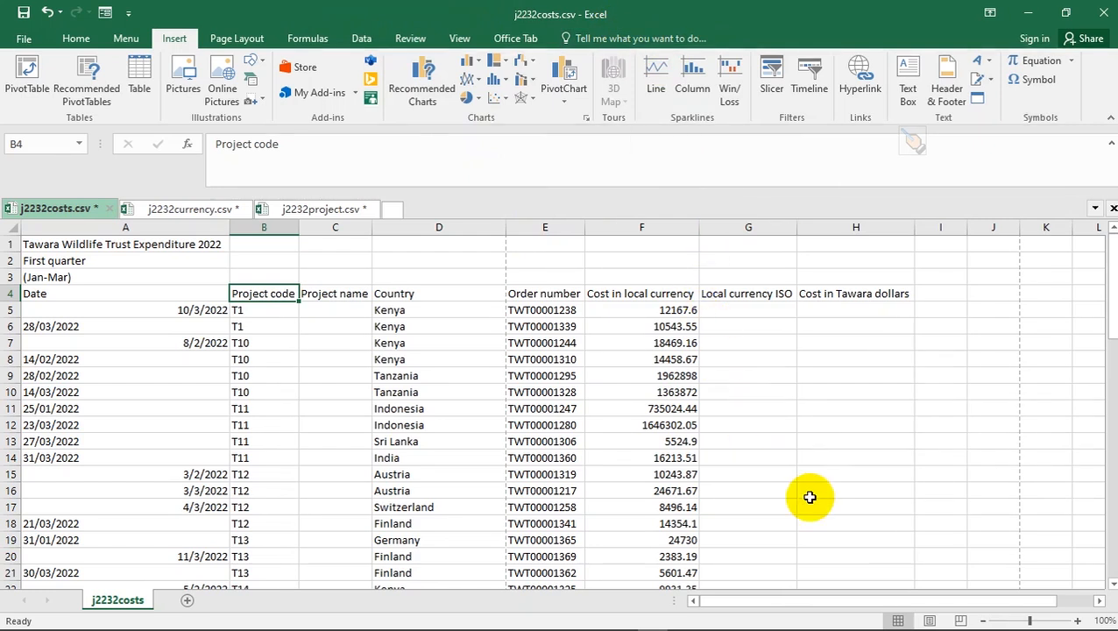
{"action": "left_click", "coordinate": [930, 620]}
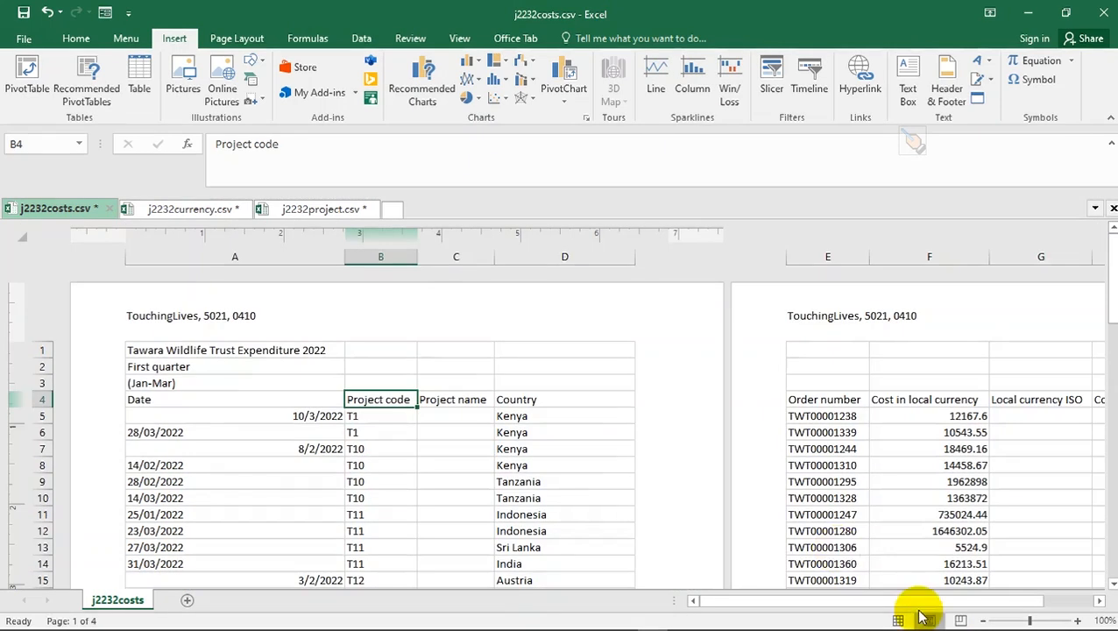
{"action": "left_click", "coordinate": [478, 326]}
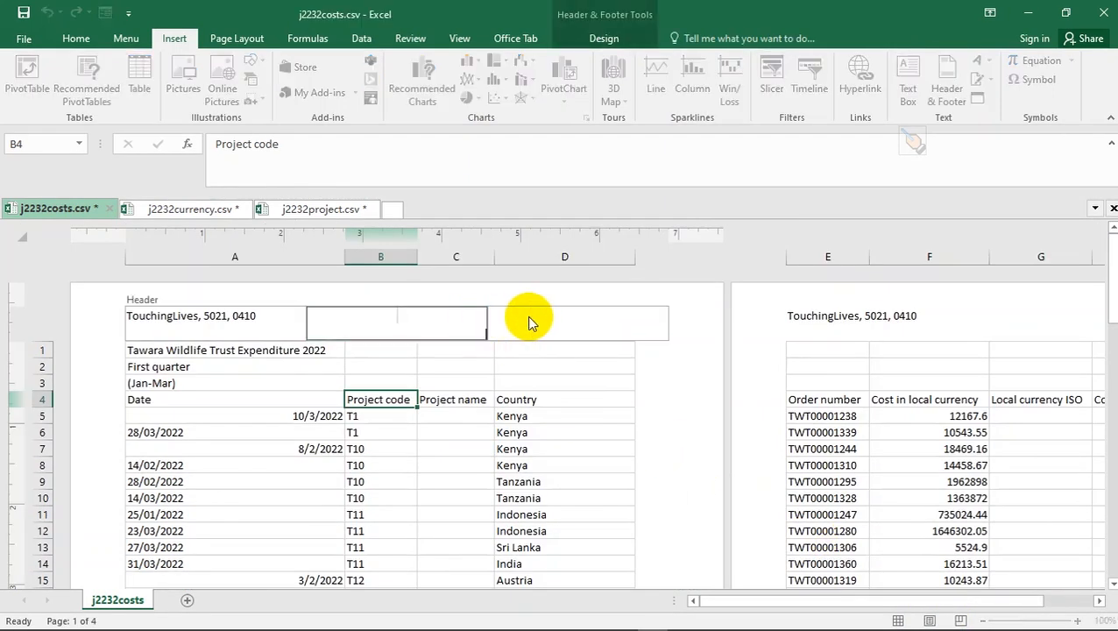
{"action": "left_click", "coordinate": [582, 42]}
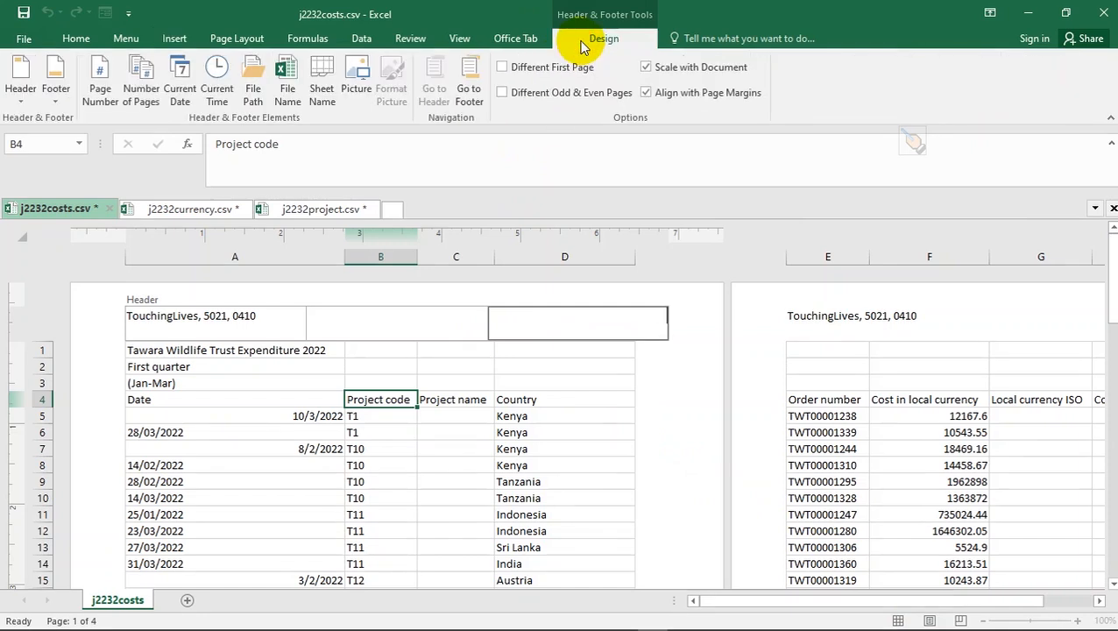
- Insert File Name, a comma and File Path into the right header section
{"action": "key", "text": "alt+Tab"}
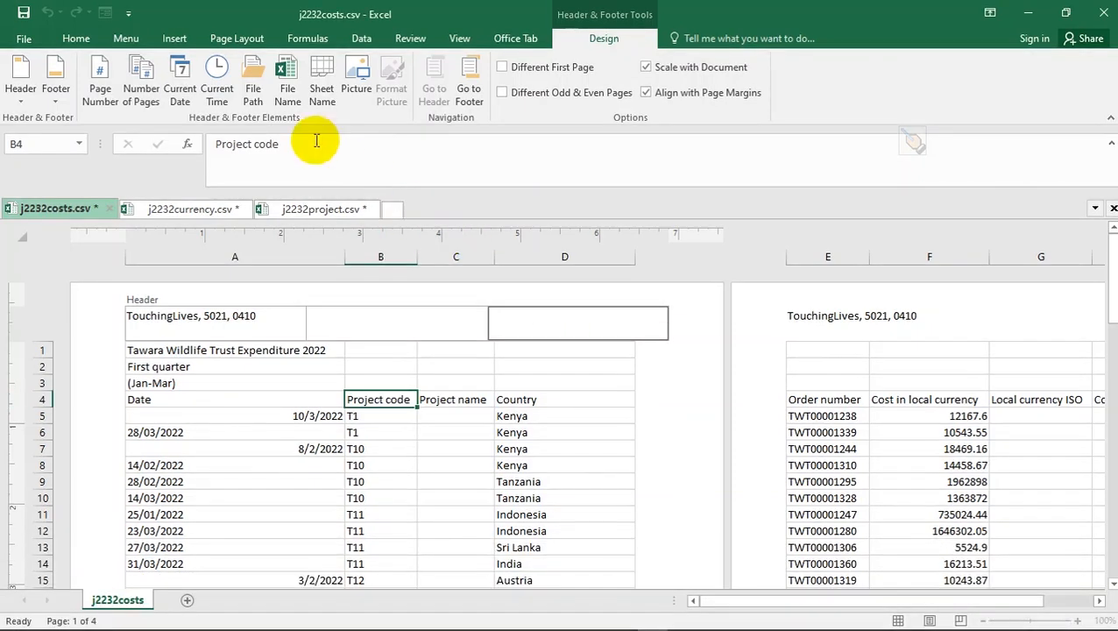
{"action": "left_click", "coordinate": [282, 94]}
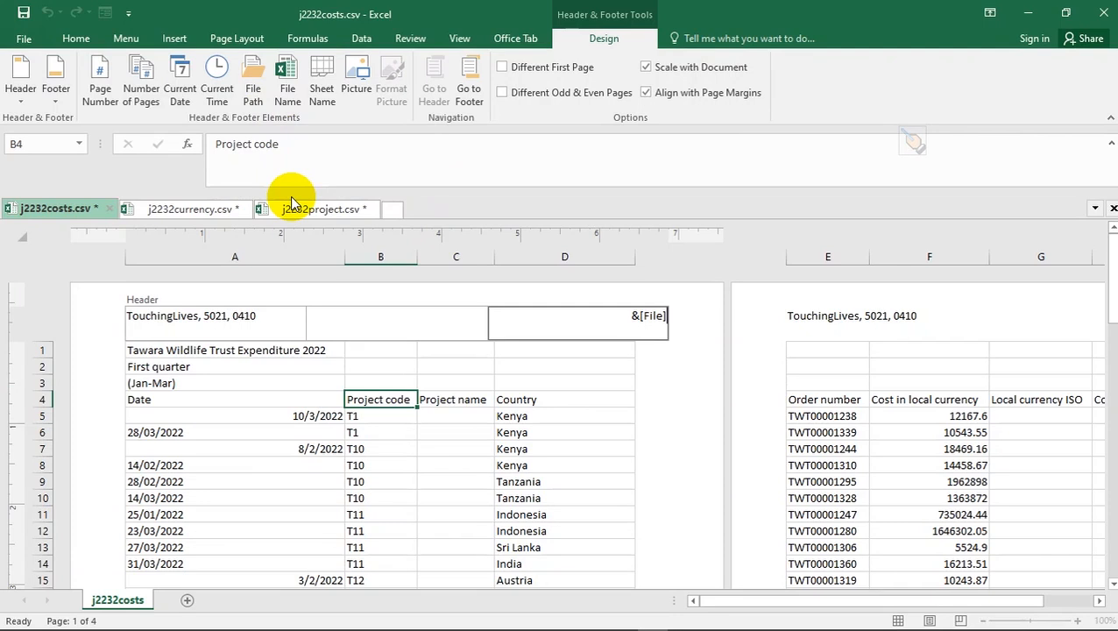
{"action": "type", "text": ","}
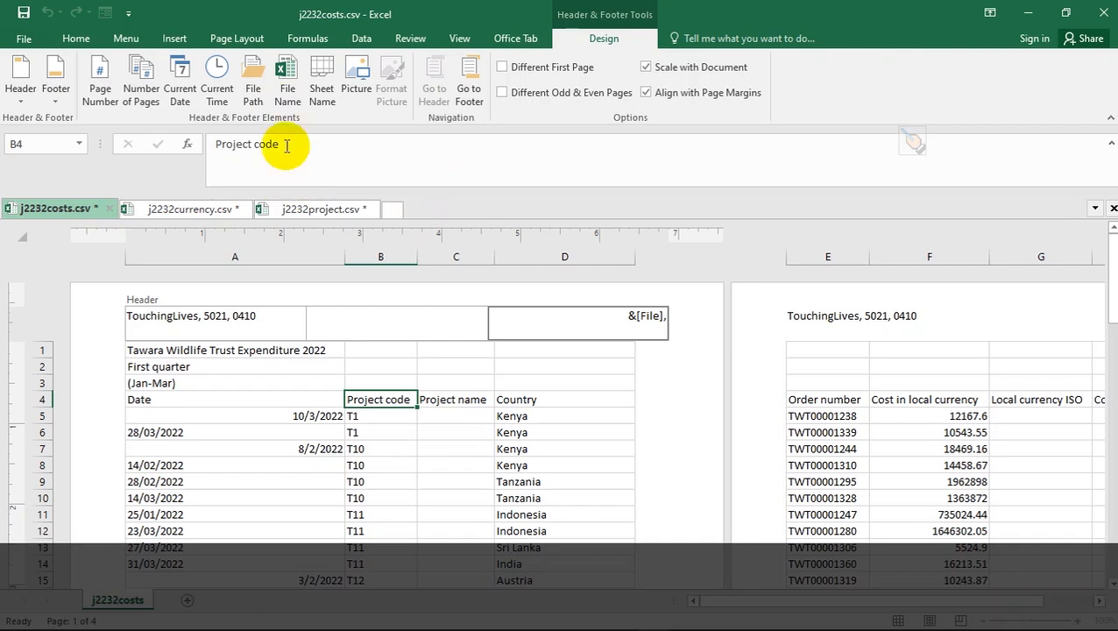
{"action": "left_click", "coordinate": [250, 95]}
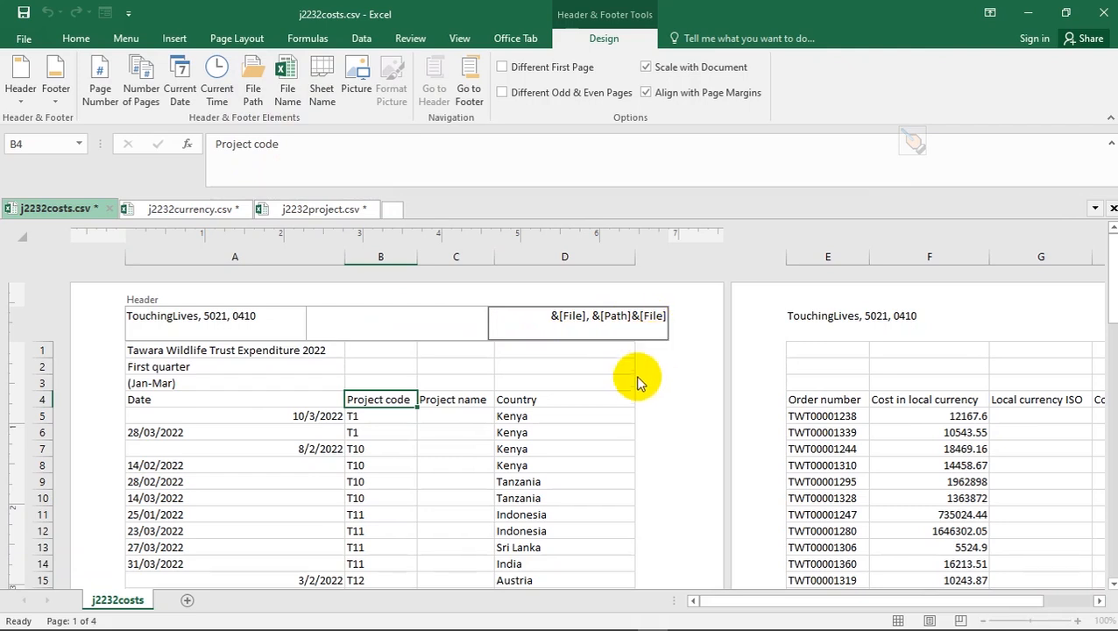
{"action": "left_click", "coordinate": [551, 399]}
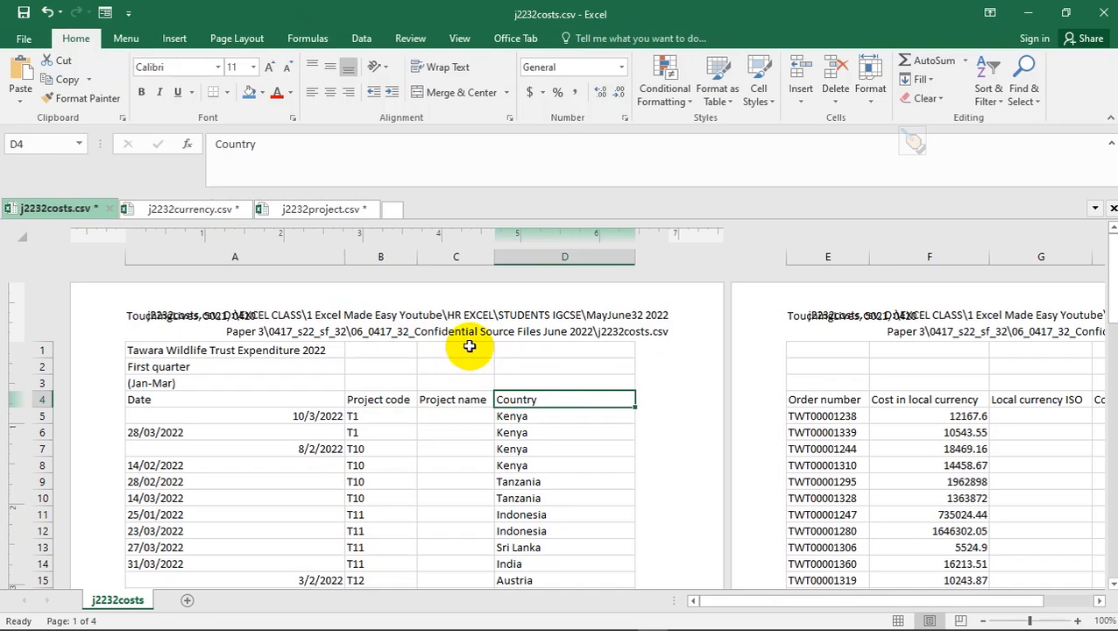
{"action": "key", "text": "alt+d"}
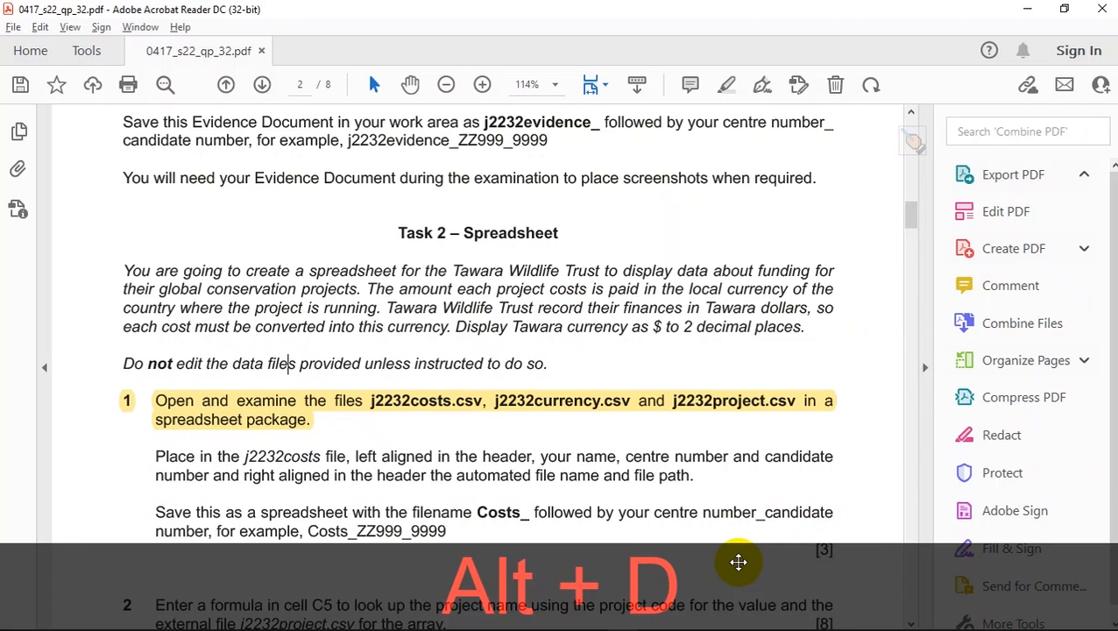
- Highlight the 'Place in the j2232costs file' header instruction in the PDF
{"action": "scroll", "coordinate": [724, 546], "scroll_direction": "down", "scroll_amount": 1}
{"action": "left_click_drag", "start_coordinate": [692, 438], "coordinate": [136, 415]}
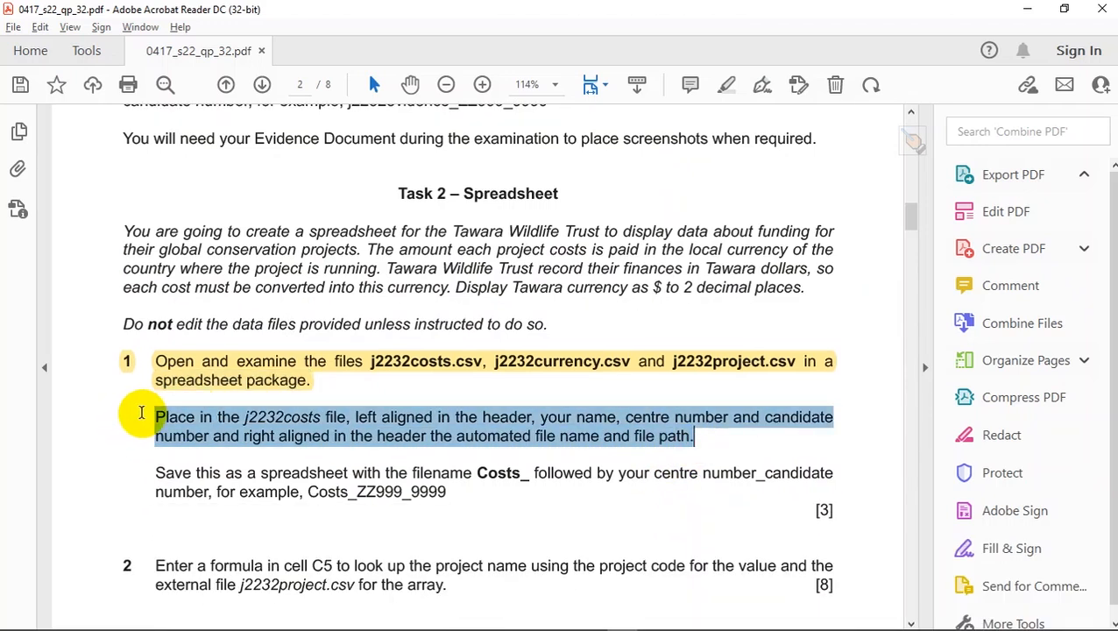
{"action": "left_click", "coordinate": [163, 386]}
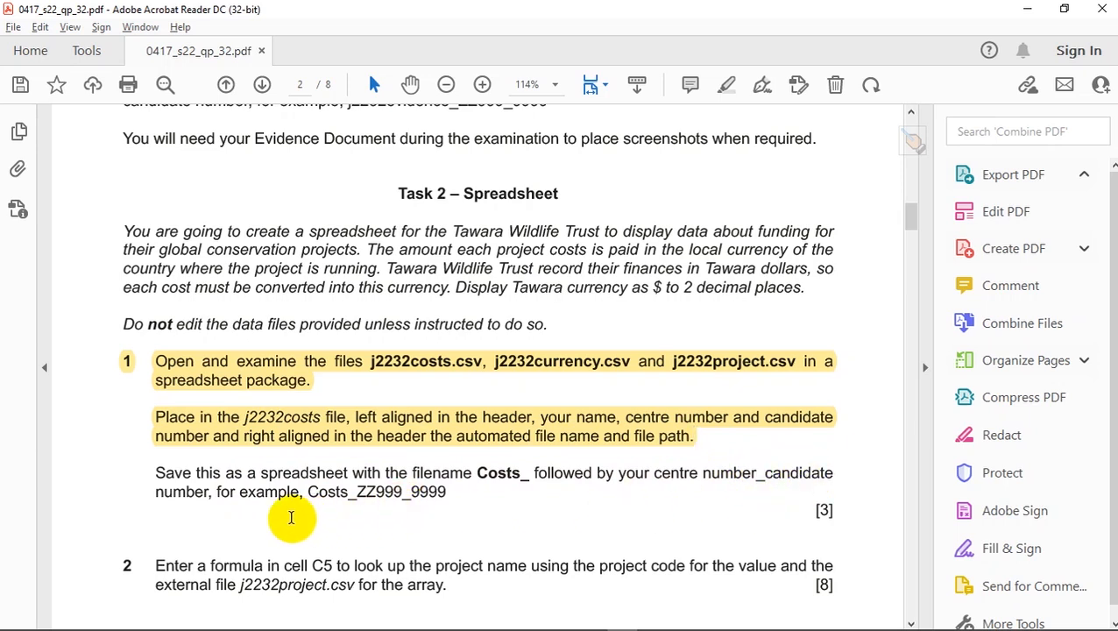
- Copy the filename prefix 'Costs_' and return to the Excel costs workbook
{"action": "left_click_drag", "start_coordinate": [308, 491], "coordinate": [353, 496]}
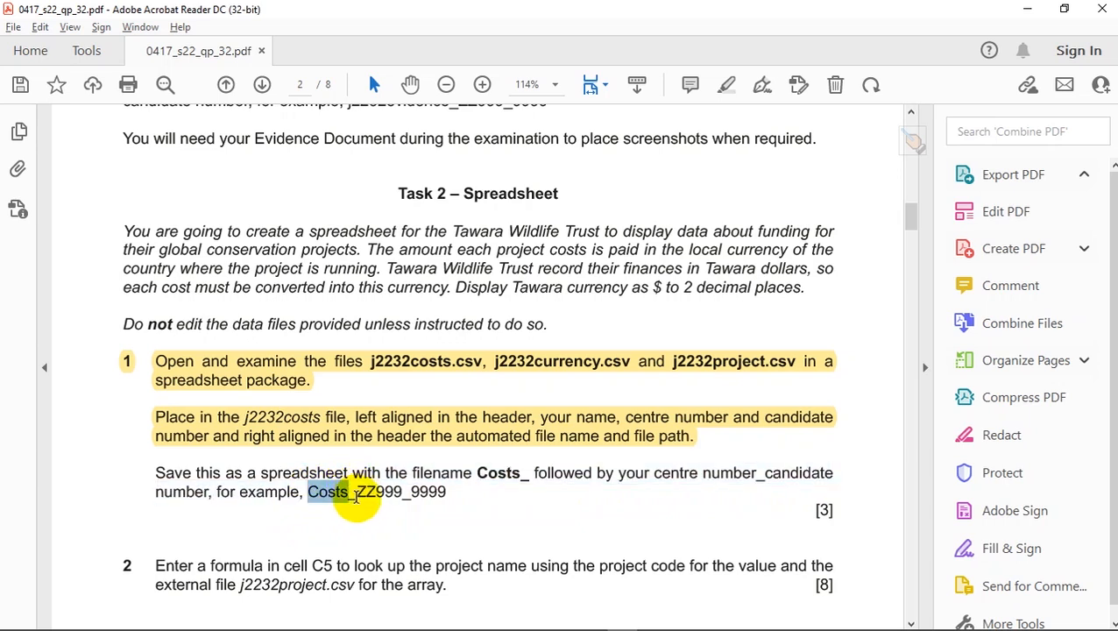
{"action": "key", "text": "ctrl+d"}
{"action": "key", "text": "ctrl+c"}
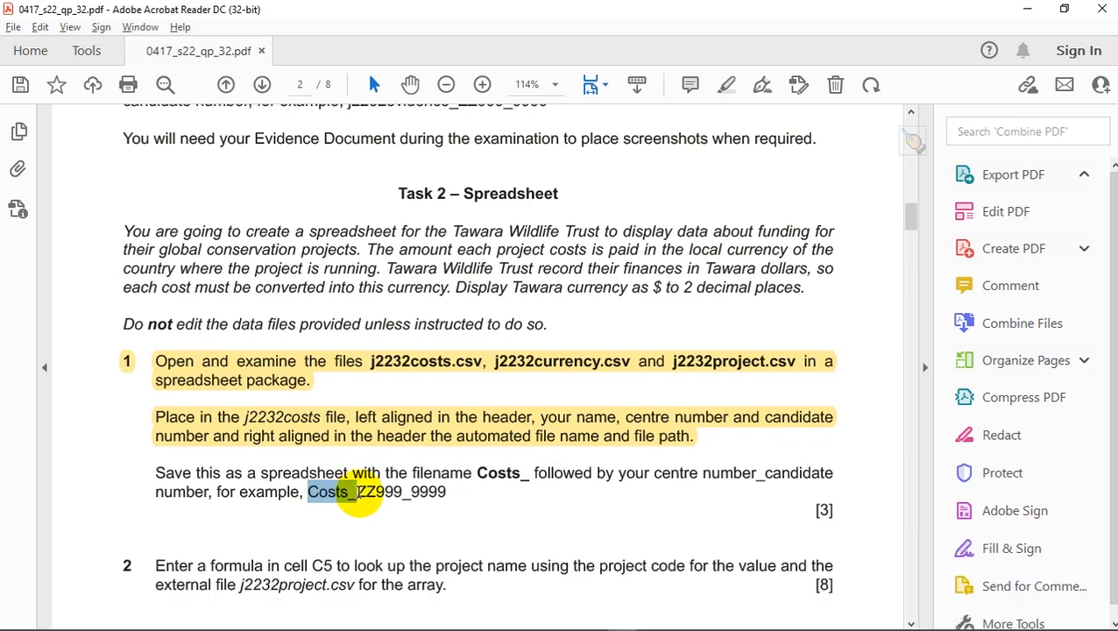
{"action": "key", "text": "alt+Tab"}
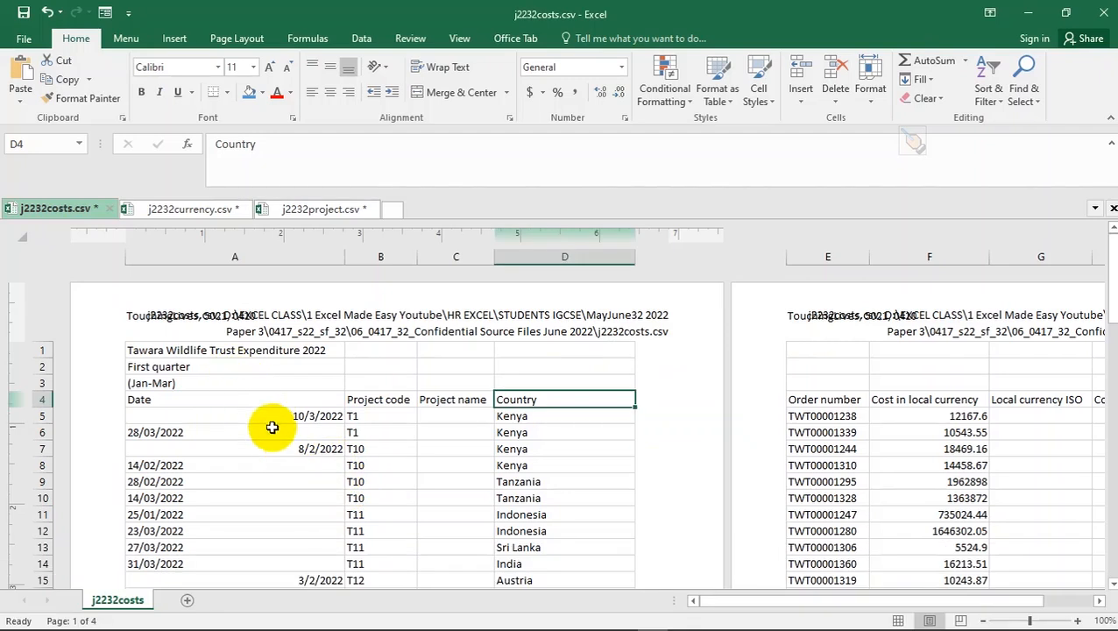
{"action": "left_click", "coordinate": [270, 446]}
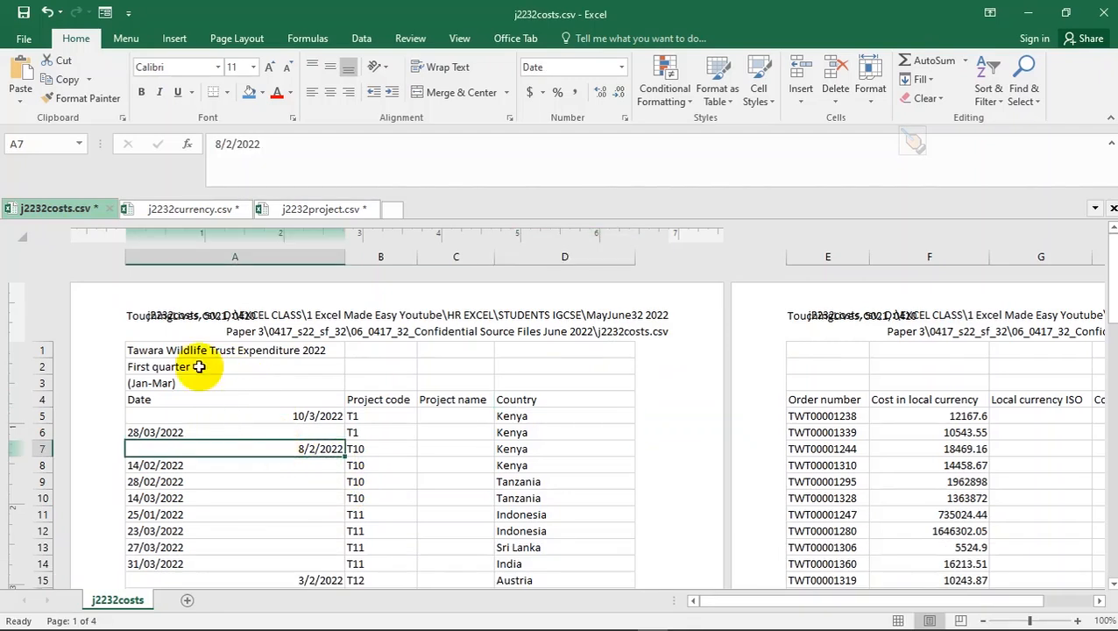
- Open Save As for This PC and paste Costs_ as the file name
{"action": "left_click", "coordinate": [20, 38]}
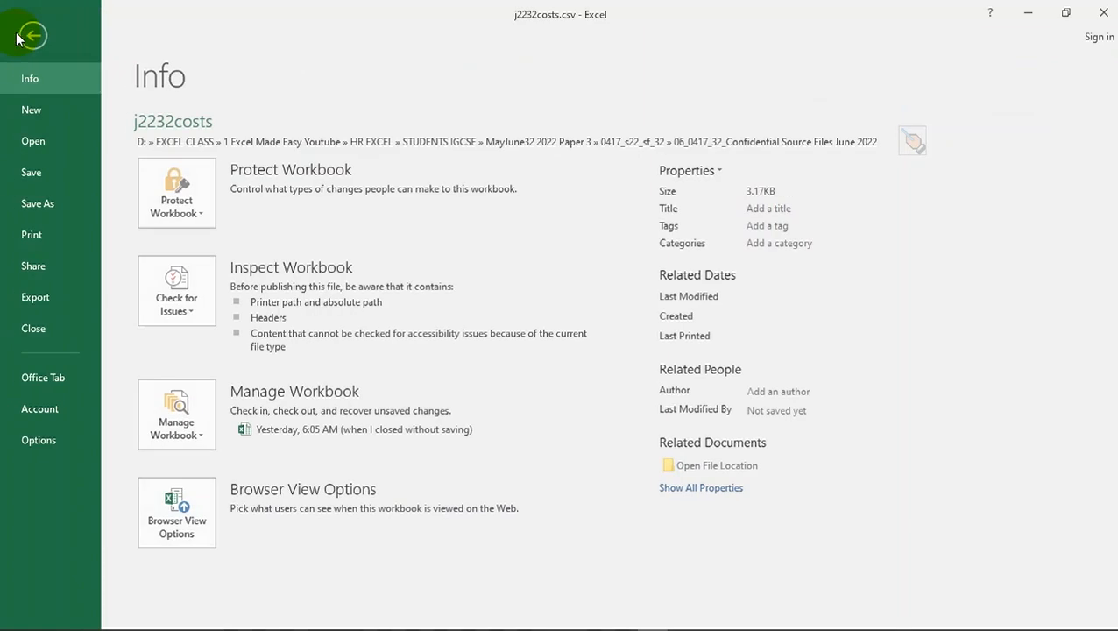
{"action": "left_click", "coordinate": [41, 205]}
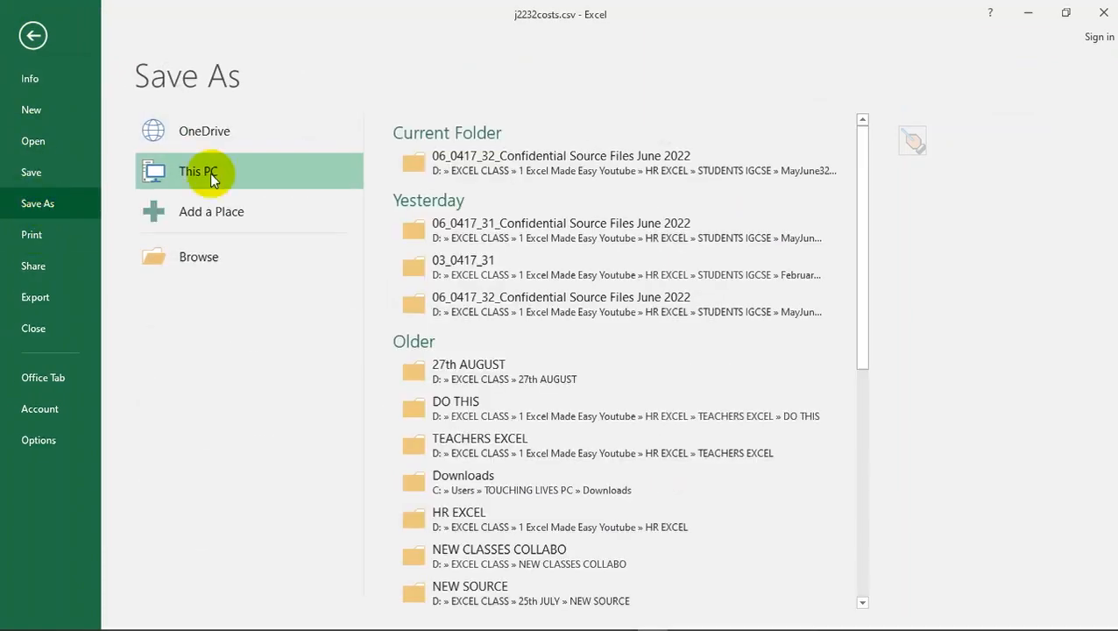
{"action": "left_click", "coordinate": [611, 154]}
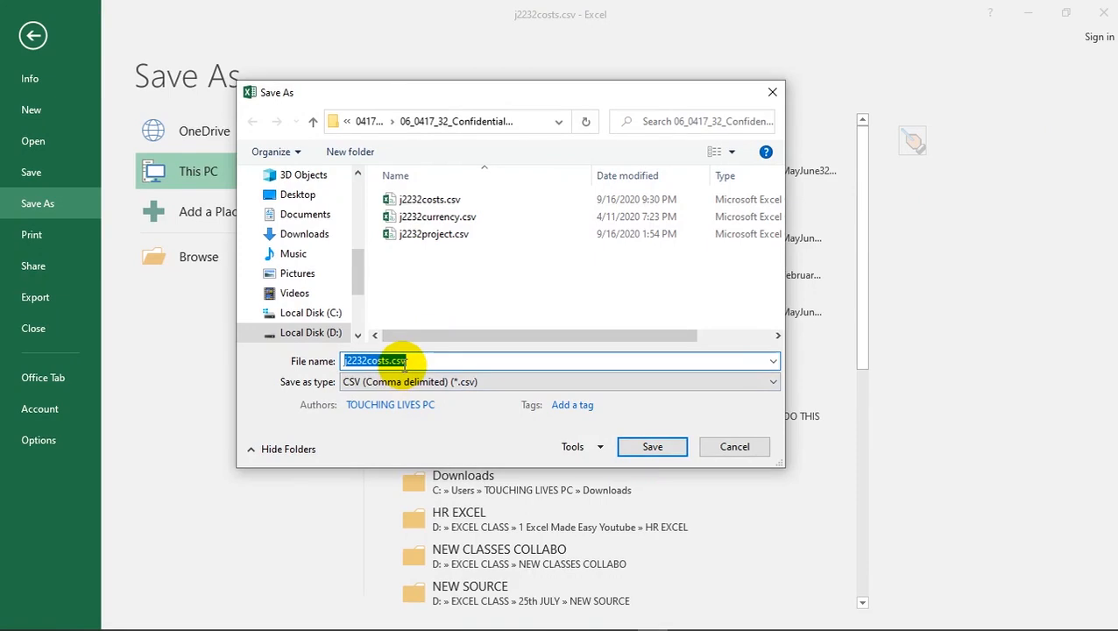
{"action": "key", "text": "ctrl+d"}
{"action": "key", "text": "ctrl+v"}
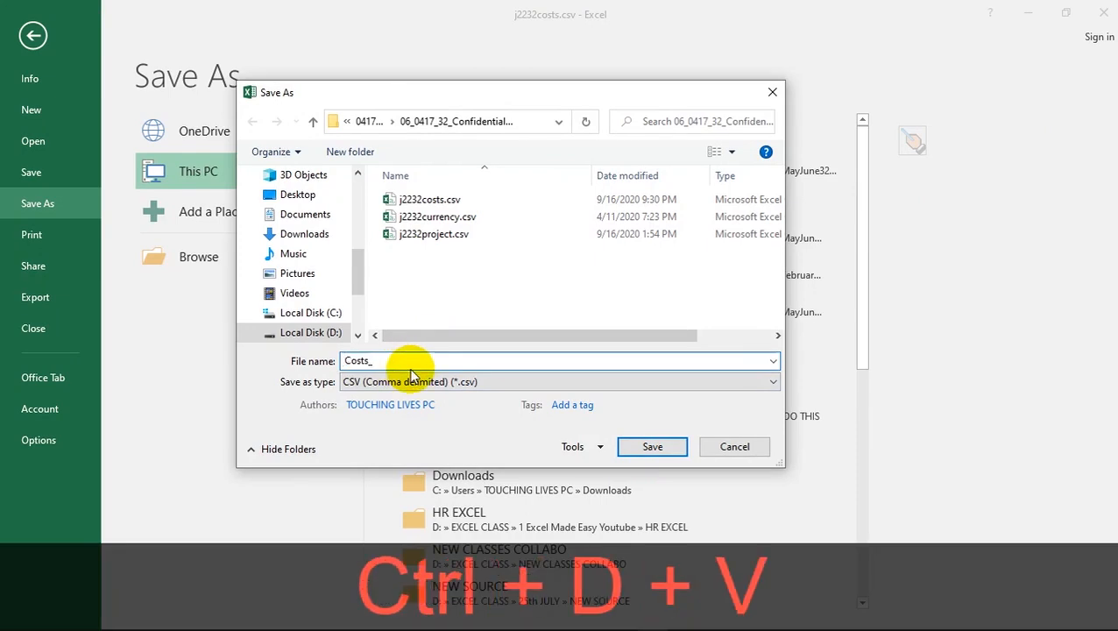
- Append the centre and candidate numbers copied from Notepad, joined by an underscore instead of a comma
{"action": "key", "text": "alt+Tab"}
{"action": "key", "text": "alt+Tab"}
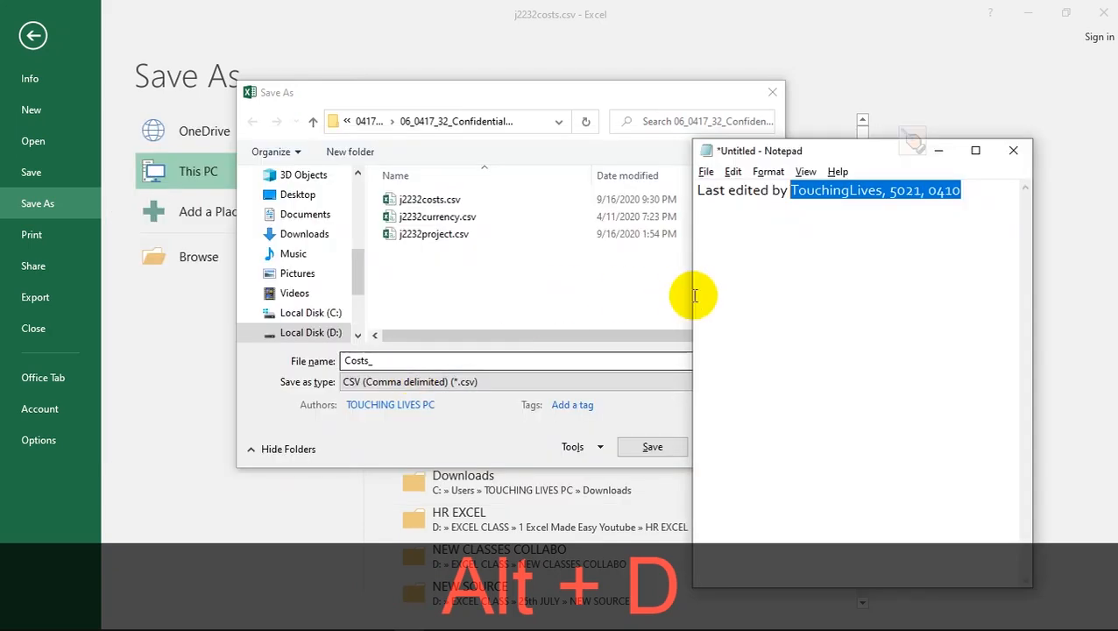
{"action": "left_click", "coordinate": [696, 295]}
{"action": "left_click_drag", "start_coordinate": [1006, 192], "coordinate": [888, 190]}
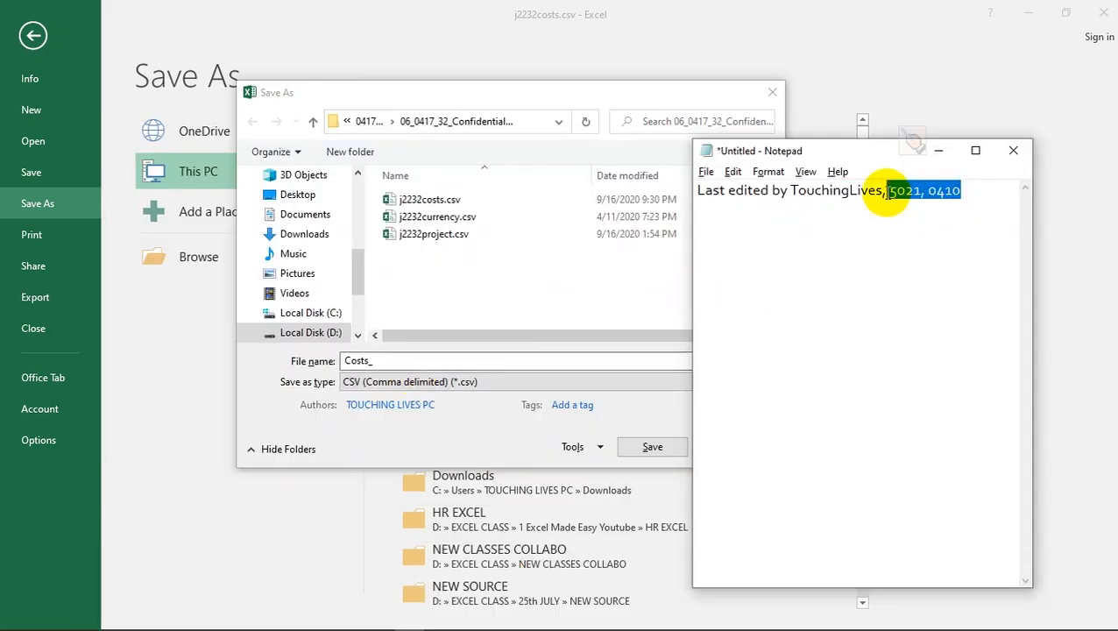
{"action": "key", "text": "ctrl+d"}
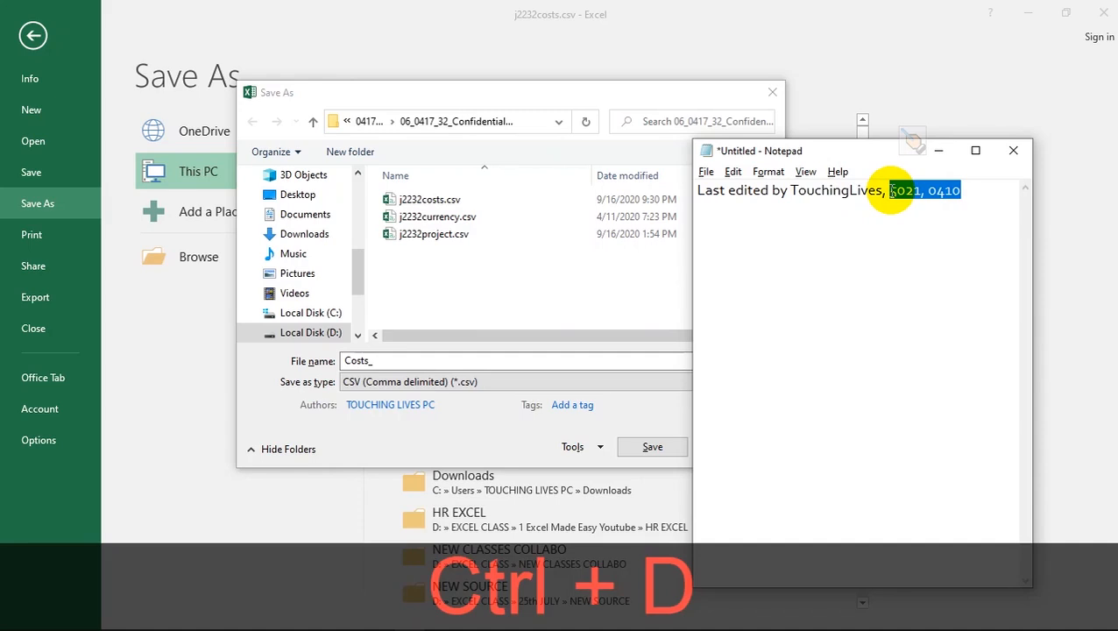
{"action": "key", "text": "ctrl+c"}
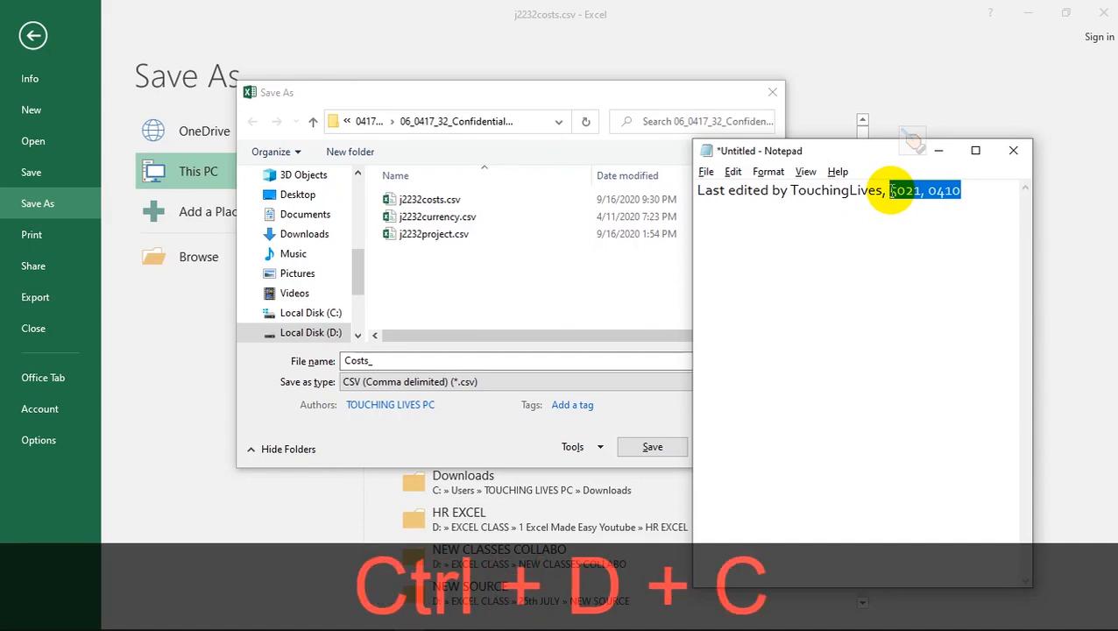
{"action": "left_click", "coordinate": [396, 362]}
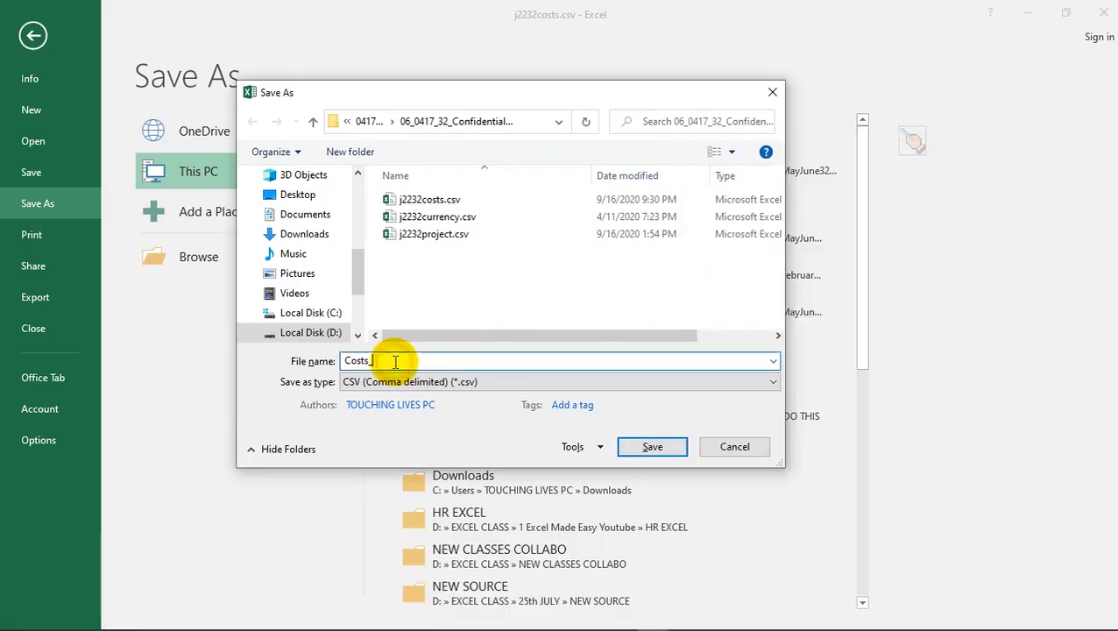
{"action": "key", "text": "ctrl+v"}
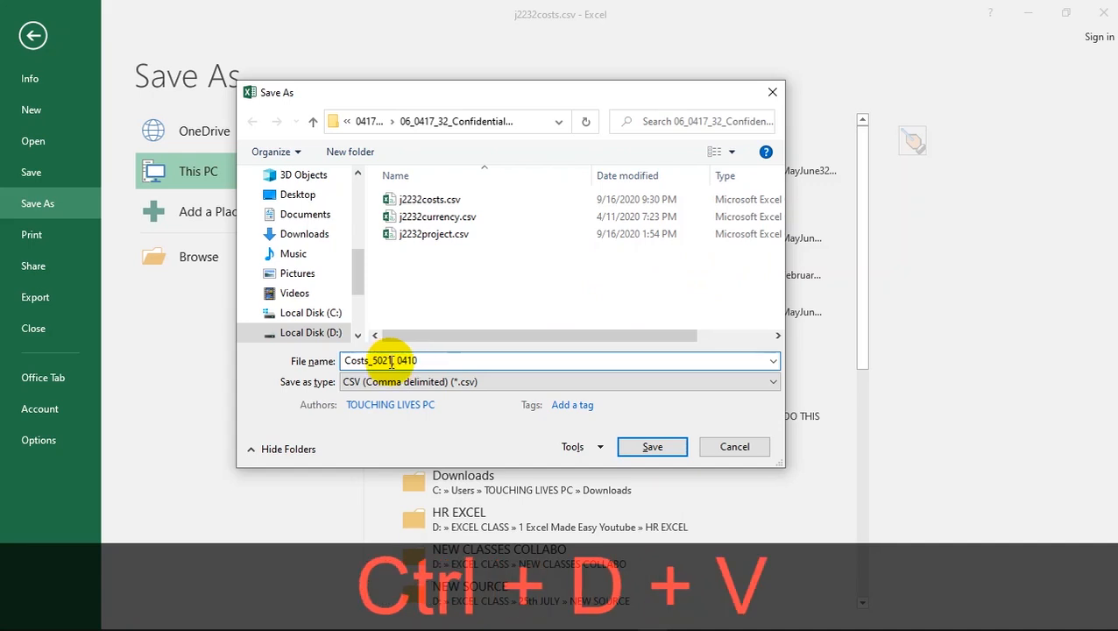
{"action": "key", "text": "BackSpace"}
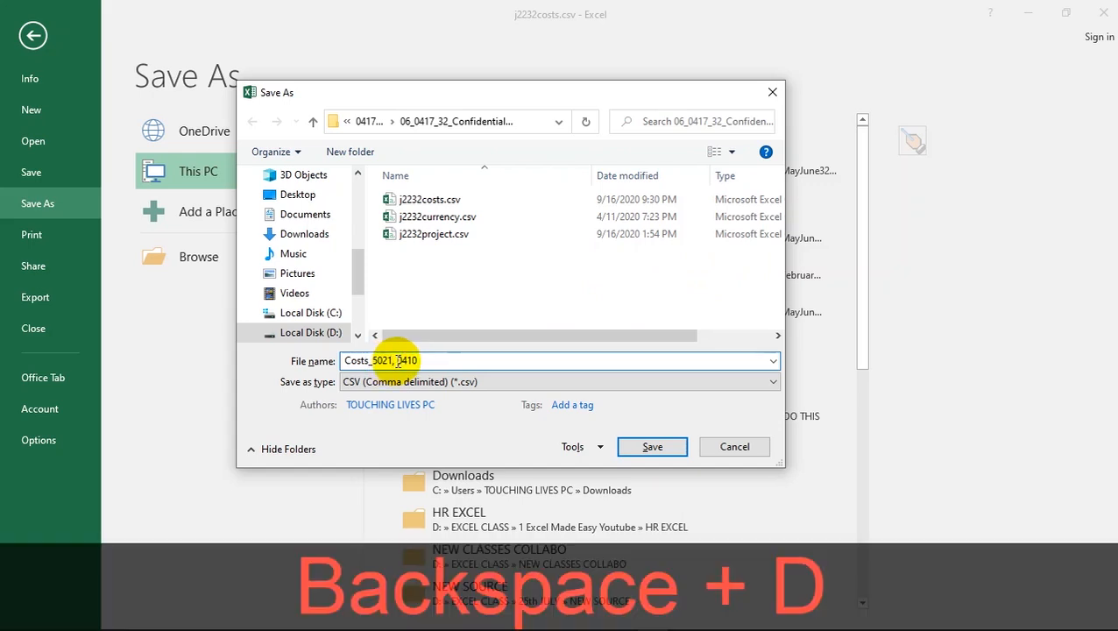
{"action": "type", "text": "_"}
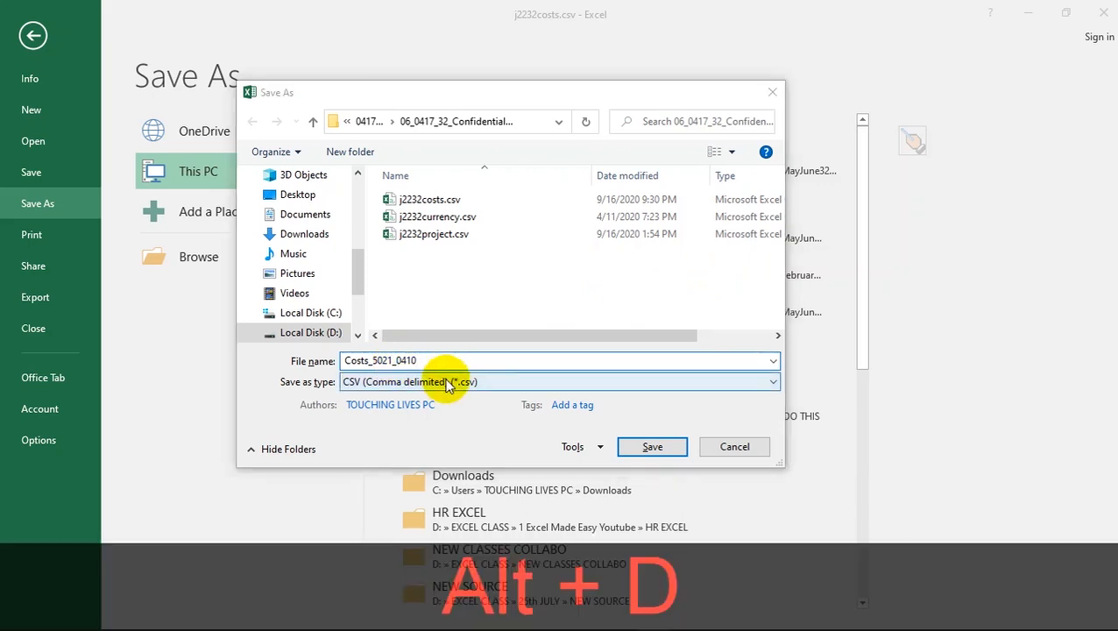
- Change Save as type to Excel Workbook (*.xlsx) so the Costs_ name ends in .xlsx
{"action": "key", "text": "alt+Tab"}
{"action": "left_click", "coordinate": [340, 503]}
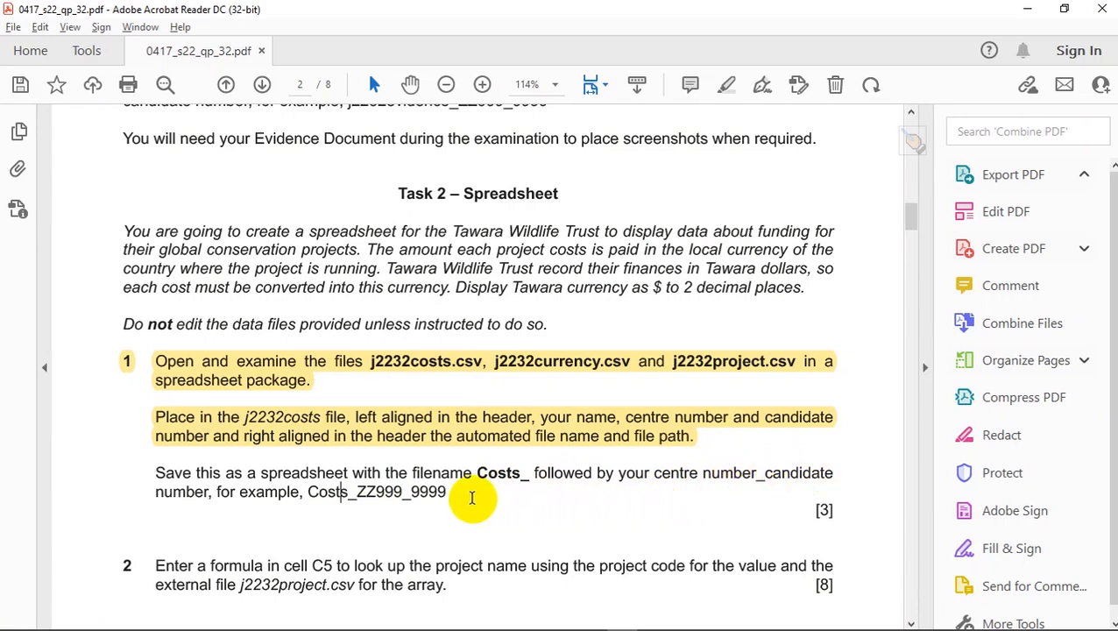
{"action": "key", "text": "alt+d"}
{"action": "key", "text": "alt+Tab"}
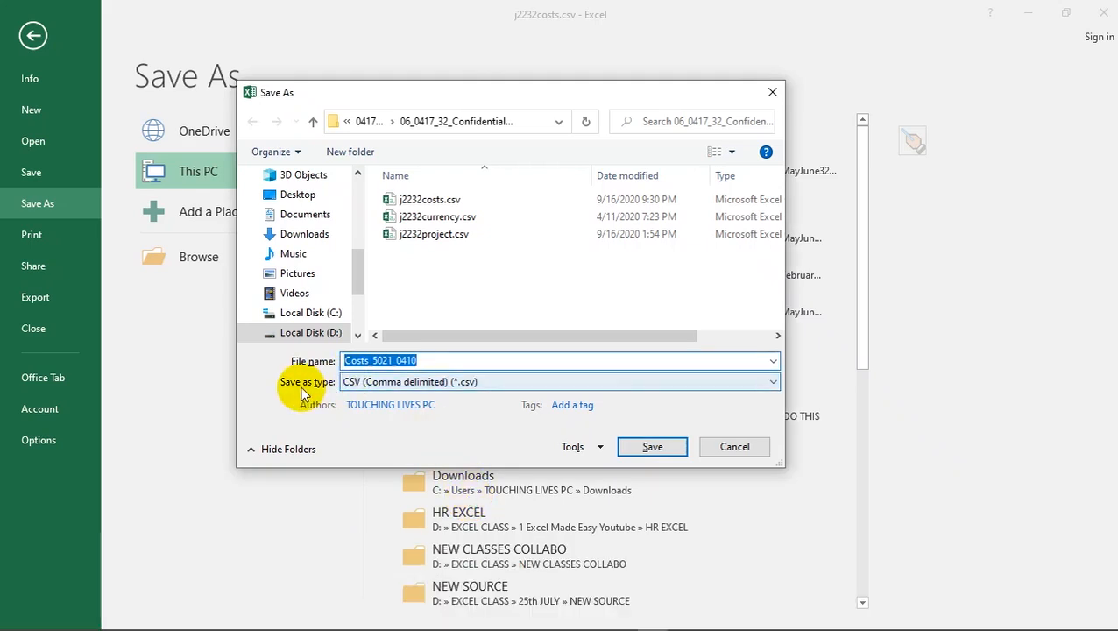
{"action": "left_click", "coordinate": [377, 382]}
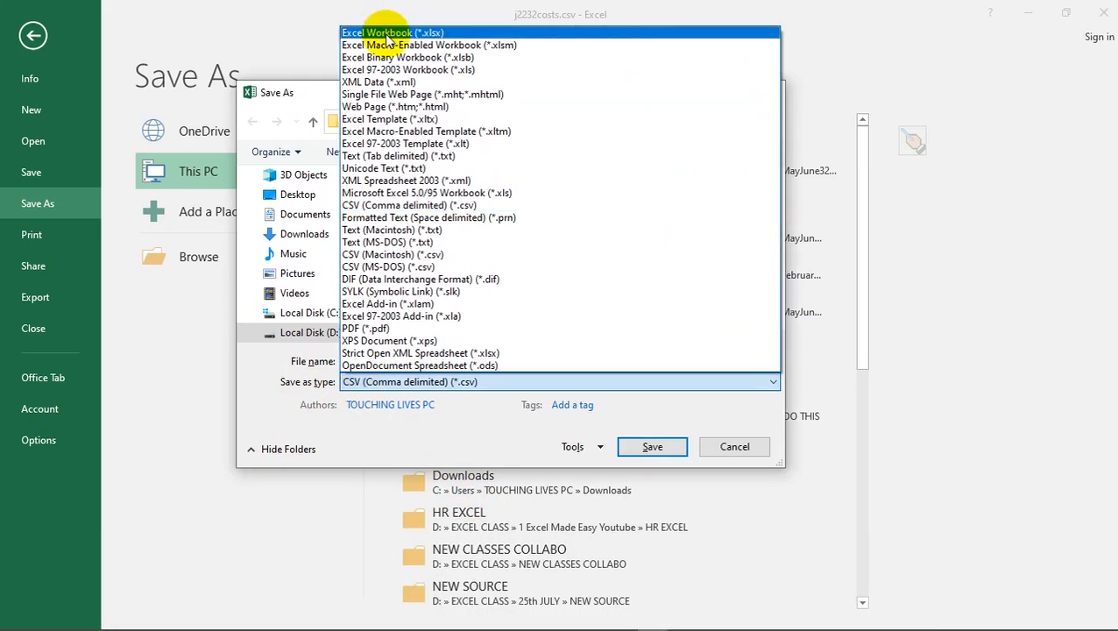
{"action": "left_click", "coordinate": [388, 32]}
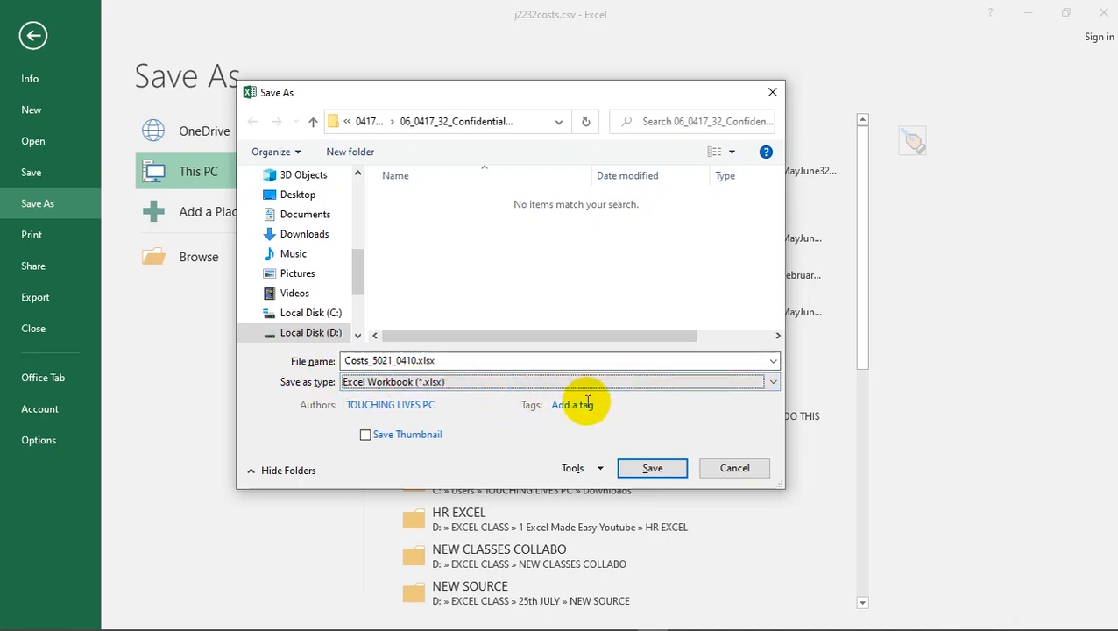
- Save the .xlsx workbook, then highlight the 'Save this as a spreadsheet' instruction in the PDF
{"action": "left_click", "coordinate": [650, 466]}
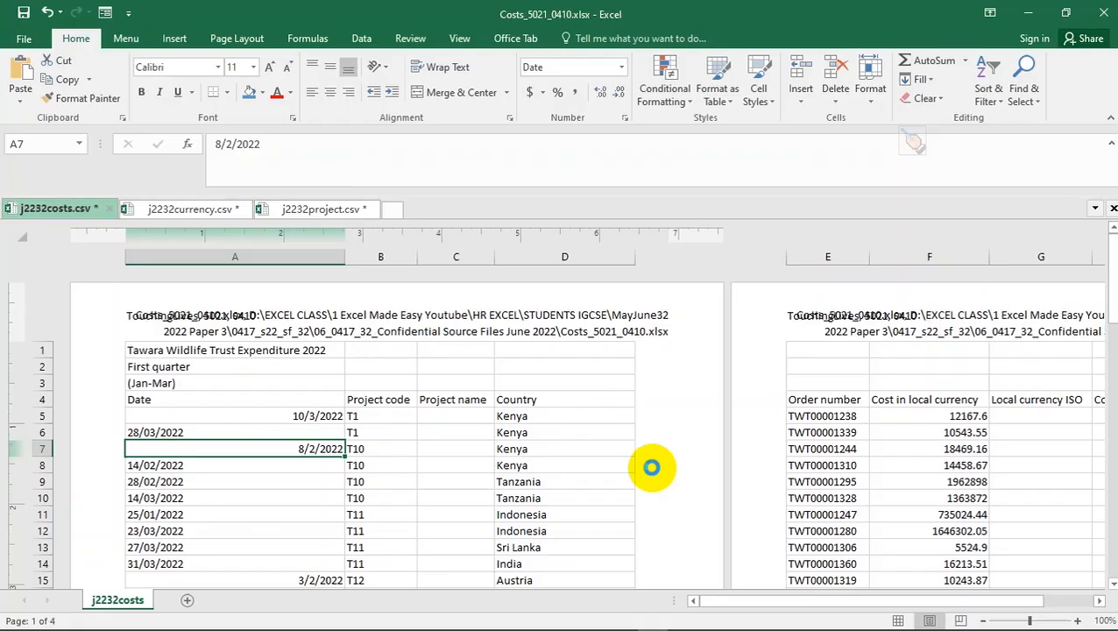
{"action": "key", "text": "alt+Tab"}
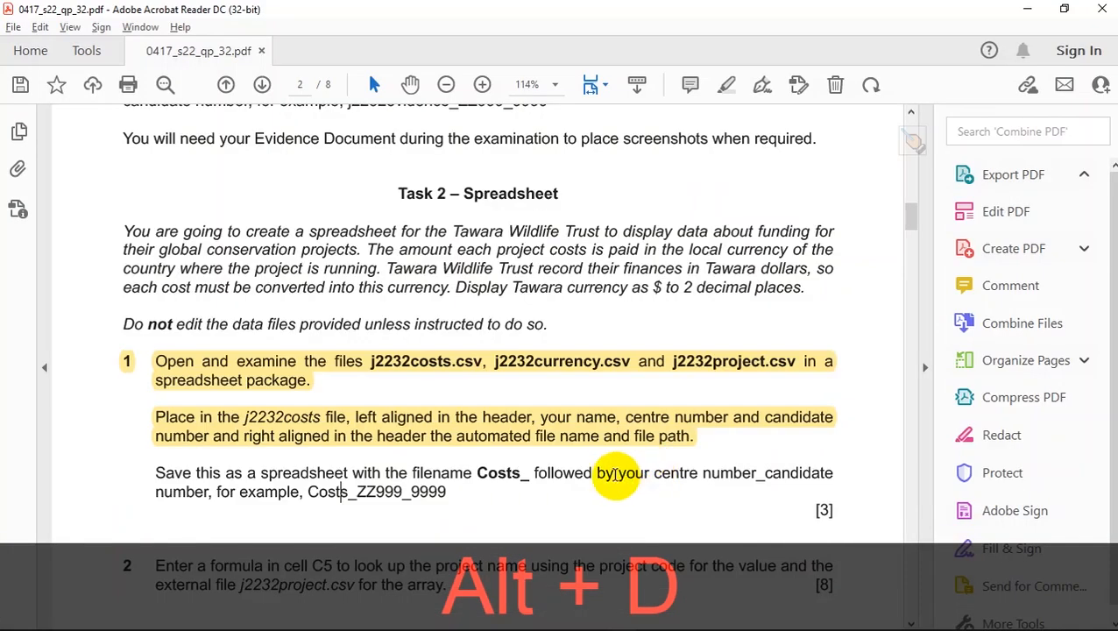
{"action": "left_click_drag", "start_coordinate": [477, 474], "coordinate": [439, 501]}
{"action": "left_click", "coordinate": [449, 512]}
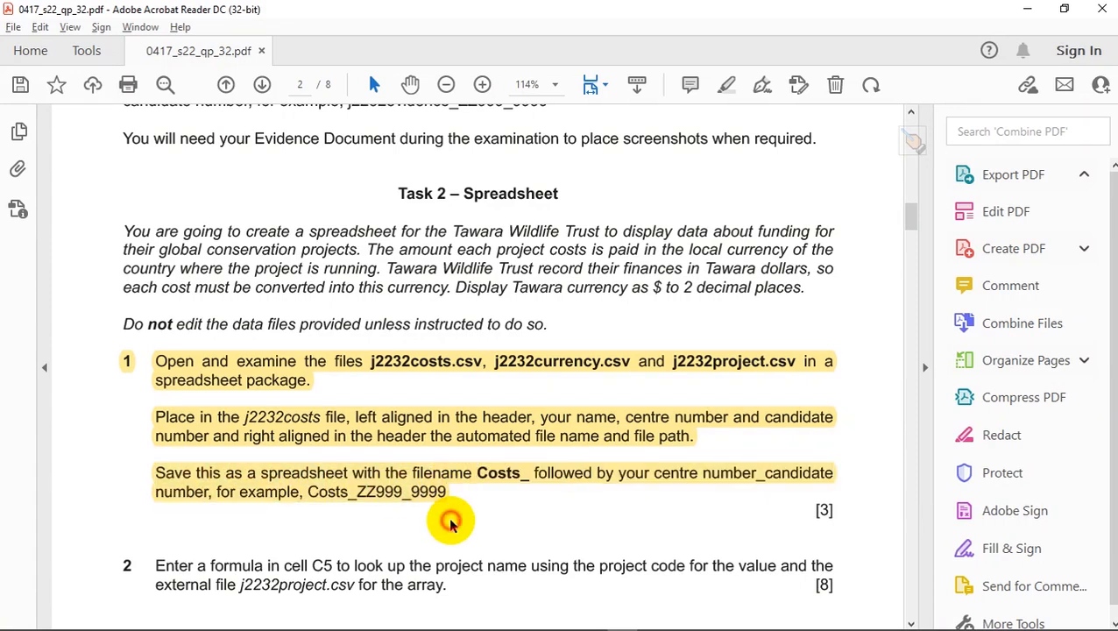
{"action": "scroll", "coordinate": [450, 519], "scroll_direction": "down", "scroll_amount": 2}
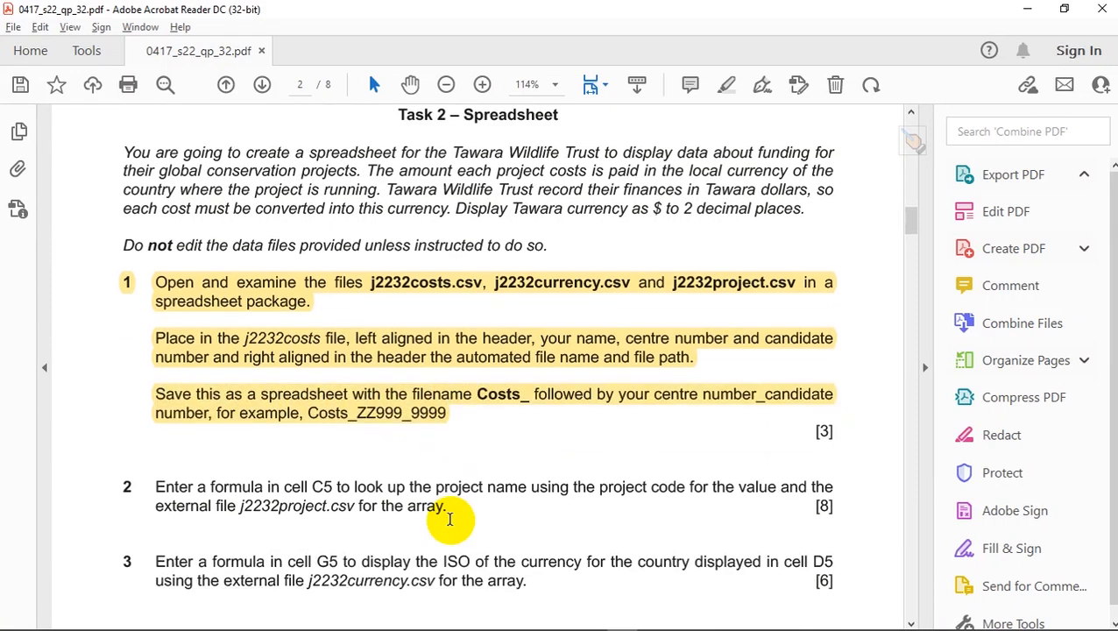
{"action": "scroll", "coordinate": [450, 519], "scroll_direction": "down", "scroll_amount": 1}
{"action": "key", "text": "alt+Tab"}
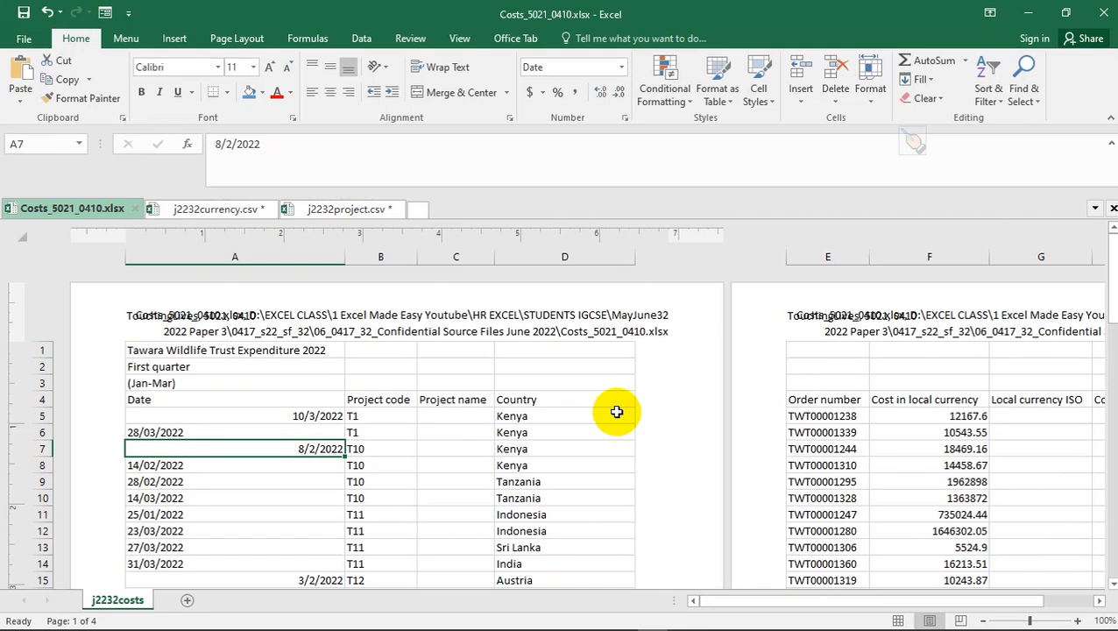
- Switch the costs sheet to Normal view, select B15, and return to the task PDF
{"action": "left_click", "coordinate": [900, 621]}
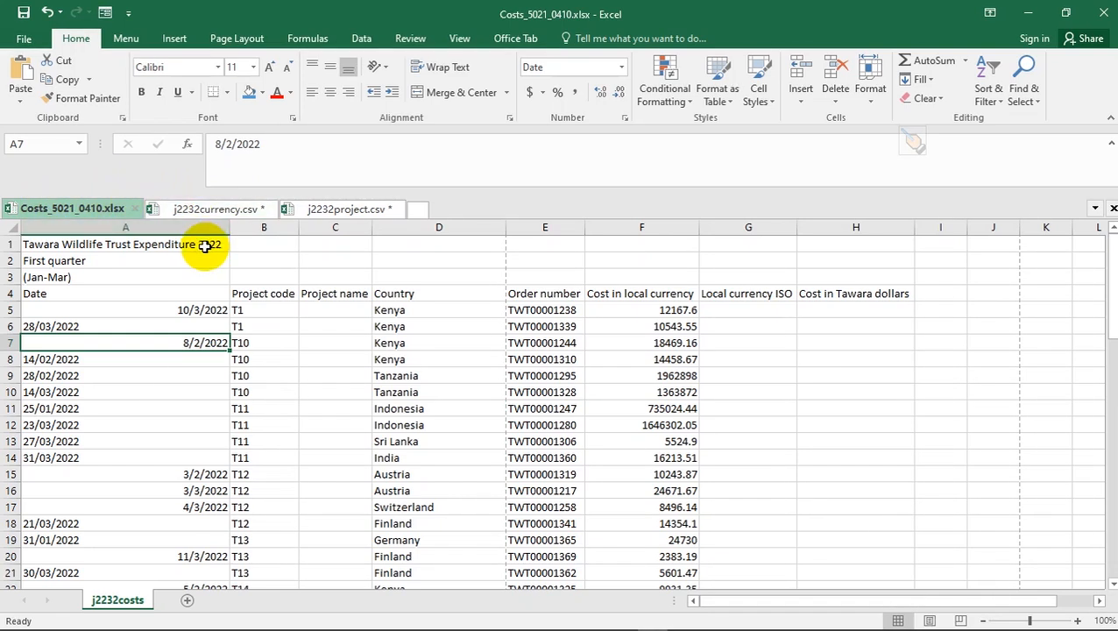
{"action": "left_click", "coordinate": [292, 471]}
{"action": "key", "text": "alt+Tab"}
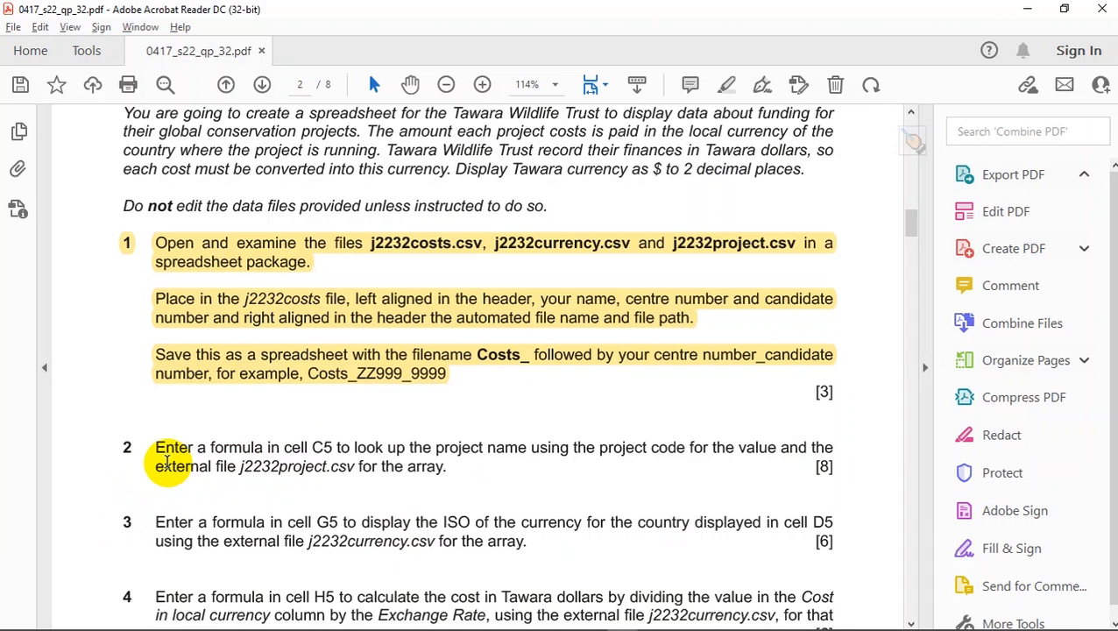
{"action": "key", "text": "alt+Tab"}
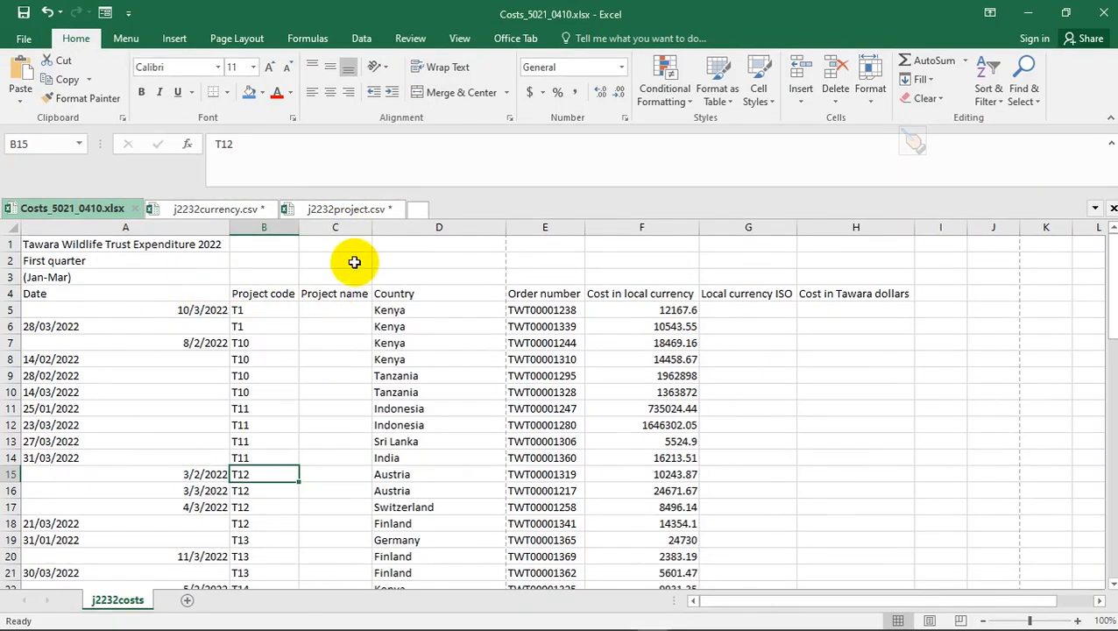
{"action": "left_click", "coordinate": [343, 317]}
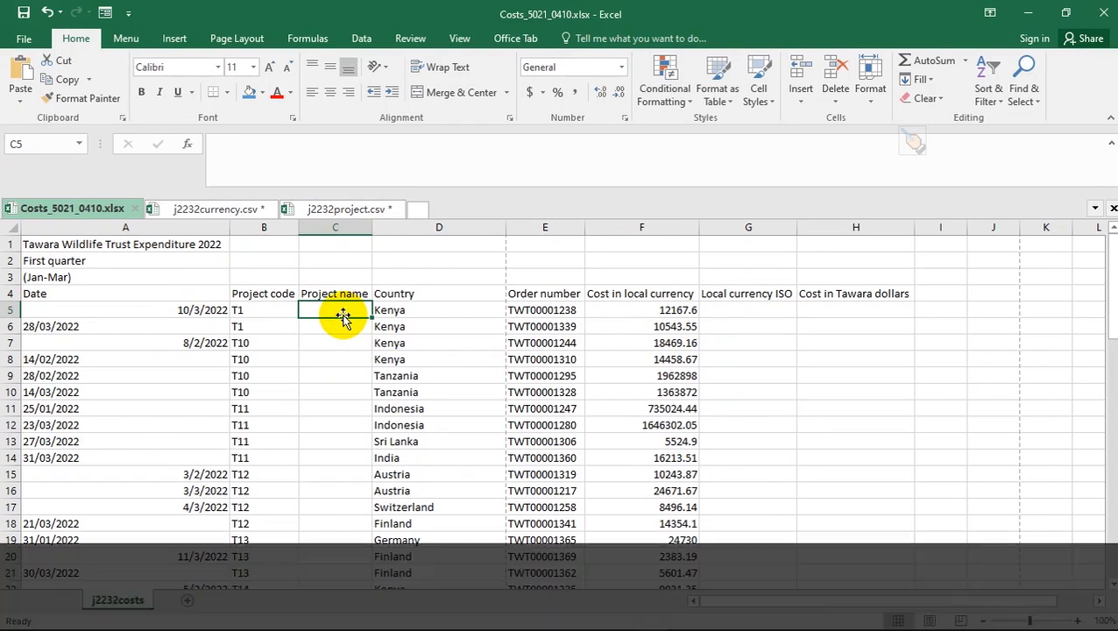
{"action": "key", "text": "alt+Tab"}
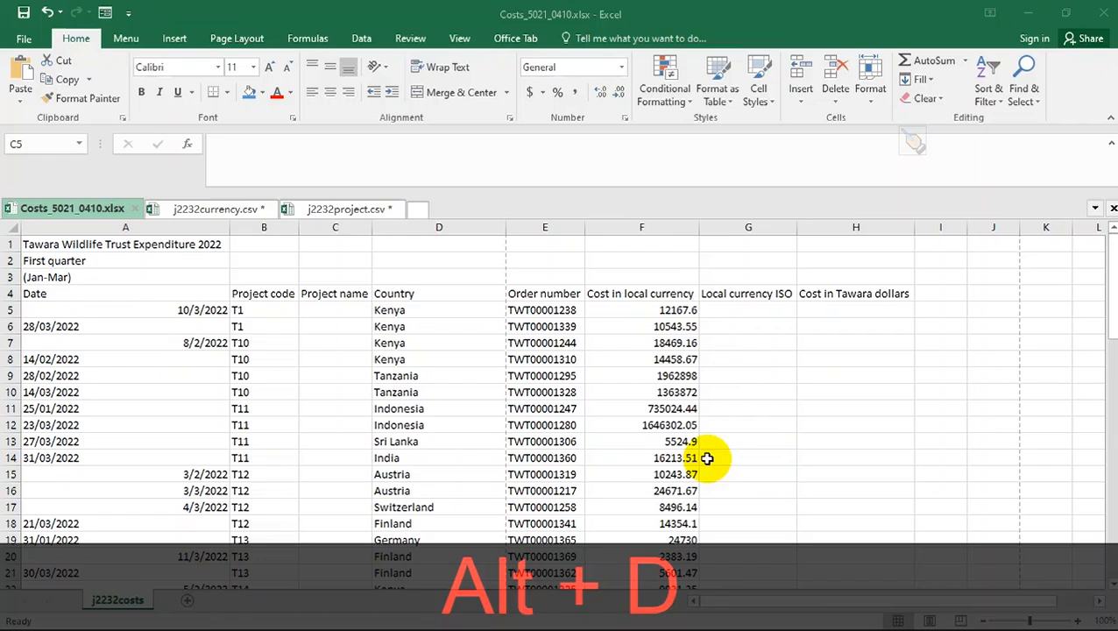
{"action": "left_click", "coordinate": [315, 312]}
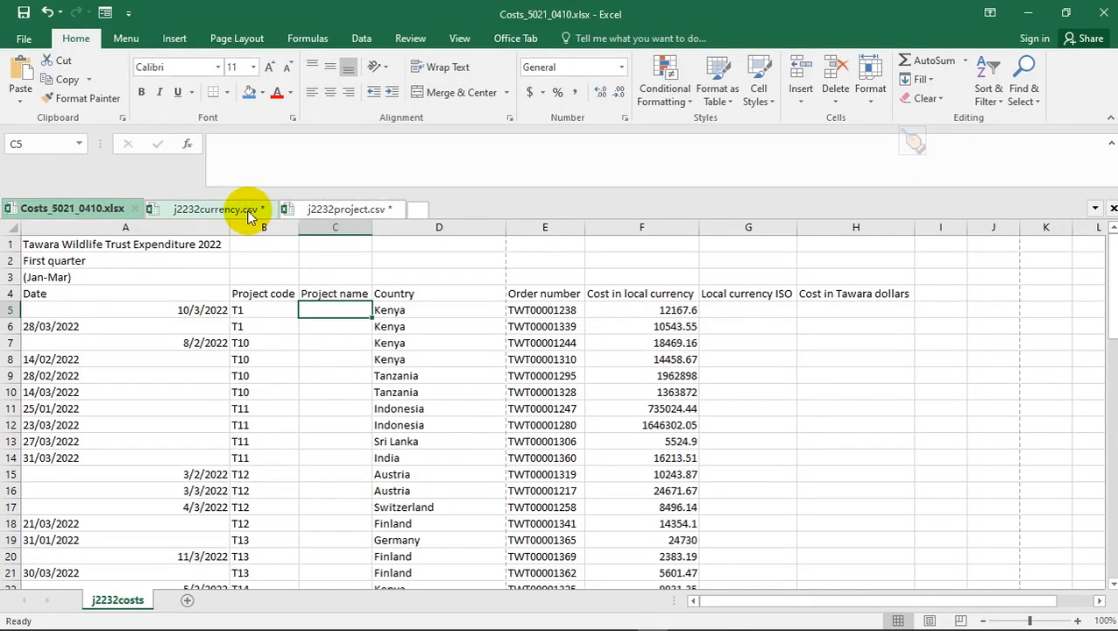
{"action": "left_click", "coordinate": [267, 308]}
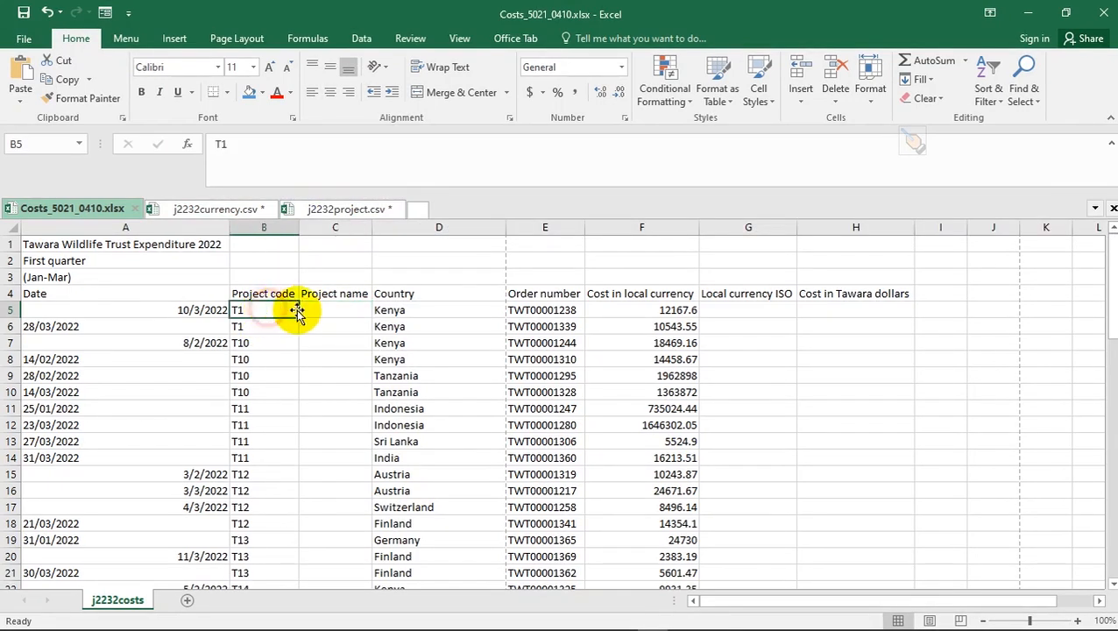
{"action": "left_click", "coordinate": [315, 309]}
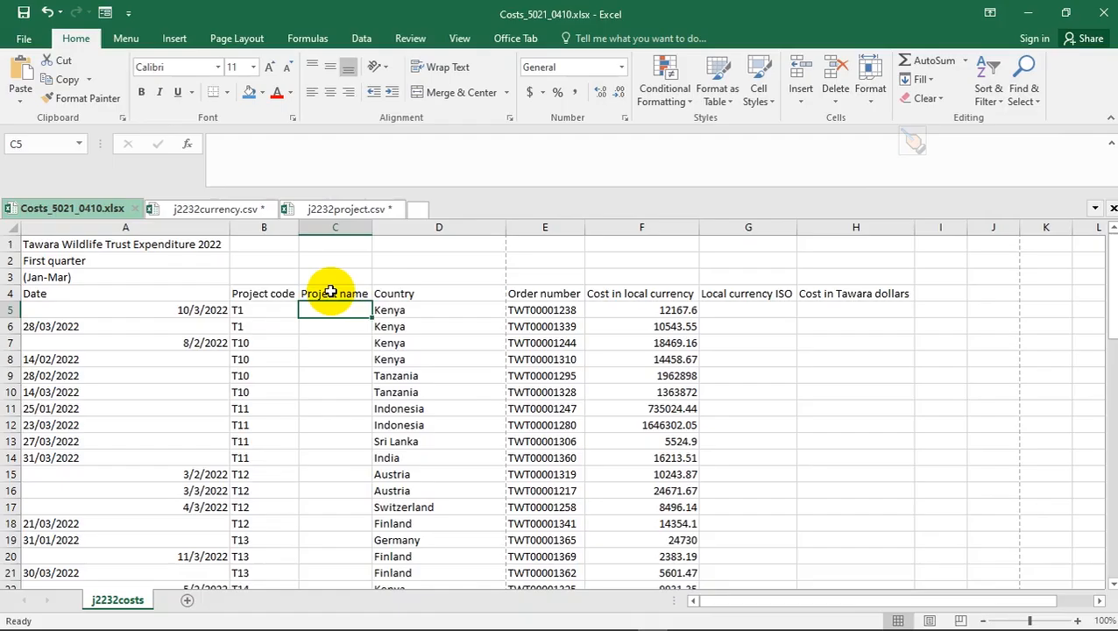
{"action": "key", "text": "alt+Tab"}
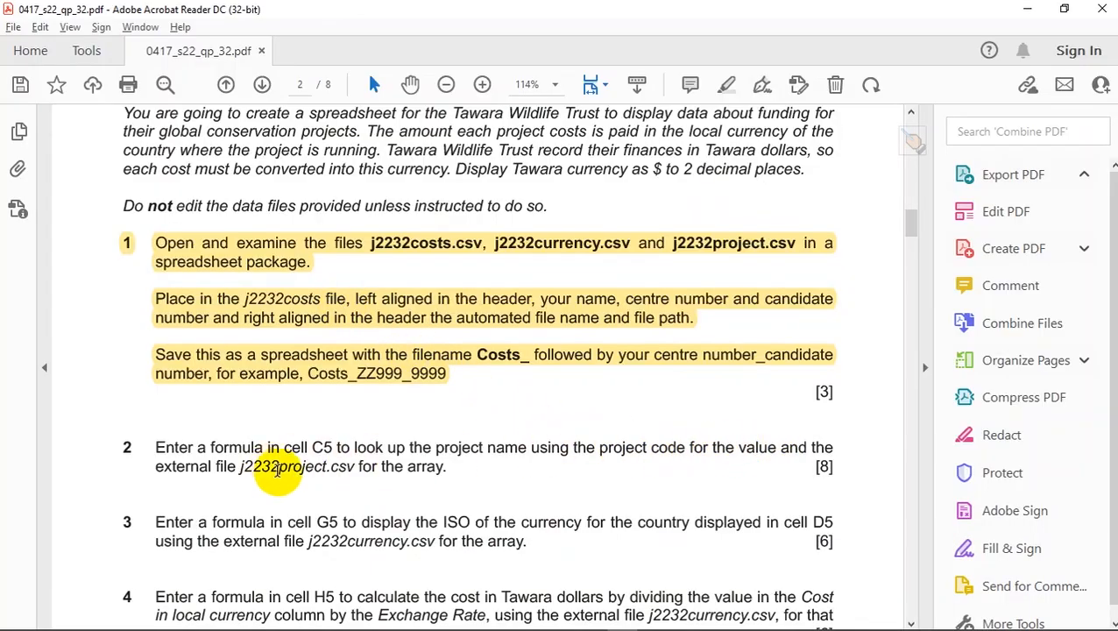
{"action": "key", "text": "alt+Tab"}
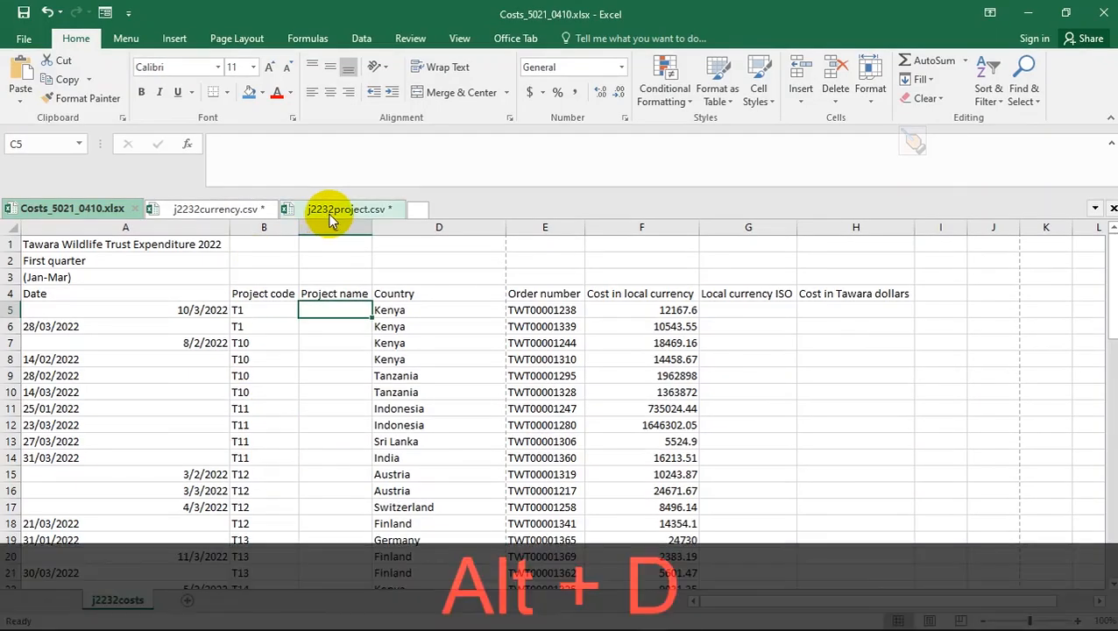
{"action": "key", "text": "alt+Tab"}
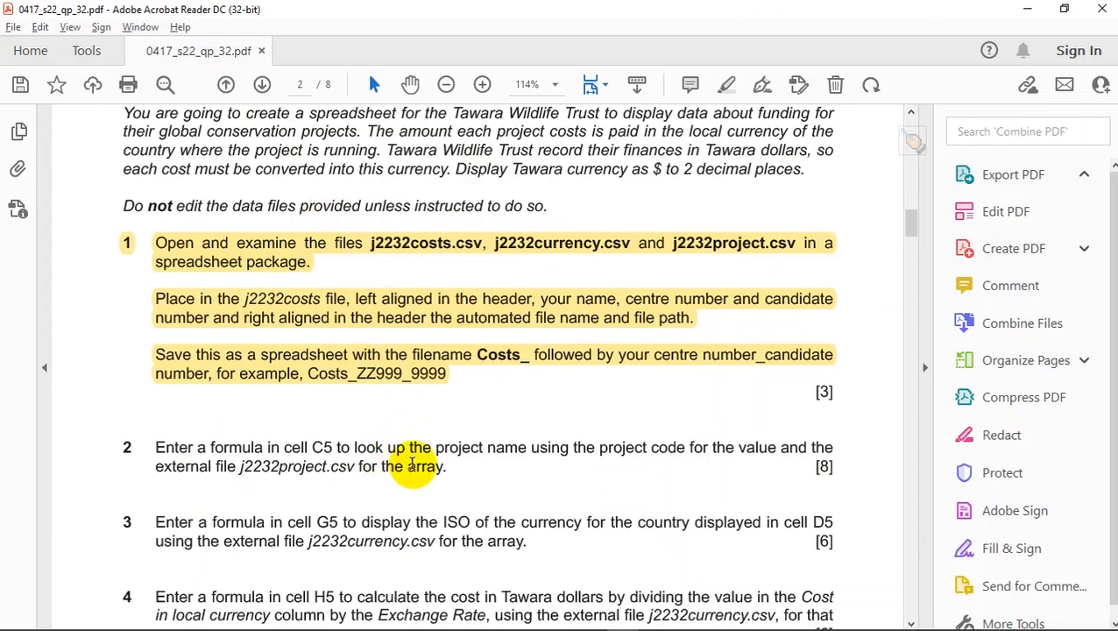
{"action": "key", "text": "alt+Tab"}
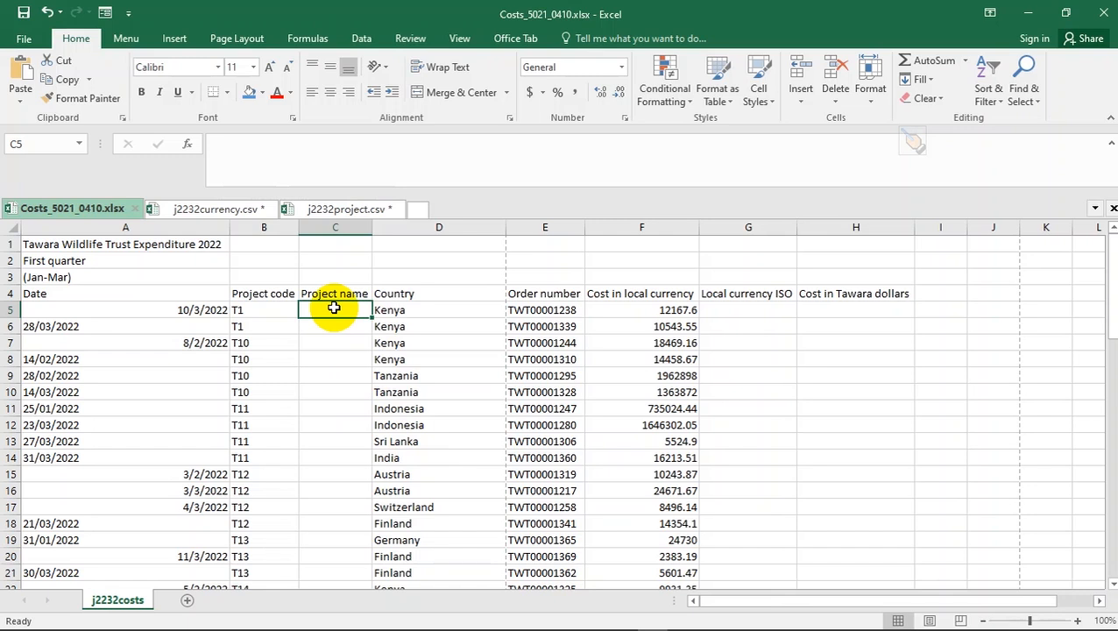
{"action": "key", "text": "alt+Tab"}
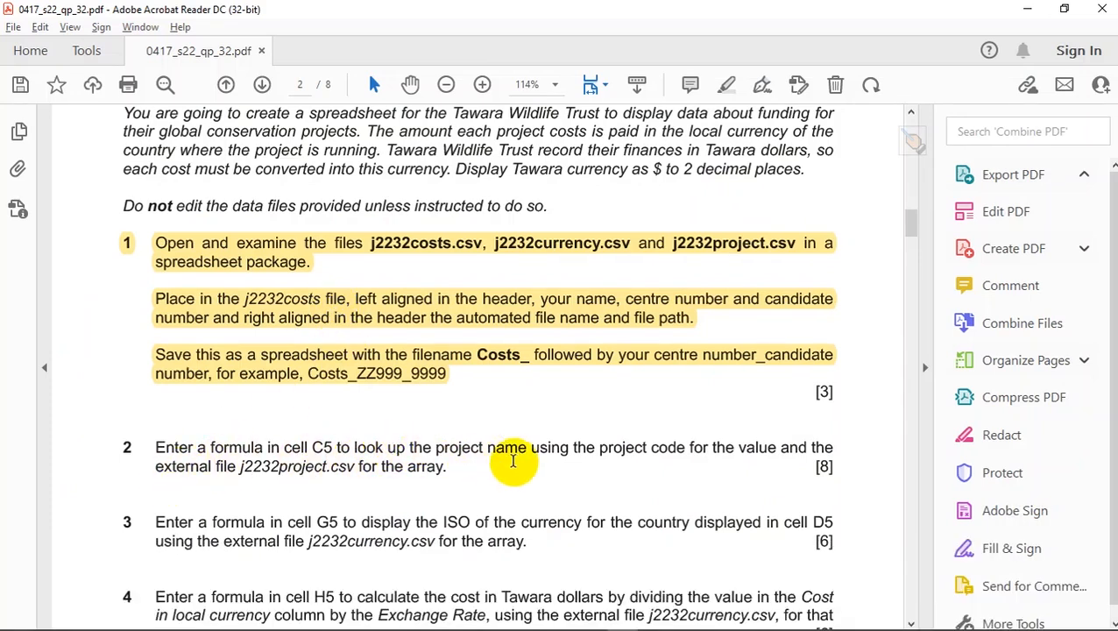
{"action": "key", "text": "alt+Tab"}
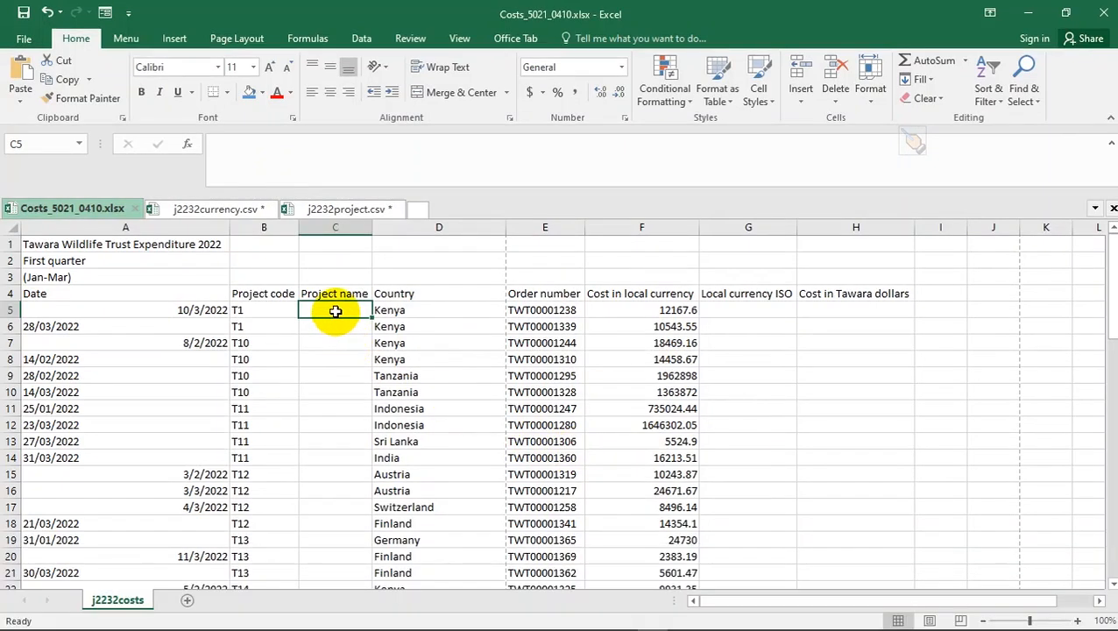
- Type =VLOOKUP(B5, j2232project.csv!$A$1:$B$19, in C5, leaving the column number next
{"action": "type", "text": "="}
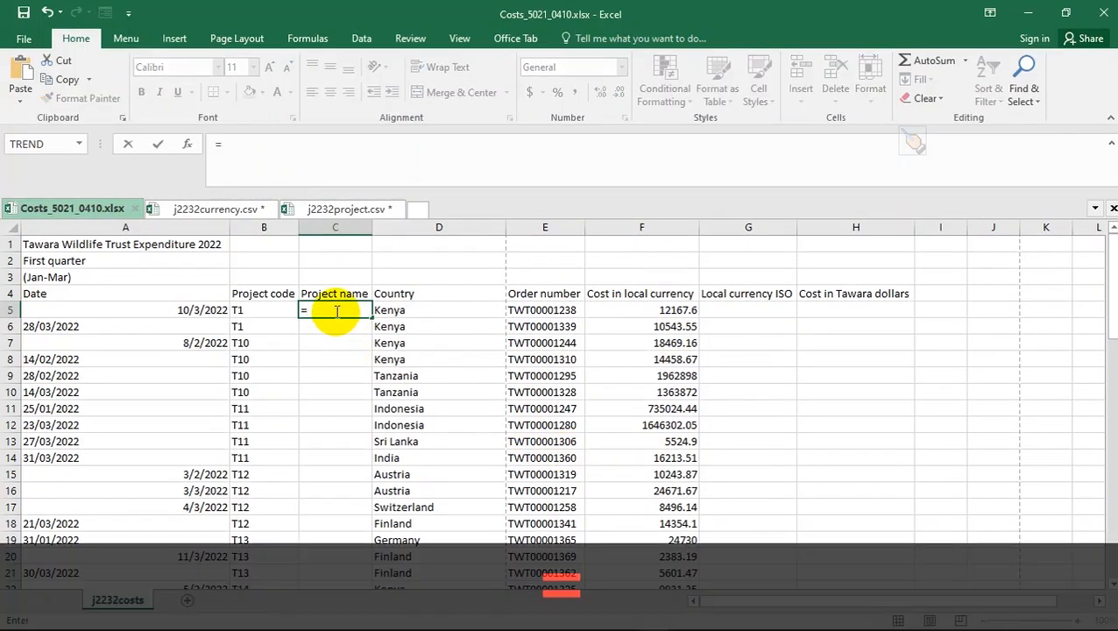
{"action": "type", "text": "vlo"}
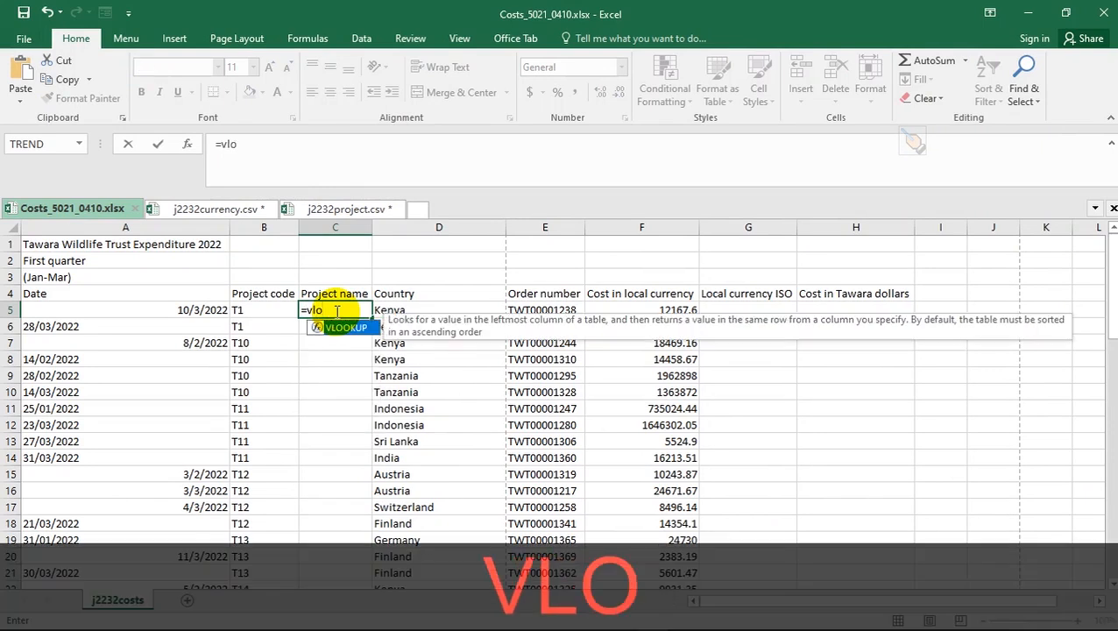
{"action": "double_click", "coordinate": [351, 327]}
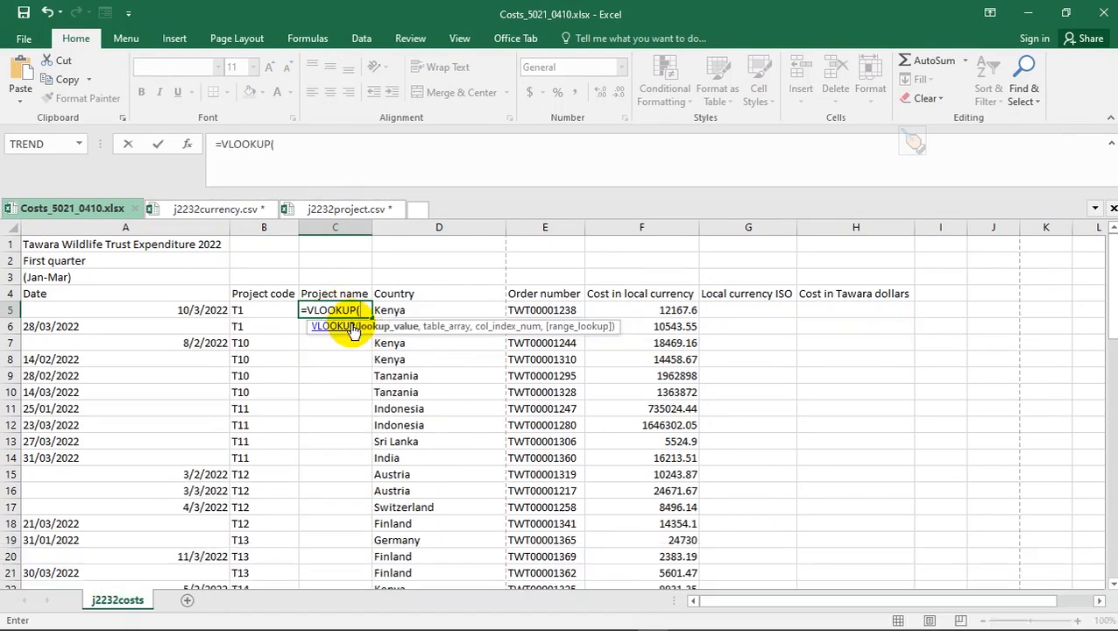
{"action": "left_click", "coordinate": [258, 312]}
{"action": "type", "text": ","}
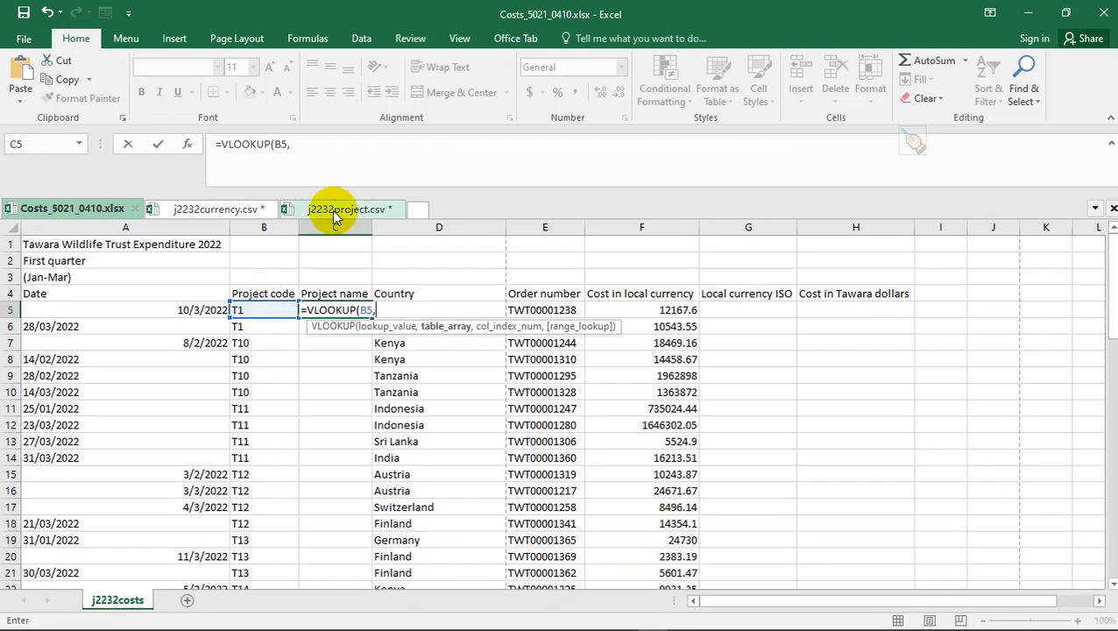
{"action": "left_click", "coordinate": [333, 212]}
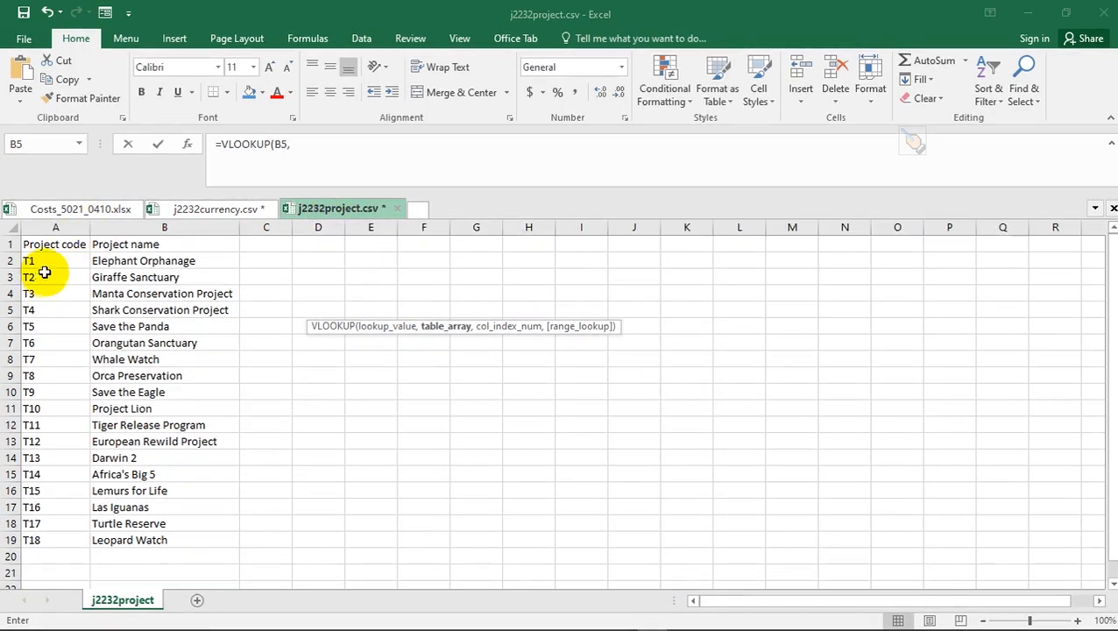
{"action": "left_click", "coordinate": [35, 245]}
{"action": "key", "text": "ctrl+shift+Right"}
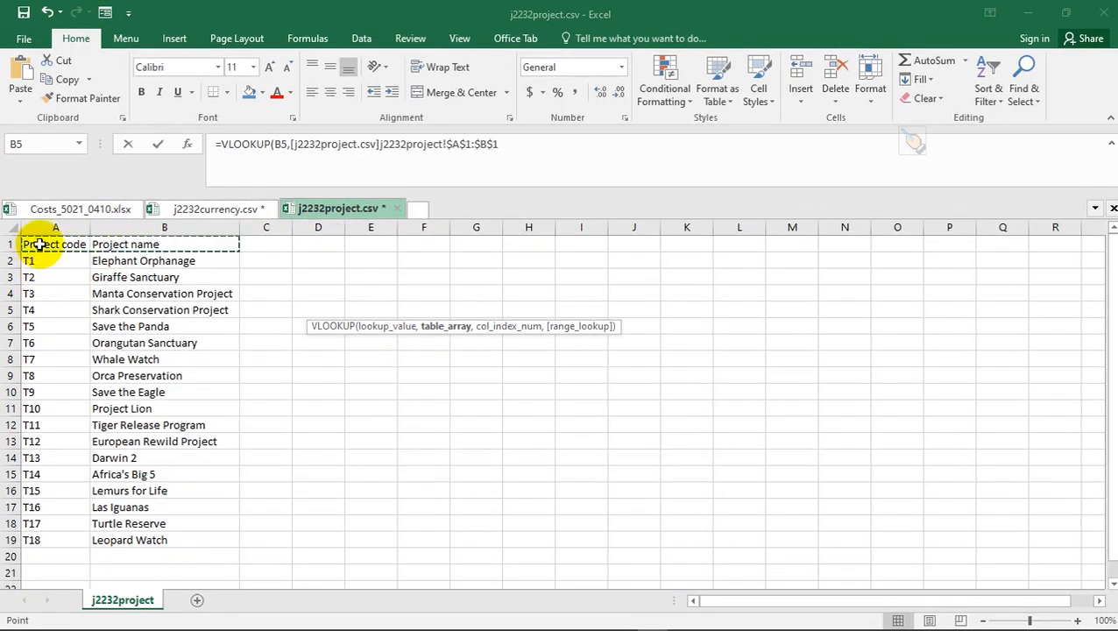
{"action": "left_click", "coordinate": [40, 245]}
{"action": "left_click_drag", "start_coordinate": [77, 245], "coordinate": [149, 229]}
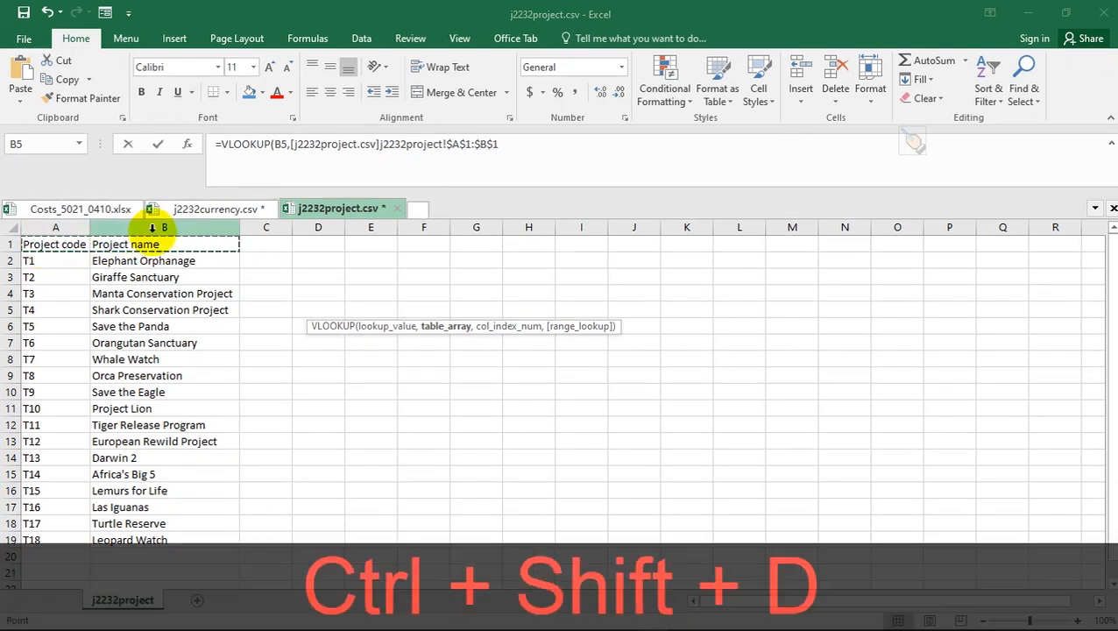
{"action": "key", "text": "ctrl+shift+Down"}
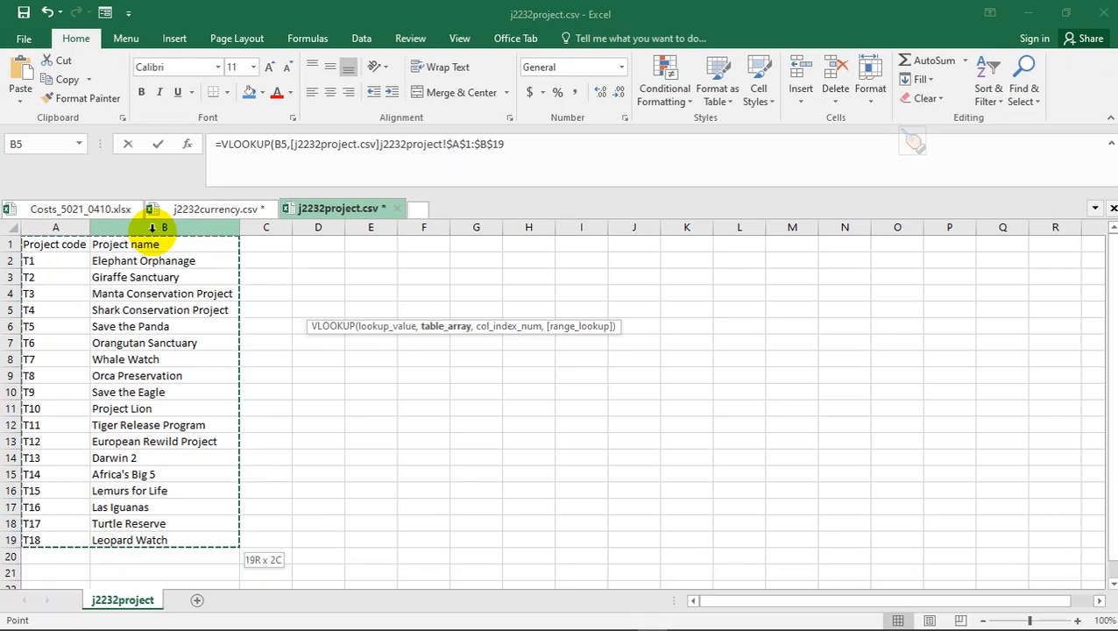
{"action": "type", "text": ","}
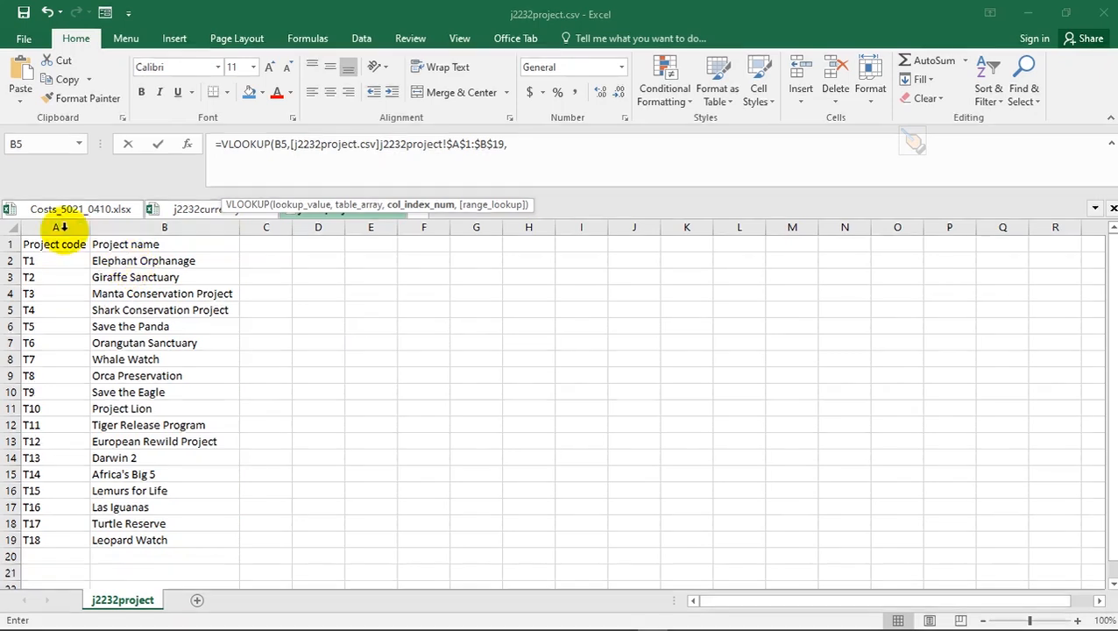
- Count the project list's columns to work out the name column's index
{"action": "key", "text": "ctrl+d"}
{"action": "key", "text": "ctrl+alt+d"}
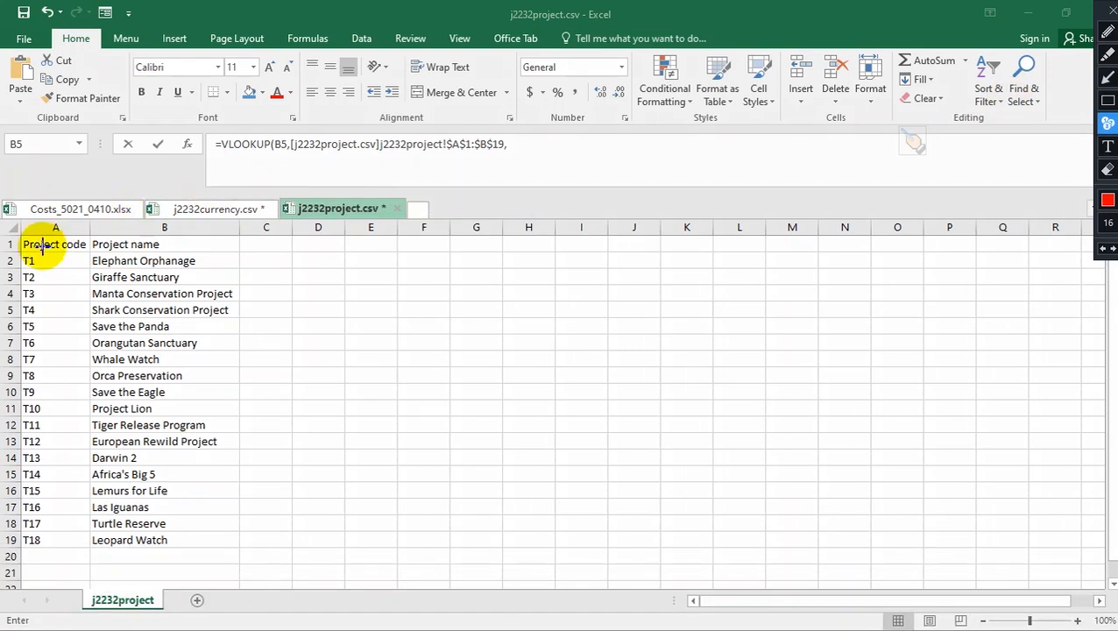
{"action": "left_click", "coordinate": [140, 244]}
{"action": "left_click", "coordinate": [265, 243]}
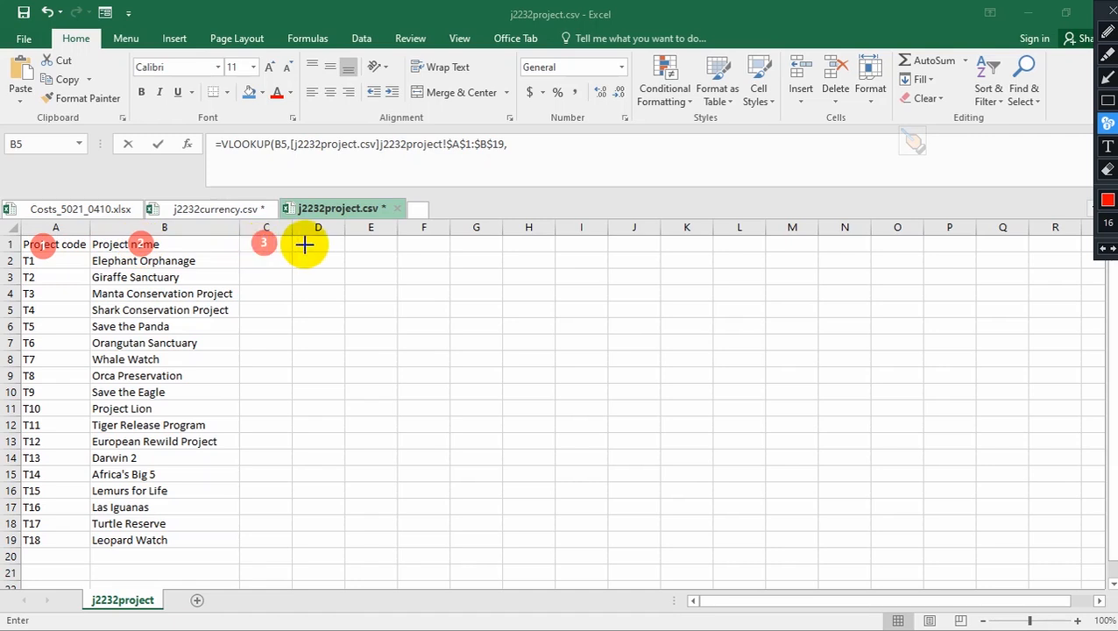
{"action": "left_click", "coordinate": [307, 245]}
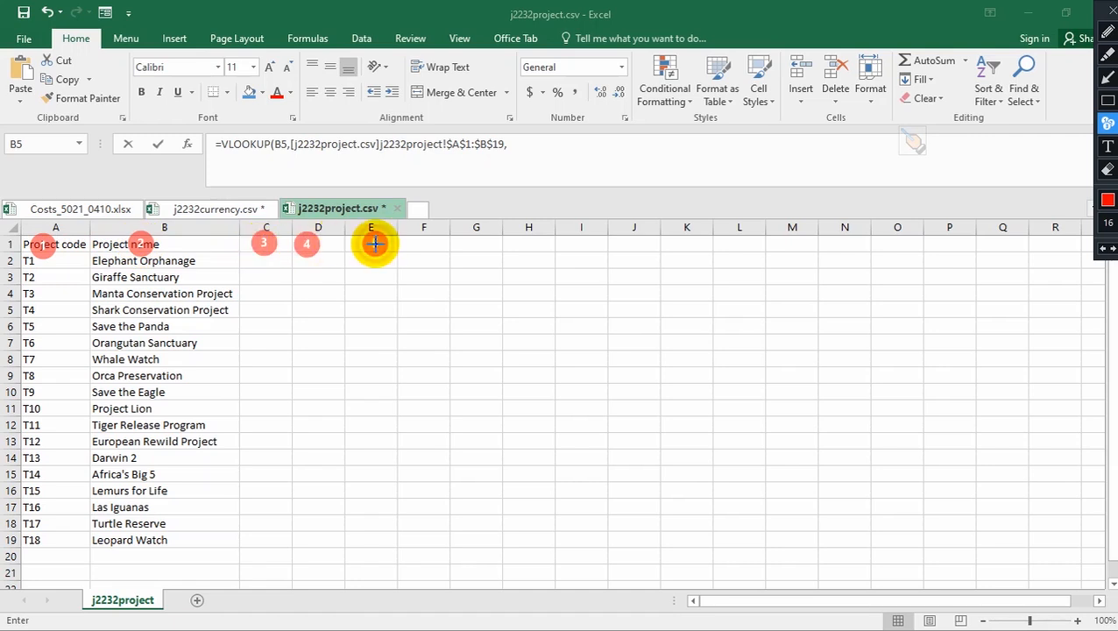
{"action": "key", "text": "Escape"}
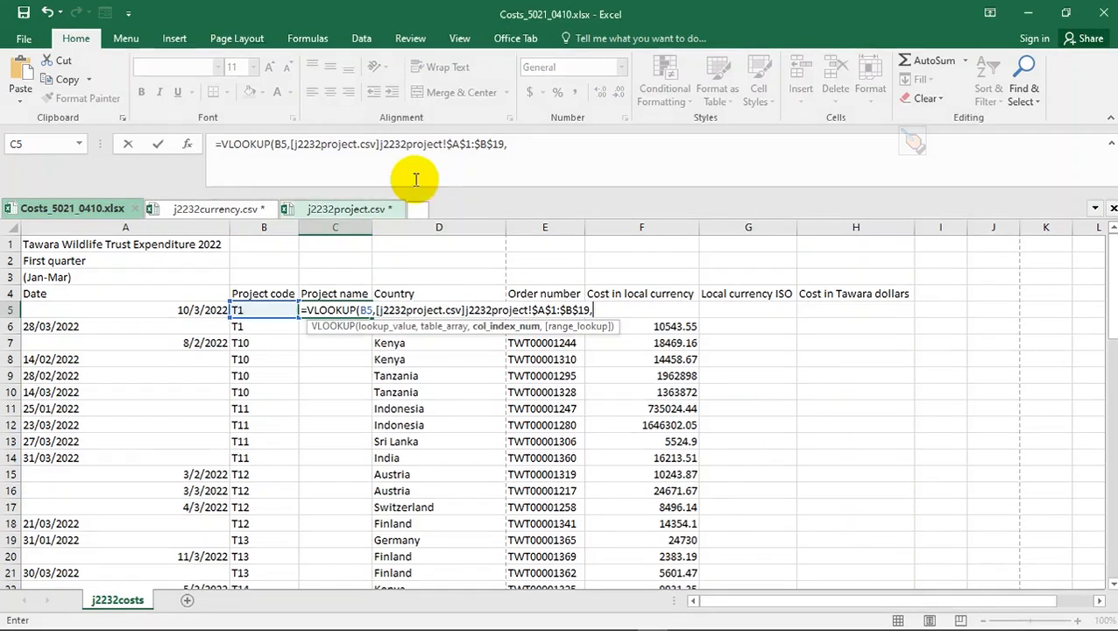
- Finish C5's VLOOKUP with column 2 and FALSE, so it shows Elephant Orphanage
{"action": "left_click", "coordinate": [516, 144]}
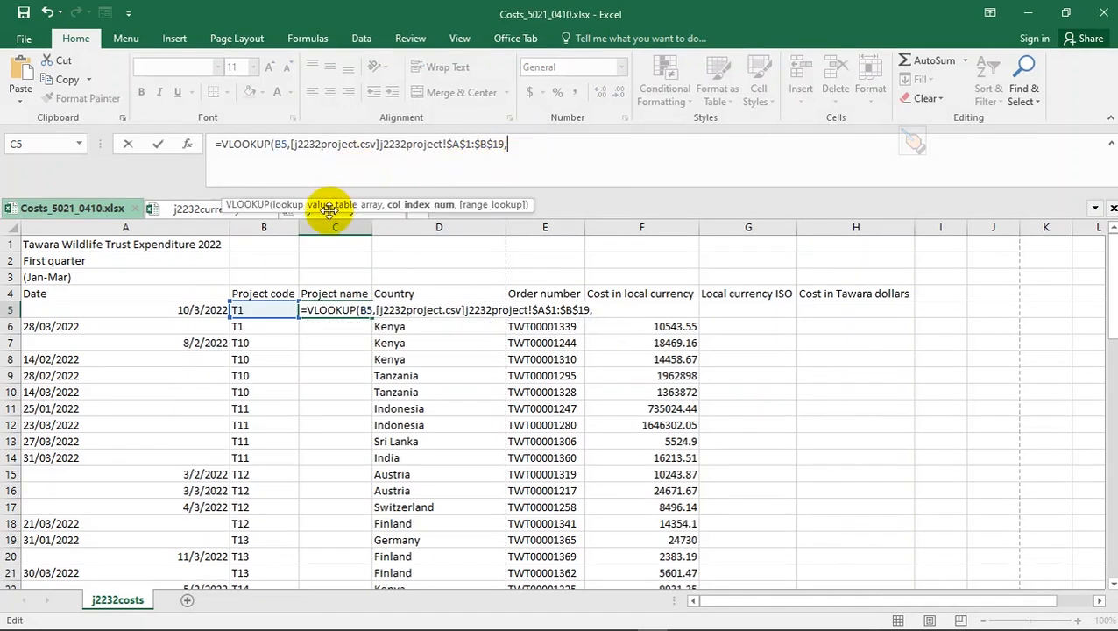
{"action": "left_click", "coordinate": [352, 213]}
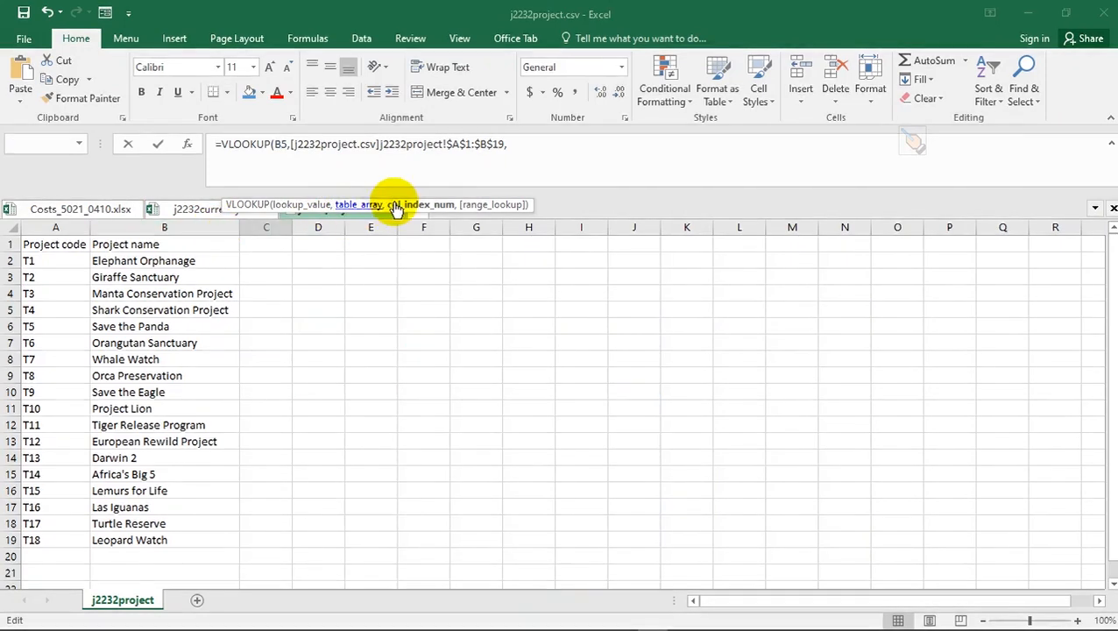
{"action": "left_click", "coordinate": [547, 143]}
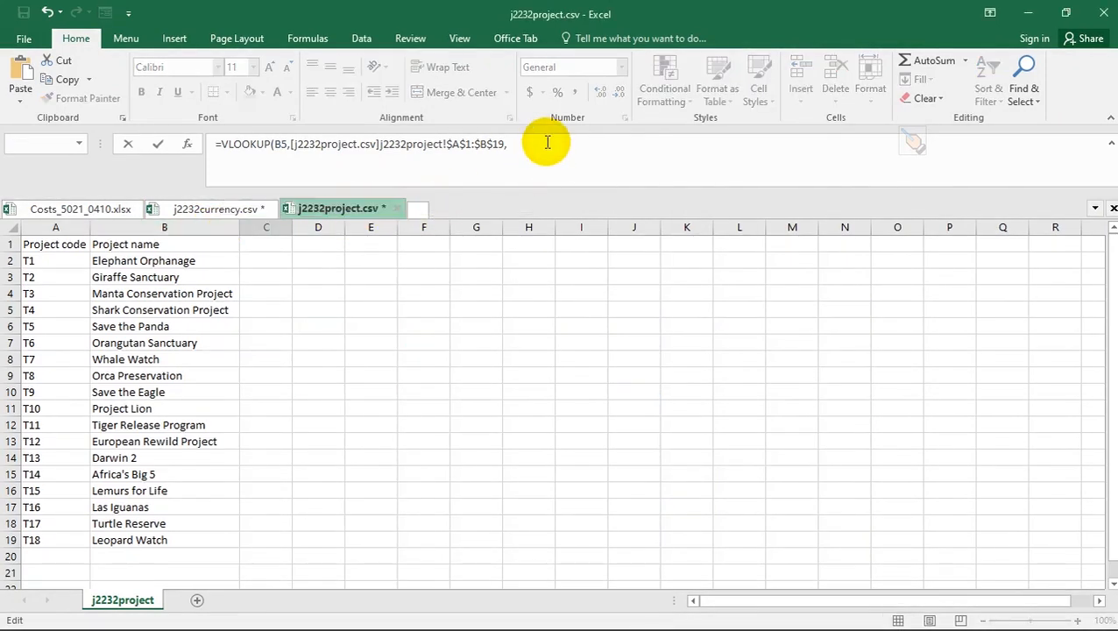
{"action": "type", "text": "2"}
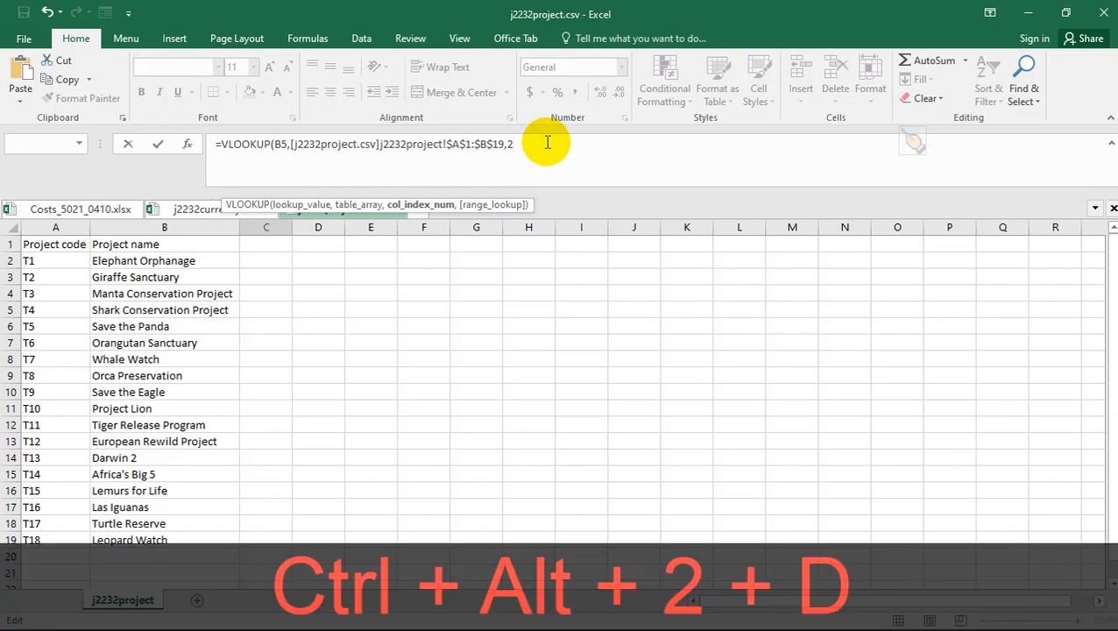
{"action": "type", "text": ","}
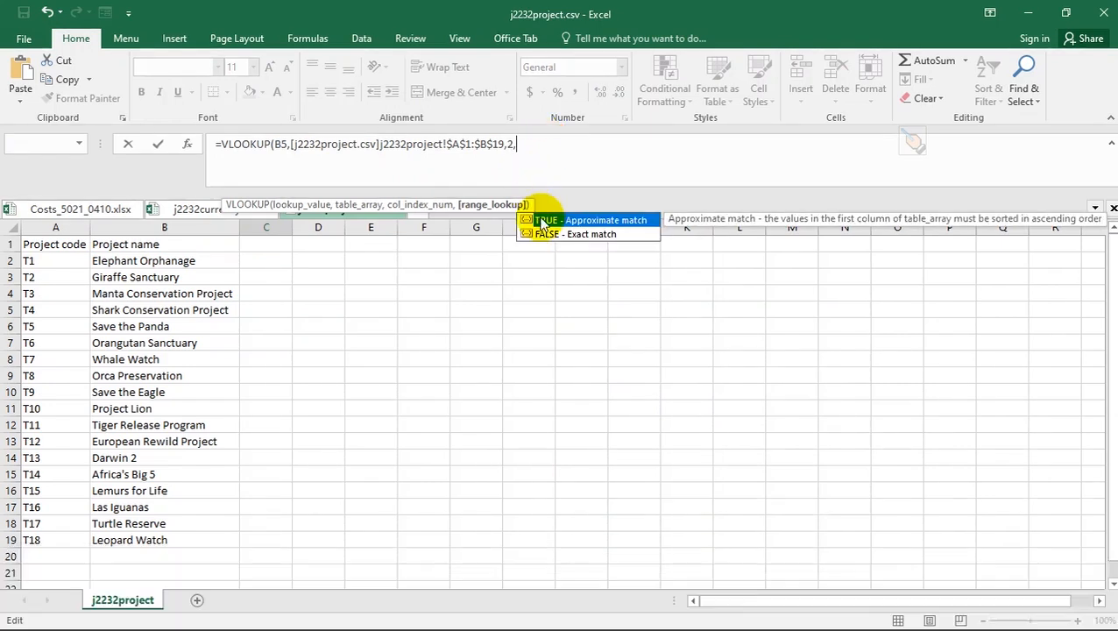
{"action": "double_click", "coordinate": [545, 233]}
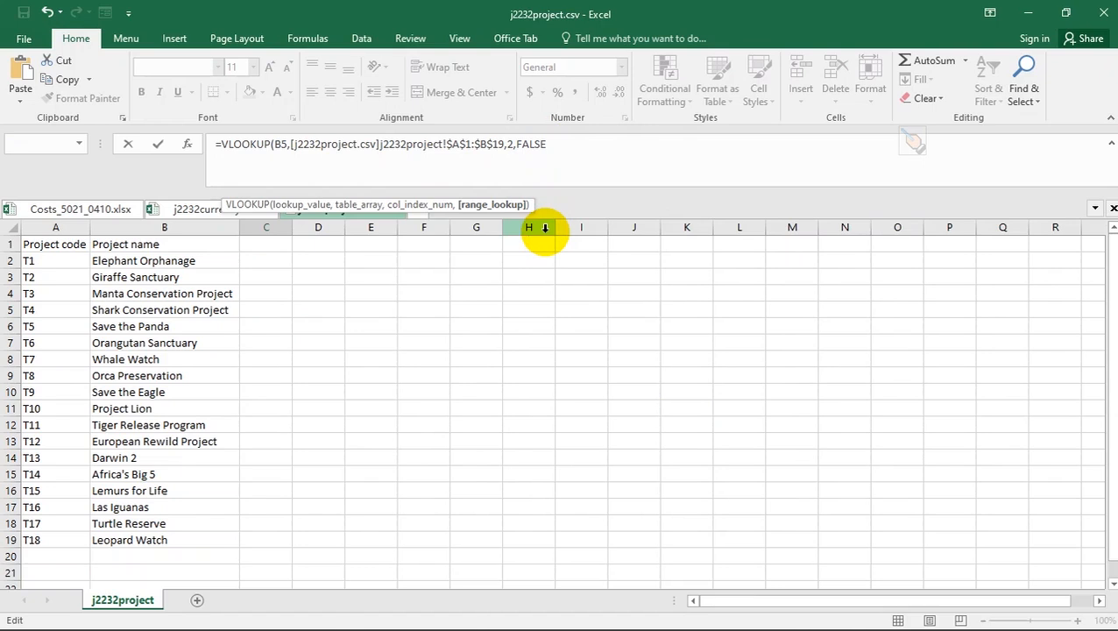
{"action": "type", "text": ")"}
{"action": "key", "text": "Return"}
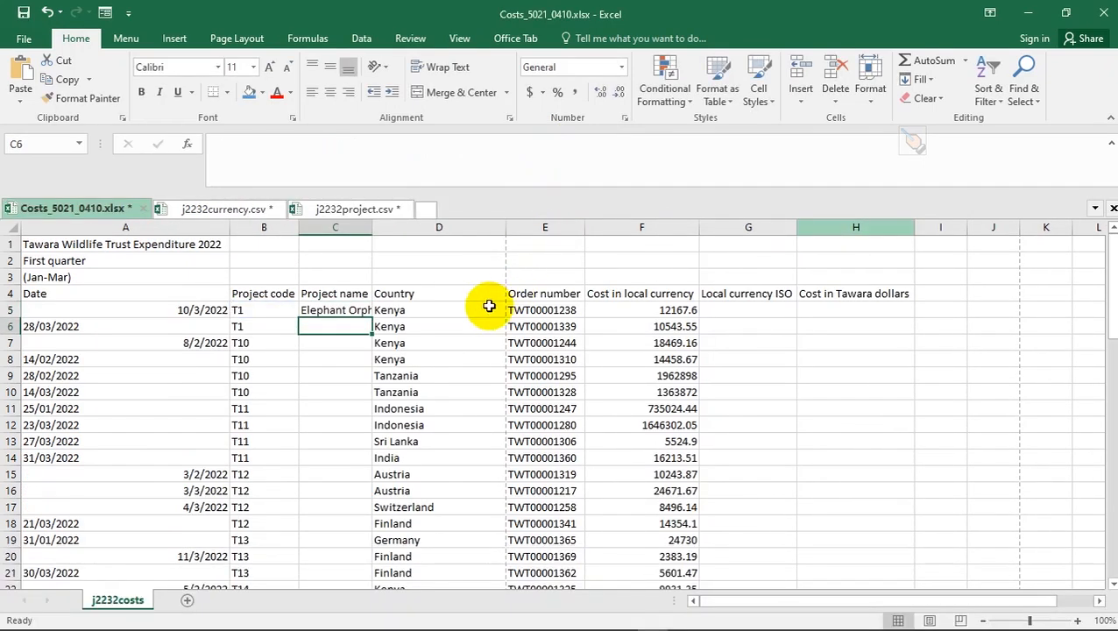
- Widen column C to fit the project names, then highlight question 2 in the PDF
{"action": "double_click", "coordinate": [374, 227]}
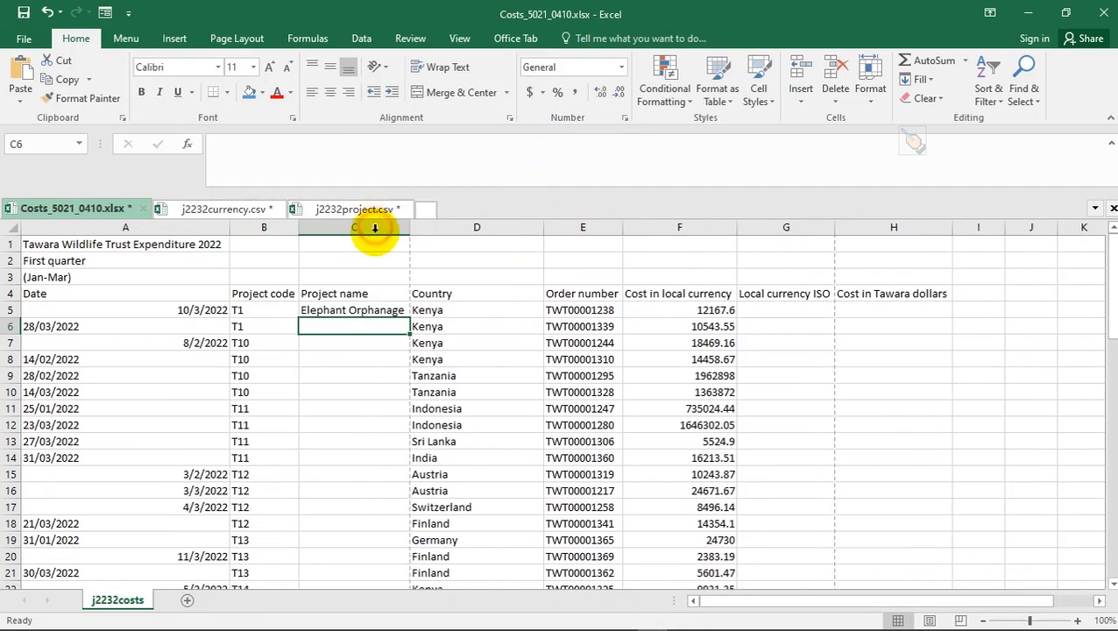
{"action": "left_click", "coordinate": [387, 312]}
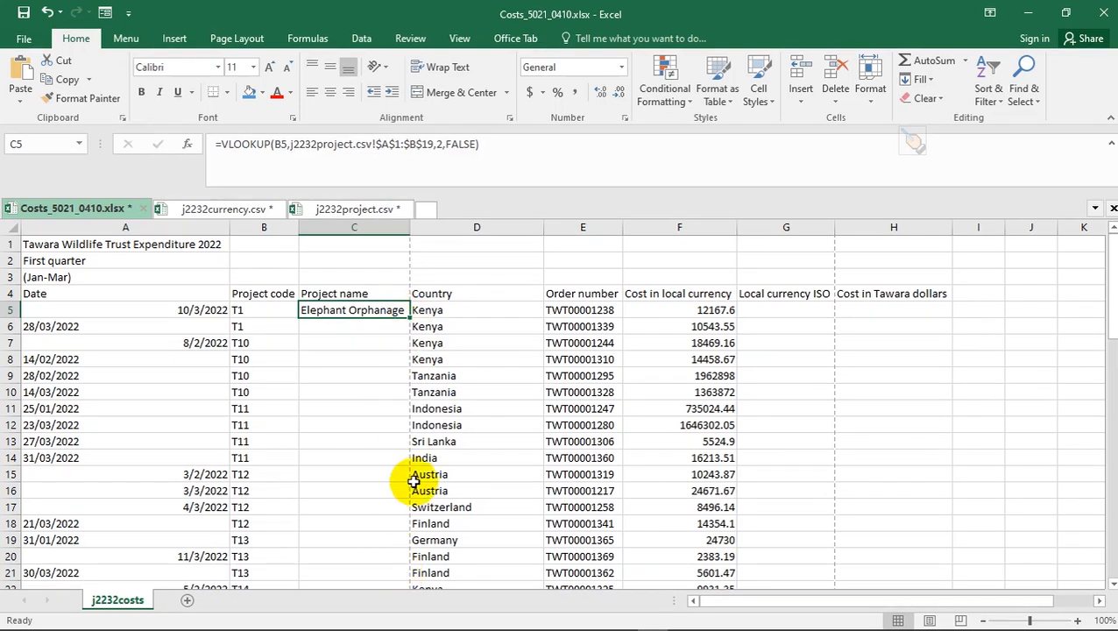
{"action": "key", "text": "alt+Tab"}
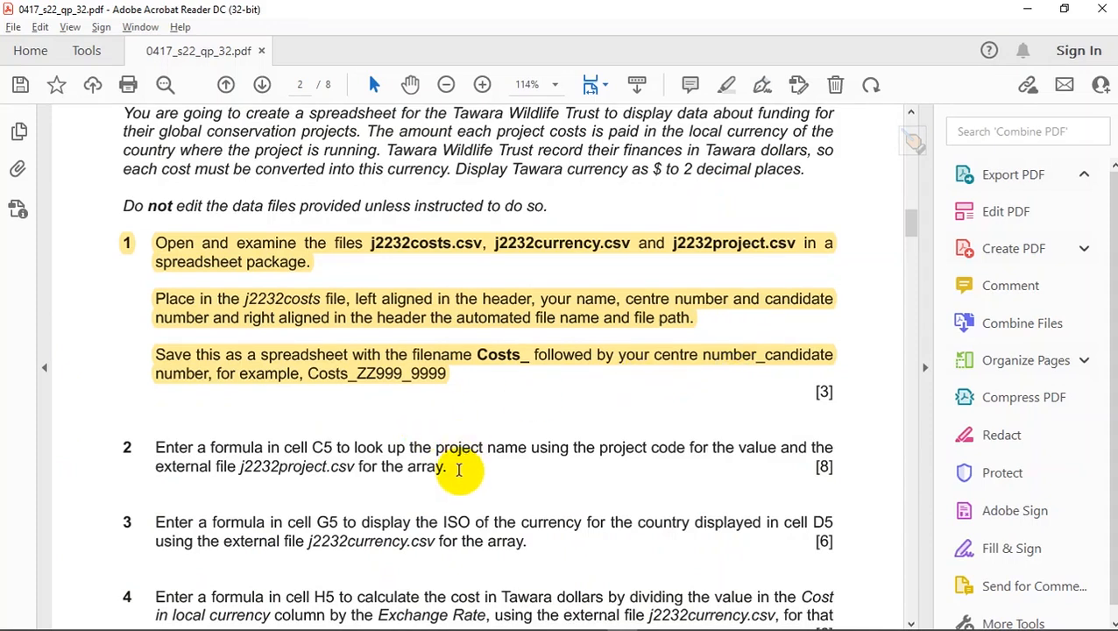
{"action": "left_click_drag", "start_coordinate": [457, 470], "coordinate": [150, 444]}
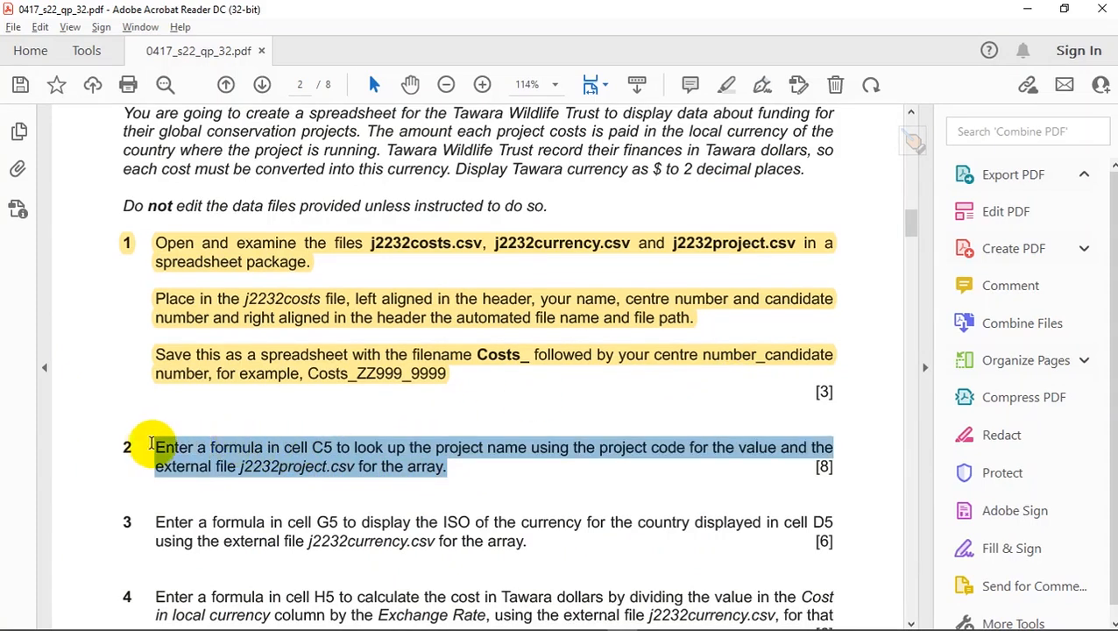
{"action": "left_click", "coordinate": [174, 417]}
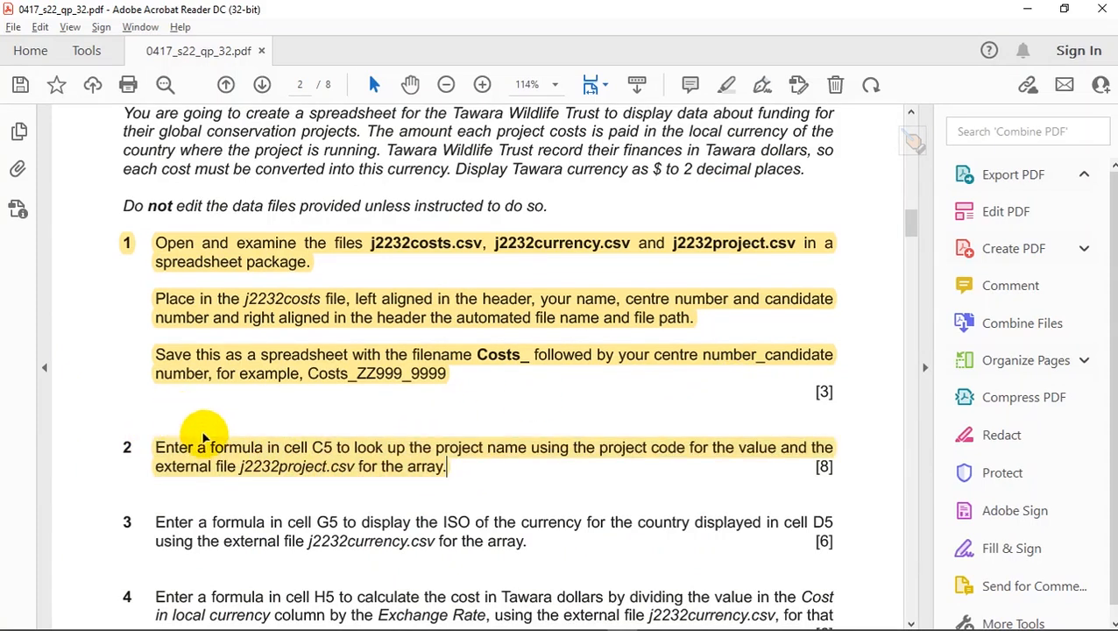
{"action": "scroll", "coordinate": [248, 466], "scroll_direction": "down", "scroll_amount": 1}
{"action": "scroll", "coordinate": [248, 465], "scroll_direction": "down", "scroll_amount": 1}
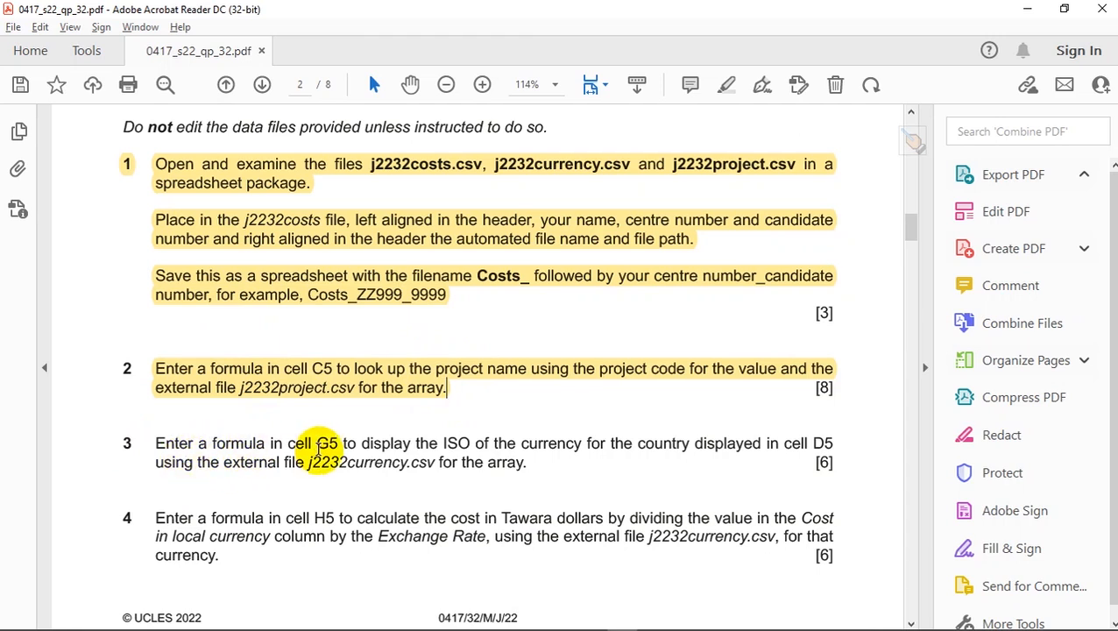
{"action": "key", "text": "alt+Tab"}
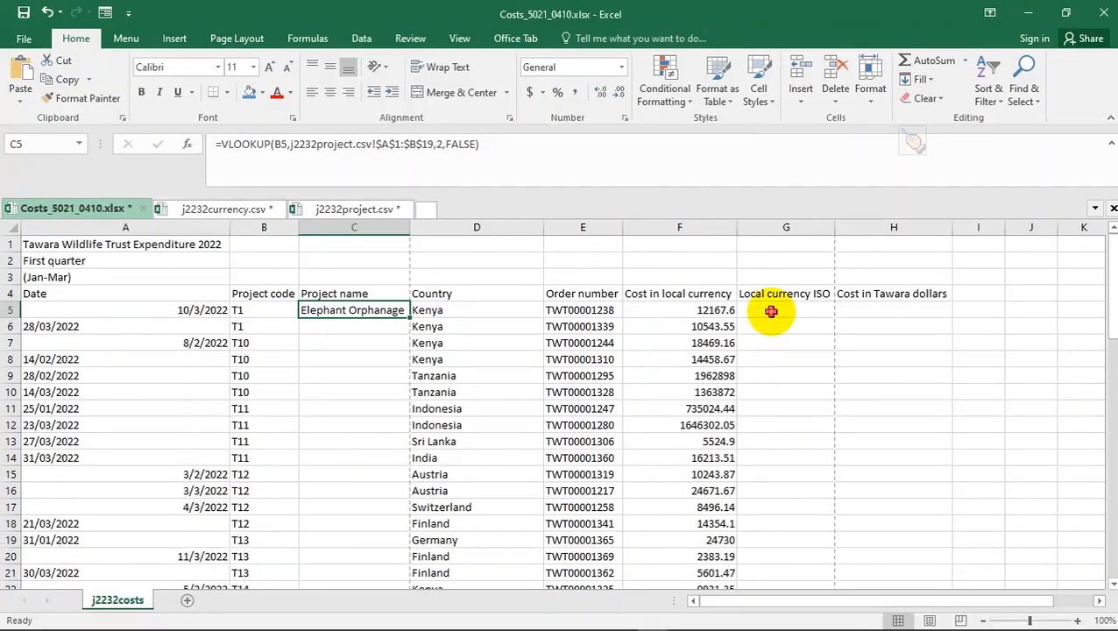
- Select G5, reread question 3 in the exam paper, and check D5's country value
{"action": "left_click", "coordinate": [771, 311]}
{"action": "key", "text": "ctrl+alt+d"}
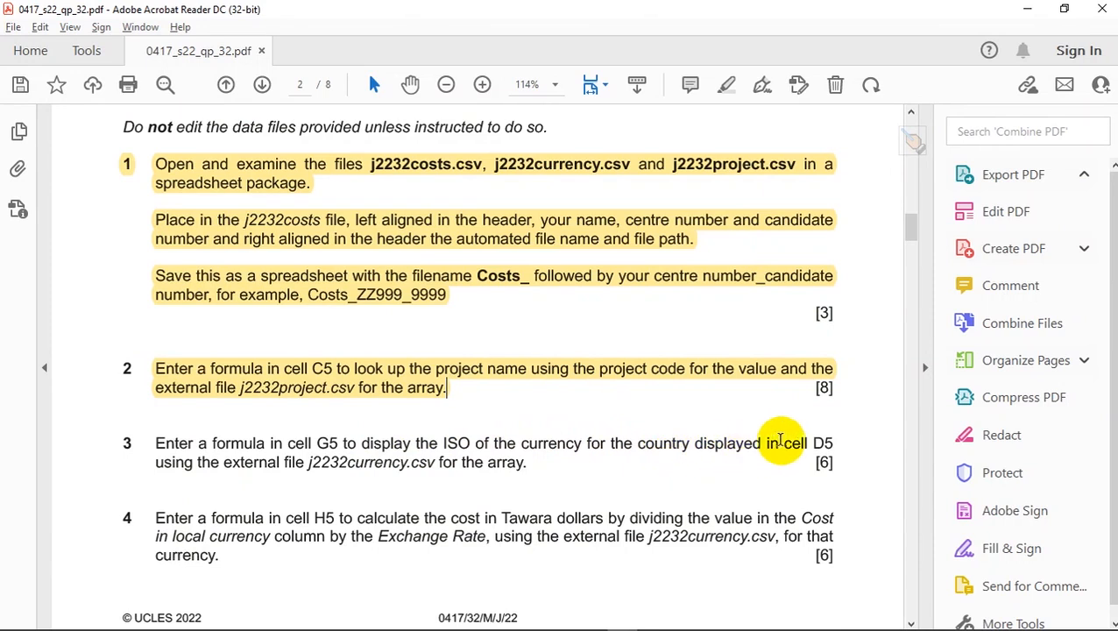
{"action": "key", "text": "ctrl+alt+d"}
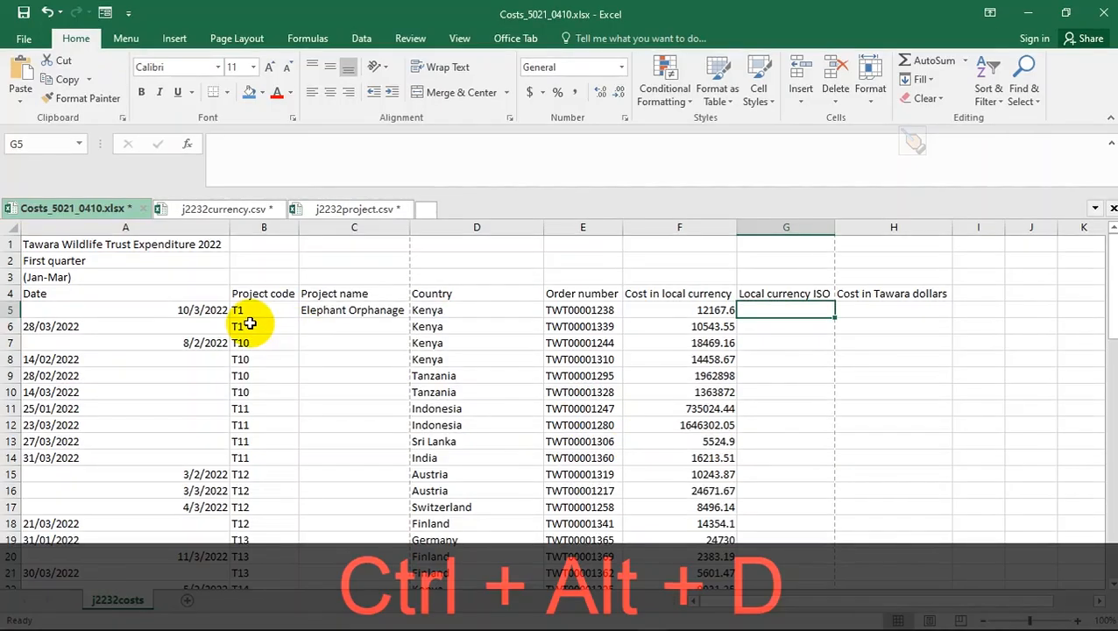
{"action": "left_click", "coordinate": [478, 310]}
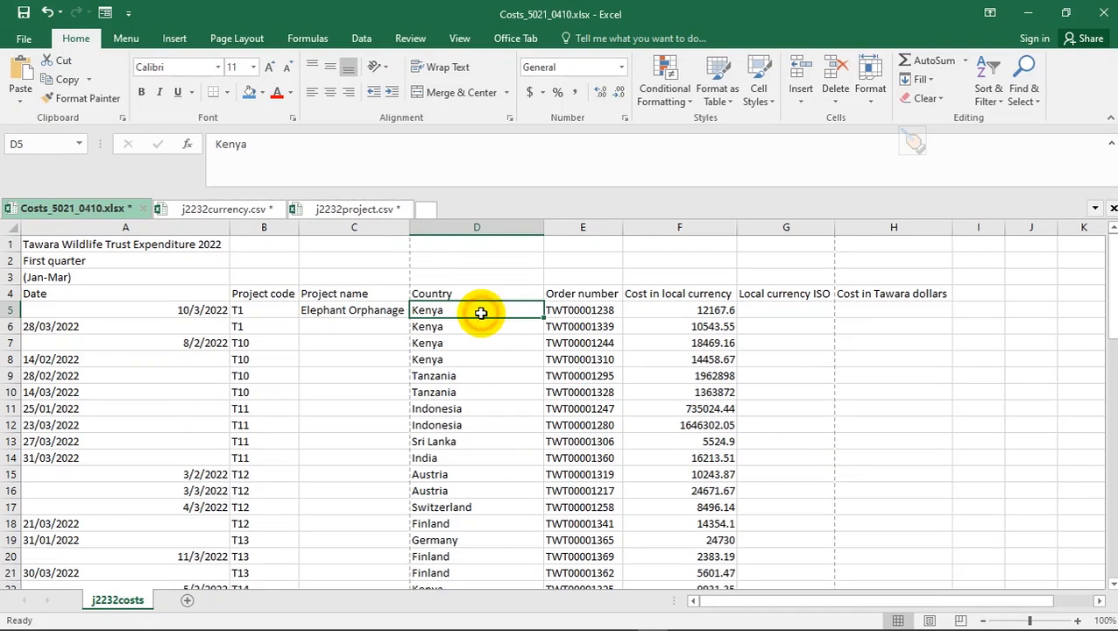
{"action": "left_click", "coordinate": [324, 206]}
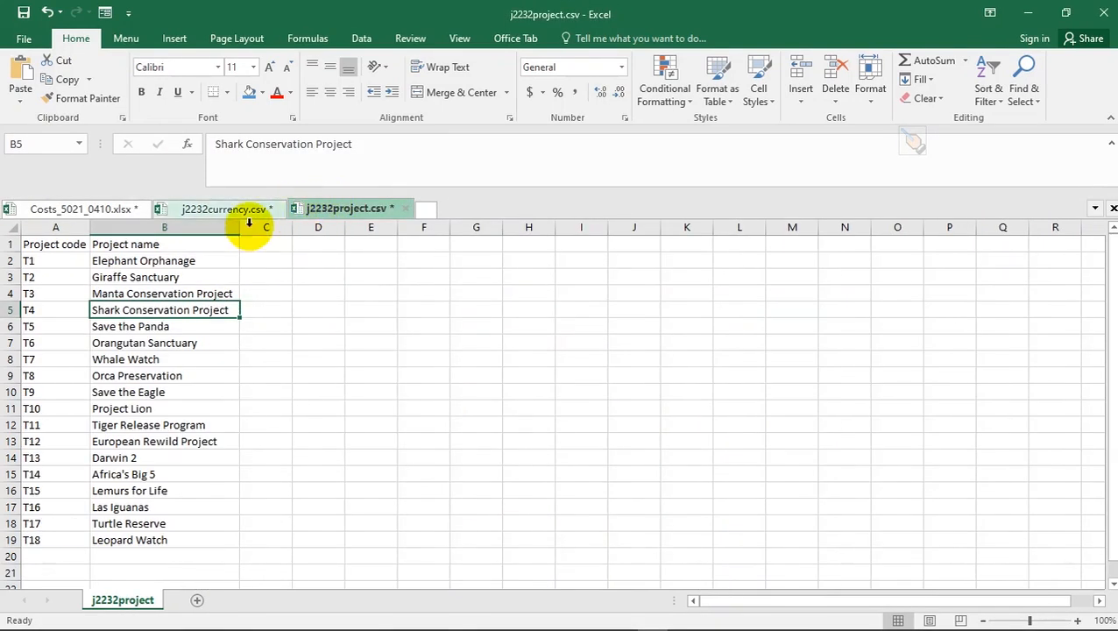
{"action": "left_click", "coordinate": [218, 213]}
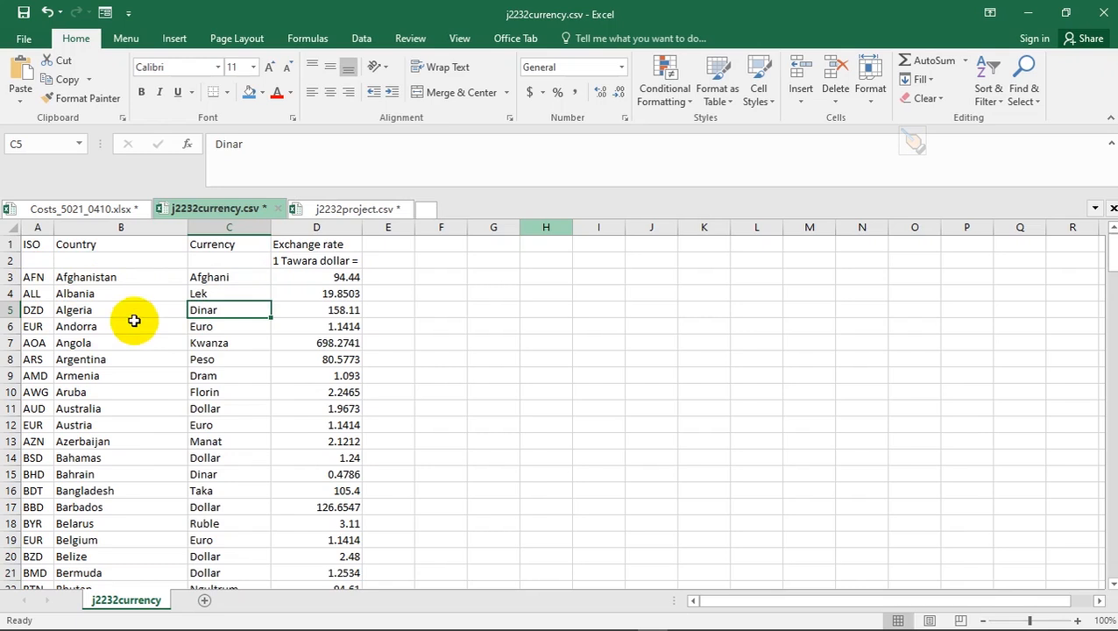
{"action": "left_click", "coordinate": [110, 211]}
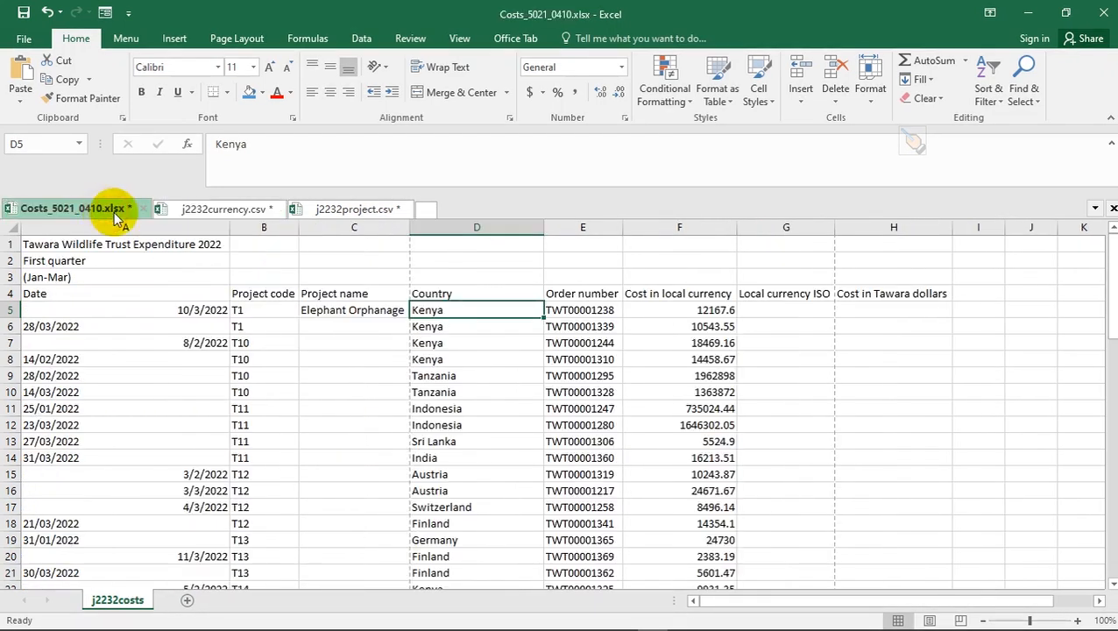
{"action": "key", "text": "ctrl+alt+d"}
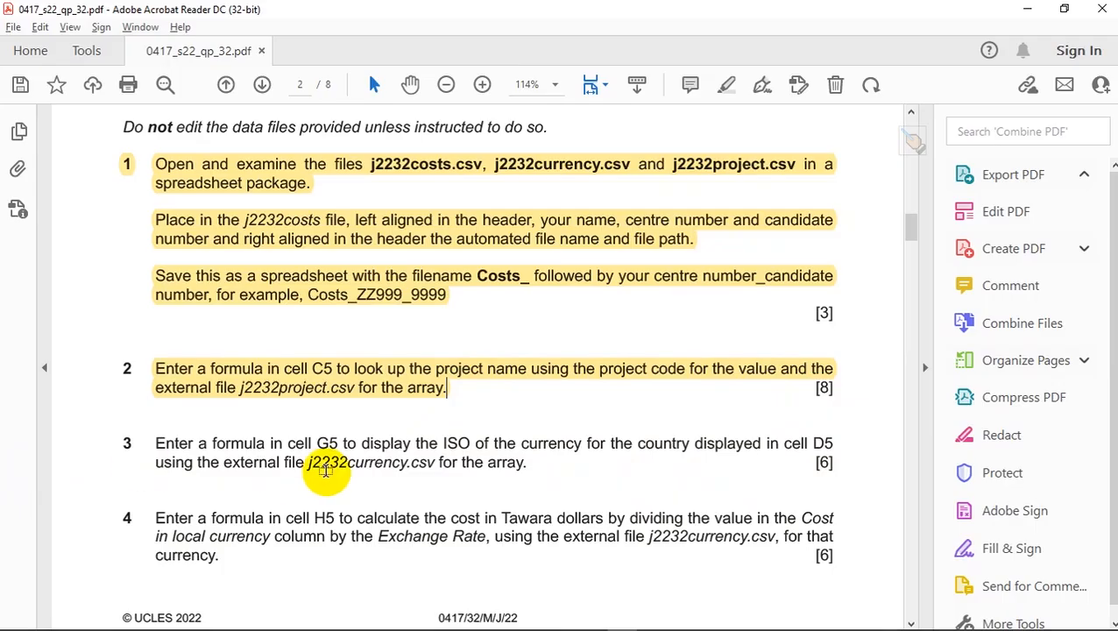
{"action": "key", "text": "ctrl+alt+d"}
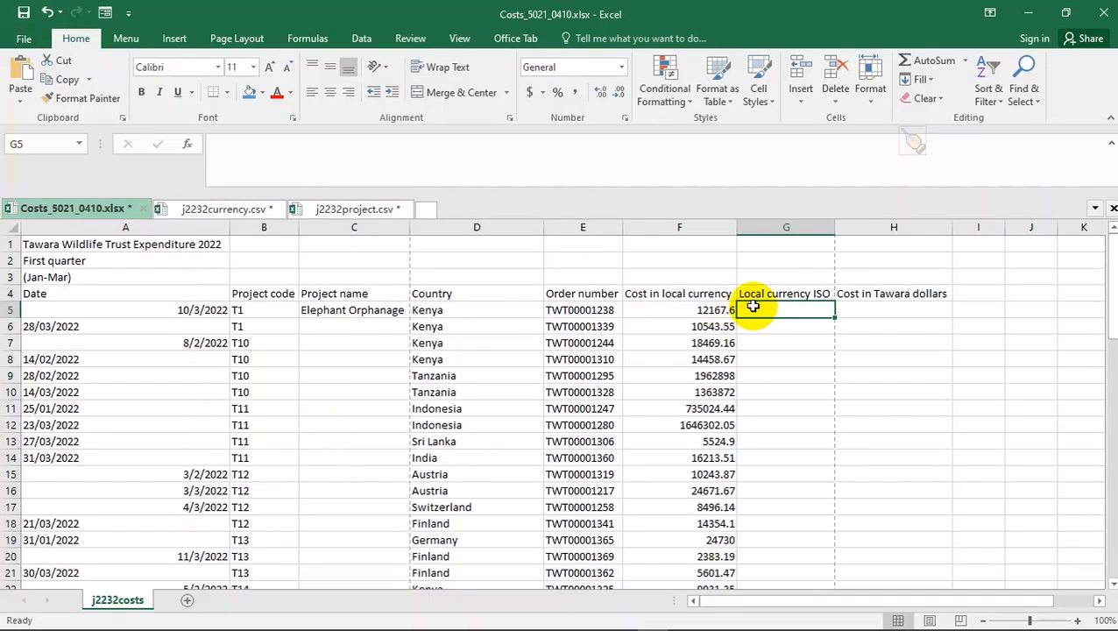
{"action": "type", "text": "="}
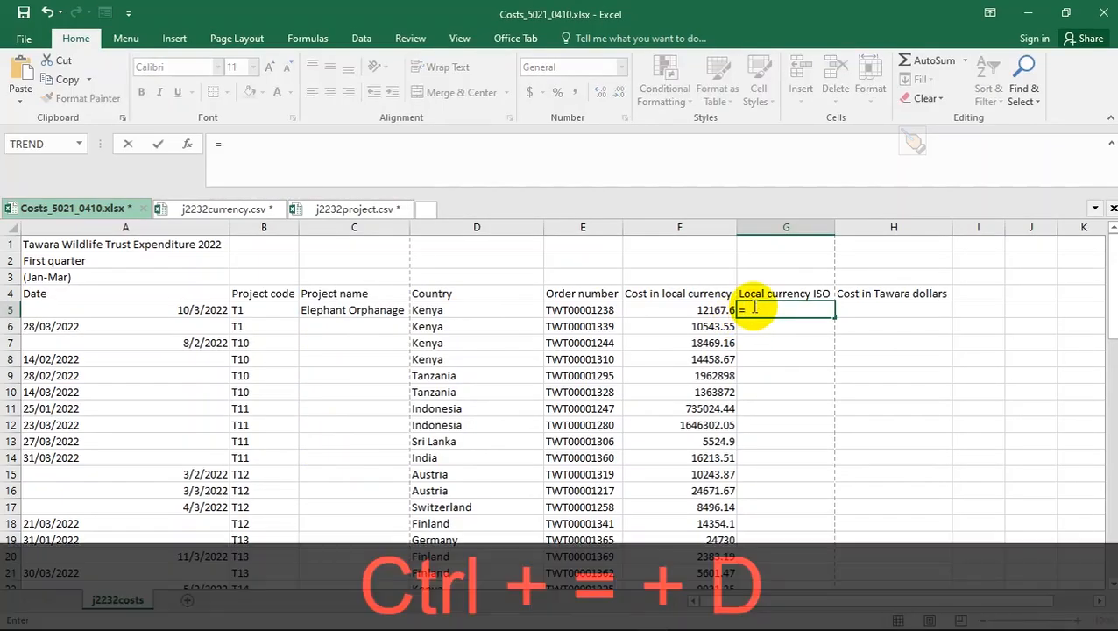
{"action": "type", "text": "vlo"}
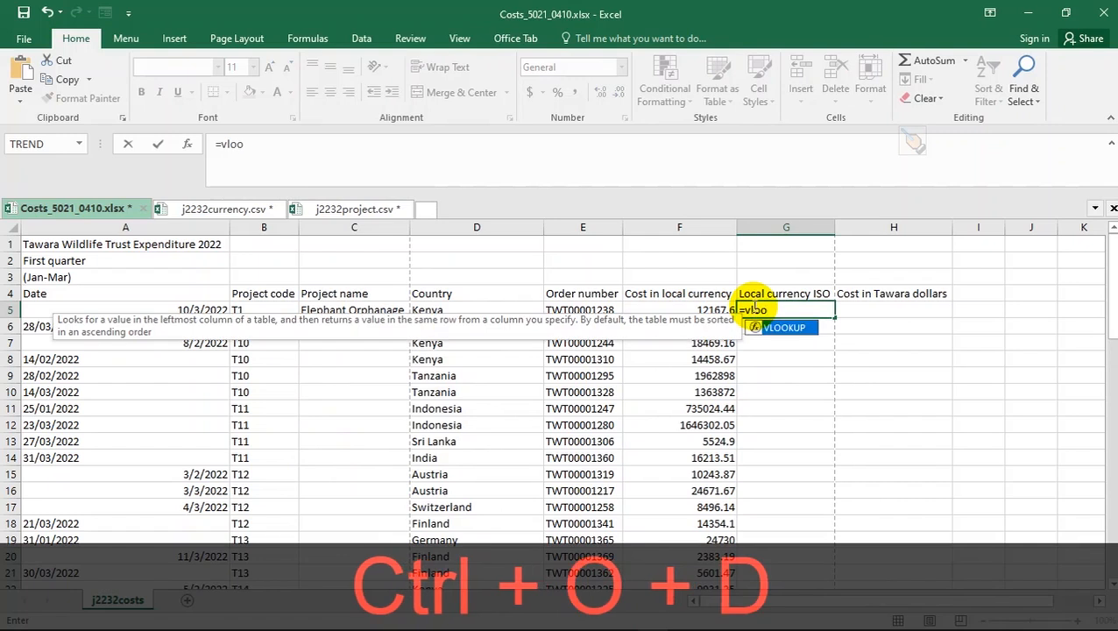
{"action": "type", "text": "o"}
{"action": "double_click", "coordinate": [784, 328]}
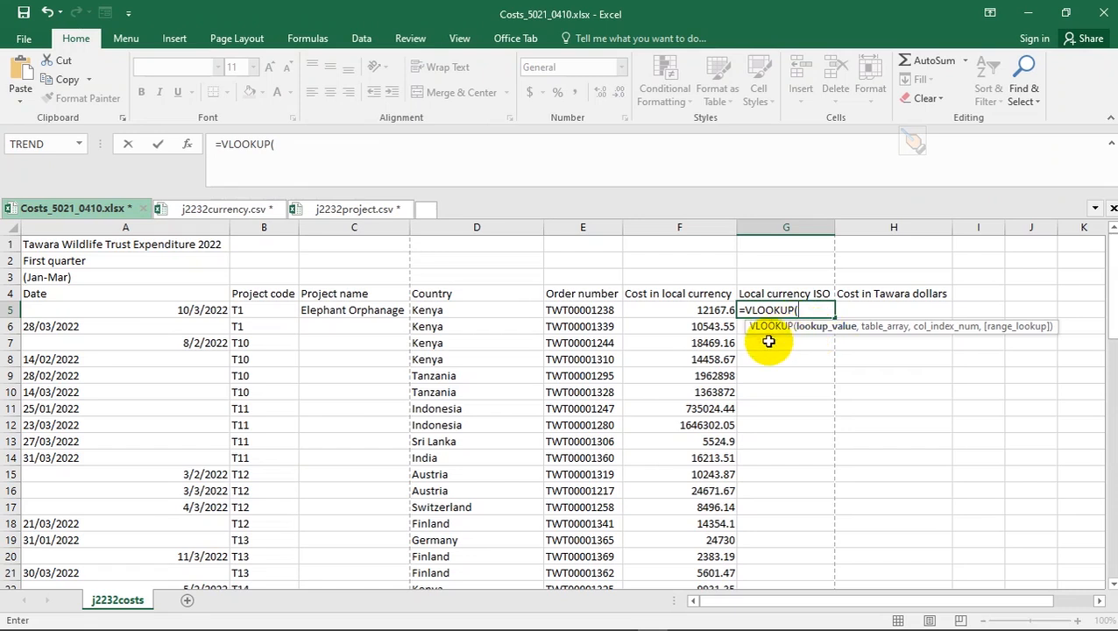
{"action": "key", "text": "ctrl+alt+d"}
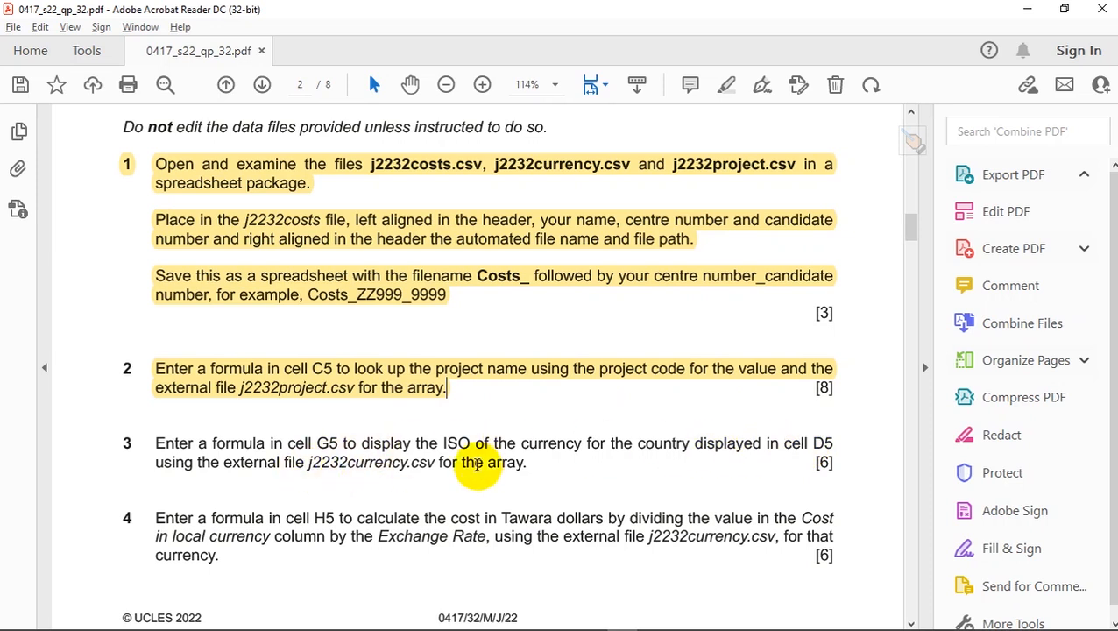
{"action": "key", "text": "ctrl+alt+d"}
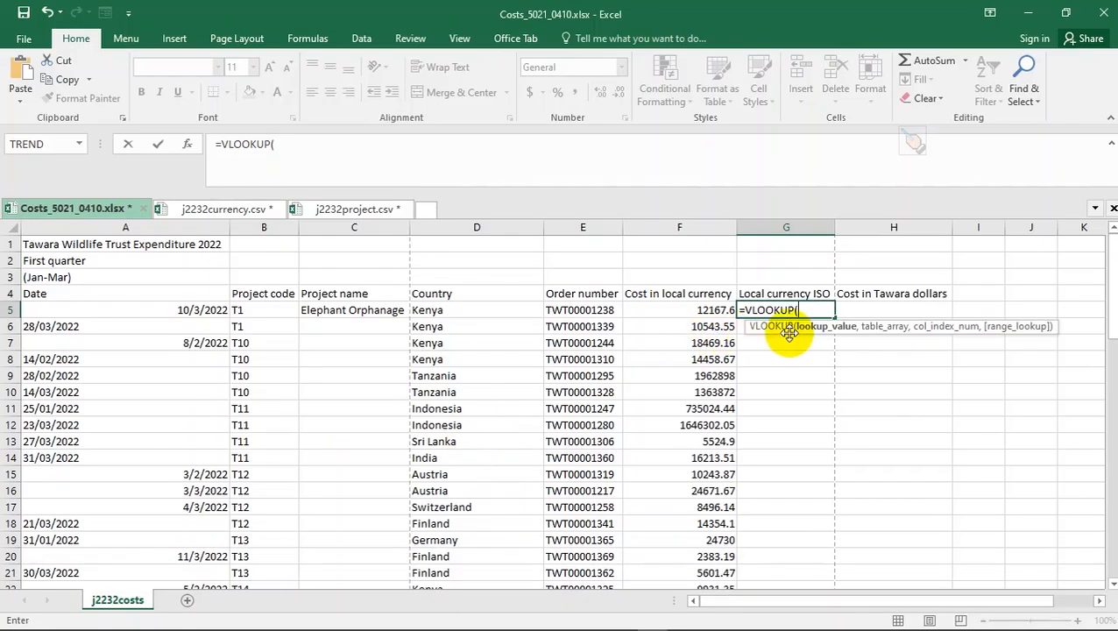
{"action": "left_click", "coordinate": [451, 309]}
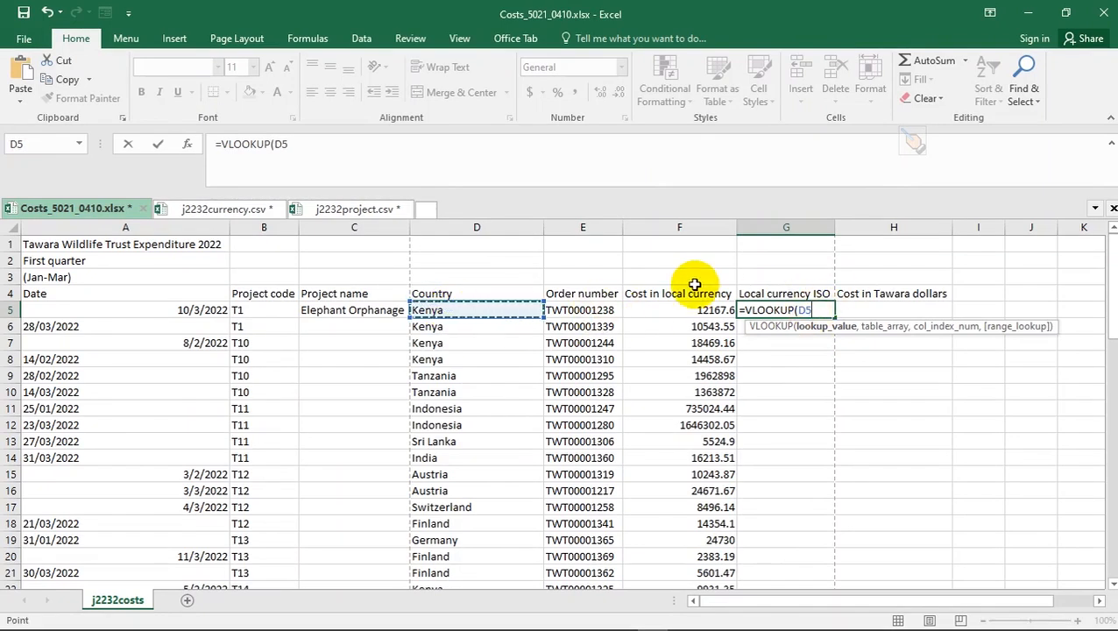
{"action": "key", "text": "Escape"}
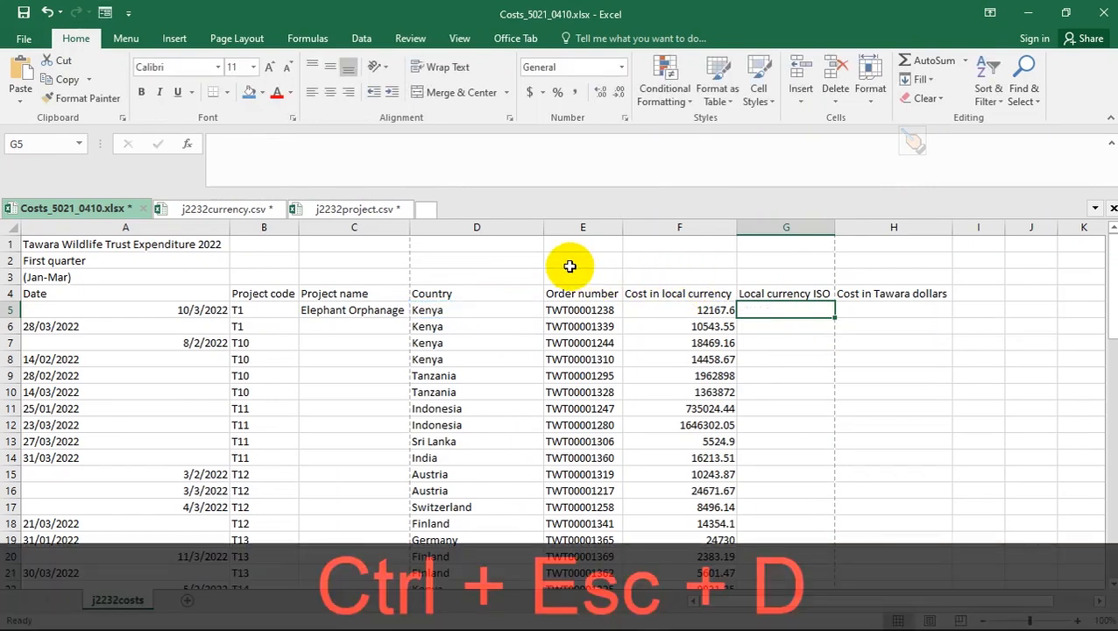
{"action": "left_click", "coordinate": [240, 209]}
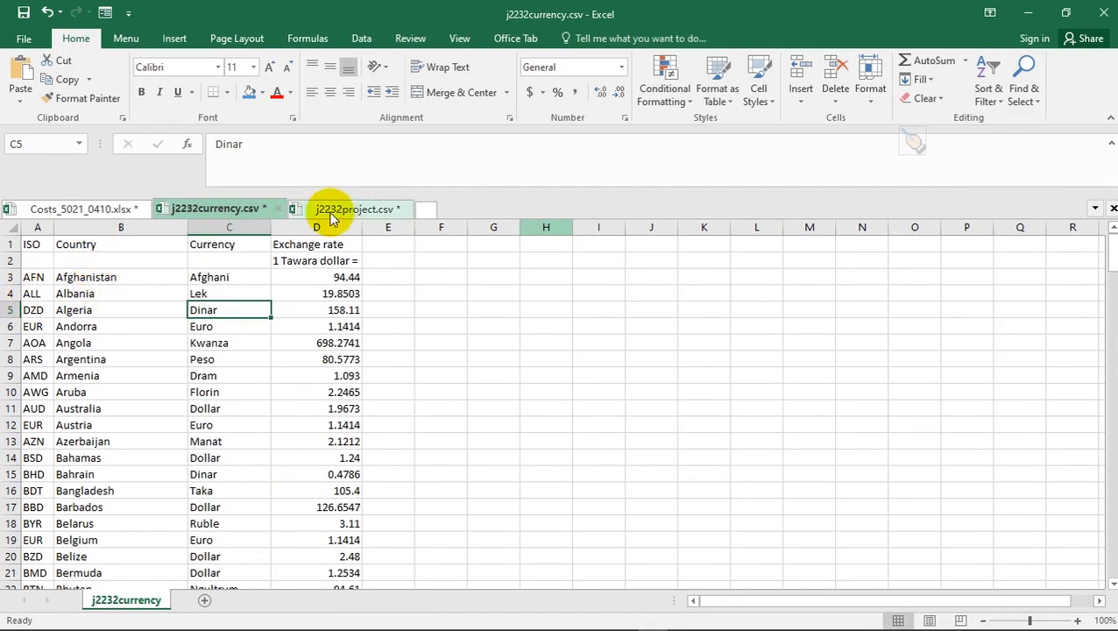
{"action": "left_click", "coordinate": [125, 207]}
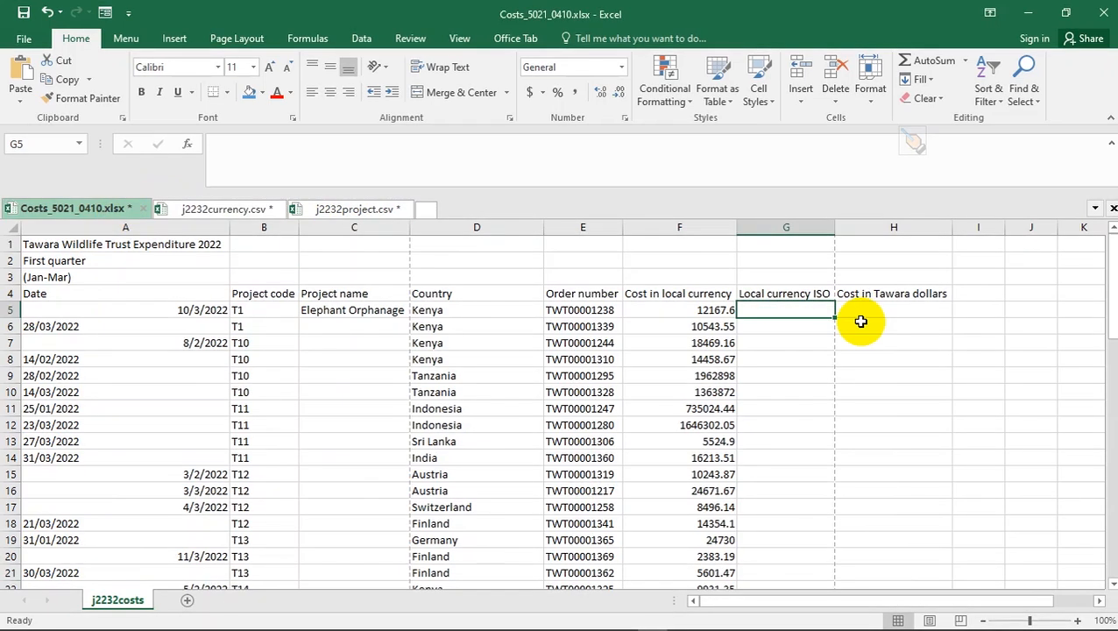
{"action": "type", "text": "=vl"}
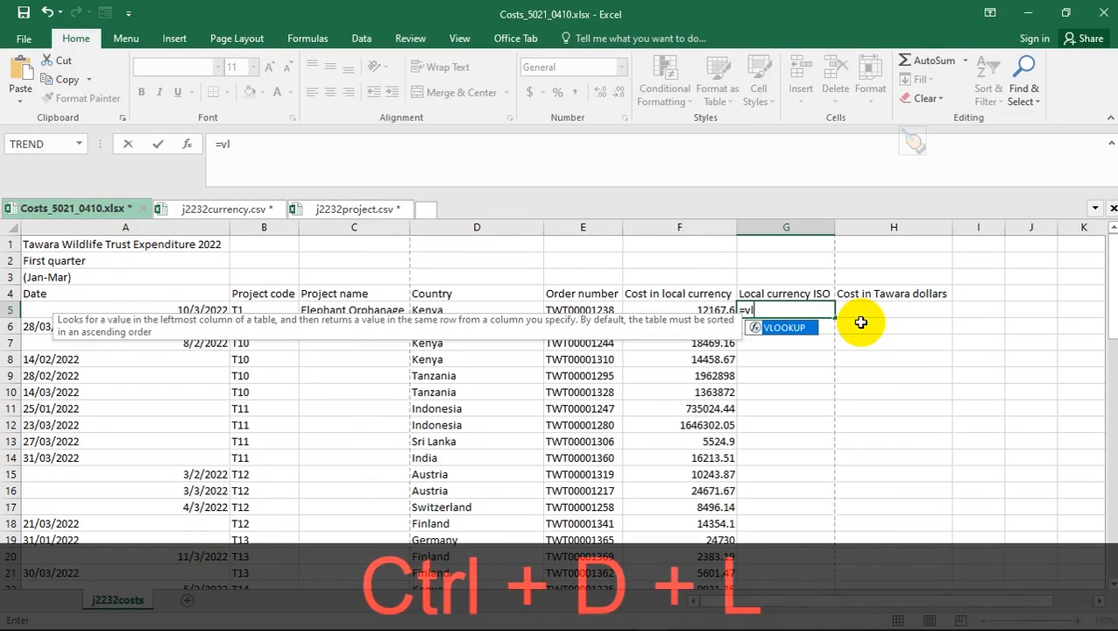
{"action": "type", "text": "oo"}
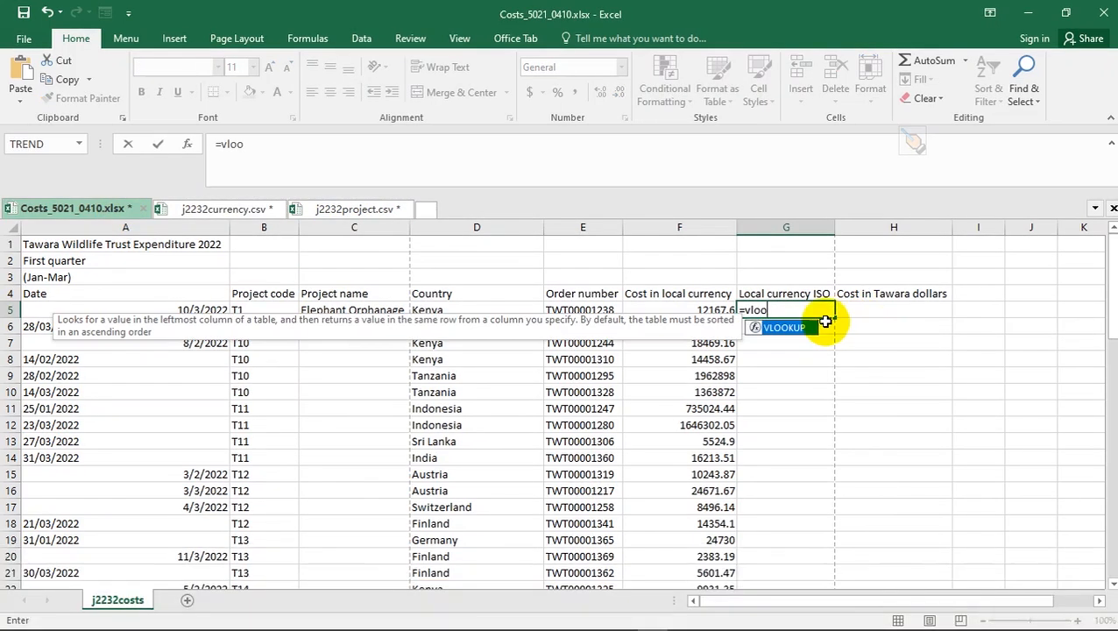
- Start G5's VLOOKUP of D5 against j2232currency.csv range $A$3:$D$184
{"action": "double_click", "coordinate": [780, 329]}
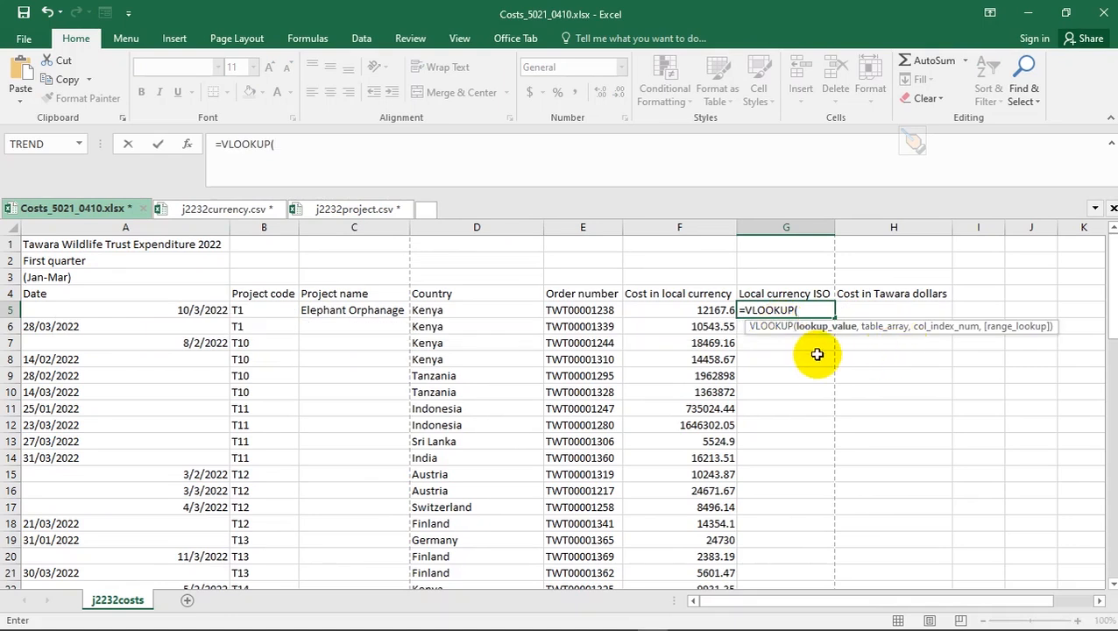
{"action": "left_click", "coordinate": [456, 311]}
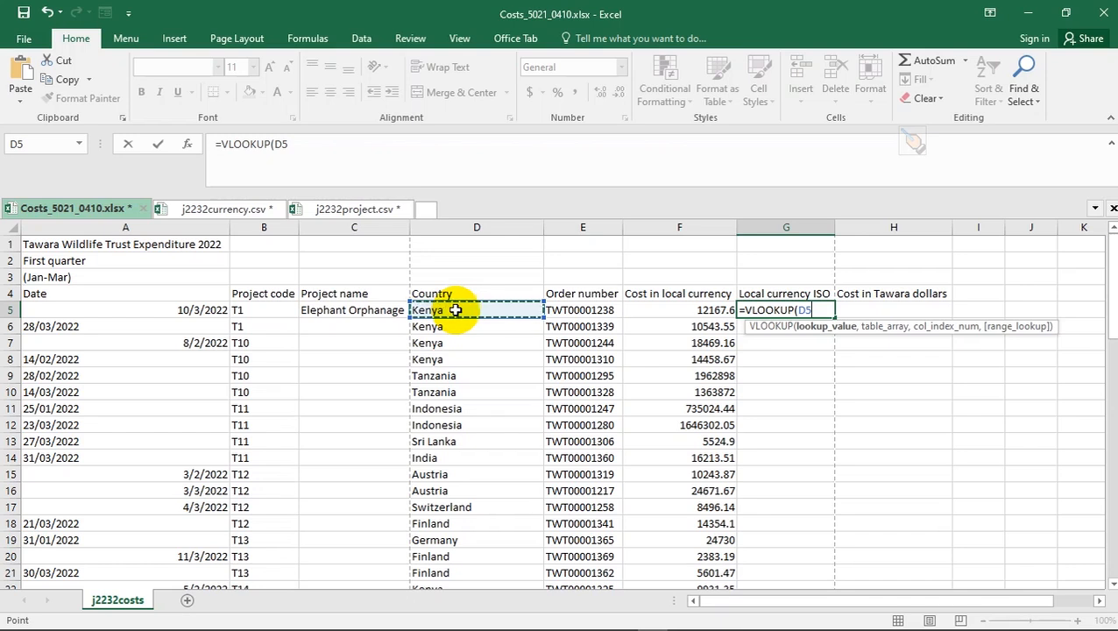
{"action": "type", "text": ","}
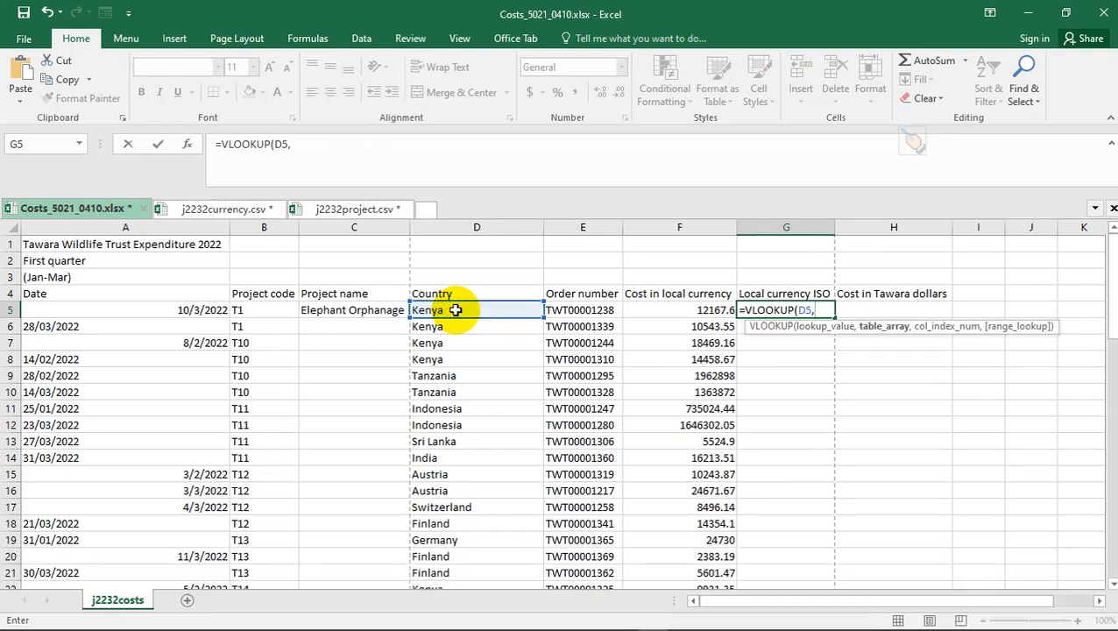
{"action": "left_click", "coordinate": [236, 208]}
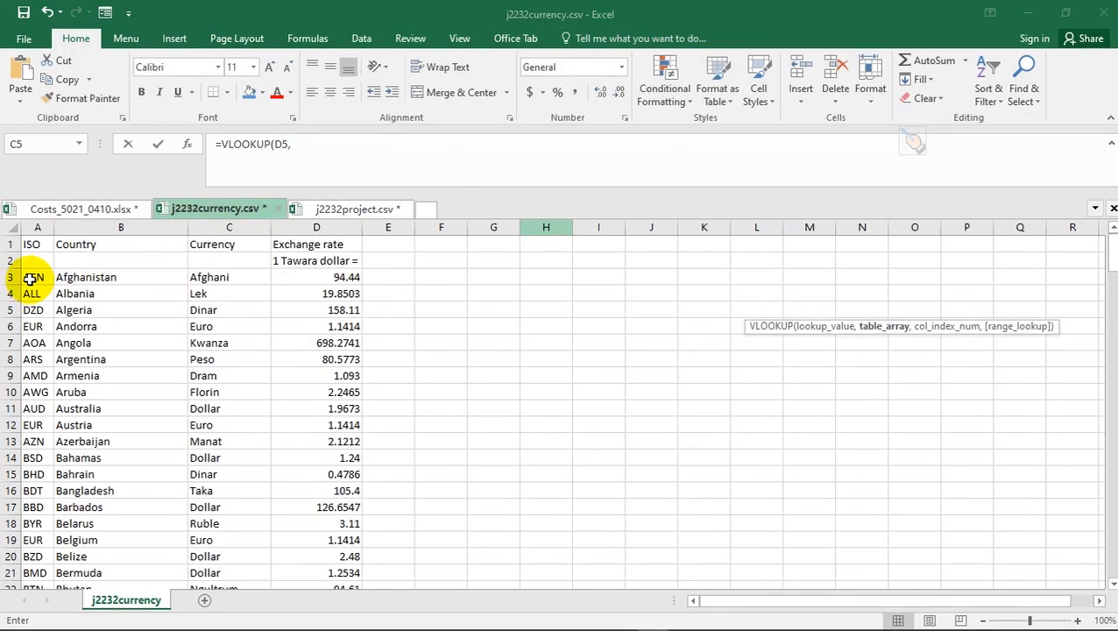
{"action": "left_click_drag", "start_coordinate": [31, 277], "coordinate": [328, 273]}
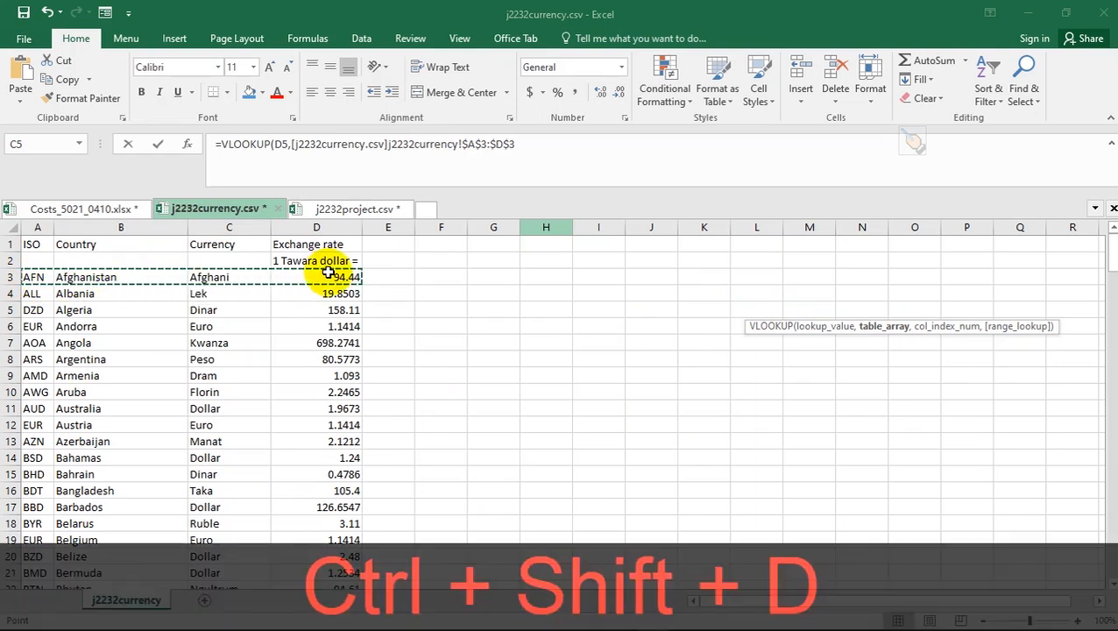
{"action": "key", "text": "ctrl+shift+Down"}
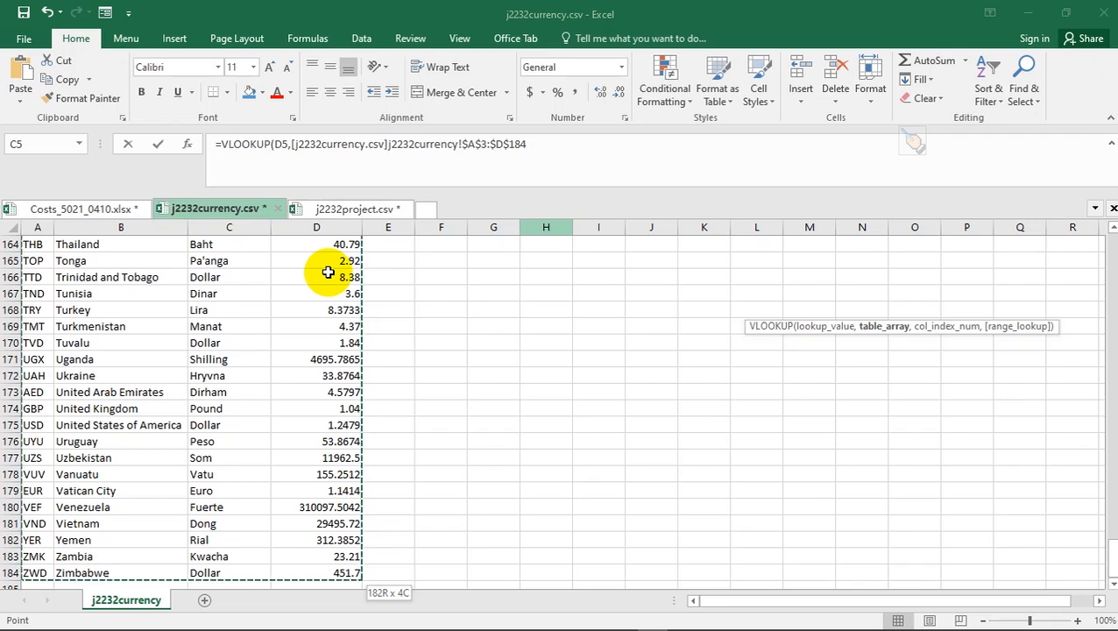
{"action": "type", "text": ","}
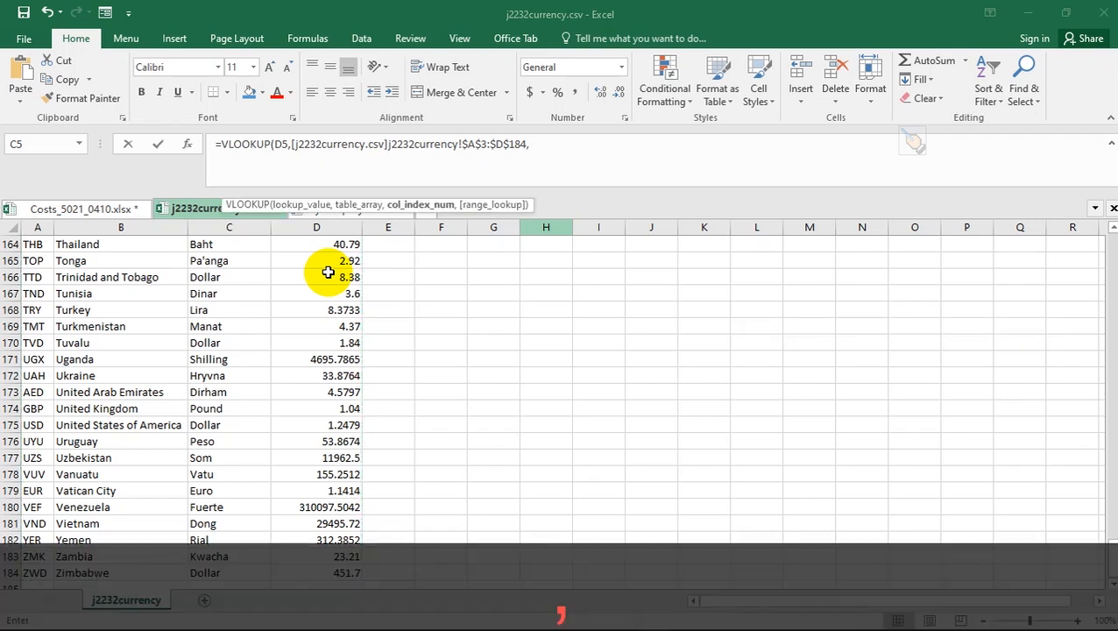
- Finish the lookup with column index 1 and FALSE; it returns #N/A
{"action": "scroll", "coordinate": [328, 272], "scroll_direction": "up", "scroll_amount": 9}
{"action": "scroll", "coordinate": [328, 272], "scroll_direction": "up", "scroll_amount": 20}
{"action": "scroll", "coordinate": [328, 273], "scroll_direction": "up", "scroll_amount": 12}
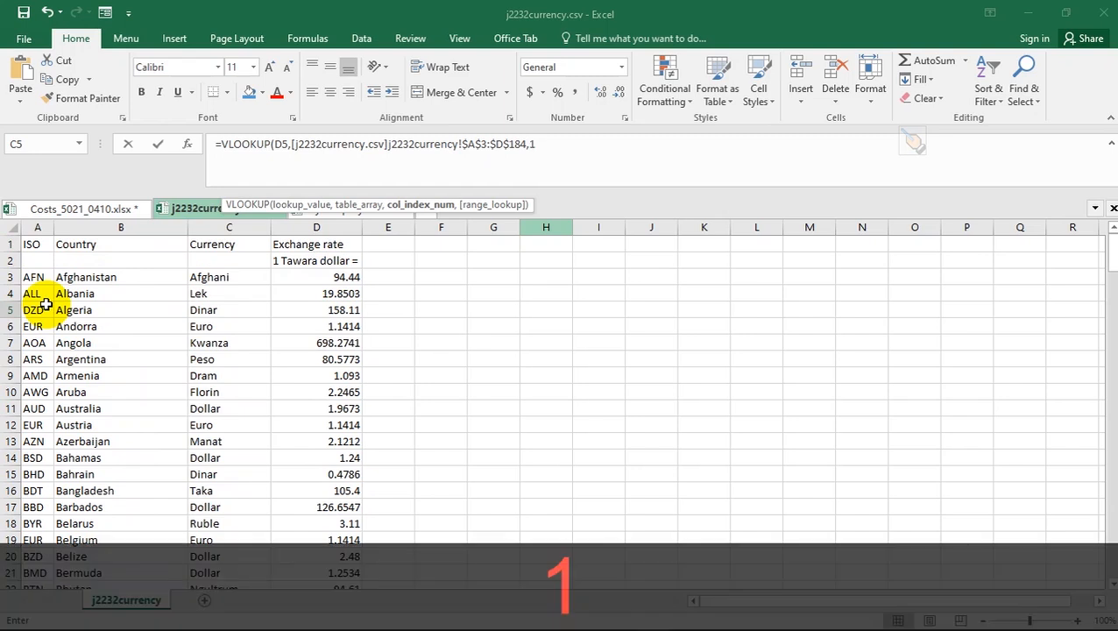
{"action": "type", "text": ","}
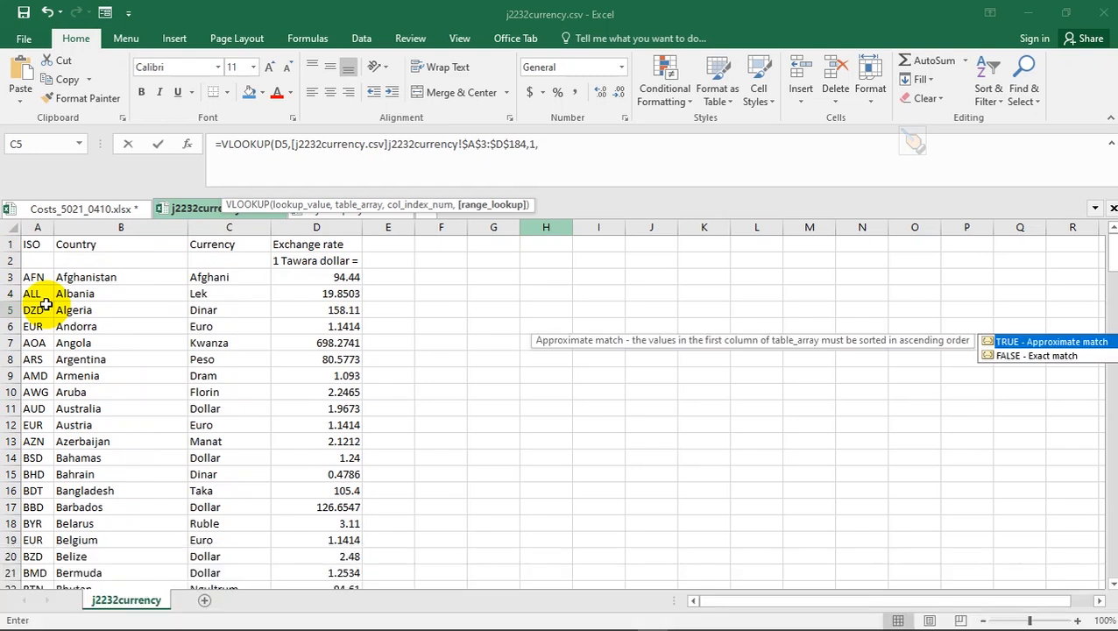
{"action": "left_click", "coordinate": [559, 144]}
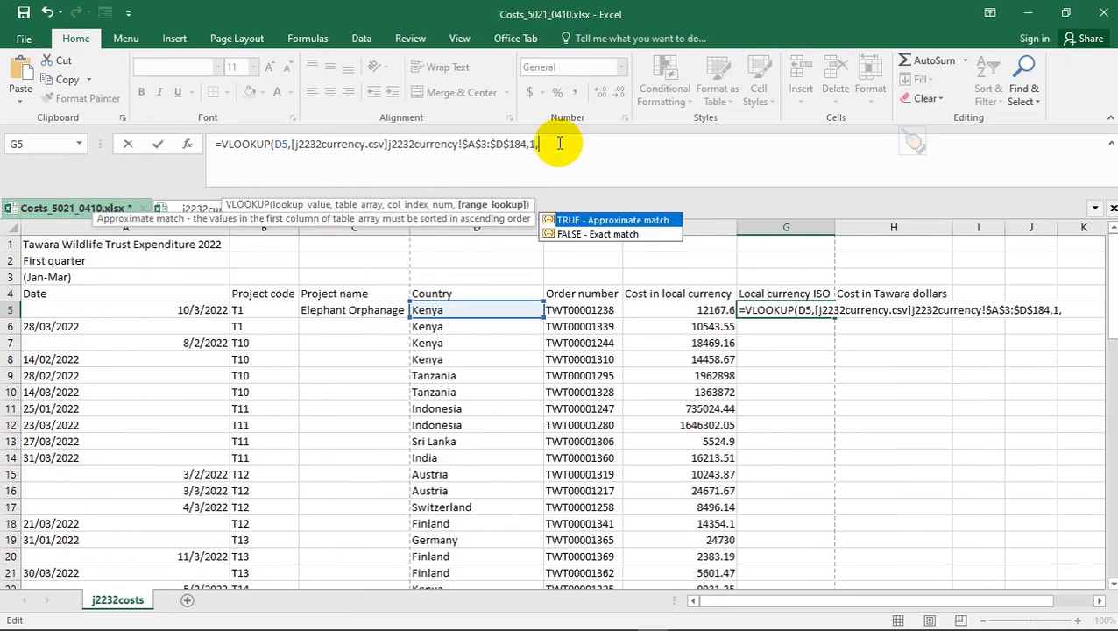
{"action": "double_click", "coordinate": [588, 232]}
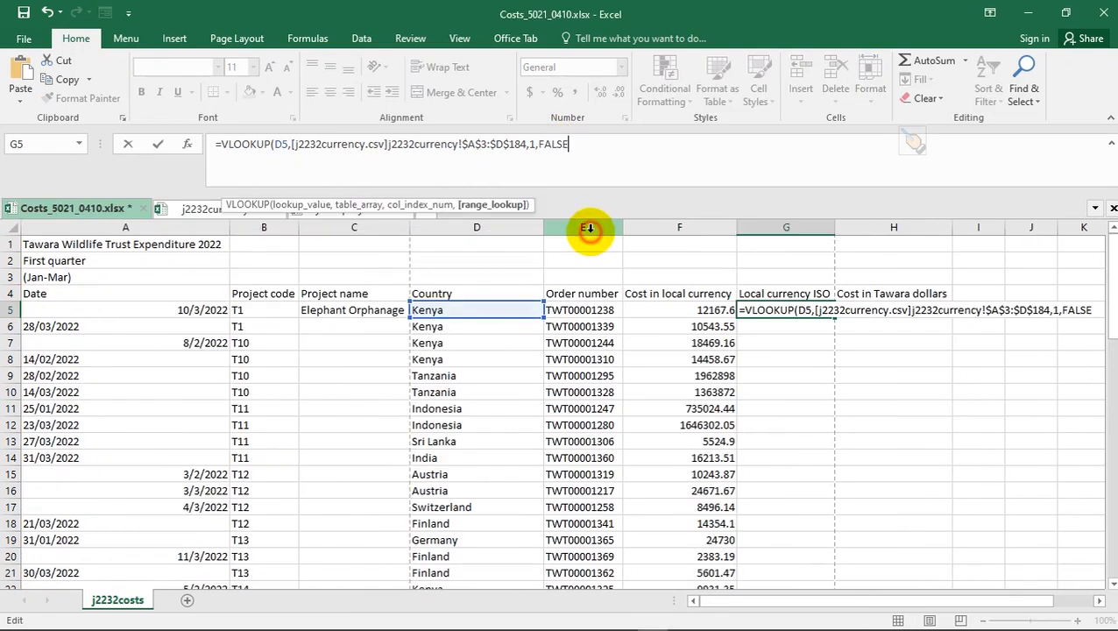
{"action": "type", "text": ")"}
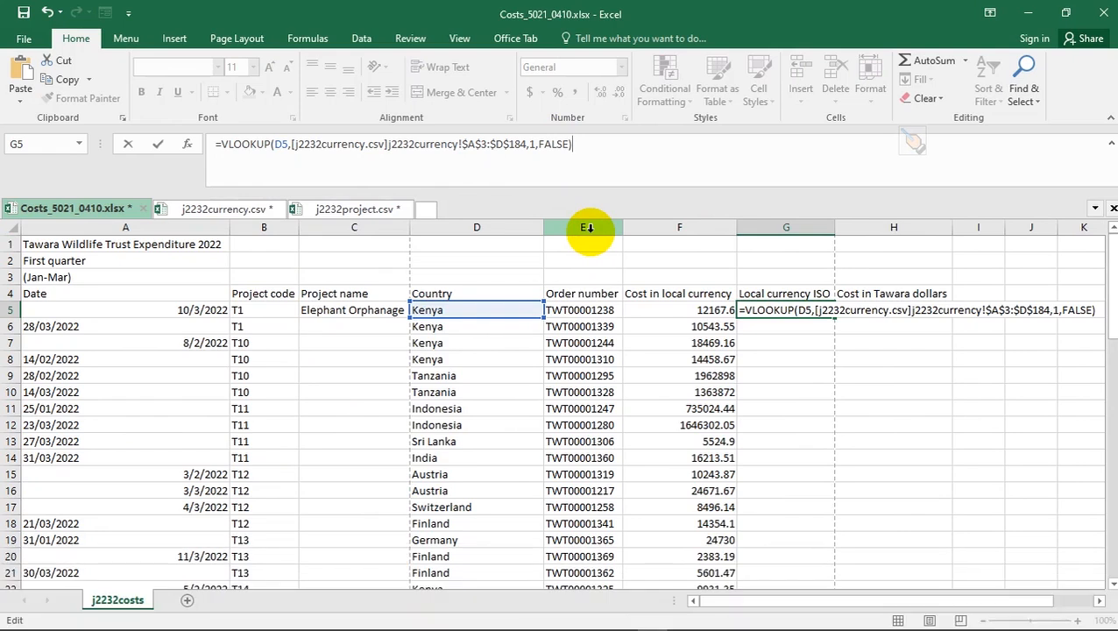
{"action": "key", "text": "Return"}
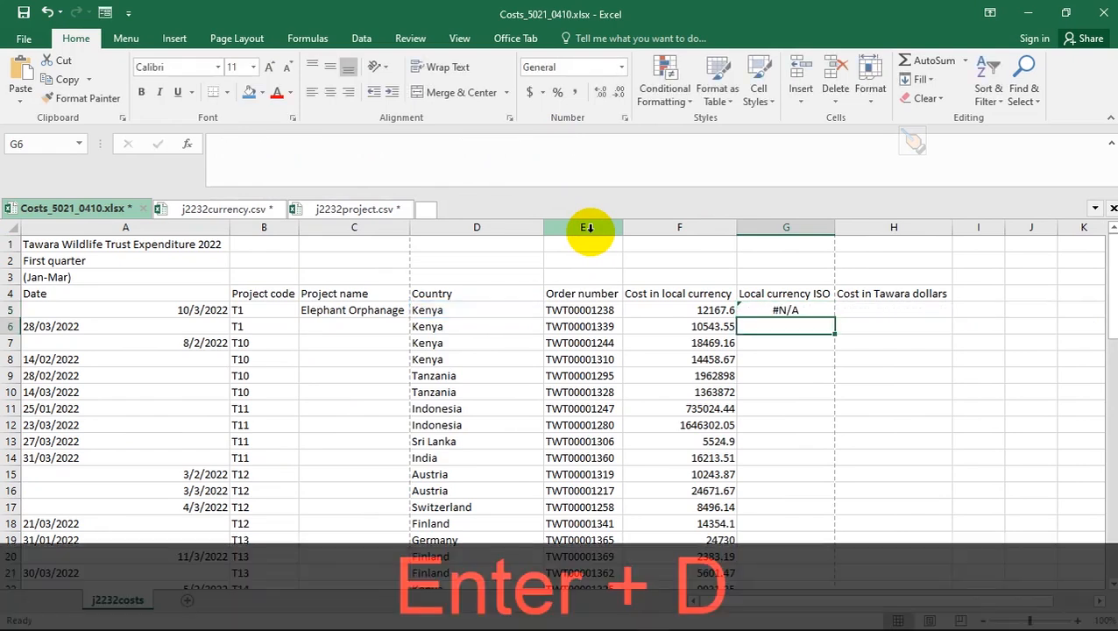
- Inspect G5's #N/A formula and D5's country, then bring up j2232currency.csv
{"action": "left_click", "coordinate": [753, 309]}
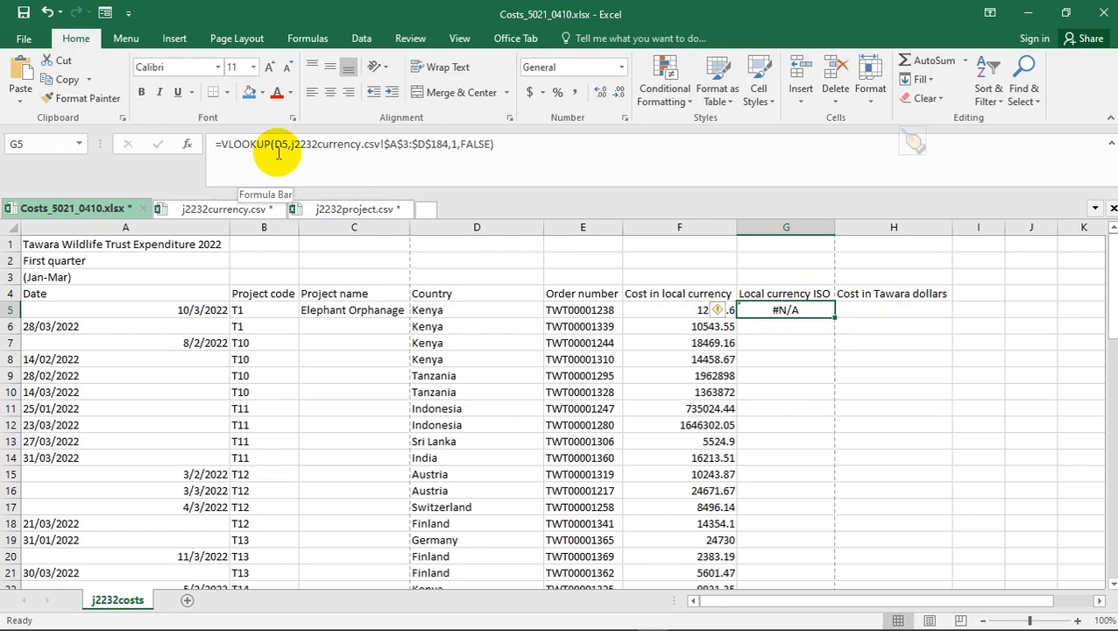
{"action": "left_click", "coordinate": [438, 310]}
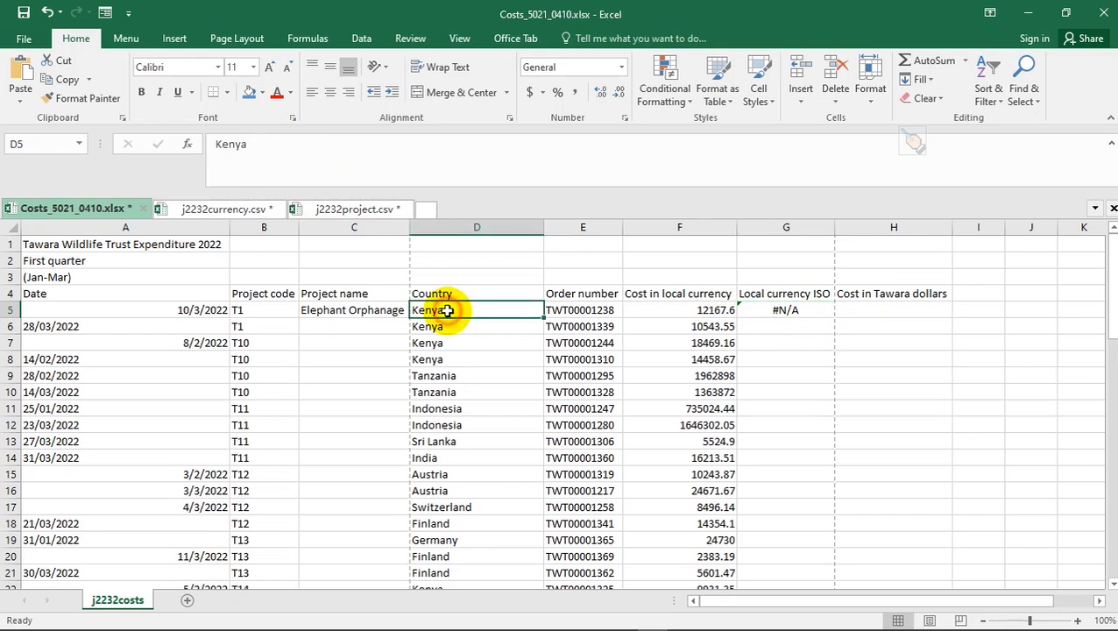
{"action": "left_click", "coordinate": [785, 310]}
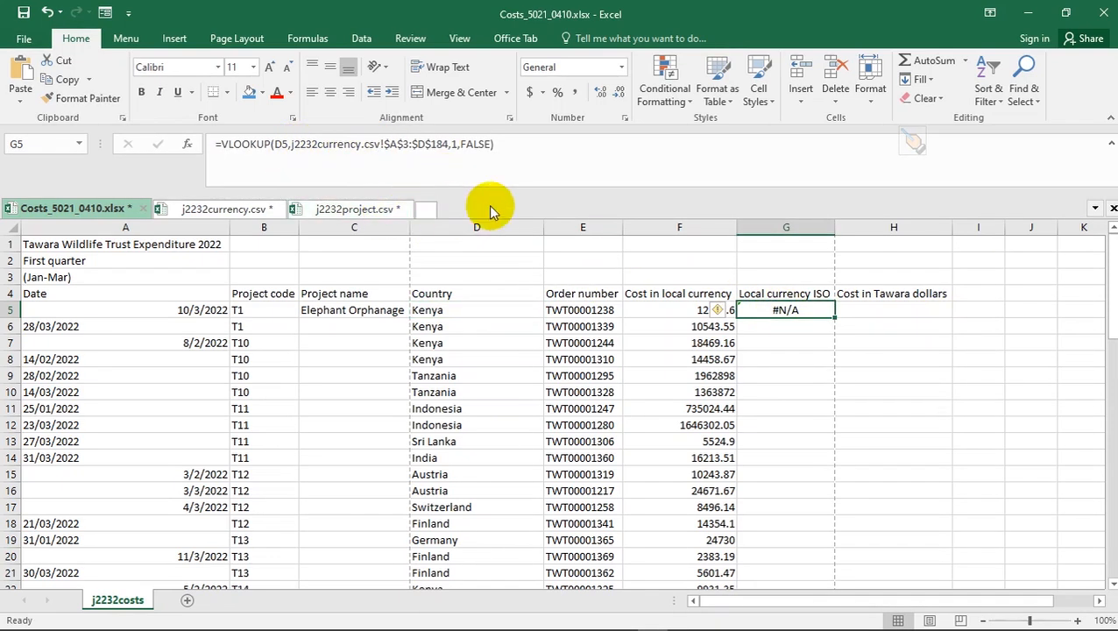
{"action": "key", "text": "alt+Tab"}
{"action": "key", "text": "alt+Tab"}
{"action": "key", "text": "alt+Tab"}
{"action": "key", "text": "Escape"}
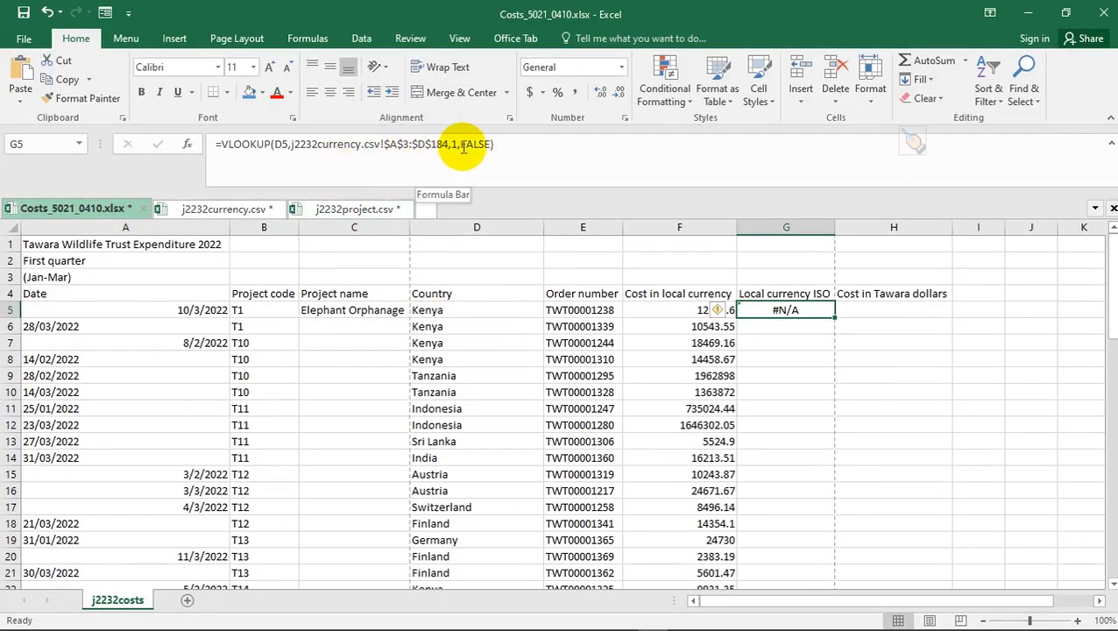
{"action": "left_click", "coordinate": [226, 208]}
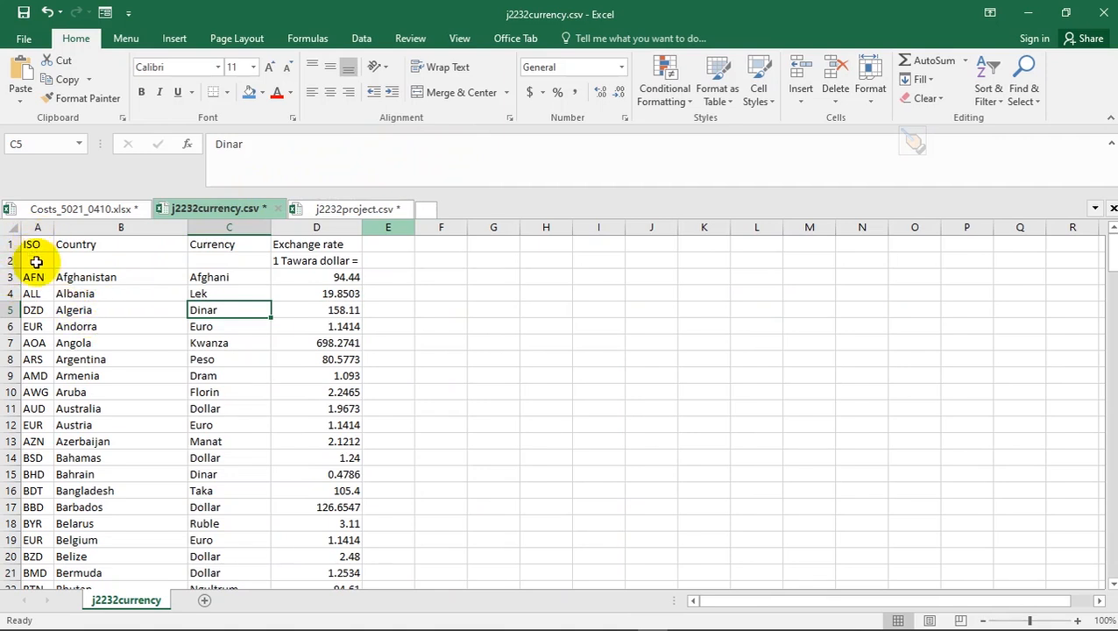
- Compare the currency table's Country column B and ISO column A, then go back to the Costs workbook
{"action": "left_click", "coordinate": [87, 227]}
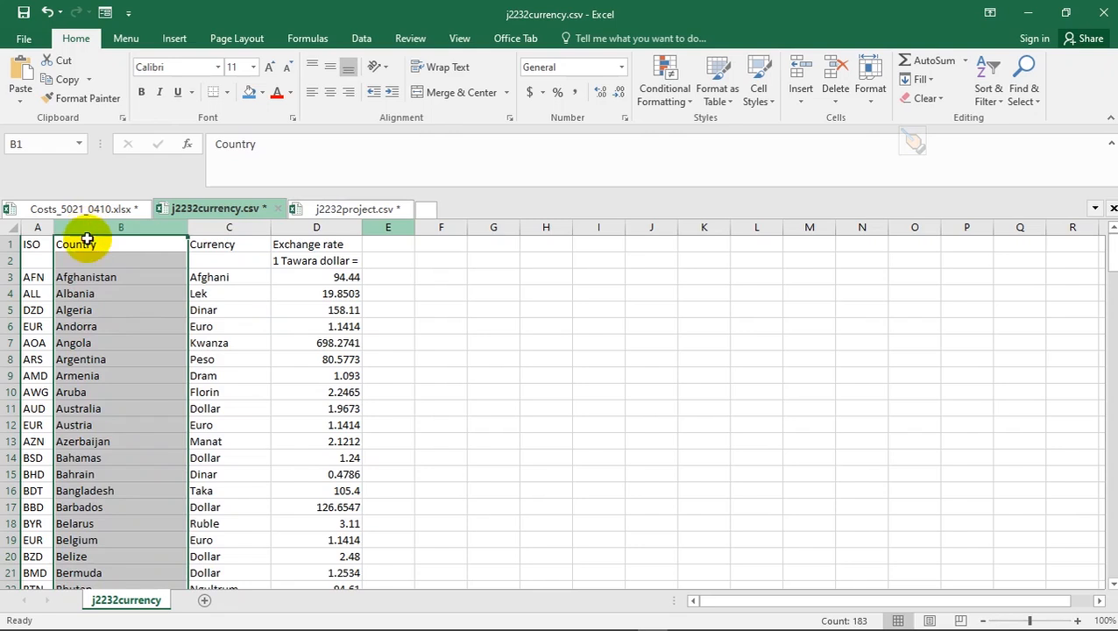
{"action": "left_click", "coordinate": [93, 278]}
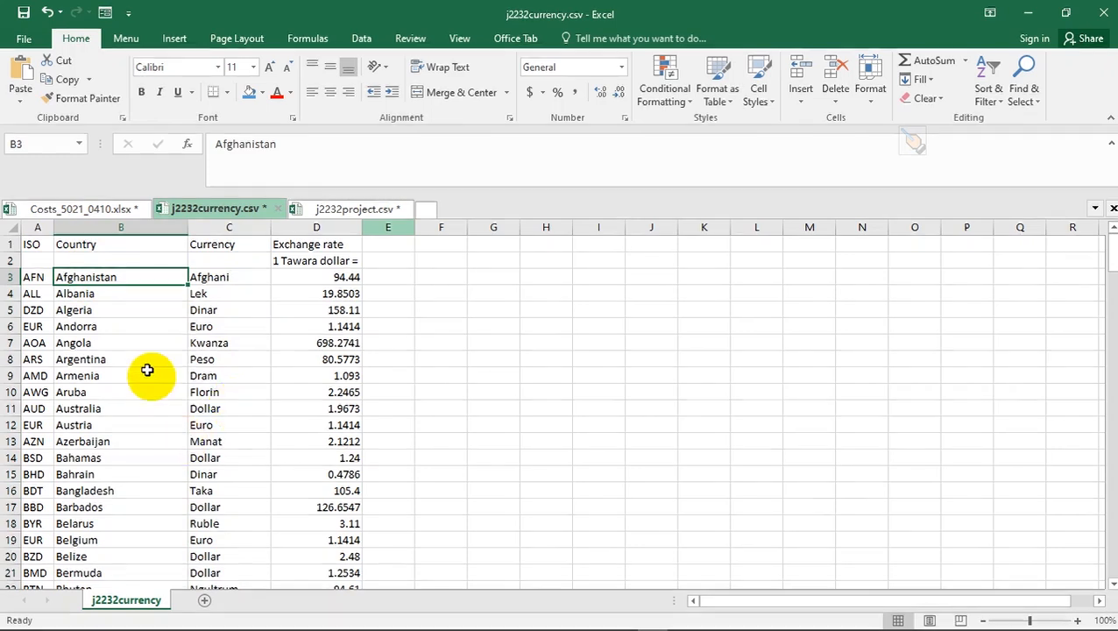
{"action": "left_click", "coordinate": [92, 209]}
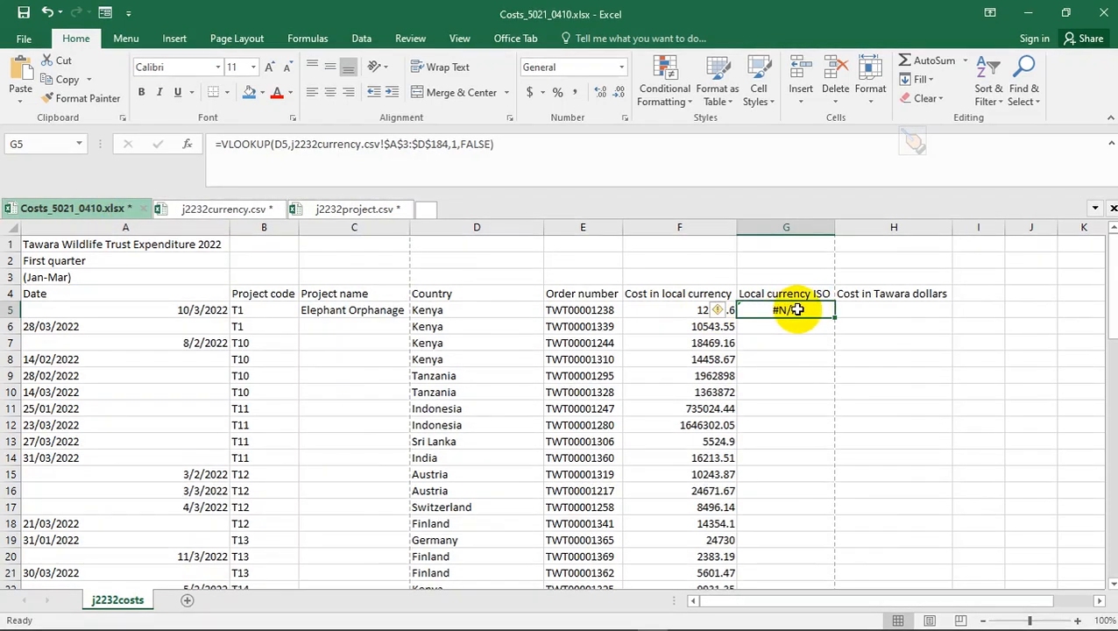
{"action": "left_click", "coordinate": [220, 210]}
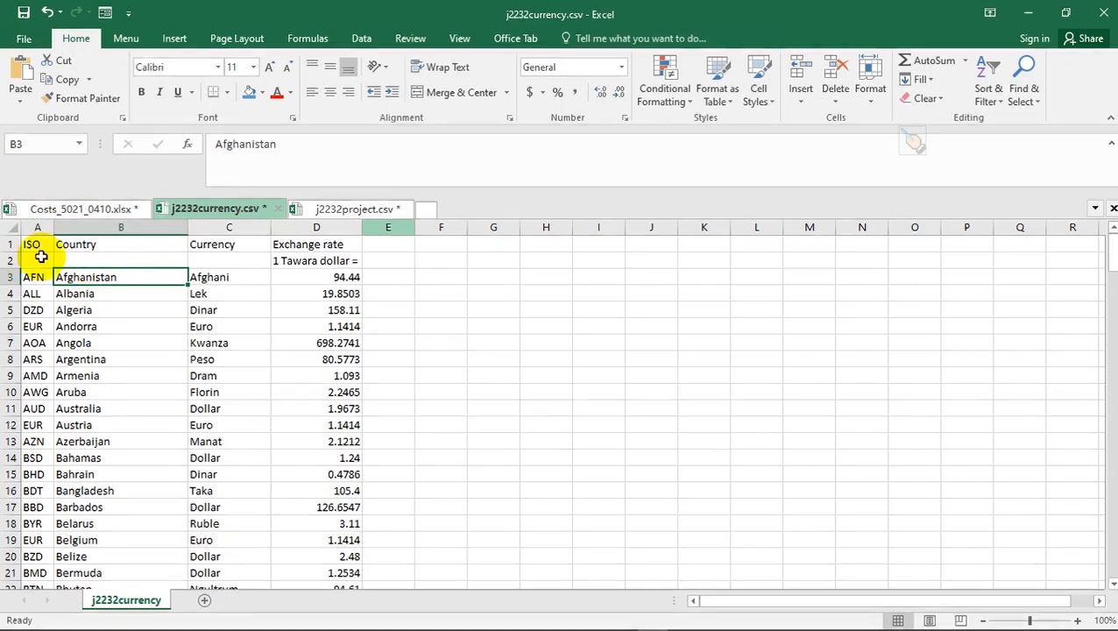
{"action": "left_click", "coordinate": [31, 220]}
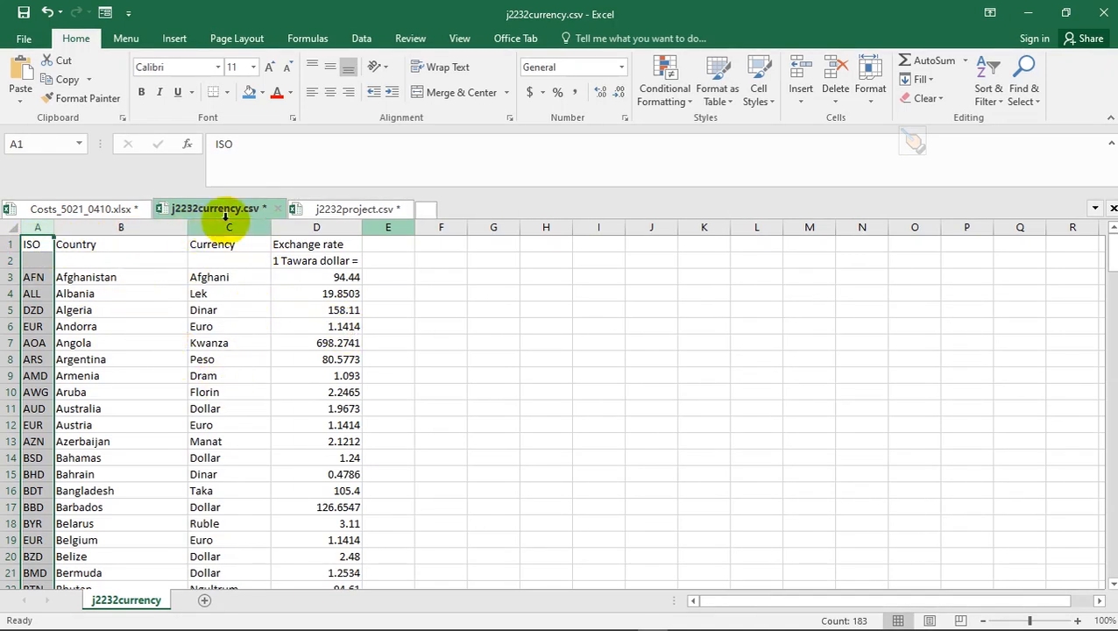
{"action": "left_click", "coordinate": [114, 208]}
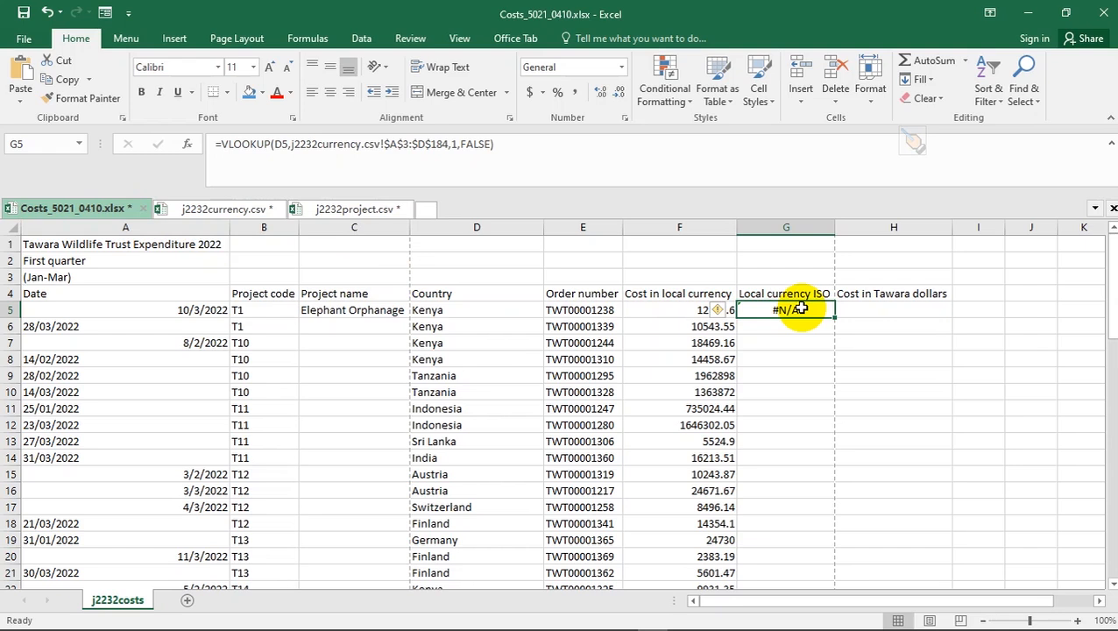
- Start G5's formula as =LOOKUP(D5, using the currency file's country list B3:B184 as the lookup range
{"action": "type", "text": "="}
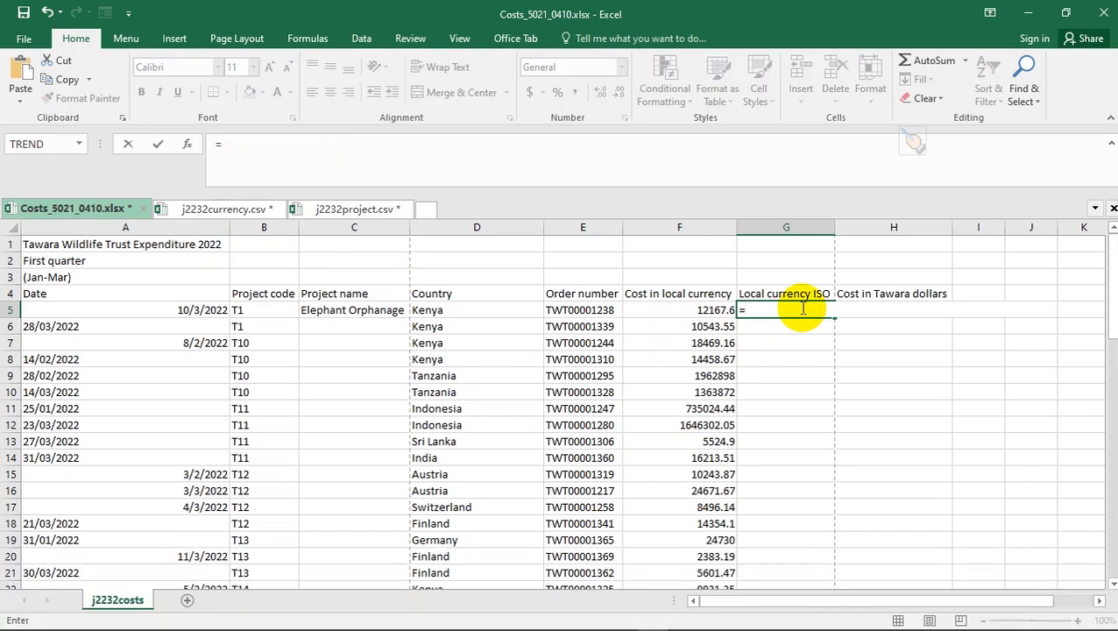
{"action": "type", "text": "look"}
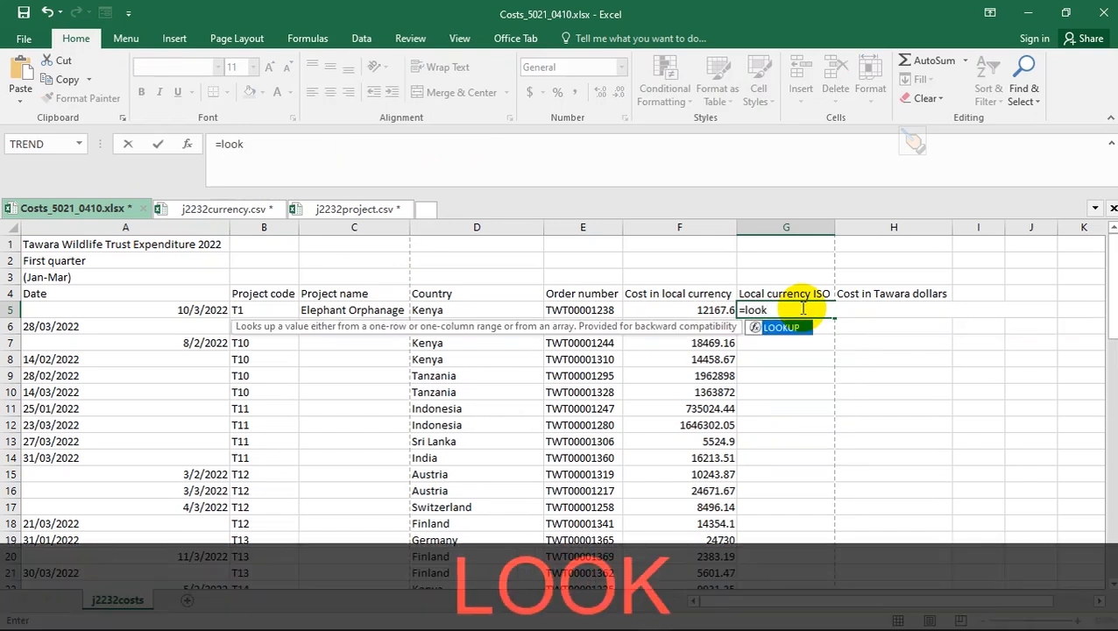
{"action": "double_click", "coordinate": [787, 329]}
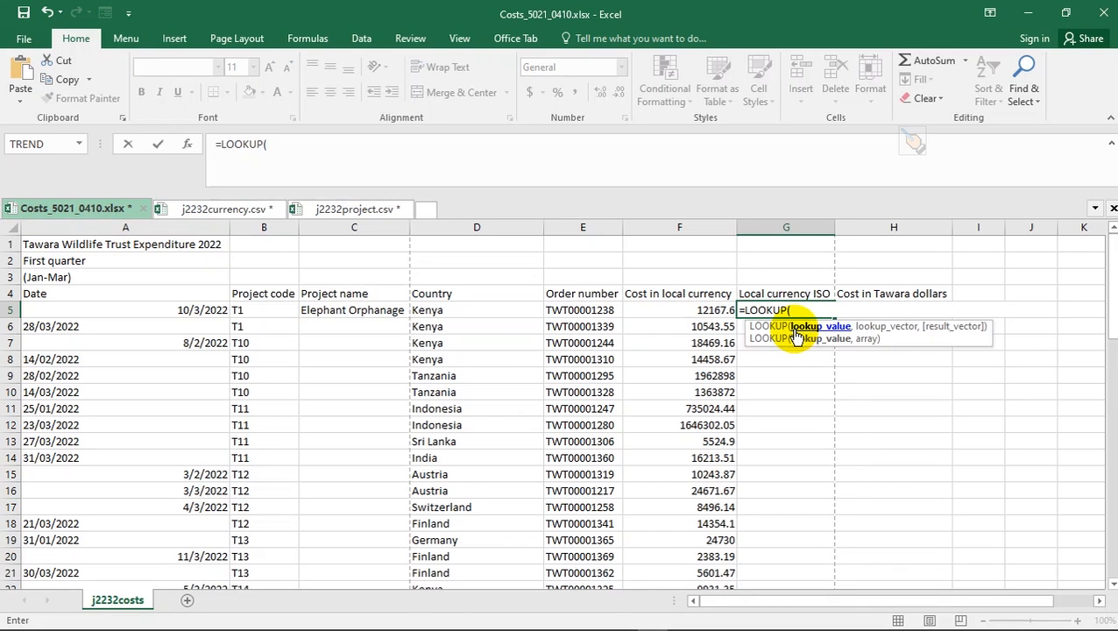
{"action": "left_click", "coordinate": [494, 307]}
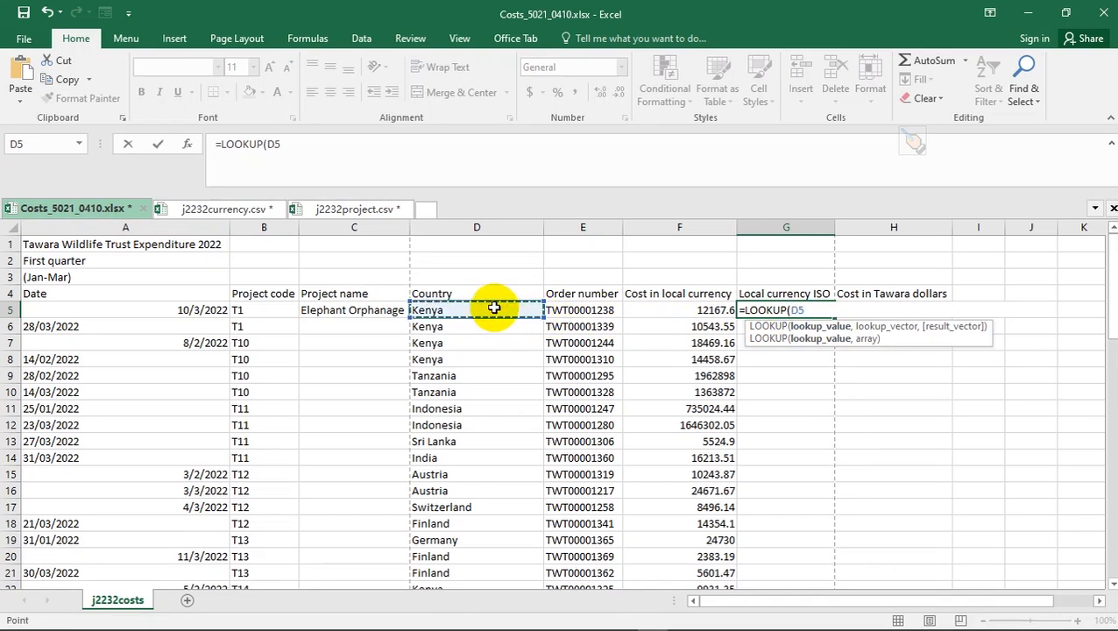
{"action": "type", "text": ","}
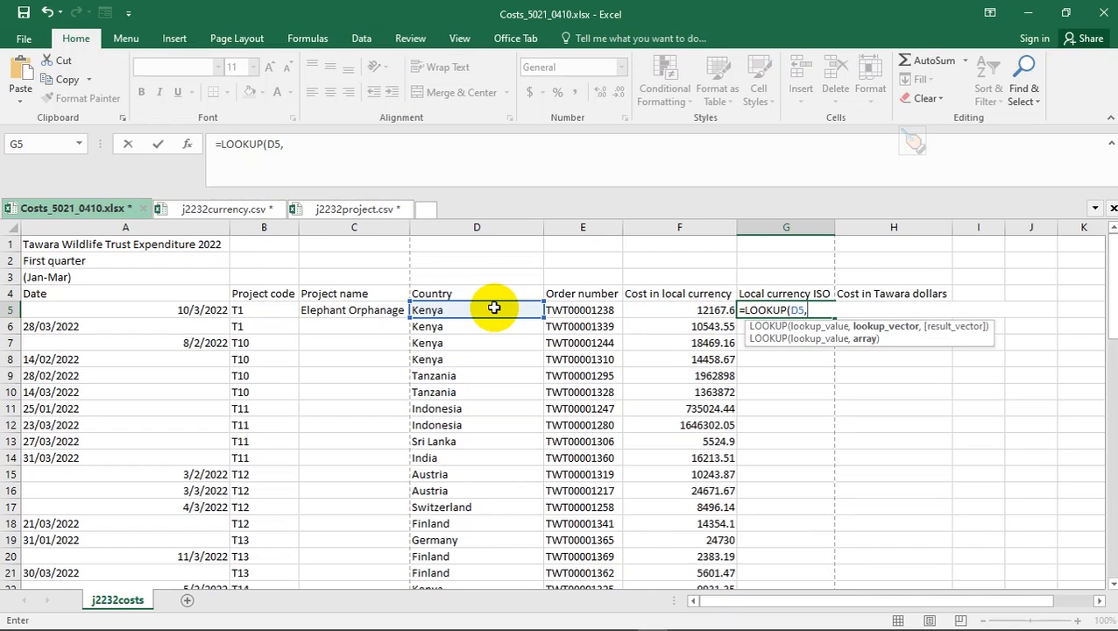
{"action": "left_click", "coordinate": [201, 211]}
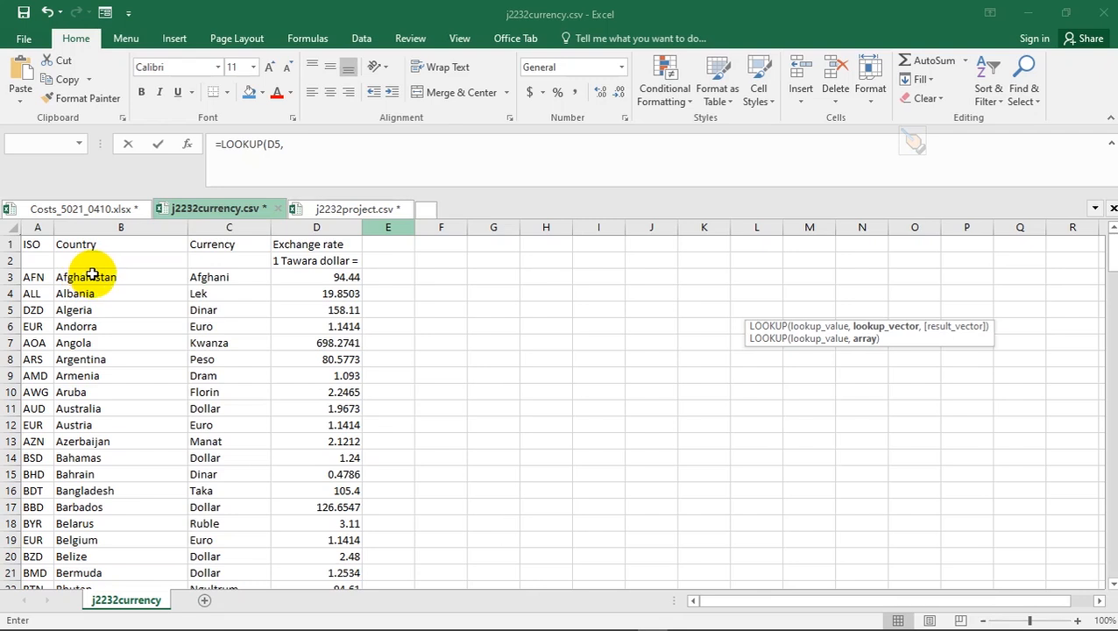
{"action": "left_click", "coordinate": [92, 275]}
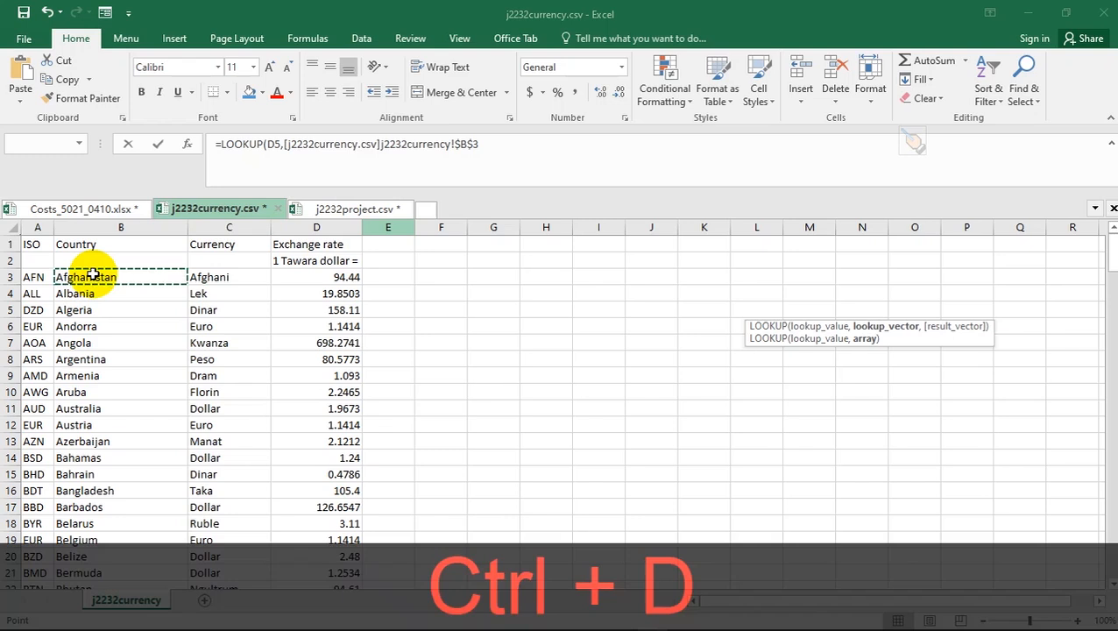
{"action": "key", "text": "ctrl+shift+Down"}
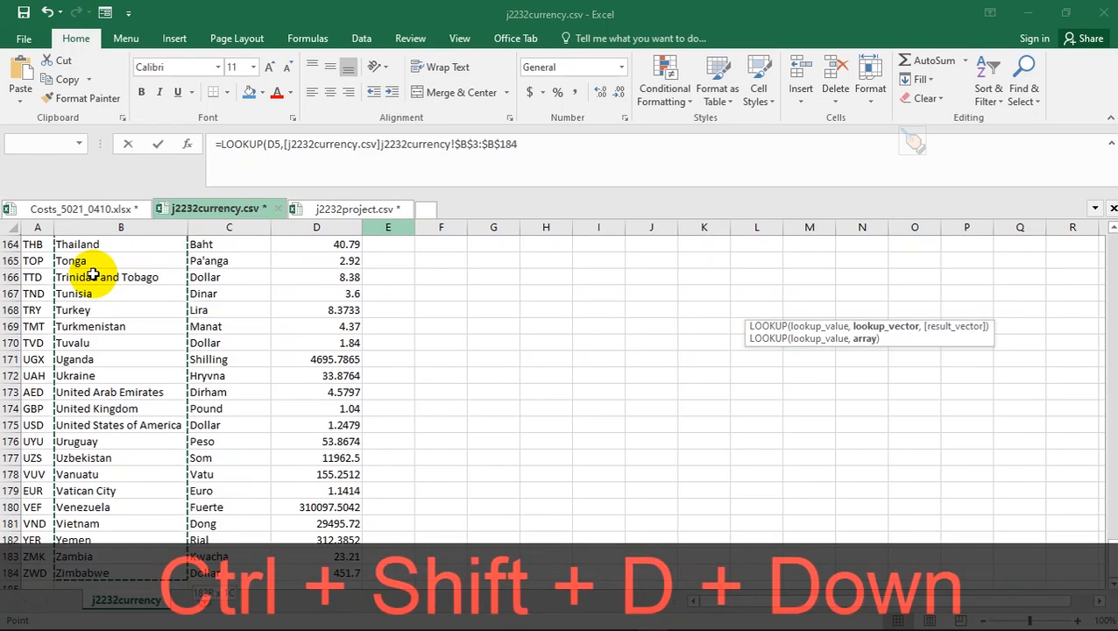
{"action": "type", "text": ","}
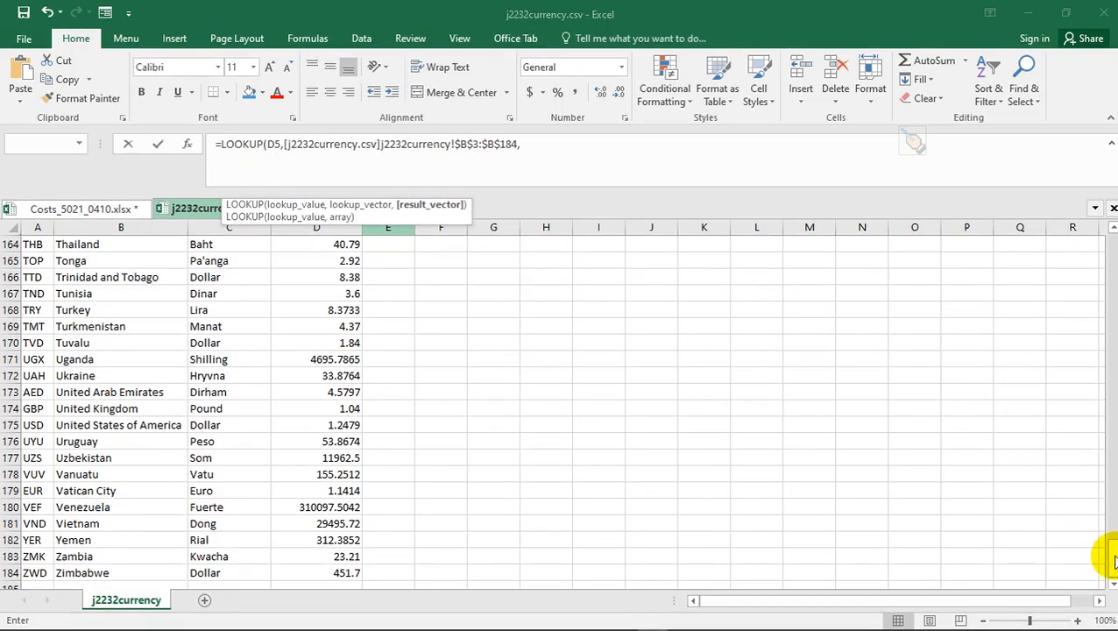
- Finish the LOOKUP with result range A3:A184 so G5 returns the ISO code KES
{"action": "left_click", "coordinate": [1111, 342]}
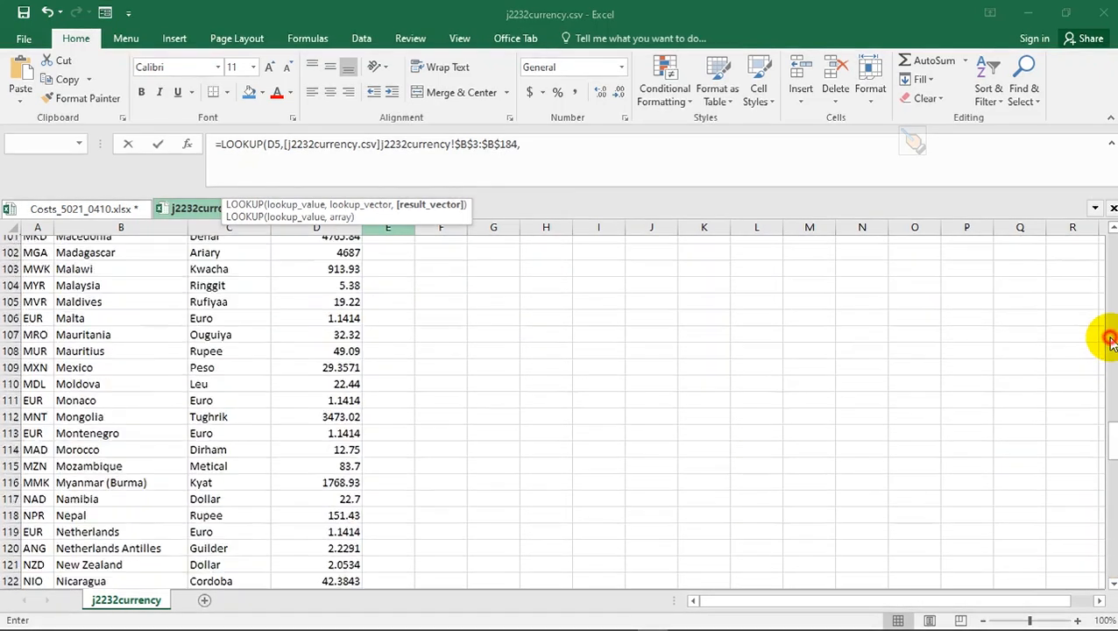
{"action": "left_click", "coordinate": [1111, 250]}
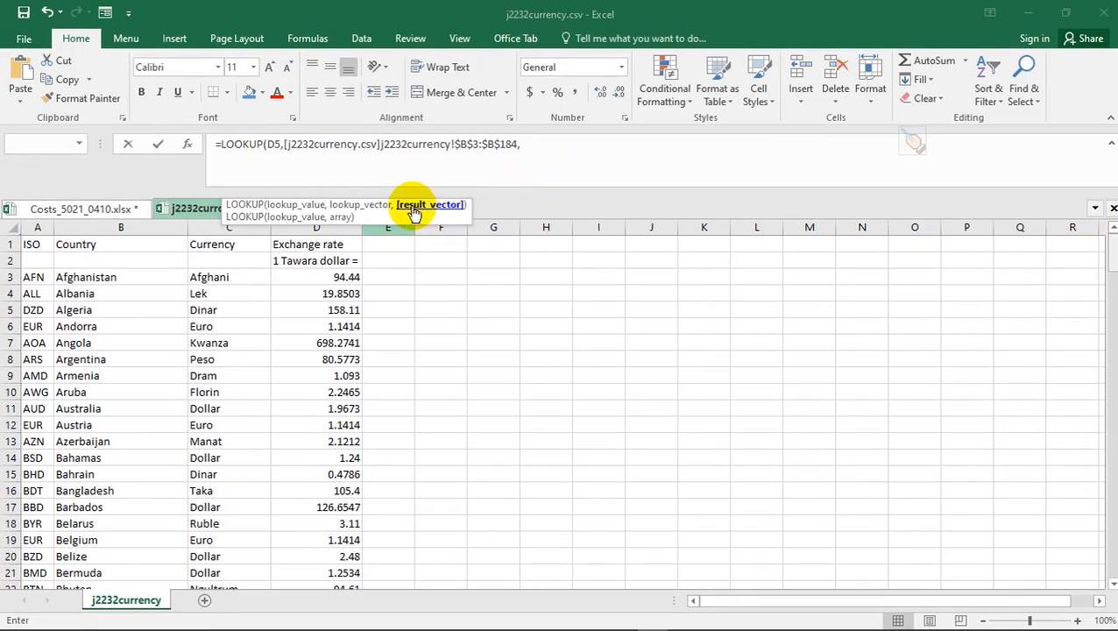
{"action": "left_click", "coordinate": [28, 276]}
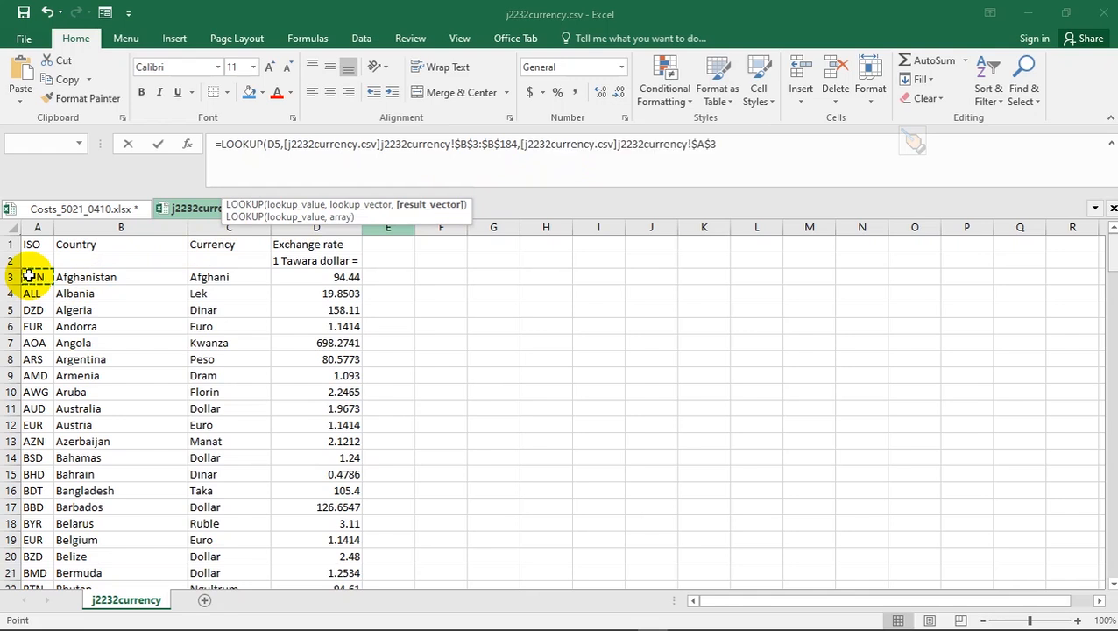
{"action": "key", "text": "ctrl+shift+Down"}
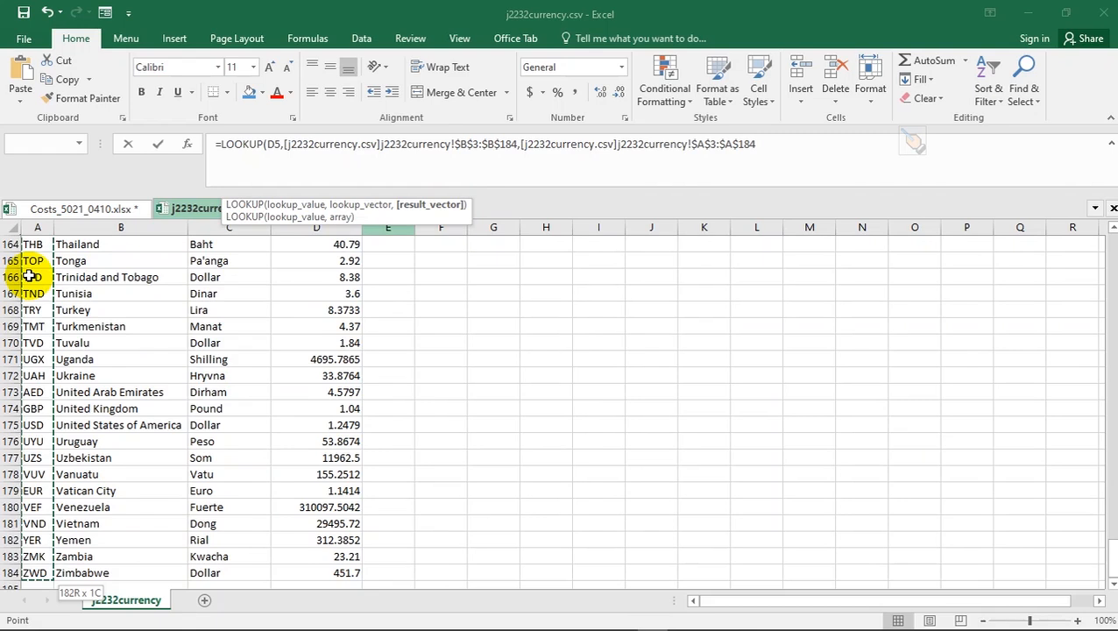
{"action": "type", "text": ")"}
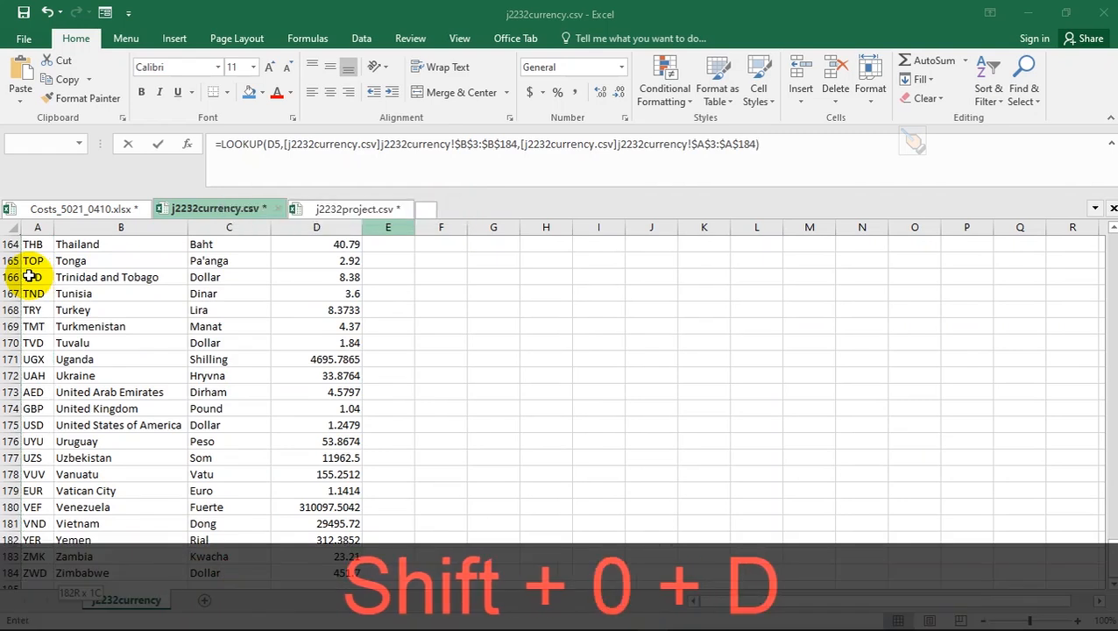
{"action": "key", "text": "Return"}
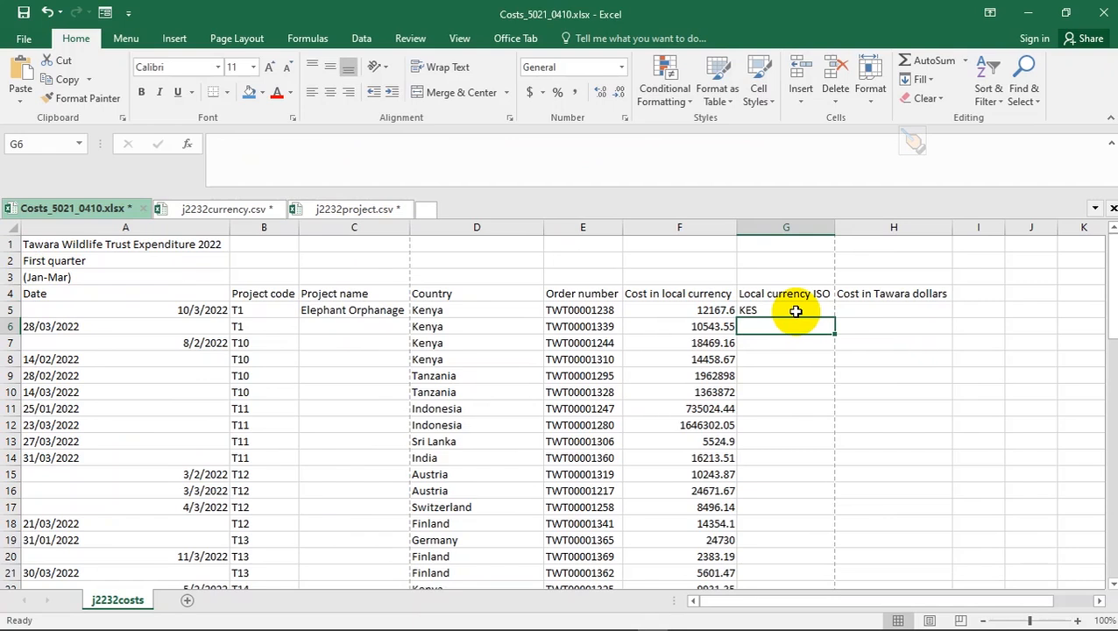
{"action": "left_click", "coordinate": [796, 311]}
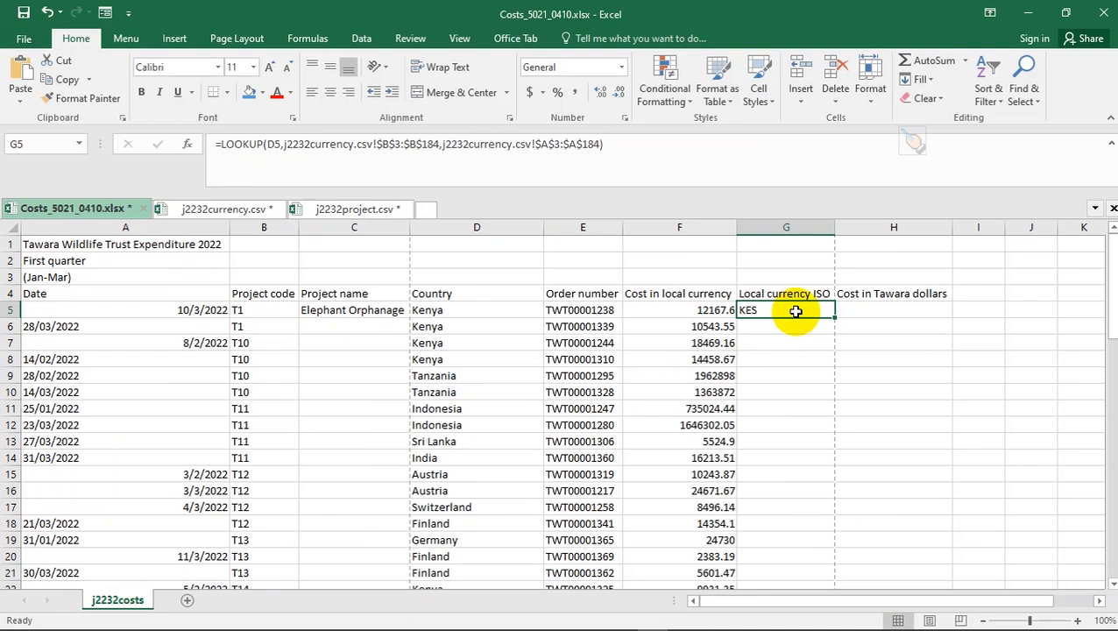
- Highlight question 3's currency-ISO instruction in yellow in the exam PDF, then return to Excel
{"action": "key", "text": "alt+Tab"}
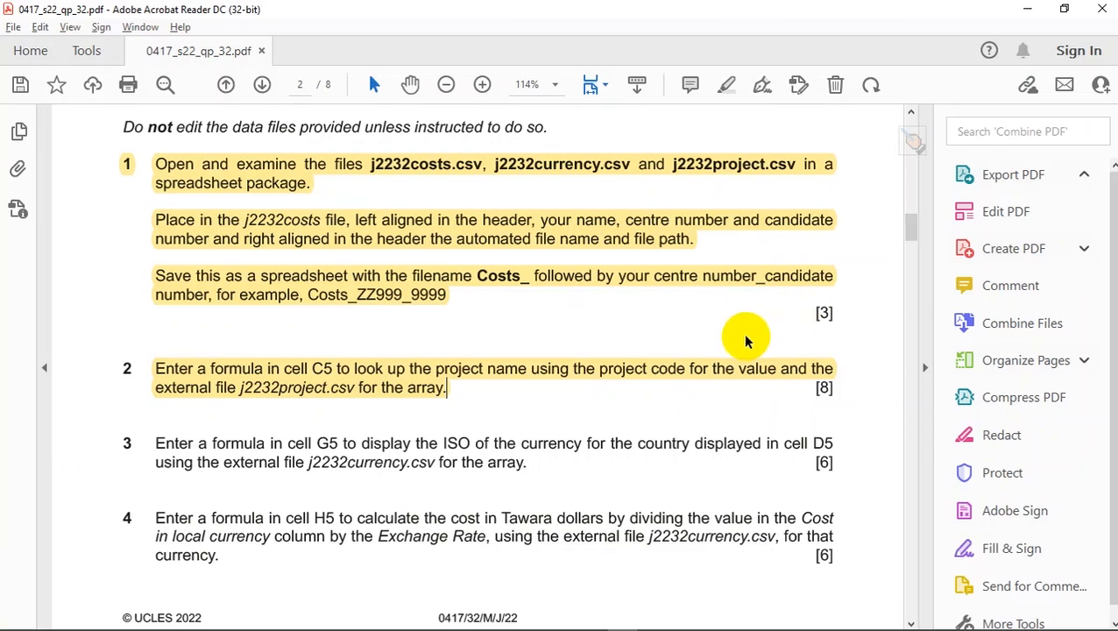
{"action": "left_click_drag", "start_coordinate": [543, 465], "coordinate": [418, 444]}
{"action": "left_click_drag", "start_coordinate": [523, 443], "coordinate": [491, 461]}
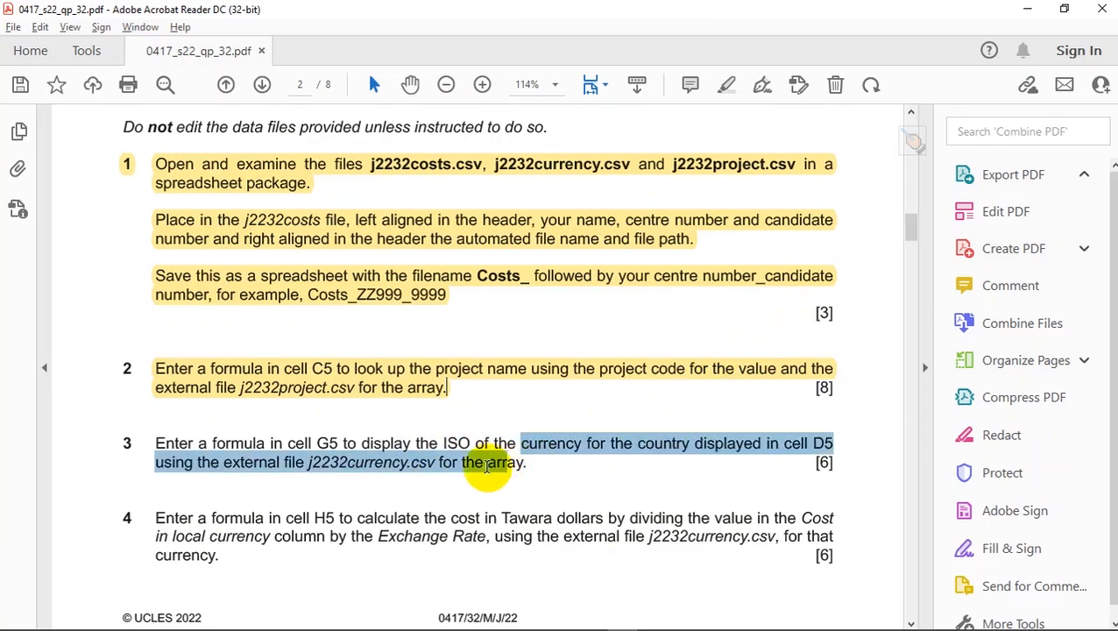
{"action": "left_click", "coordinate": [157, 443]}
{"action": "left_click_drag", "start_coordinate": [191, 442], "coordinate": [534, 454]}
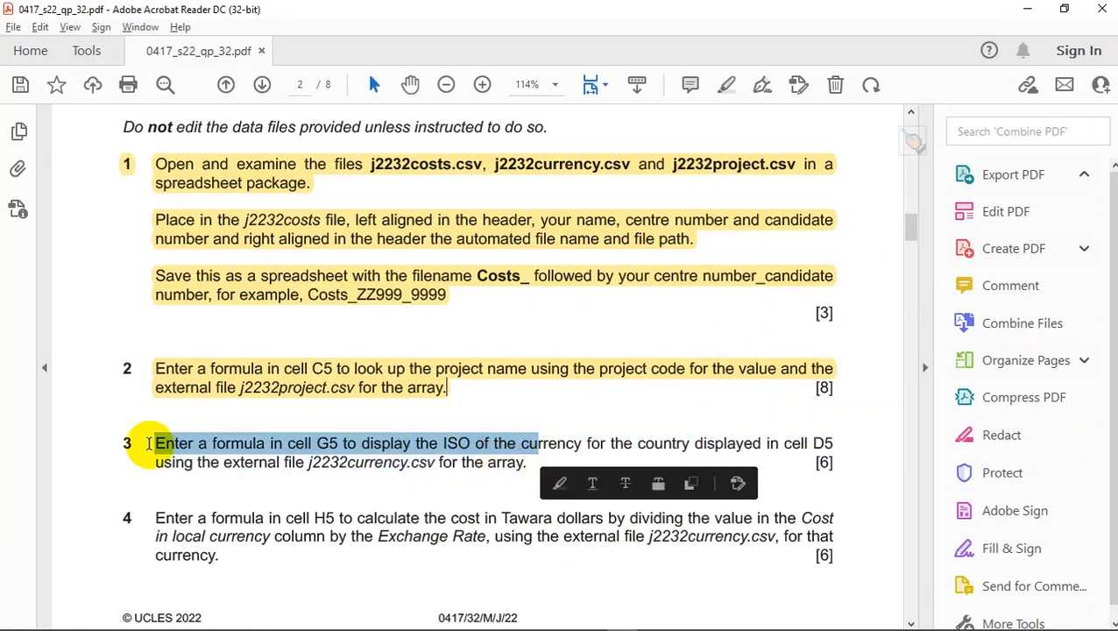
{"action": "left_click_drag", "start_coordinate": [149, 442], "coordinate": [550, 479]}
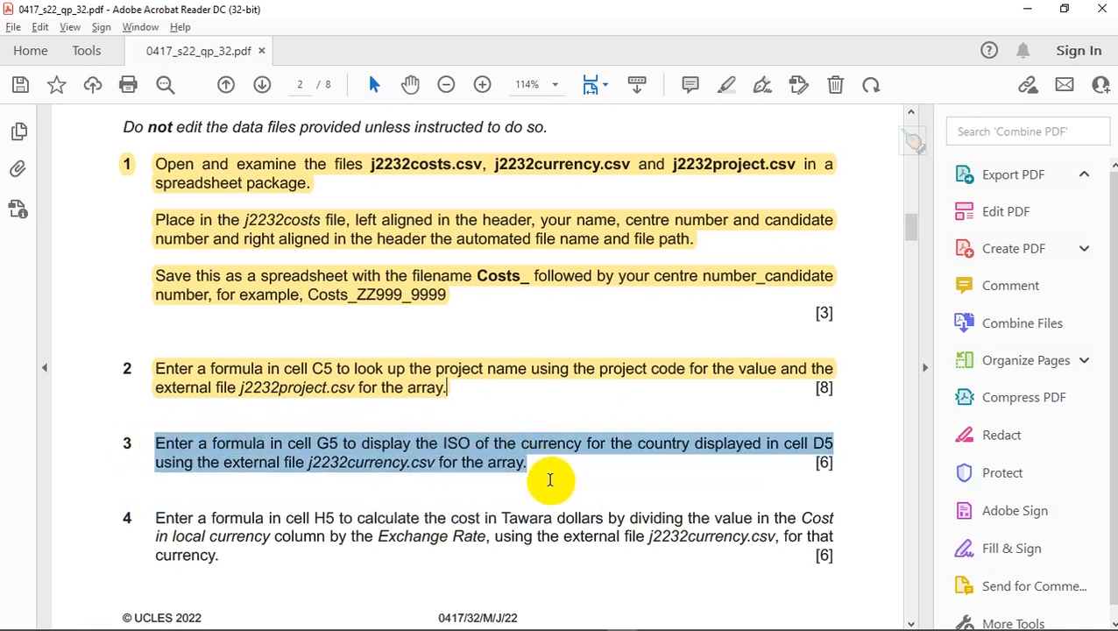
{"action": "left_click", "coordinate": [559, 445]}
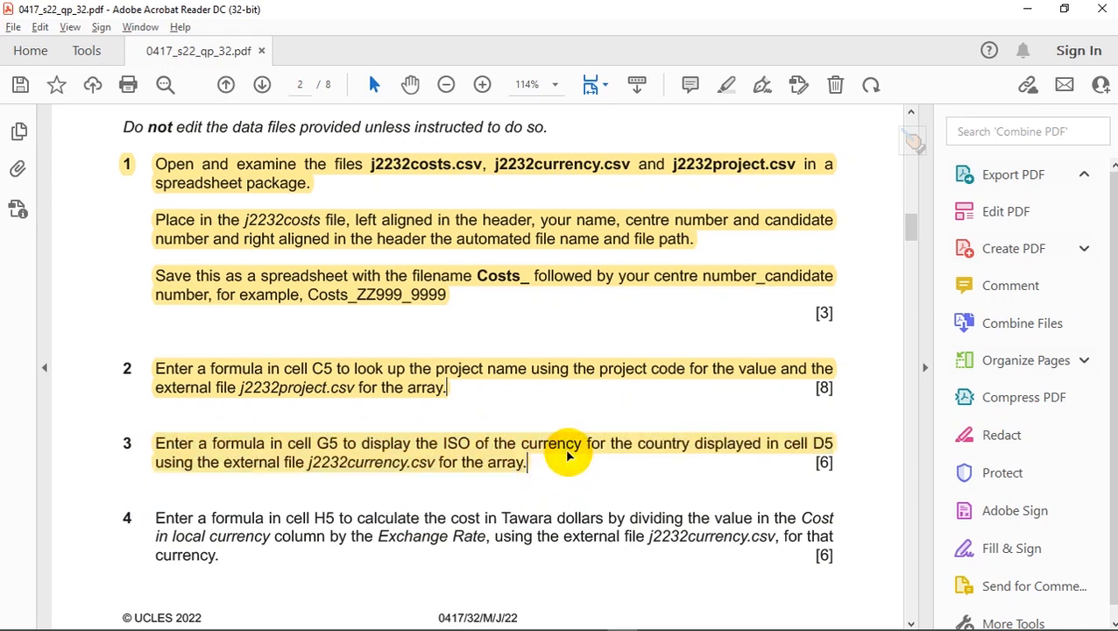
{"action": "left_click", "coordinate": [511, 461]}
{"action": "left_click", "coordinate": [560, 476]}
{"action": "scroll", "coordinate": [560, 476], "scroll_direction": "down", "scroll_amount": 2}
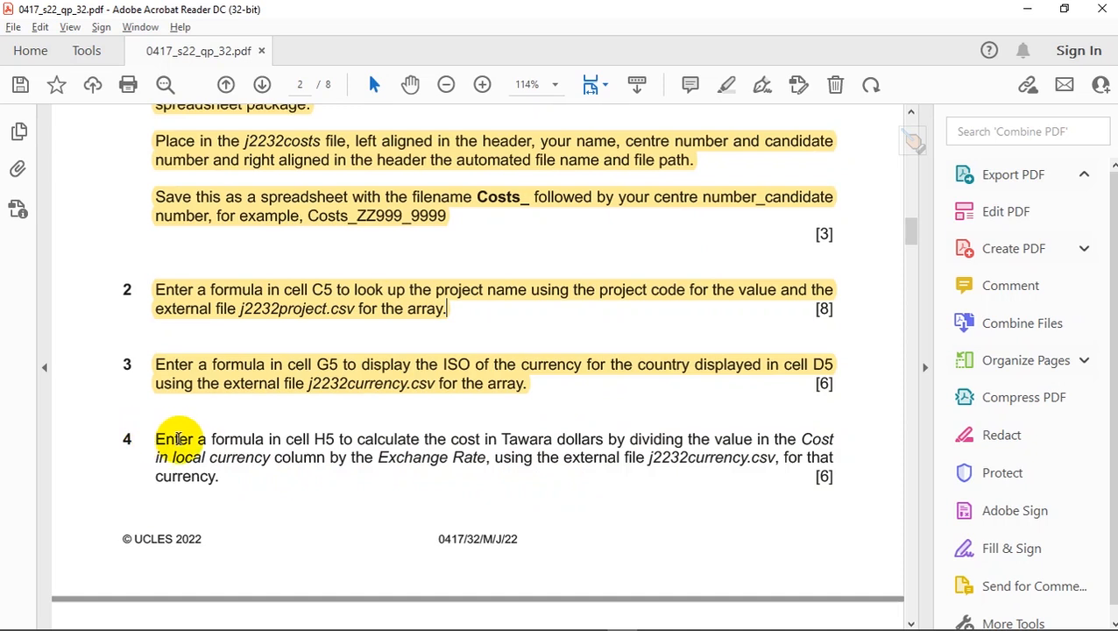
{"action": "key", "text": "alt+d"}
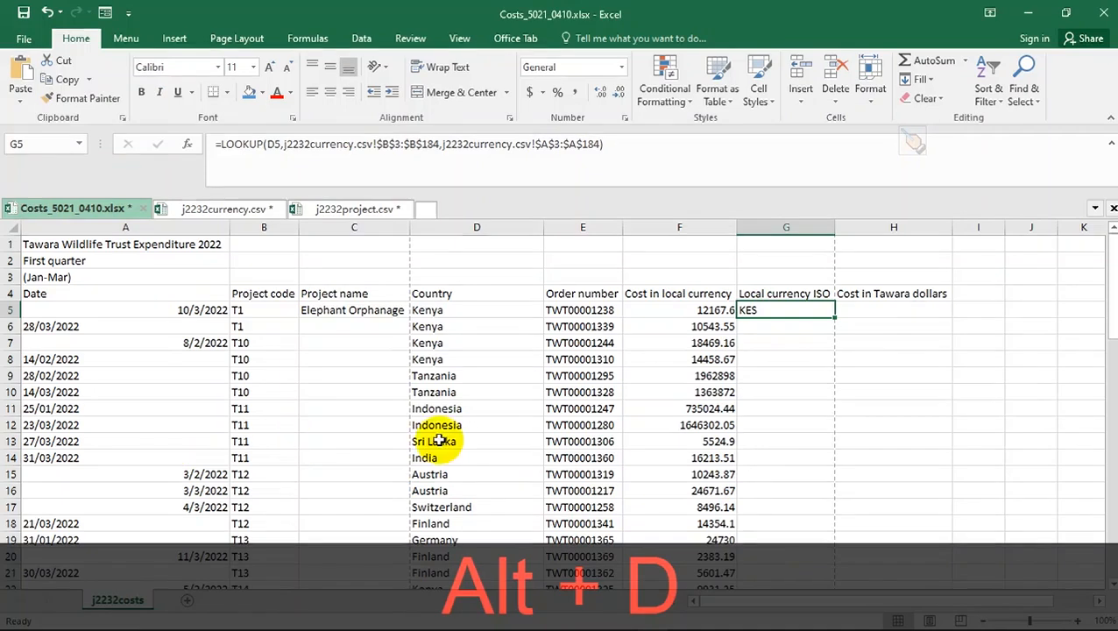
{"action": "left_click", "coordinate": [893, 303]}
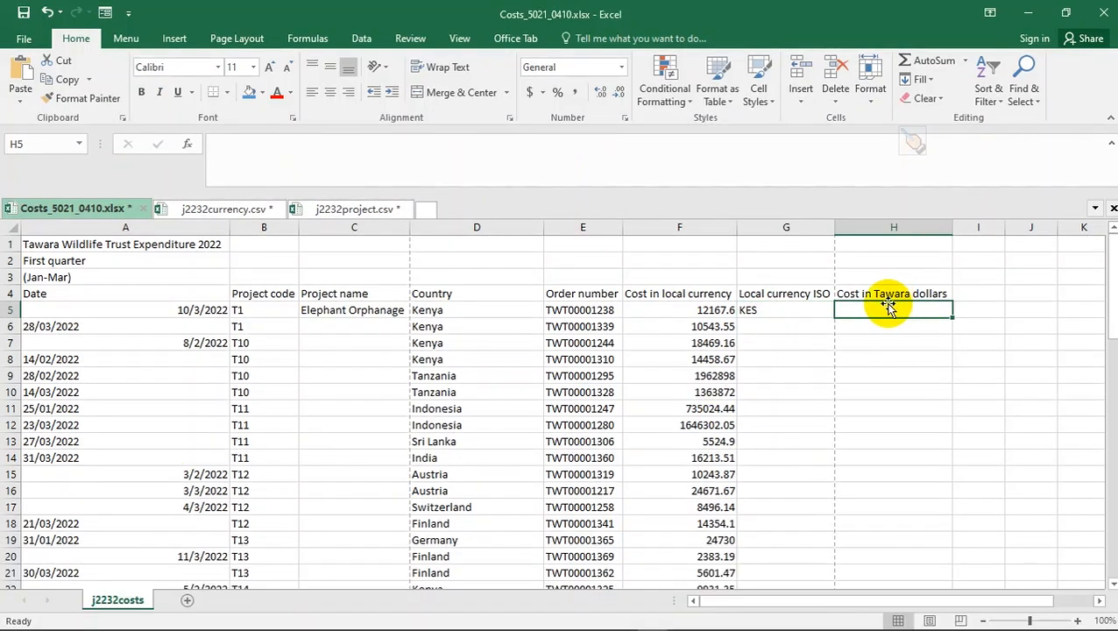
{"action": "key", "text": "alt+d"}
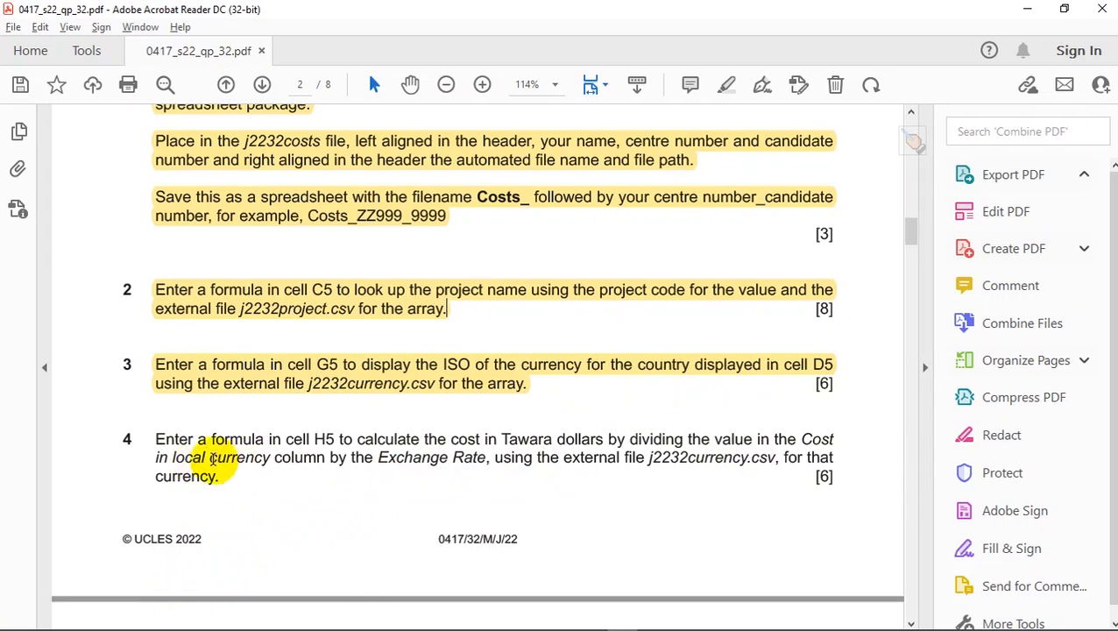
{"action": "key", "text": "alt+d"}
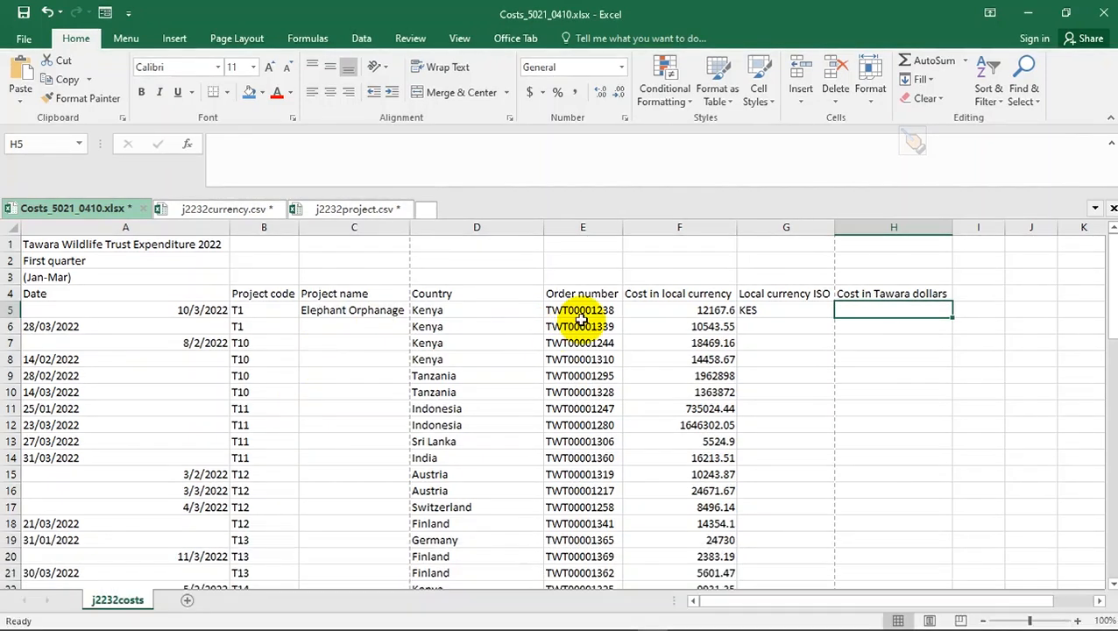
{"action": "left_click", "coordinate": [646, 295]}
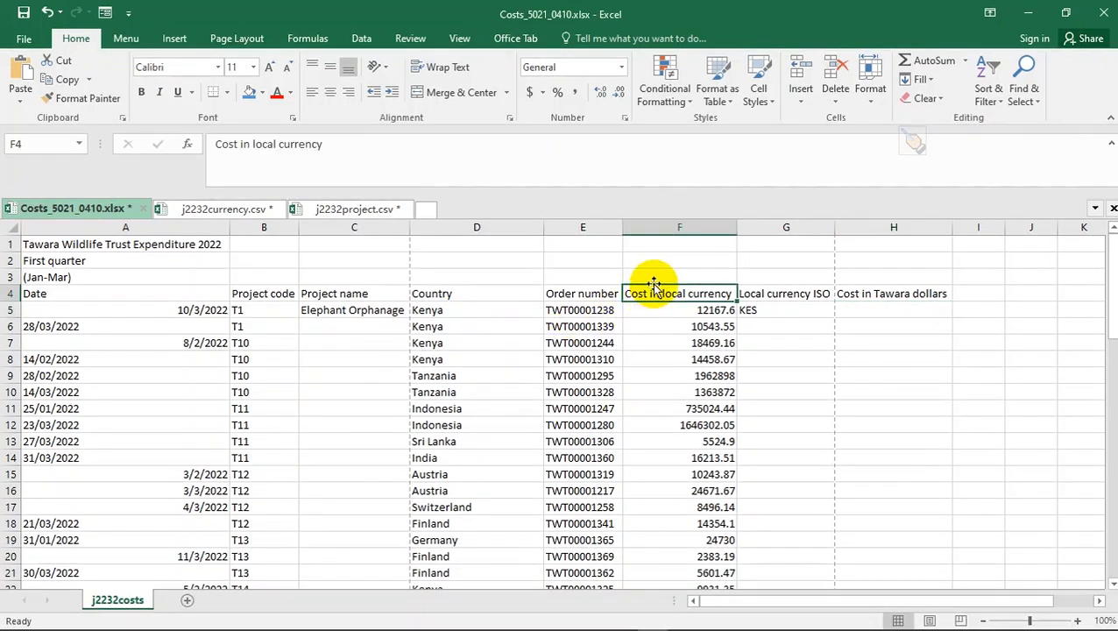
{"action": "key", "text": "alt+d"}
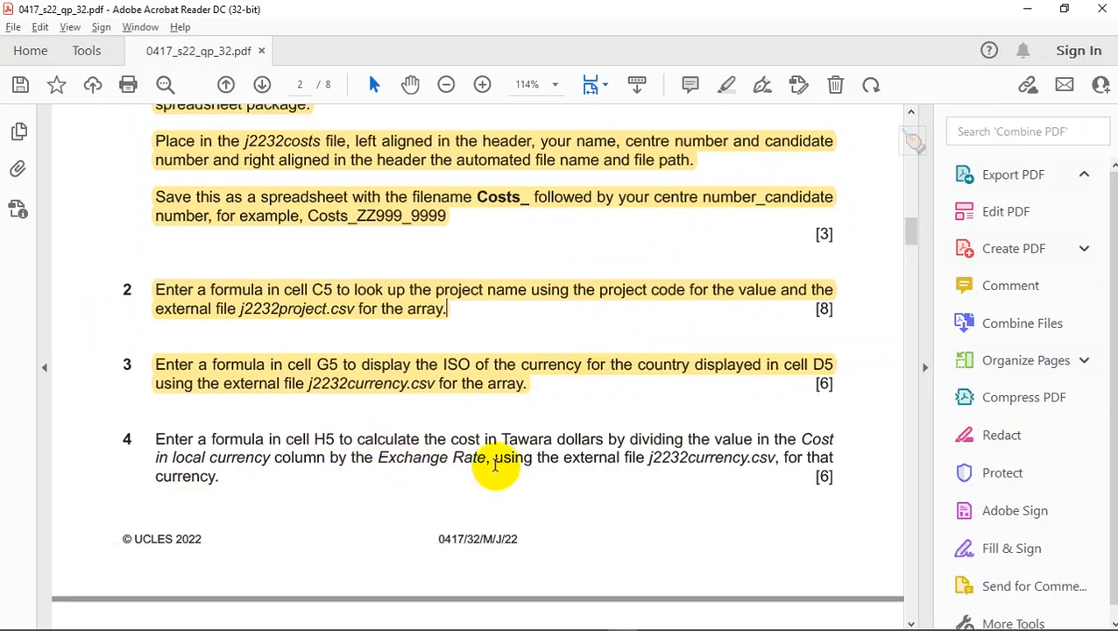
{"action": "key", "text": "alt+d"}
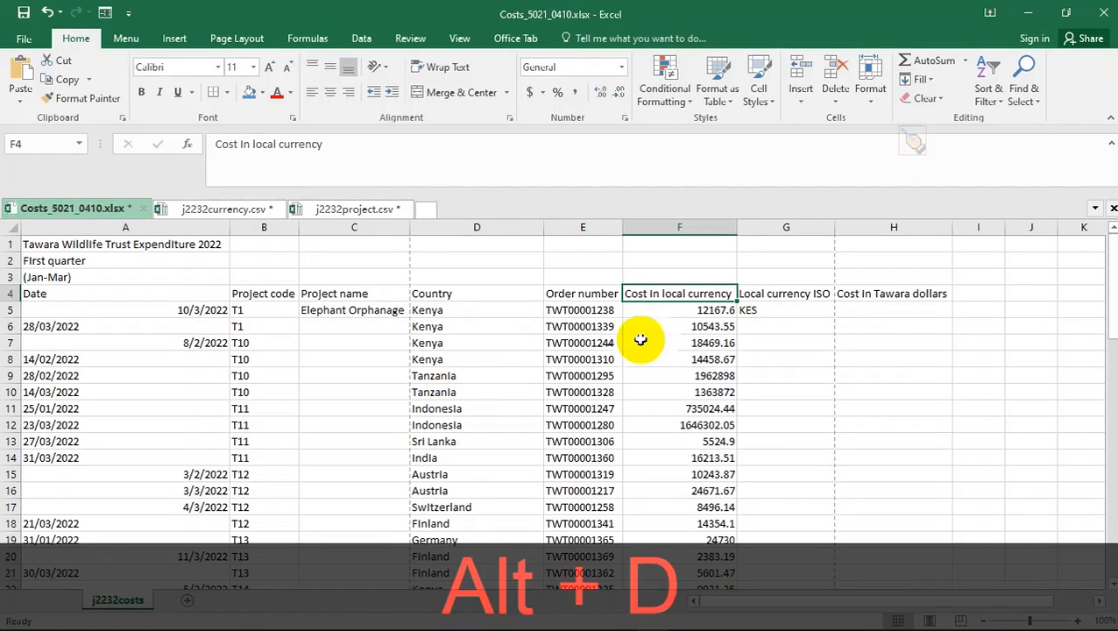
{"action": "left_click", "coordinate": [843, 311]}
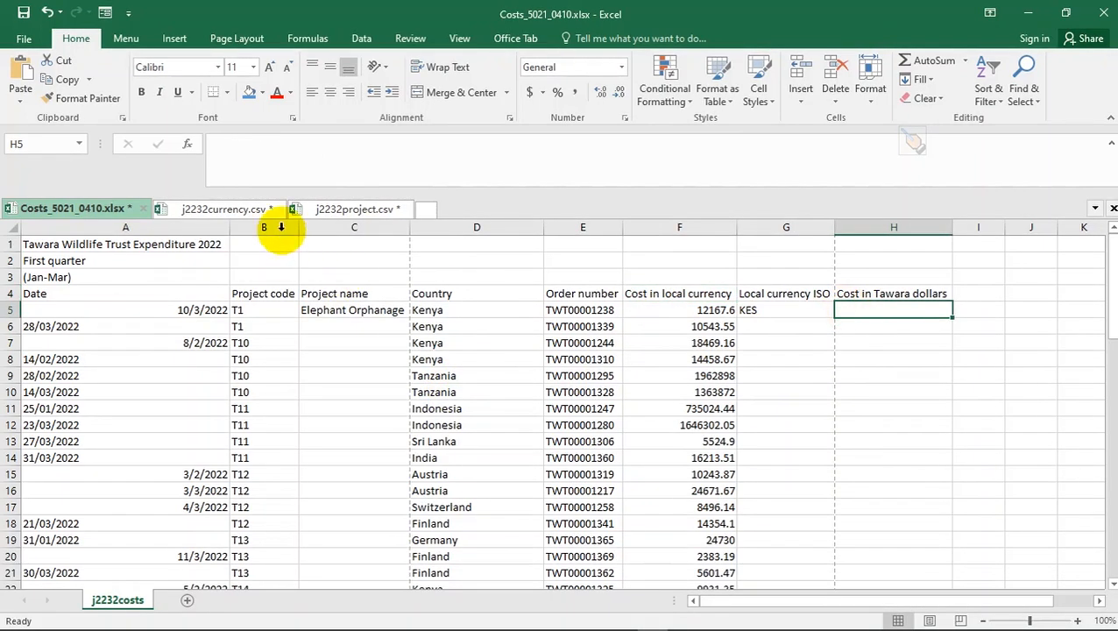
{"action": "left_click", "coordinate": [243, 207]}
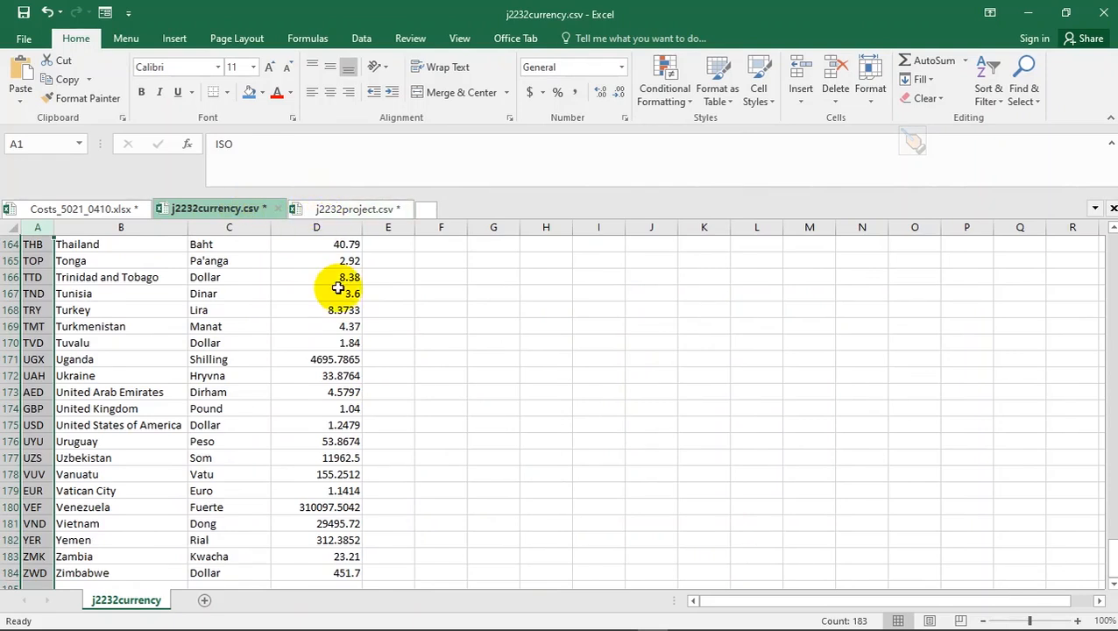
{"action": "scroll", "coordinate": [337, 288], "scroll_direction": "up", "scroll_amount": 12}
{"action": "scroll", "coordinate": [338, 288], "scroll_direction": "up", "scroll_amount": 2}
{"action": "left_click_drag", "start_coordinate": [1111, 484], "coordinate": [1106, 253]}
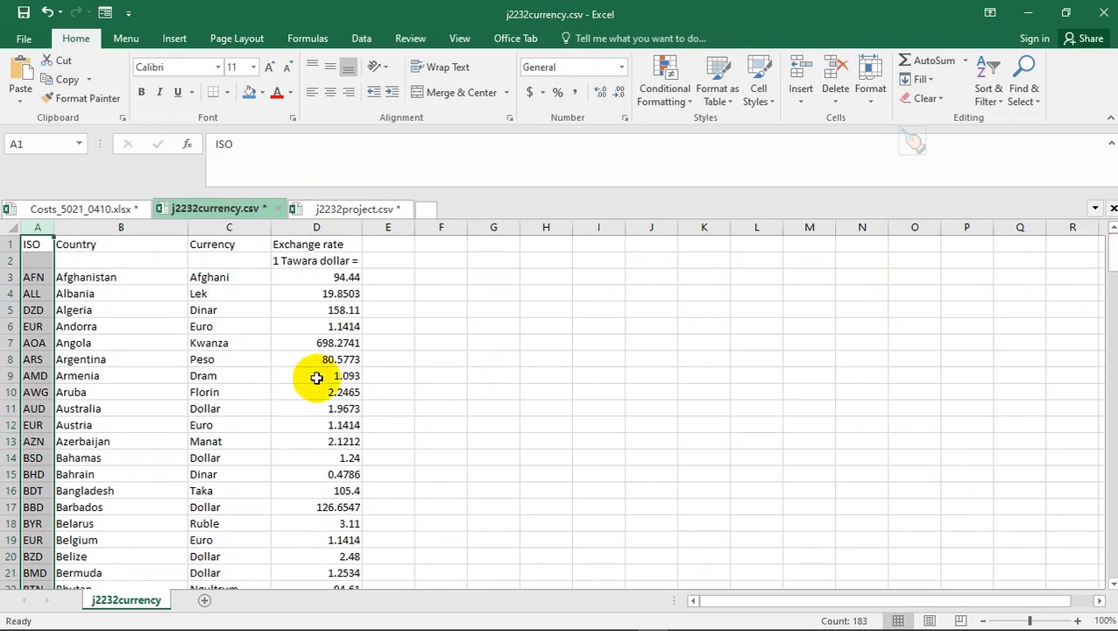
{"action": "left_click", "coordinate": [256, 372]}
{"action": "left_click", "coordinate": [165, 326]}
{"action": "left_click", "coordinate": [306, 280]}
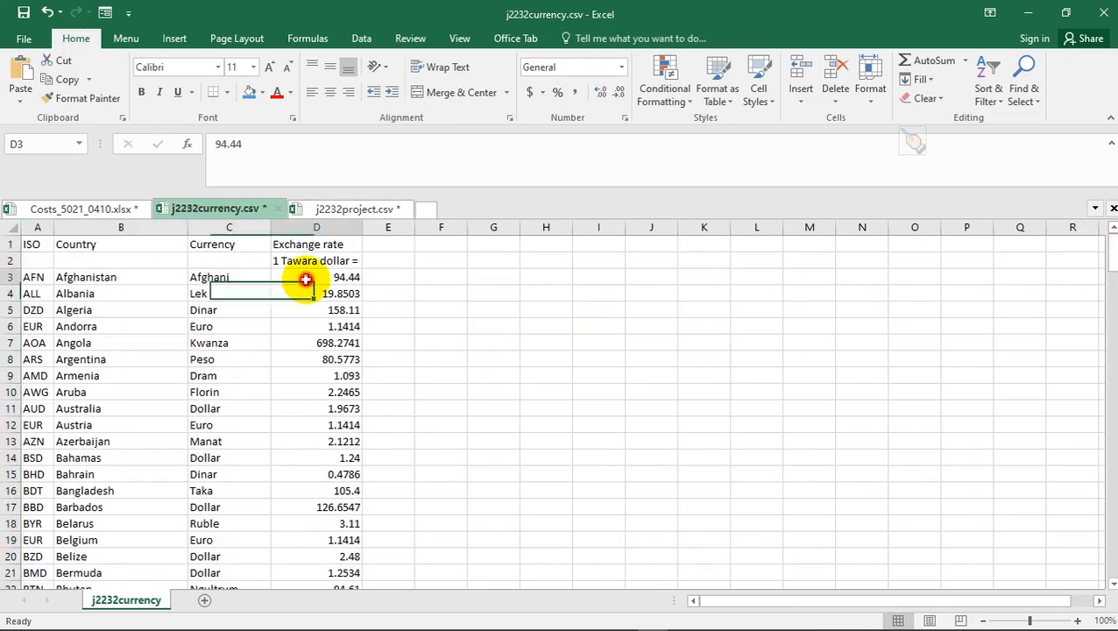
{"action": "left_click", "coordinate": [311, 293]}
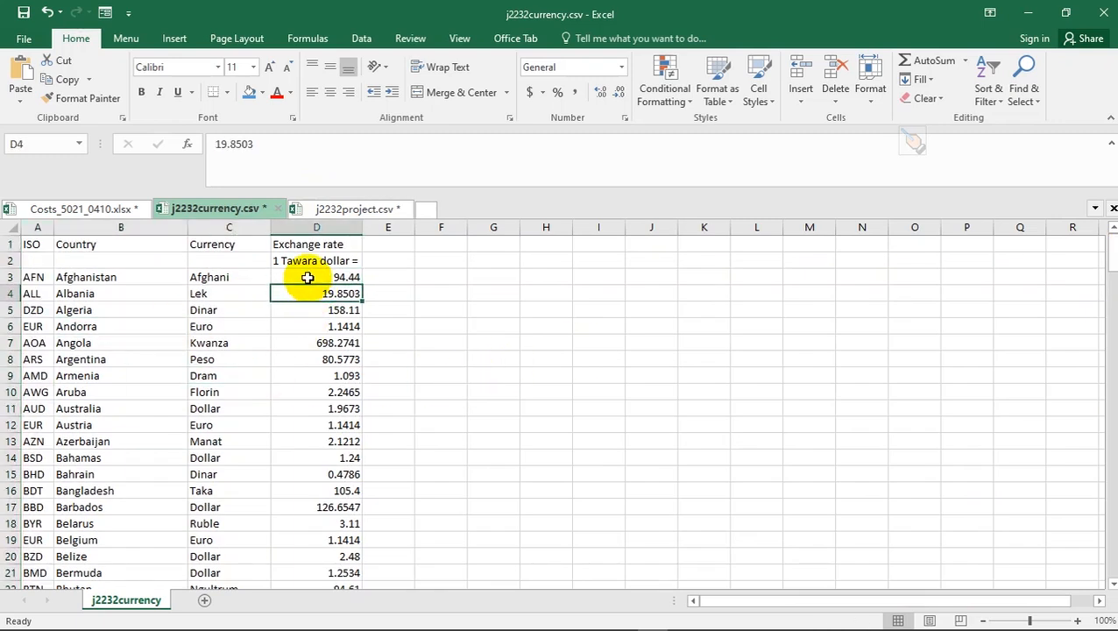
{"action": "left_click", "coordinate": [307, 277]}
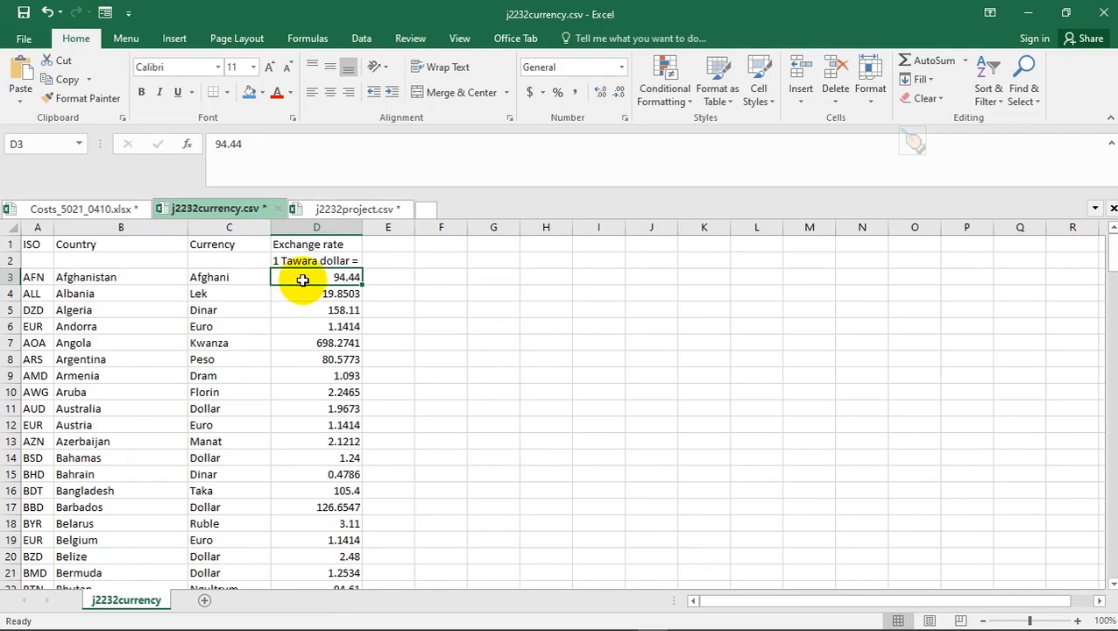
{"action": "key", "text": "alt+d"}
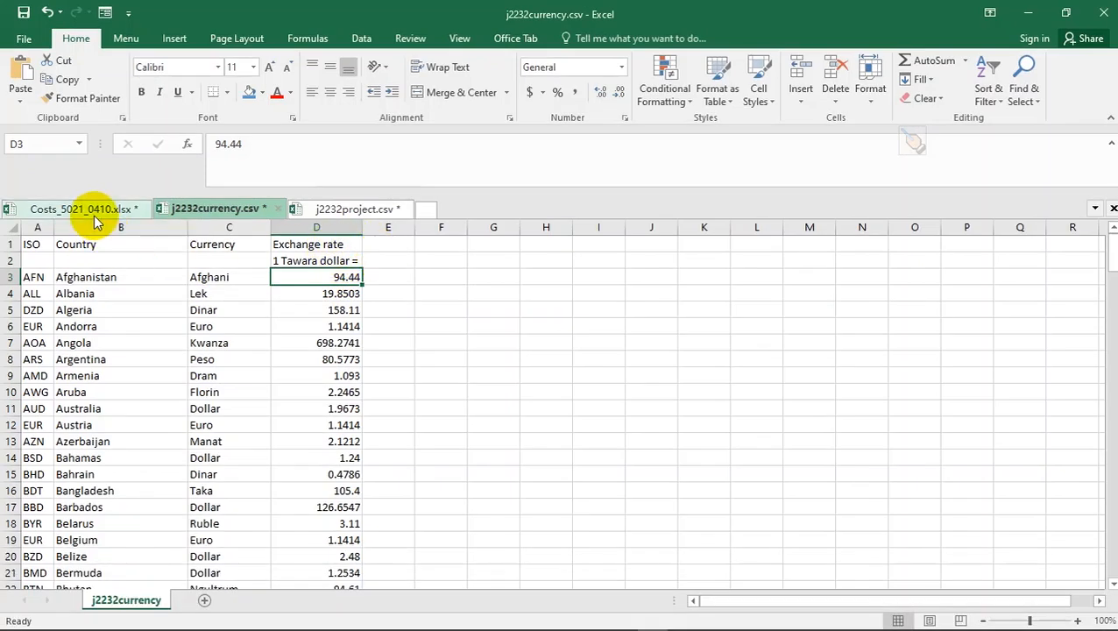
{"action": "left_click", "coordinate": [87, 210]}
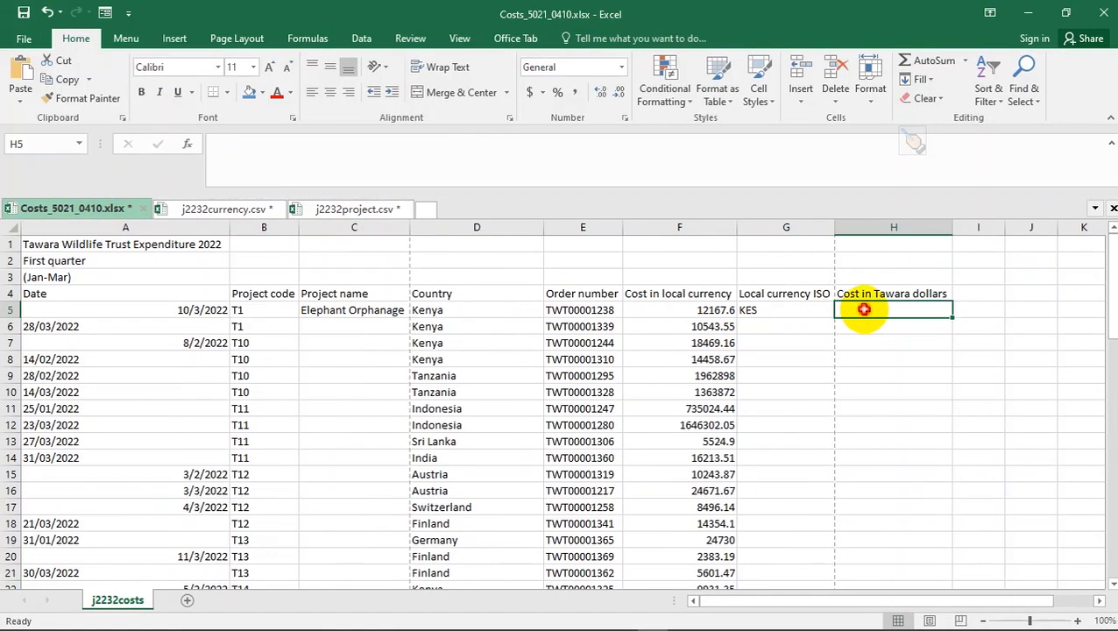
- Enter =VLOOKUP(G5, in H5 with j2232currency's $A$3:$D$184 as the table range
{"action": "type", "text": "="}
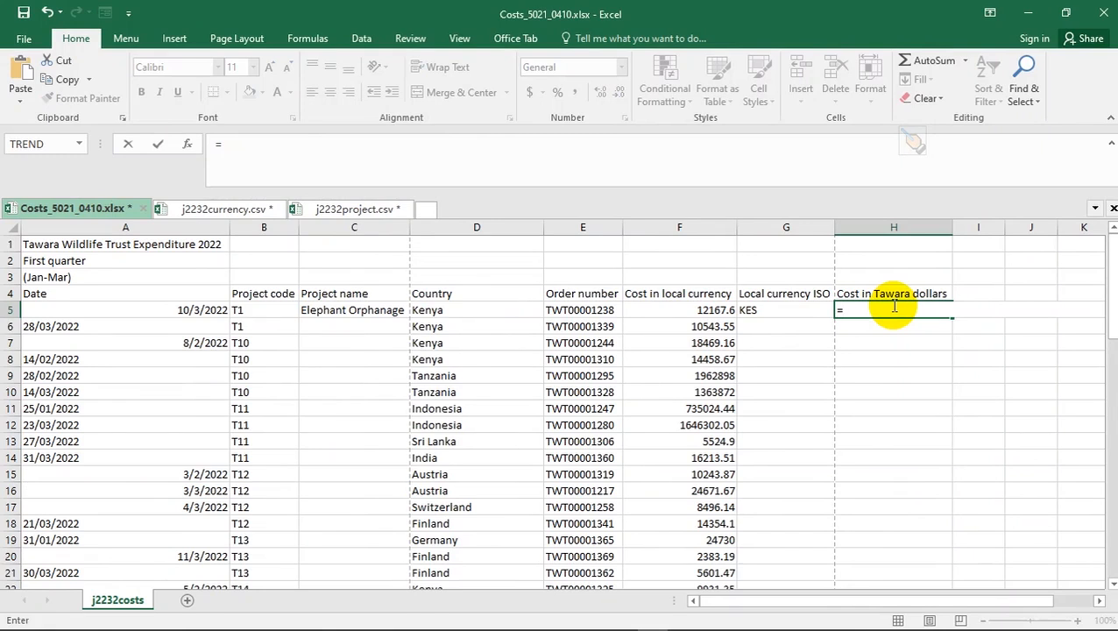
{"action": "type", "text": "vlook"}
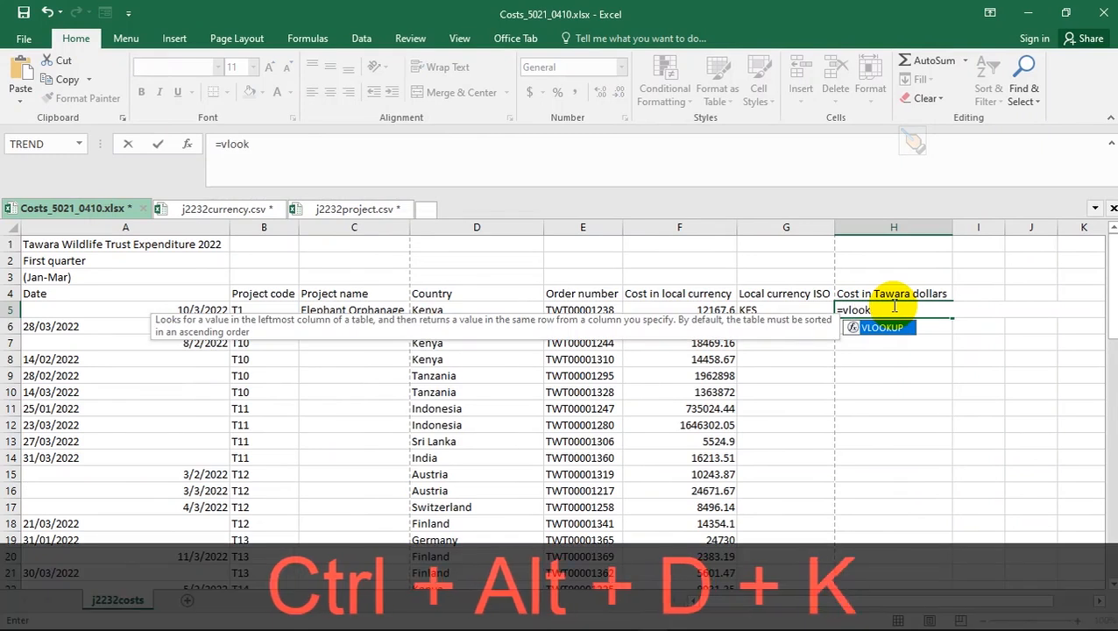
{"action": "double_click", "coordinate": [885, 328]}
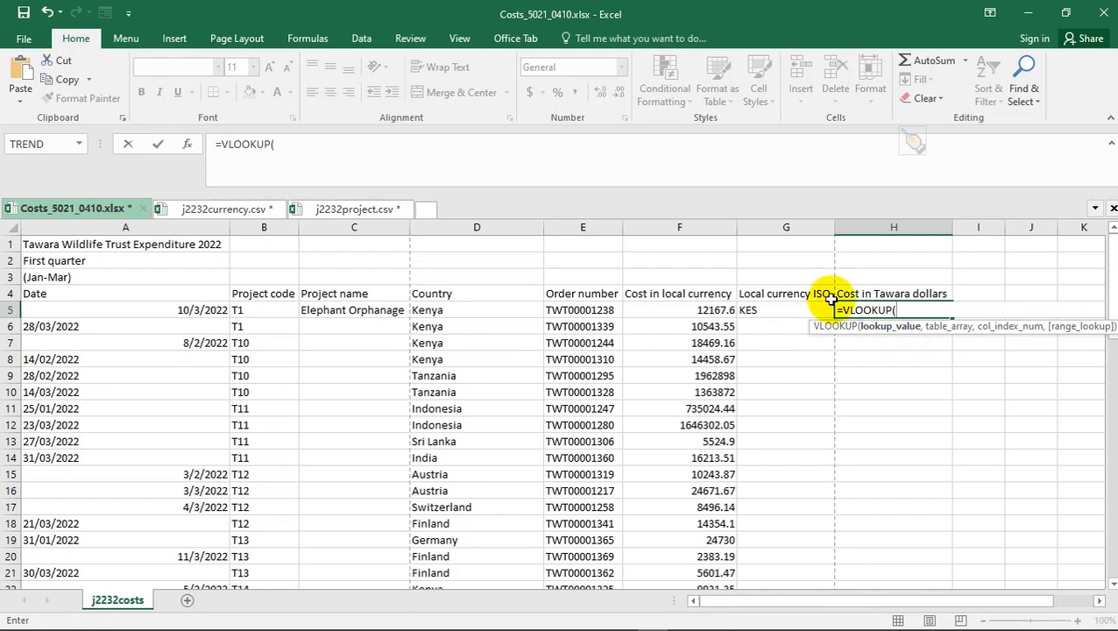
{"action": "left_click", "coordinate": [765, 308]}
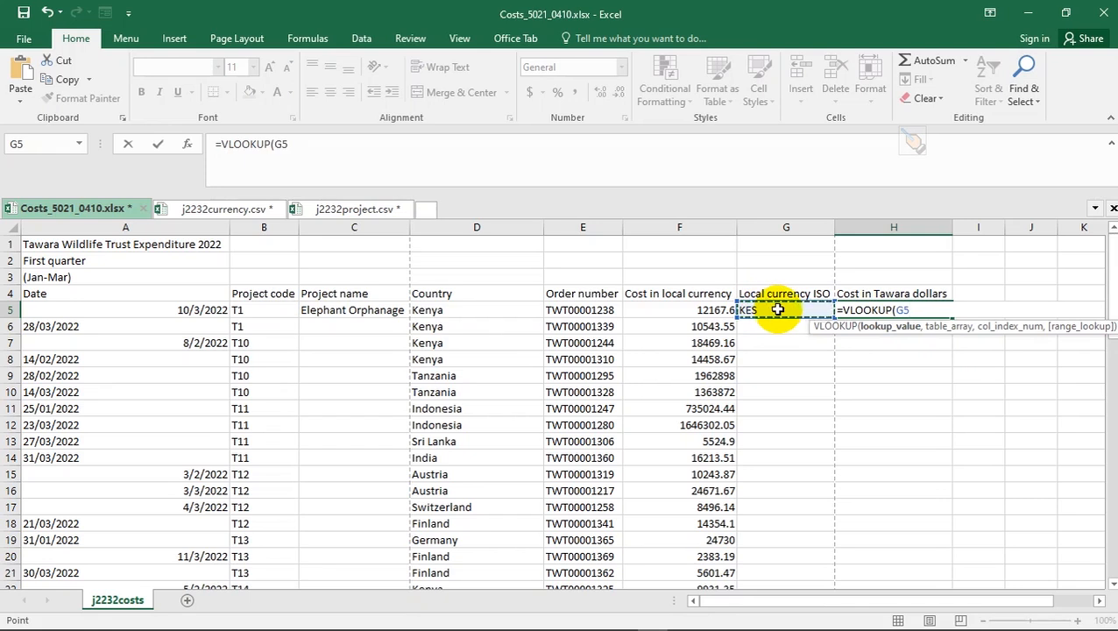
{"action": "type", "text": ","}
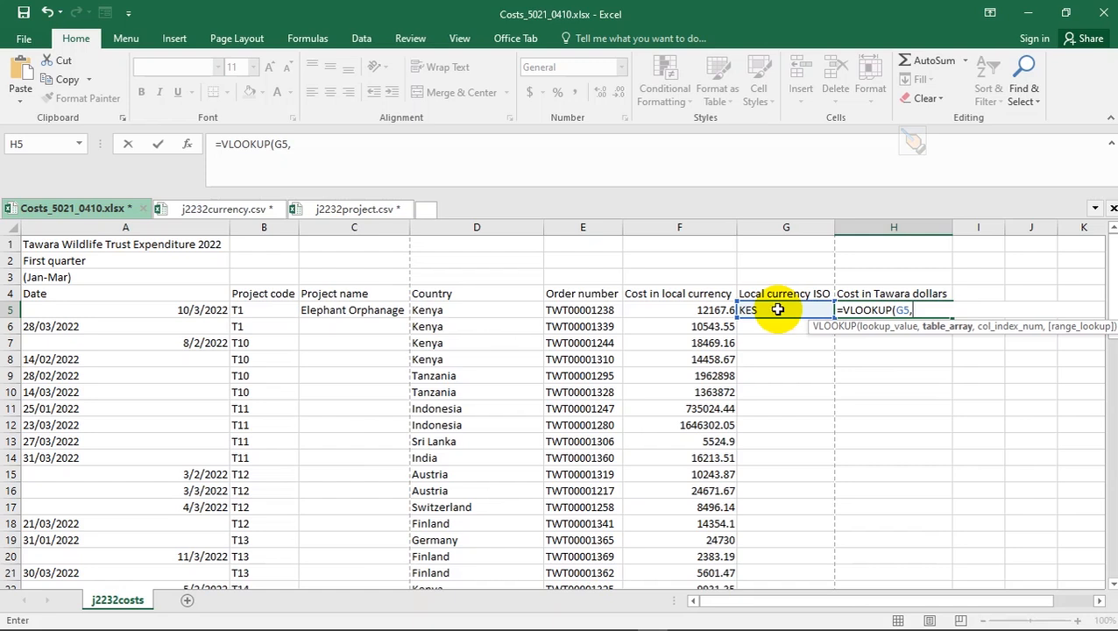
{"action": "left_click", "coordinate": [219, 209]}
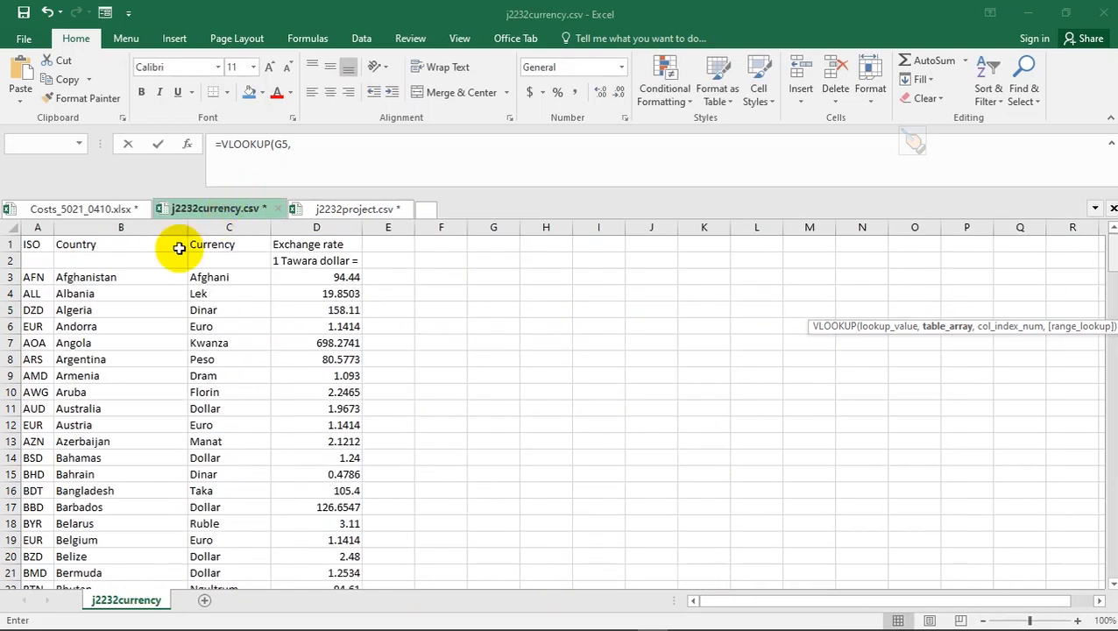
{"action": "left_click_drag", "start_coordinate": [31, 277], "coordinate": [358, 278]}
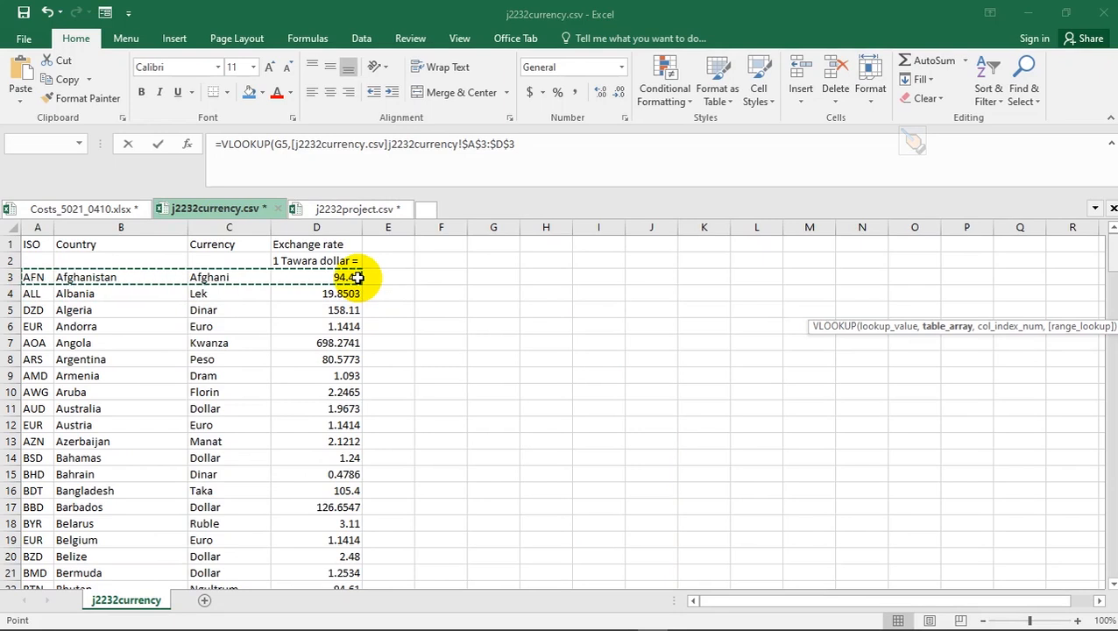
{"action": "key", "text": "ctrl+shift+Down"}
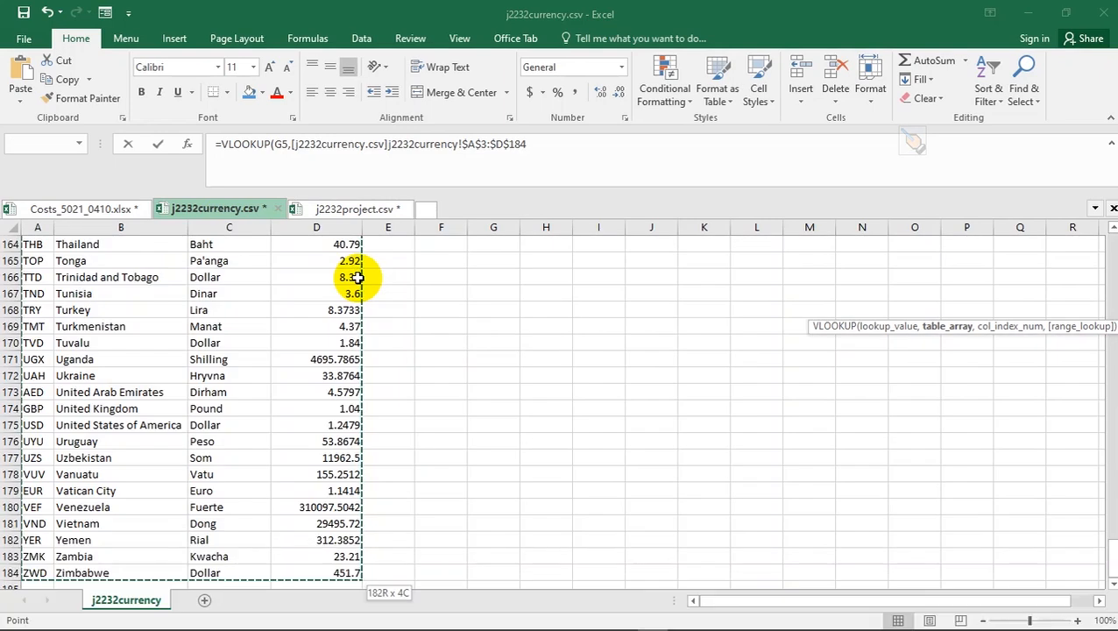
{"action": "type", "text": ","}
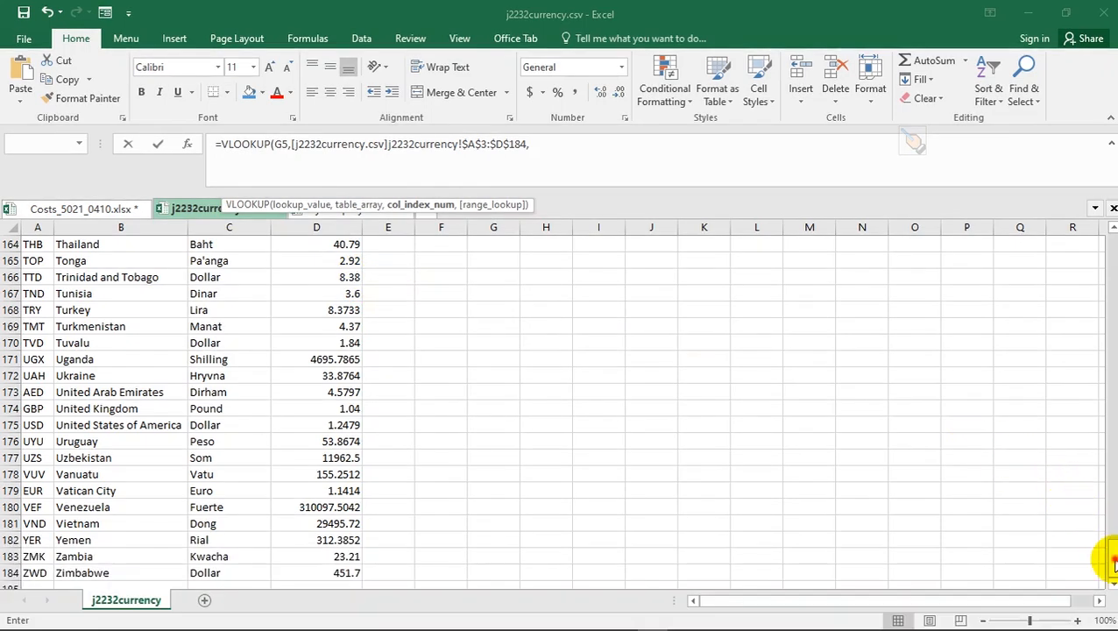
{"action": "left_click_drag", "start_coordinate": [1111, 261], "coordinate": [1111, 259]}
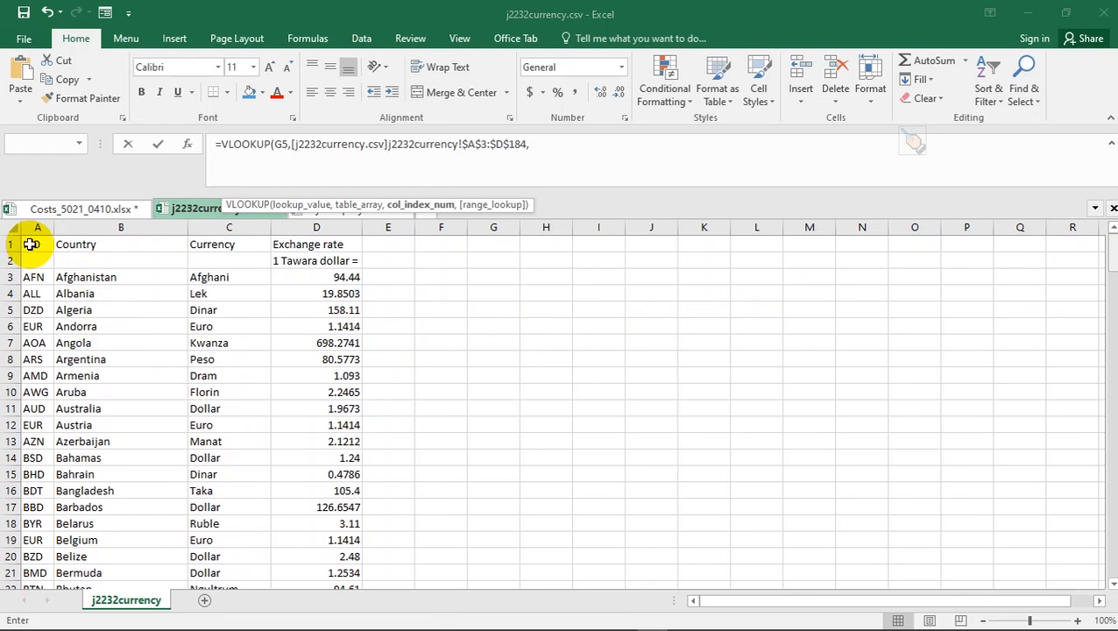
- Complete H5's VLOOKUP with column 4 and exact match 0, returning 132.21
{"action": "key", "text": "ctrl+alt+d"}
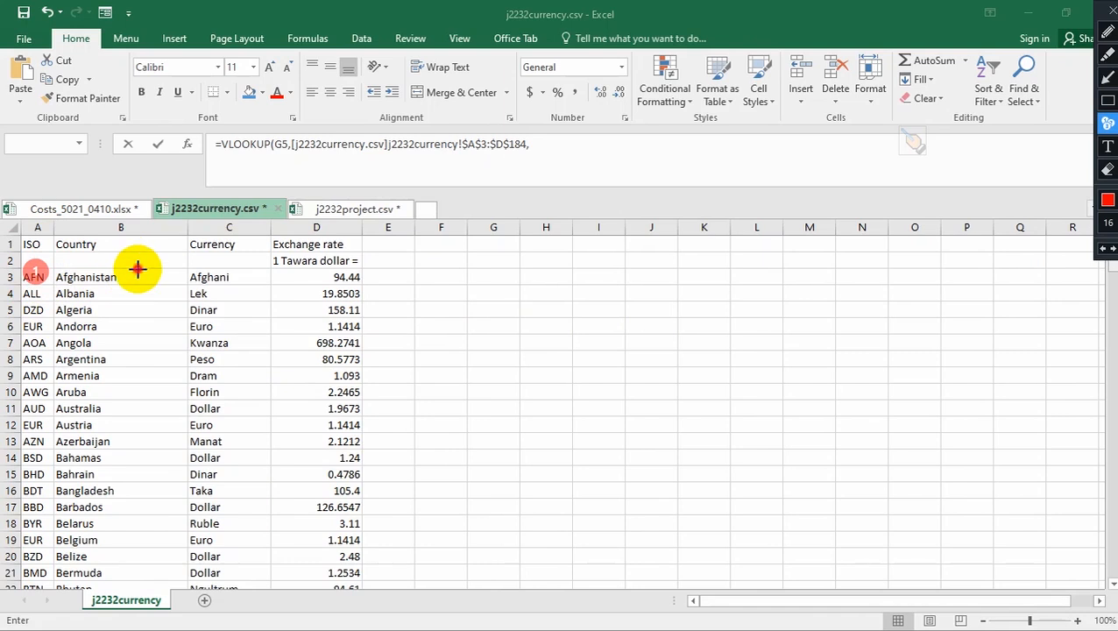
{"action": "left_click", "coordinate": [226, 272]}
{"action": "left_click", "coordinate": [315, 272]}
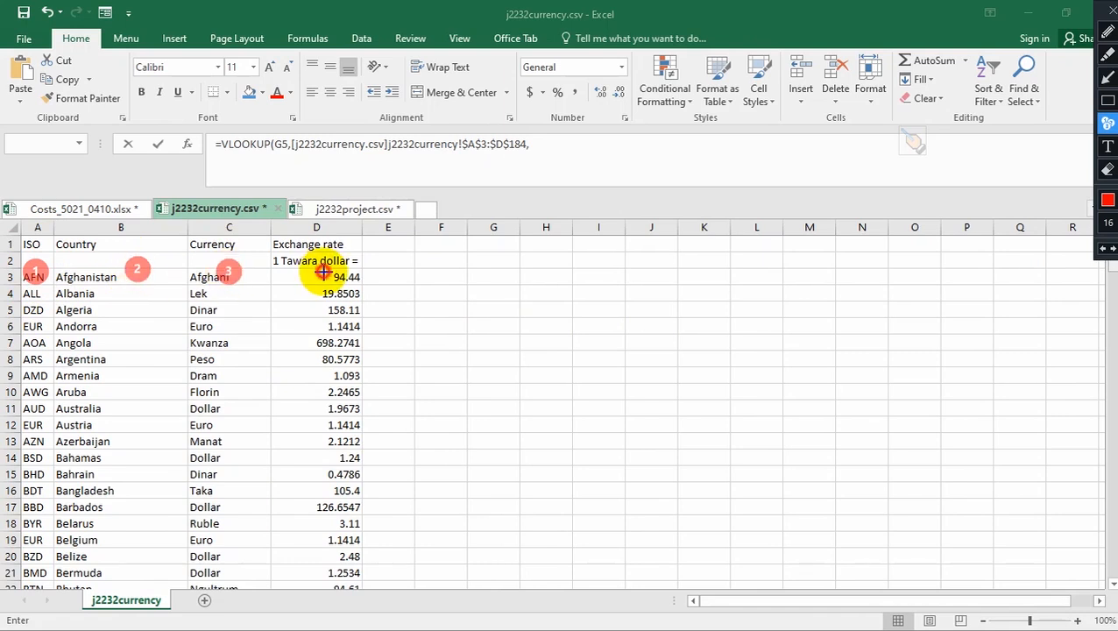
{"action": "left_click", "coordinate": [321, 273]}
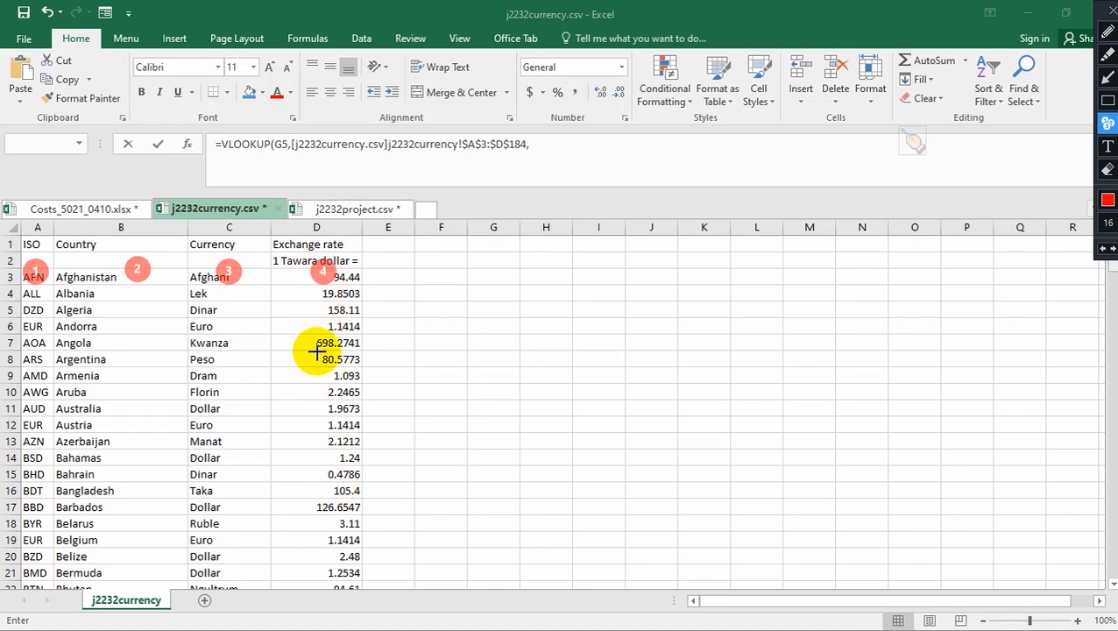
{"action": "key", "text": "Escape"}
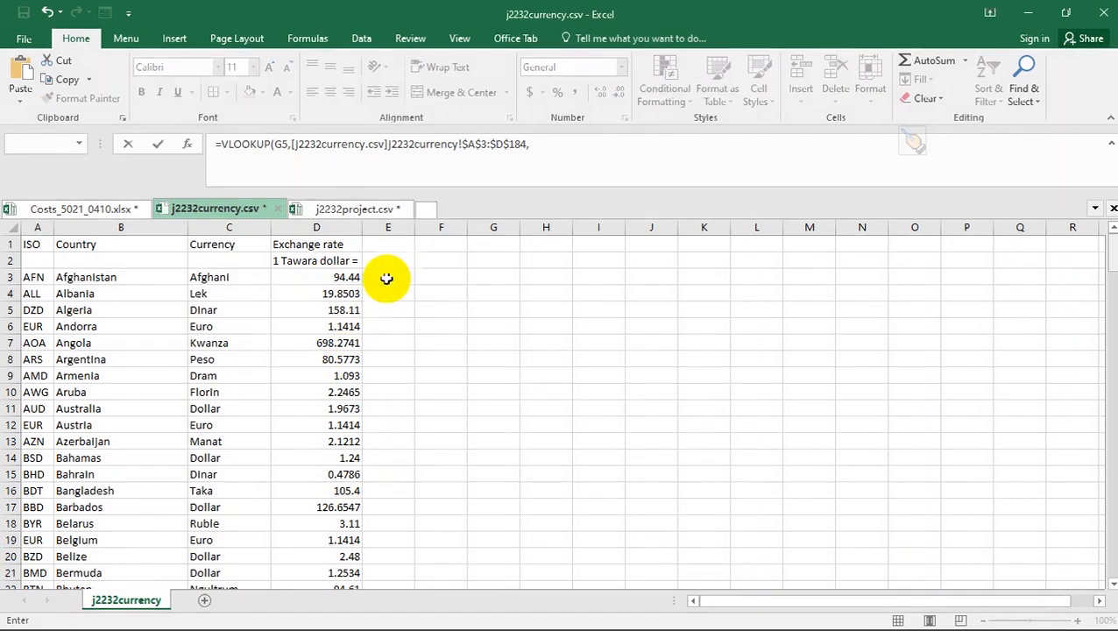
{"action": "left_click", "coordinate": [558, 144]}
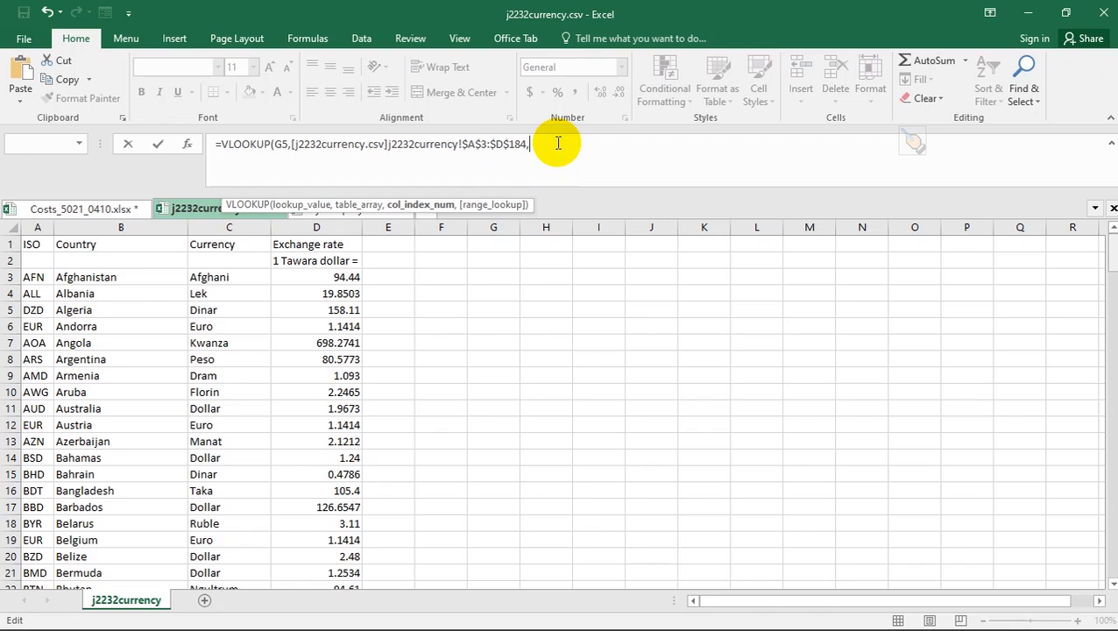
{"action": "type", "text": "4,"}
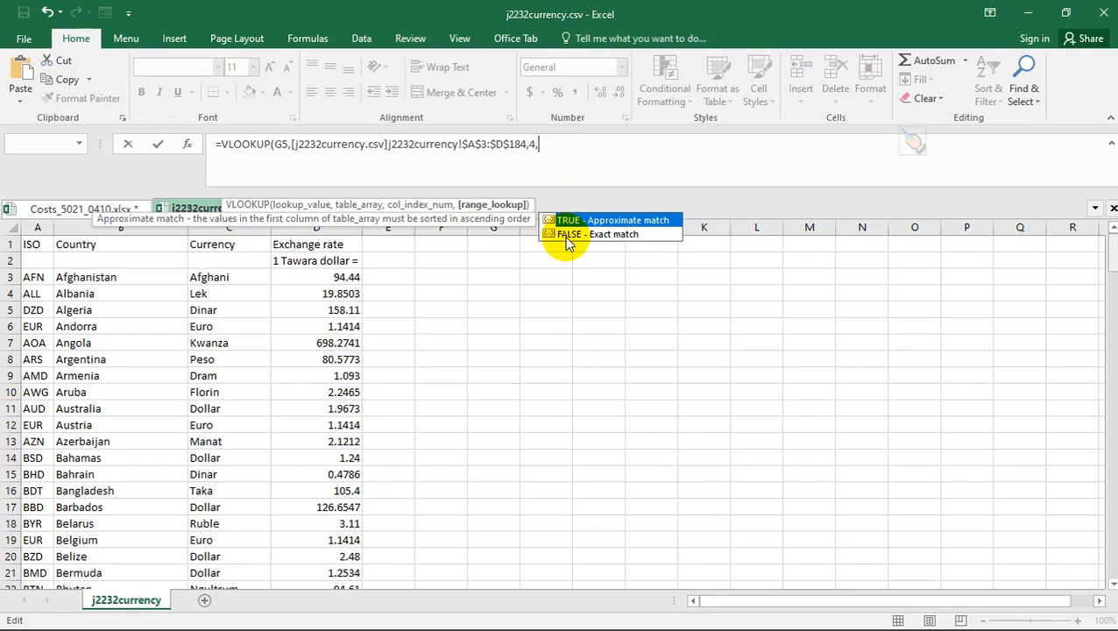
{"action": "type", "text": "0"}
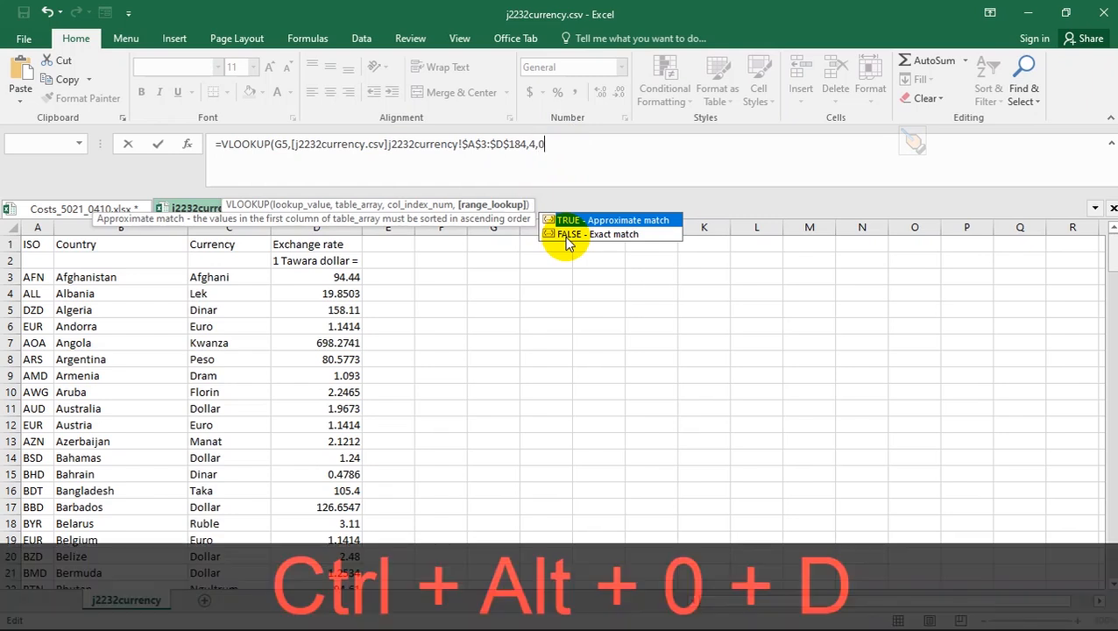
{"action": "type", "text": ")"}
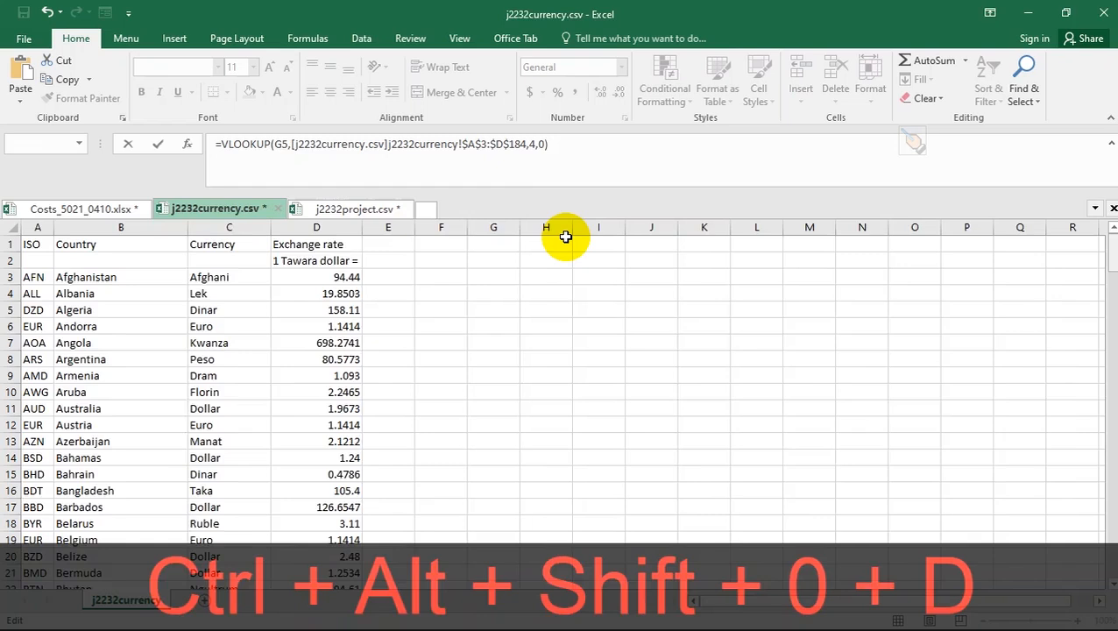
{"action": "key", "text": "Return"}
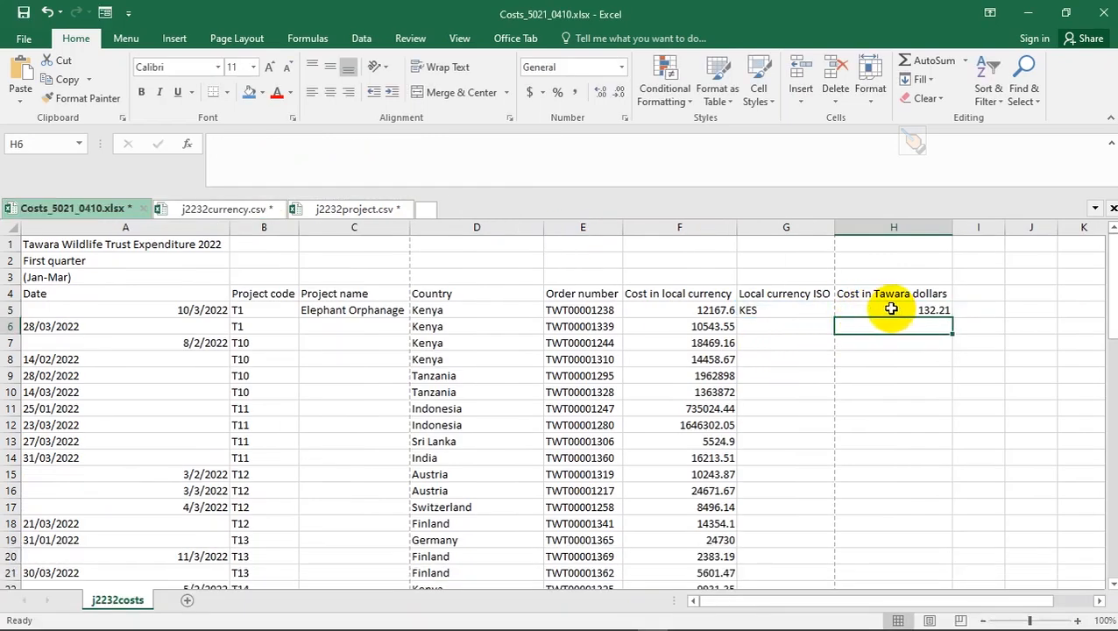
{"action": "left_click", "coordinate": [889, 307]}
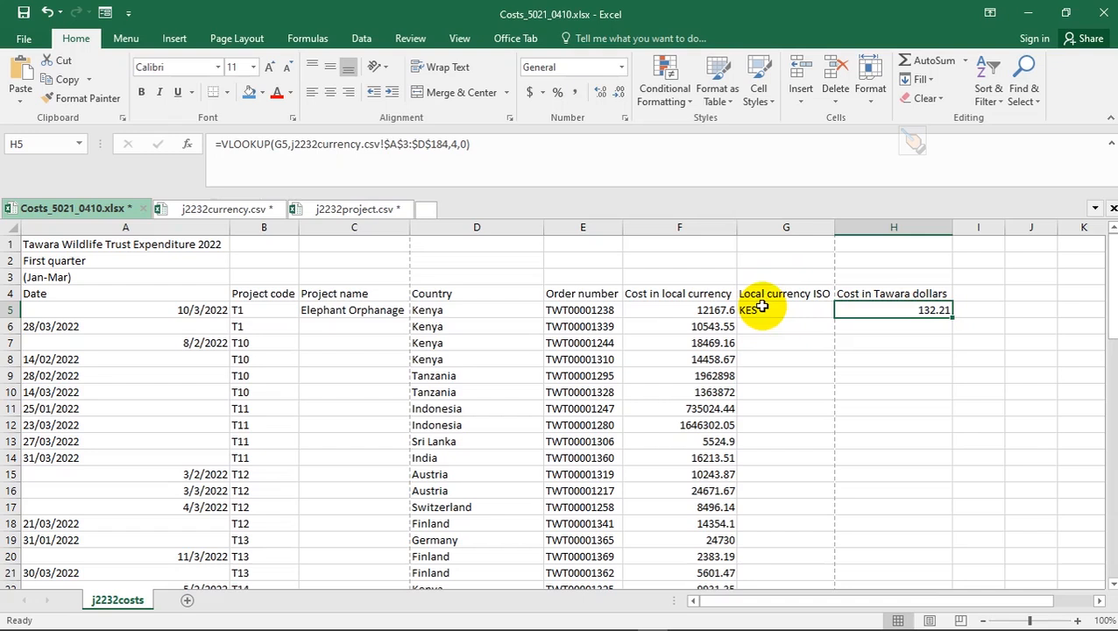
{"action": "key", "text": "alt+Tab"}
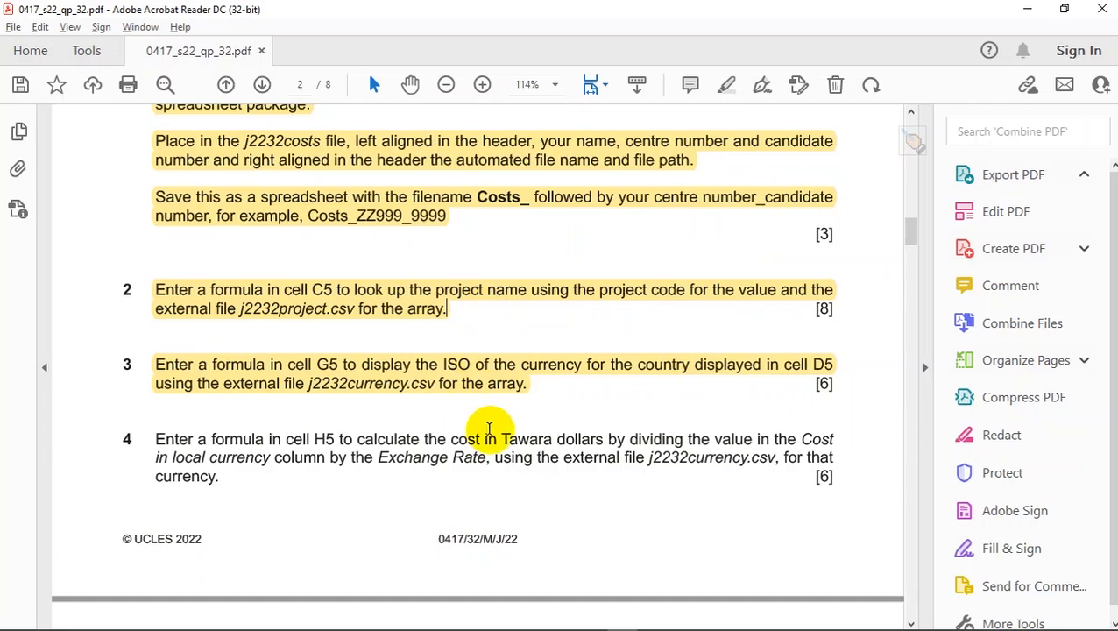
- Highlight question 4 in yellow in the exam PDF and return to the Costs workbook
{"action": "scroll", "coordinate": [489, 430], "scroll_direction": "down", "scroll_amount": 5}
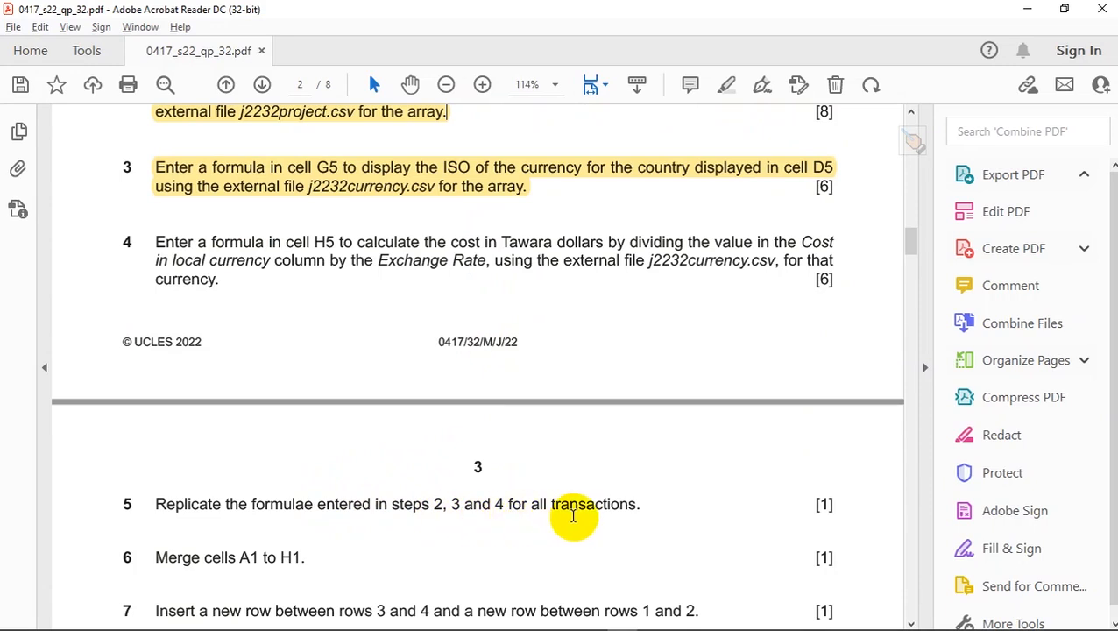
{"action": "key", "text": "ctrl+alt+d"}
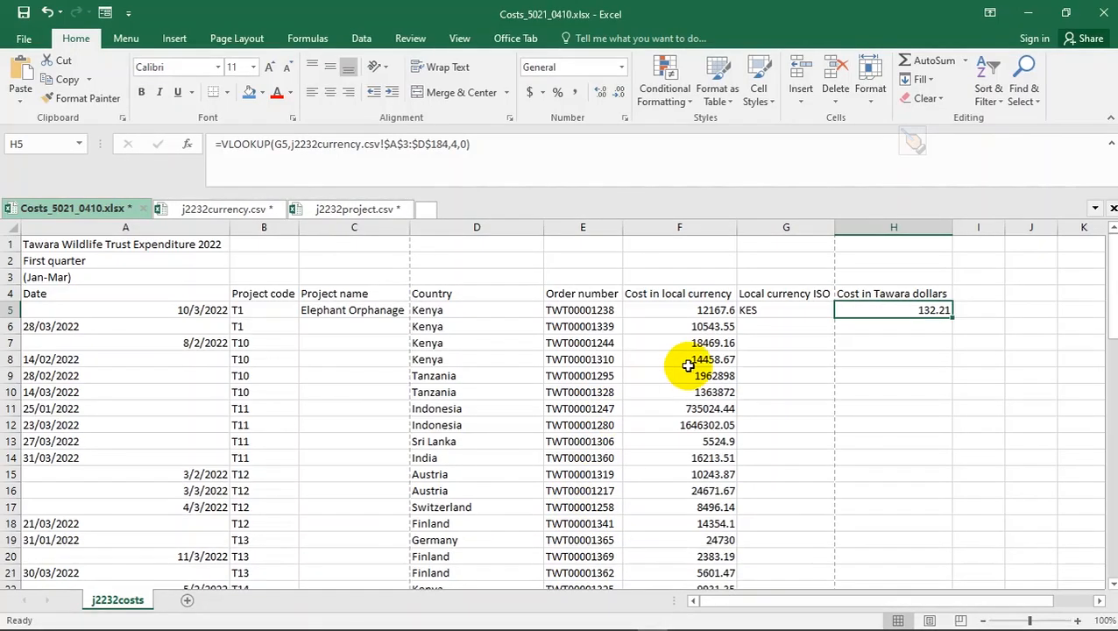
{"action": "key", "text": "ctrl+alt+d"}
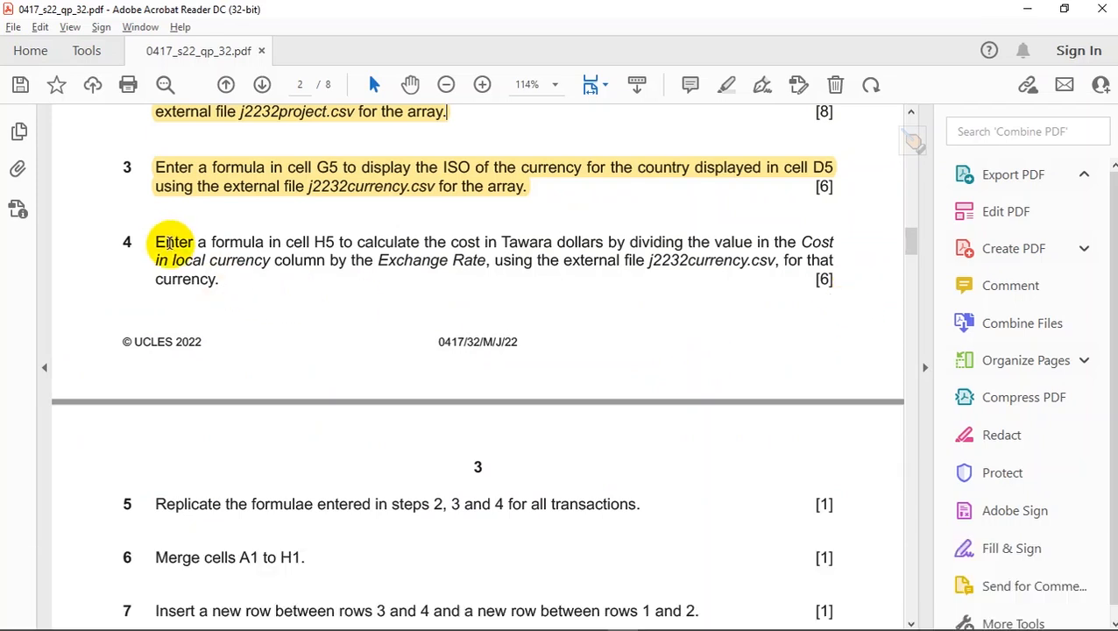
{"action": "left_click_drag", "start_coordinate": [155, 242], "coordinate": [232, 283]}
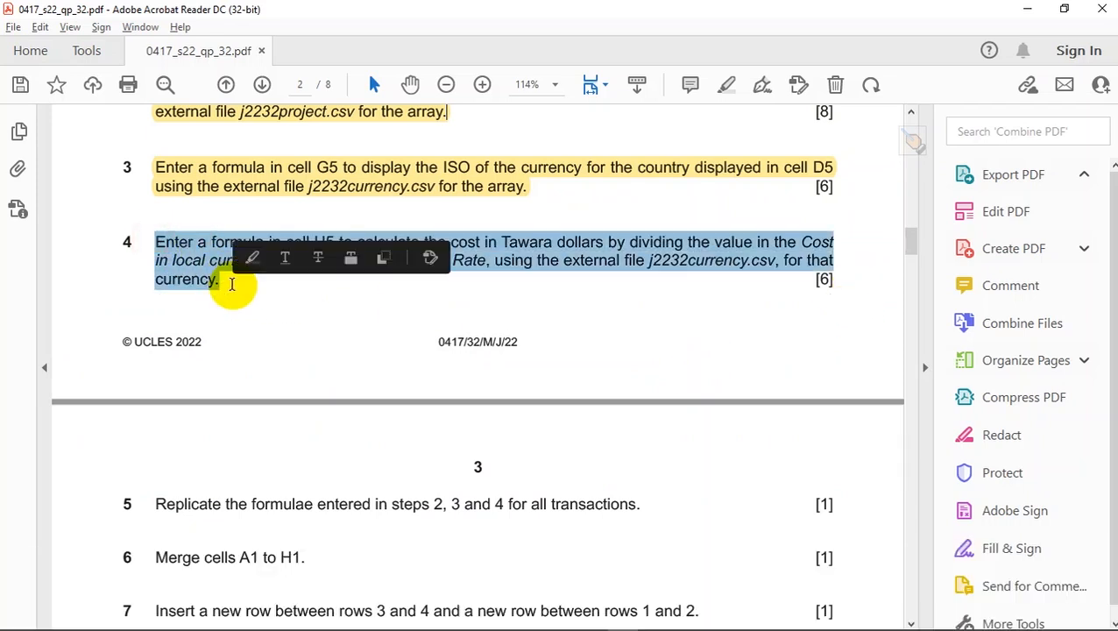
{"action": "left_click", "coordinate": [251, 257]}
{"action": "key", "text": "ctrl+alt+d"}
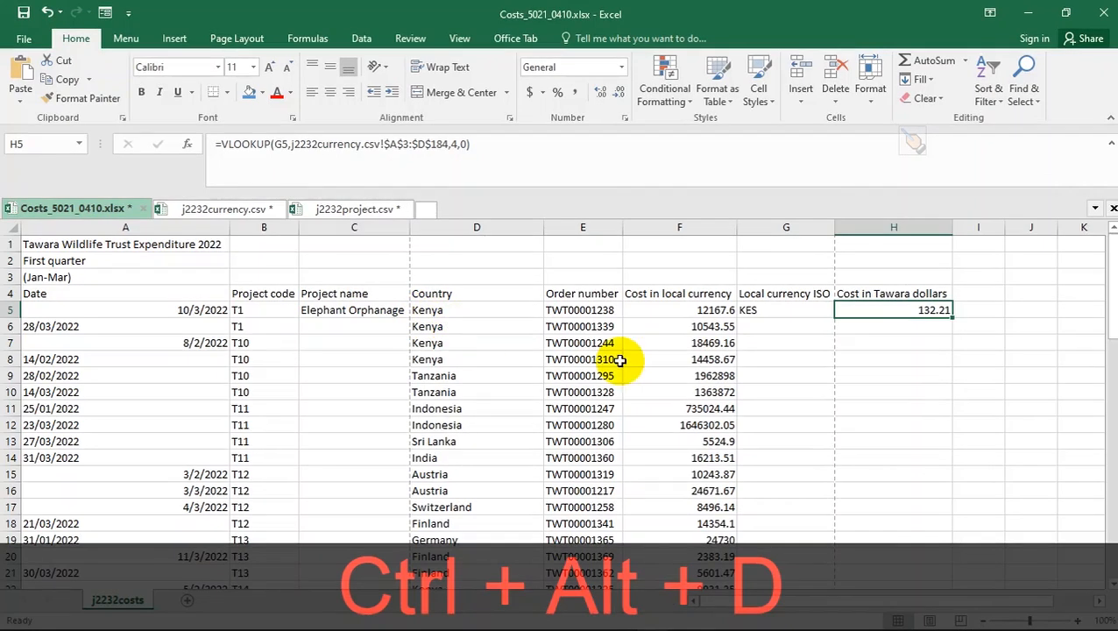
- Fill C5's project-name formula down all transaction rows in column C
{"action": "left_click", "coordinate": [389, 308]}
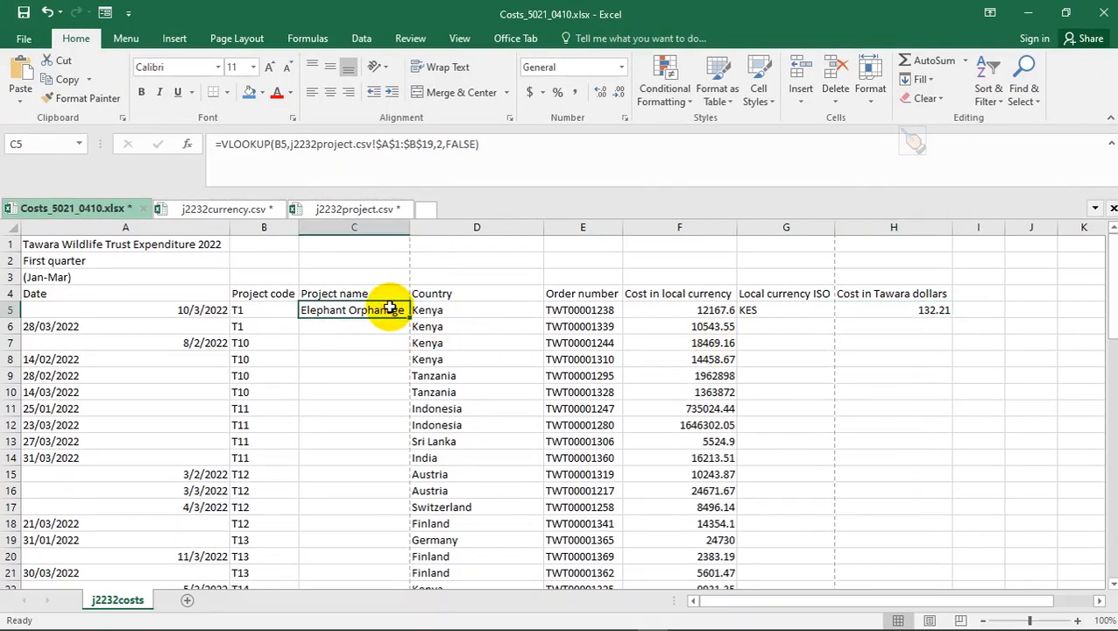
{"action": "double_click", "coordinate": [408, 320]}
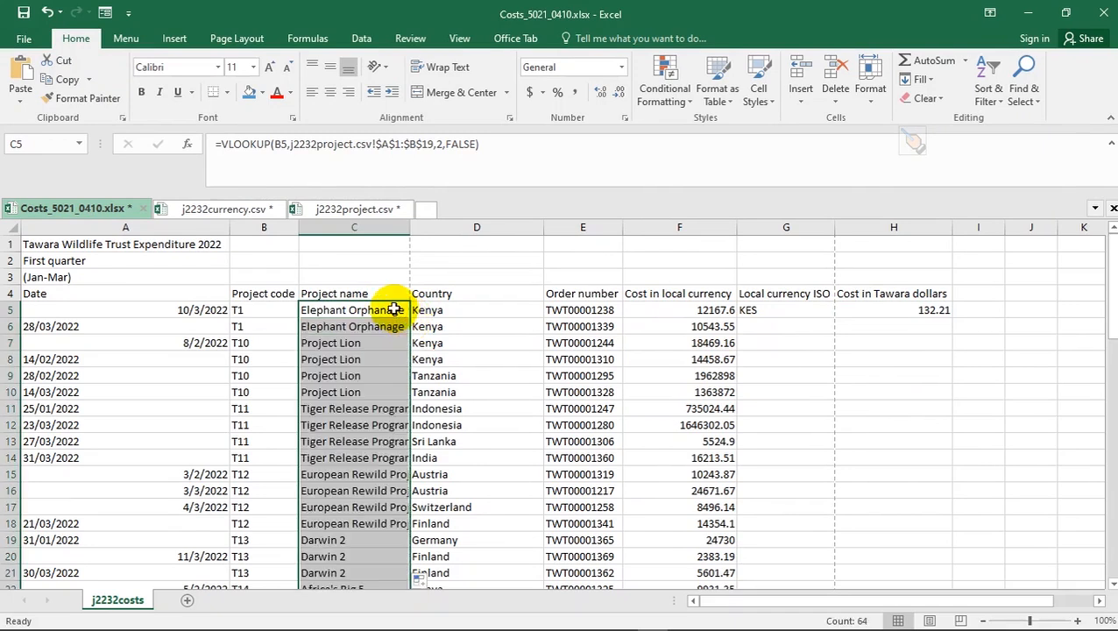
{"action": "key", "text": "ctrl+z"}
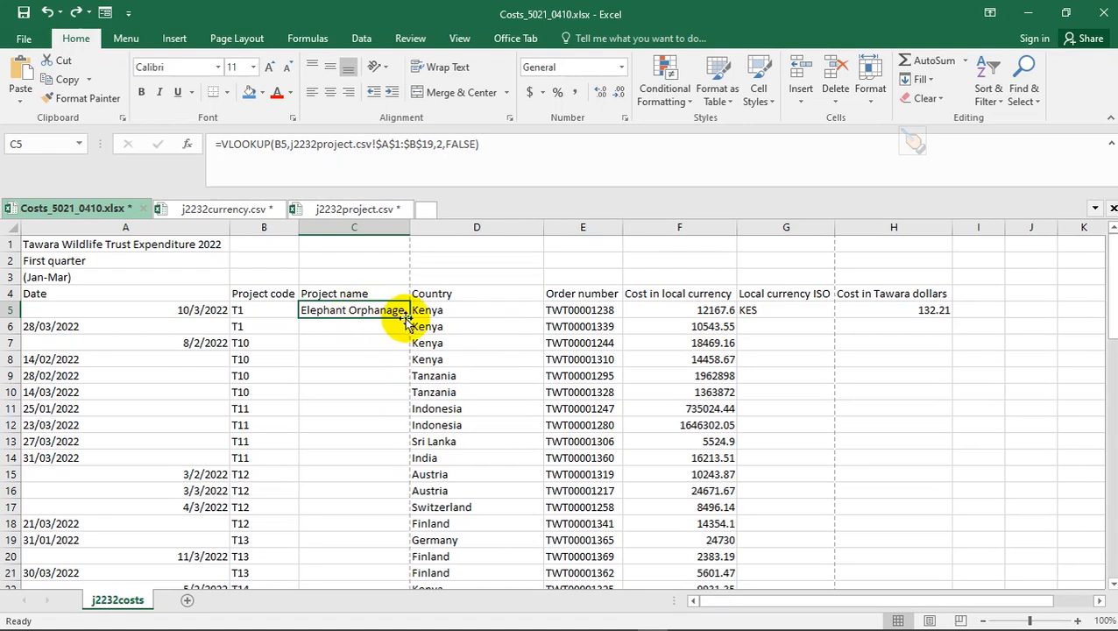
{"action": "left_click_drag", "start_coordinate": [409, 315], "coordinate": [398, 396]}
{"action": "key", "text": "ctrl+d"}
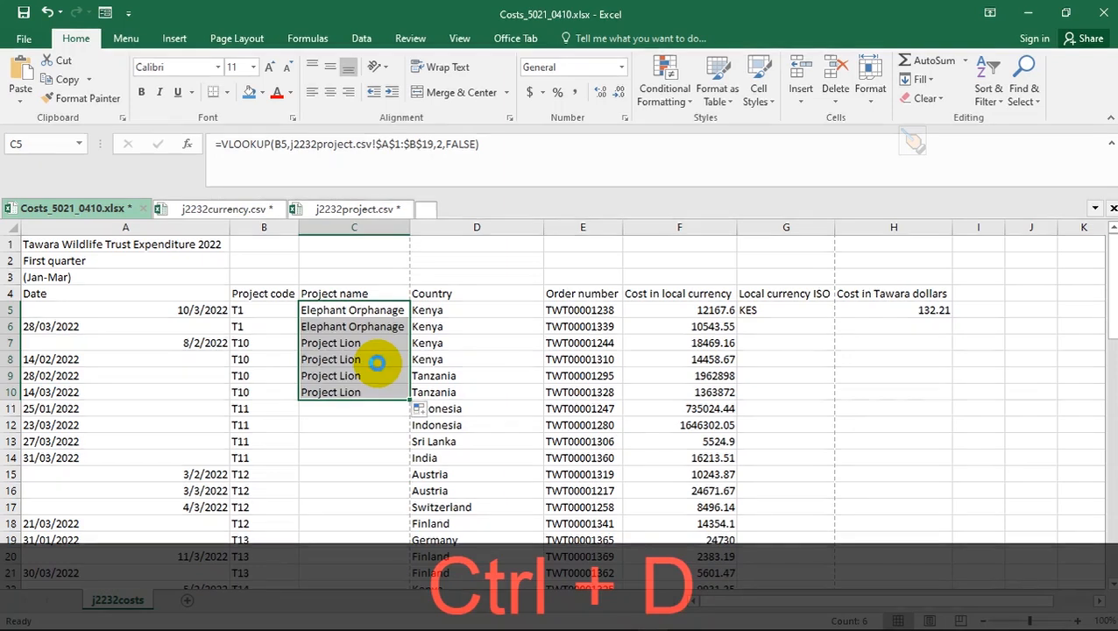
{"action": "key", "text": "ctrl+z"}
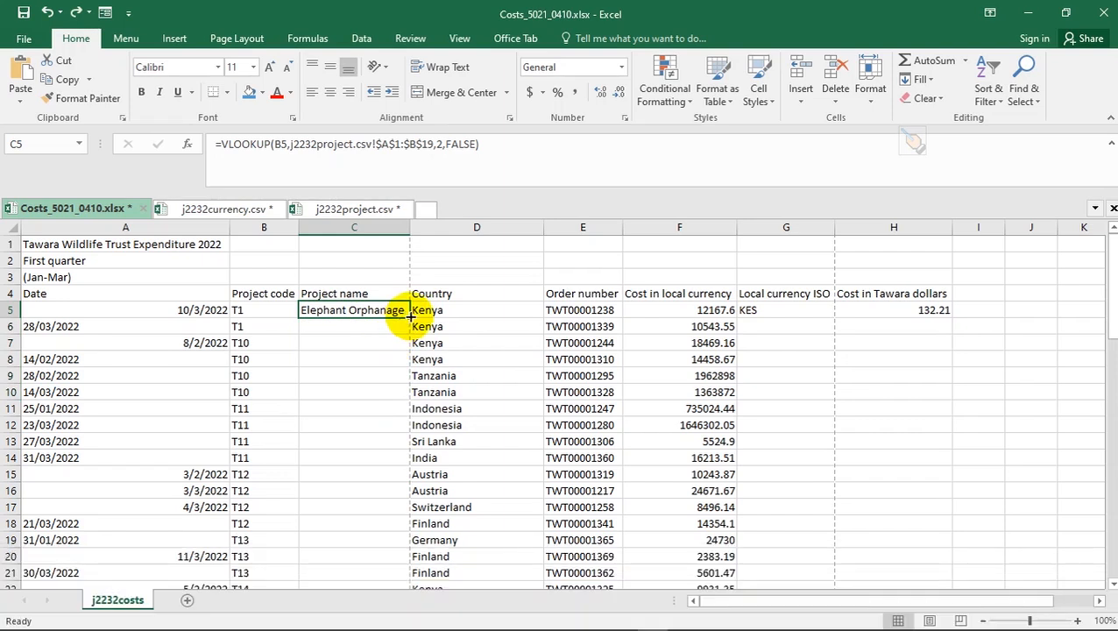
{"action": "double_click", "coordinate": [409, 316]}
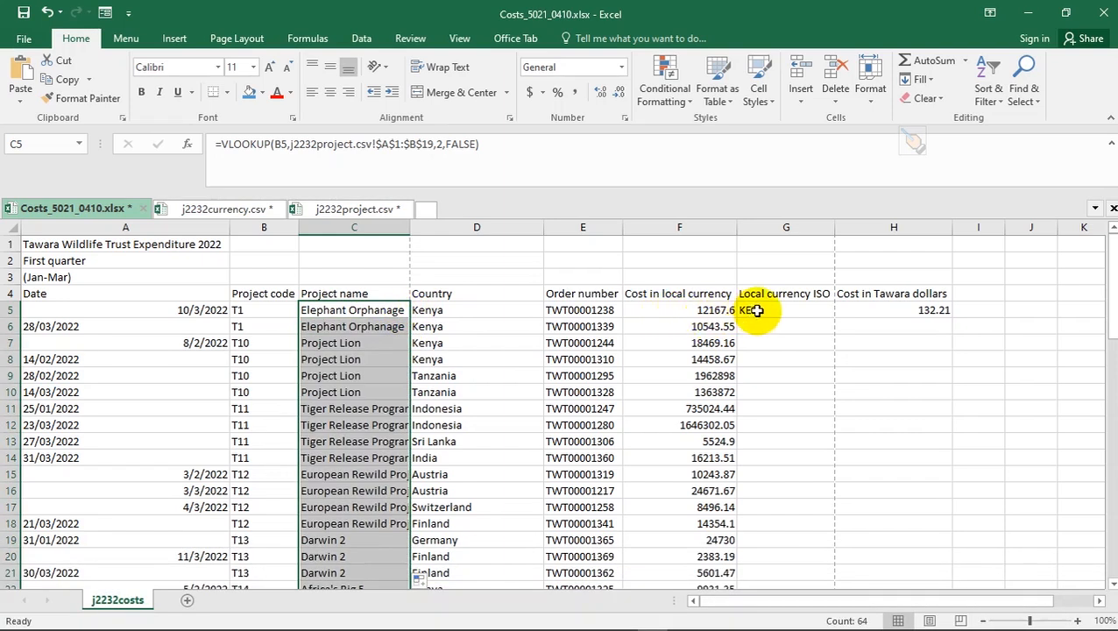
- Fill the G5 currency-code and H5 exchange-rate formulas down columns G and H
{"action": "left_click", "coordinate": [790, 311]}
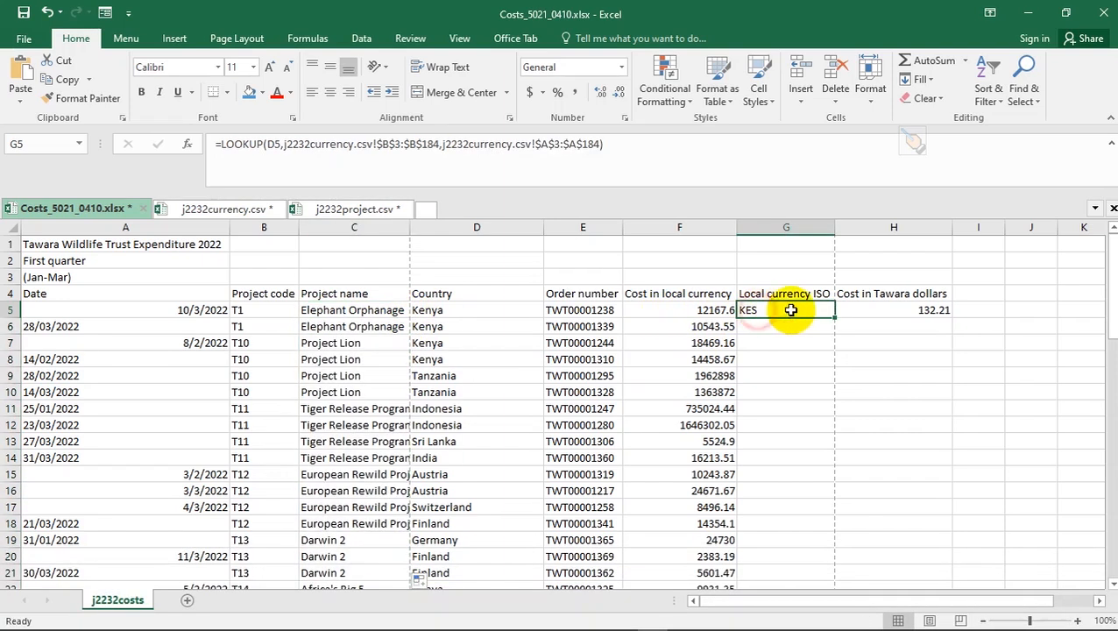
{"action": "double_click", "coordinate": [835, 318]}
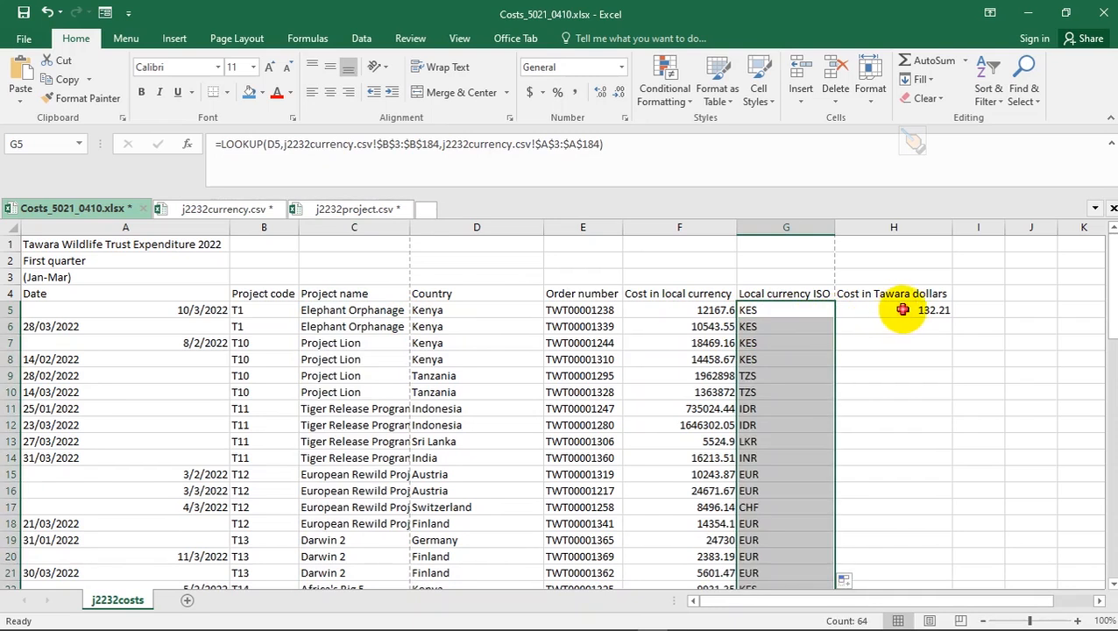
{"action": "left_click", "coordinate": [934, 310]}
{"action": "double_click", "coordinate": [951, 316]}
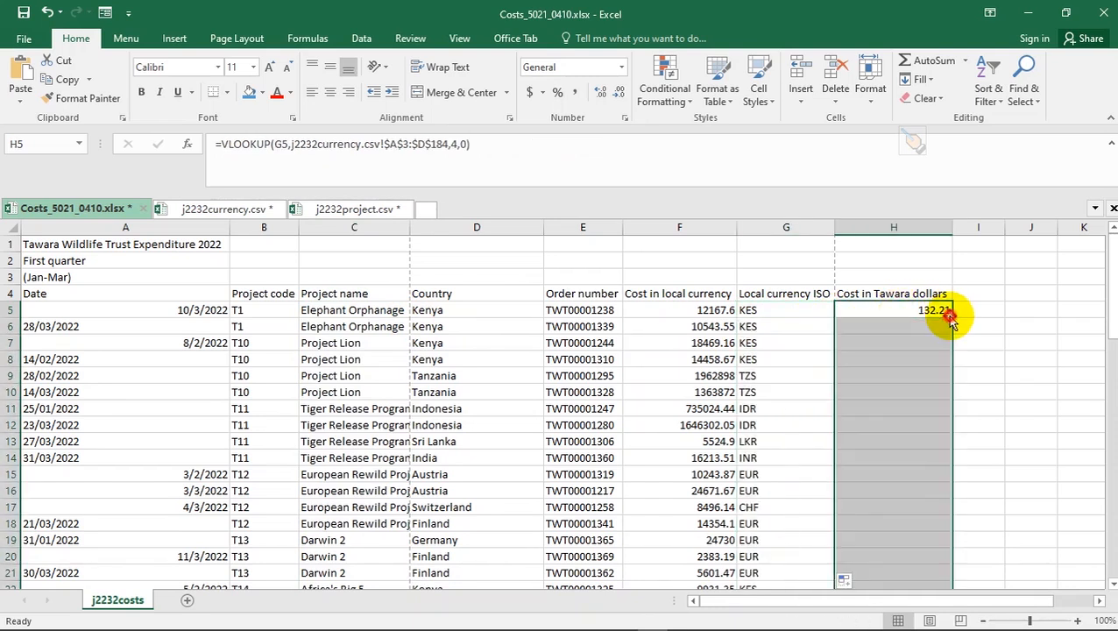
{"action": "left_click", "coordinate": [903, 375]}
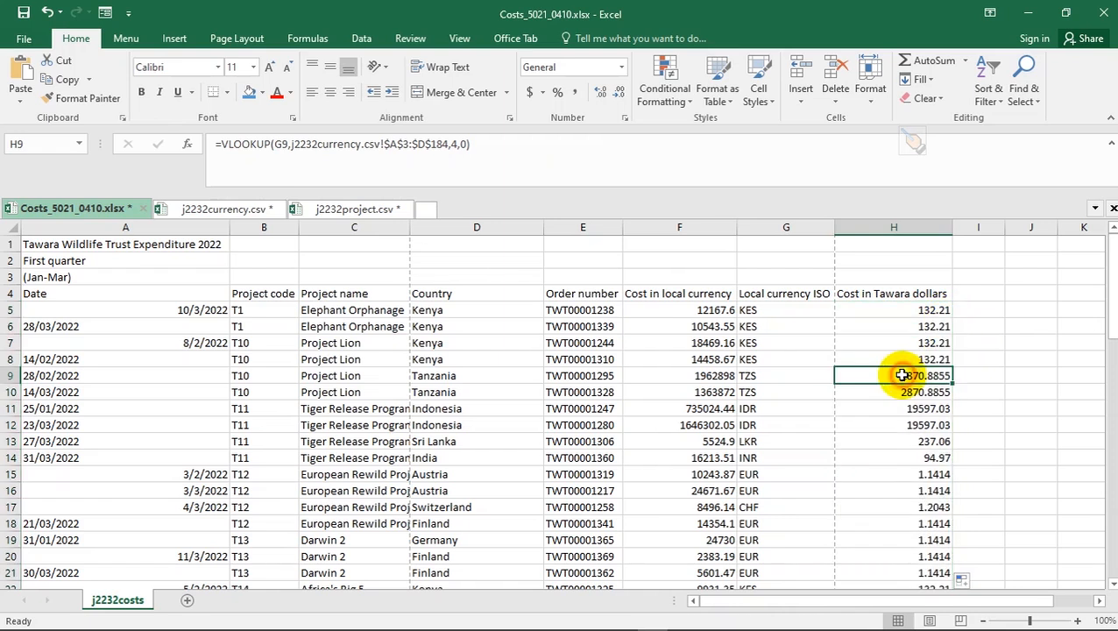
{"action": "left_click", "coordinate": [917, 312]}
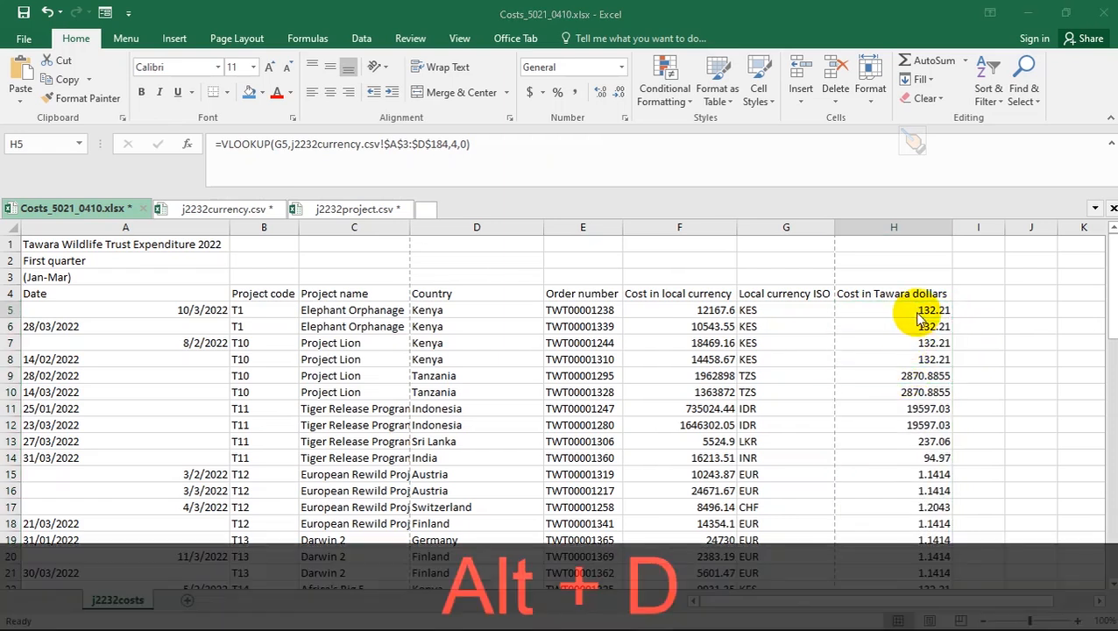
- Merge and centre the title across A1:H1
{"action": "key", "text": "alt+Tab"}
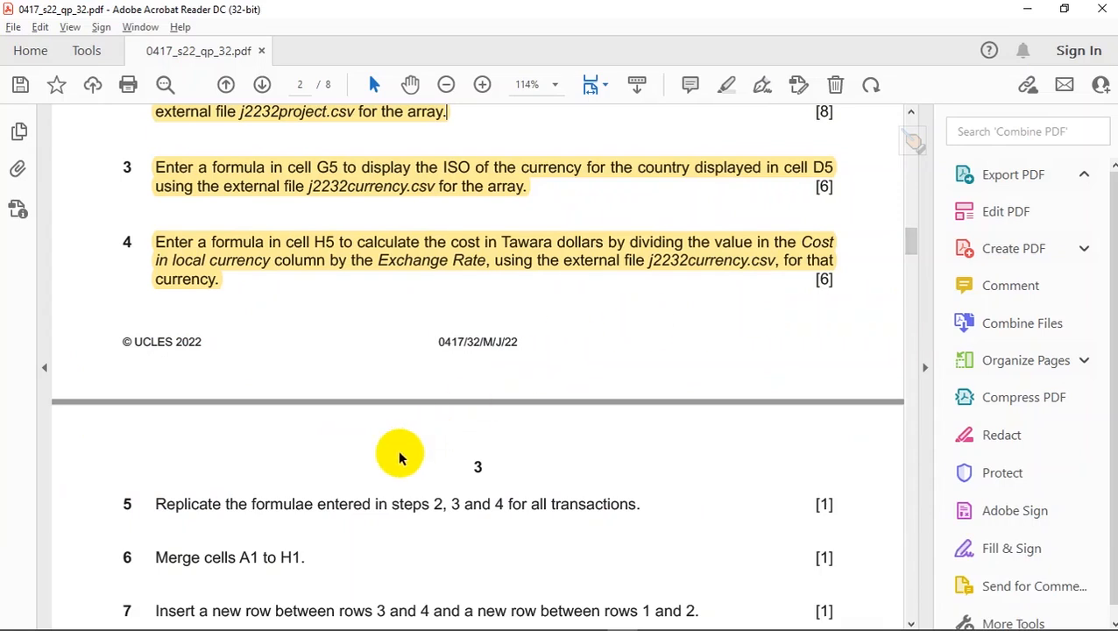
{"action": "scroll", "coordinate": [394, 455], "scroll_direction": "down", "scroll_amount": 1}
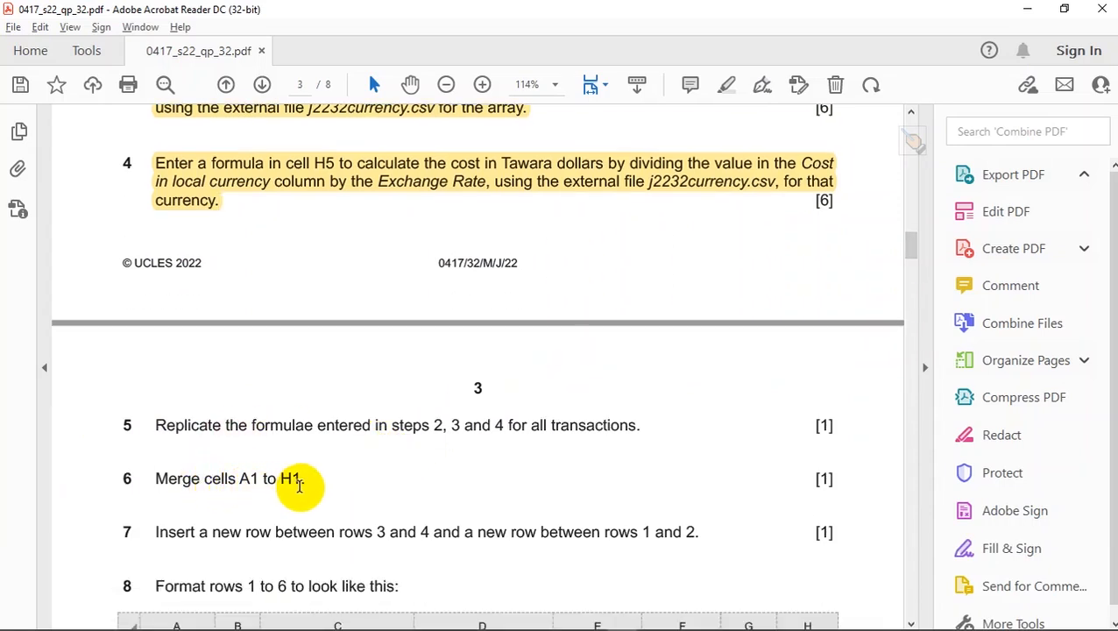
{"action": "key", "text": "alt+Tab"}
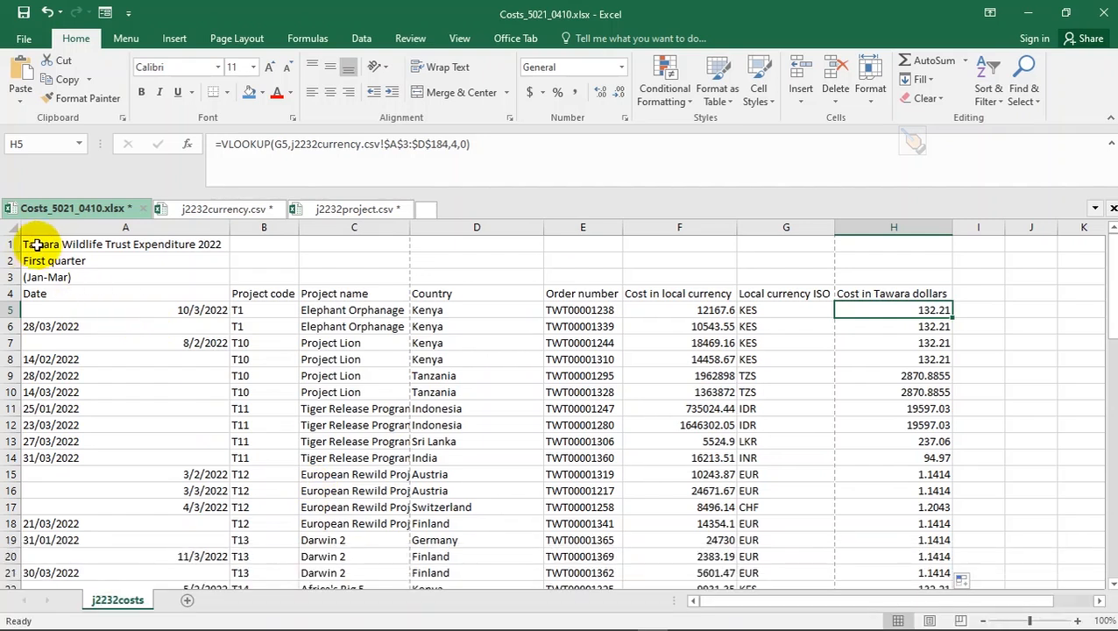
{"action": "left_click", "coordinate": [44, 246]}
{"action": "left_click_drag", "start_coordinate": [371, 248], "coordinate": [865, 250]}
{"action": "left_click", "coordinate": [461, 92]}
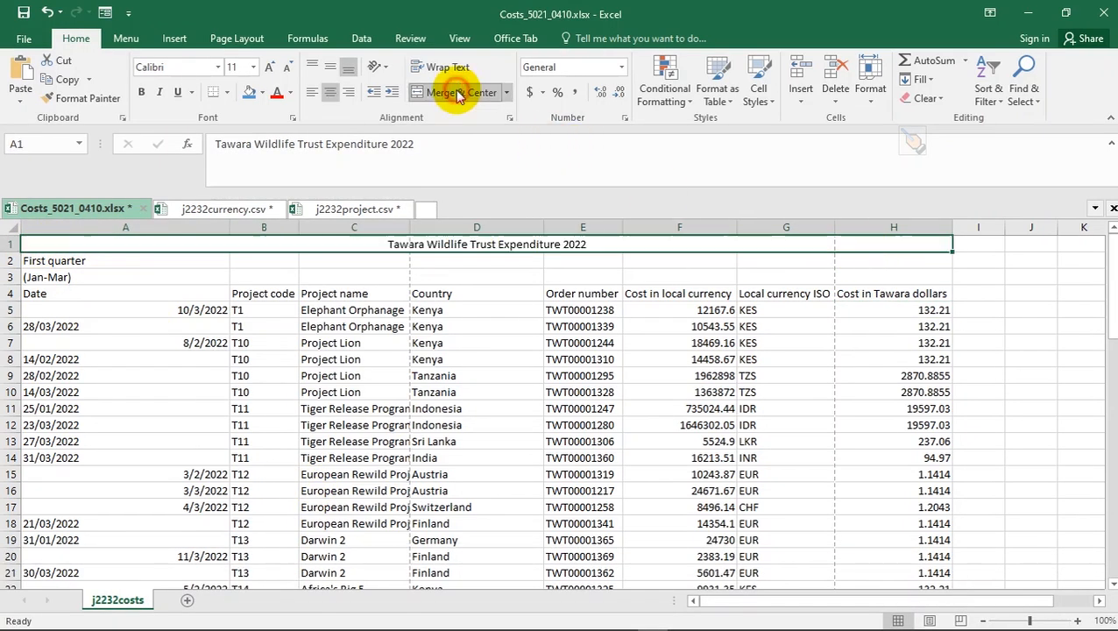
{"action": "key", "text": "alt+d"}
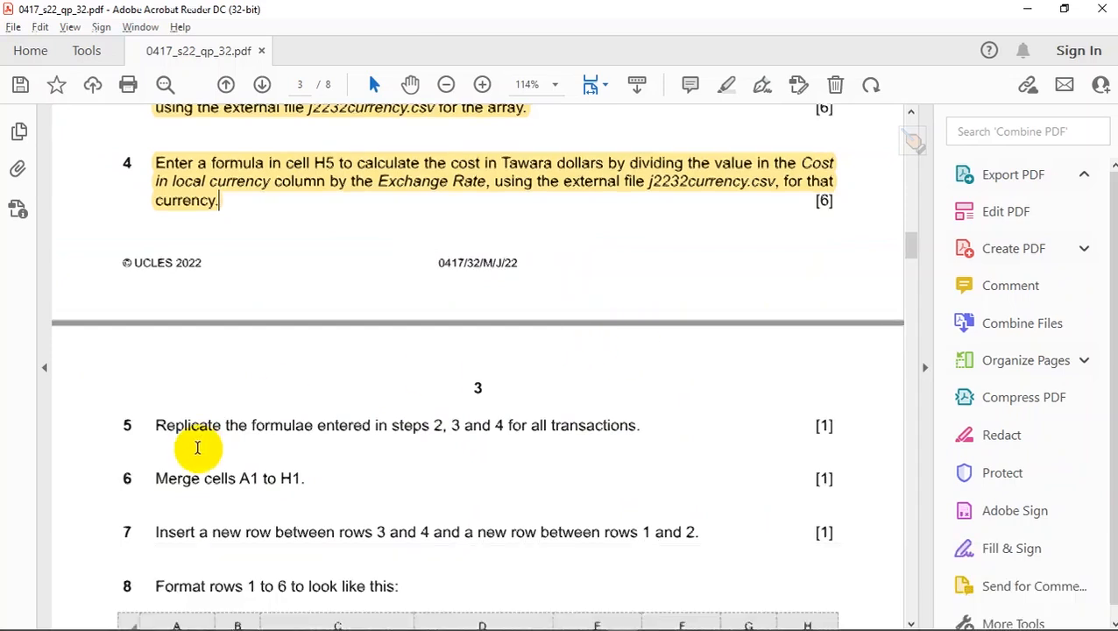
{"action": "scroll", "coordinate": [195, 449], "scroll_direction": "down", "scroll_amount": 2}
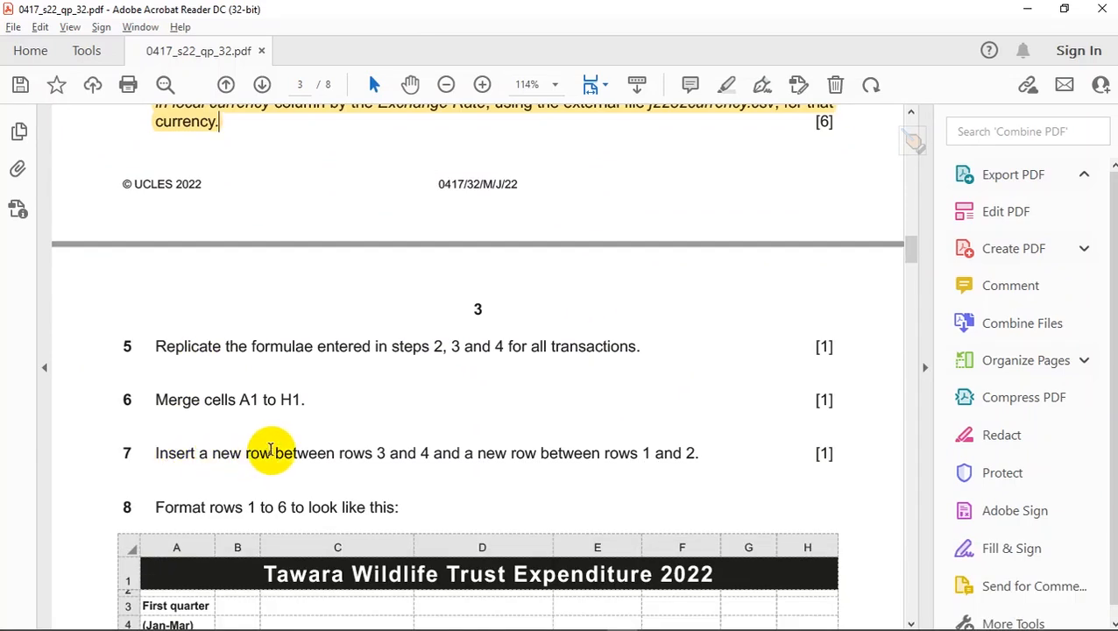
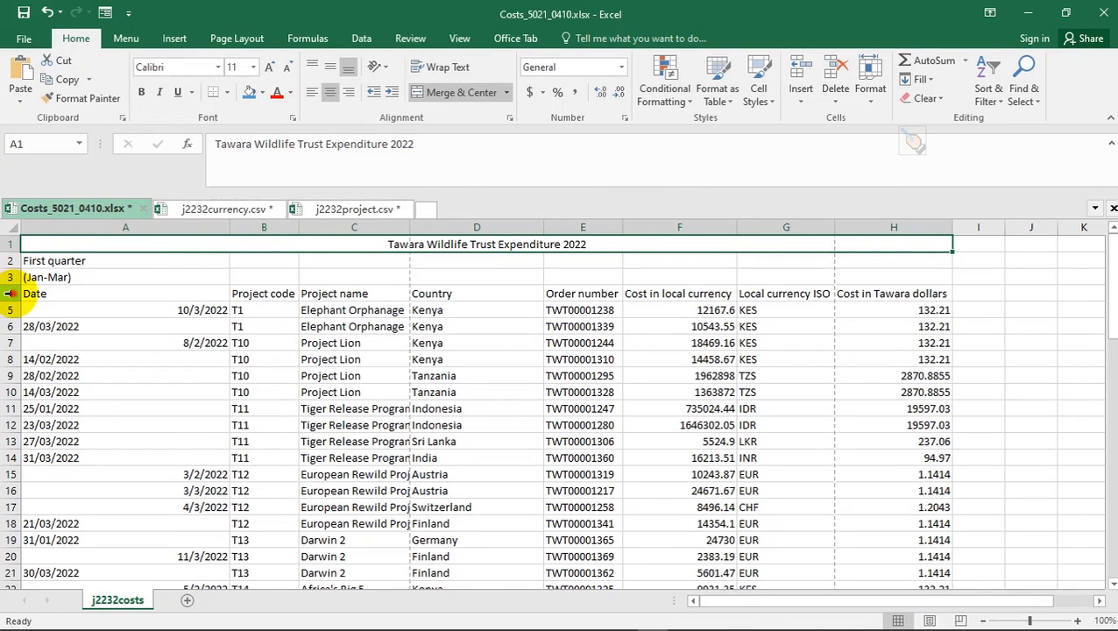
- Insert a blank row 4 above the Date headings, then bring up the exam paper PDF
{"action": "left_click", "coordinate": [9, 294]}
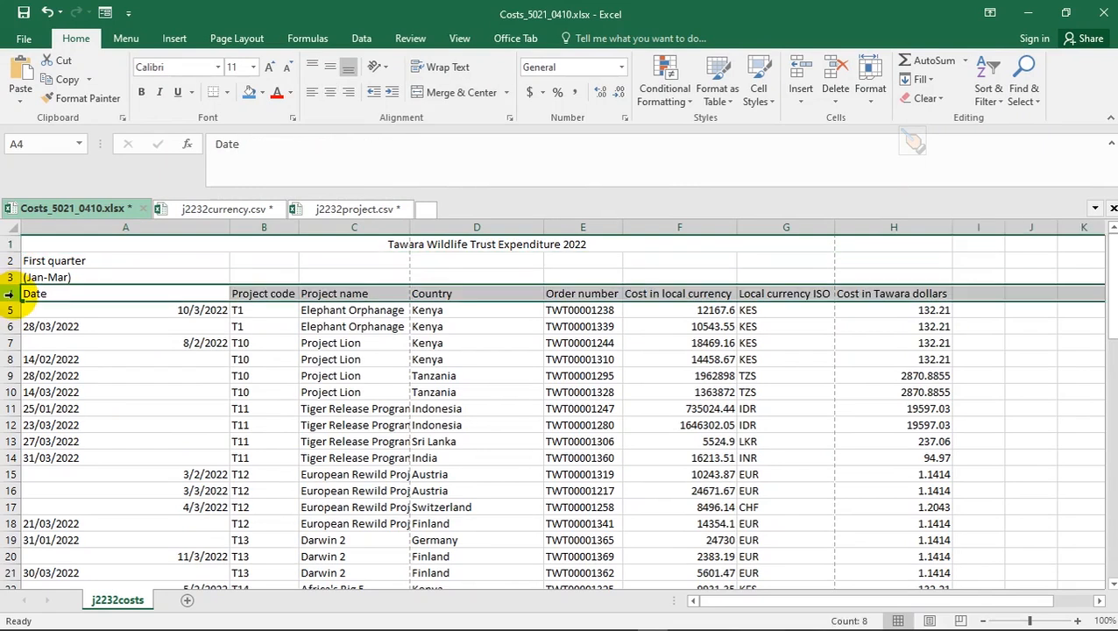
{"action": "right_click", "coordinate": [9, 294]}
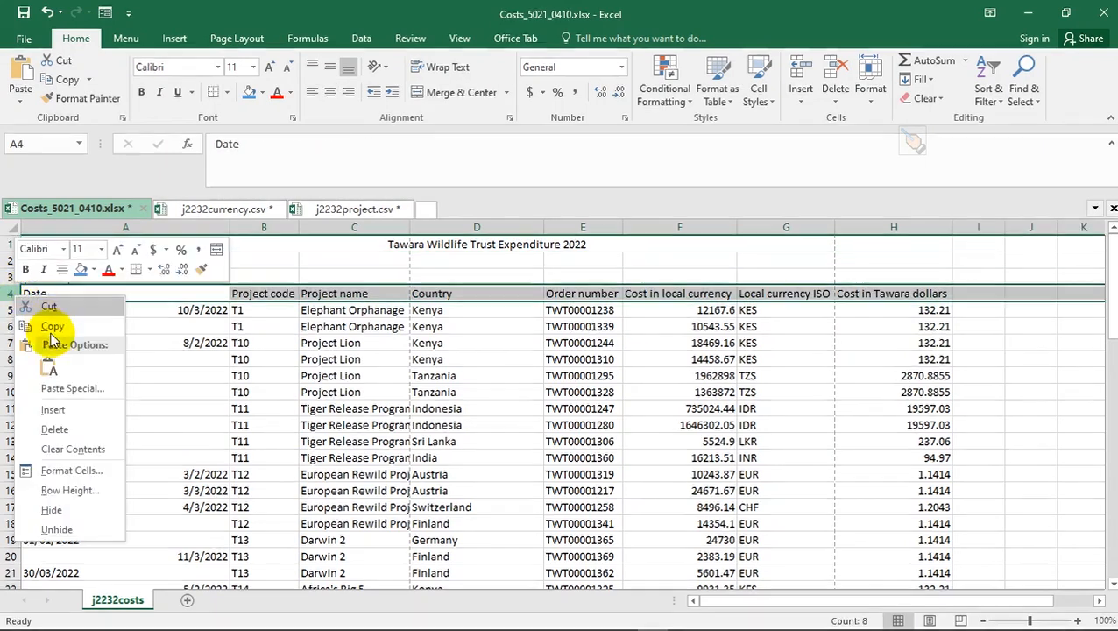
{"action": "left_click", "coordinate": [54, 409]}
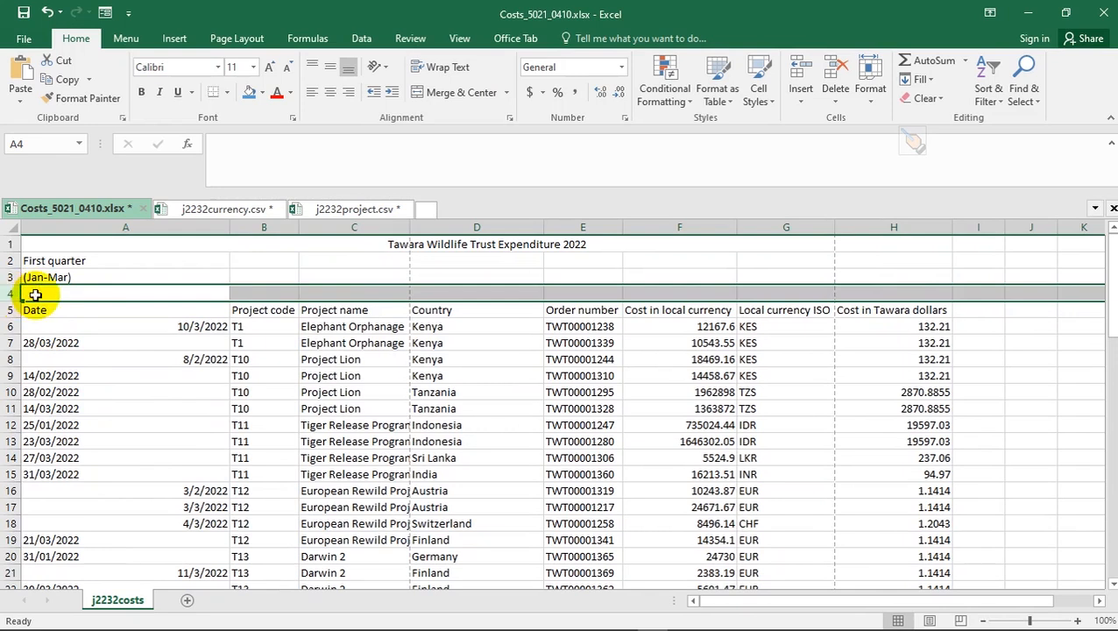
{"action": "key", "text": "alt+Tab"}
{"action": "scroll", "coordinate": [490, 403], "scroll_direction": "down", "scroll_amount": 1}
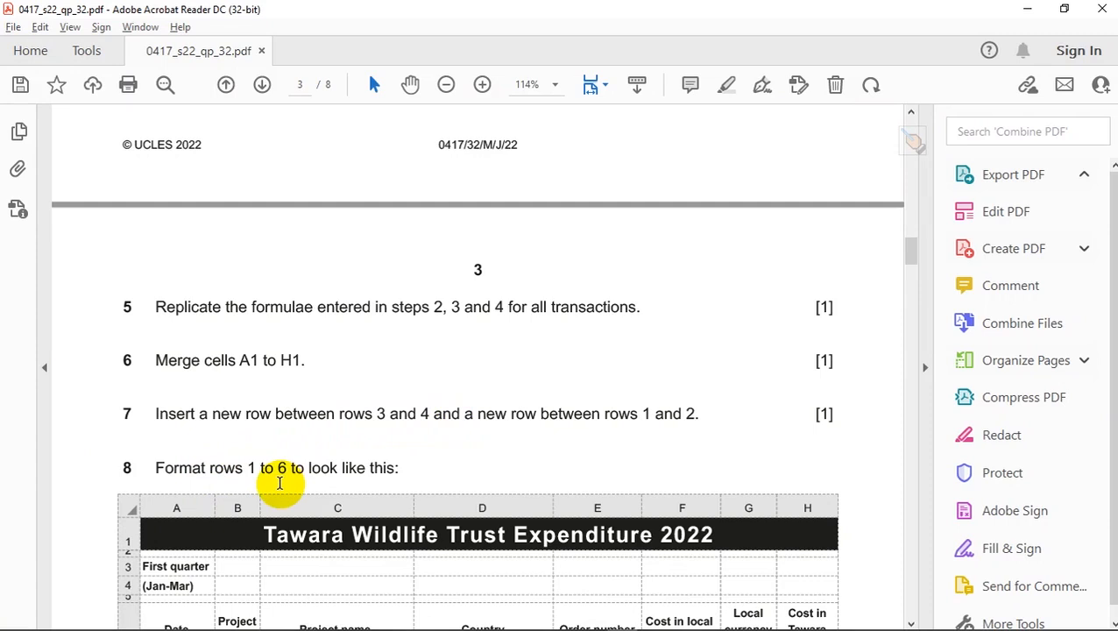
- Scroll through the exam PDF to reread the Task 2 spreadsheet instructions, then return to Excel
{"action": "scroll", "coordinate": [425, 460], "scroll_direction": "down", "scroll_amount": 3}
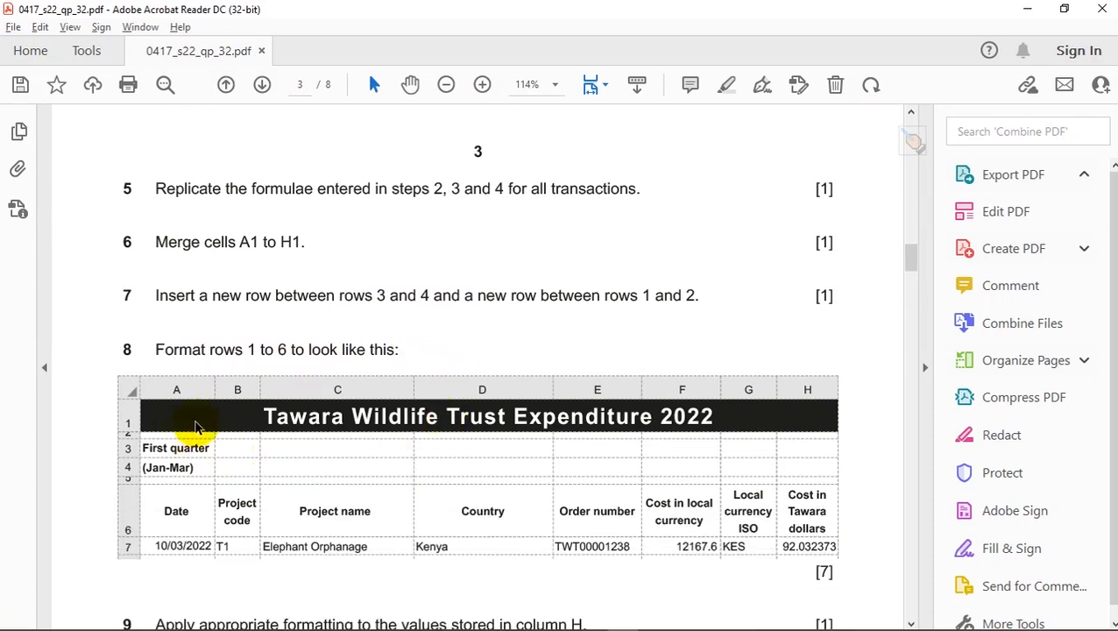
{"action": "scroll", "coordinate": [293, 416], "scroll_direction": "down", "scroll_amount": 2}
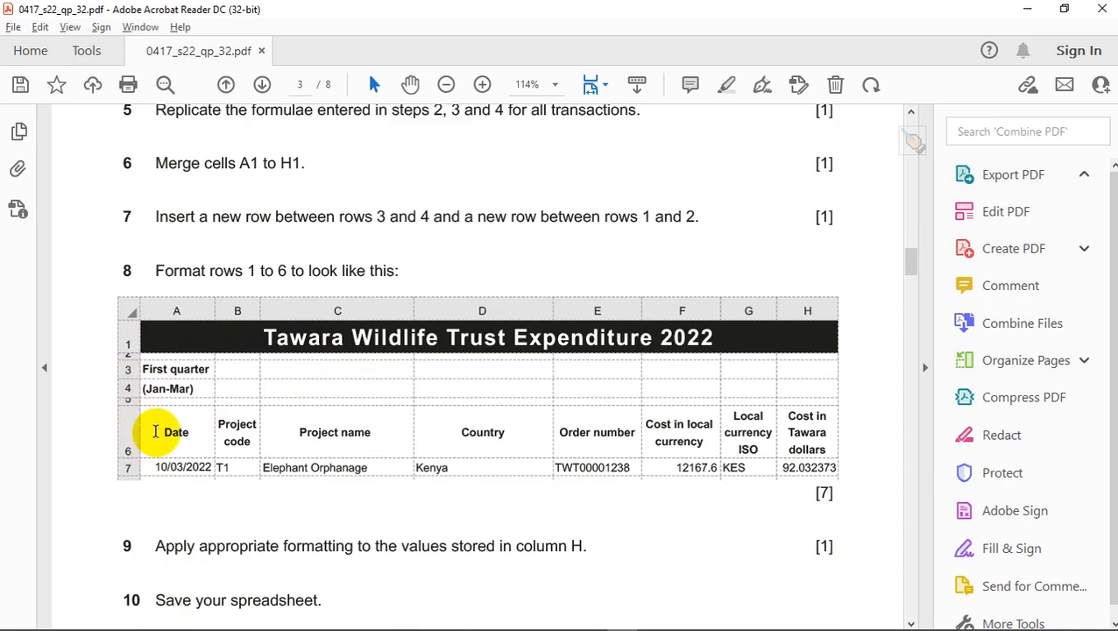
{"action": "scroll", "coordinate": [155, 431], "scroll_direction": "down", "scroll_amount": 2}
{"action": "scroll", "coordinate": [155, 429], "scroll_direction": "up", "scroll_amount": 1}
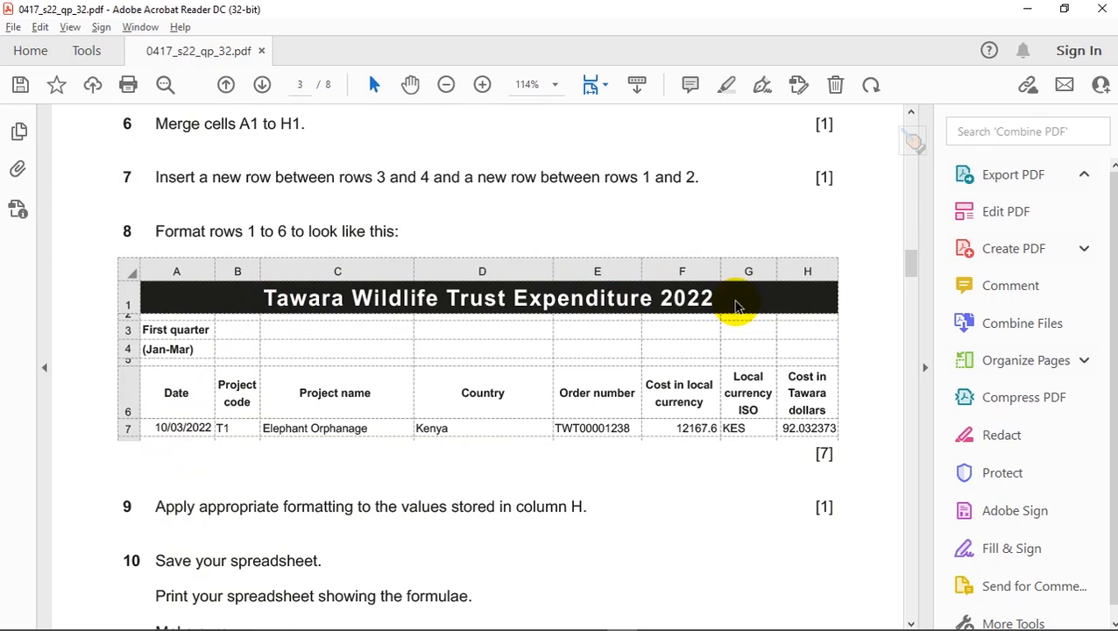
{"action": "scroll", "coordinate": [736, 302], "scroll_direction": "up", "scroll_amount": 10}
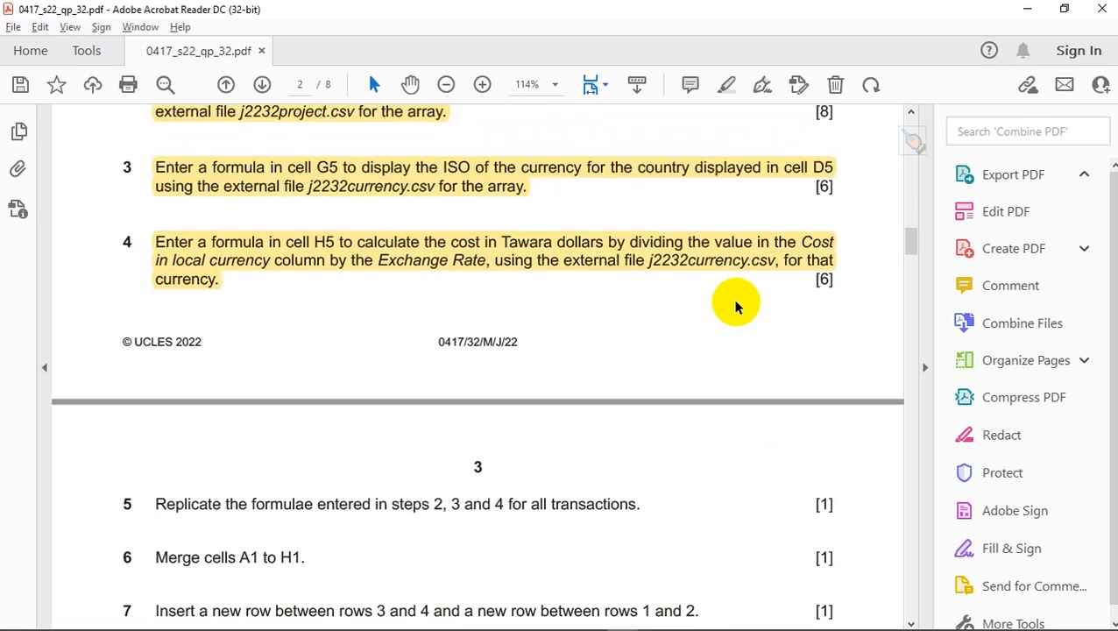
{"action": "scroll", "coordinate": [736, 303], "scroll_direction": "up", "scroll_amount": 5}
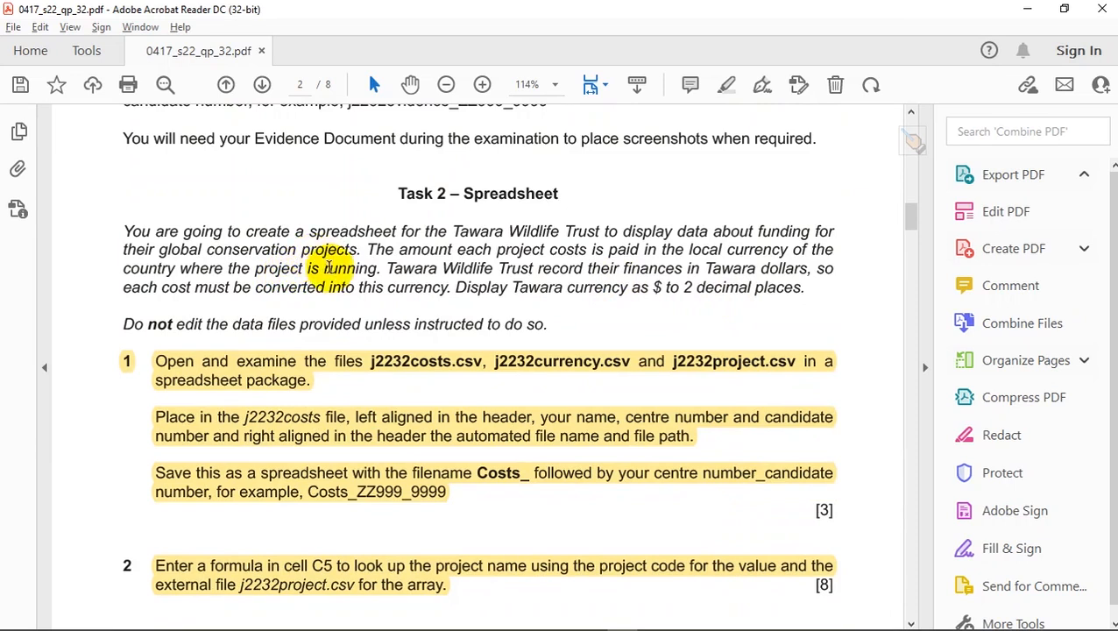
{"action": "scroll", "coordinate": [254, 317], "scroll_direction": "up", "scroll_amount": 10}
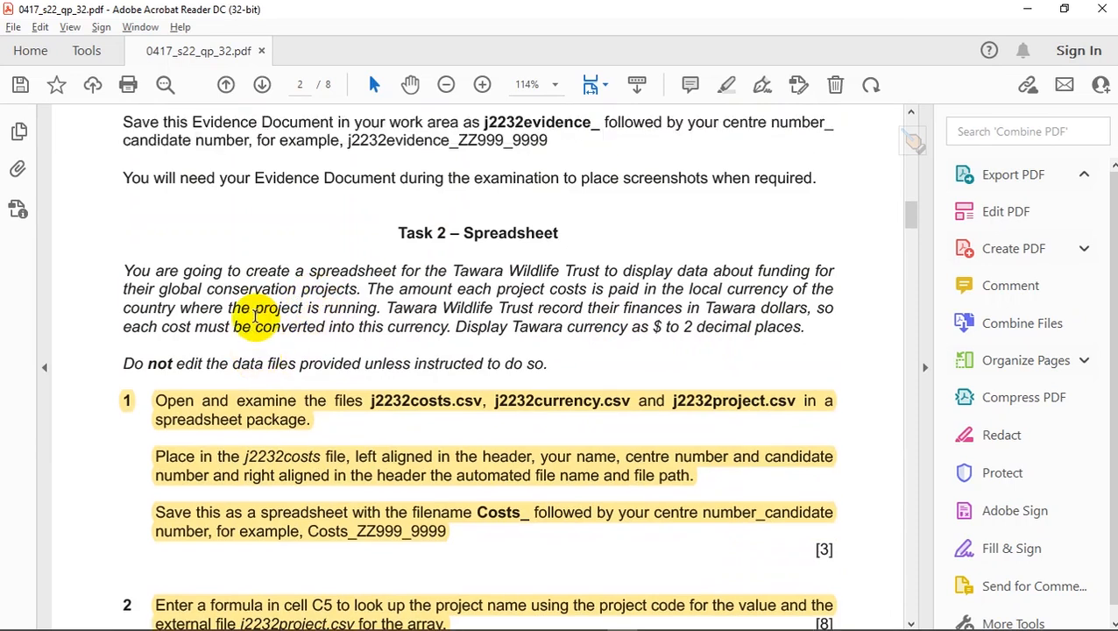
{"action": "scroll", "coordinate": [254, 318], "scroll_direction": "up", "scroll_amount": 10}
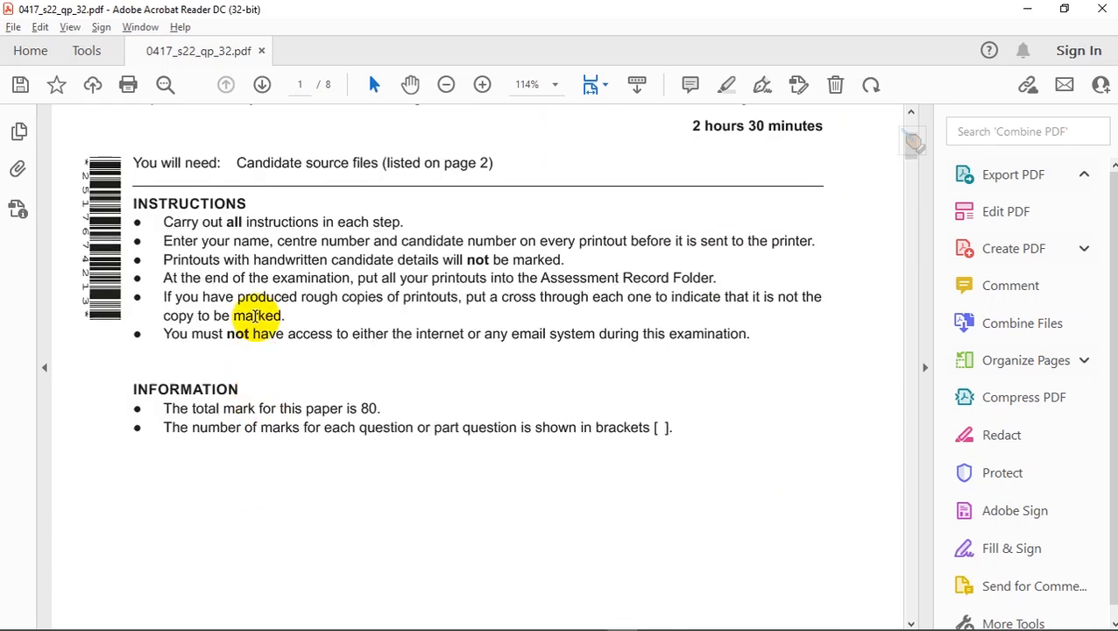
{"action": "scroll", "coordinate": [254, 316], "scroll_direction": "down", "scroll_amount": 15}
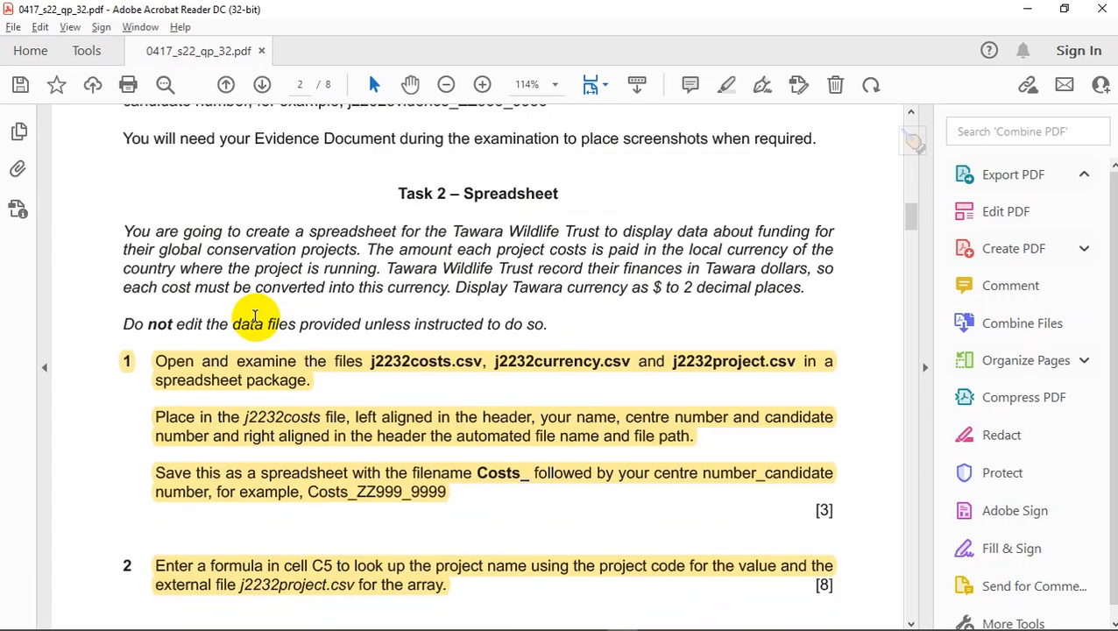
{"action": "scroll", "coordinate": [254, 317], "scroll_direction": "down", "scroll_amount": 1}
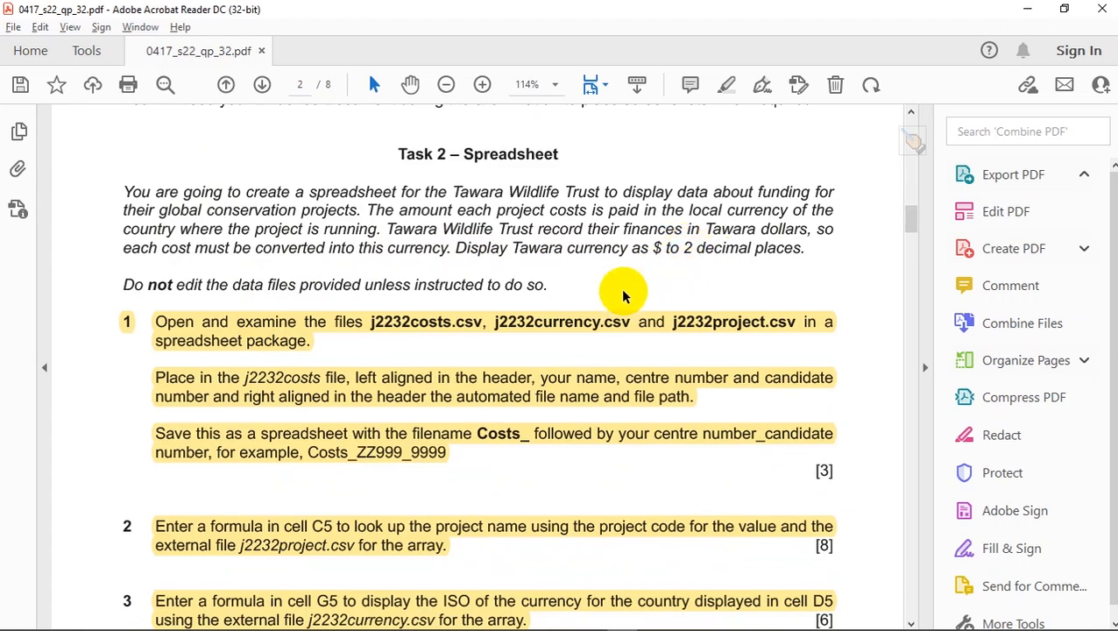
{"action": "key", "text": "alt+d"}
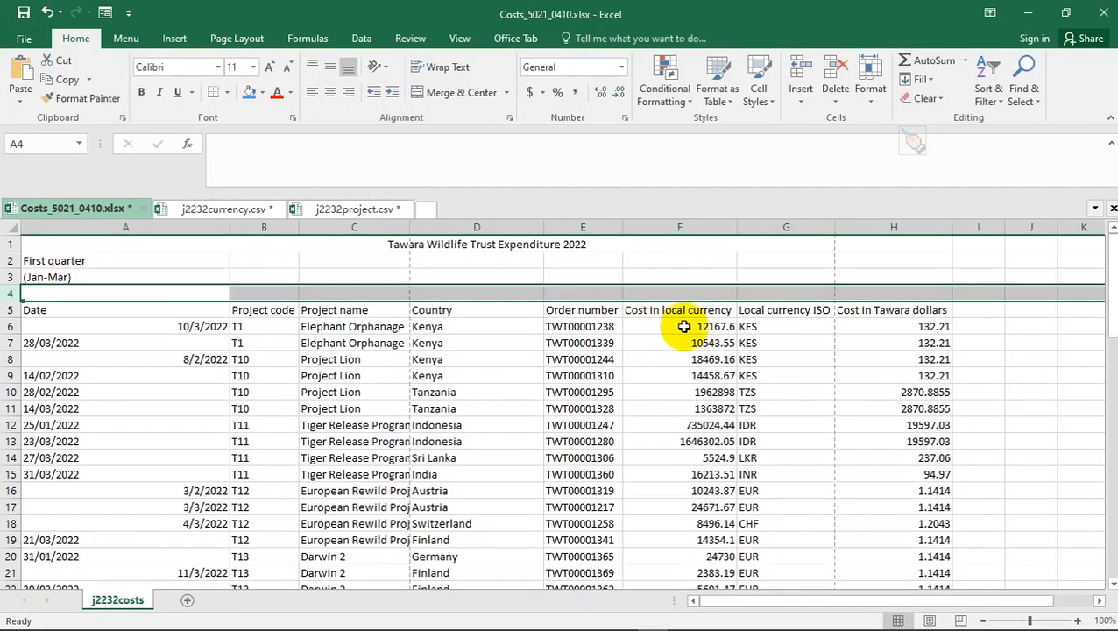
- Give F6 a dollar accounting format and copy it down the local-currency costs in column F
{"action": "left_click", "coordinate": [695, 326]}
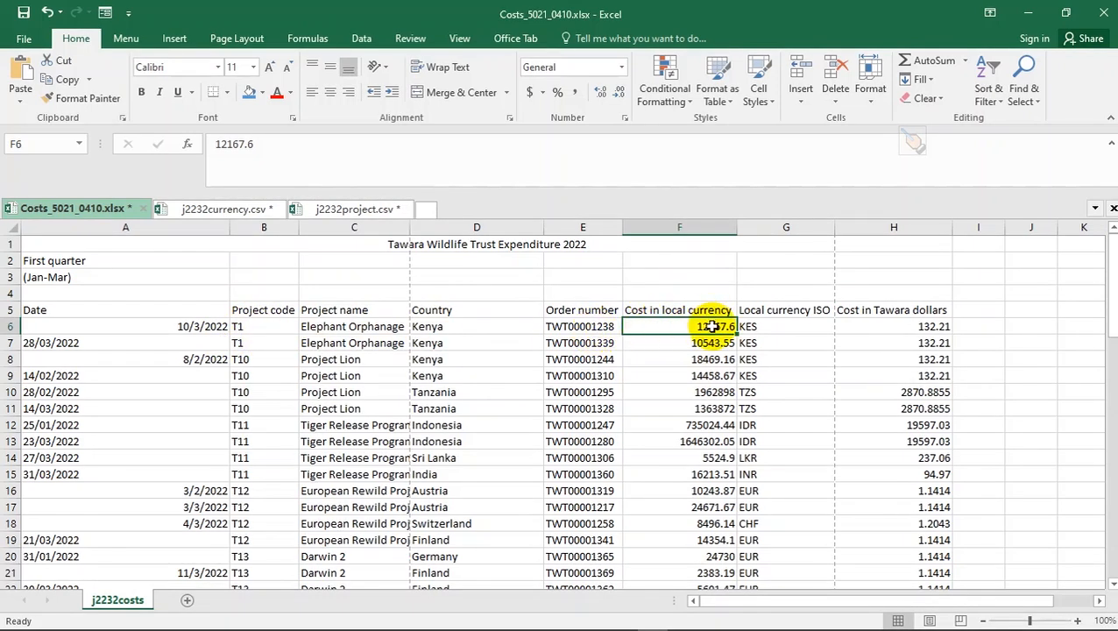
{"action": "left_click", "coordinate": [526, 96]}
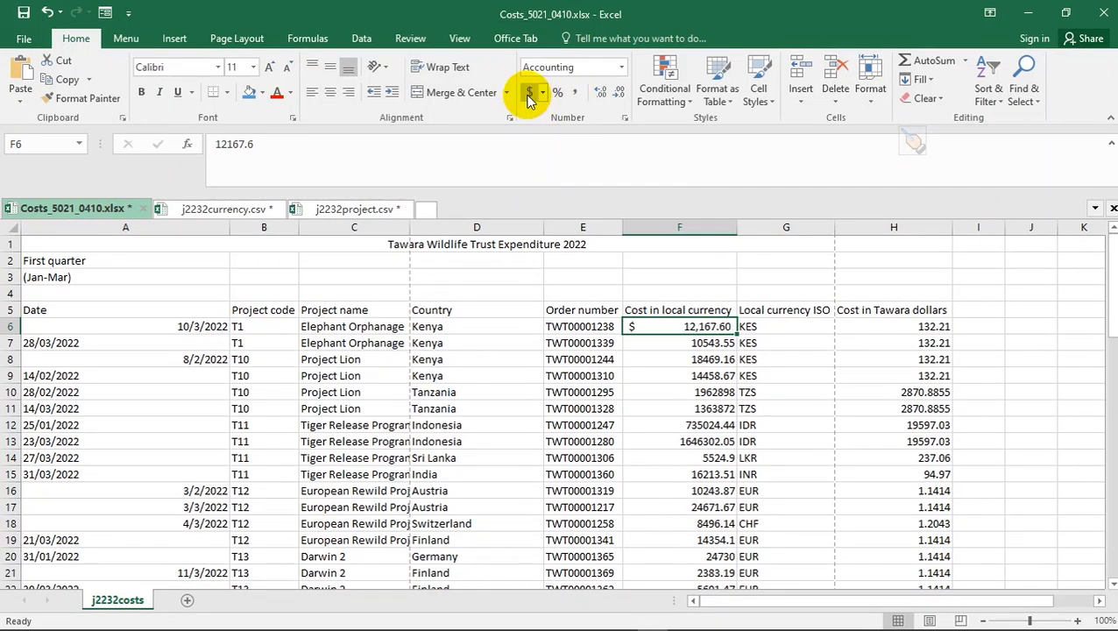
{"action": "double_click", "coordinate": [737, 331]}
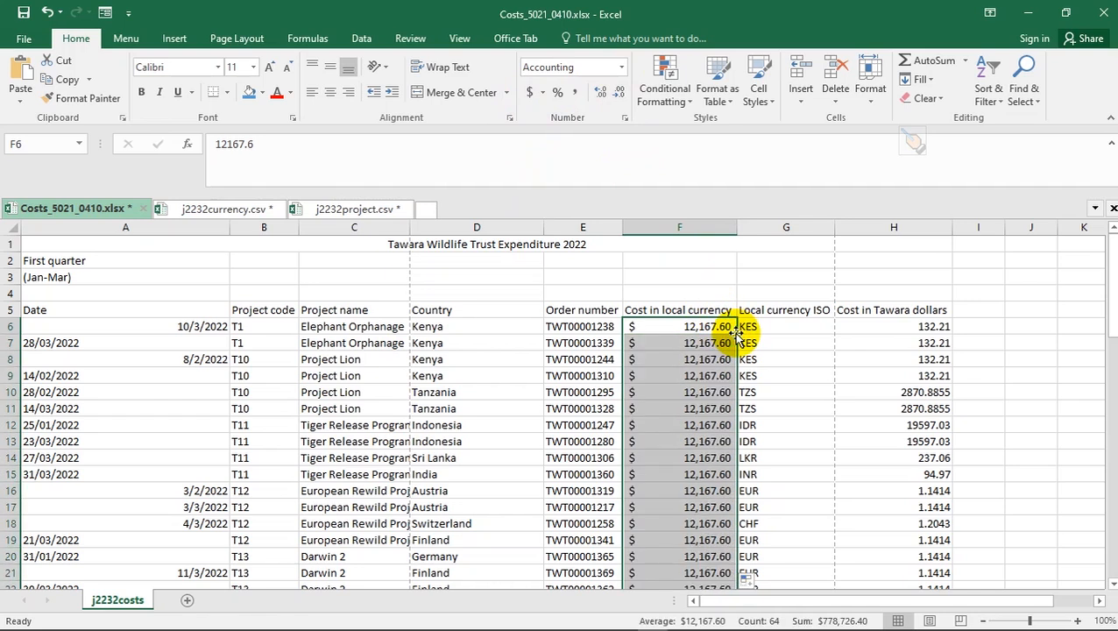
{"action": "key", "text": "ctrl+d"}
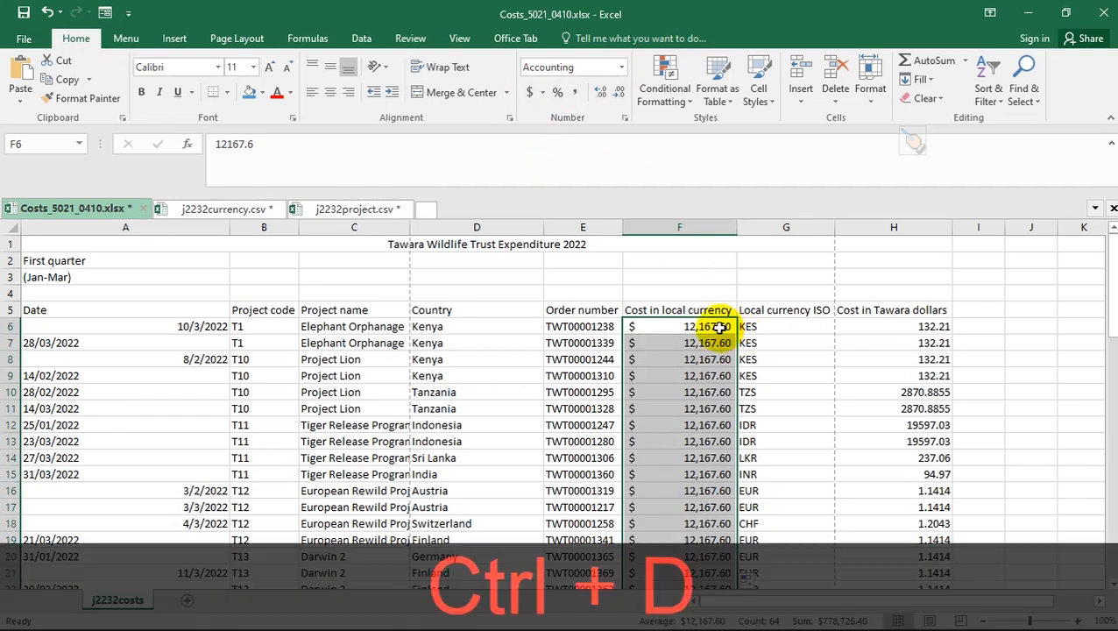
{"action": "key", "text": "ctrl+z"}
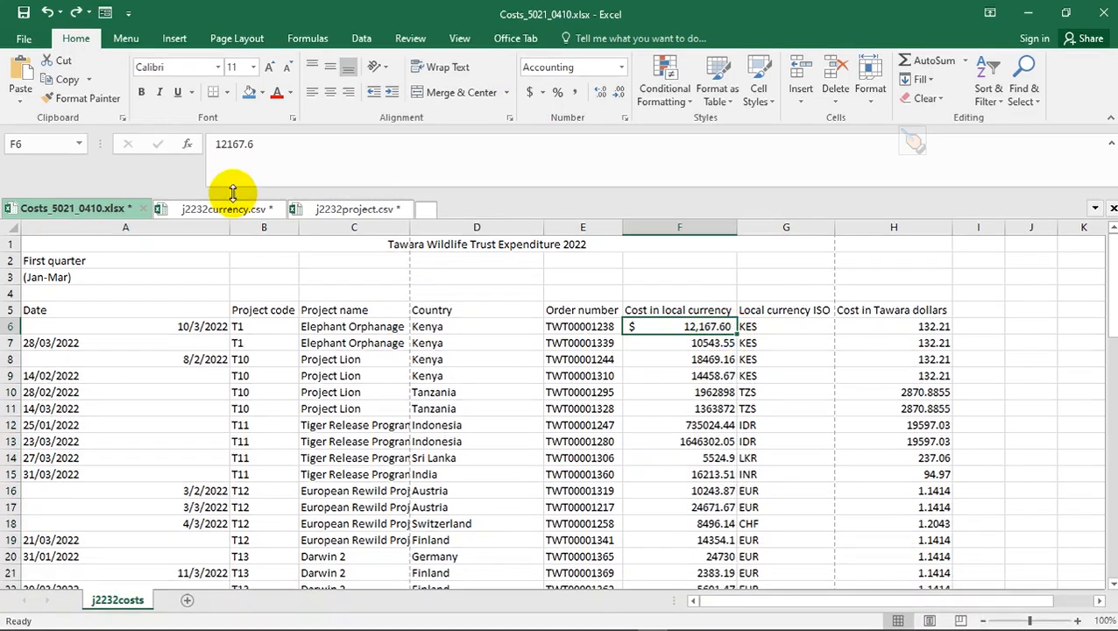
{"action": "left_click", "coordinate": [81, 98]}
{"action": "left_click", "coordinate": [627, 326]}
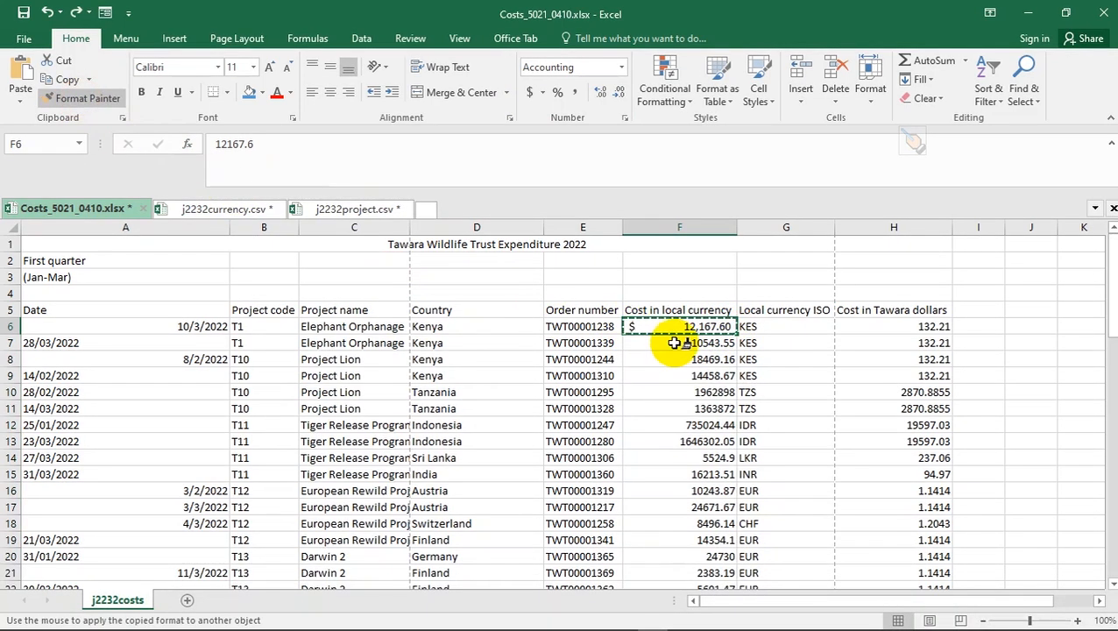
{"action": "mouse_move", "coordinate": [677, 343]}
{"action": "left_mouse_down"}
{"action": "mouse_move", "coordinate": [701, 624]}
{"action": "mouse_move", "coordinate": [712, 336]}
{"action": "mouse_move", "coordinate": [704, 343]}
{"action": "left_mouse_up"}
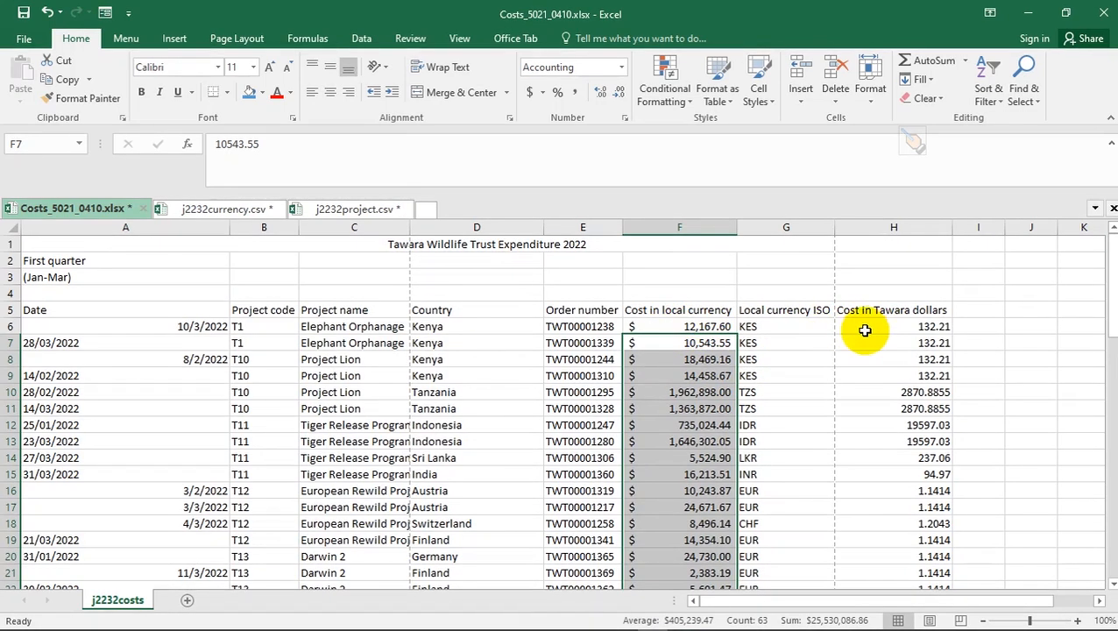
- Copy H6's accounting format down the Tawara-dollar costs in column H
{"action": "left_click", "coordinate": [863, 327]}
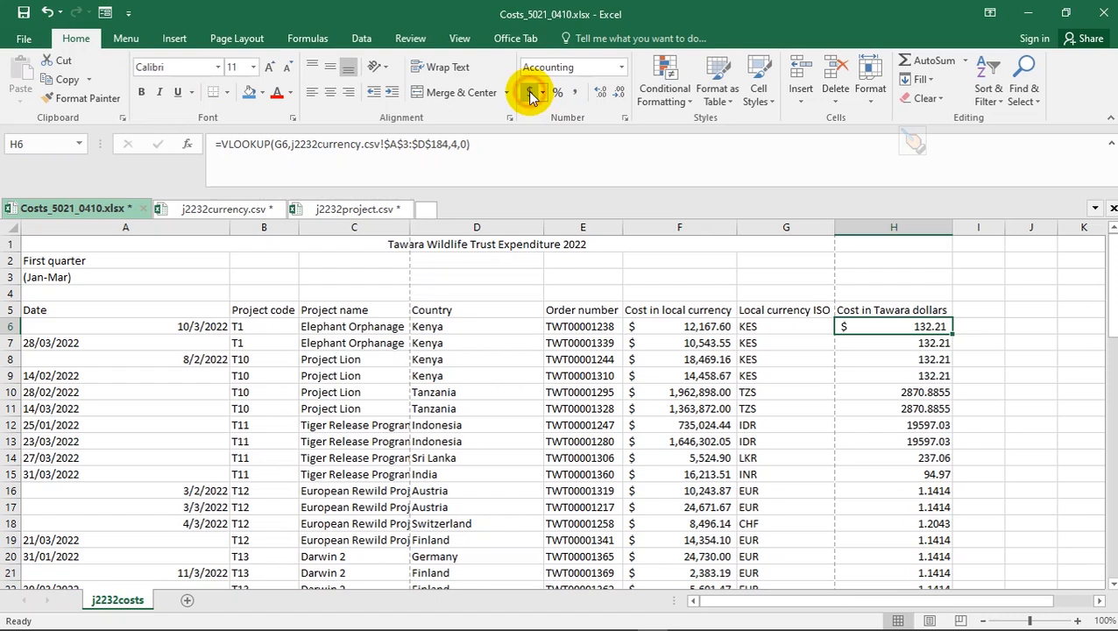
{"action": "left_click", "coordinate": [96, 101]}
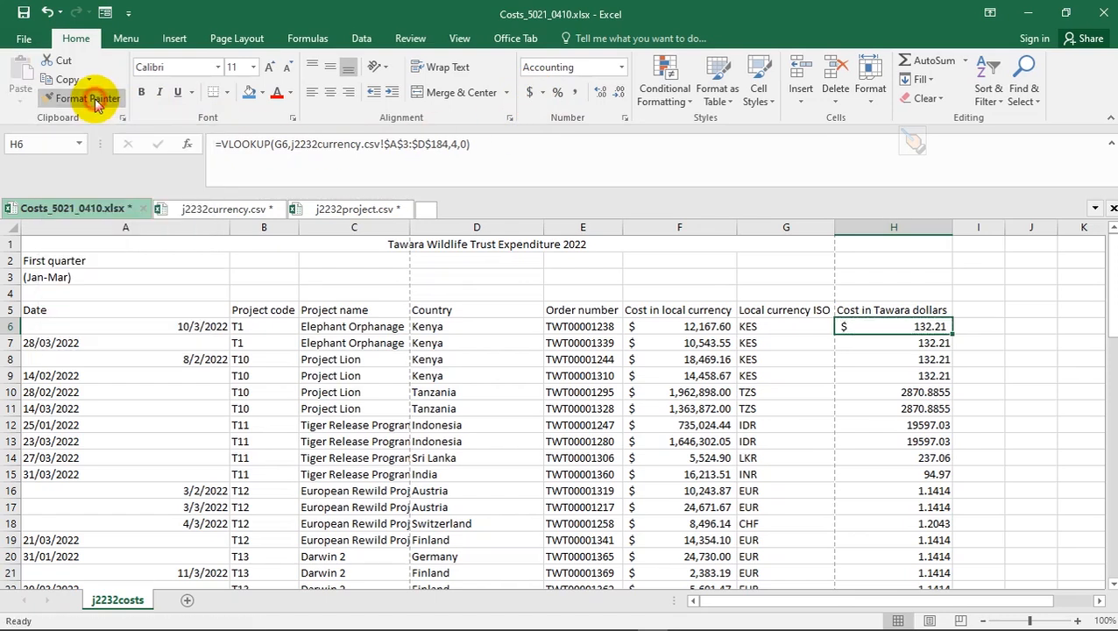
{"action": "left_click", "coordinate": [938, 326]}
{"action": "left_click", "coordinate": [92, 98]}
{"action": "mouse_move", "coordinate": [879, 346]}
{"action": "left_mouse_down"}
{"action": "mouse_move", "coordinate": [876, 614]}
{"action": "mouse_move", "coordinate": [894, 576]}
{"action": "mouse_move", "coordinate": [894, 616]}
{"action": "mouse_move", "coordinate": [894, 556]}
{"action": "left_mouse_up"}
{"action": "scroll", "coordinate": [893, 556], "scroll_direction": "up", "scroll_amount": 4}
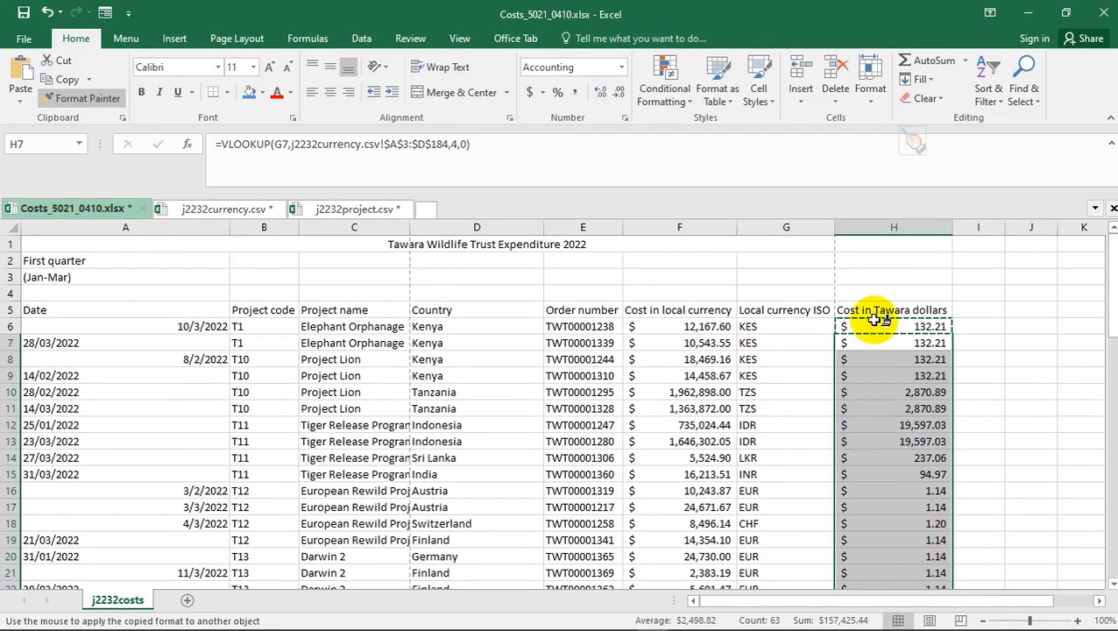
{"action": "key", "text": "Escape"}
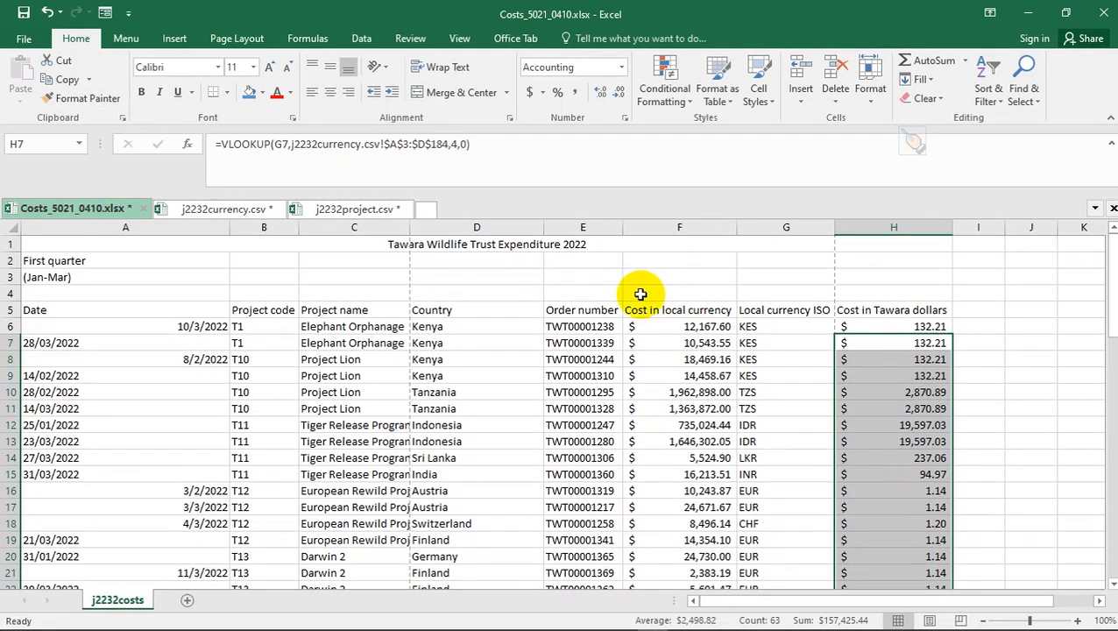
{"action": "key", "text": "alt+Tab"}
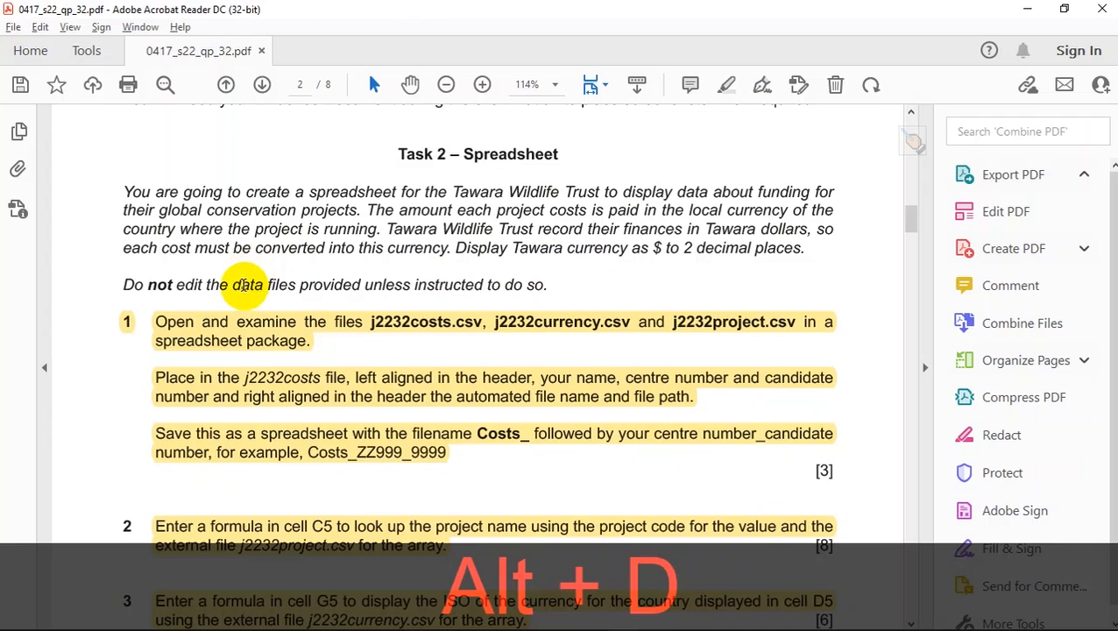
- Give the merged title cell A1 a black fill and white font colour
{"action": "scroll", "coordinate": [333, 392], "scroll_direction": "down", "scroll_amount": 5}
{"action": "scroll", "coordinate": [336, 391], "scroll_direction": "down", "scroll_amount": 5}
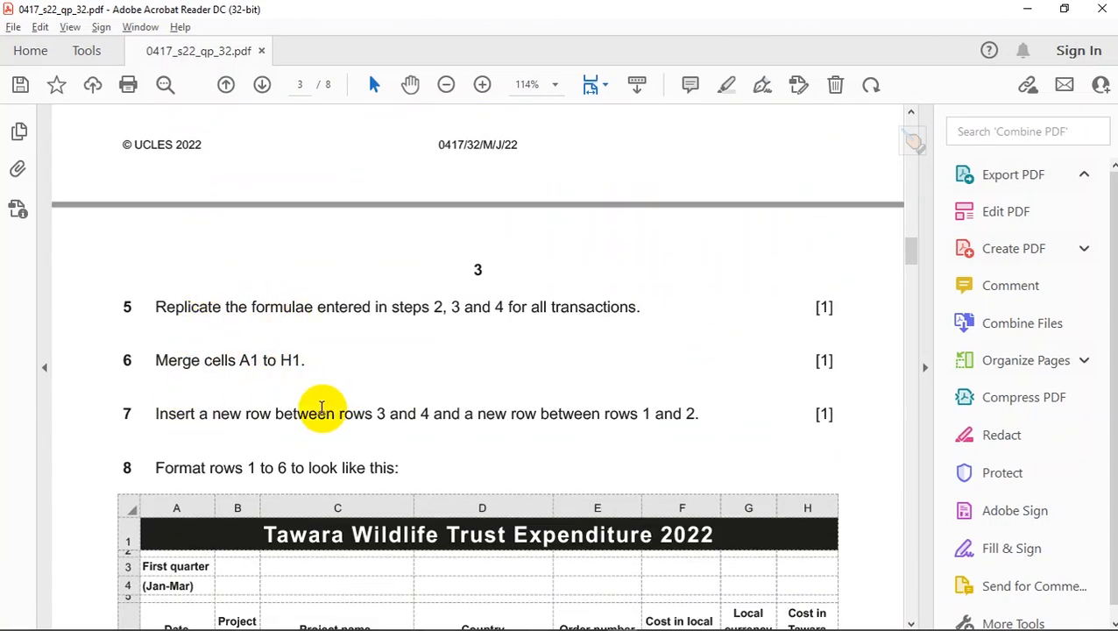
{"action": "scroll", "coordinate": [324, 436], "scroll_direction": "down", "scroll_amount": 3}
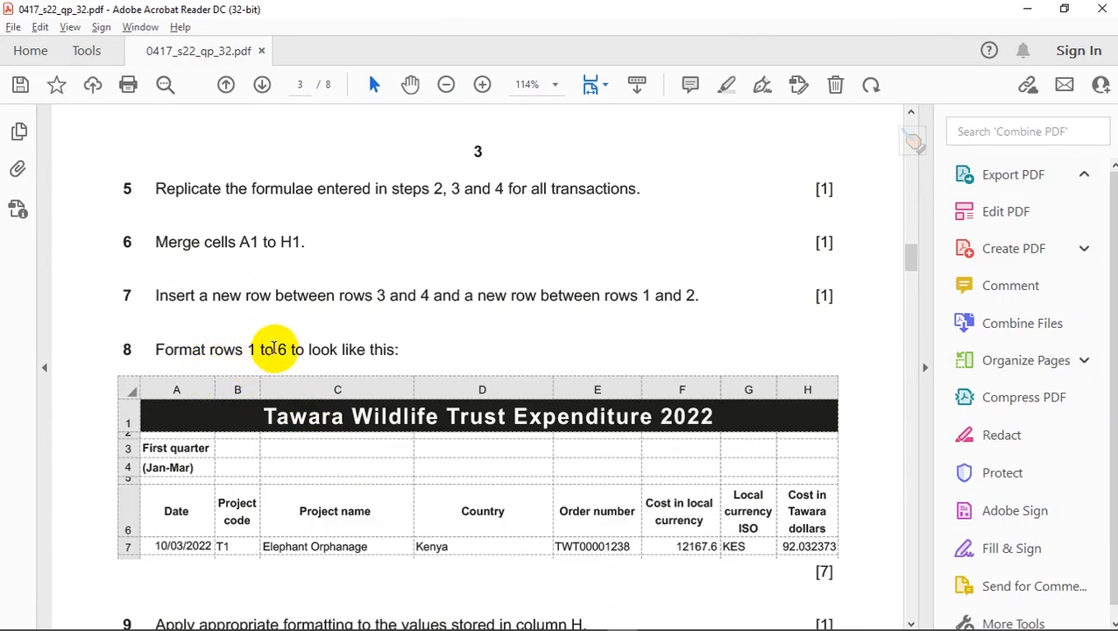
{"action": "scroll", "coordinate": [386, 355], "scroll_direction": "down", "scroll_amount": 1}
{"action": "scroll", "coordinate": [401, 363], "scroll_direction": "down", "scroll_amount": 1}
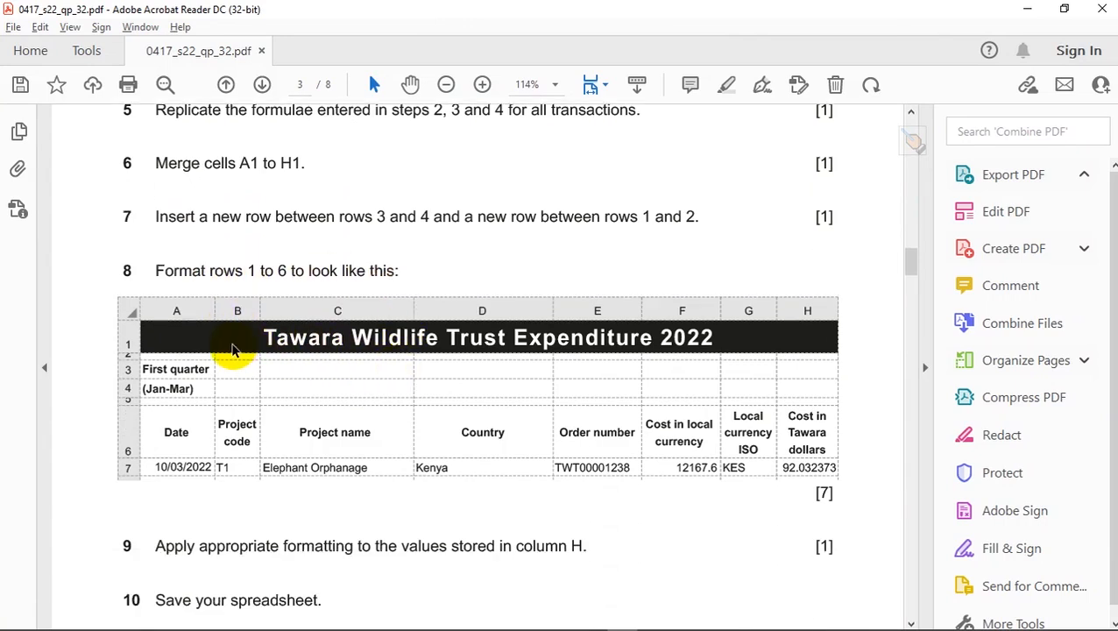
{"action": "key", "text": "alt+d"}
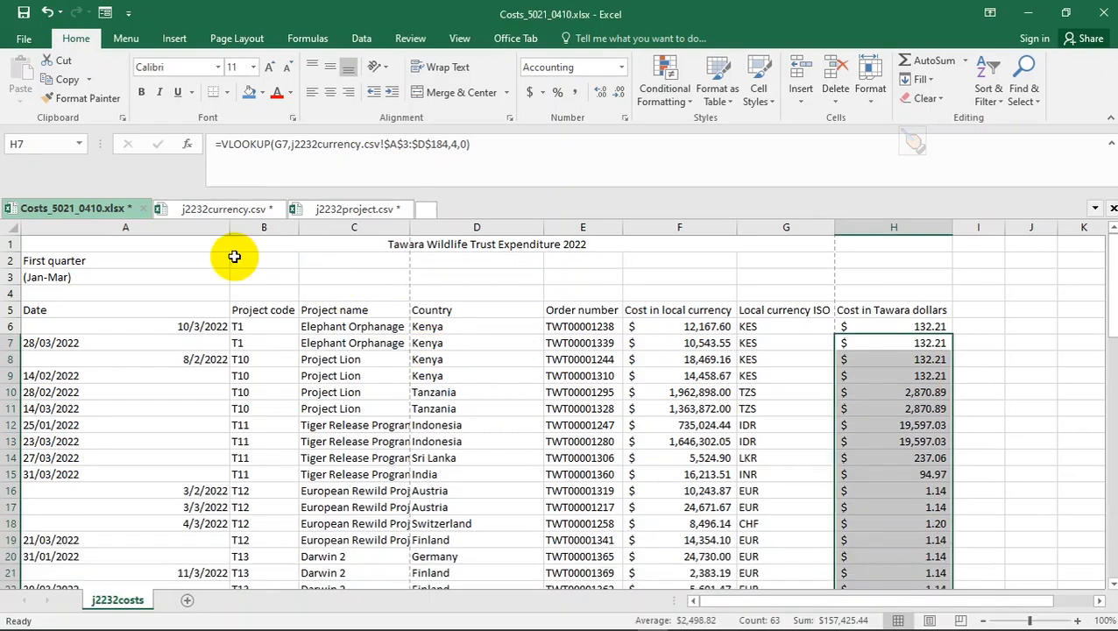
{"action": "left_click", "coordinate": [200, 244]}
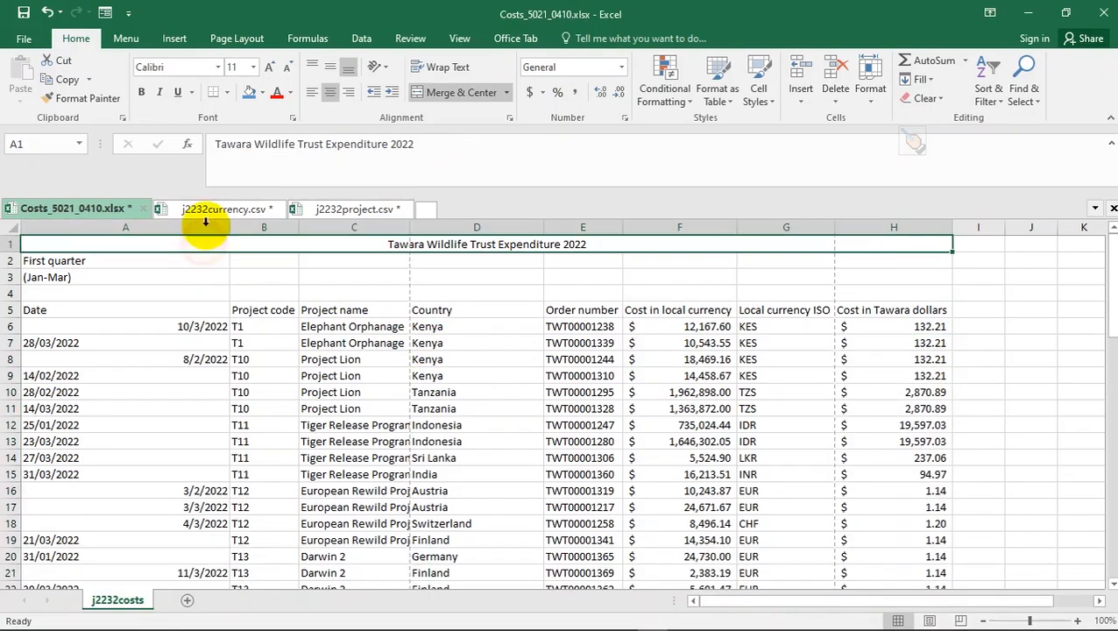
{"action": "left_click", "coordinate": [261, 93]}
{"action": "left_click", "coordinate": [265, 125]}
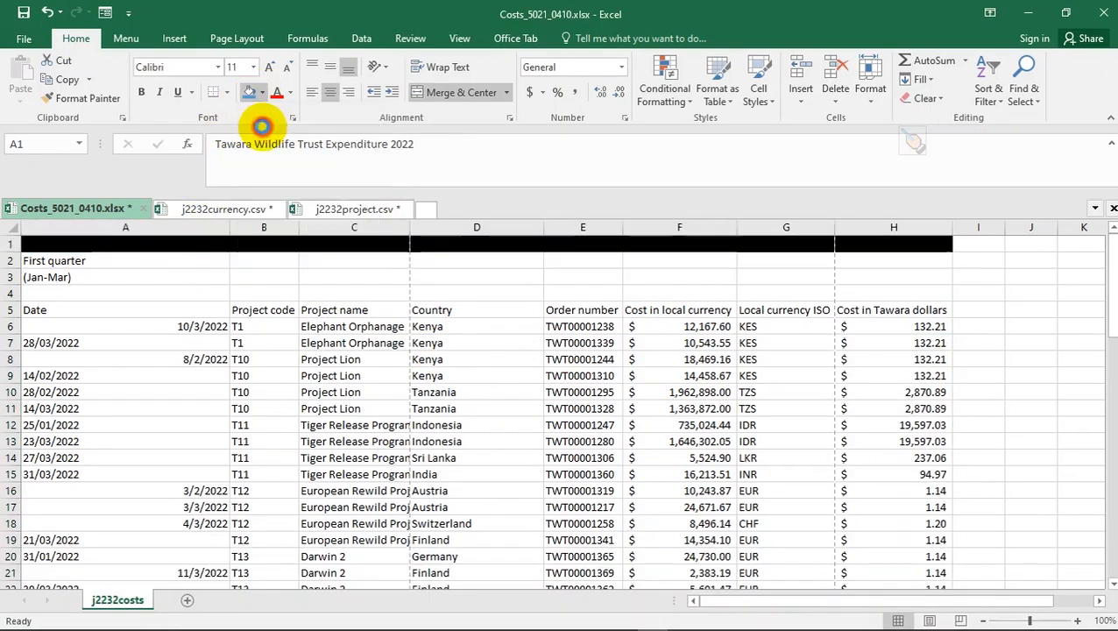
{"action": "left_click", "coordinate": [292, 98]}
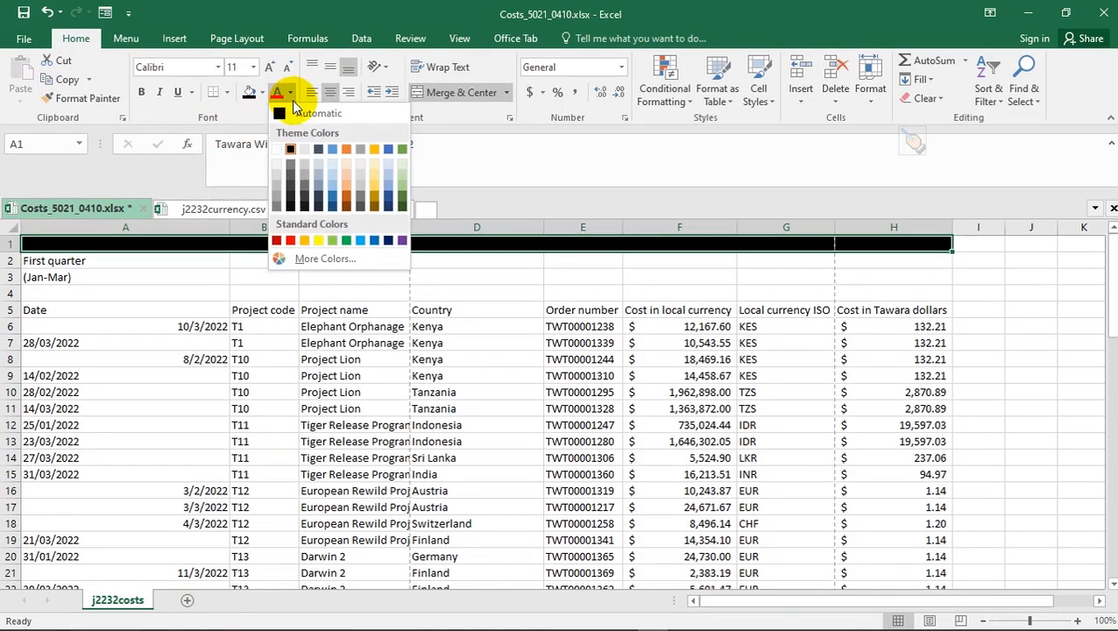
{"action": "left_click", "coordinate": [290, 144]}
- Make the title text bold, comparing it with the task PDF
{"action": "key", "text": "alt+Tab"}
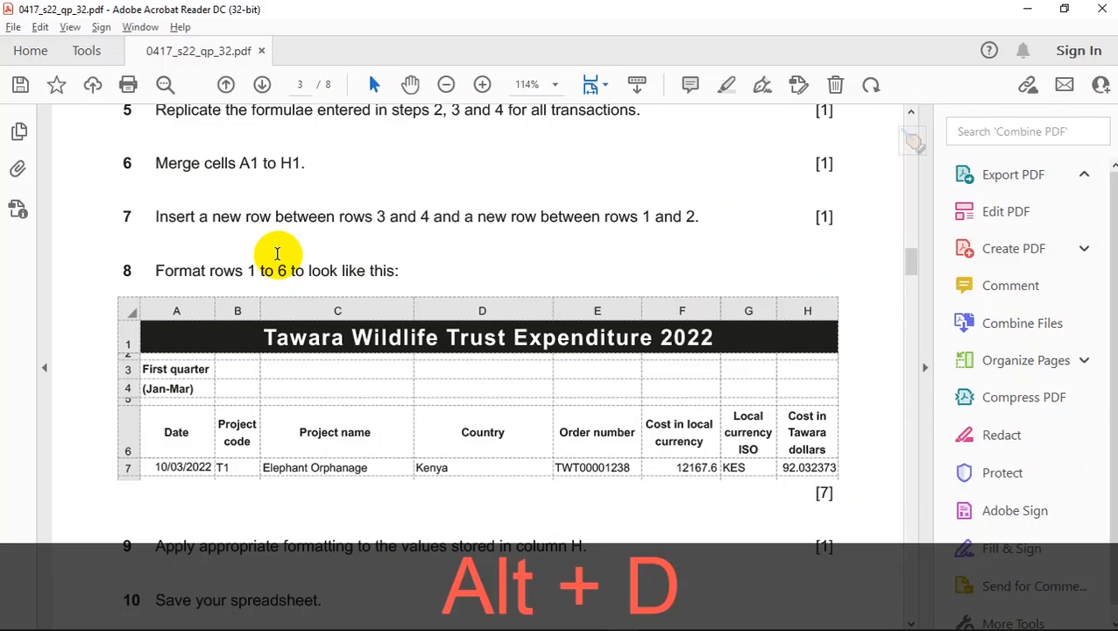
{"action": "key", "text": "alt+Tab"}
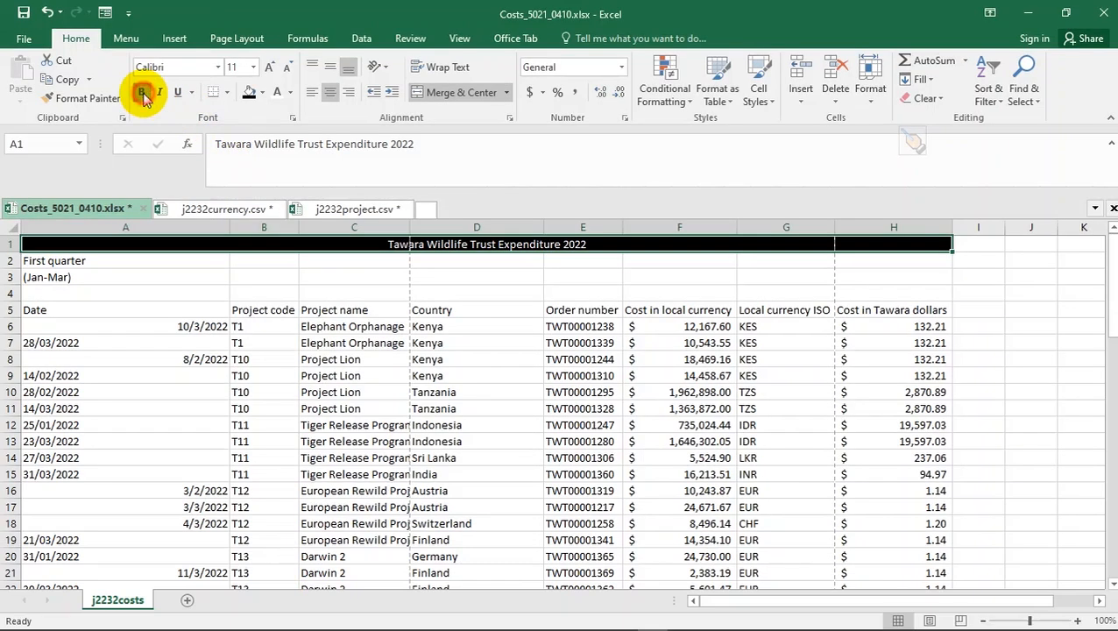
{"action": "left_click", "coordinate": [141, 92]}
{"action": "key", "text": "alt+Tab"}
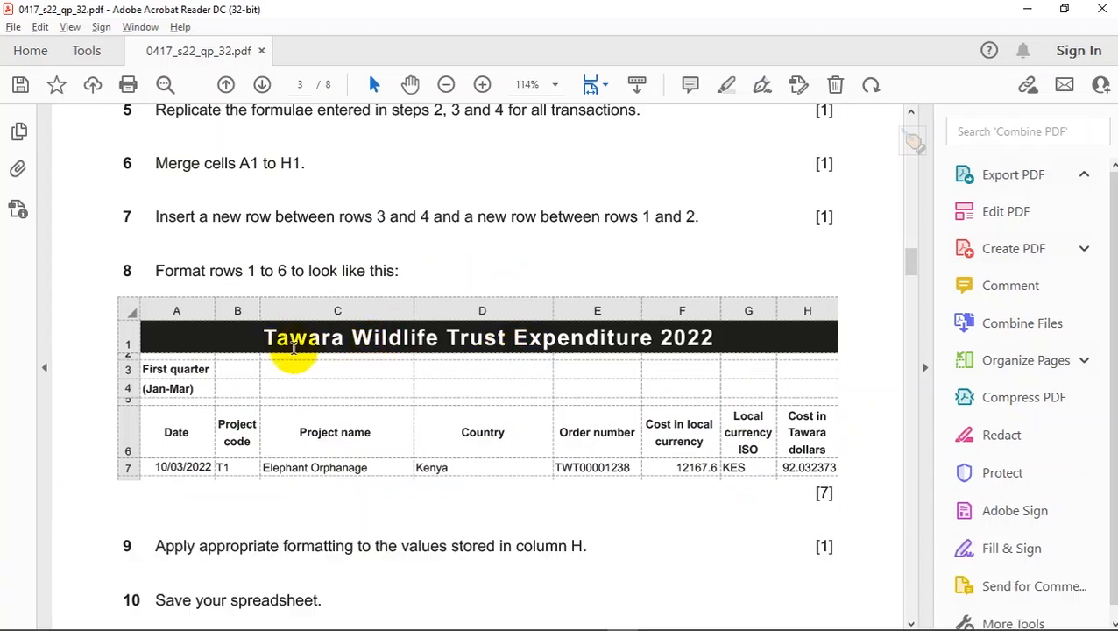
{"action": "scroll", "coordinate": [321, 353], "scroll_direction": "down", "scroll_amount": 6}
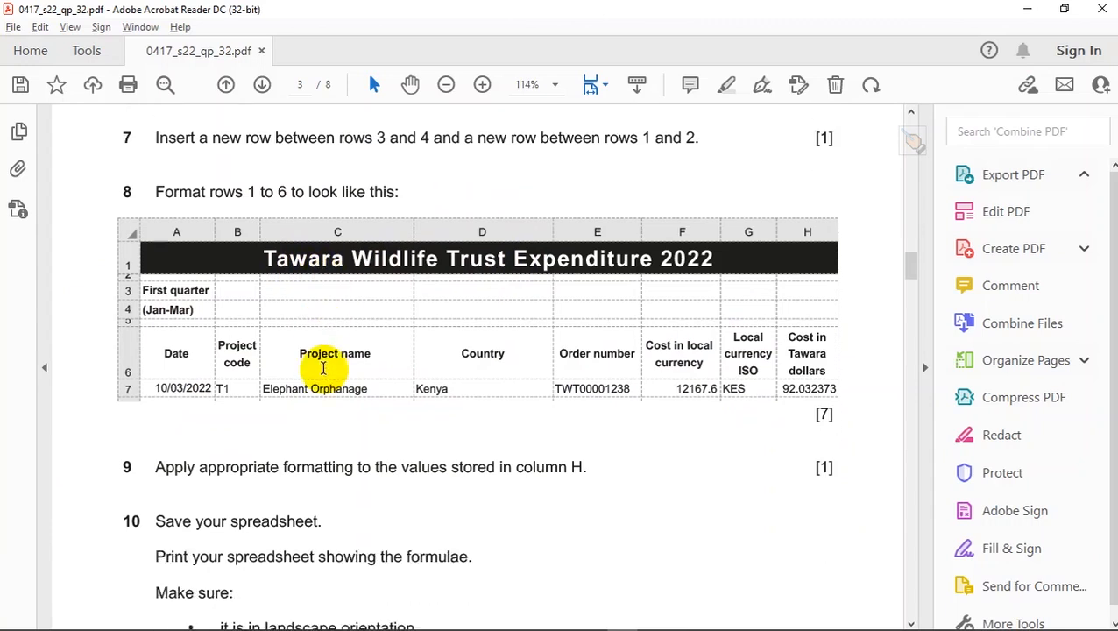
{"action": "scroll", "coordinate": [324, 369], "scroll_direction": "up", "scroll_amount": 4}
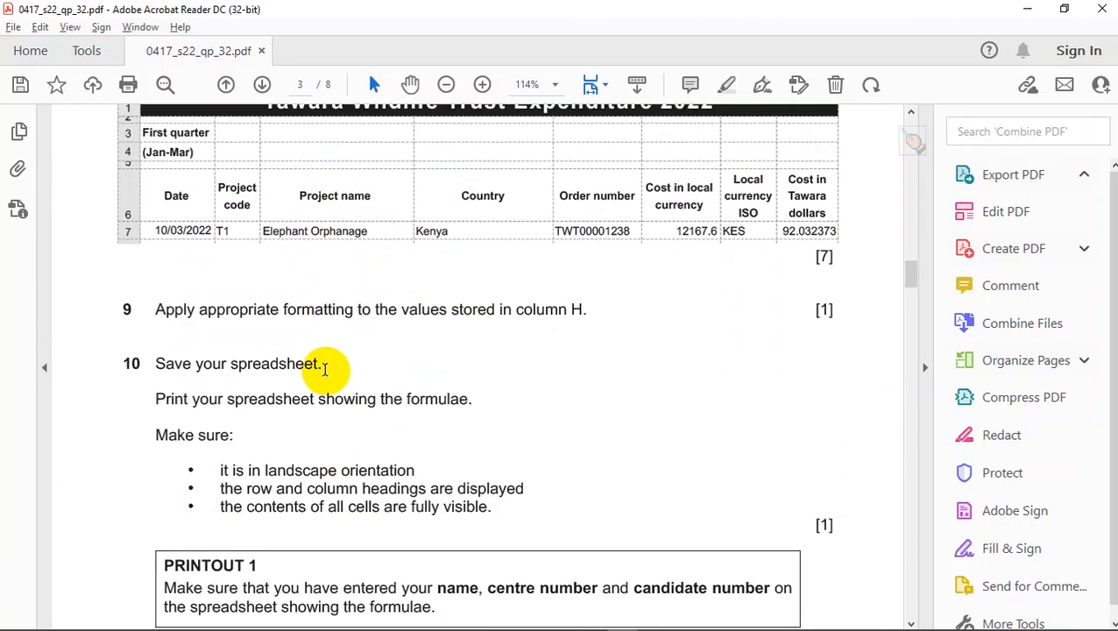
{"action": "key", "text": "alt+Tab"}
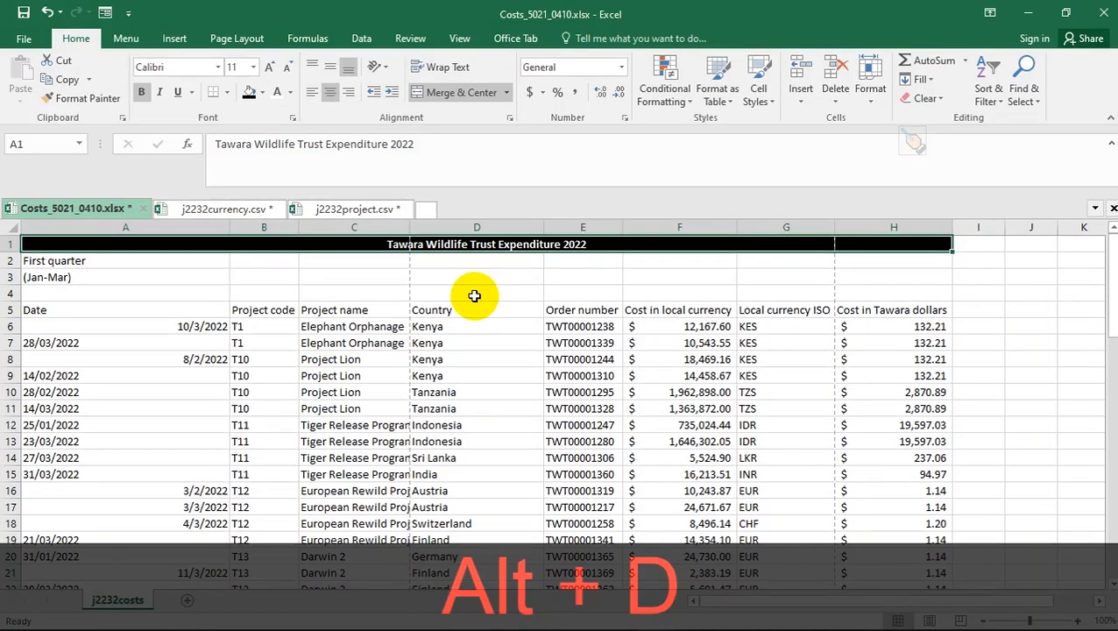
- Enlarge the title font to size 26 and check it against the PDF
{"action": "left_click", "coordinate": [269, 68]}
{"action": "left_click", "coordinate": [269, 68]}
{"action": "left_click", "coordinate": [269, 68]}
{"action": "left_click", "coordinate": [270, 70]}
{"action": "left_click", "coordinate": [270, 70]}
{"action": "left_click", "coordinate": [270, 70]}
{"action": "left_click", "coordinate": [271, 70]}
{"action": "left_click", "coordinate": [271, 70]}
{"action": "key", "text": "alt+Tab"}
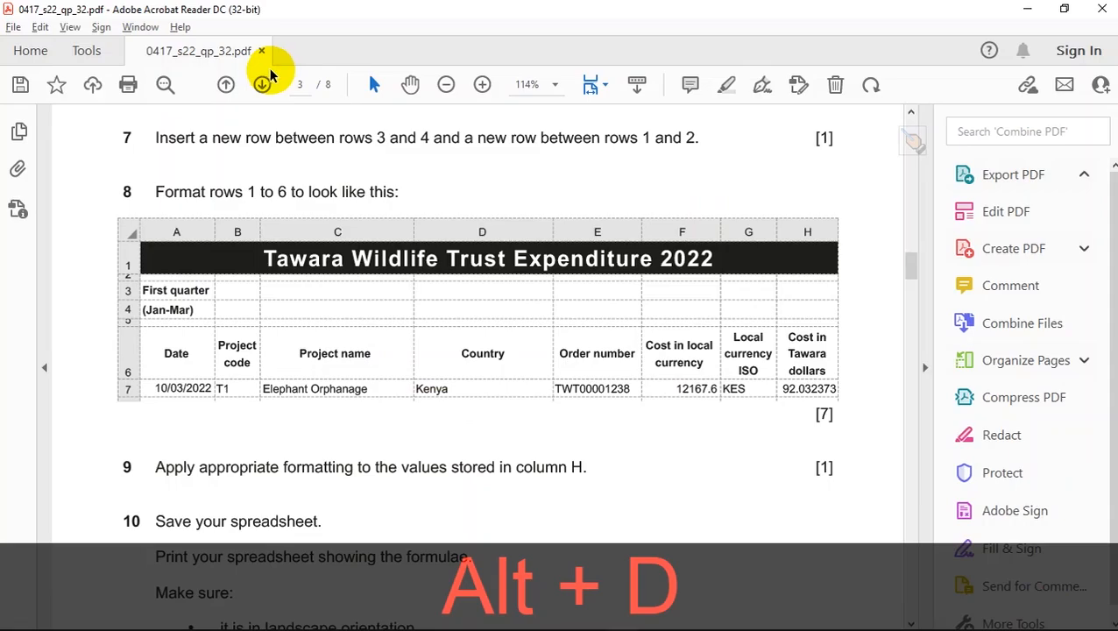
{"action": "key", "text": "alt+Tab"}
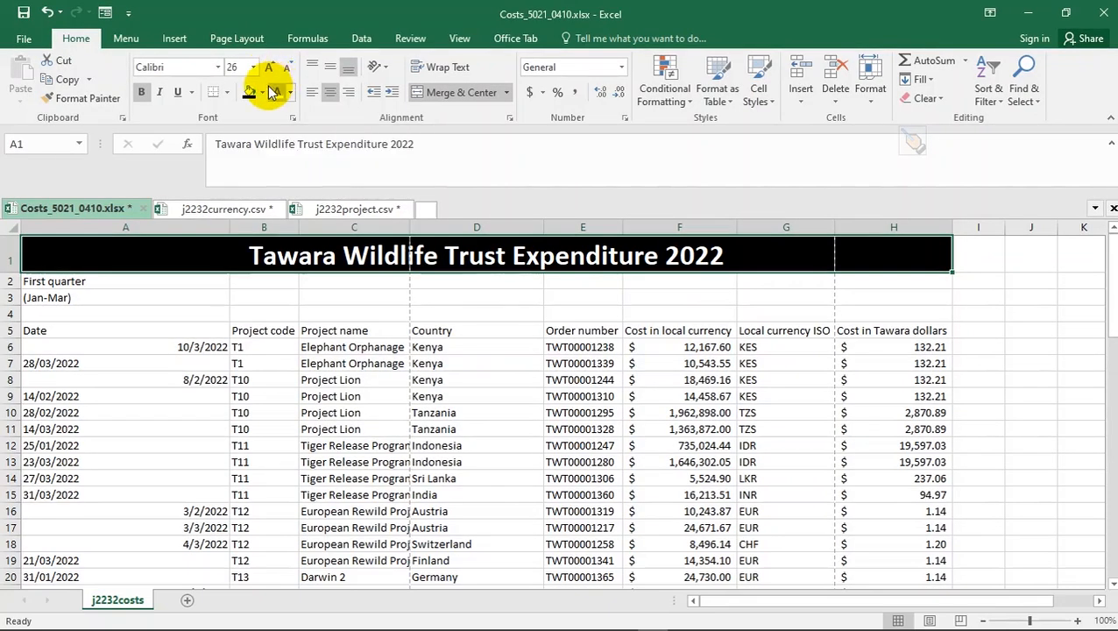
{"action": "key", "text": "alt+Tab"}
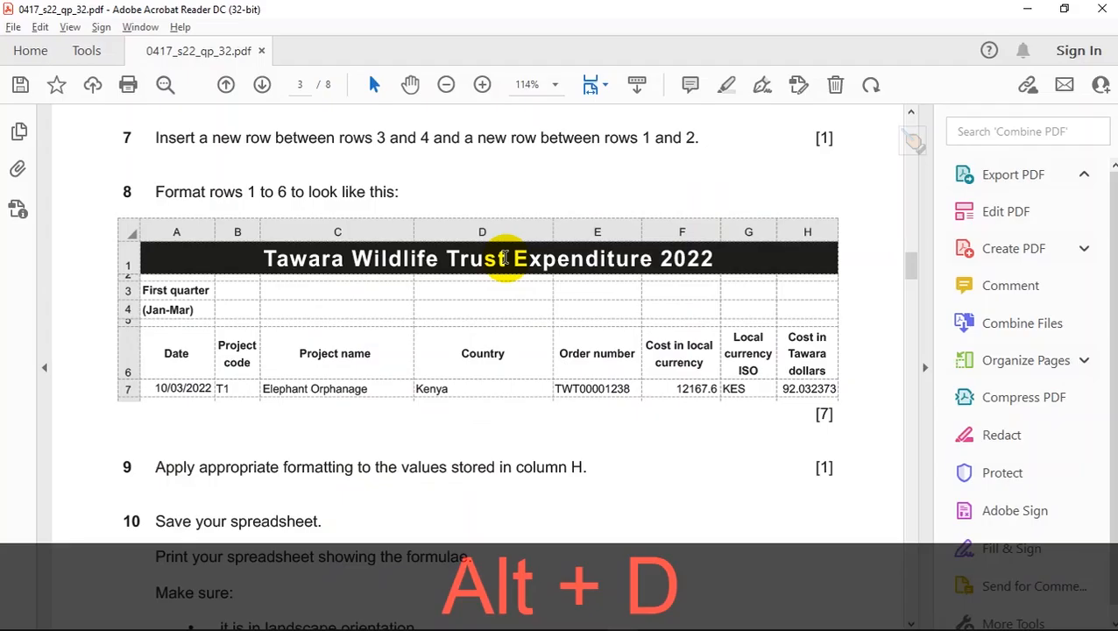
{"action": "key", "text": "alt+Tab"}
{"action": "key", "text": "alt+Tab"}
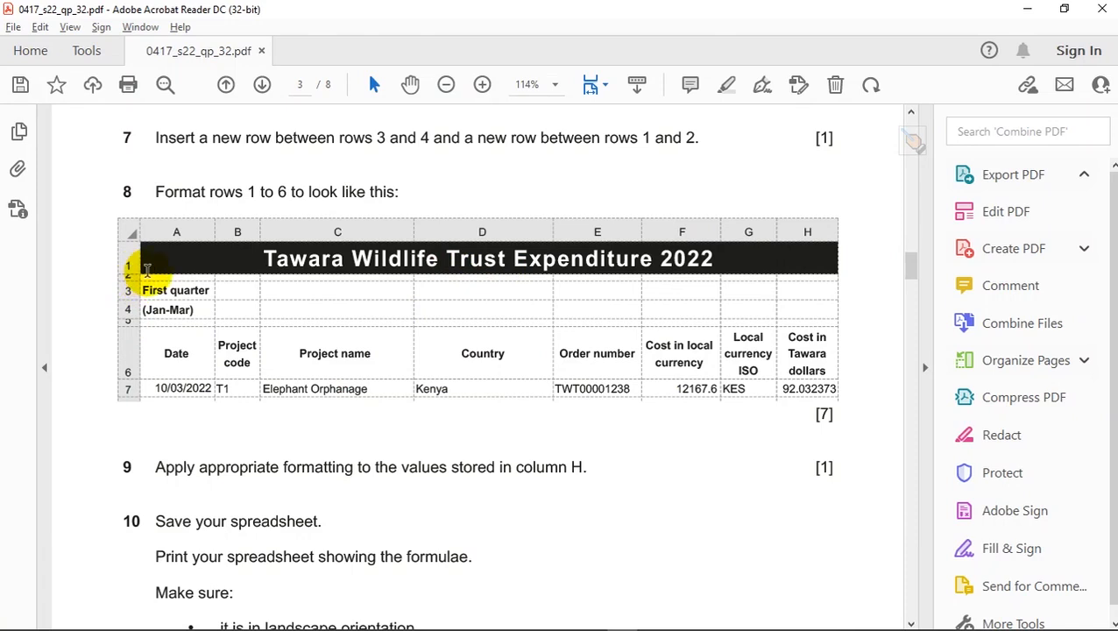
{"action": "key", "text": "alt+Tab"}
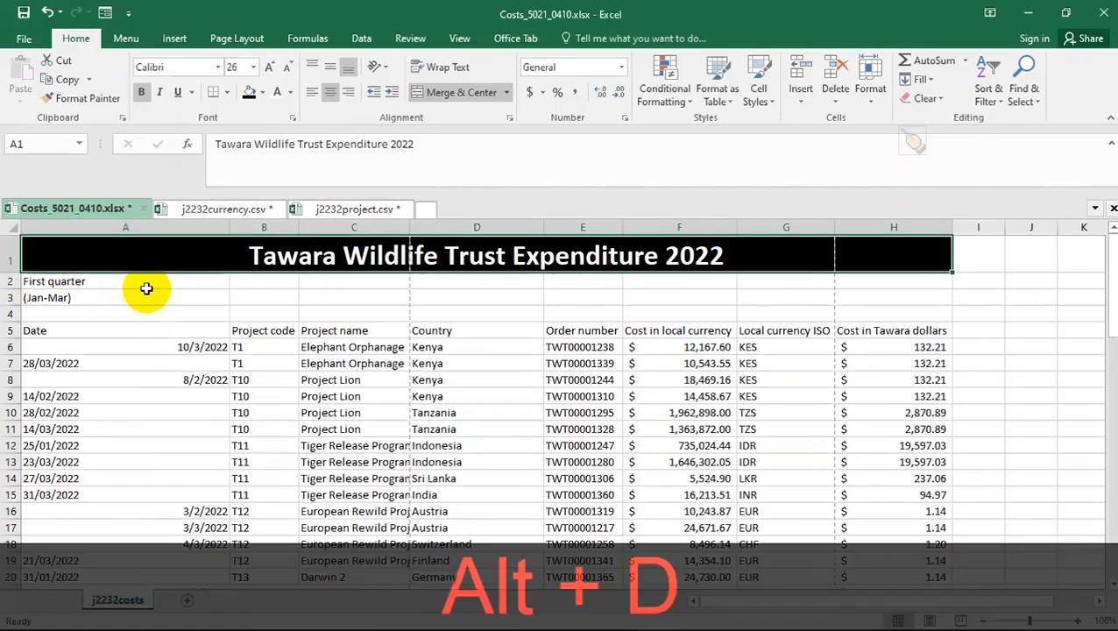
- Compare the workbook with question 8's sample layout of rows 1 to 6 in the PDF
{"action": "key", "text": "alt+Tab"}
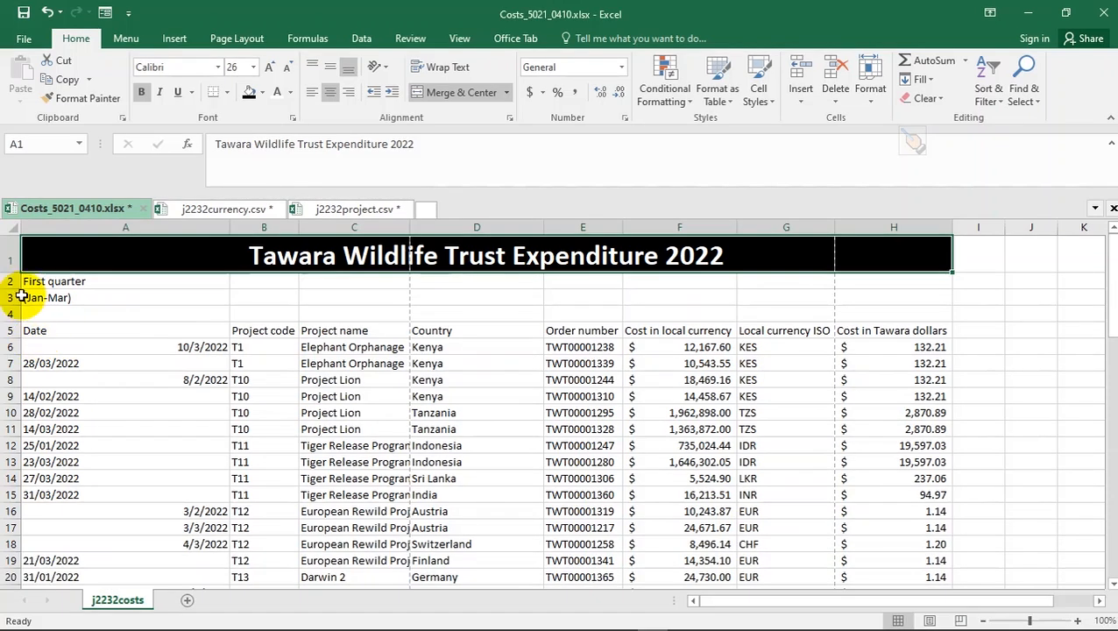
{"action": "key", "text": "alt+Tab"}
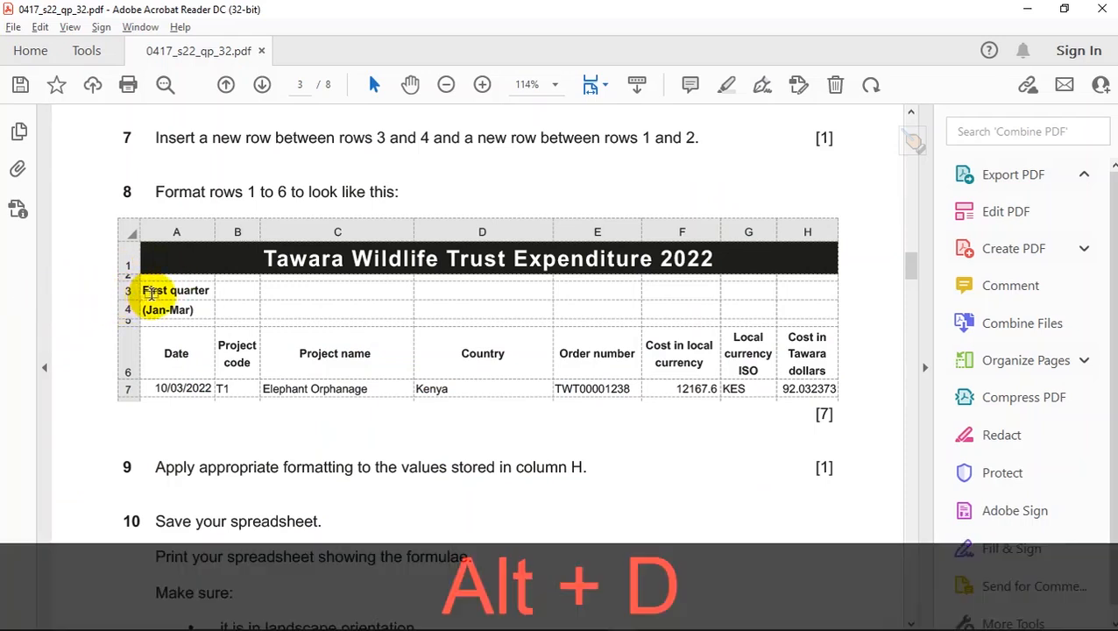
{"action": "key", "text": "alt+Tab"}
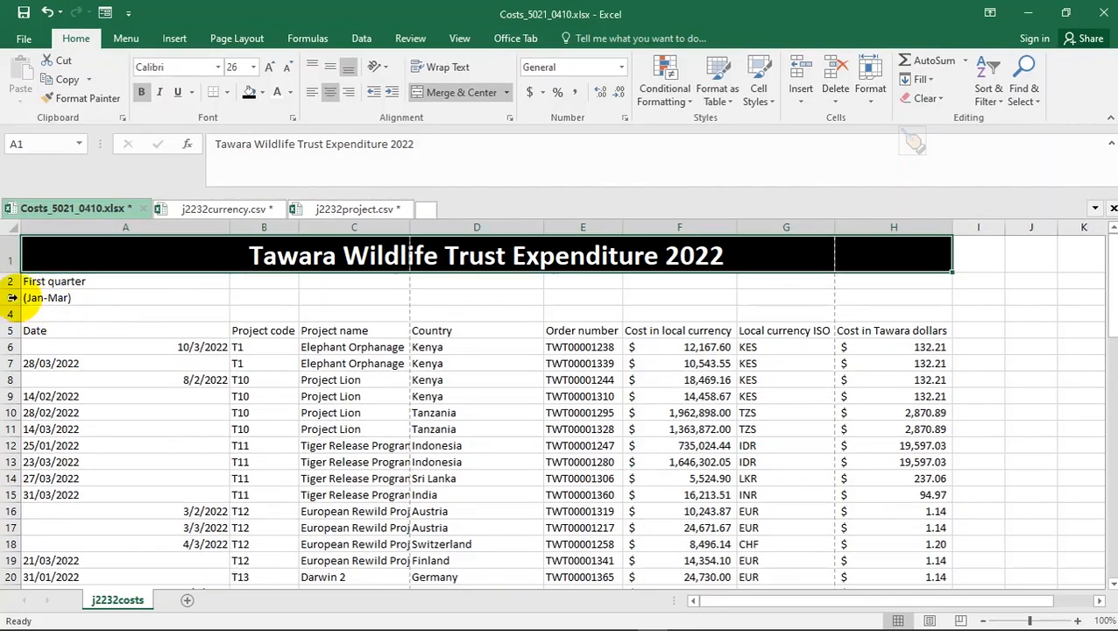
{"action": "key", "text": "alt+Tab"}
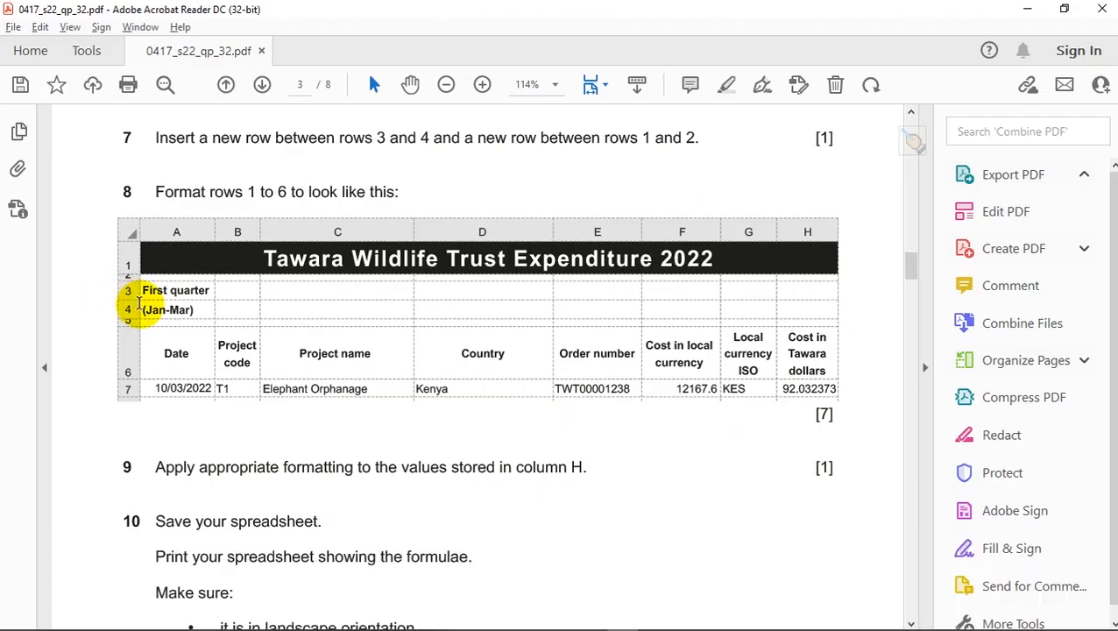
{"action": "key", "text": "alt+Tab"}
{"action": "key", "text": "alt+Tab"}
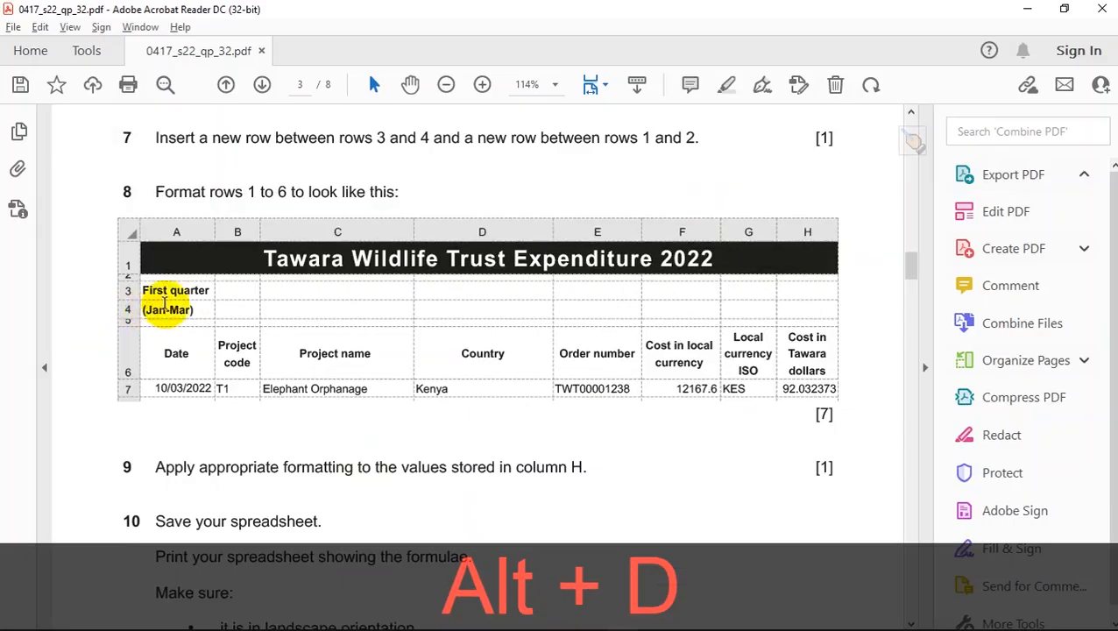
{"action": "scroll", "coordinate": [167, 296], "scroll_direction": "up", "scroll_amount": 3}
{"action": "scroll", "coordinate": [173, 296], "scroll_direction": "up", "scroll_amount": 2}
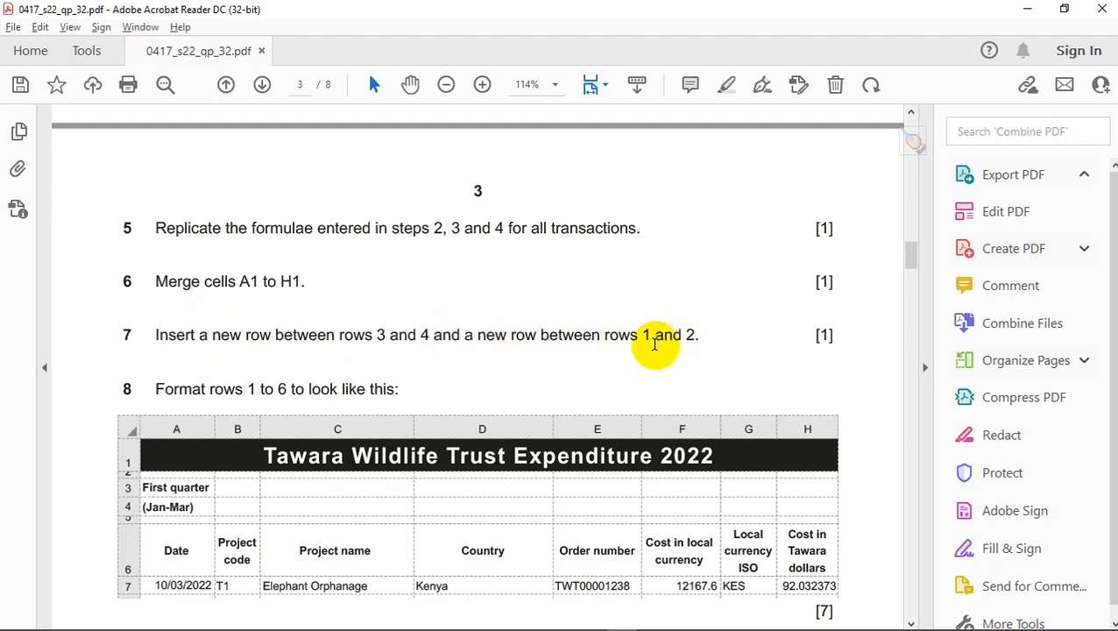
{"action": "key", "text": "alt+d"}
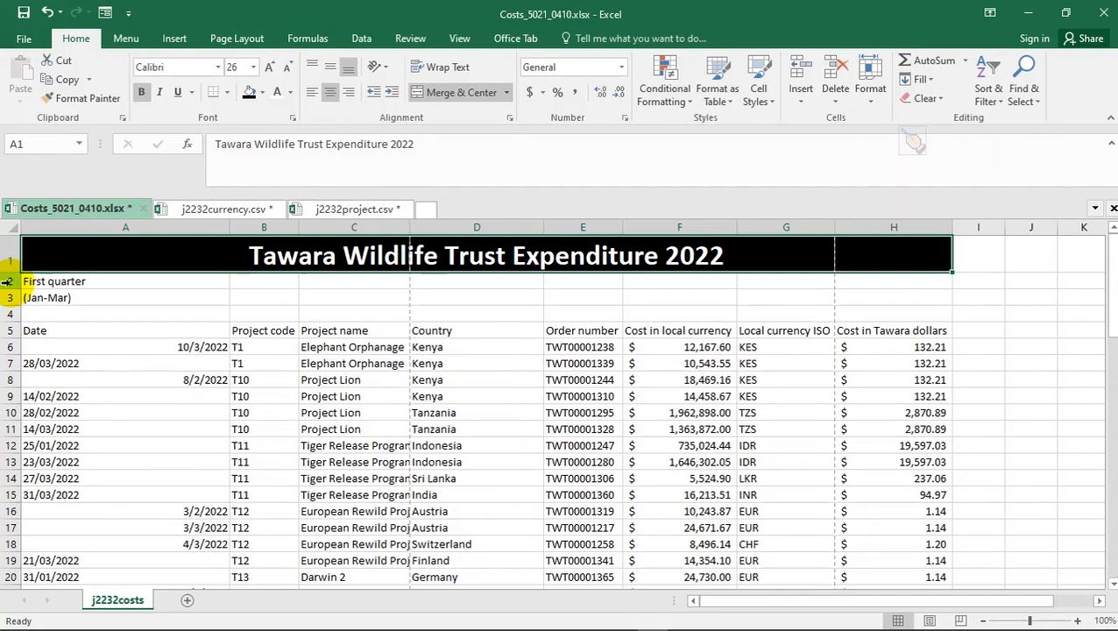
- Insert a new row 2 under the title and copy B3's plain formatting onto it to clear the black fill
{"action": "left_click", "coordinate": [6, 281]}
{"action": "right_click", "coordinate": [6, 281]}
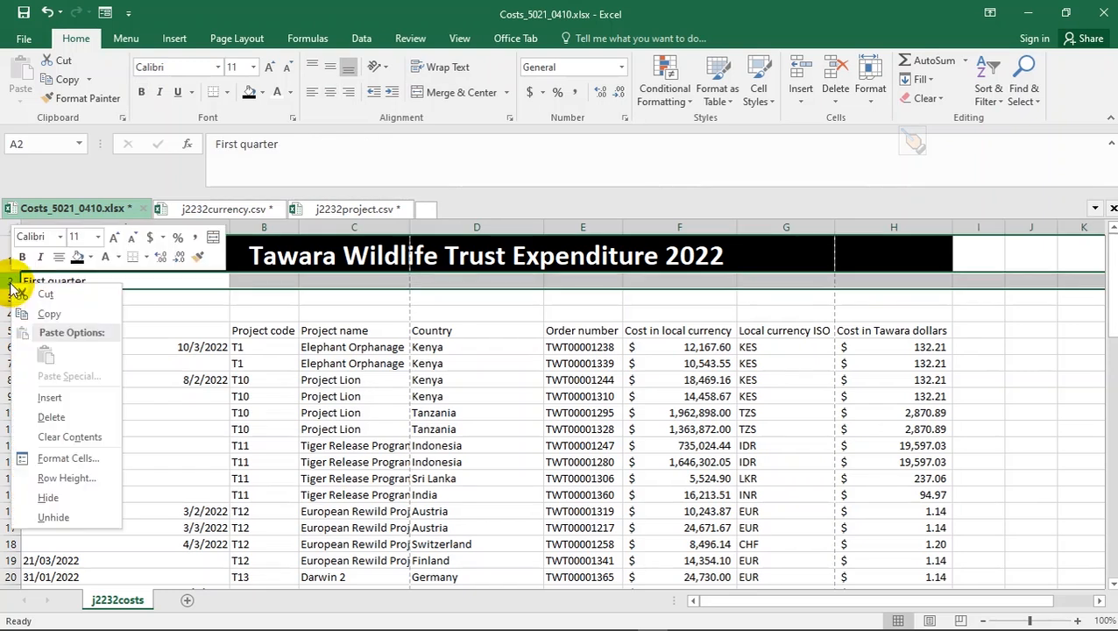
{"action": "left_click", "coordinate": [51, 398]}
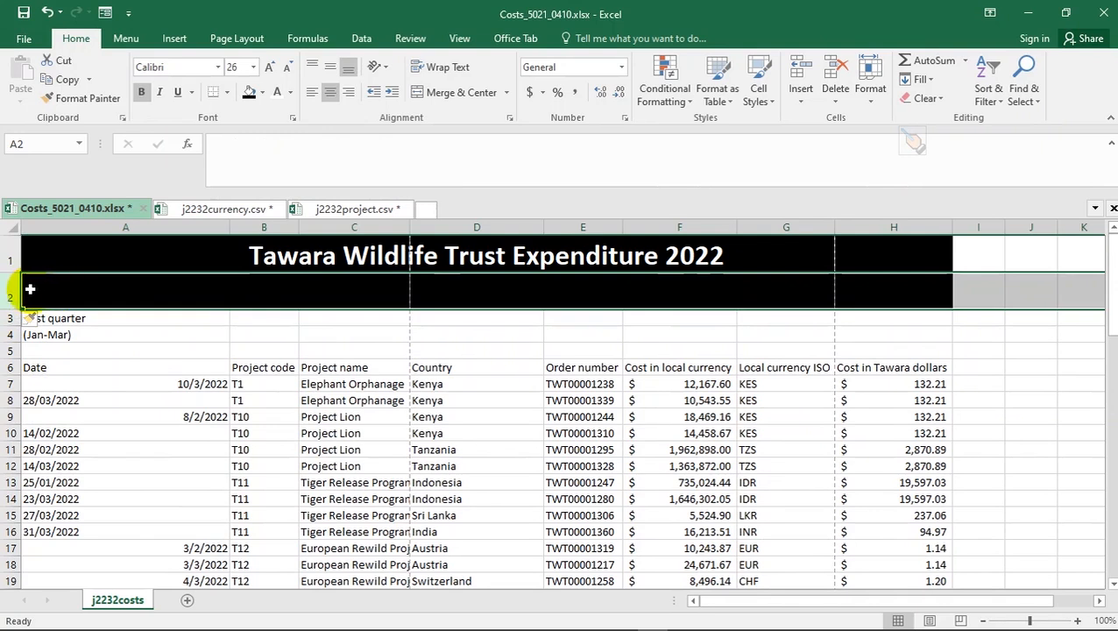
{"action": "left_click", "coordinate": [249, 319]}
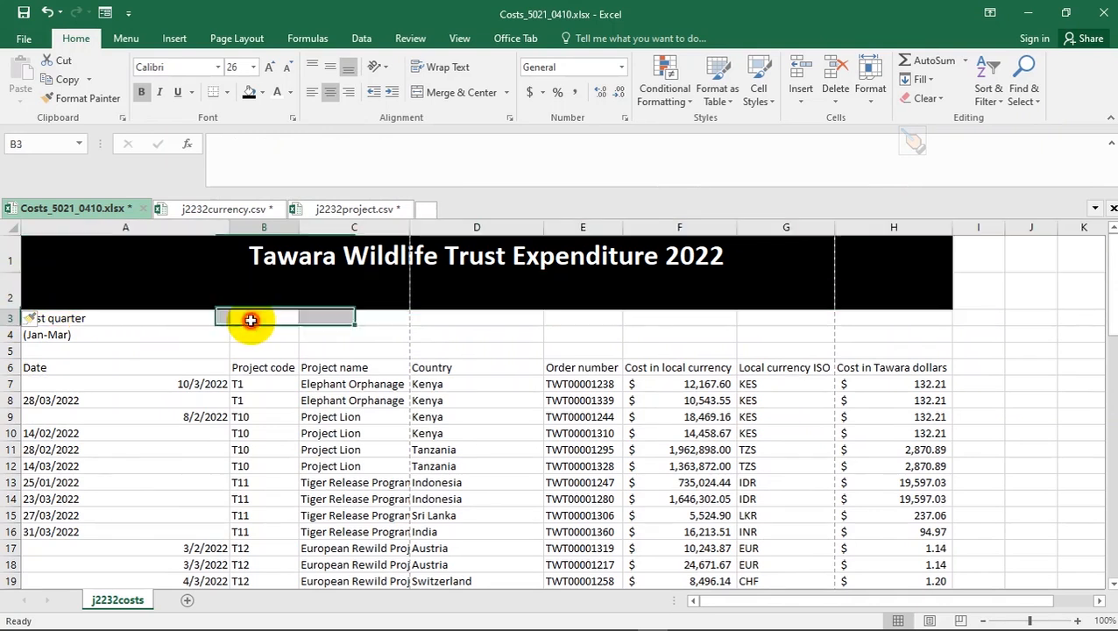
{"action": "left_click", "coordinate": [67, 97]}
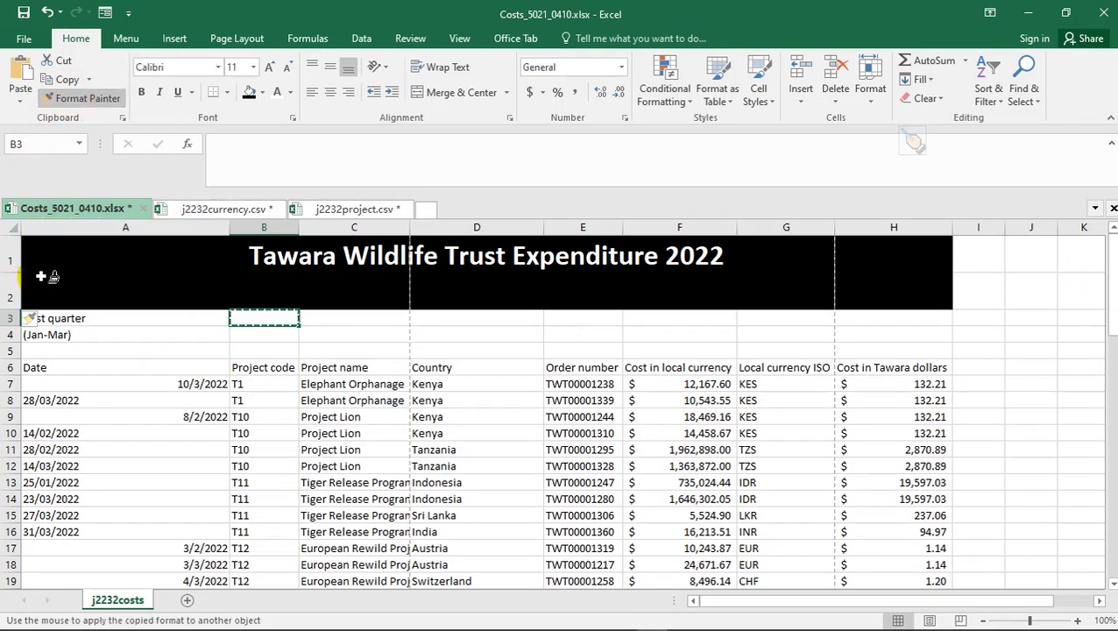
{"action": "mouse_move", "coordinate": [53, 291]}
{"action": "left_mouse_down"}
{"action": "mouse_move", "coordinate": [267, 332]}
{"action": "mouse_move", "coordinate": [439, 285]}
{"action": "mouse_move", "coordinate": [876, 279]}
{"action": "left_mouse_up"}
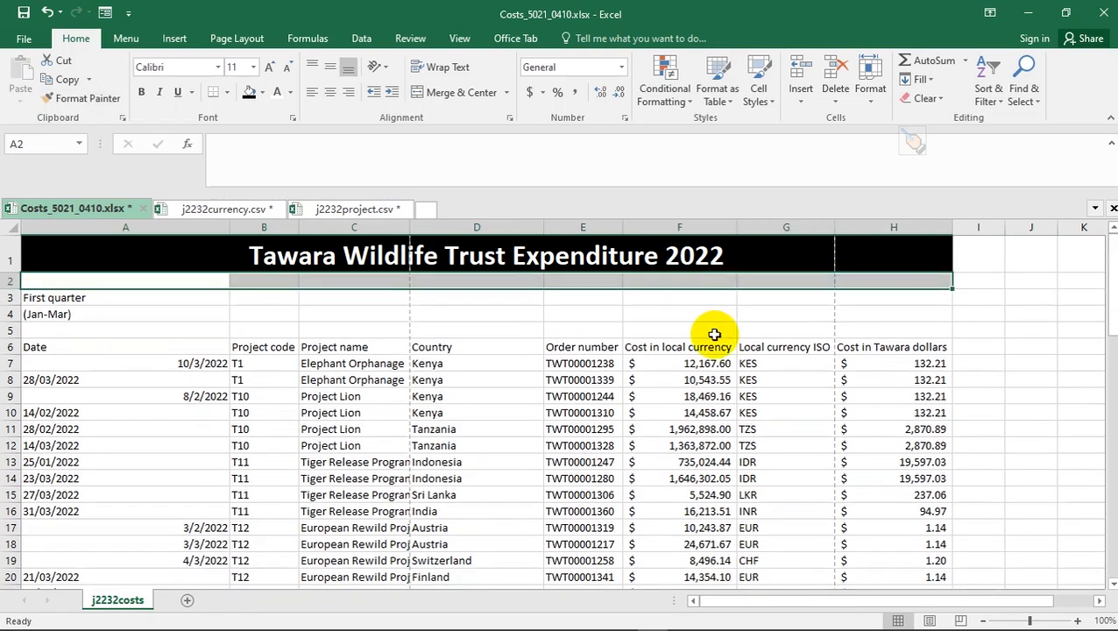
{"action": "left_click", "coordinate": [152, 318]}
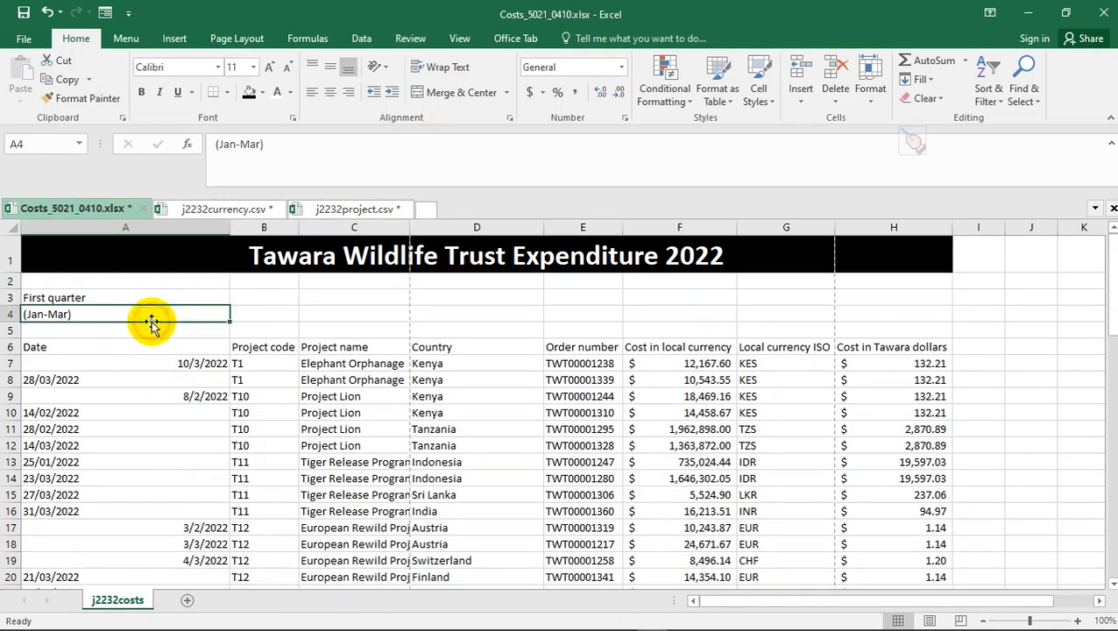
- Reduce row 2's height to a thin spacer strip beneath the black title, matching the PDF sample
{"action": "left_click", "coordinate": [47, 285]}
{"action": "key", "text": "alt+Tab"}
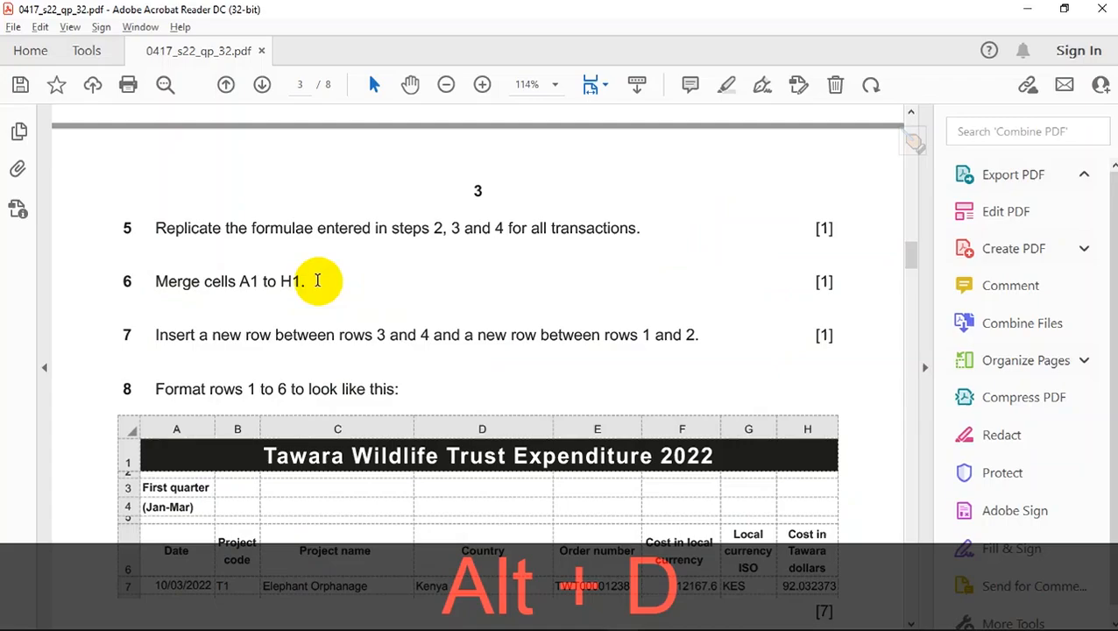
{"action": "scroll", "coordinate": [254, 422], "scroll_direction": "down", "scroll_amount": 1}
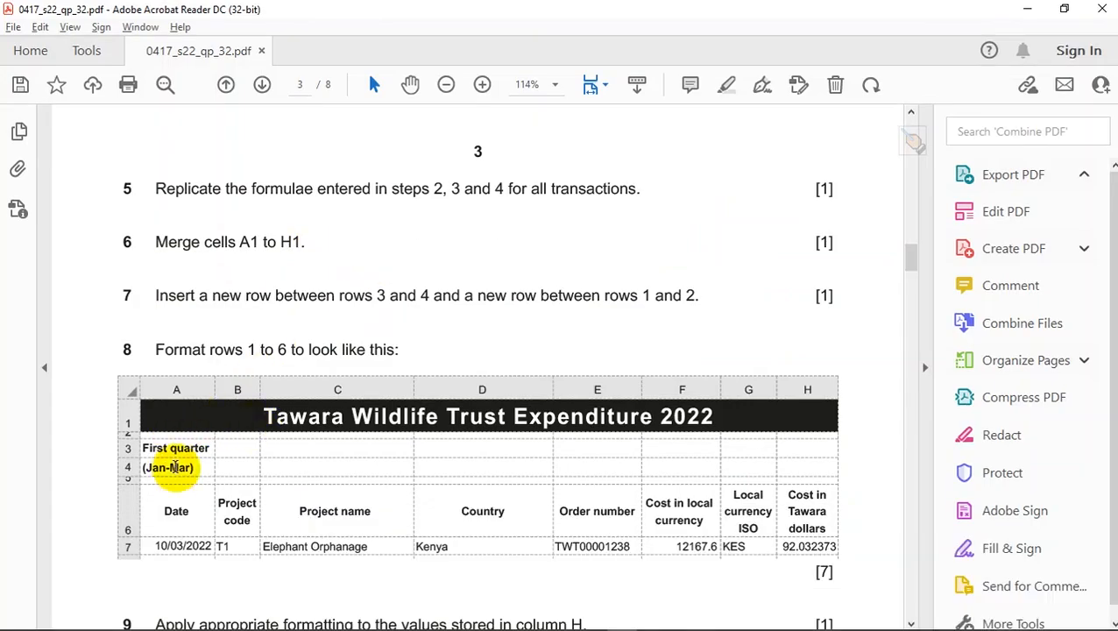
{"action": "key", "text": "alt+Tab"}
{"action": "key", "text": "alt+Tab"}
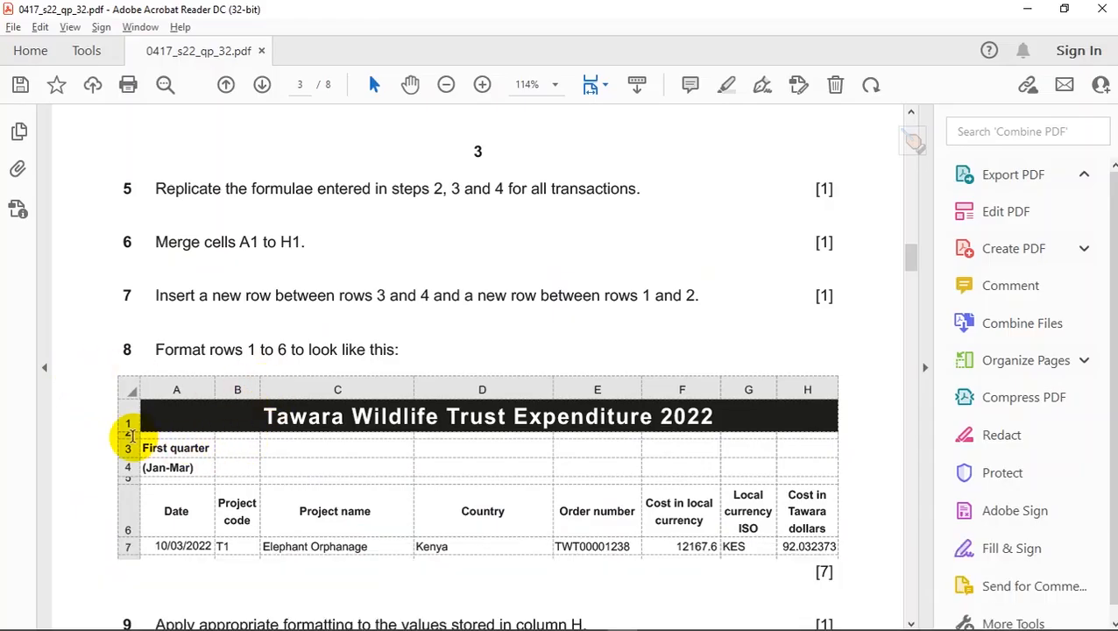
{"action": "key", "text": "alt+Tab"}
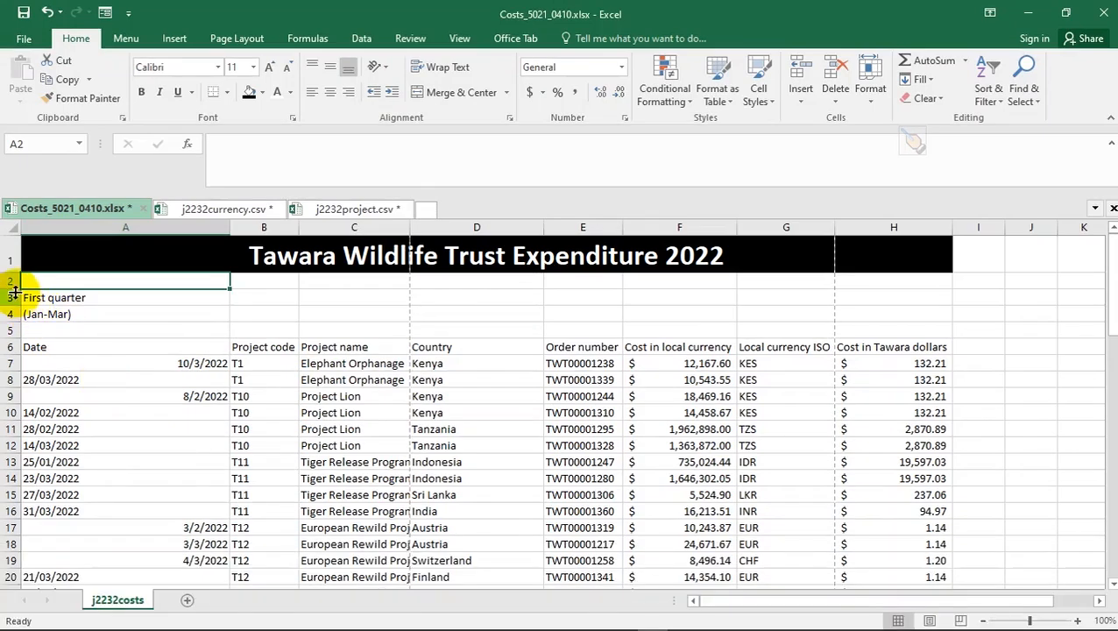
{"action": "left_click_drag", "start_coordinate": [15, 287], "coordinate": [15, 275]}
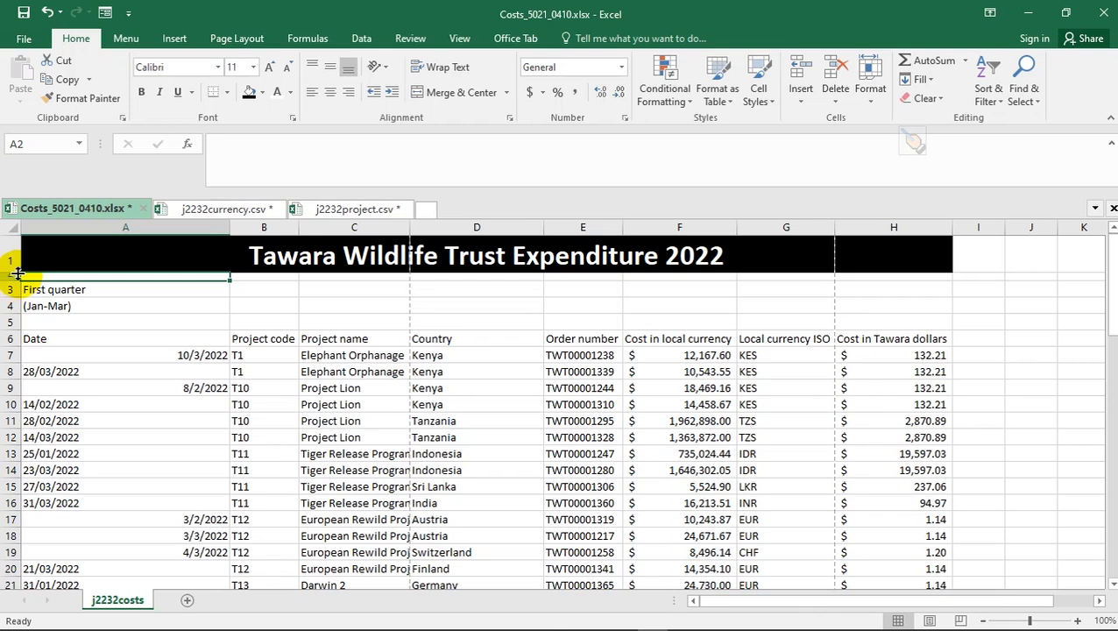
{"action": "left_click", "coordinate": [174, 291]}
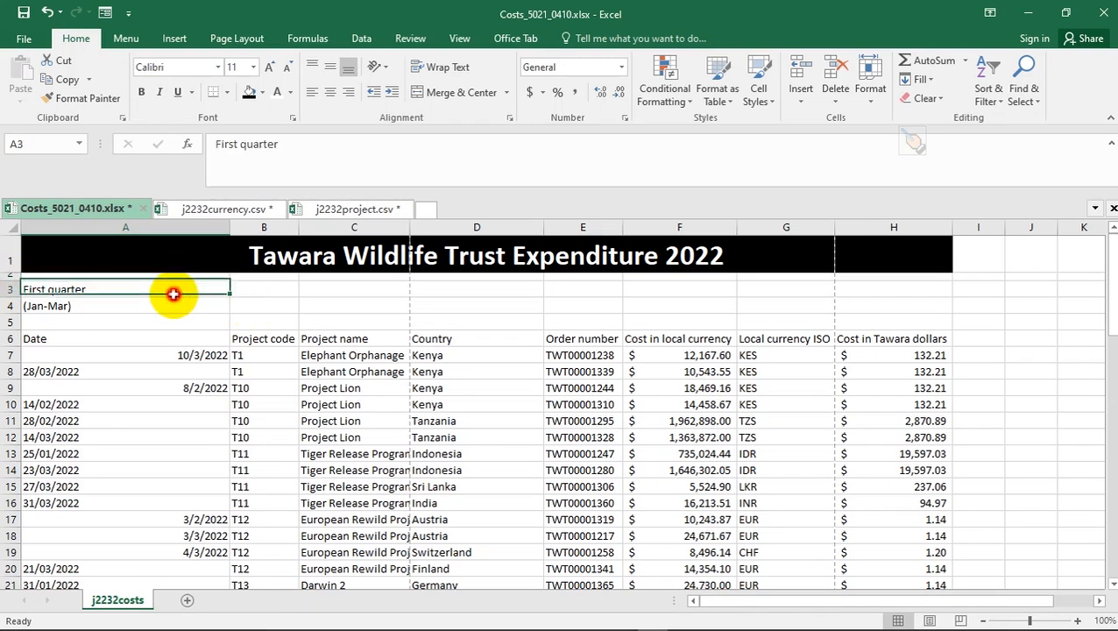
{"action": "key", "text": "alt+d"}
{"action": "key", "text": "alt+Tab"}
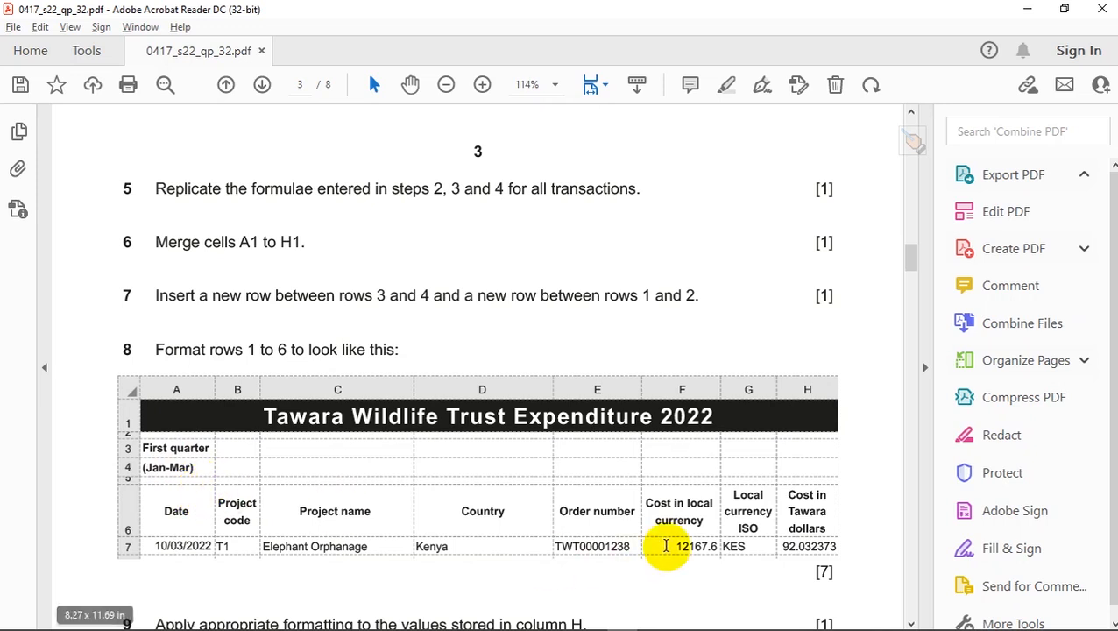
{"action": "key", "text": "alt+Tab"}
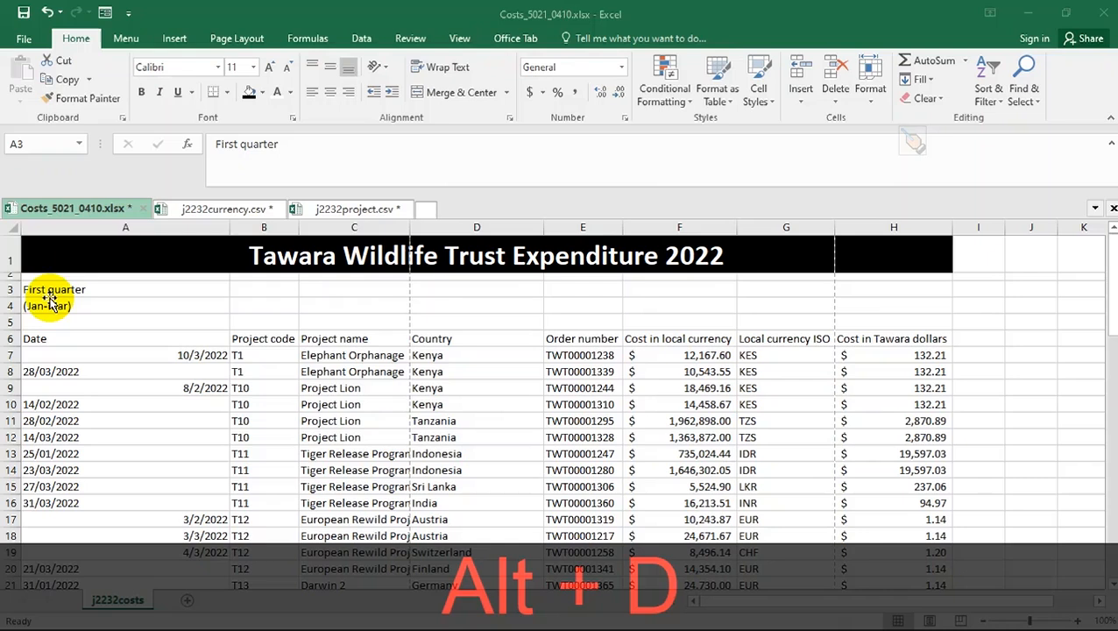
- Bold the text in A3:H6 and raise its font size to 12
{"action": "mouse_move", "coordinate": [29, 288]}
{"action": "left_mouse_down"}
{"action": "mouse_move", "coordinate": [110, 347]}
{"action": "mouse_move", "coordinate": [892, 338]}
{"action": "left_mouse_up"}
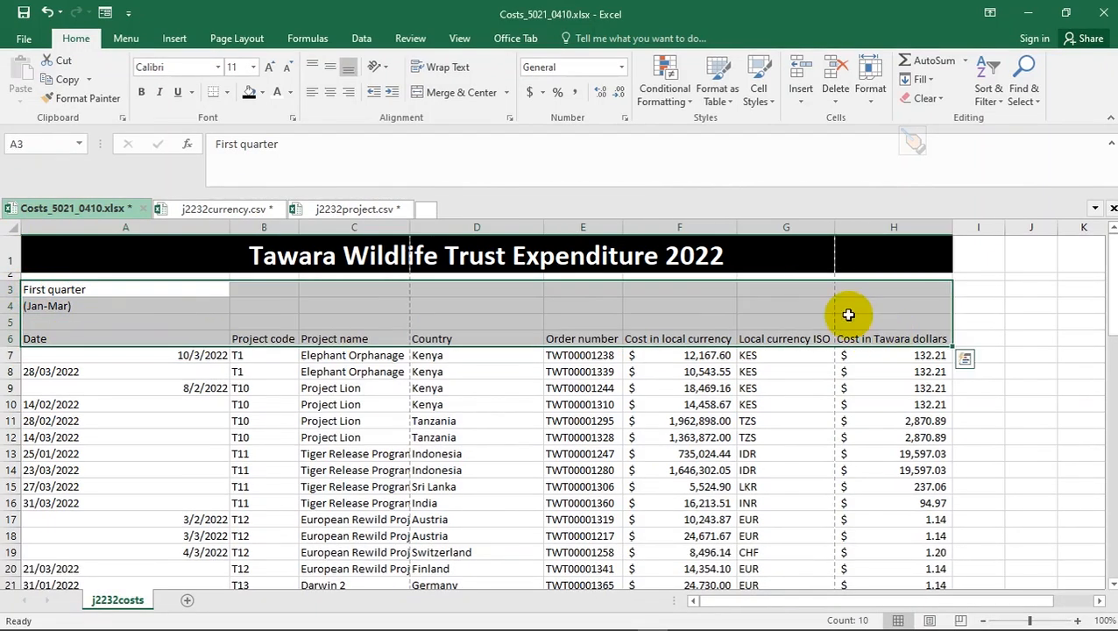
{"action": "left_click", "coordinate": [140, 92]}
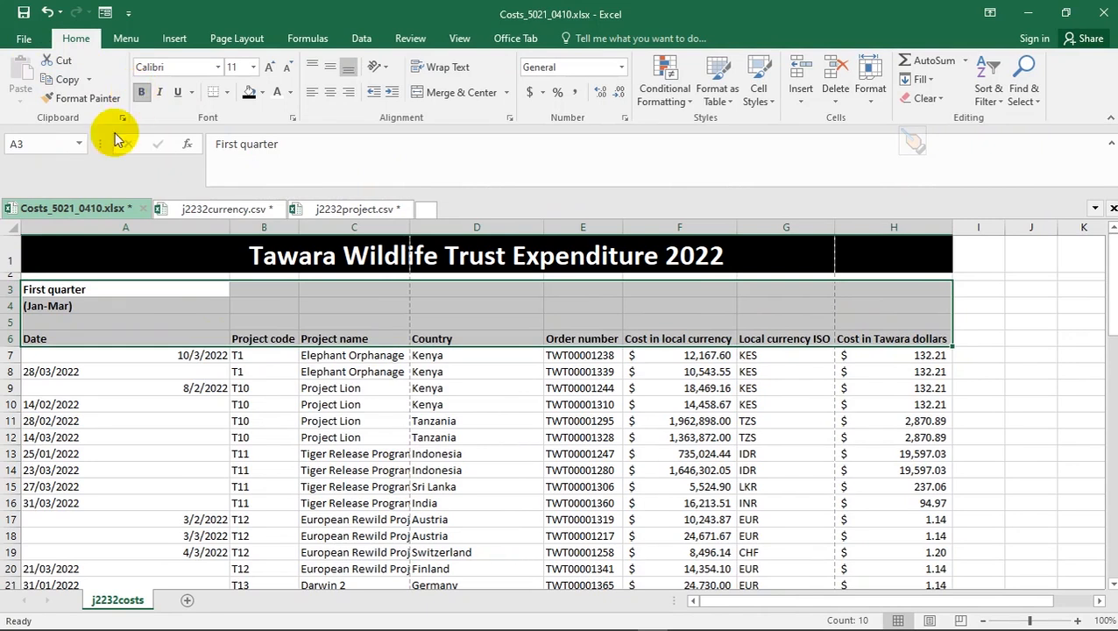
{"action": "left_click", "coordinate": [120, 289]}
{"action": "key", "text": "alt+Tab"}
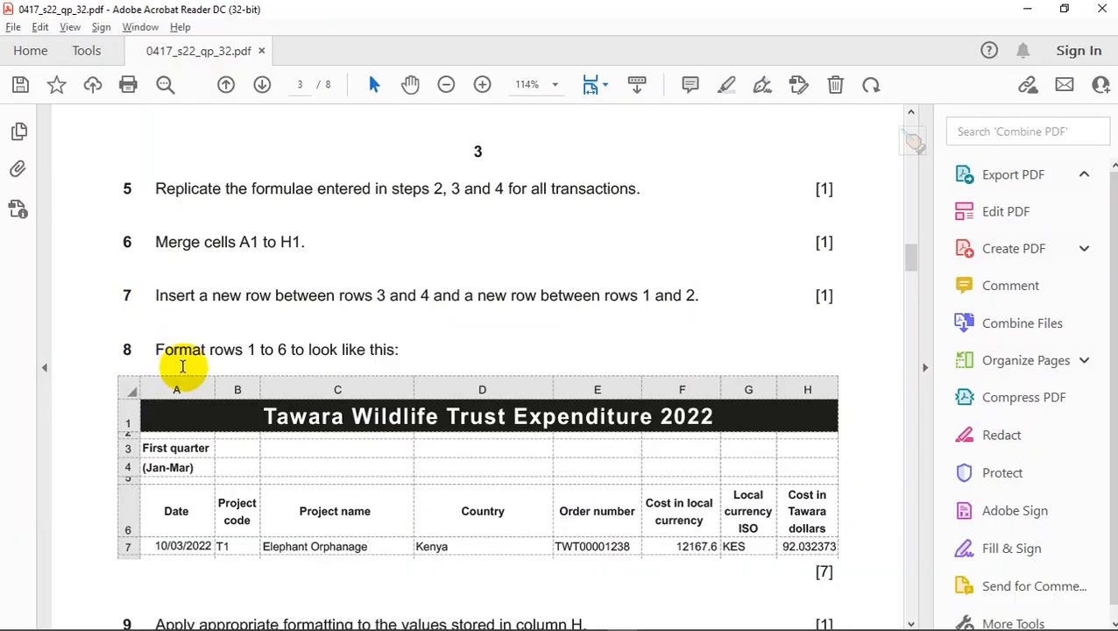
{"action": "key", "text": "alt+d"}
{"action": "key", "text": "alt+Tab"}
{"action": "key", "text": "alt+Tab"}
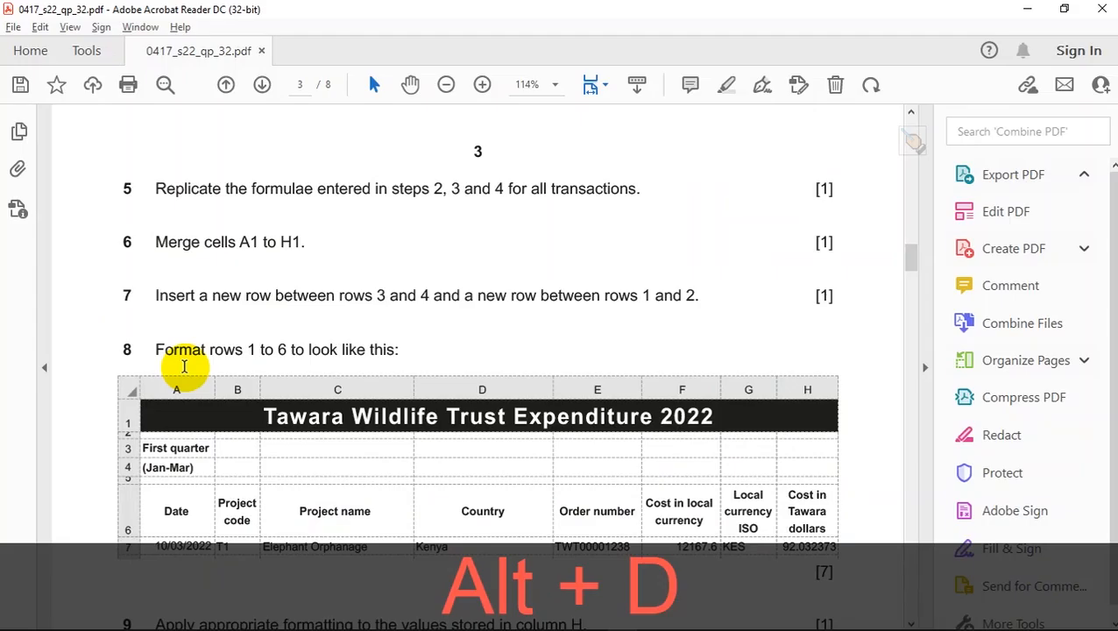
{"action": "scroll", "coordinate": [184, 366], "scroll_direction": "down", "scroll_amount": 2}
{"action": "key", "text": "alt+Tab"}
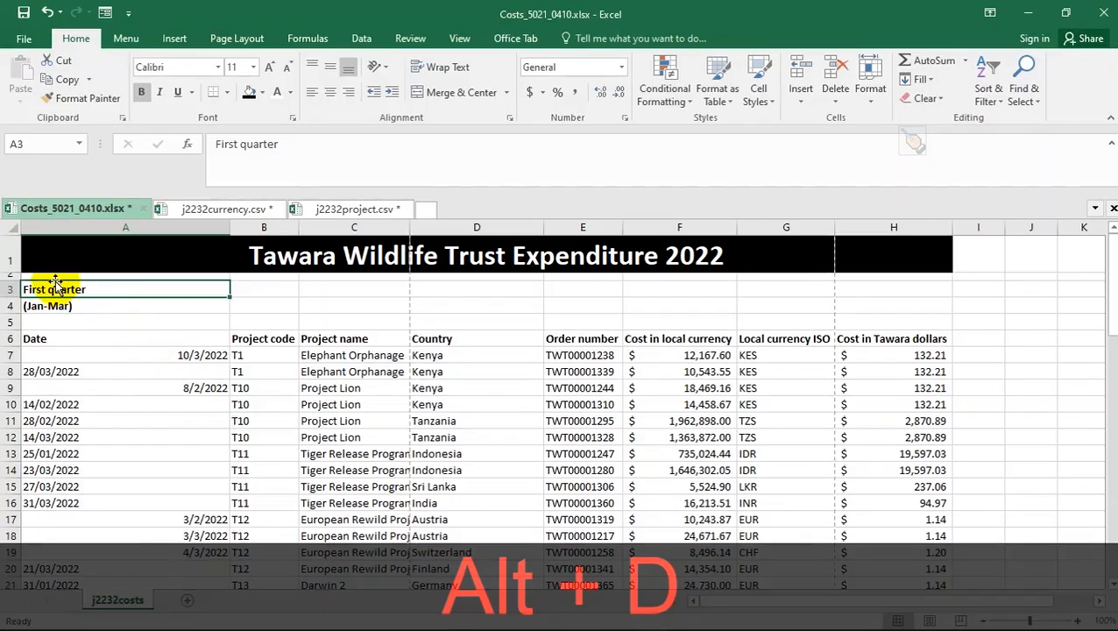
{"action": "left_click_drag", "start_coordinate": [45, 288], "coordinate": [930, 338]}
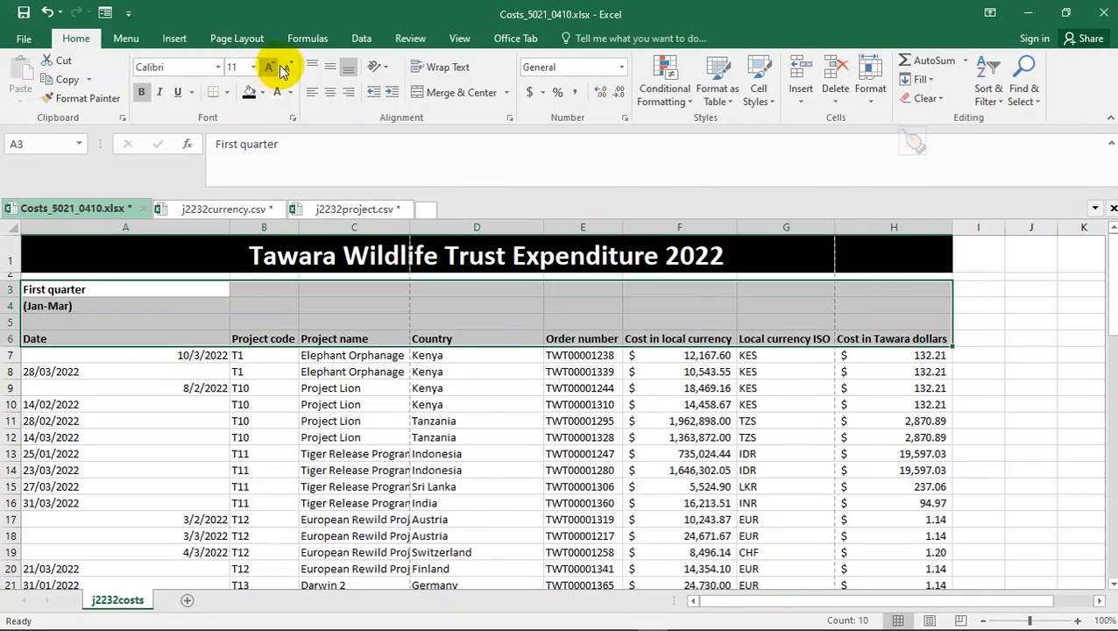
{"action": "left_click", "coordinate": [271, 67]}
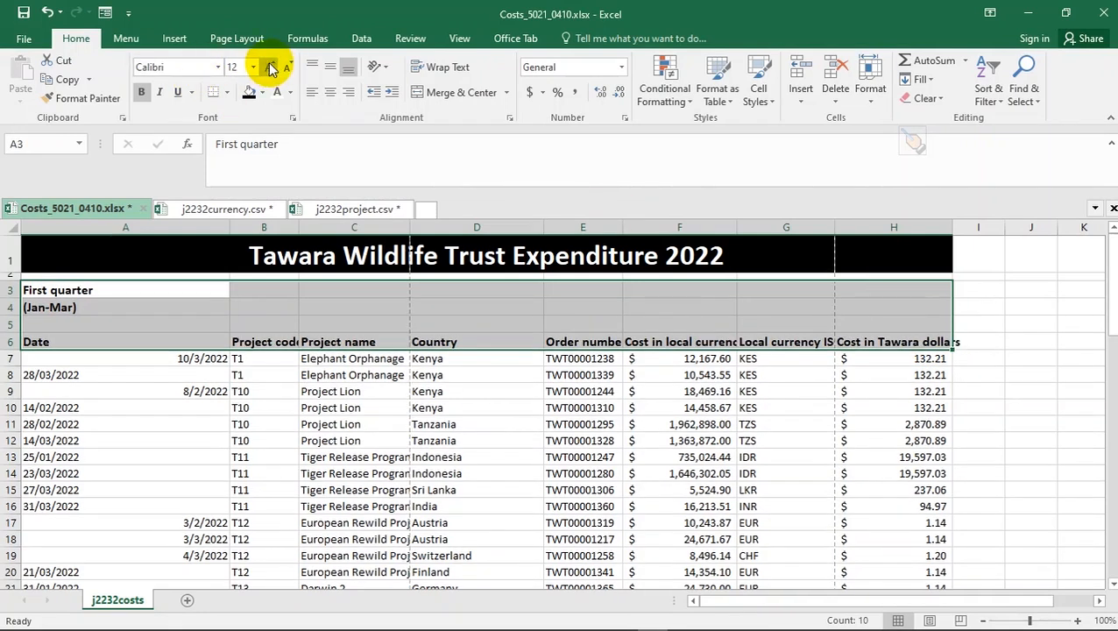
{"action": "left_click", "coordinate": [215, 326]}
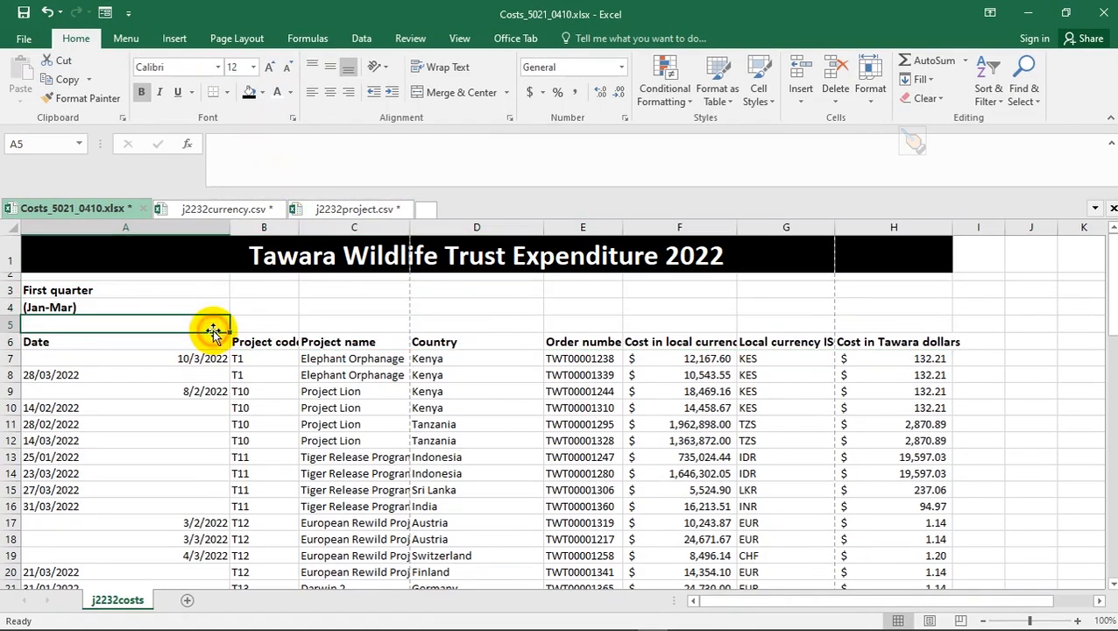
{"action": "key", "text": "alt+Tab"}
{"action": "key", "text": "alt+Tab"}
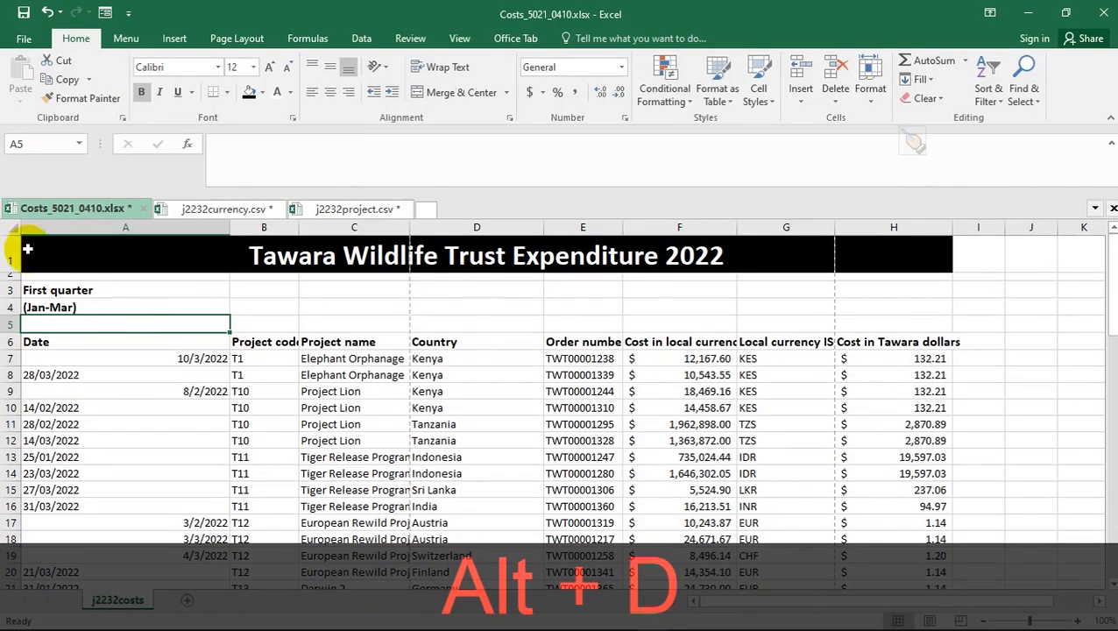
- Autofit columns B, C and G, narrow column D, and widen columns F and H
{"action": "left_click", "coordinate": [12, 226]}
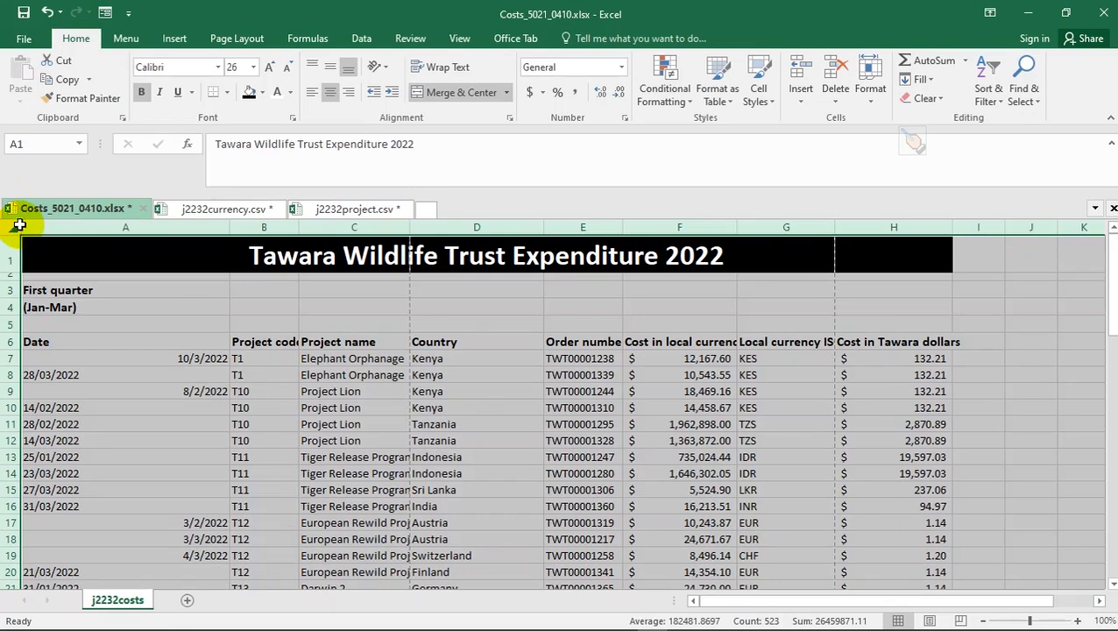
{"action": "left_click", "coordinate": [157, 305]}
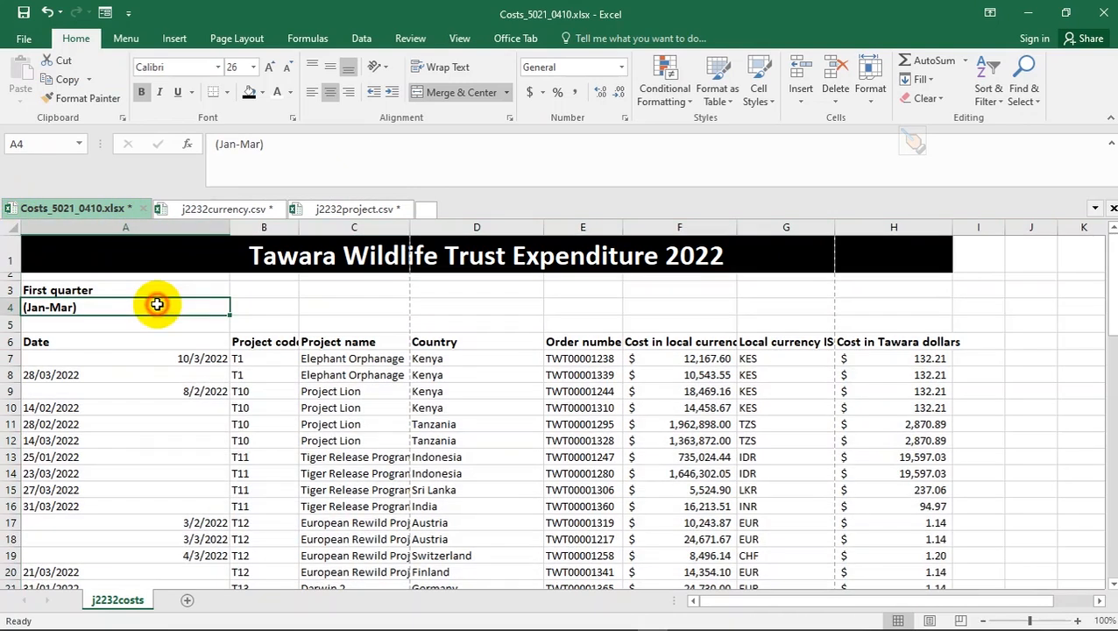
{"action": "double_click", "coordinate": [301, 229]}
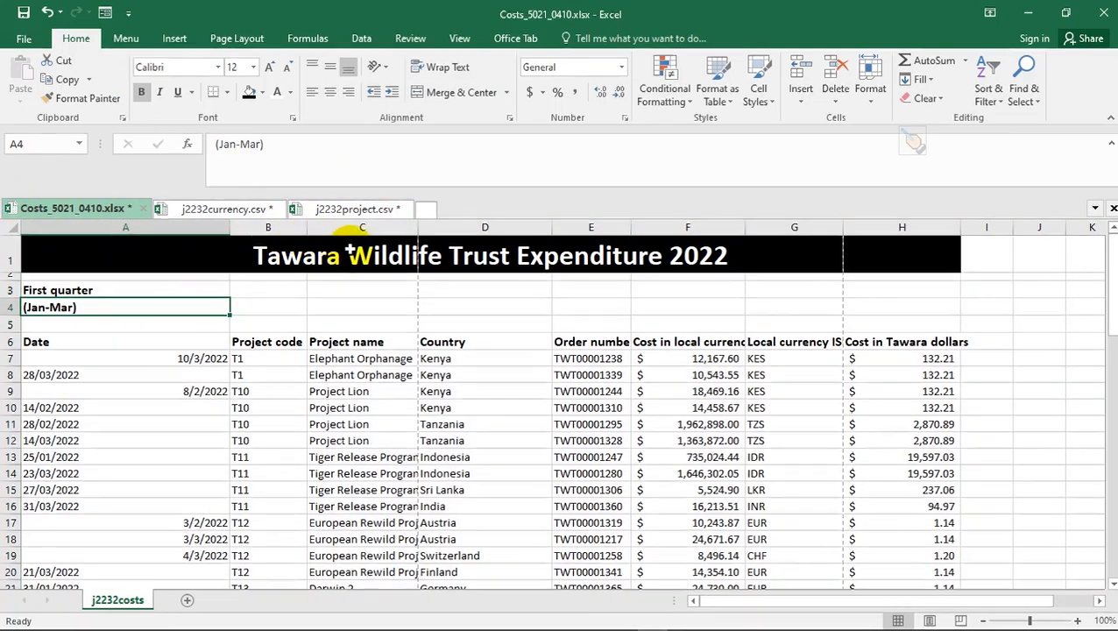
{"action": "double_click", "coordinate": [419, 226]}
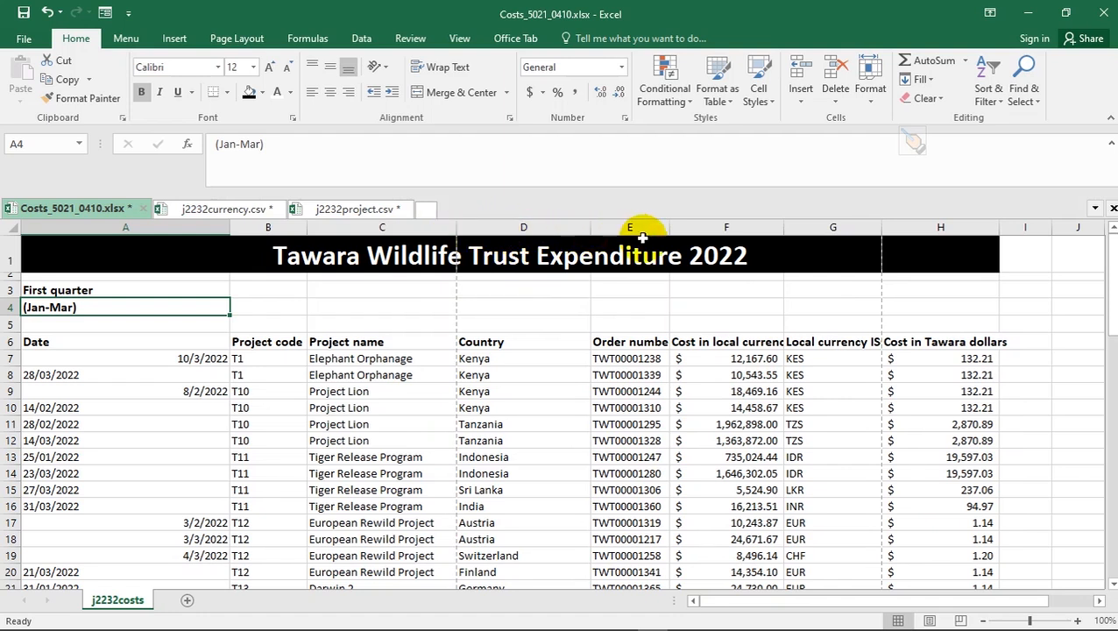
{"action": "left_click_drag", "start_coordinate": [590, 227], "coordinate": [534, 226]}
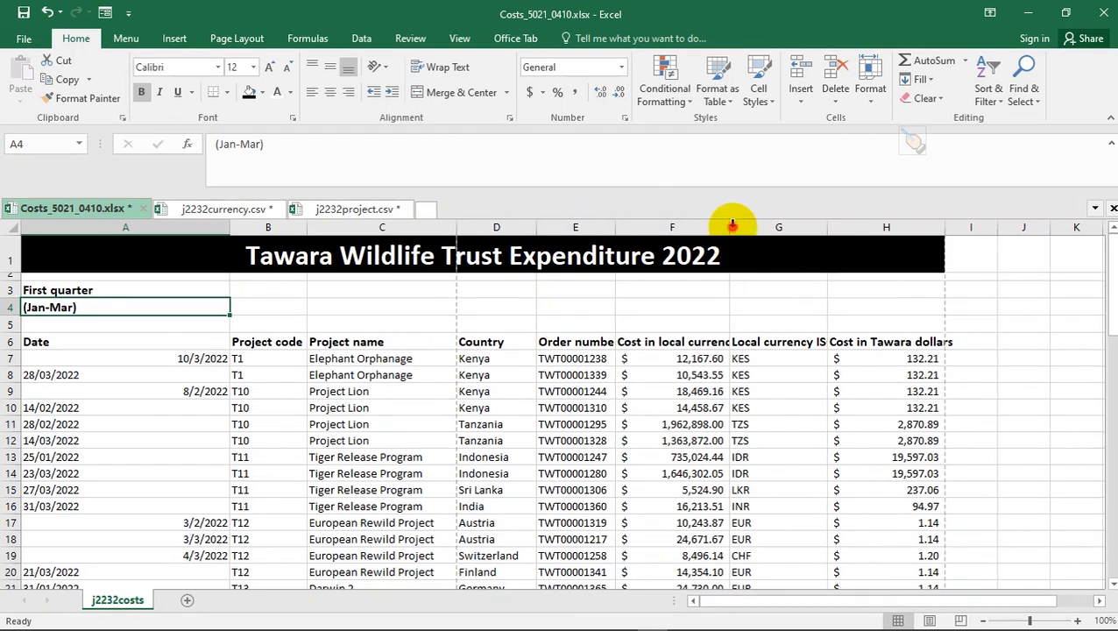
{"action": "left_click_drag", "start_coordinate": [729, 226], "coordinate": [743, 227]}
{"action": "left_click_drag", "start_coordinate": [958, 227], "coordinate": [973, 227]}
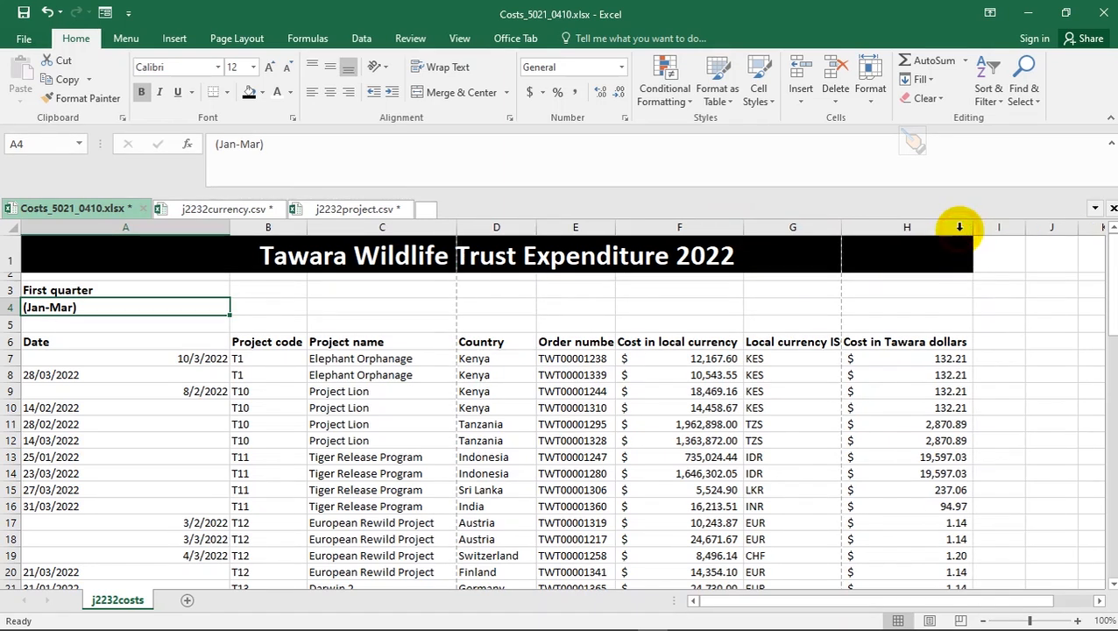
{"action": "double_click", "coordinate": [840, 225]}
{"action": "left_click", "coordinate": [782, 359]}
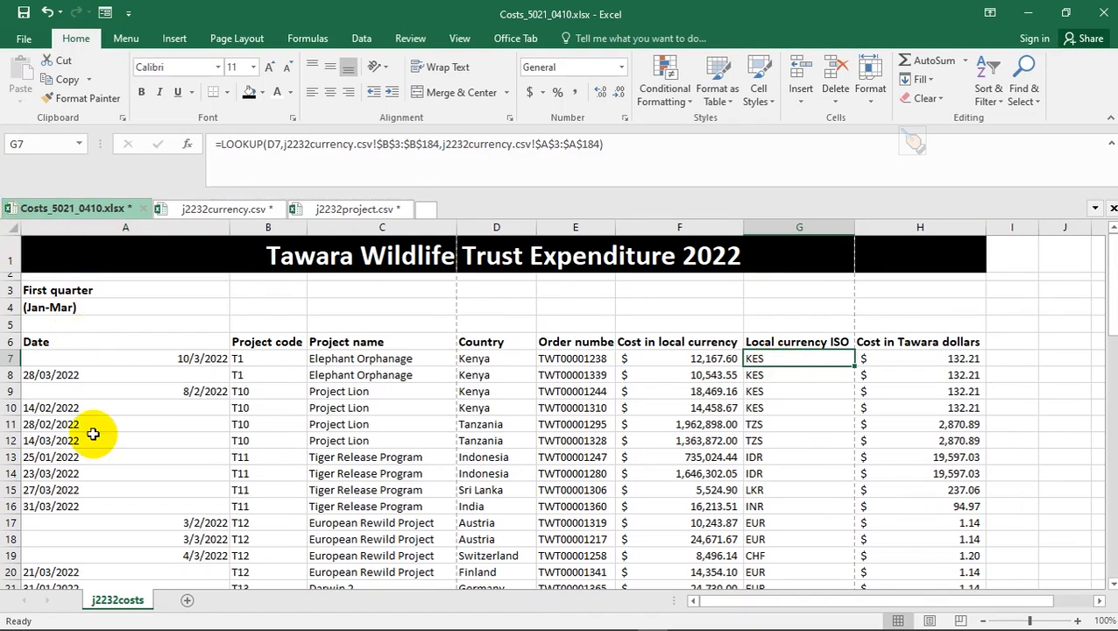
- Reduce blank row 5 above the Date headings to a thin strip, comparing with the PDF example
{"action": "key", "text": "alt+d"}
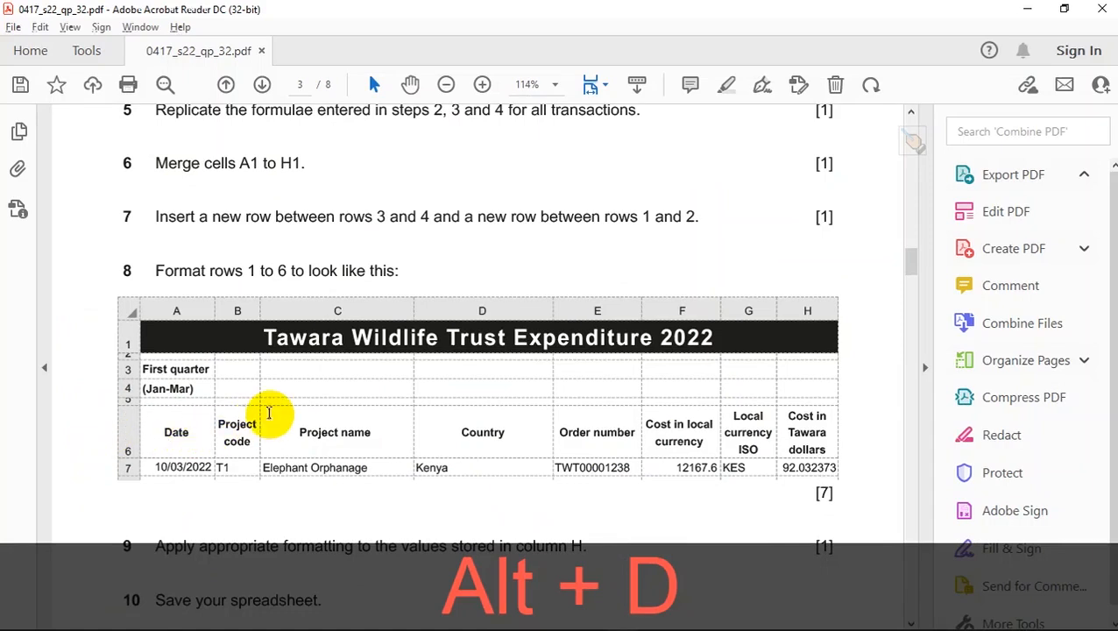
{"action": "scroll", "coordinate": [259, 420], "scroll_direction": "down", "scroll_amount": 1}
{"action": "scroll", "coordinate": [255, 428], "scroll_direction": "down", "scroll_amount": 1}
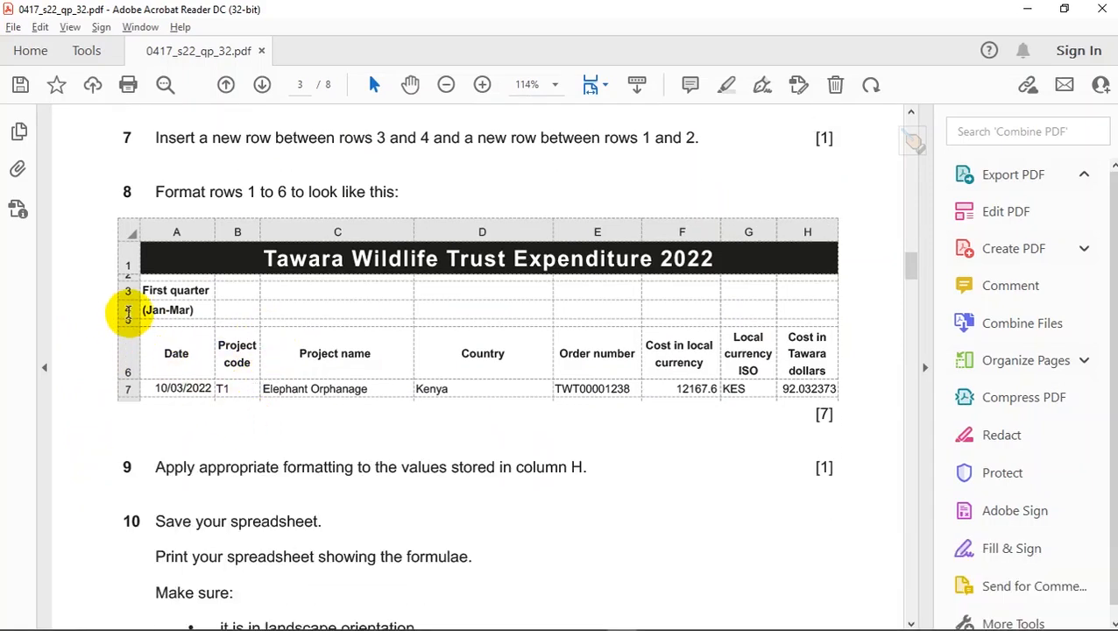
{"action": "key", "text": "alt+d"}
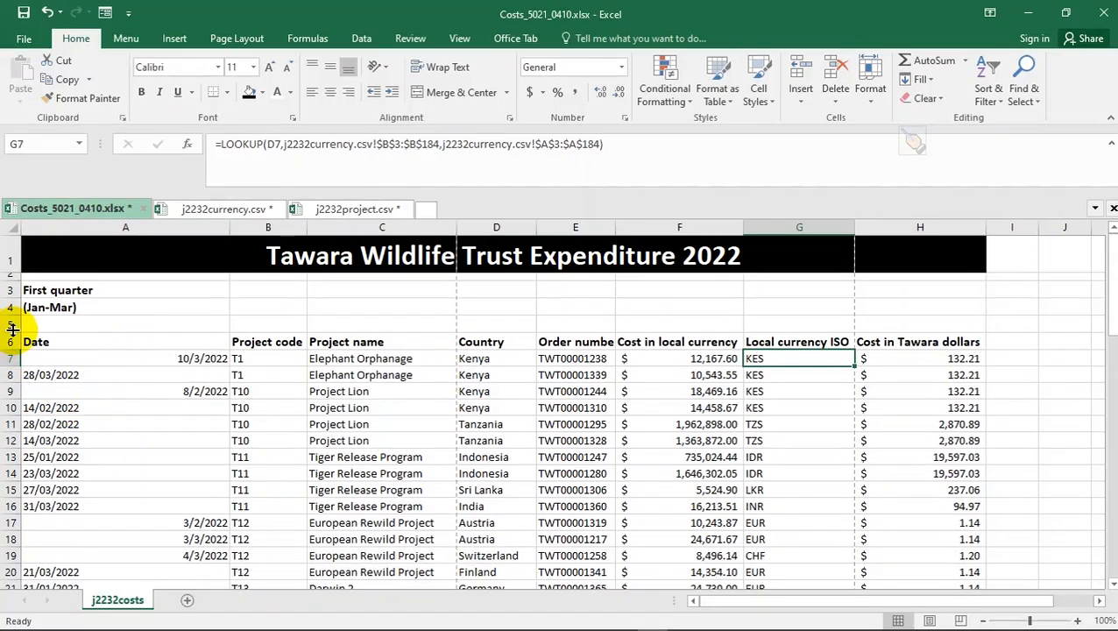
{"action": "left_click_drag", "start_coordinate": [15, 330], "coordinate": [12, 318]}
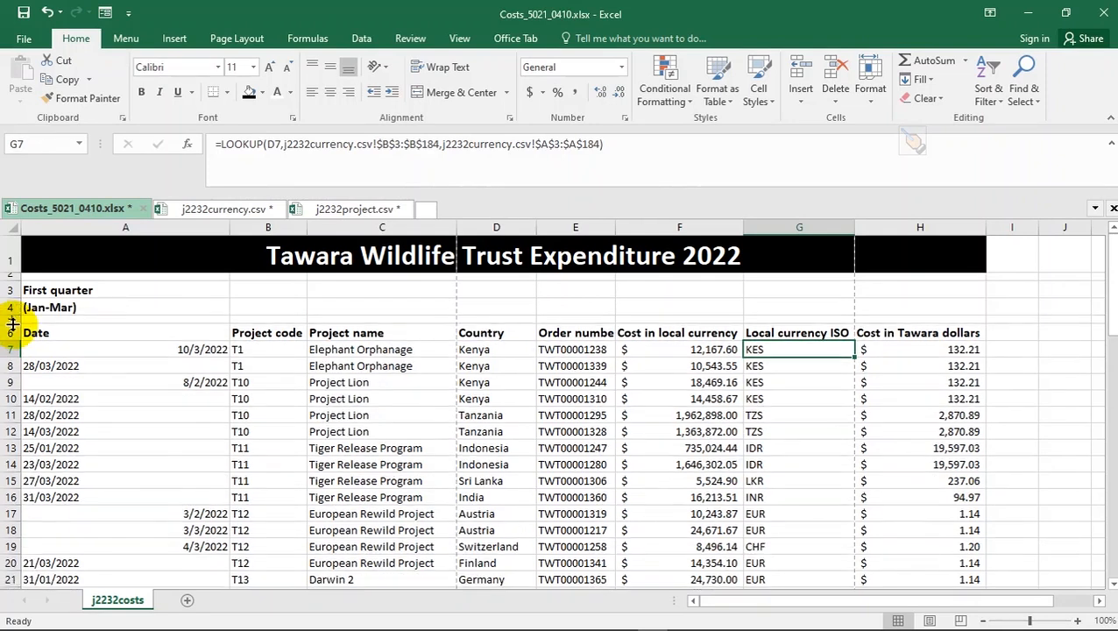
{"action": "key", "text": "alt+d"}
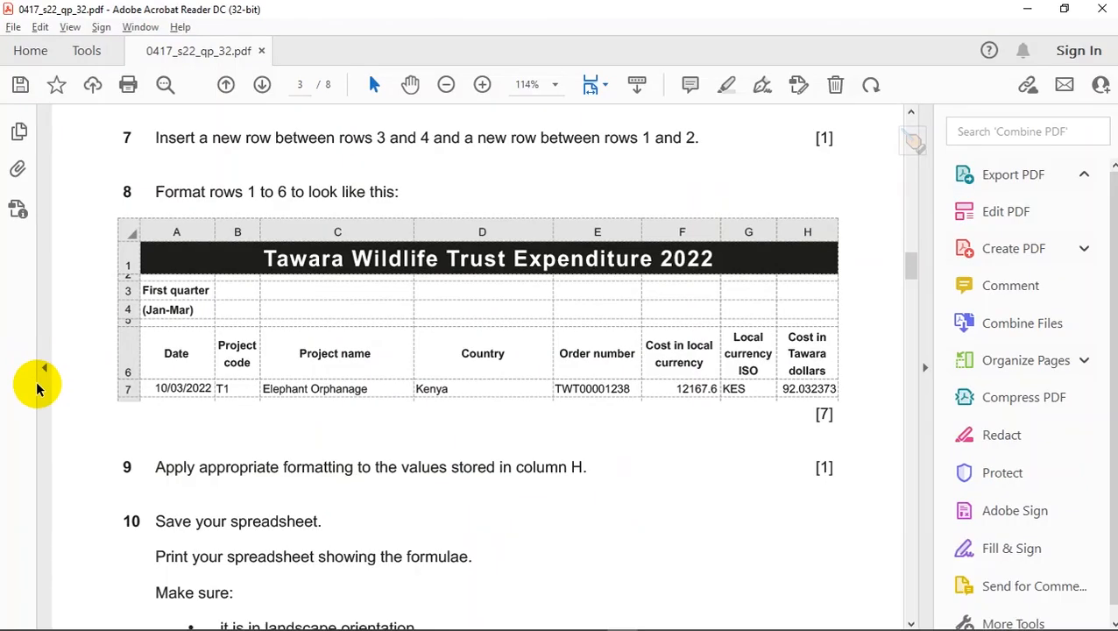
{"action": "key", "text": "alt+d"}
{"action": "key", "text": "alt+d"}
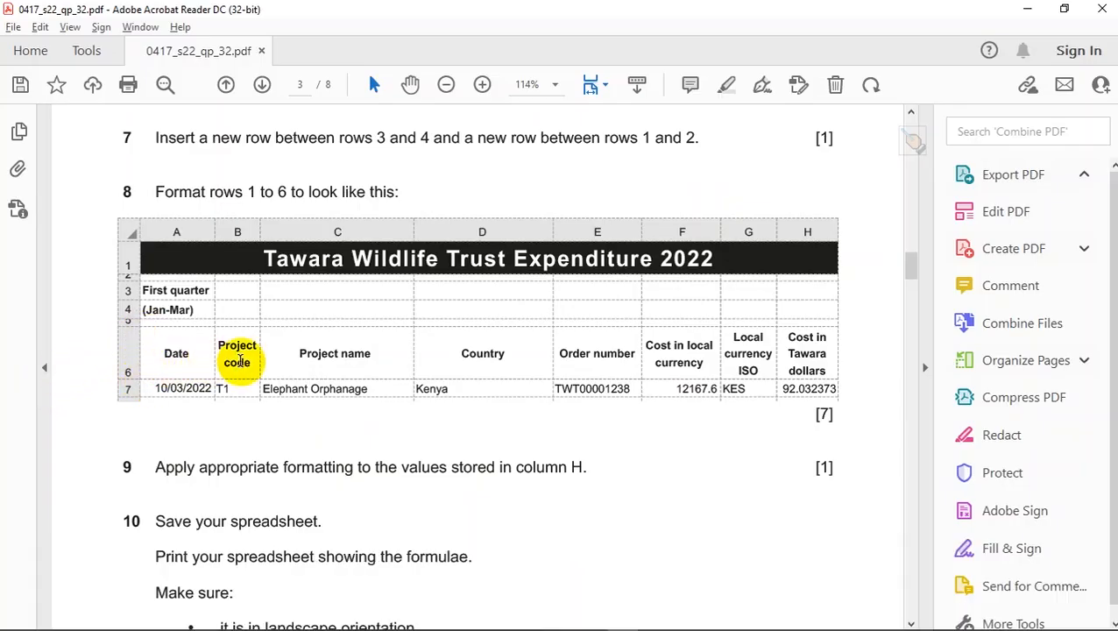
- Compare question 8's sample header row in the PDF against the Costs workbook headings
{"action": "key", "text": "alt+d"}
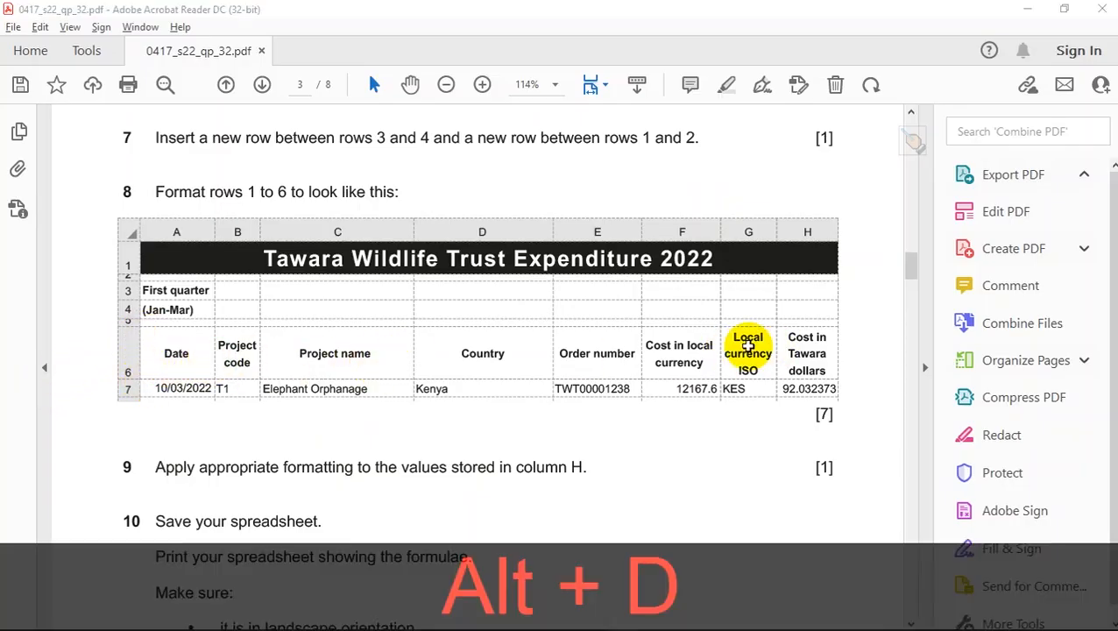
{"action": "key", "text": "alt+d"}
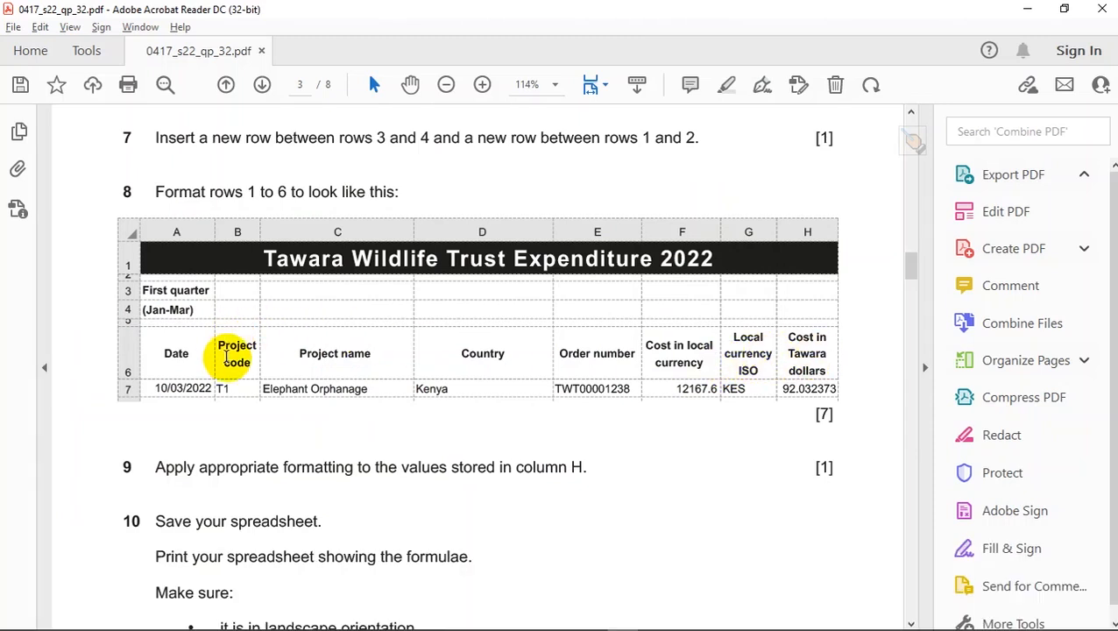
{"action": "key", "text": "alt+d"}
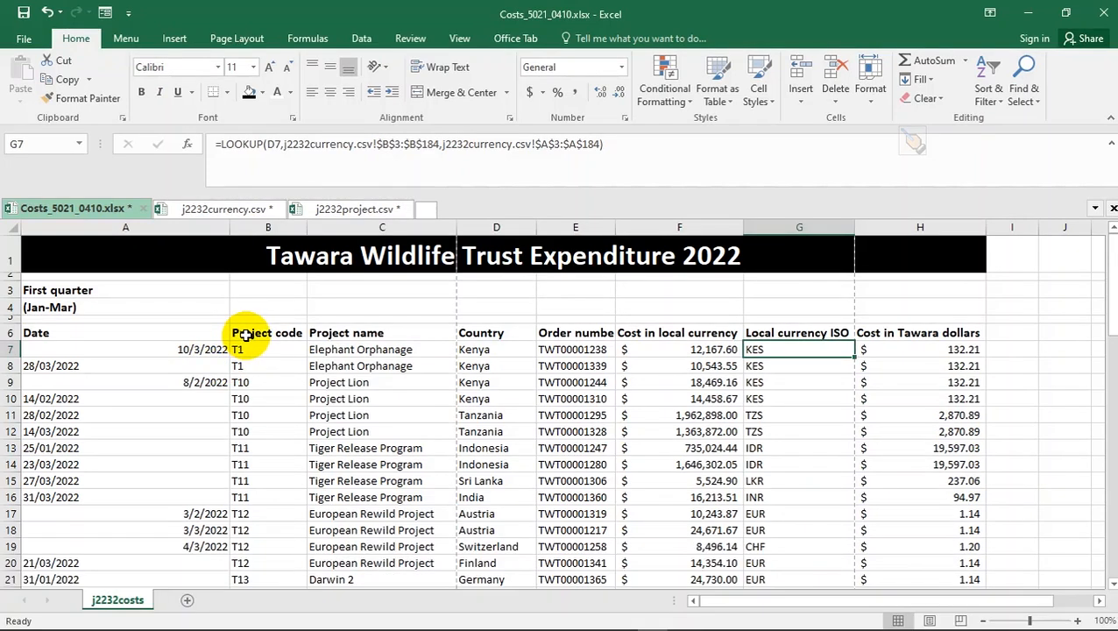
- Wrap the Project code heading in B6 onto two lines and narrow column B
{"action": "left_click", "coordinate": [246, 334]}
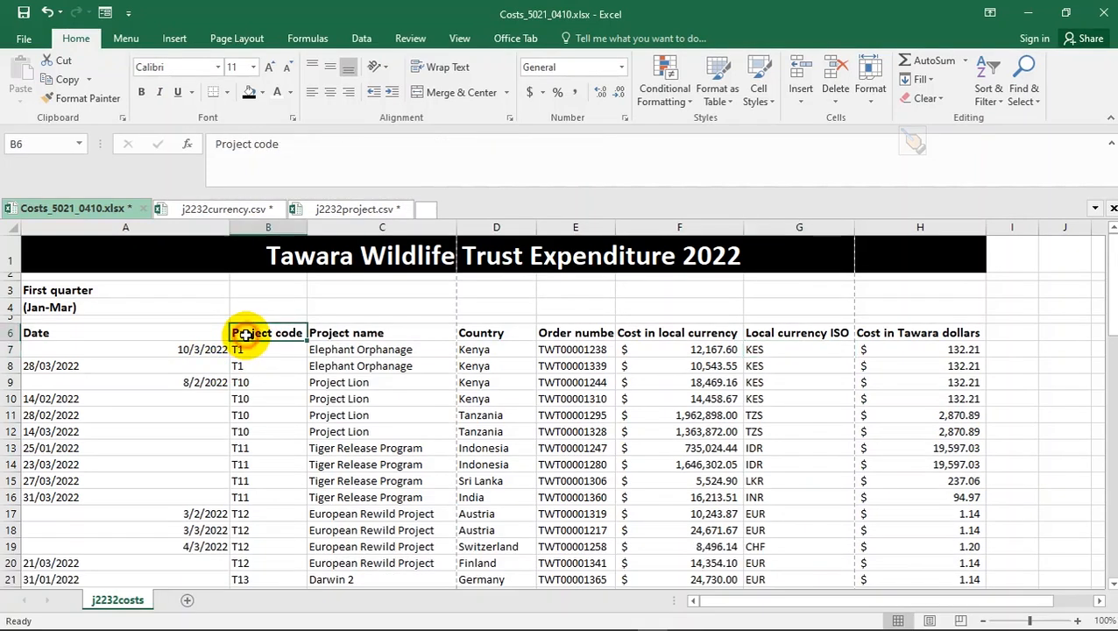
{"action": "left_click", "coordinate": [443, 72]}
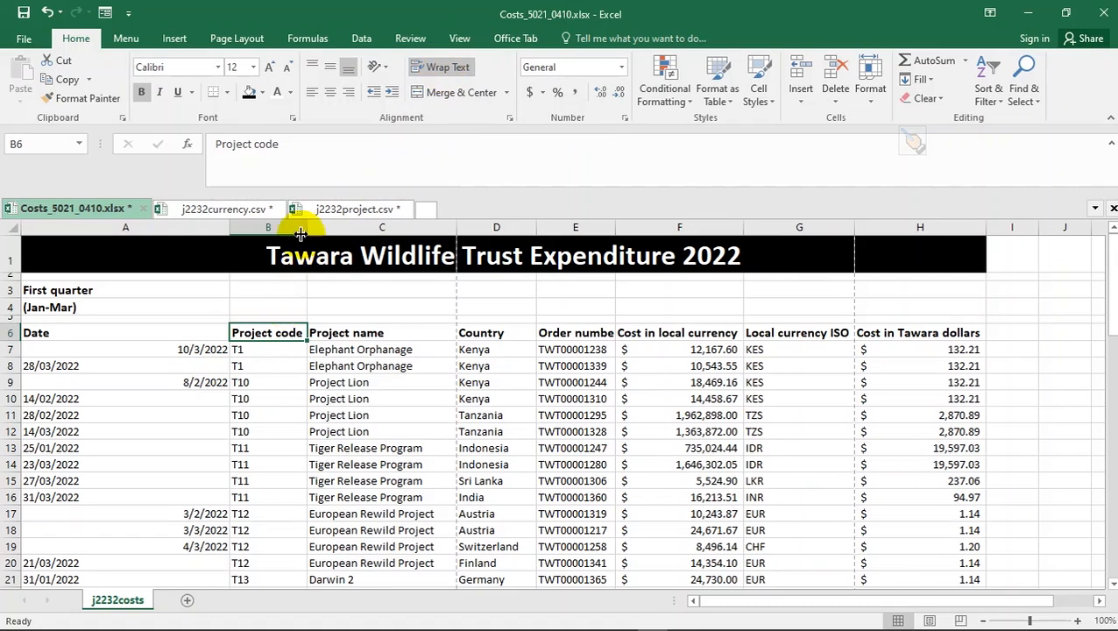
{"action": "left_click_drag", "start_coordinate": [300, 226], "coordinate": [279, 228]}
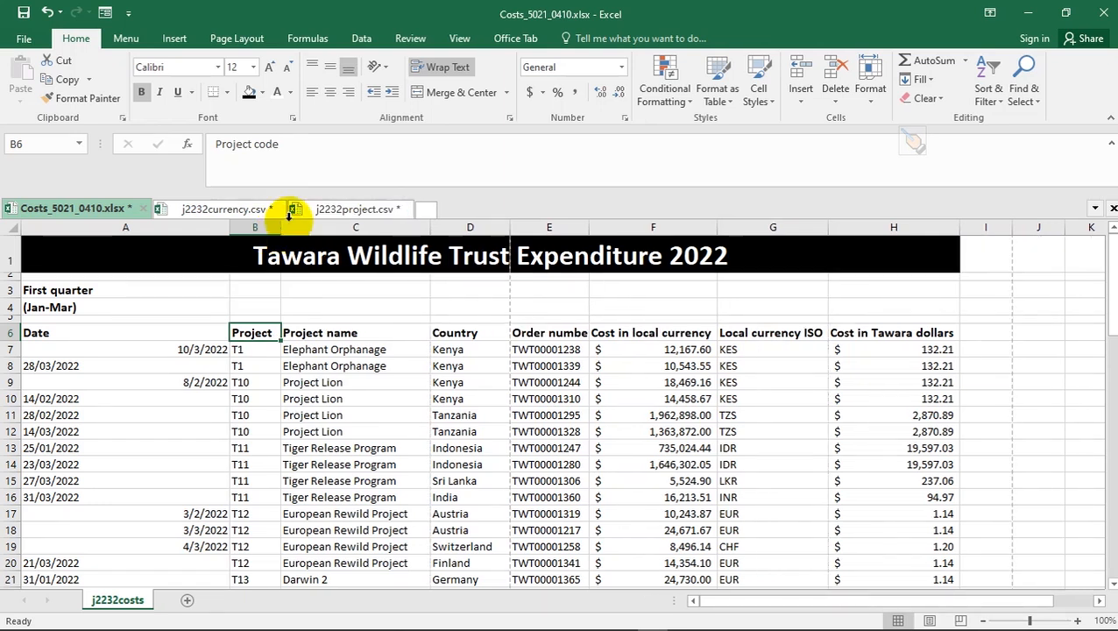
{"action": "left_click", "coordinate": [444, 71]}
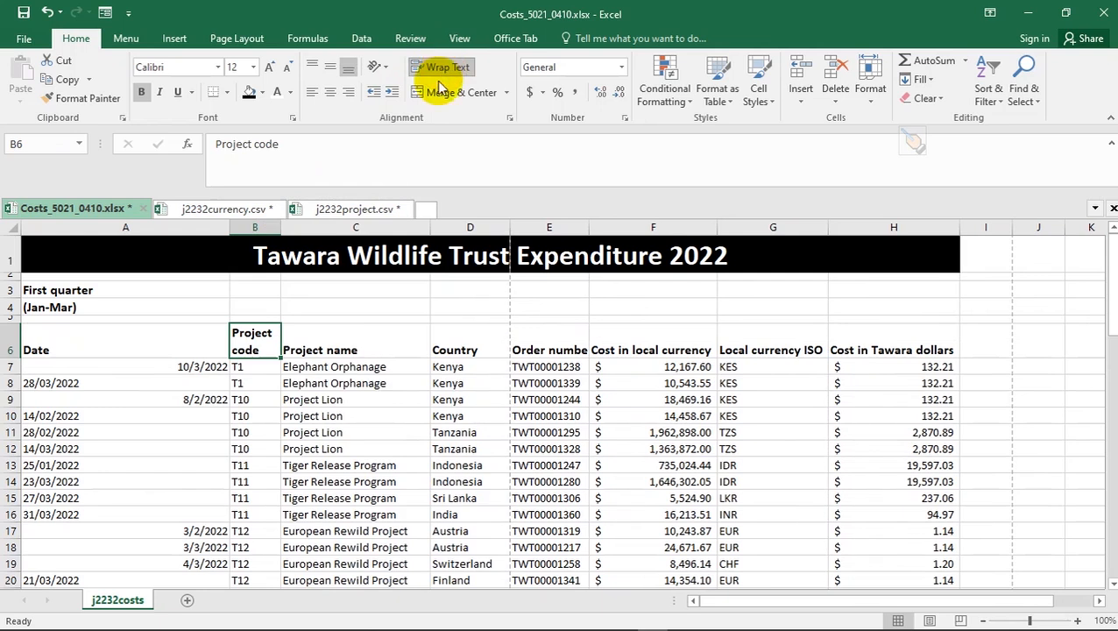
- Wrap the Order number and Cost in local currency headings, narrowing column F
{"action": "left_click", "coordinate": [543, 342]}
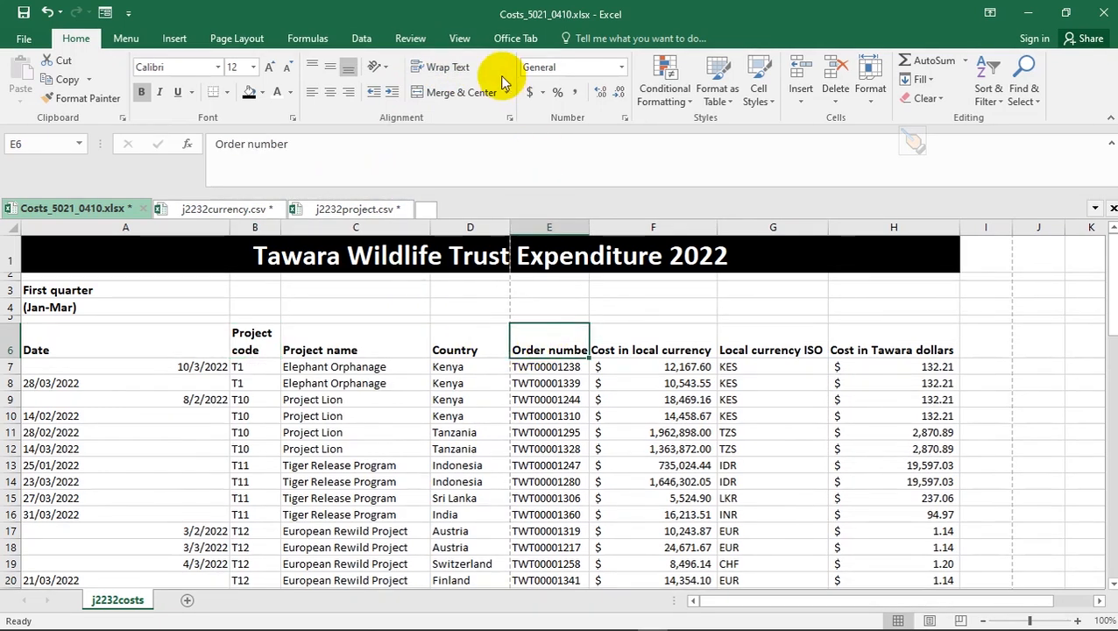
{"action": "left_click", "coordinate": [448, 70]}
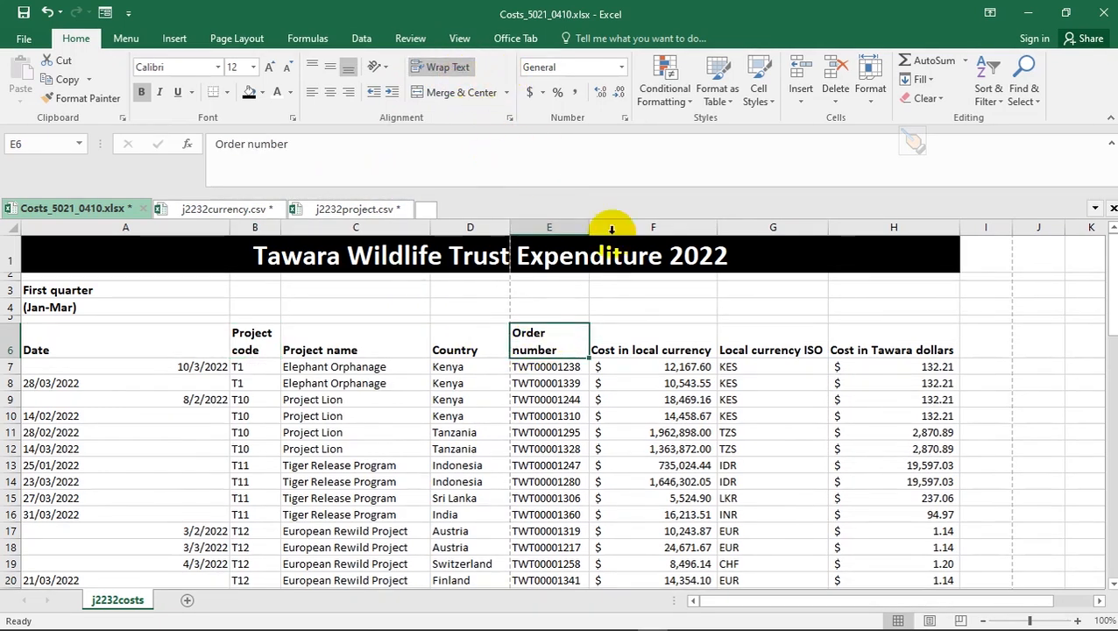
{"action": "left_click", "coordinate": [646, 345]}
{"action": "left_click", "coordinate": [447, 70]}
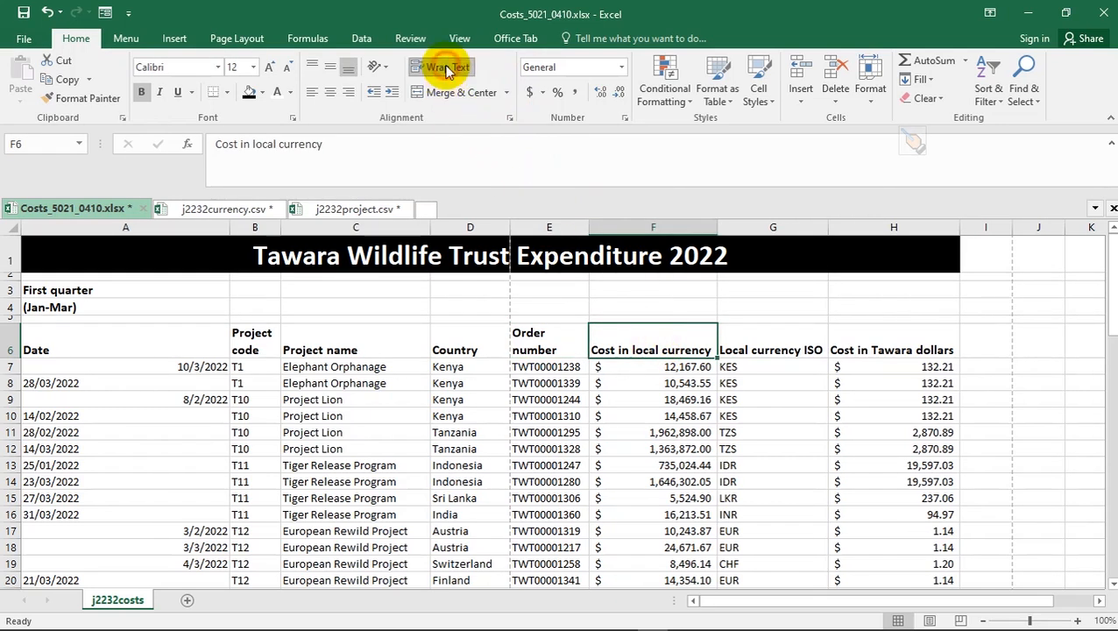
{"action": "left_click_drag", "start_coordinate": [716, 226], "coordinate": [666, 227]}
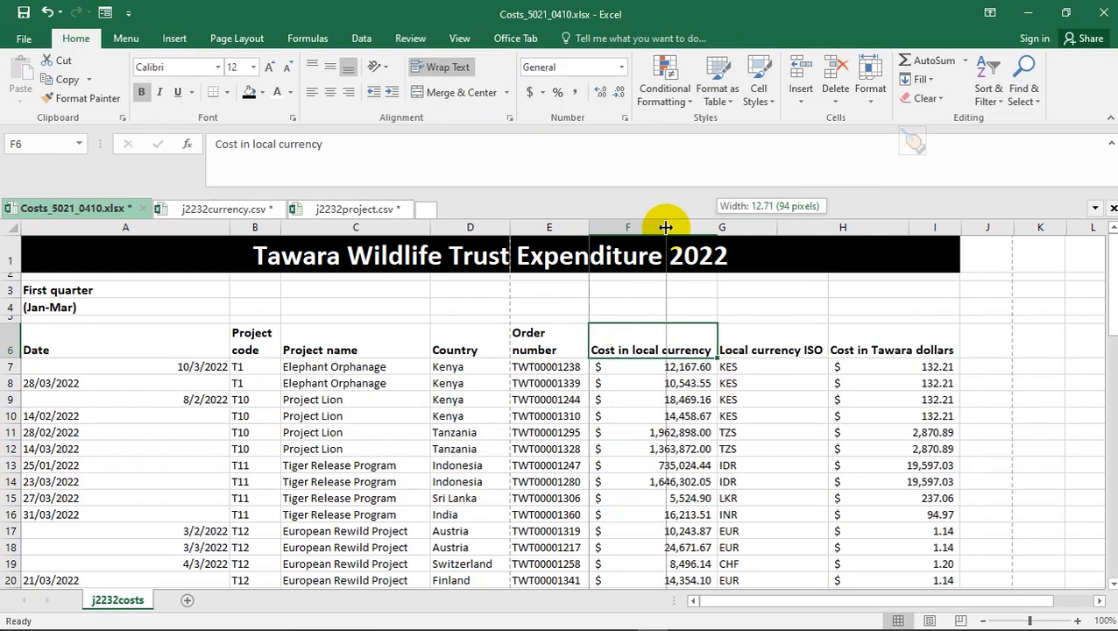
{"action": "left_click_drag", "start_coordinate": [660, 228], "coordinate": [660, 228]}
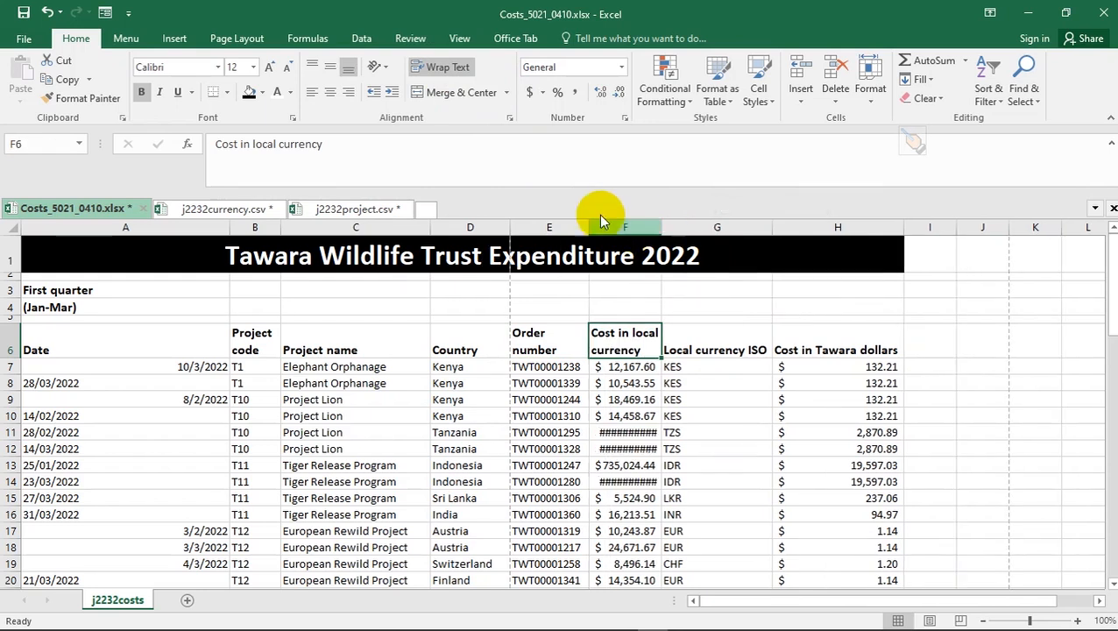
{"action": "left_click", "coordinate": [436, 67]}
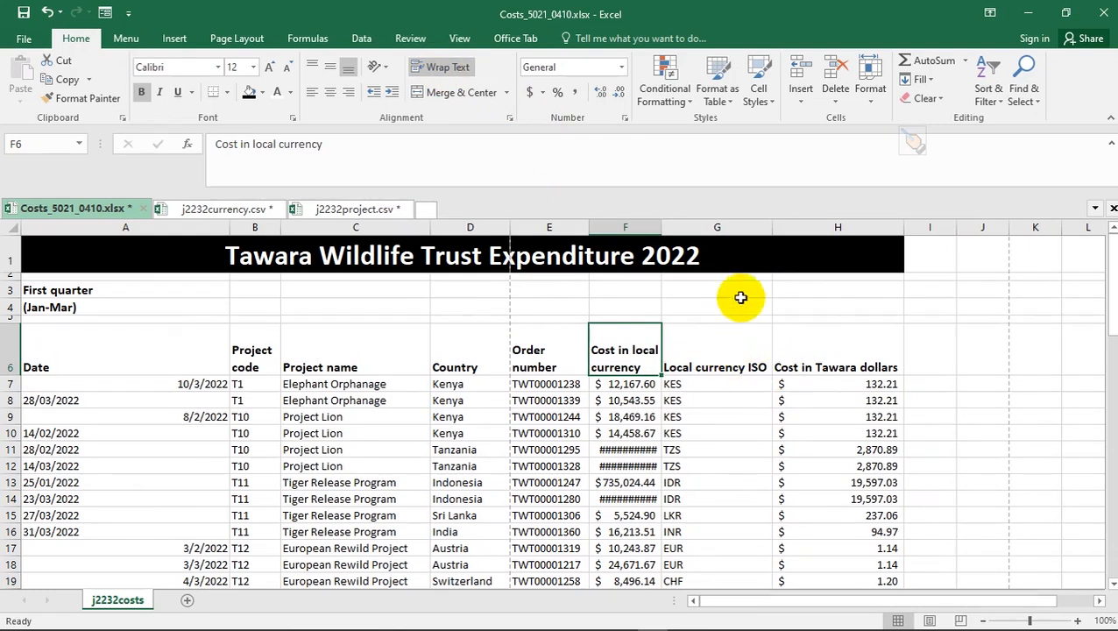
{"action": "key", "text": "alt+Tab"}
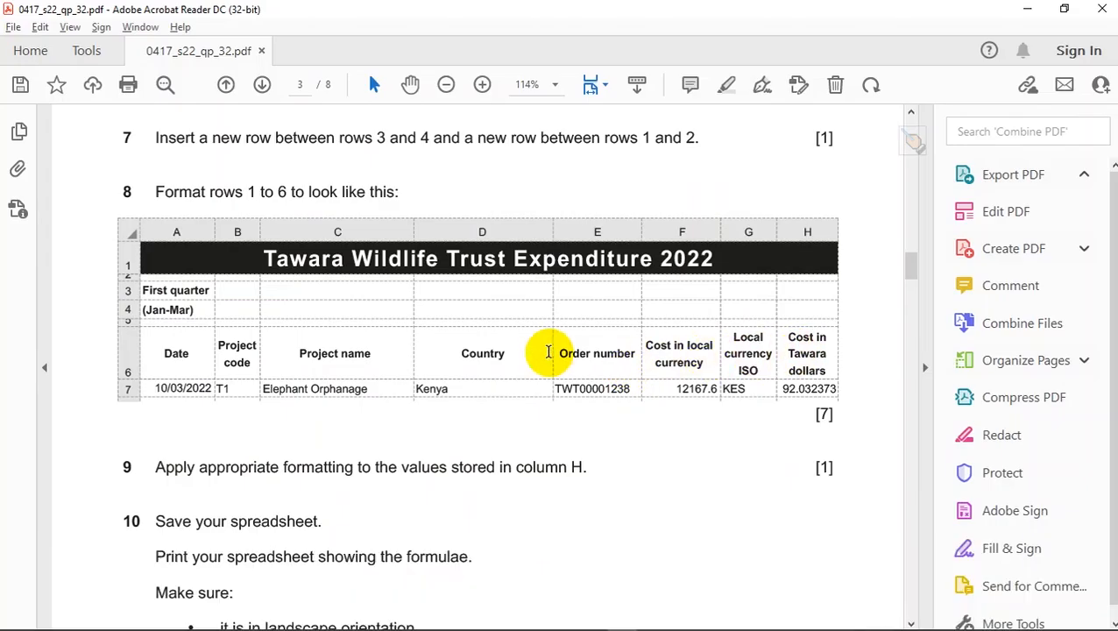
- Centre the A6:H6 headings both horizontally and vertically
{"action": "key", "text": "alt+Tab"}
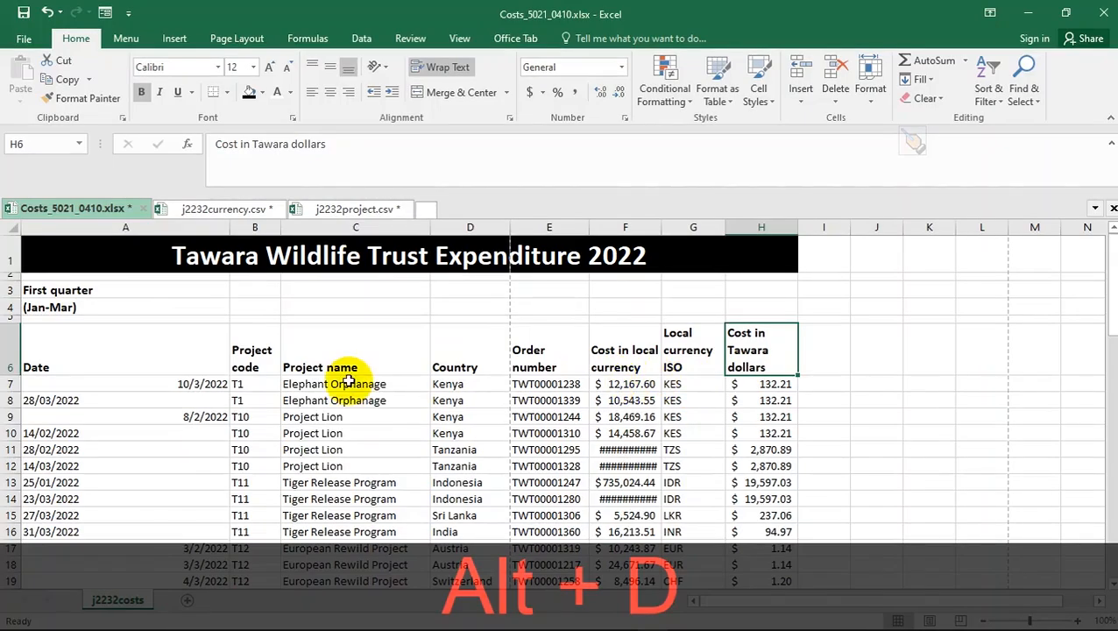
{"action": "key", "text": "alt+Tab"}
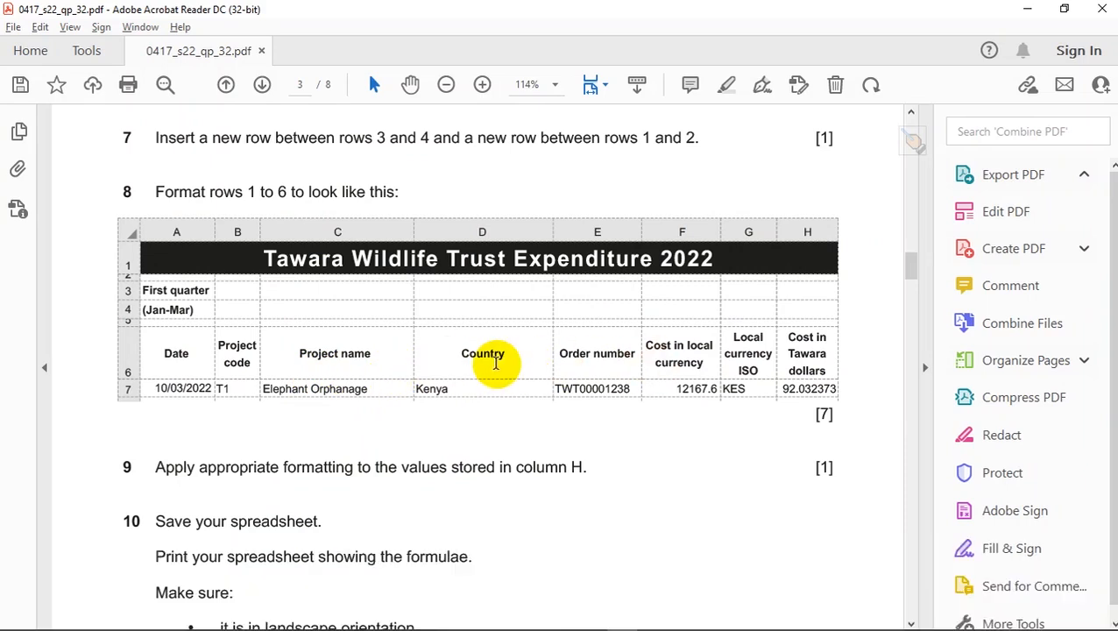
{"action": "key", "text": "alt+Tab"}
{"action": "left_click_drag", "start_coordinate": [62, 360], "coordinate": [744, 362]}
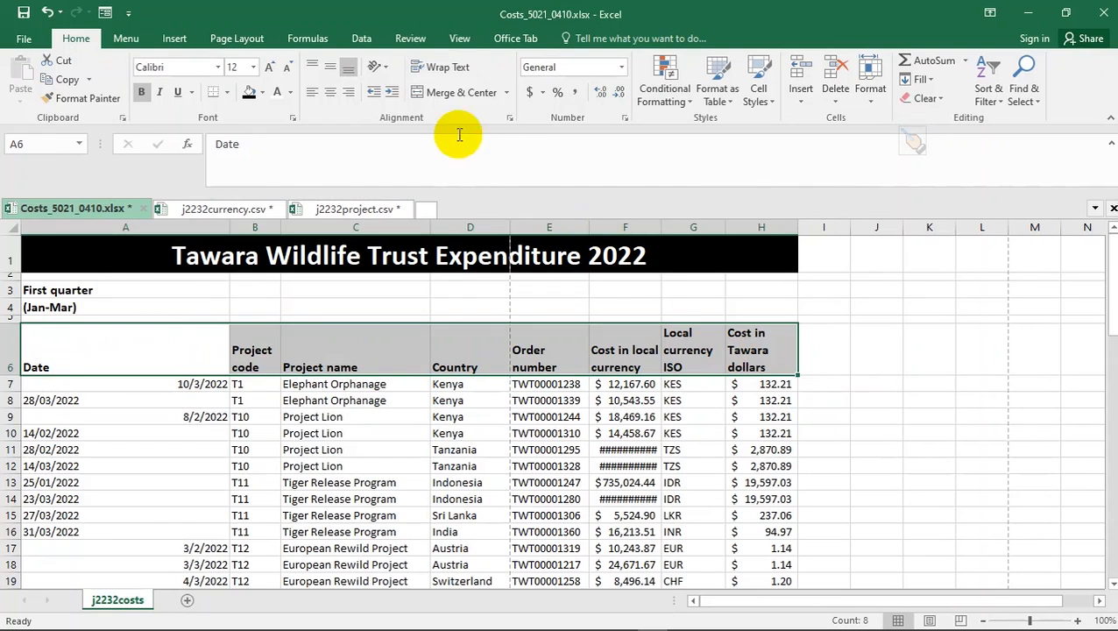
{"action": "left_click", "coordinate": [331, 94]}
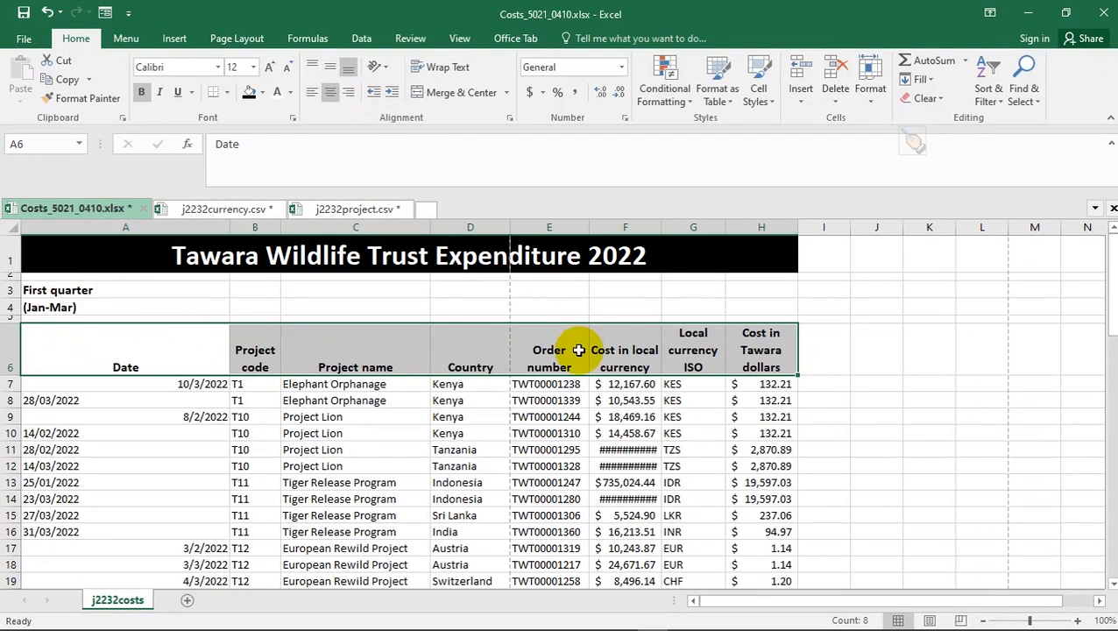
{"action": "left_click", "coordinate": [330, 69]}
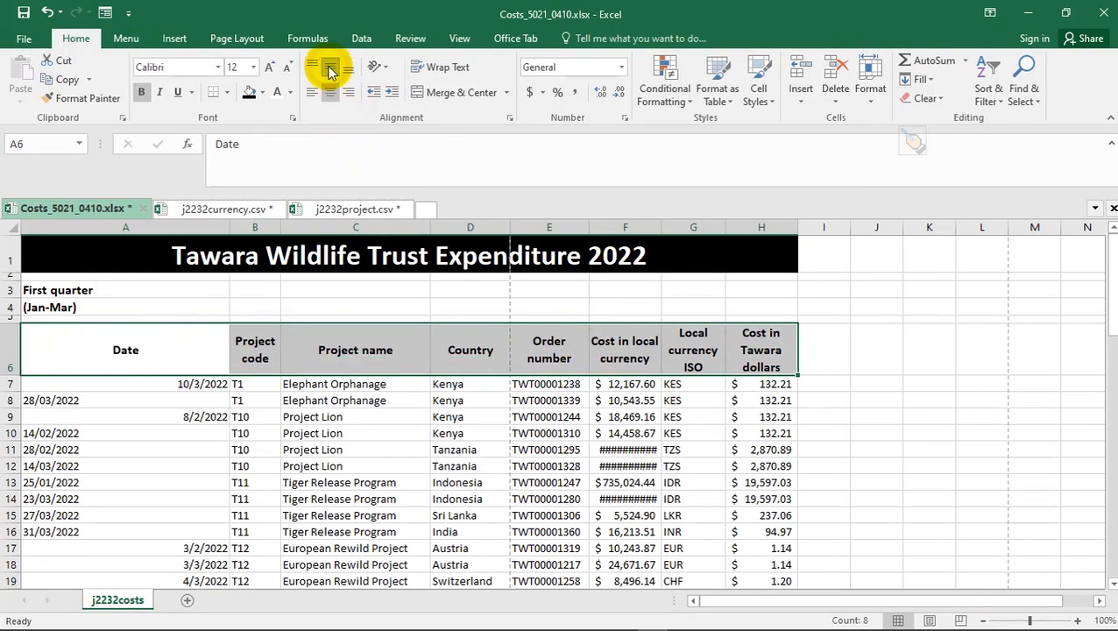
- AutoFit column F so costs like $1,962,898.00 show instead of ####
{"action": "key", "text": "alt+d"}
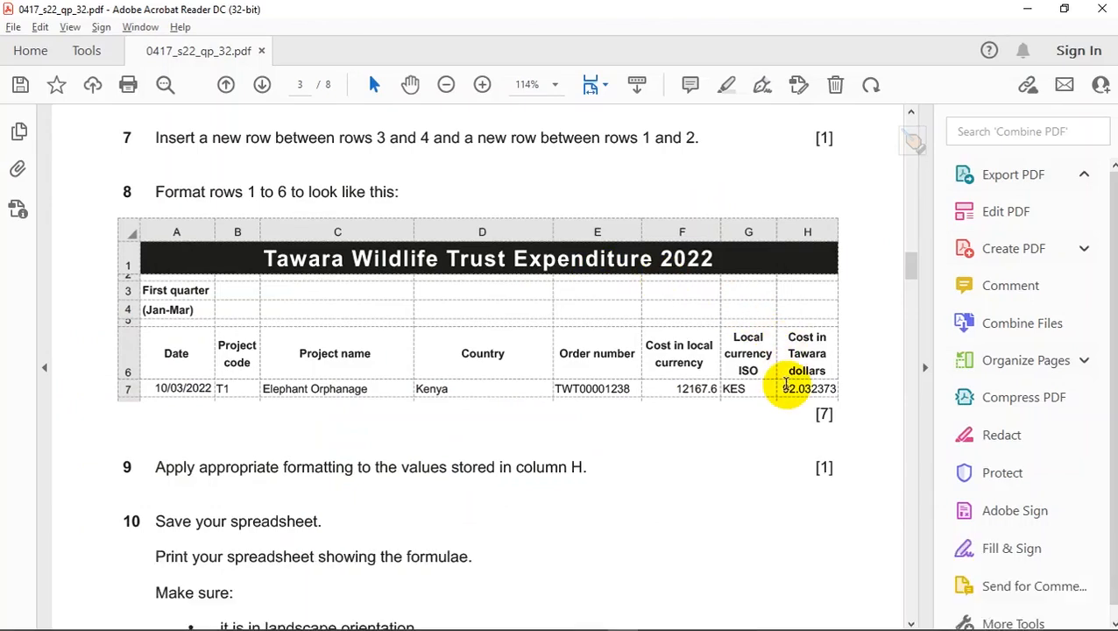
{"action": "key", "text": "alt+d"}
{"action": "key", "text": "alt+d"}
{"action": "key", "text": "alt+d"}
{"action": "key", "text": "alt+d"}
{"action": "key", "text": "alt+d"}
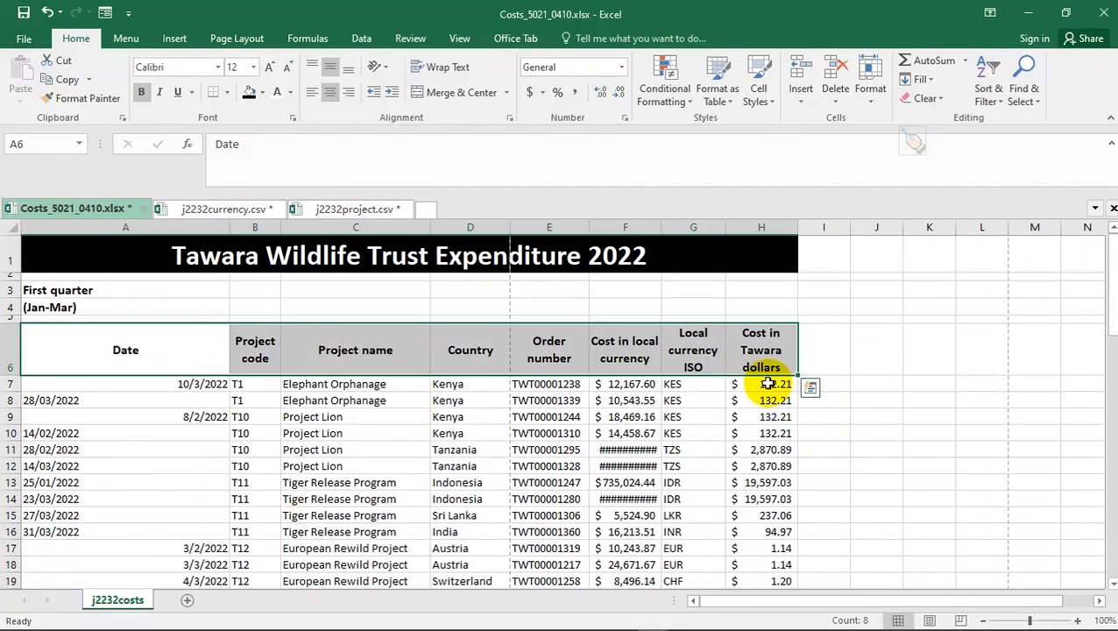
{"action": "double_click", "coordinate": [659, 228]}
{"action": "left_click", "coordinate": [768, 386]}
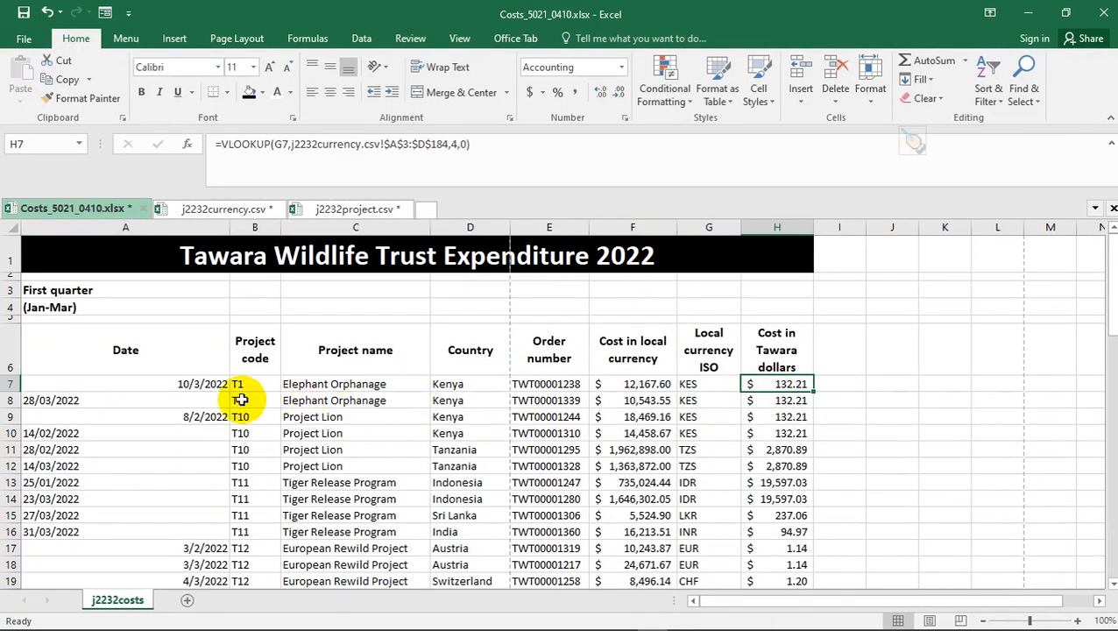
- Scroll the task sheet PDF back up to the highlighted task 4 currency-conversion instruction
{"action": "key", "text": "alt+d"}
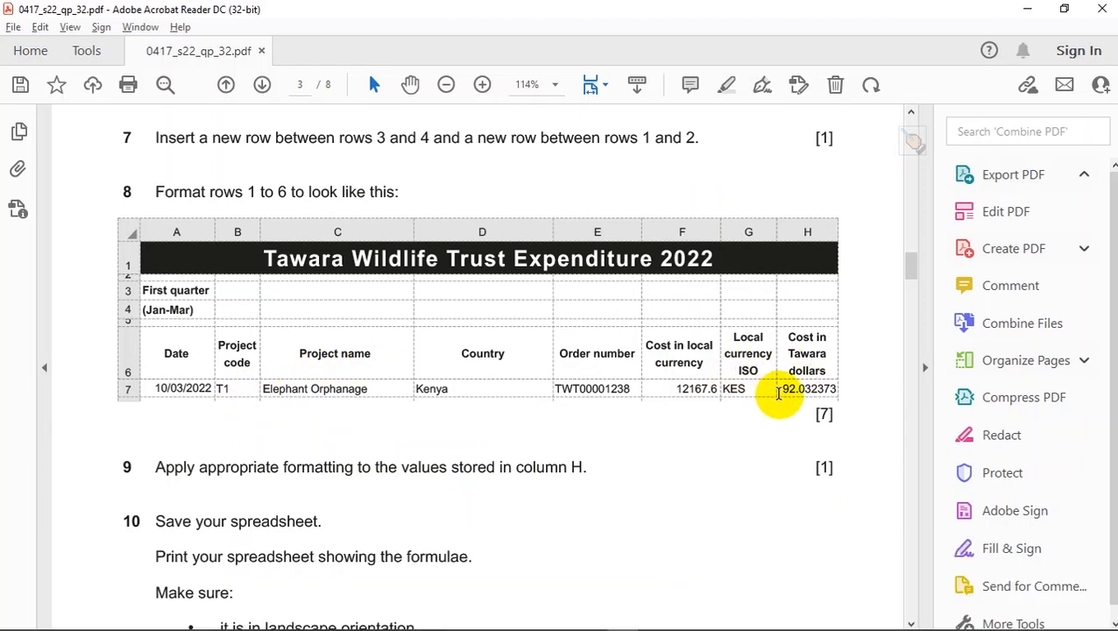
{"action": "key", "text": "alt+Tab"}
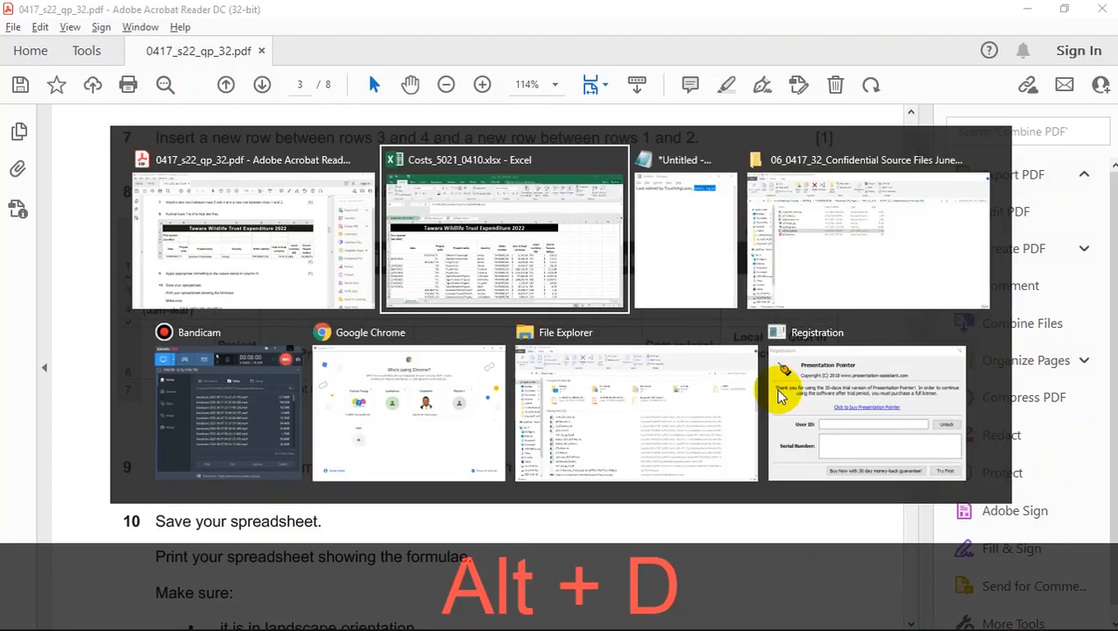
{"action": "key", "text": "alt+Tab"}
{"action": "scroll", "coordinate": [404, 284], "scroll_direction": "up", "scroll_amount": 4}
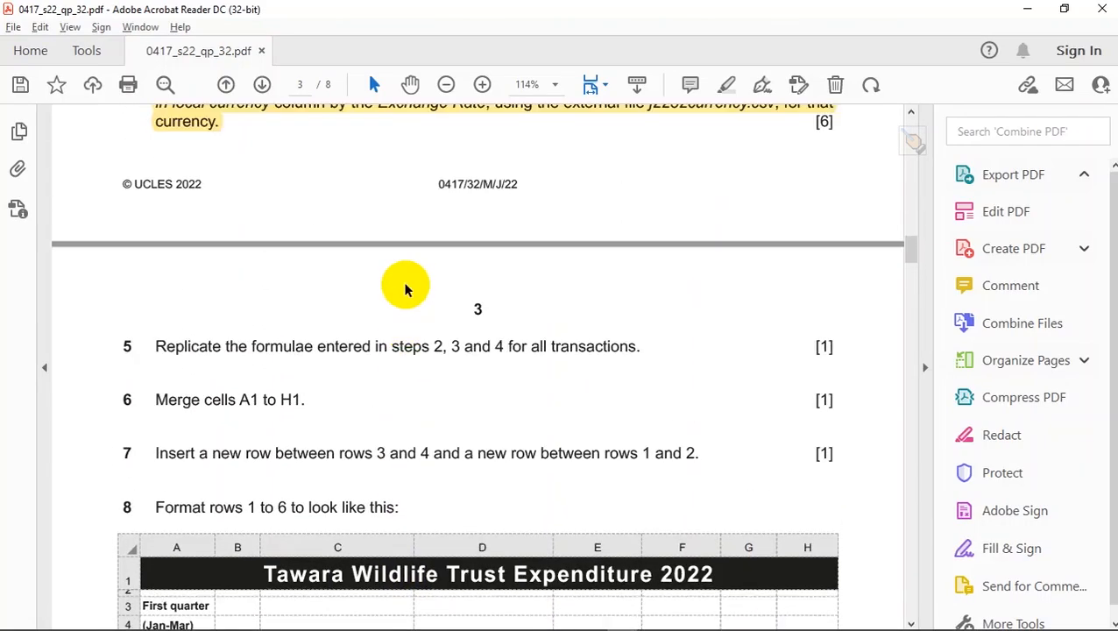
{"action": "scroll", "coordinate": [404, 289], "scroll_direction": "up", "scroll_amount": 3}
{"action": "left_click", "coordinate": [317, 368]}
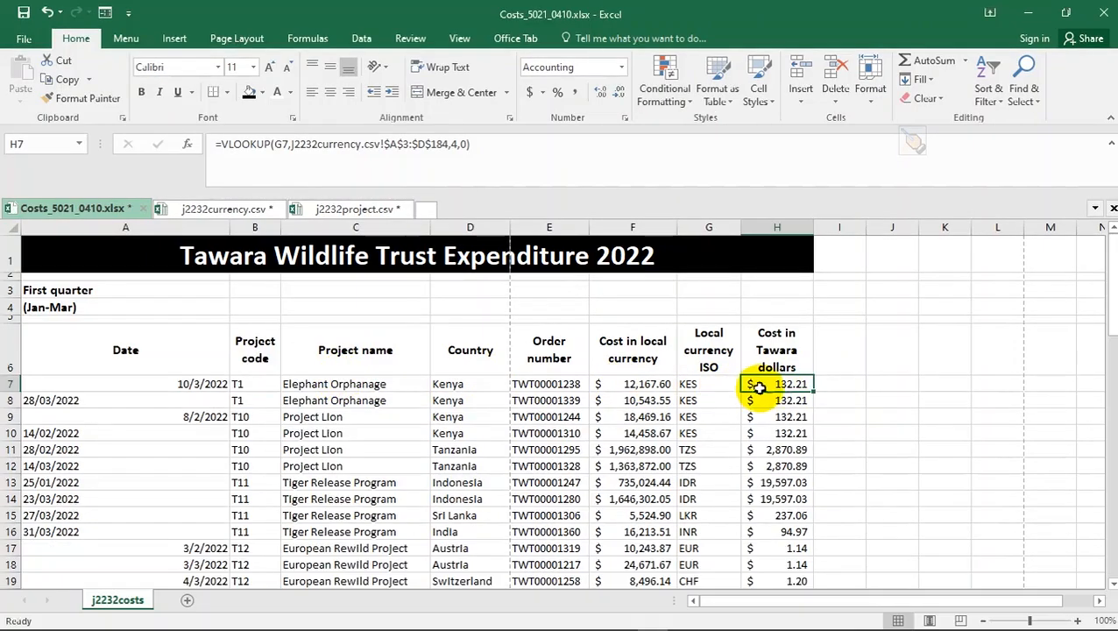
- Change H7's formula to =F7/VLOOKUP(...), dividing the local cost by the rate
{"action": "left_click", "coordinate": [222, 144]}
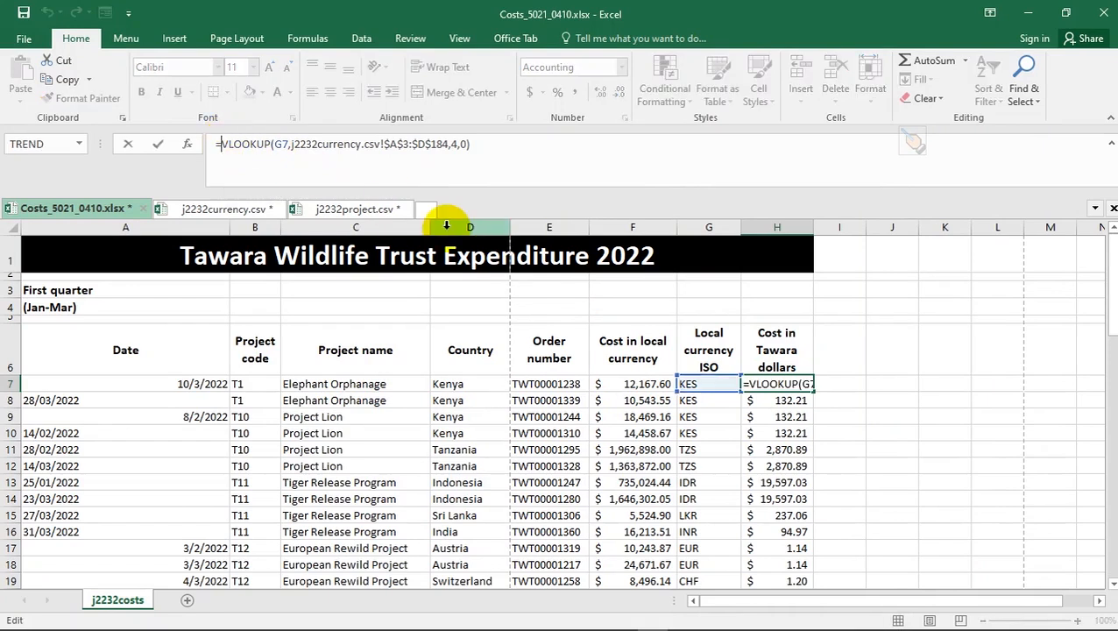
{"action": "left_click", "coordinate": [648, 383]}
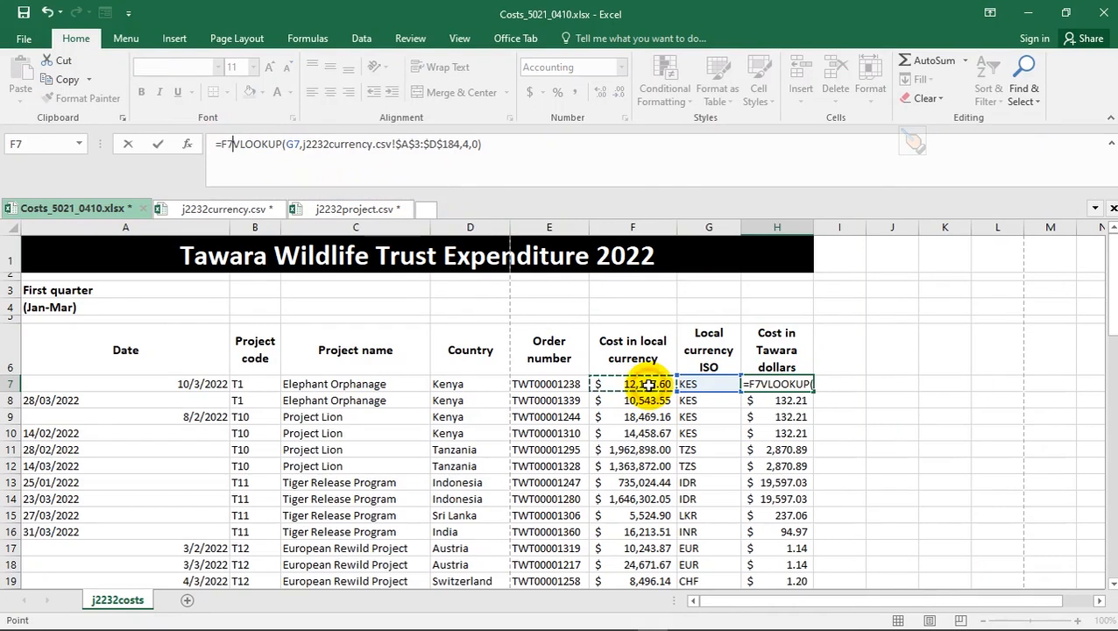
{"action": "type", "text": "/"}
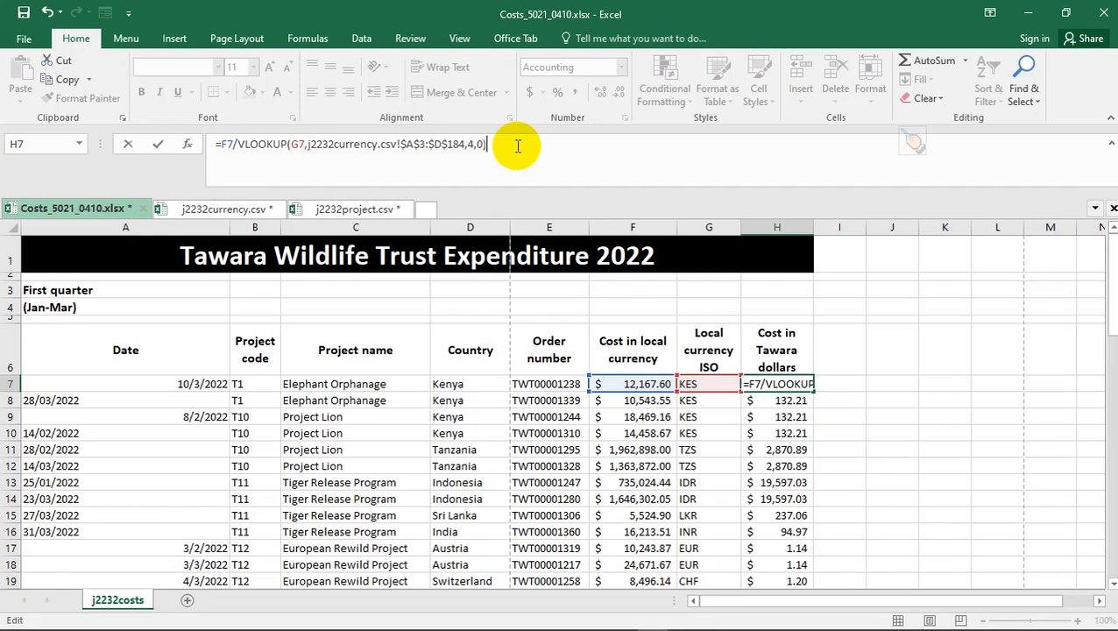
{"action": "key", "text": "Return"}
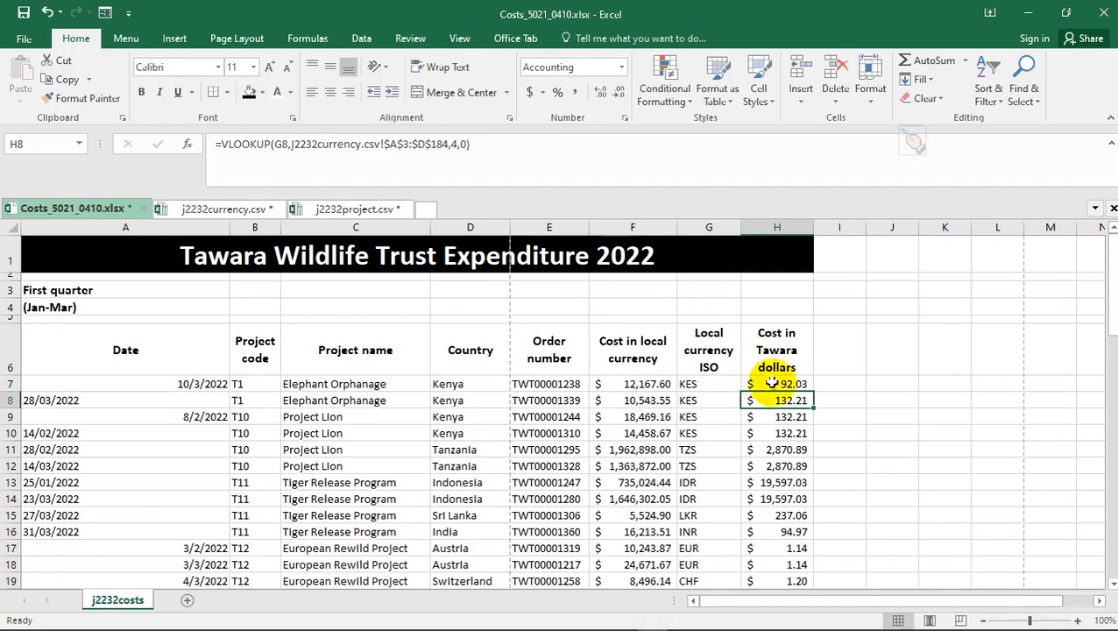
- Fill H7's formula down column H, giving $92.03 and $79.75 for the KES rows
{"action": "left_click", "coordinate": [777, 386]}
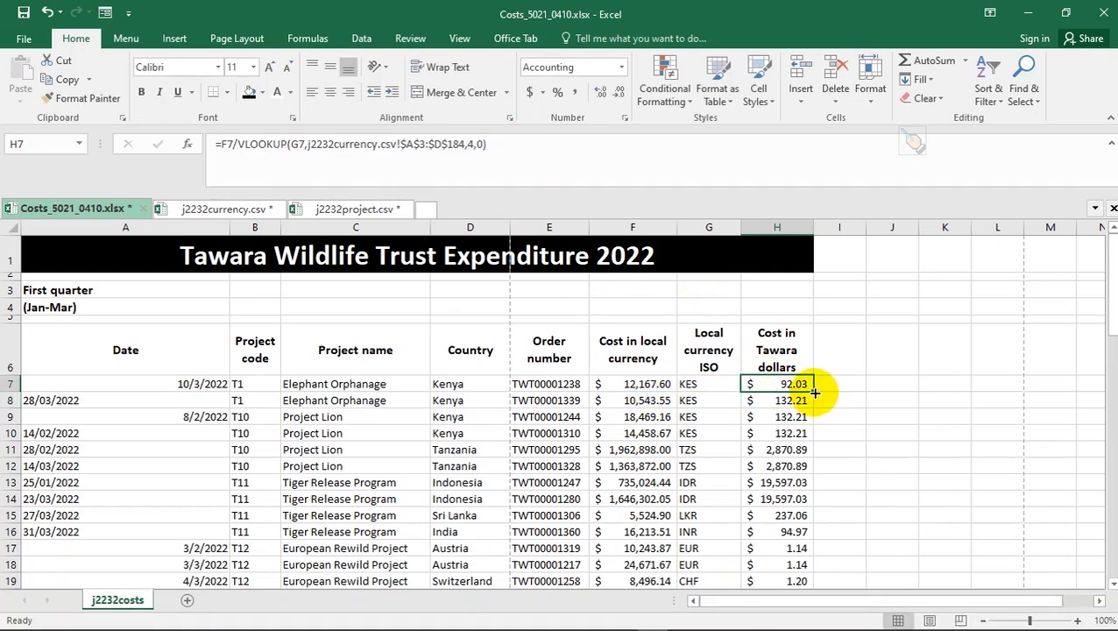
{"action": "double_click", "coordinate": [814, 392]}
{"action": "scroll", "coordinate": [814, 394], "scroll_direction": "down", "scroll_amount": 6}
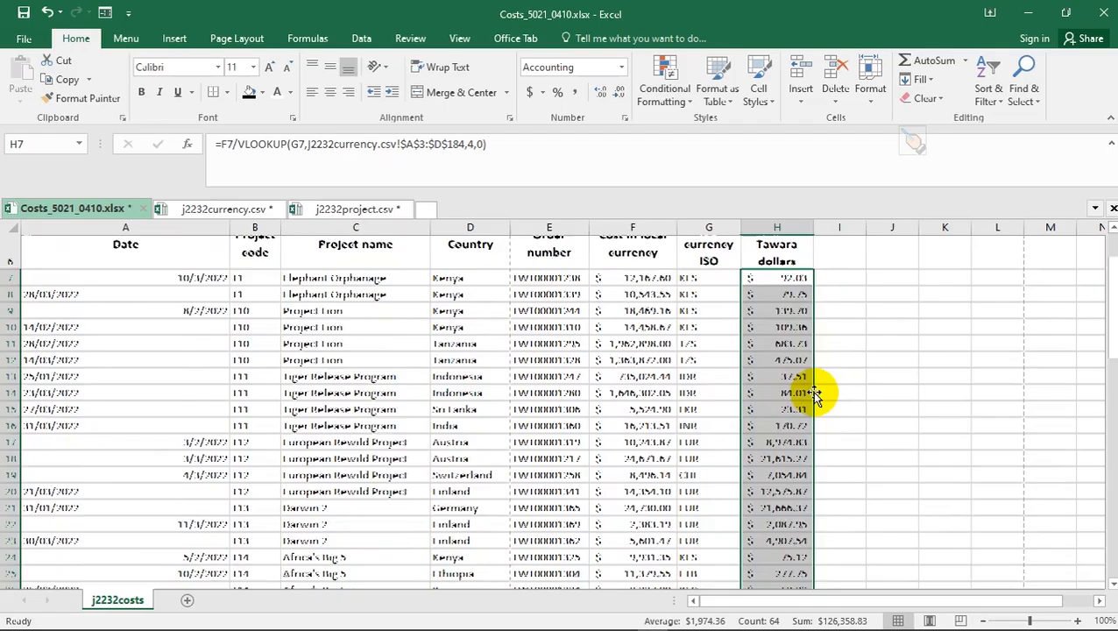
{"action": "scroll", "coordinate": [814, 394], "scroll_direction": "down", "scroll_amount": 13}
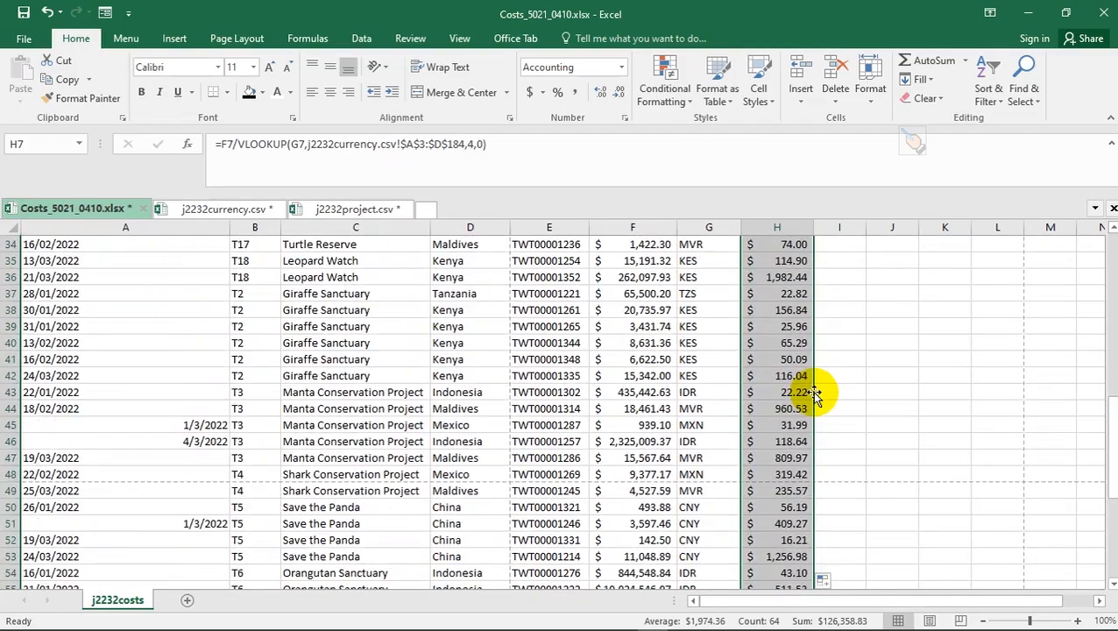
{"action": "scroll", "coordinate": [814, 393], "scroll_direction": "up", "scroll_amount": 20}
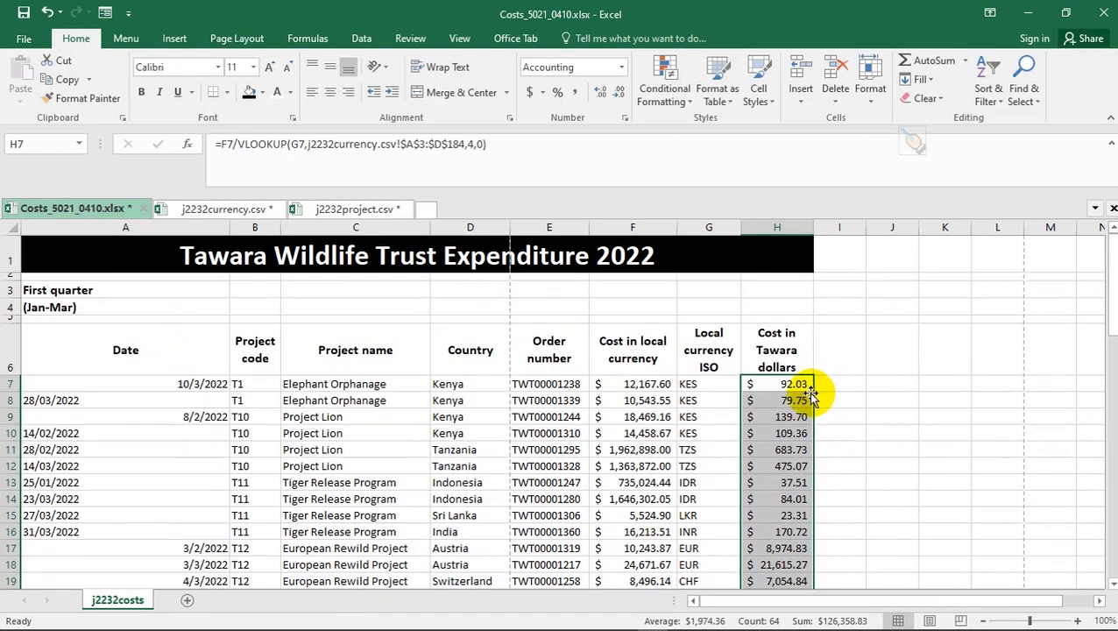
{"action": "left_click", "coordinate": [785, 383]}
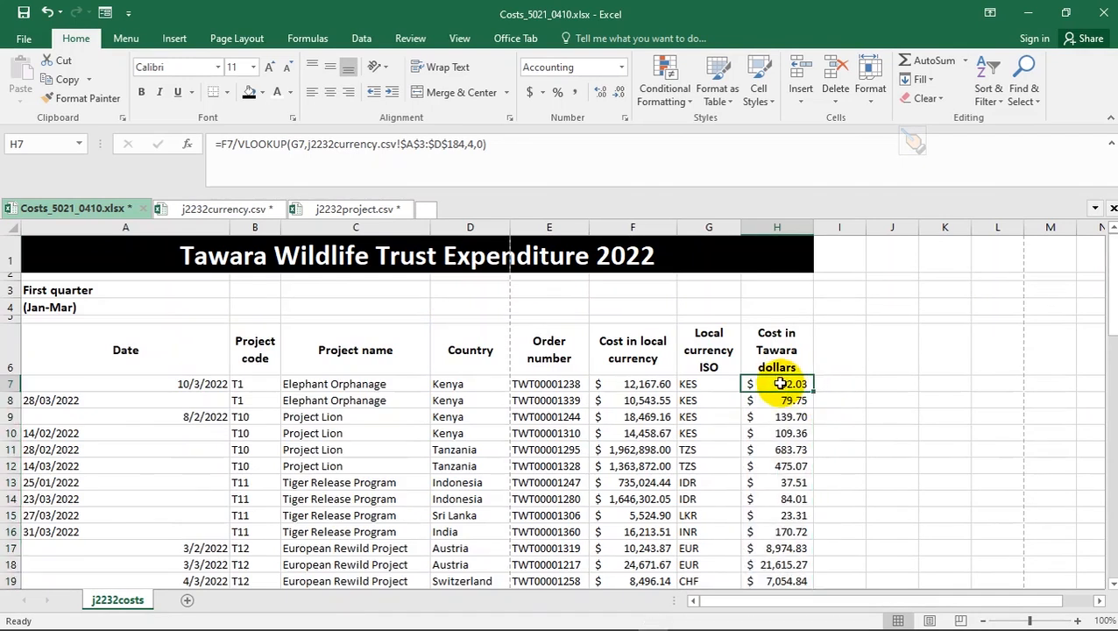
{"action": "scroll", "coordinate": [446, 383], "scroll_direction": "down", "scroll_amount": 2}
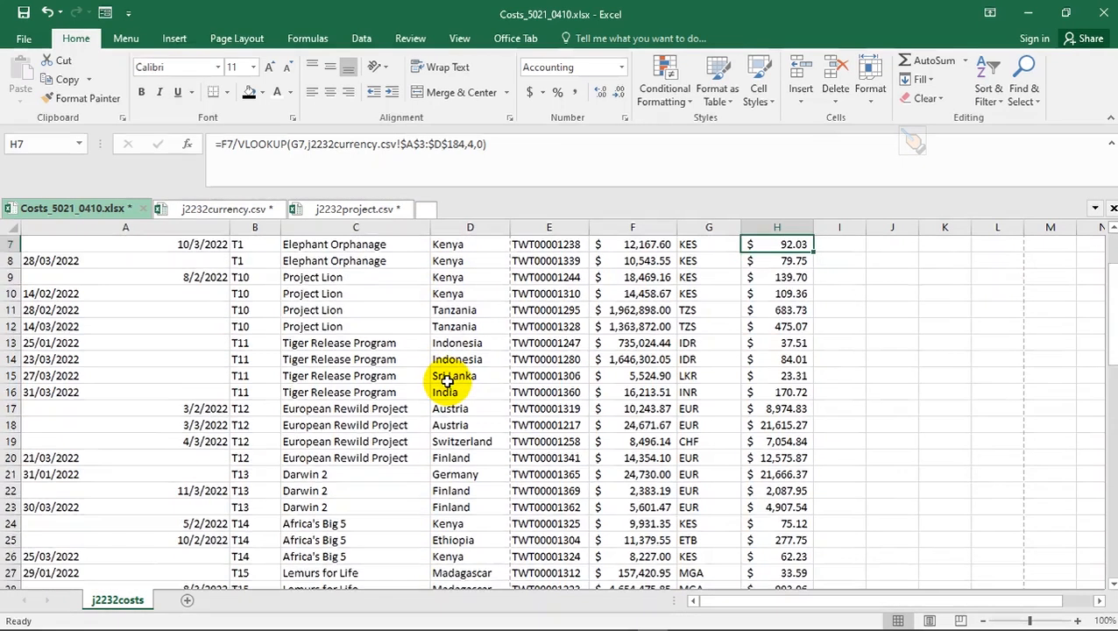
- Narrow the Date column A to match the exam's sample table
{"action": "scroll", "coordinate": [447, 383], "scroll_direction": "up", "scroll_amount": 2}
{"action": "key", "text": "alt+d"}
{"action": "key", "text": "alt+Tab"}
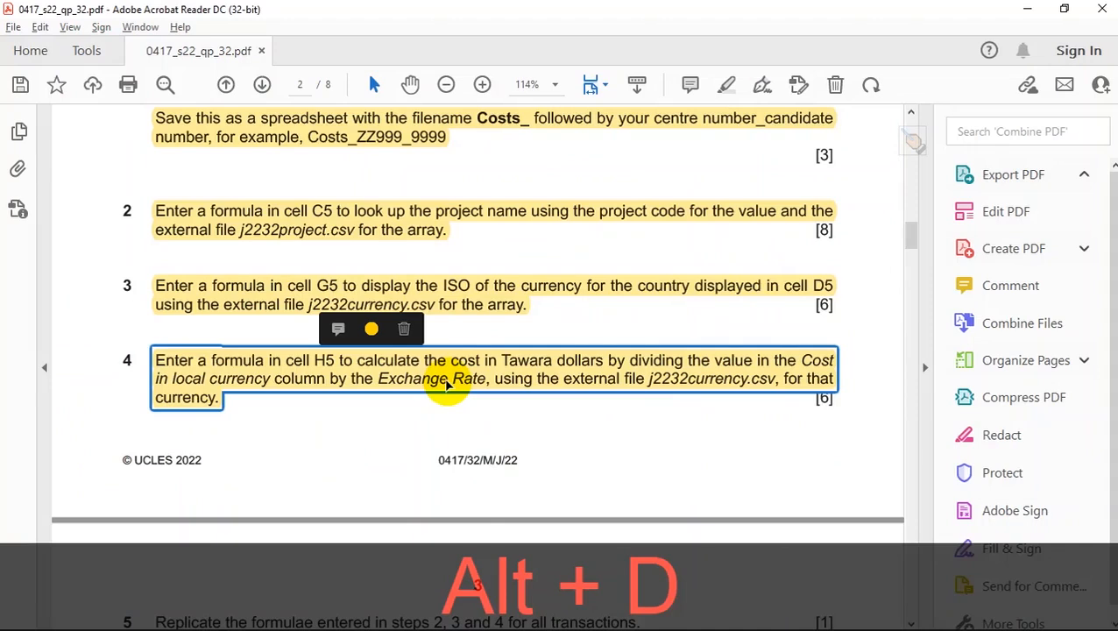
{"action": "scroll", "coordinate": [403, 379], "scroll_direction": "down", "scroll_amount": 5}
{"action": "scroll", "coordinate": [406, 378], "scroll_direction": "down", "scroll_amount": 4}
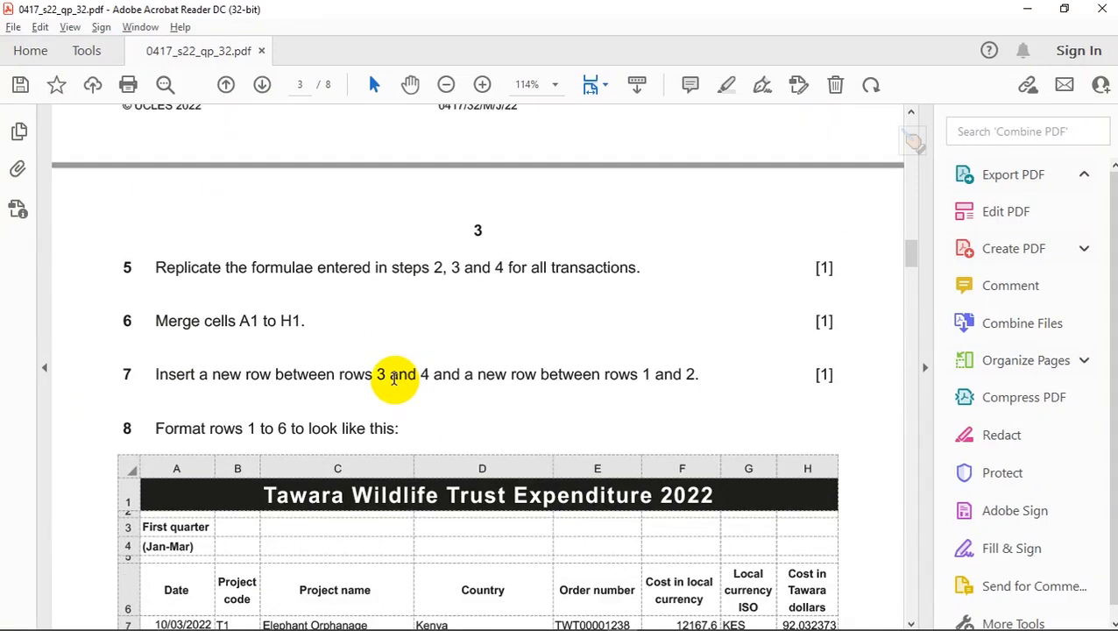
{"action": "key", "text": "alt+Tab"}
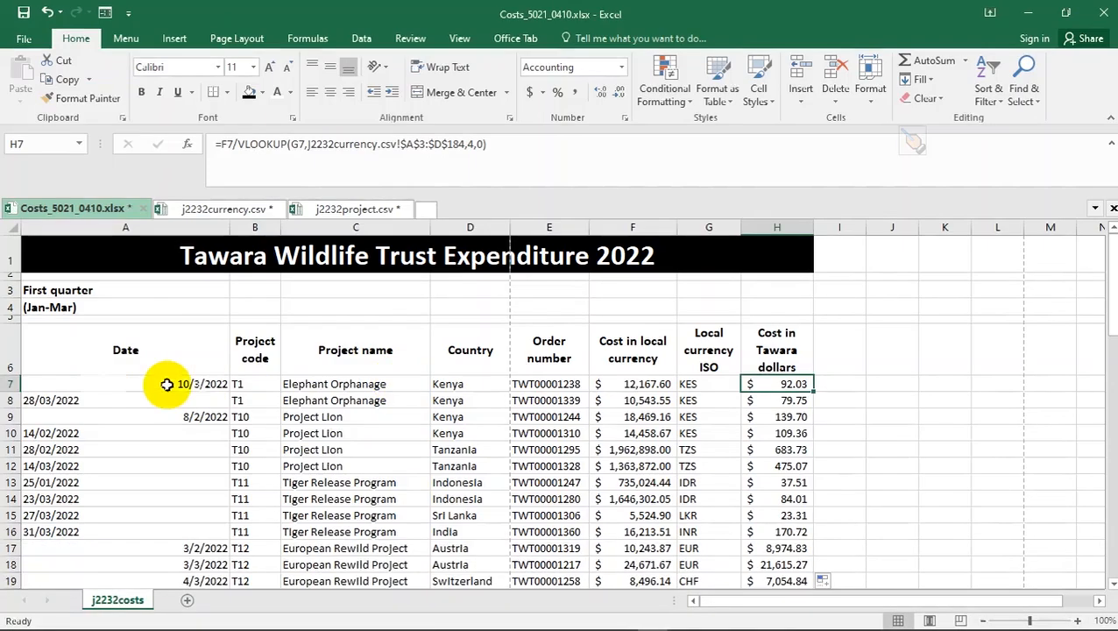
{"action": "key", "text": "alt+Tab"}
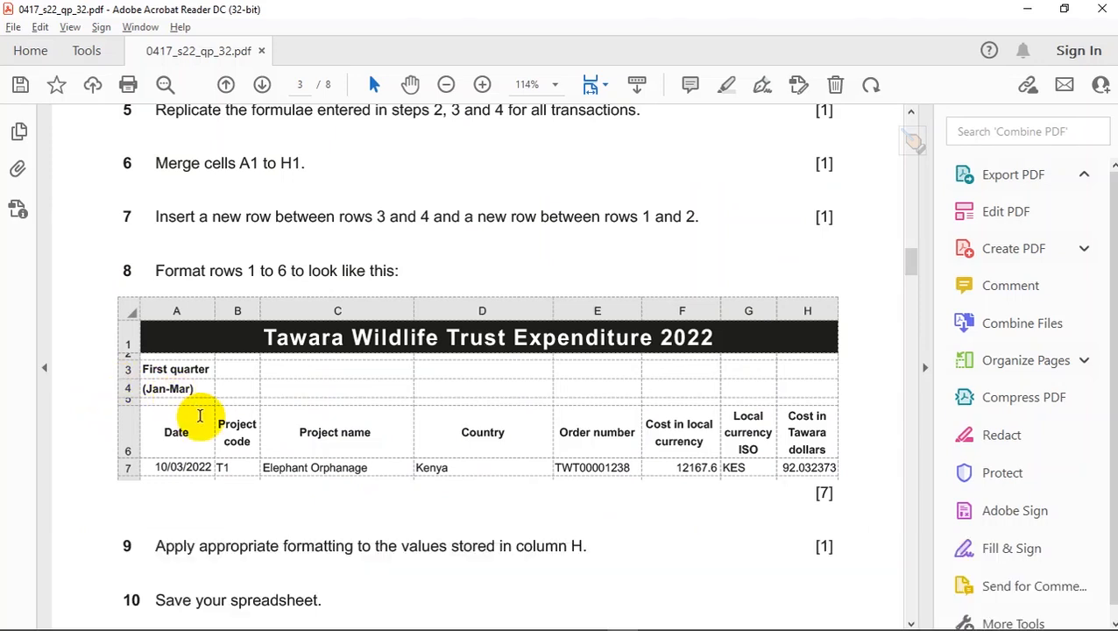
{"action": "key", "text": "alt+Tab"}
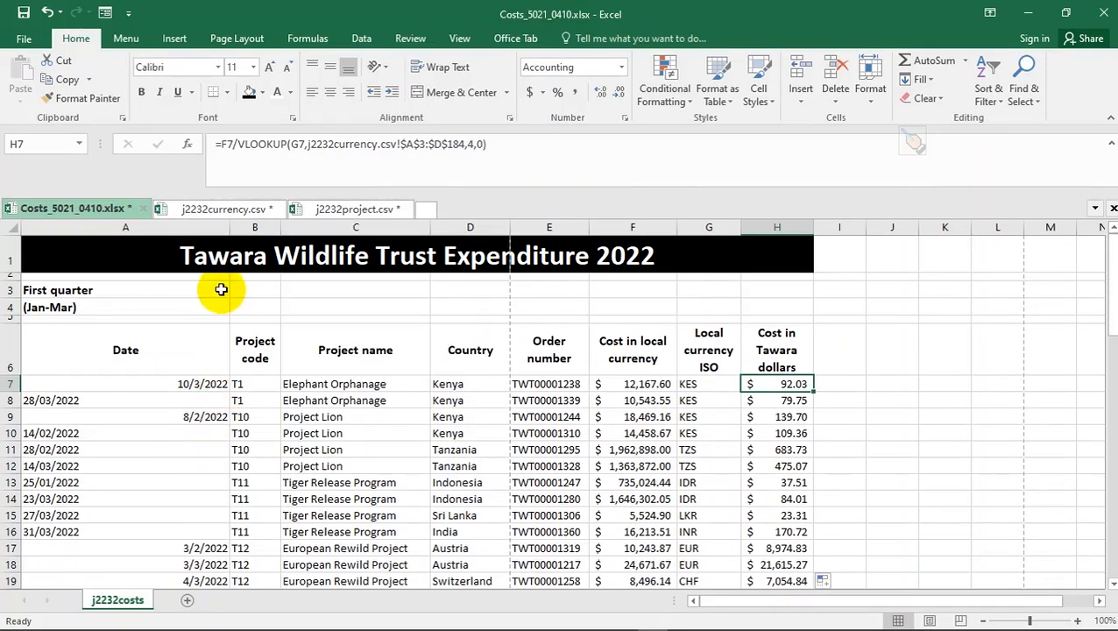
{"action": "left_click_drag", "start_coordinate": [230, 227], "coordinate": [121, 228]}
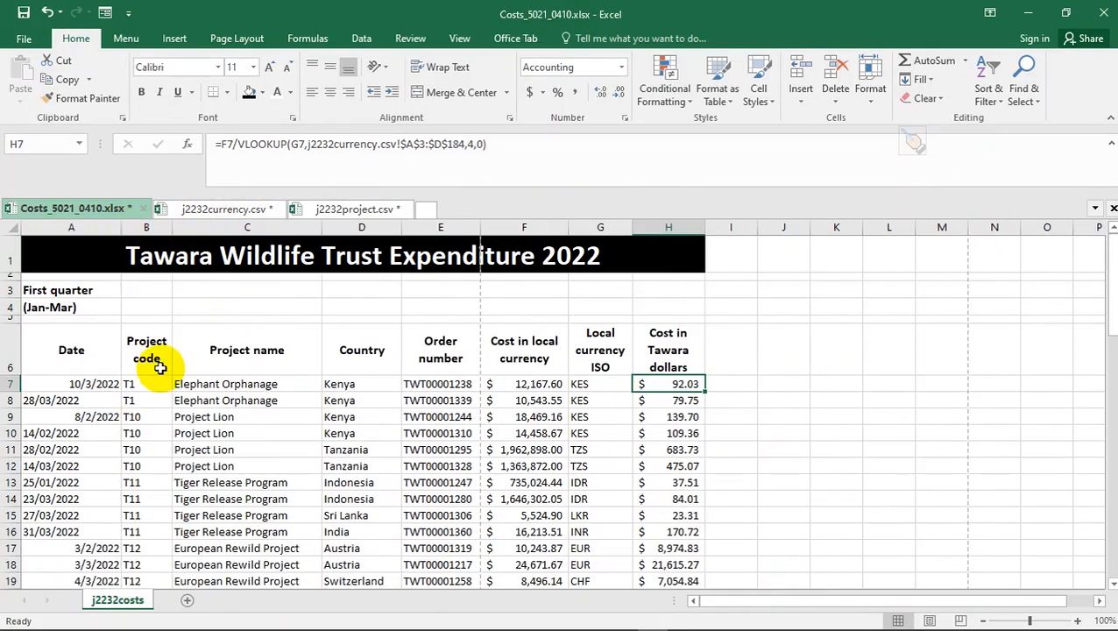
- Compare the adjusted Costs sheet layout against the exam paper's sample table
{"action": "key", "text": "alt+Tab"}
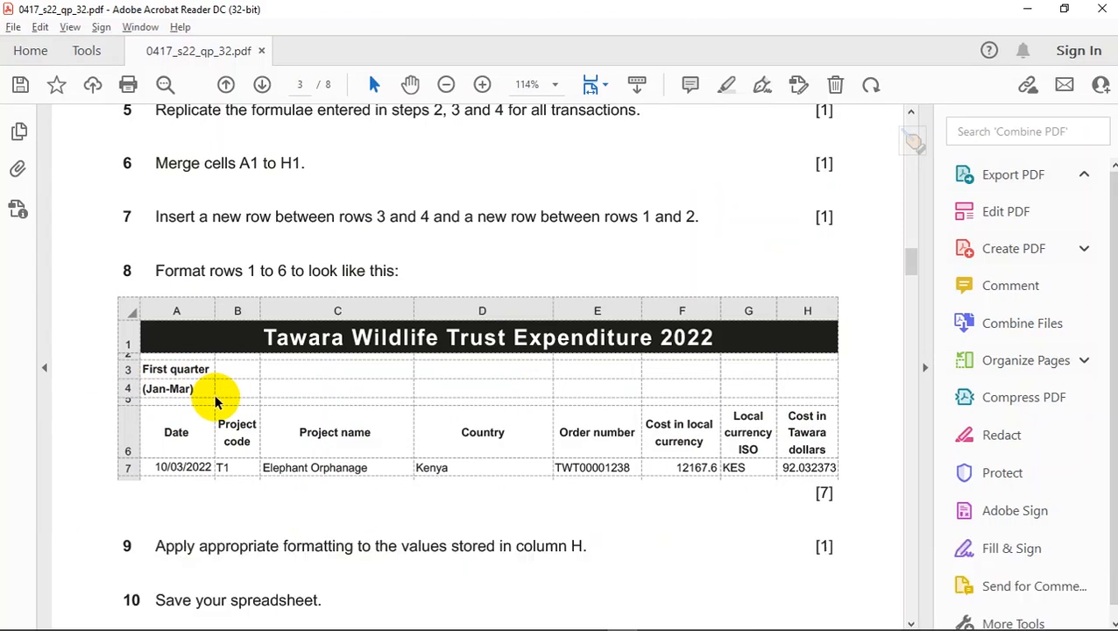
{"action": "key", "text": "alt+Tab"}
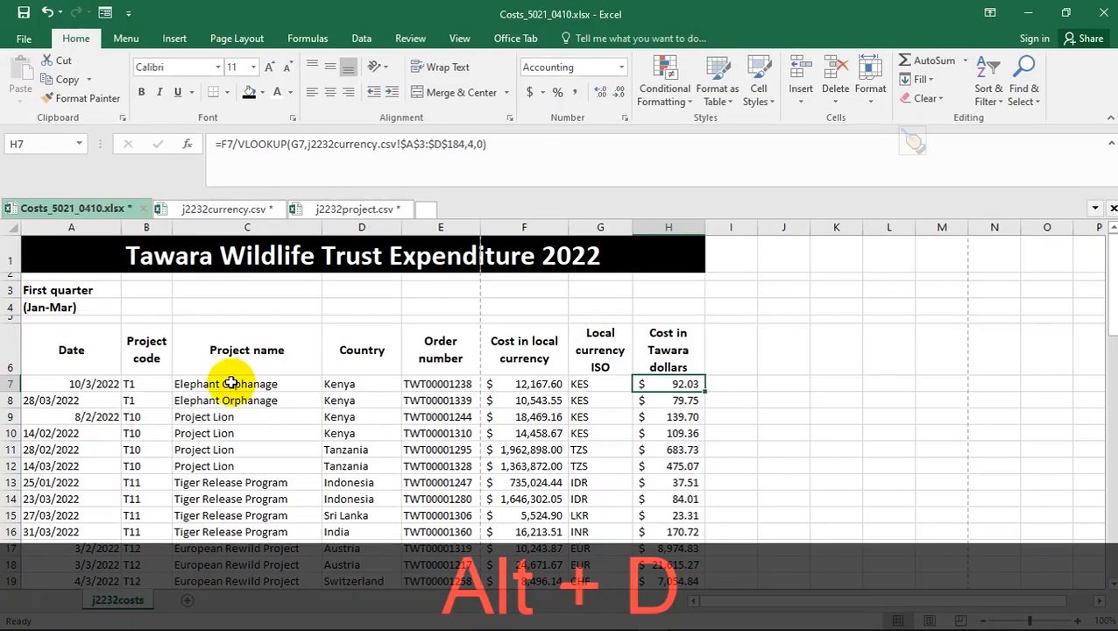
{"action": "key", "text": "alt+Tab"}
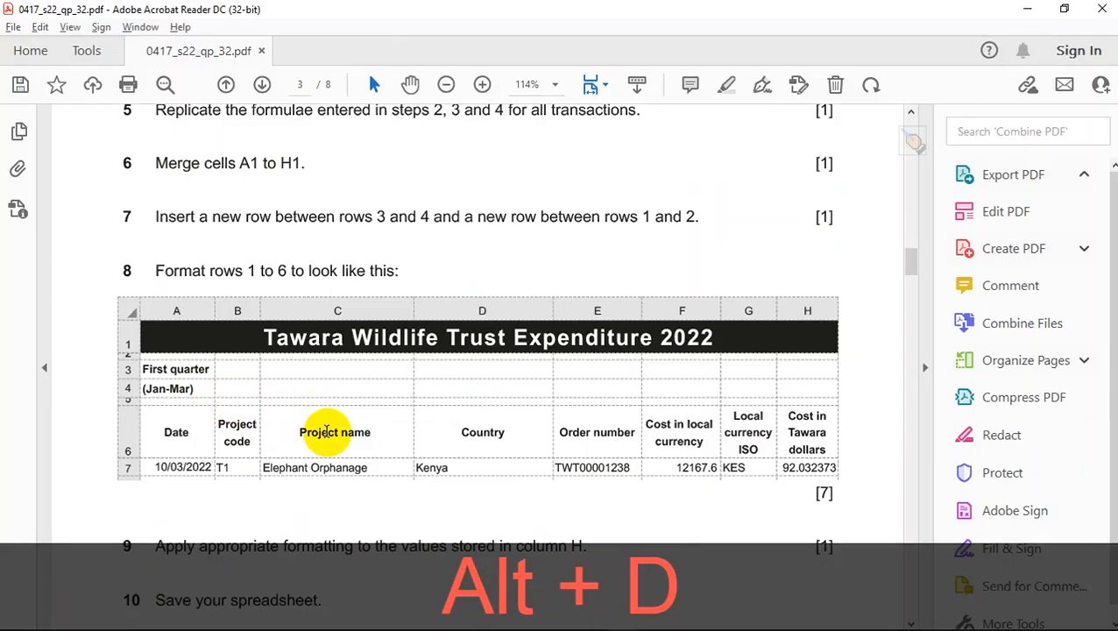
{"action": "key", "text": "alt+Tab"}
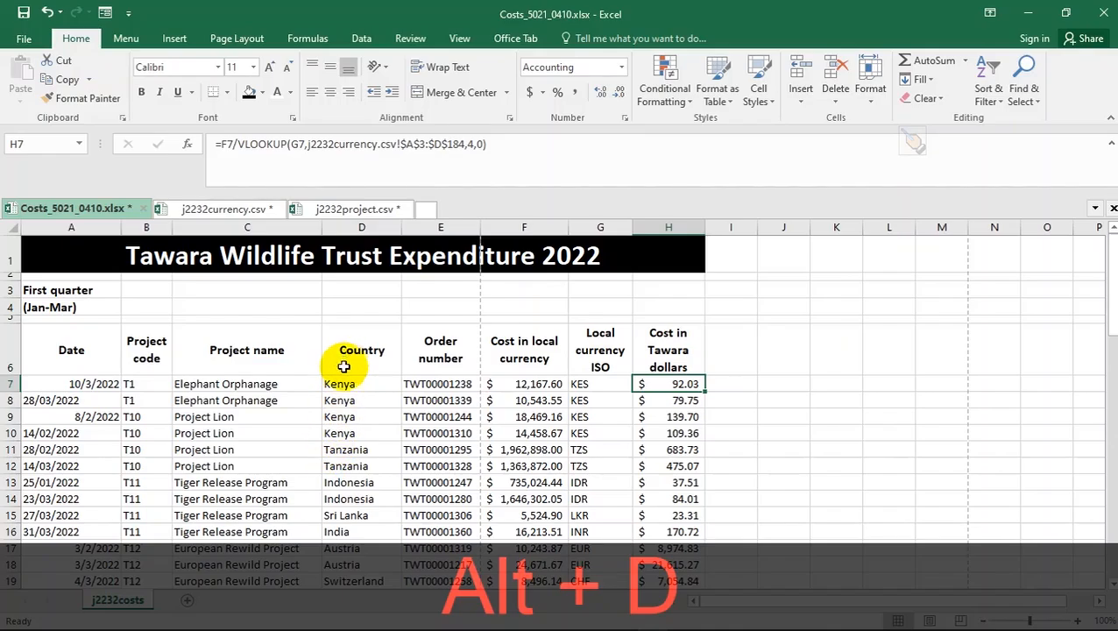
{"action": "key", "text": "alt+Tab"}
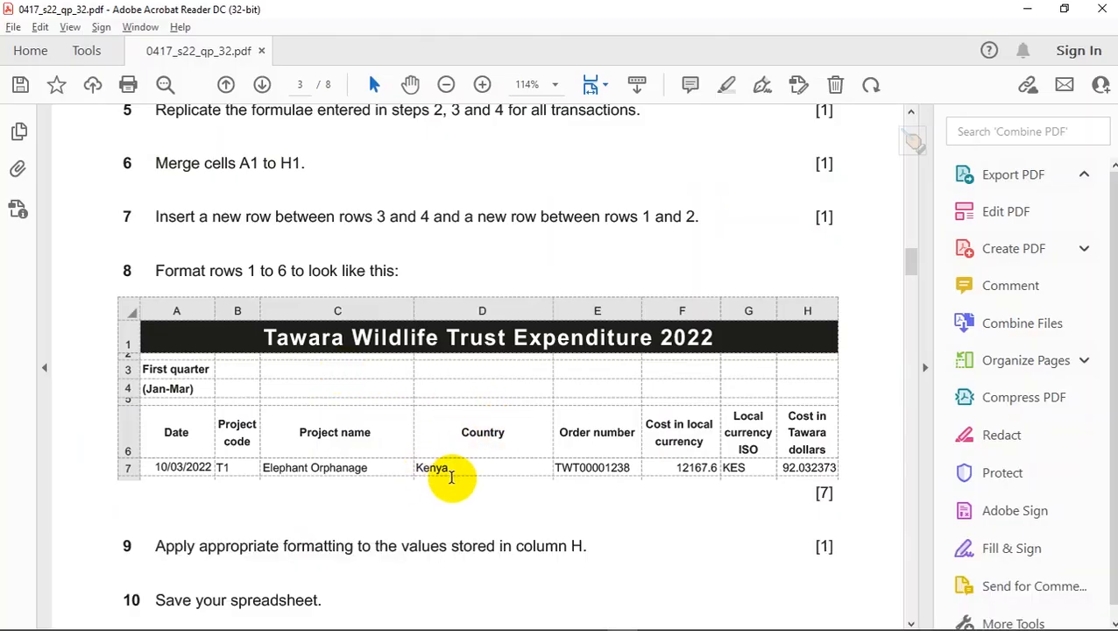
{"action": "key", "text": "alt+Tab"}
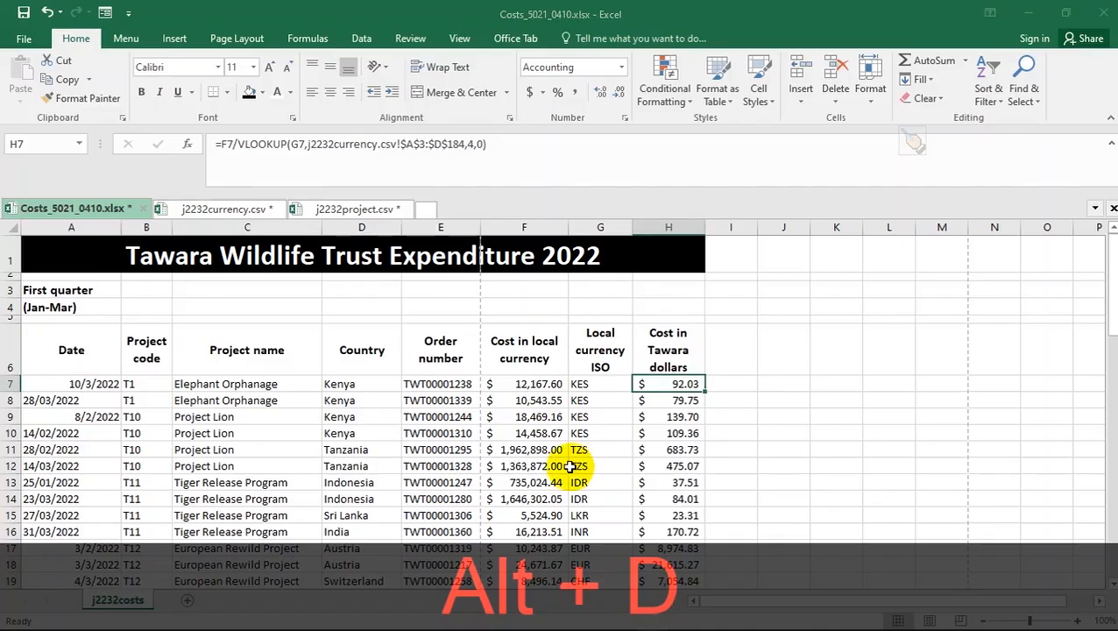
{"action": "key", "text": "alt+Tab"}
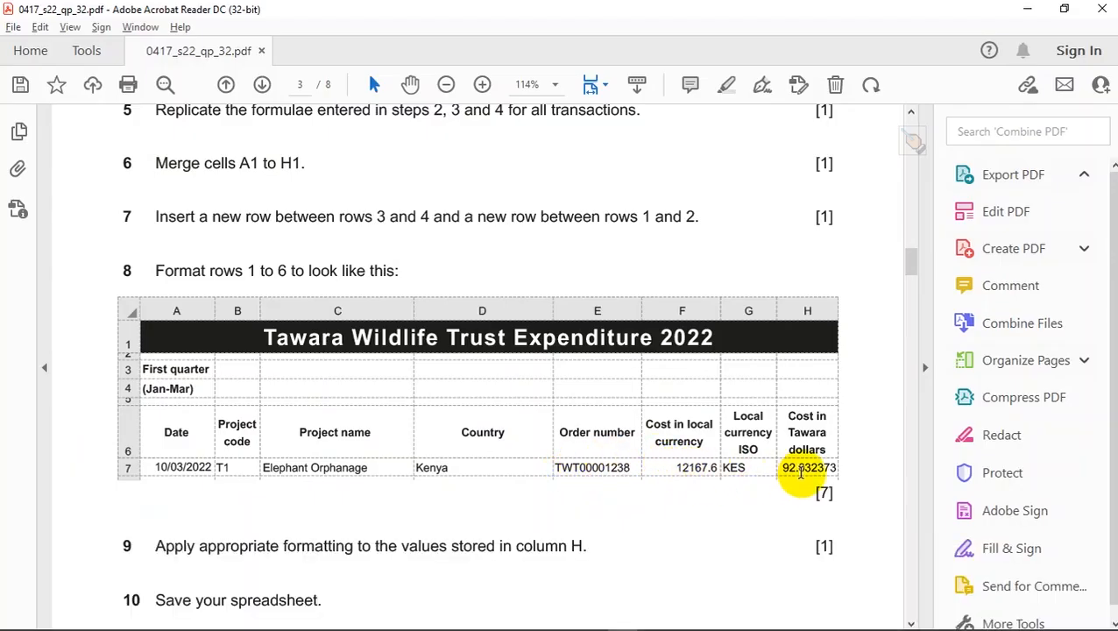
{"action": "key", "text": "alt+d"}
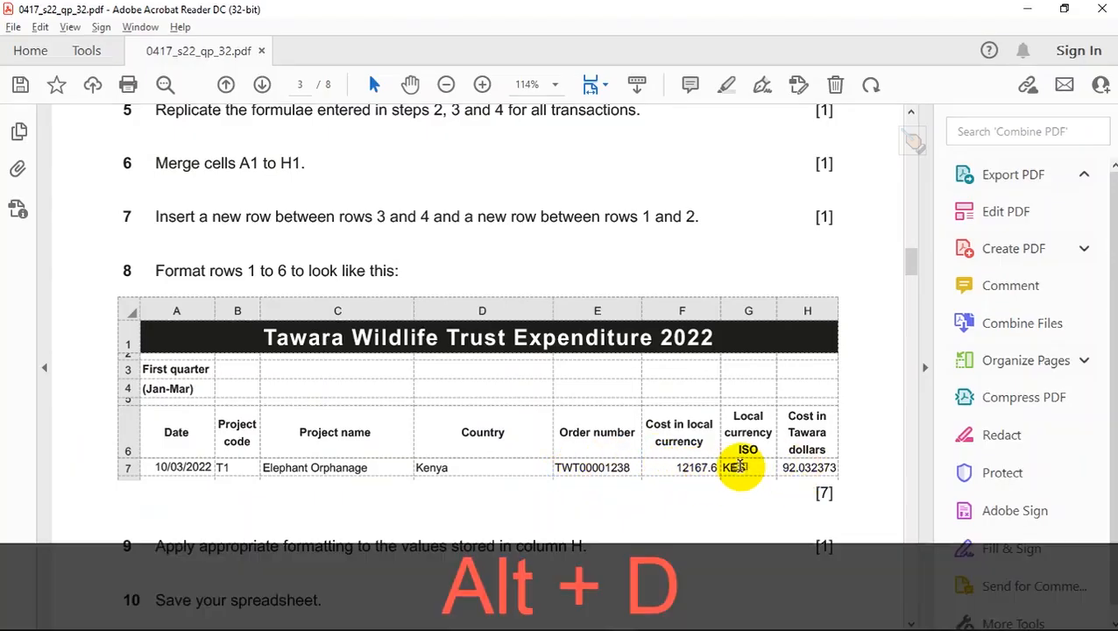
- Read the exam paper's next instructions on printing the Costs sheet
{"action": "key", "text": "alt+Tab"}
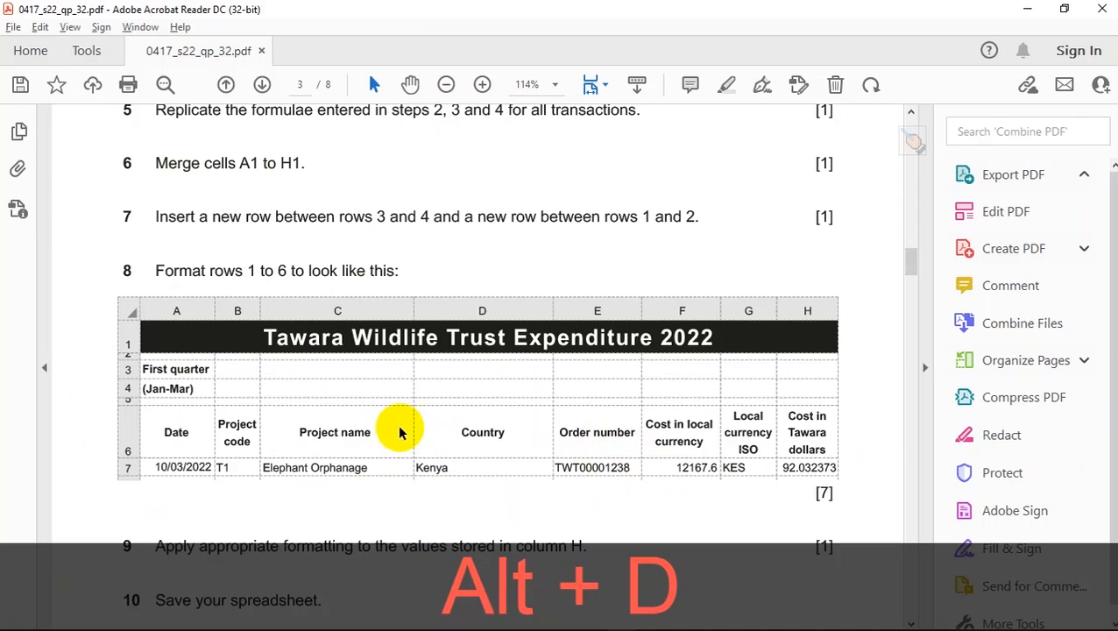
{"action": "scroll", "coordinate": [394, 429], "scroll_direction": "down", "scroll_amount": 5}
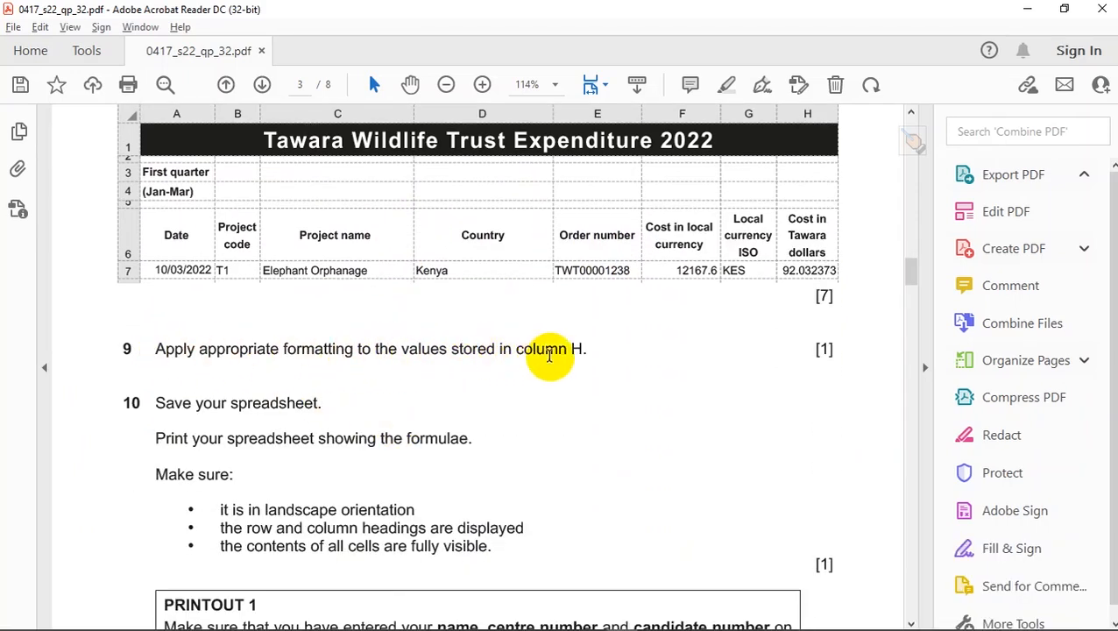
{"action": "key", "text": "alt+Tab"}
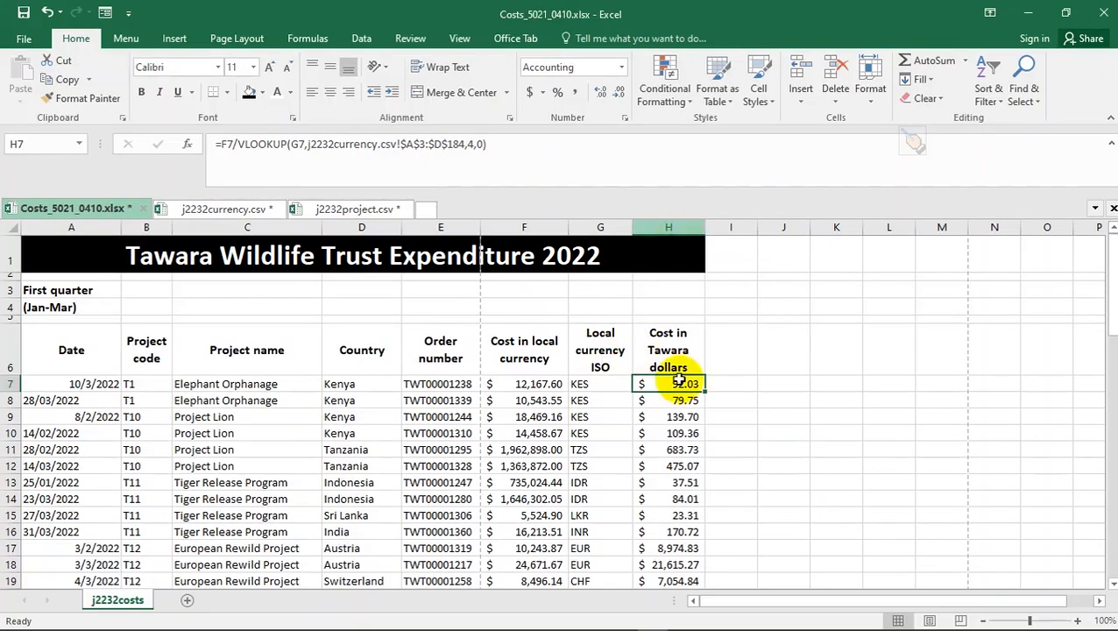
{"action": "key", "text": "alt+Tab"}
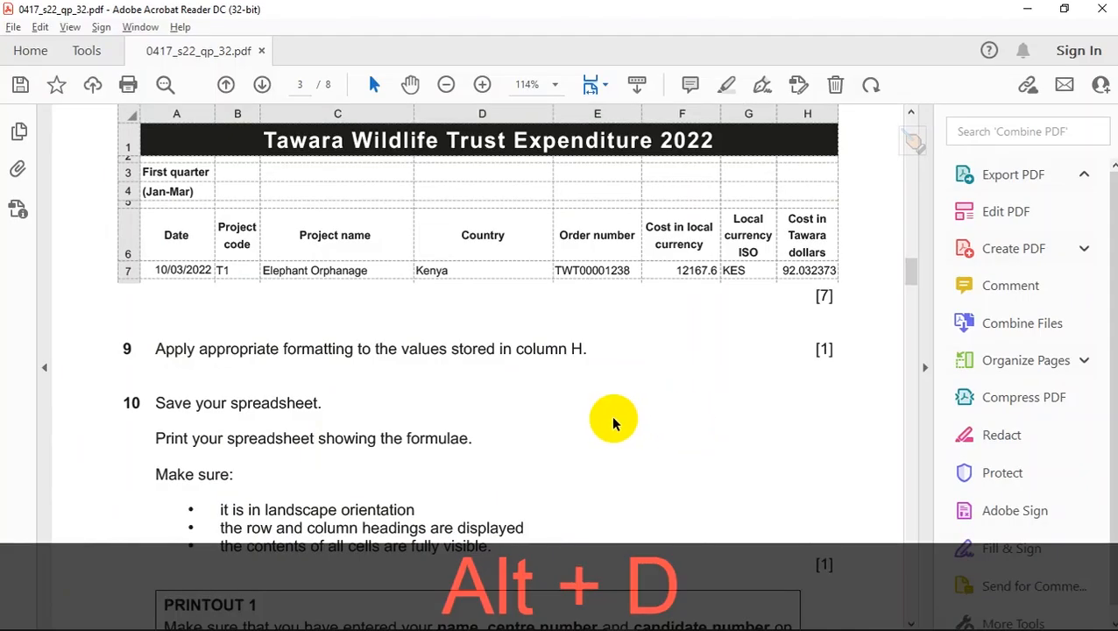
{"action": "scroll", "coordinate": [515, 405], "scroll_direction": "down", "scroll_amount": 1}
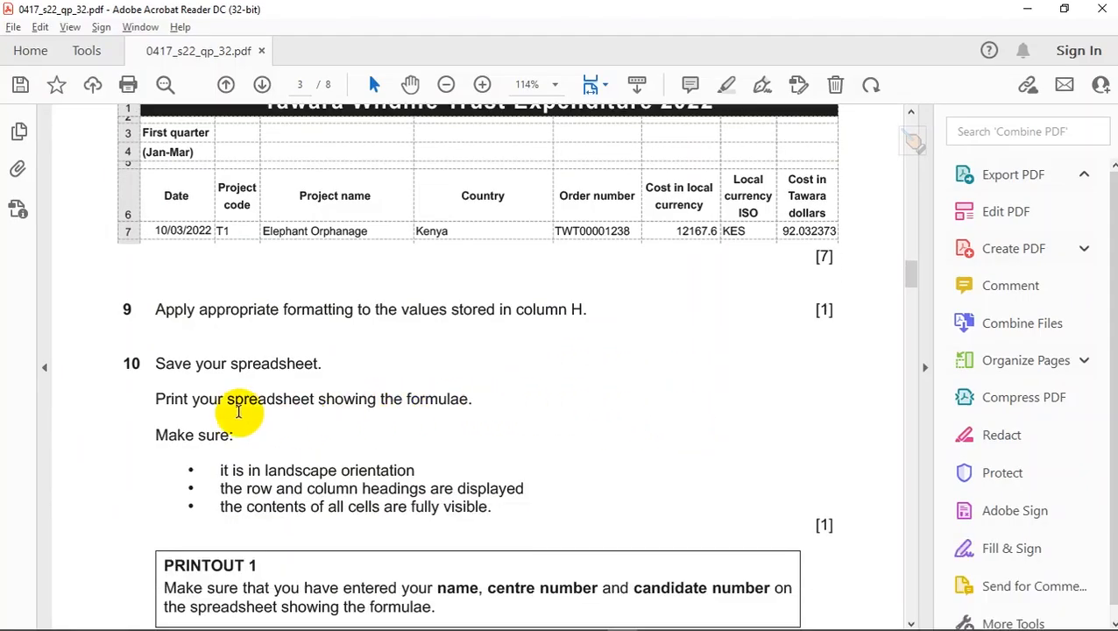
{"action": "key", "text": "alt+Tab"}
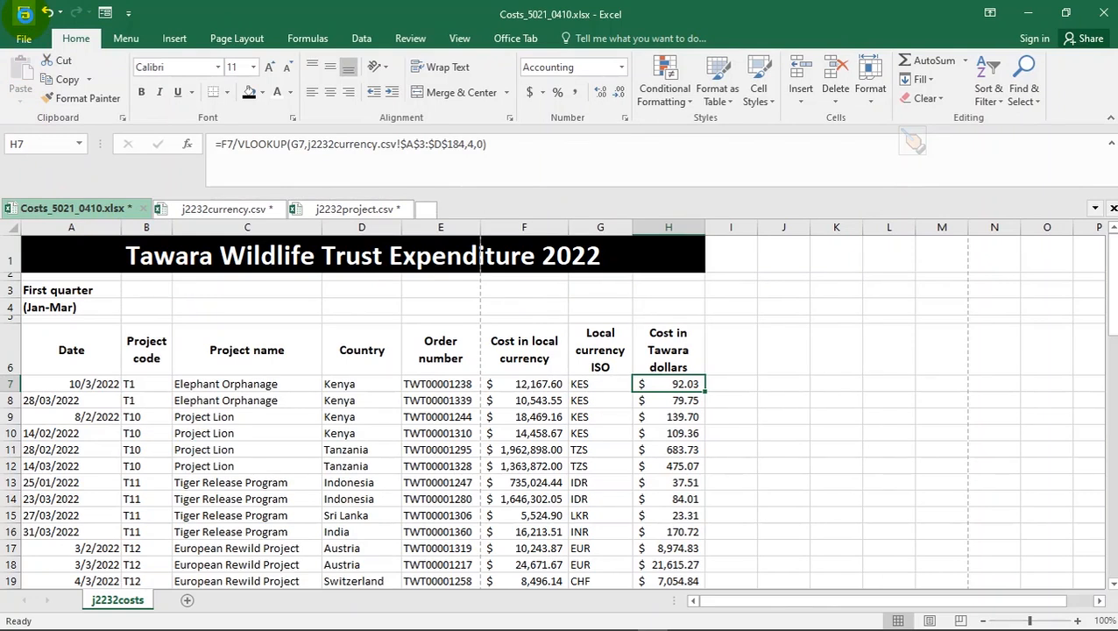
{"action": "key", "text": "alt+Tab"}
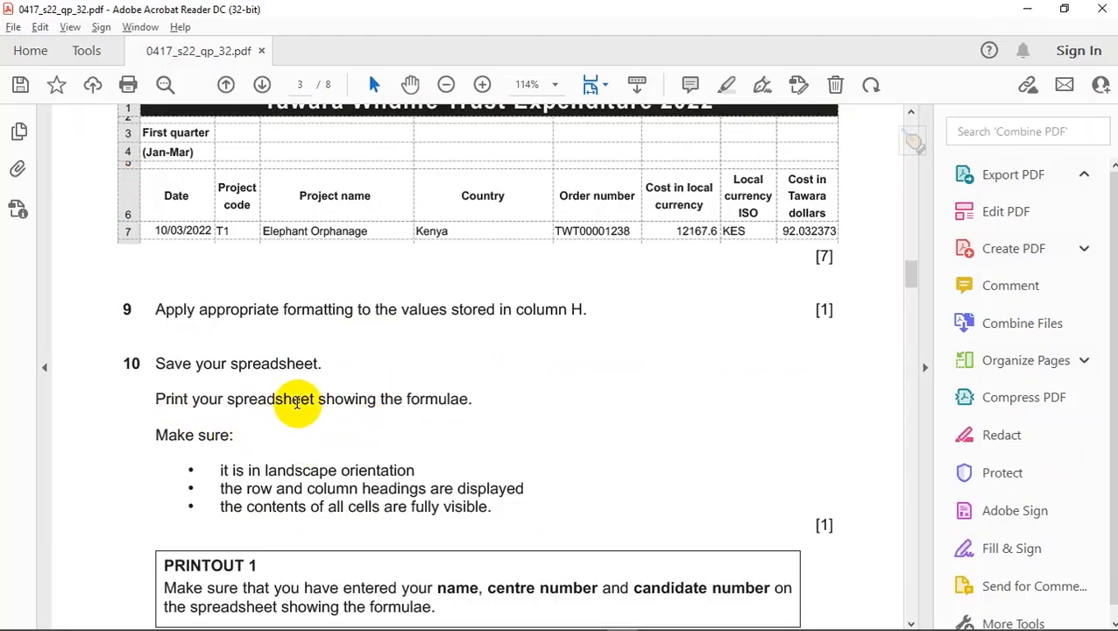
{"action": "key", "text": "alt+Tab"}
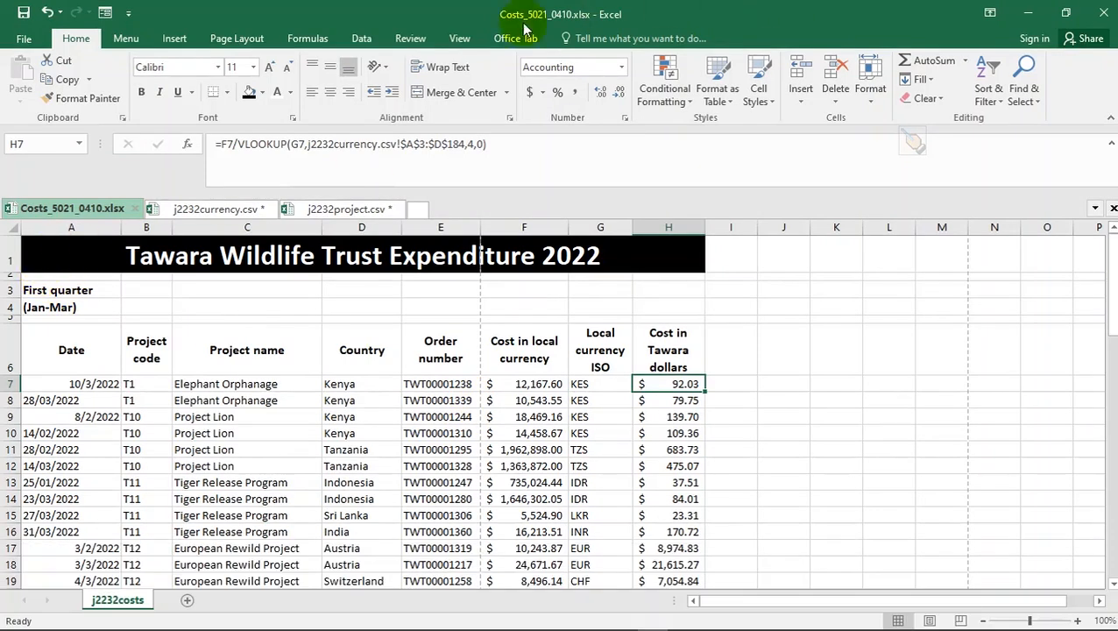
- Turn on Show Formulas so the Costs sheet displays formulas instead of results
{"action": "left_click", "coordinate": [295, 40]}
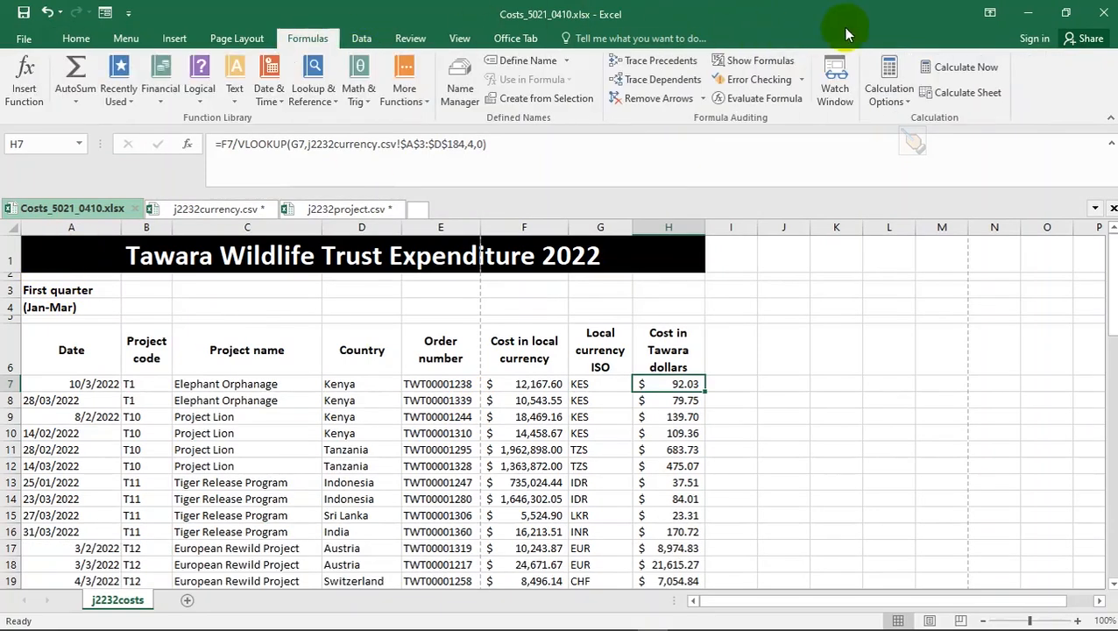
{"action": "left_click", "coordinate": [751, 63]}
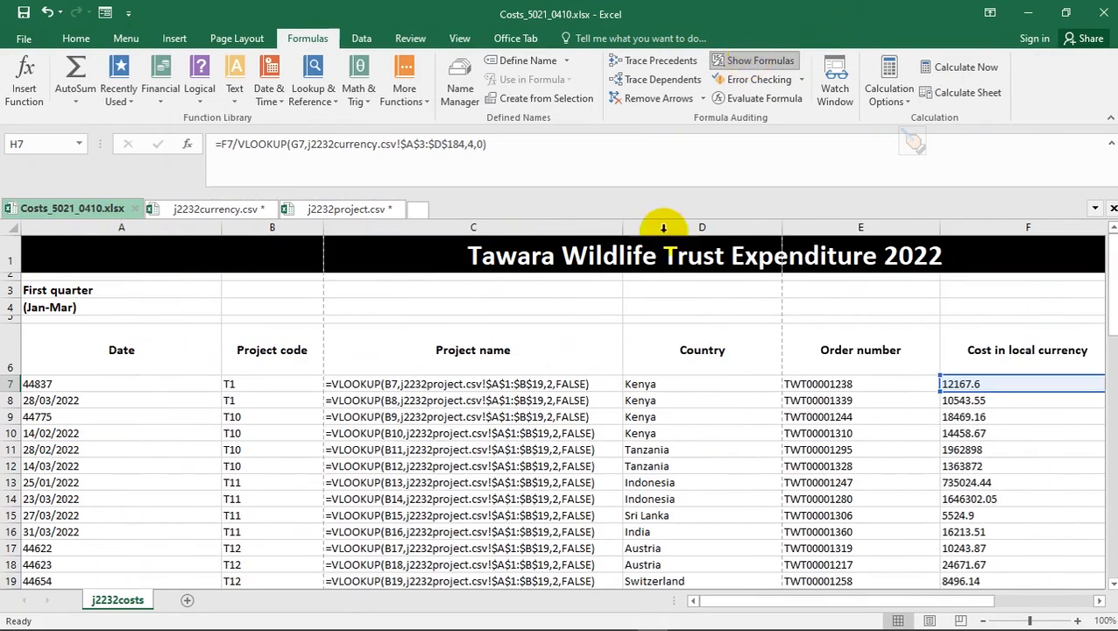
{"action": "left_click_drag", "start_coordinate": [782, 603], "coordinate": [896, 604]}
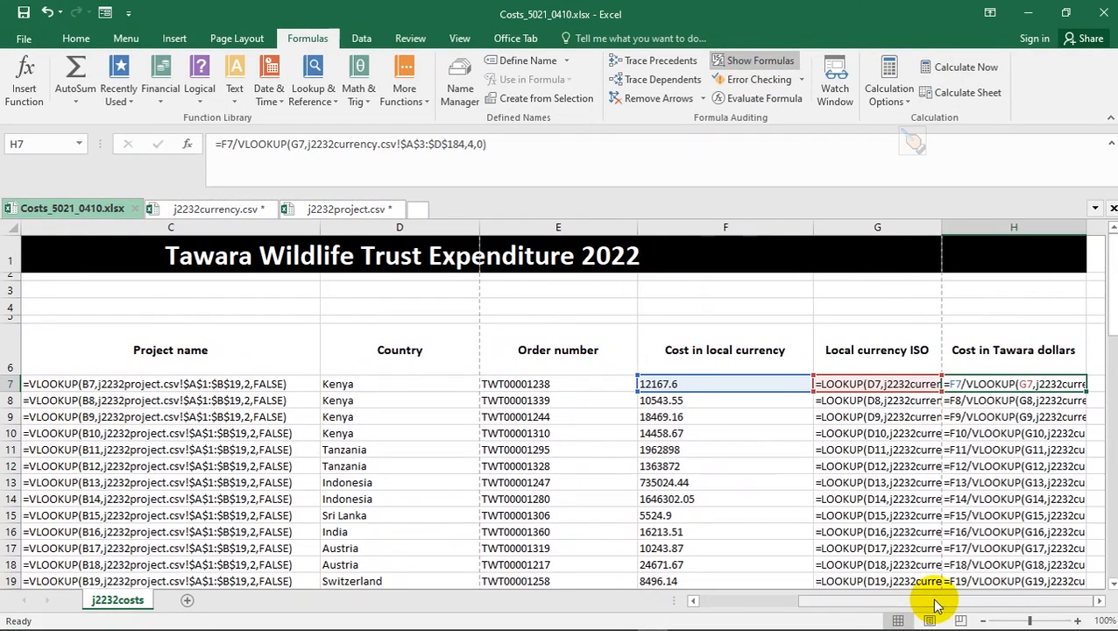
- Check the exam's printing requirements, then bring up the Print preview with Ctrl+P
{"action": "key", "text": "alt+Tab"}
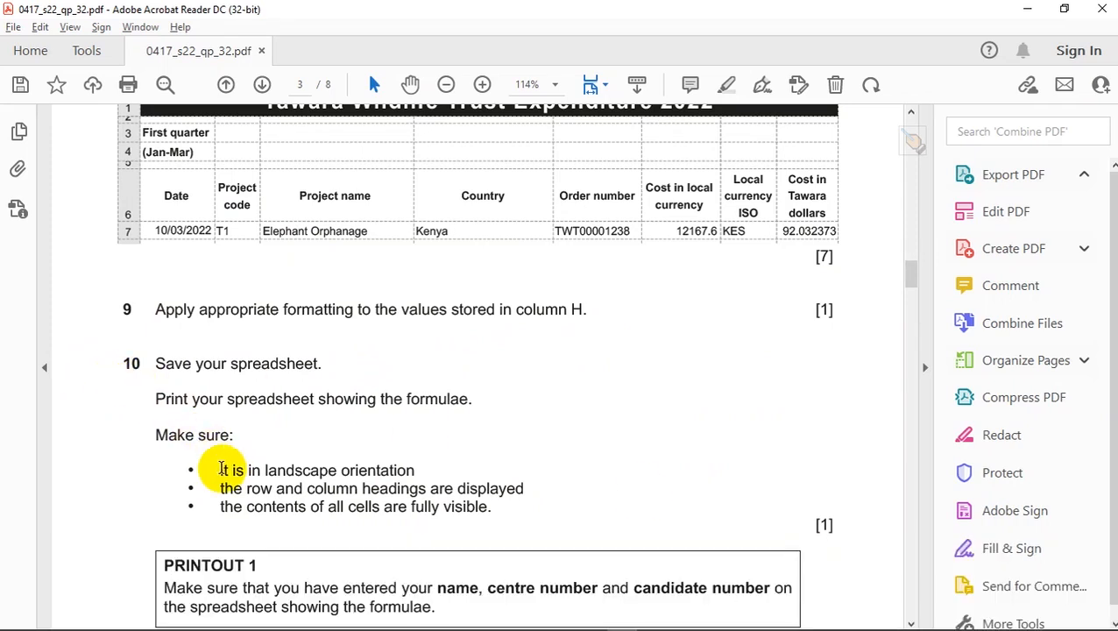
{"action": "key", "text": "alt+Tab"}
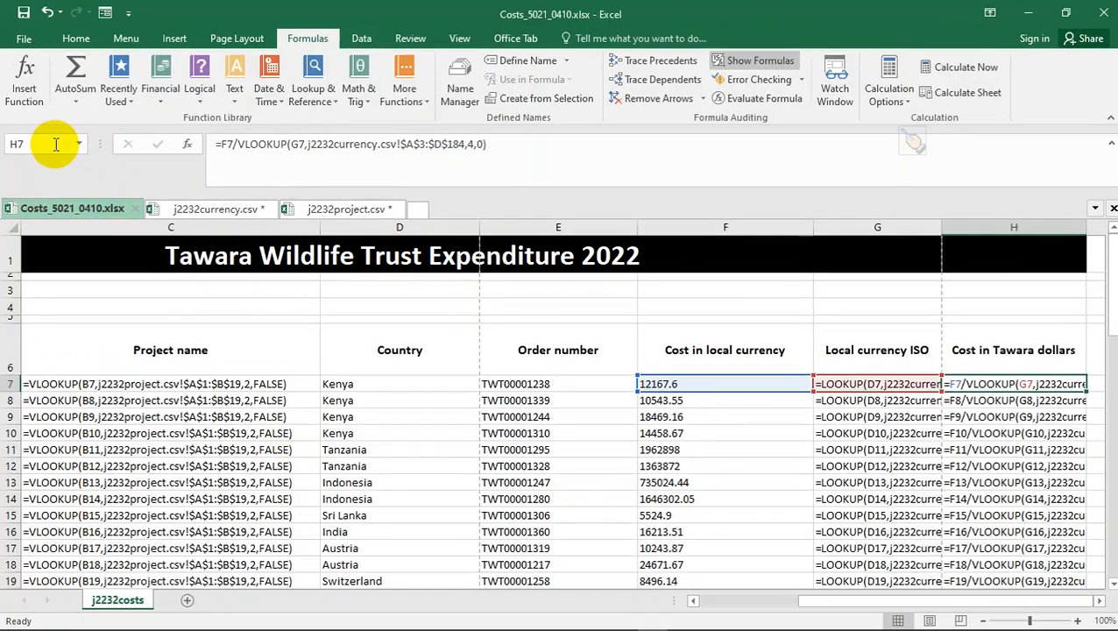
{"action": "key", "text": "ctrl+p"}
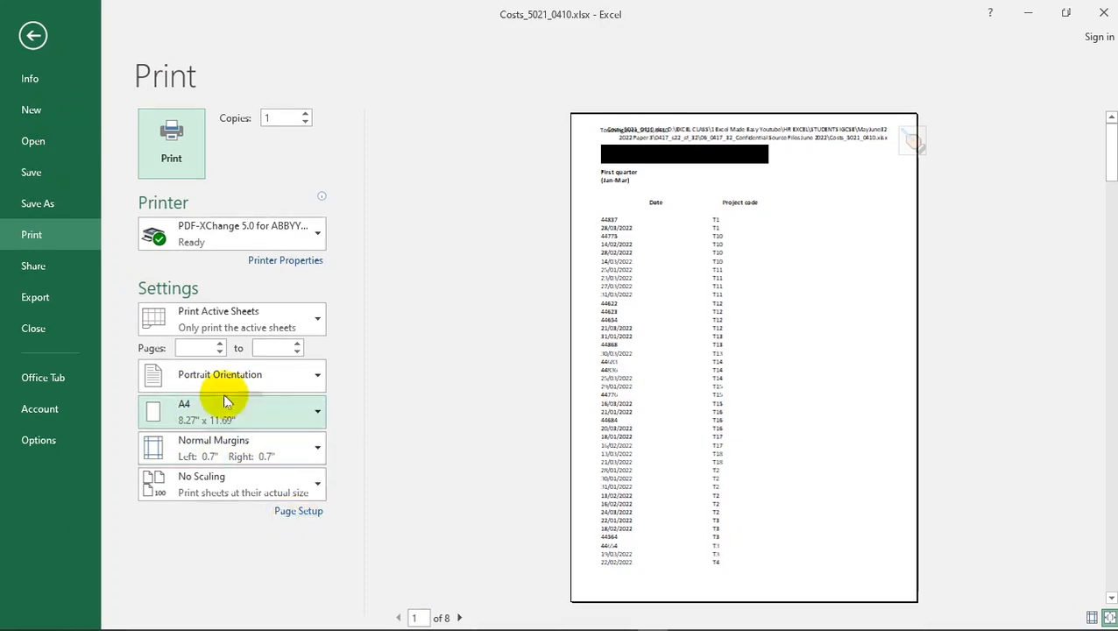
- Fit the formula-view printout onto one page and switch it to landscape orientation
{"action": "left_click", "coordinate": [294, 515]}
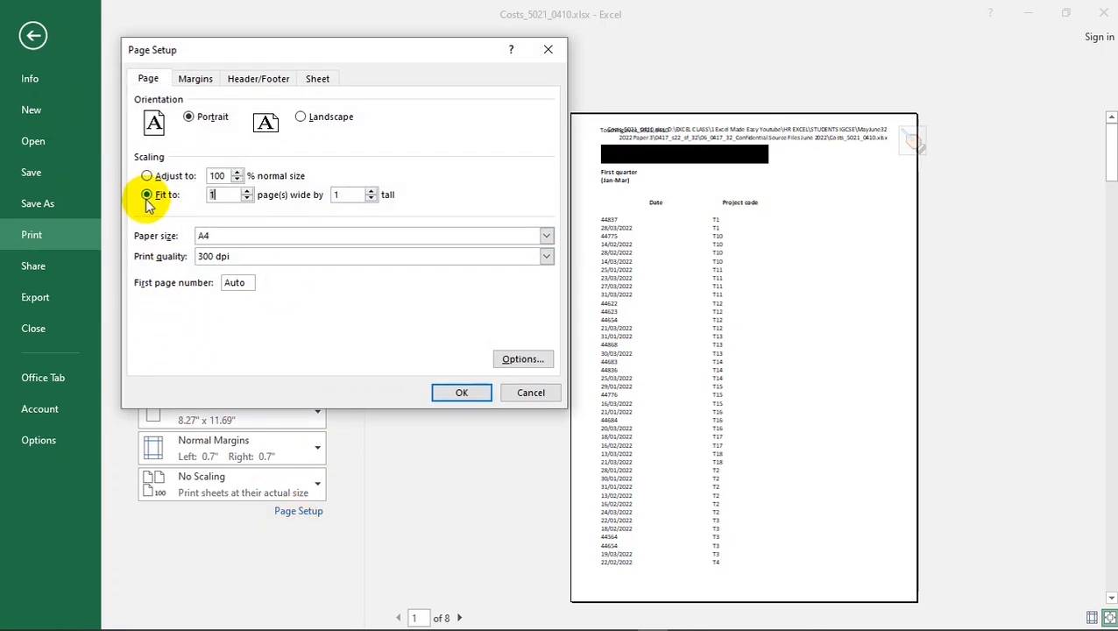
{"action": "left_click", "coordinate": [456, 394]}
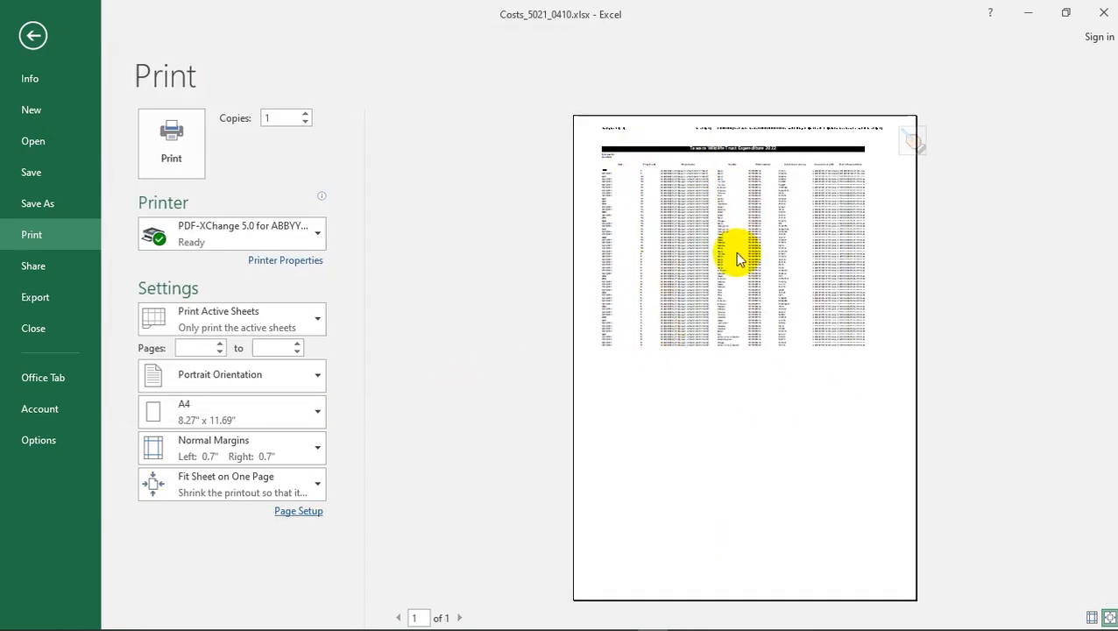
{"action": "left_click", "coordinate": [303, 512]}
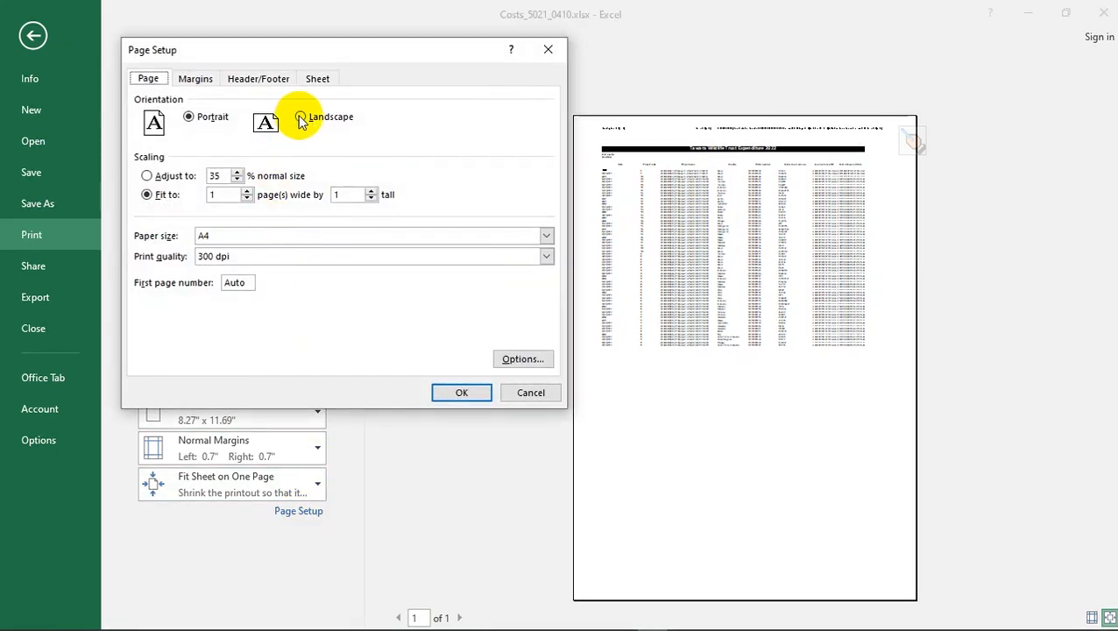
{"action": "left_click", "coordinate": [459, 391]}
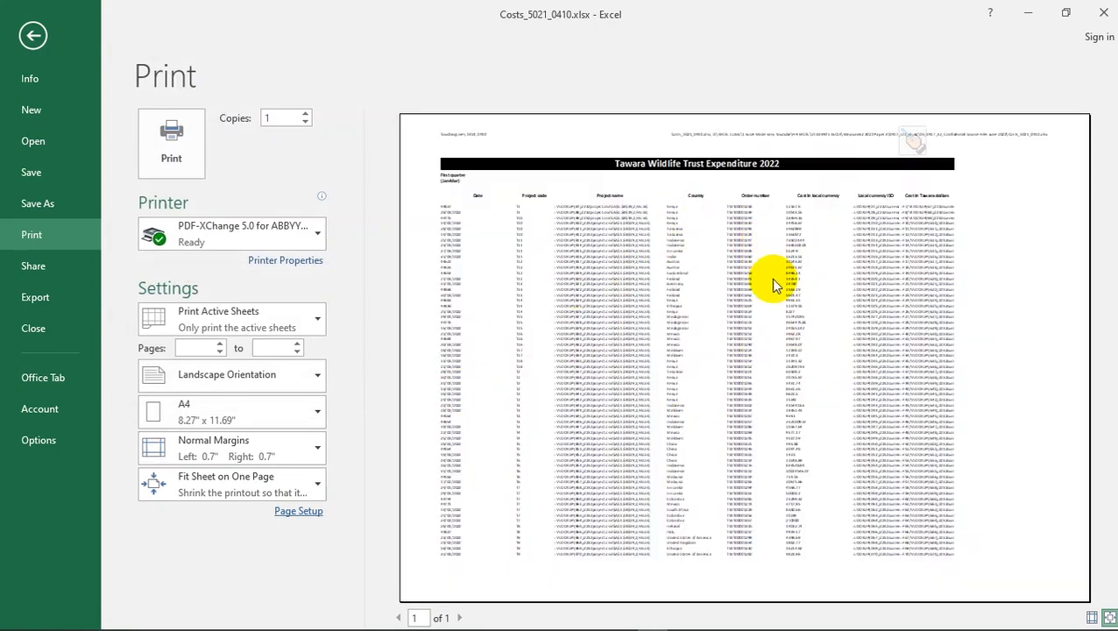
{"action": "key", "text": "alt+Tab"}
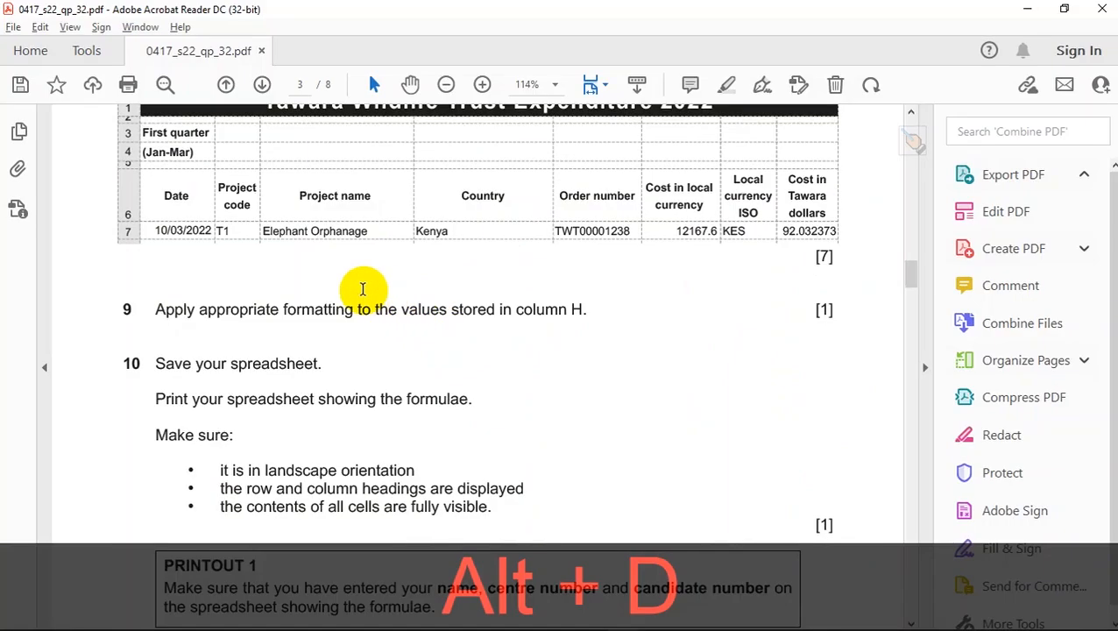
{"action": "key", "text": "alt+Tab"}
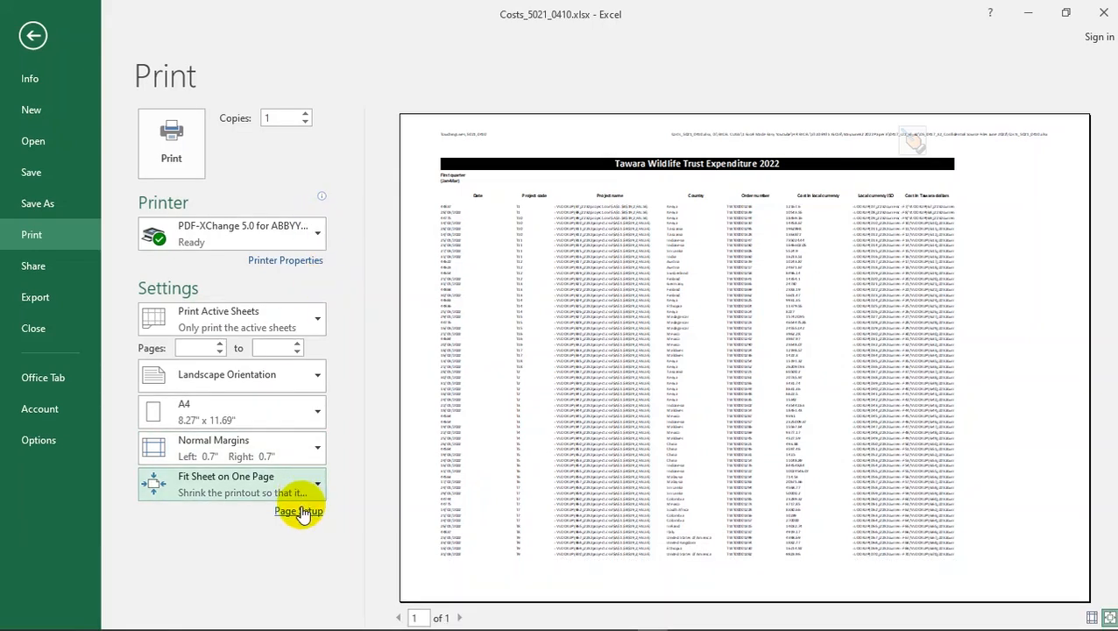
- Rescale the landscape printout to 2 pages wide by 2 tall, spanning 4 pages
{"action": "left_click", "coordinate": [300, 510]}
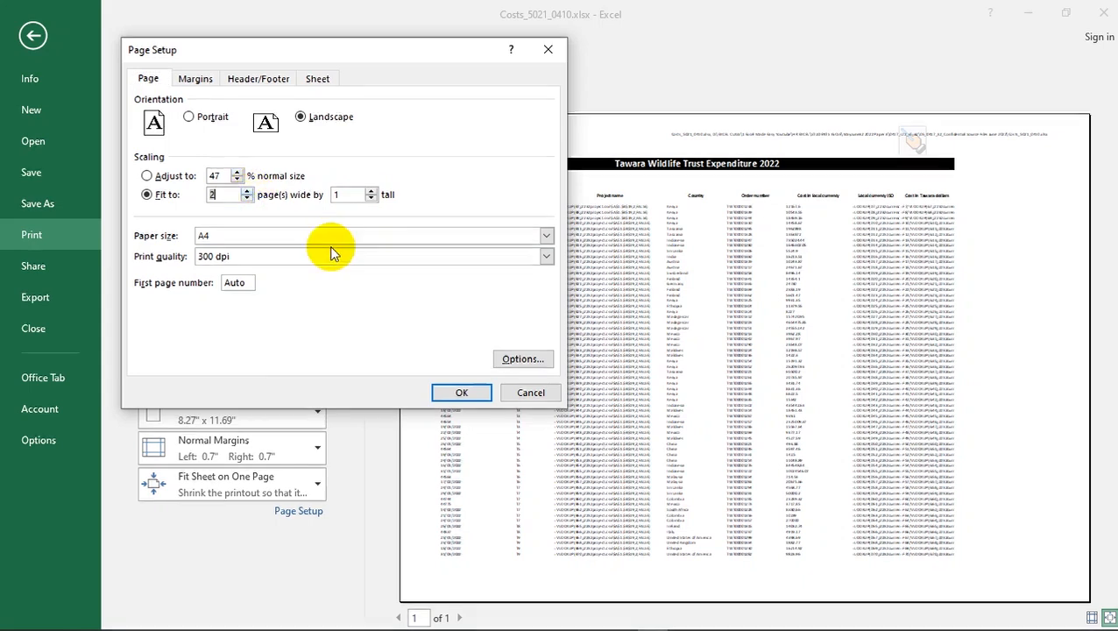
{"action": "left_click", "coordinate": [461, 392]}
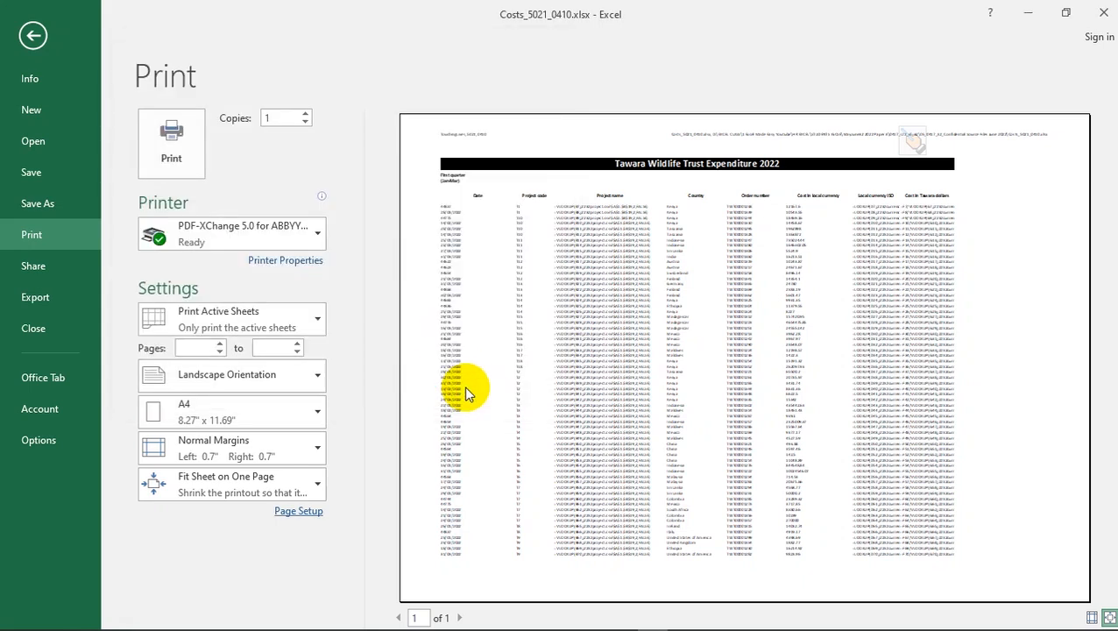
{"action": "left_click", "coordinate": [296, 513]}
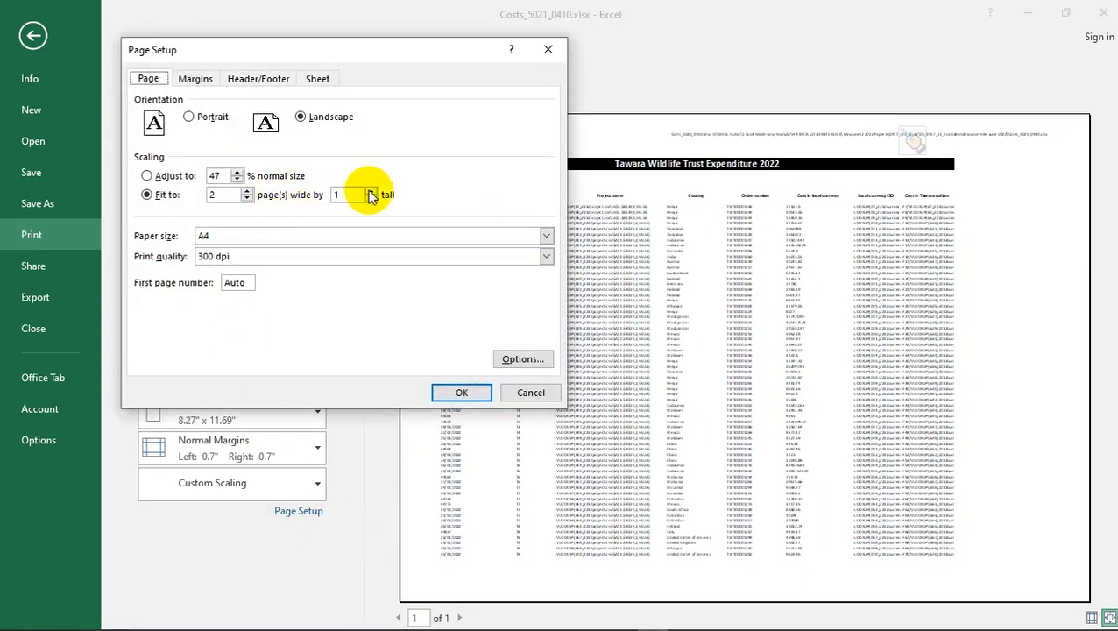
{"action": "left_click", "coordinate": [461, 394]}
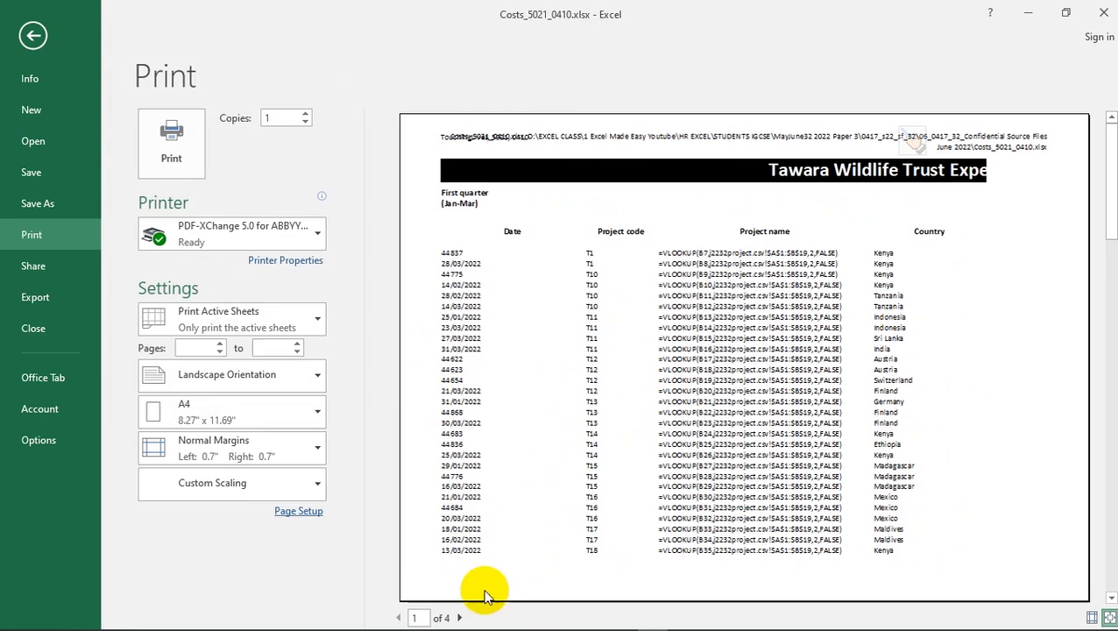
- Page through the four-page preview to page 4 and back to page 1
{"action": "left_click", "coordinate": [459, 618]}
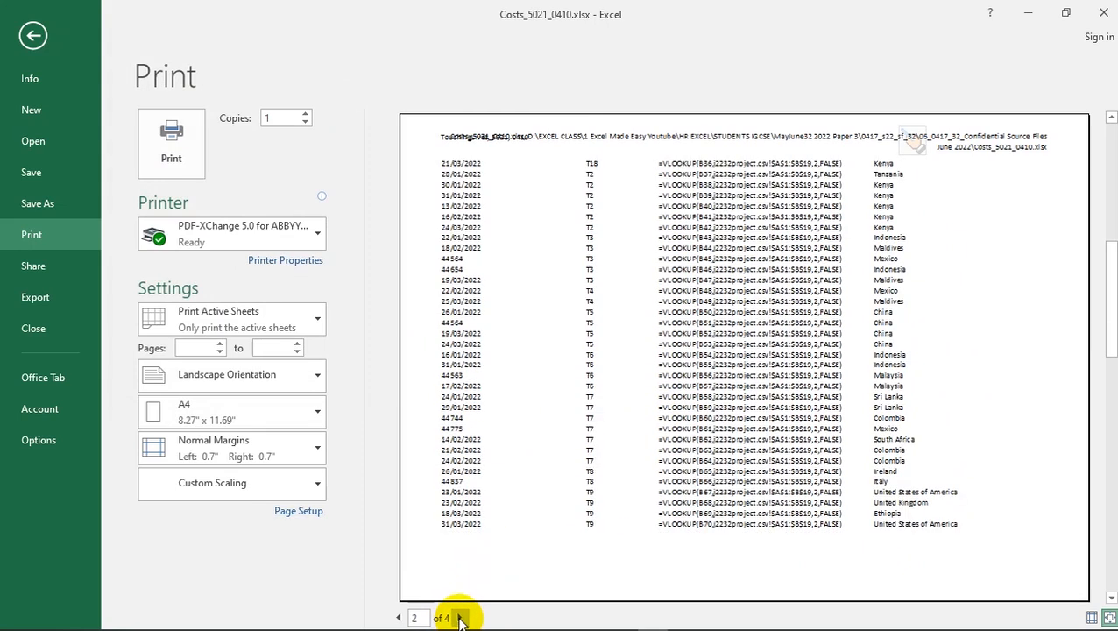
{"action": "left_click", "coordinate": [459, 618]}
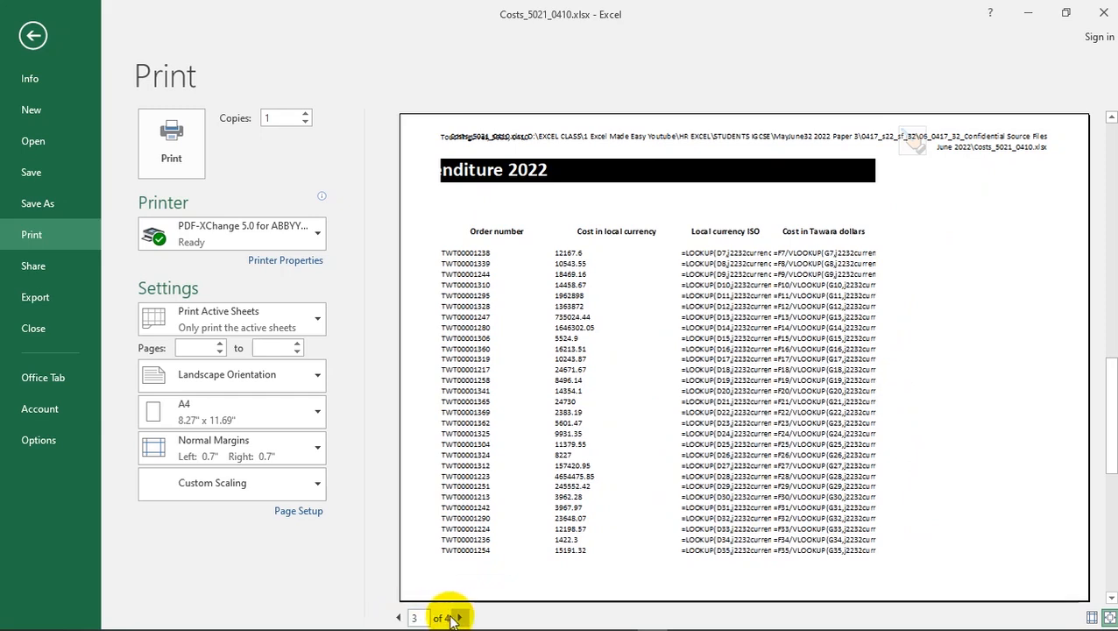
{"action": "left_click", "coordinate": [459, 618]}
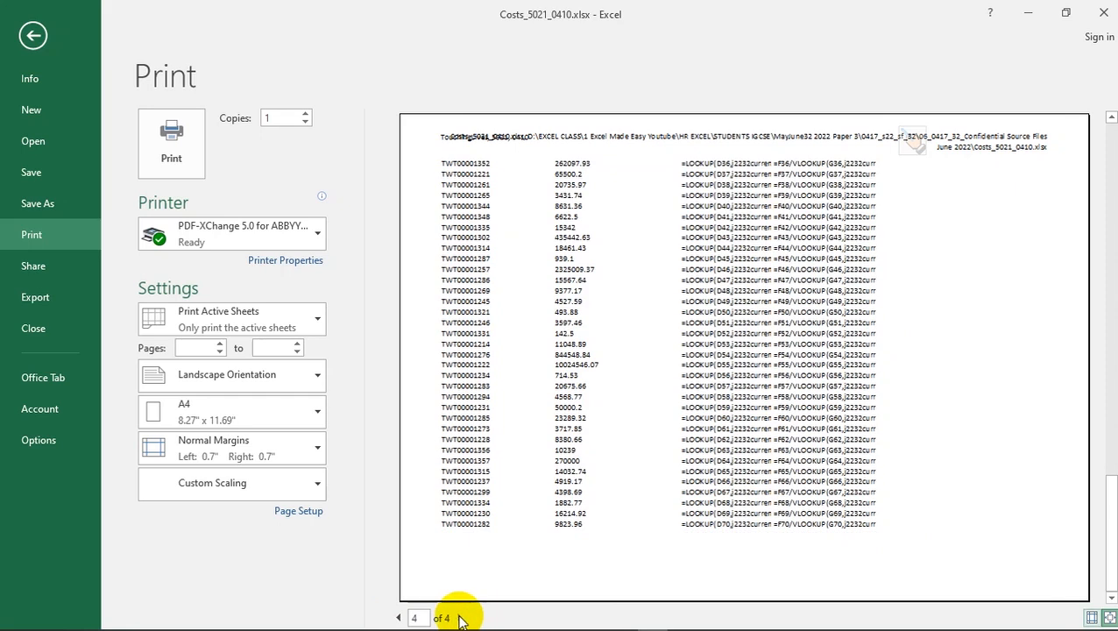
{"action": "left_click", "coordinate": [398, 618]}
{"action": "left_click", "coordinate": [399, 618]}
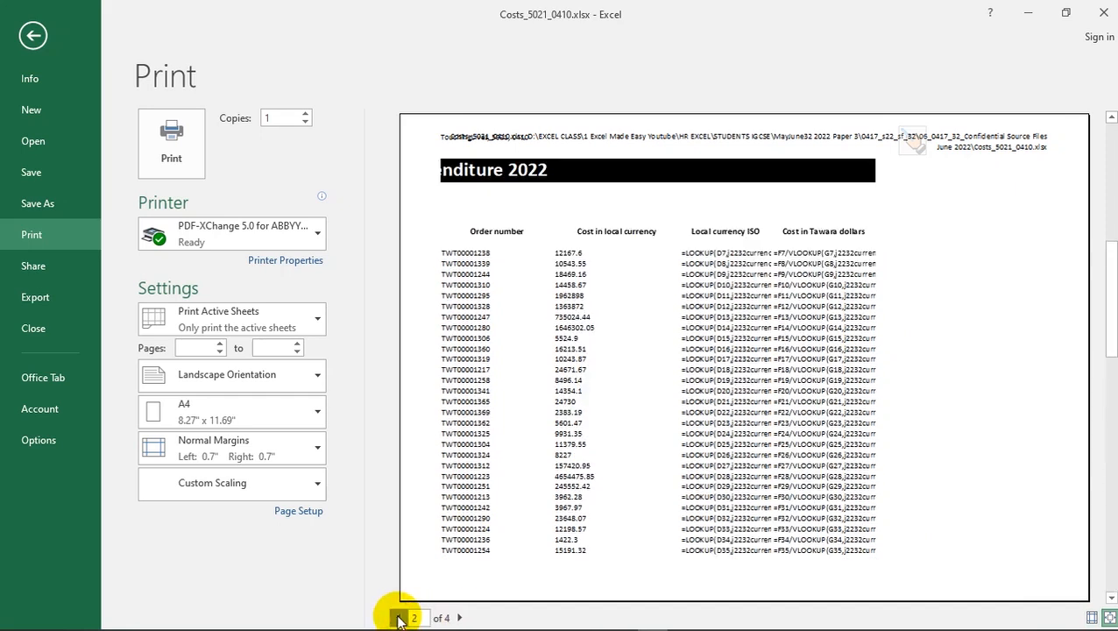
{"action": "left_click", "coordinate": [398, 618]}
{"action": "left_click", "coordinate": [399, 618]}
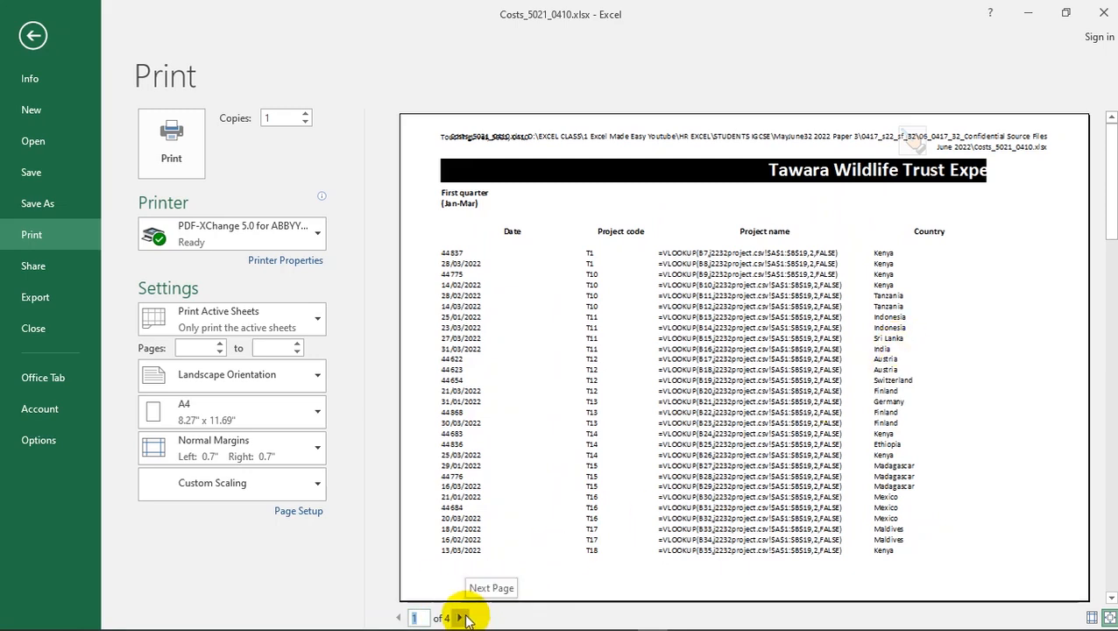
- Recheck pages 2–4, then set Page Setup's fit-to scaling to 3 pages wide by 2 tall
{"action": "left_click", "coordinate": [462, 618]}
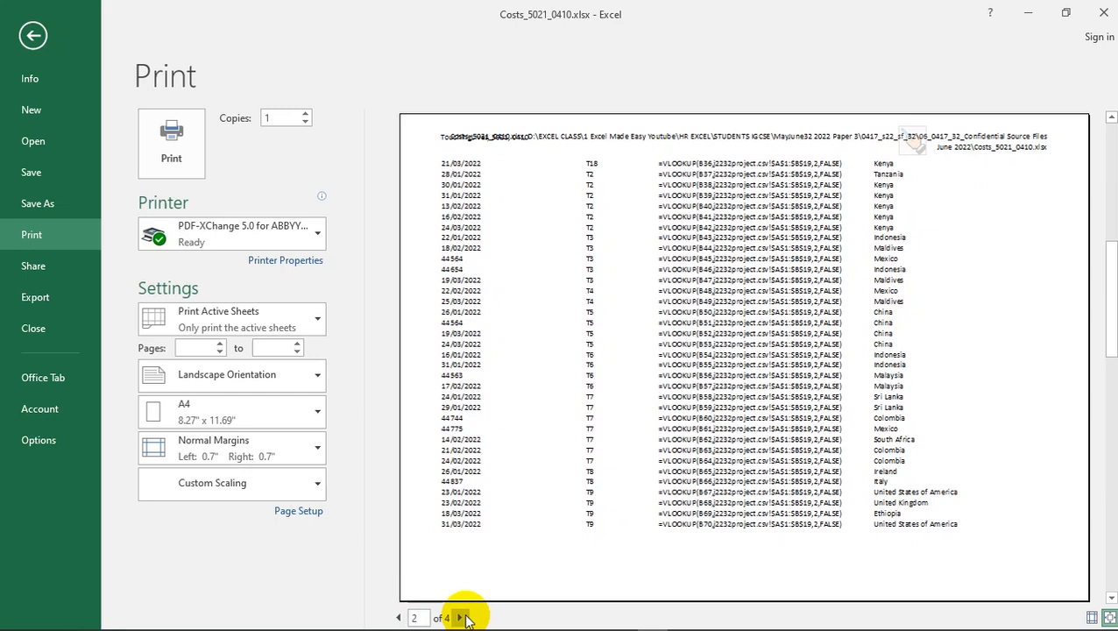
{"action": "left_click", "coordinate": [462, 617]}
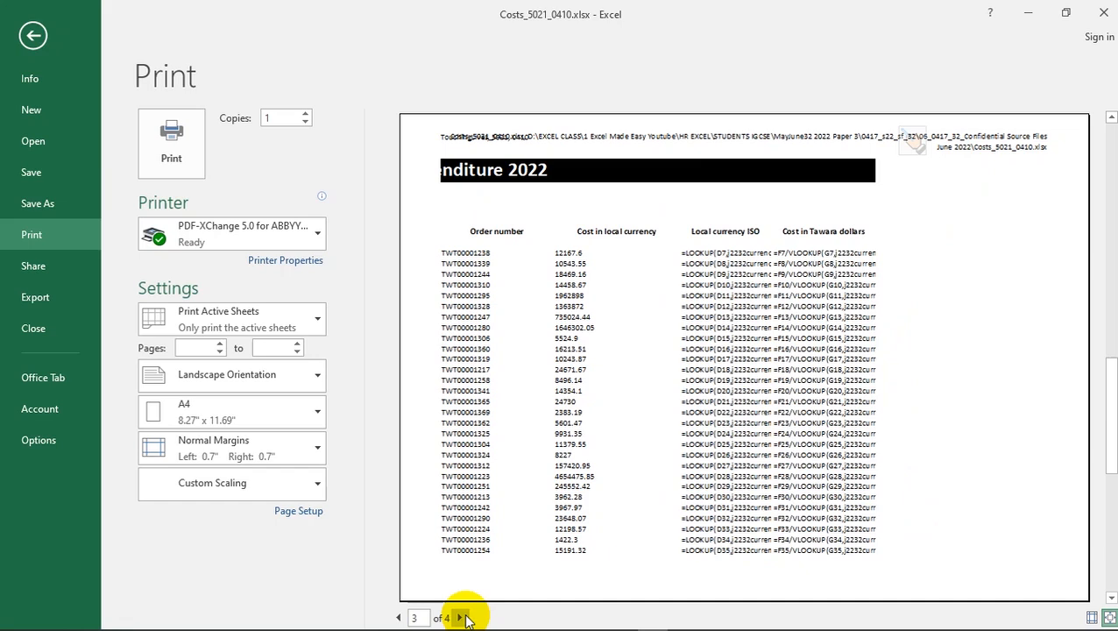
{"action": "left_click", "coordinate": [462, 618]}
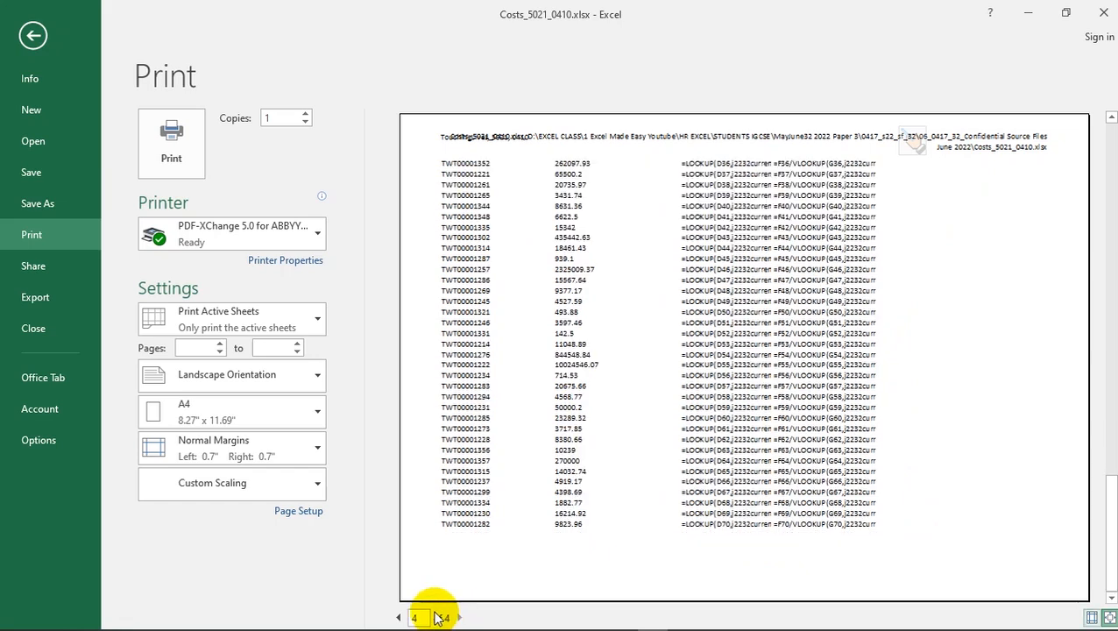
{"action": "left_click", "coordinate": [400, 618]}
{"action": "left_click", "coordinate": [399, 618]}
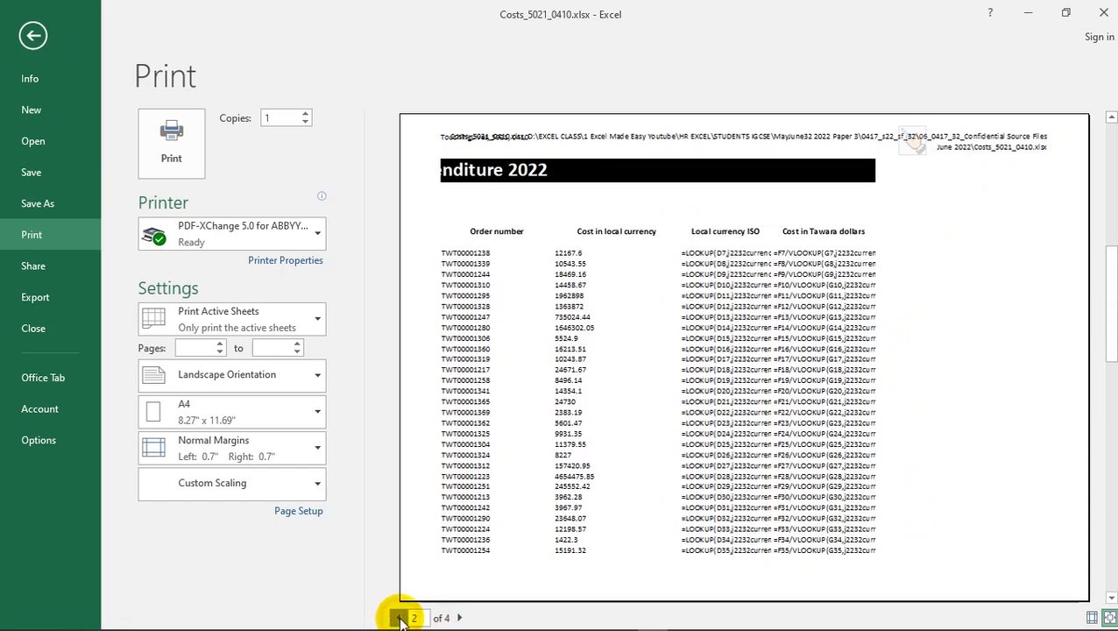
{"action": "left_click", "coordinate": [317, 514]}
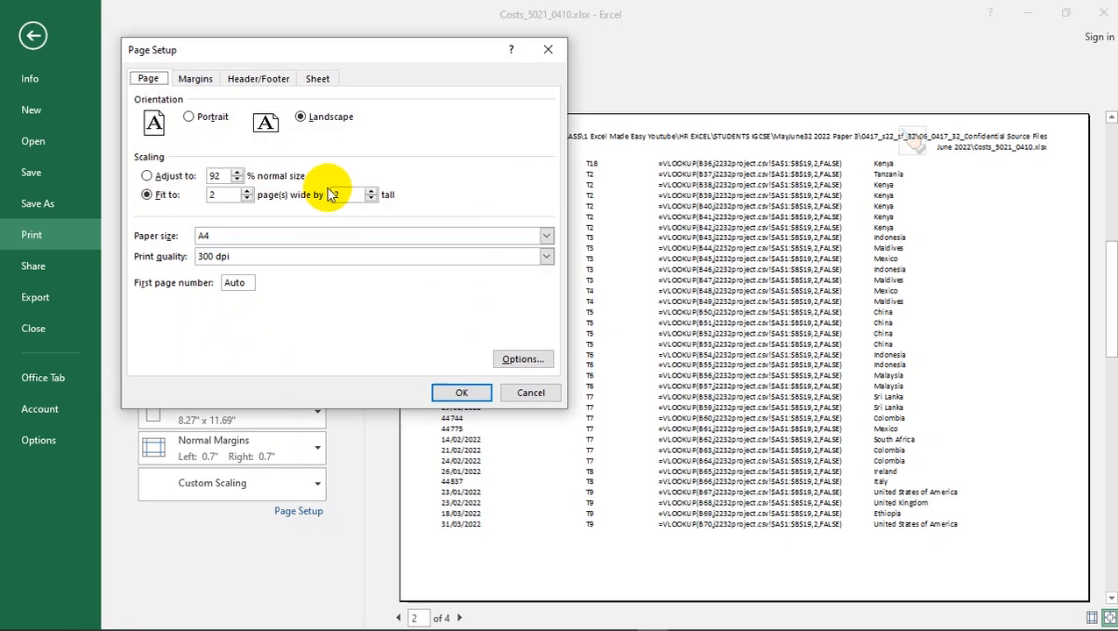
{"action": "left_click", "coordinate": [248, 190]}
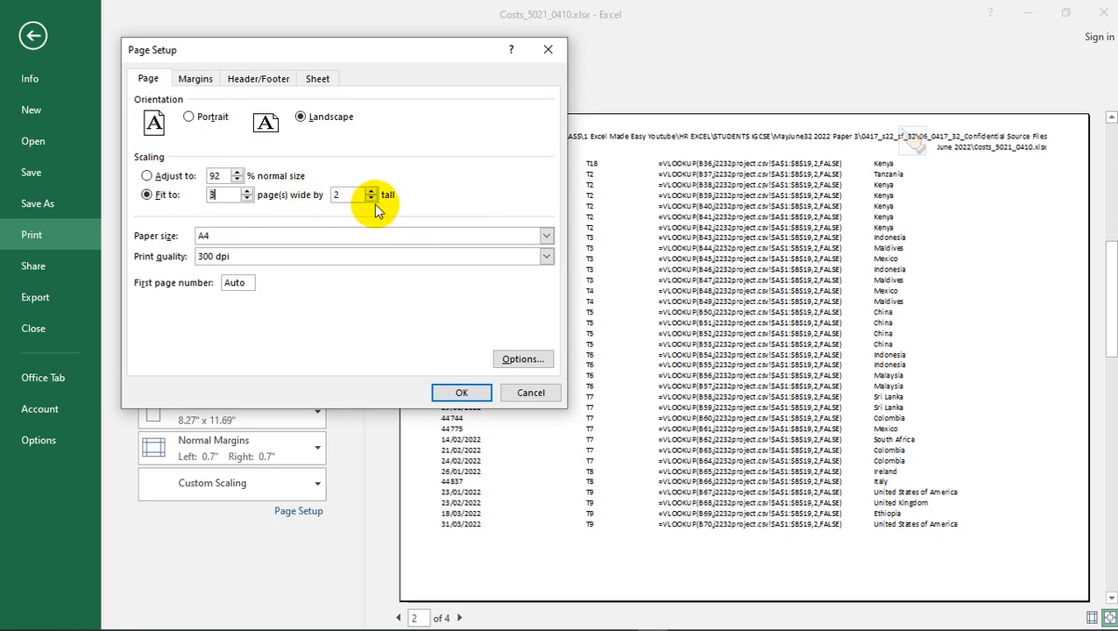
- Turn on printing of row and column headings in Page Setup's Sheet options
{"action": "left_click", "coordinate": [461, 394]}
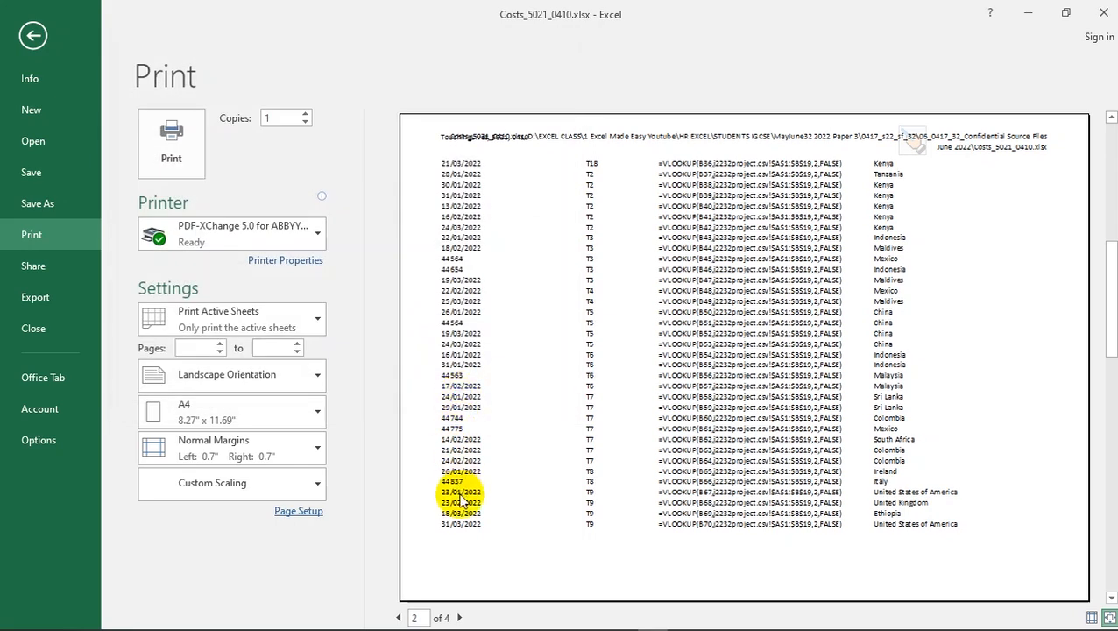
{"action": "left_click", "coordinate": [307, 513]}
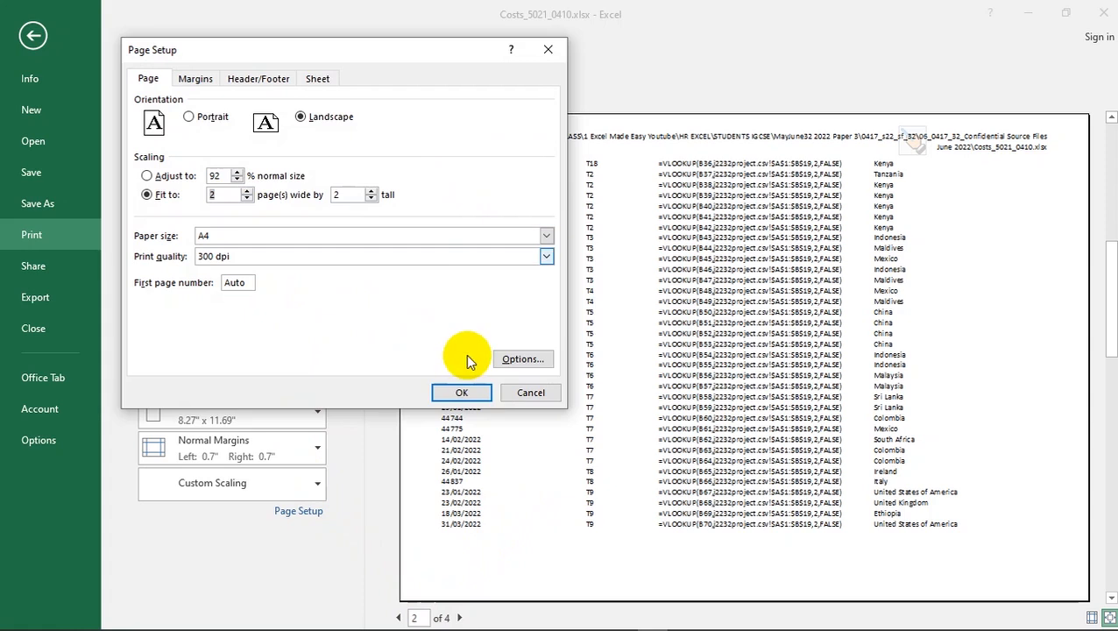
{"action": "left_click", "coordinate": [484, 401]}
{"action": "key", "text": "alt+Tab"}
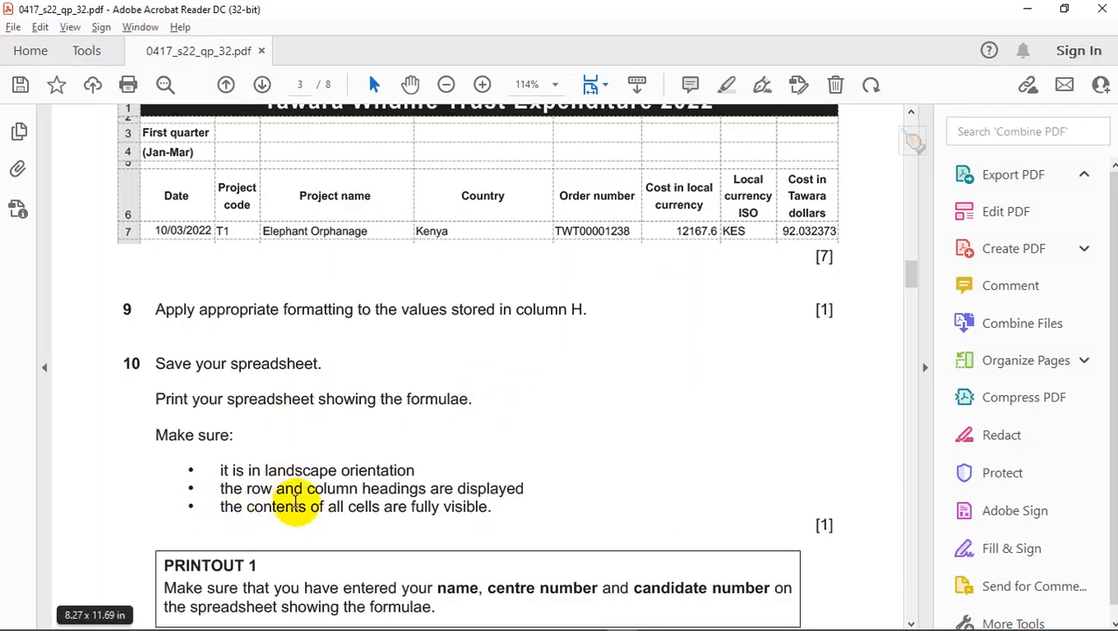
{"action": "key", "text": "alt+Tab"}
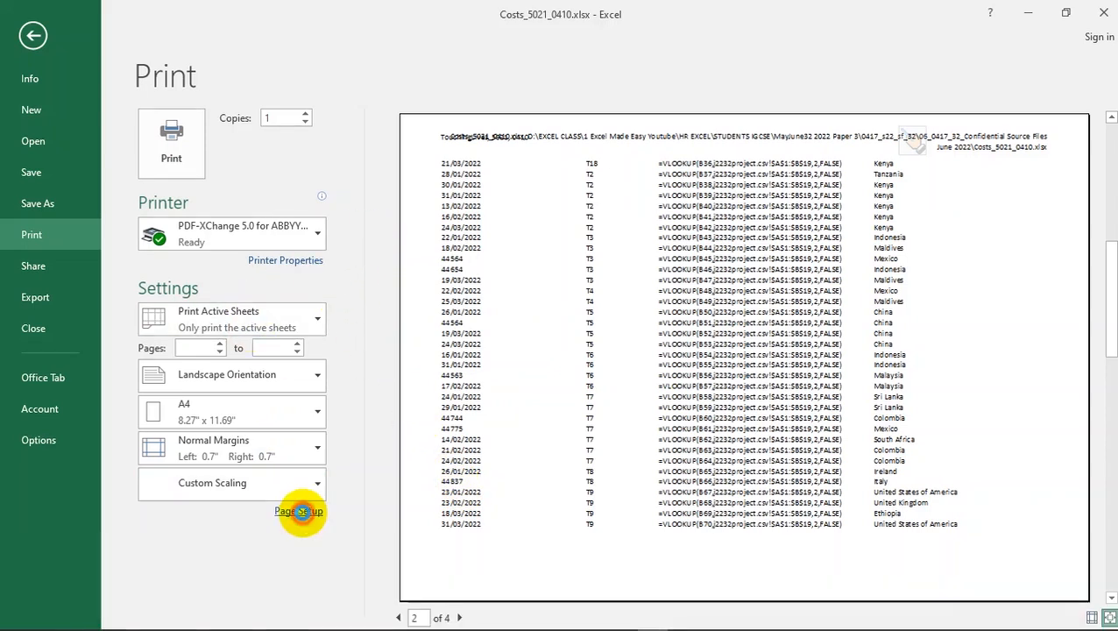
{"action": "left_click", "coordinate": [298, 511]}
{"action": "left_click", "coordinate": [326, 75]}
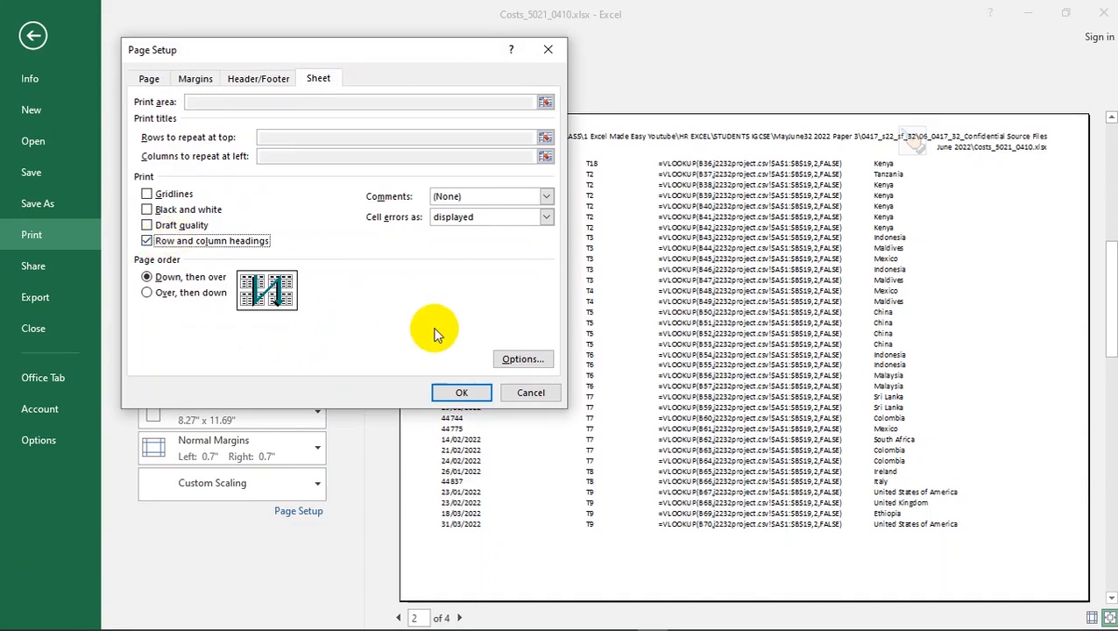
{"action": "left_click", "coordinate": [464, 393]}
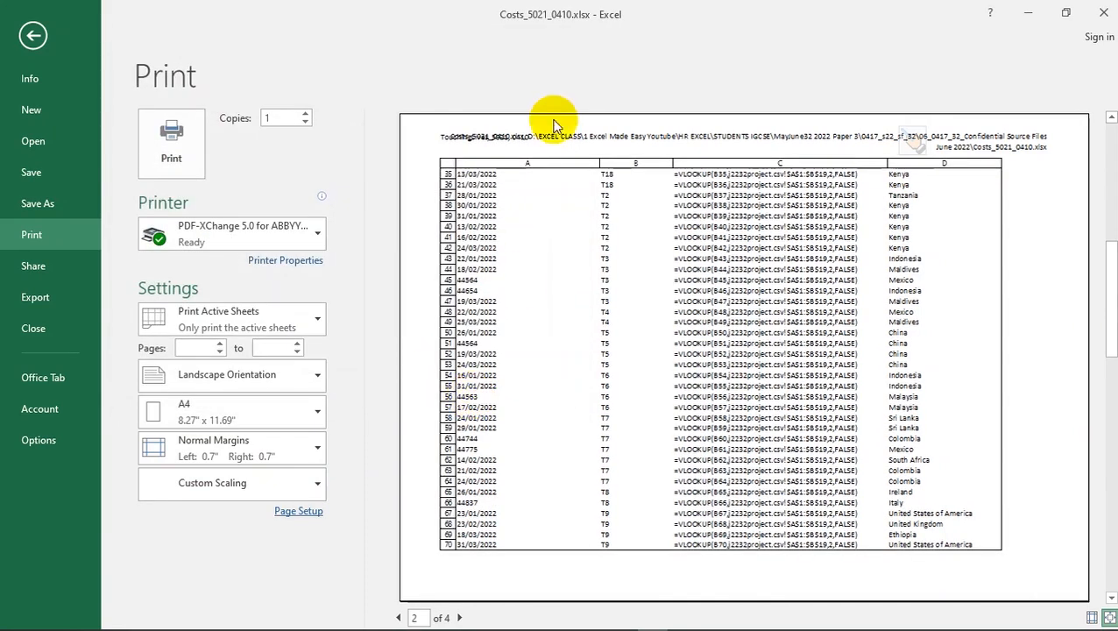
- Review the formula-view preview pages against the question paper, then return to the j2232costs sheet
{"action": "key", "text": "alt+Tab"}
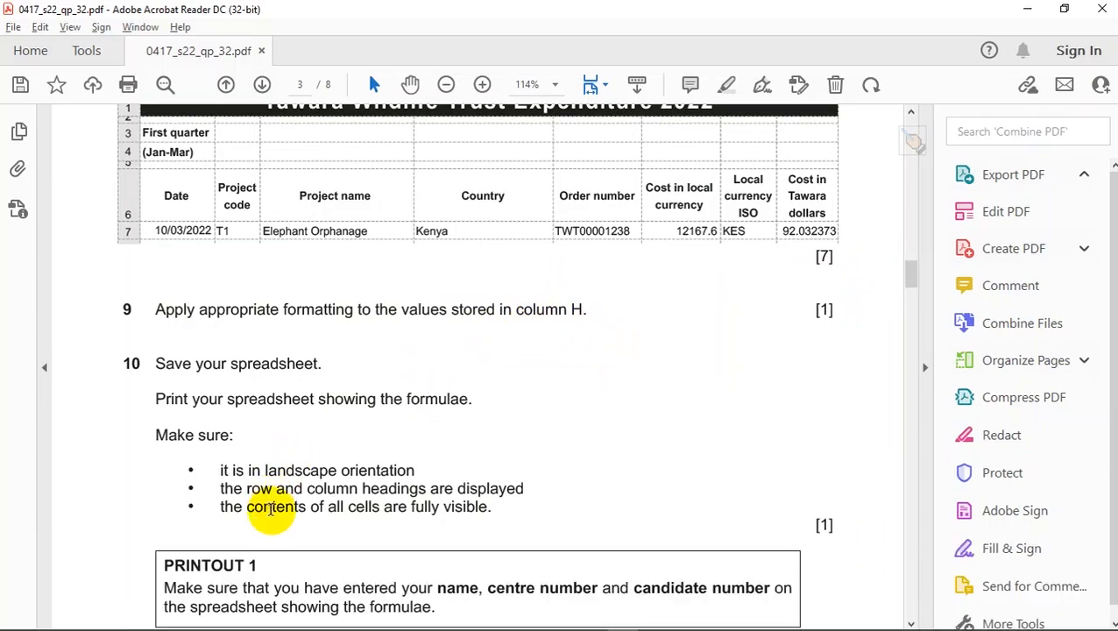
{"action": "key", "text": "alt+Tab"}
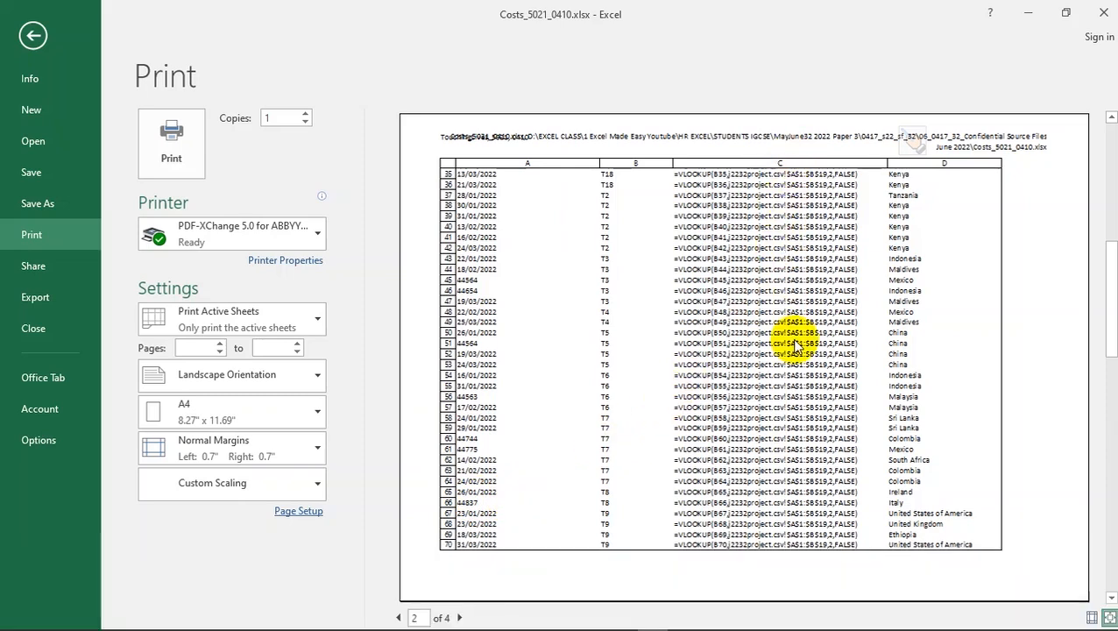
{"action": "scroll", "coordinate": [594, 452], "scroll_direction": "down", "scroll_amount": 2}
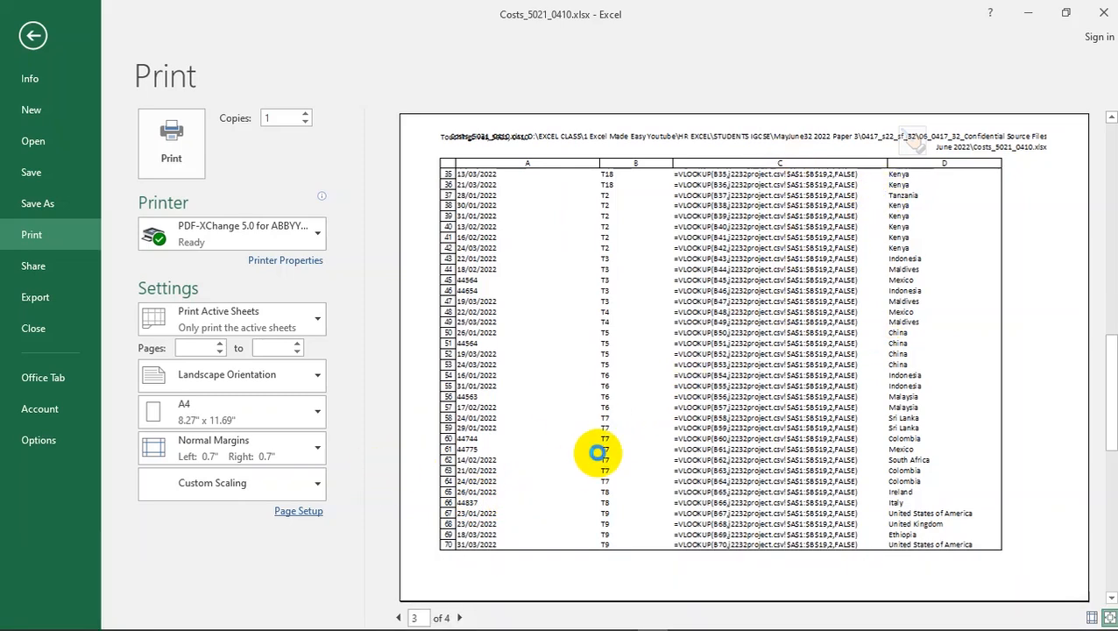
{"action": "scroll", "coordinate": [596, 451], "scroll_direction": "up", "scroll_amount": 1}
{"action": "scroll", "coordinate": [596, 451], "scroll_direction": "down", "scroll_amount": 1}
{"action": "scroll", "coordinate": [609, 434], "scroll_direction": "up", "scroll_amount": 2}
{"action": "scroll", "coordinate": [610, 431], "scroll_direction": "down", "scroll_amount": 2}
{"action": "scroll", "coordinate": [609, 429], "scroll_direction": "down", "scroll_amount": 1}
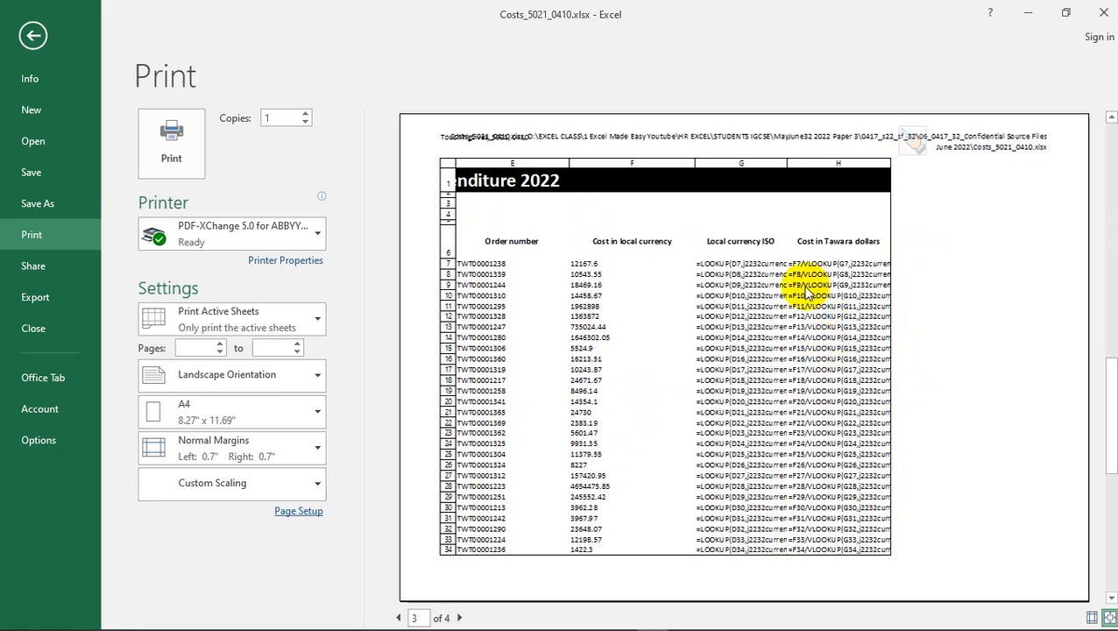
{"action": "left_click", "coordinate": [44, 39]}
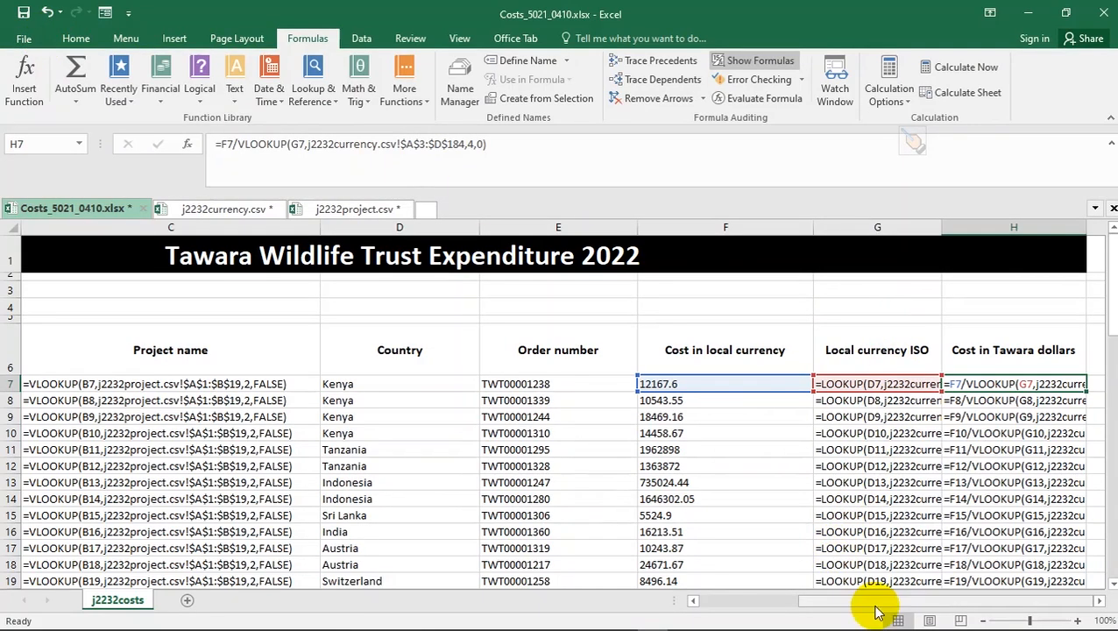
- AutoFit columns G and H to show their full formulas, then open the File Info page
{"action": "double_click", "coordinate": [940, 228]}
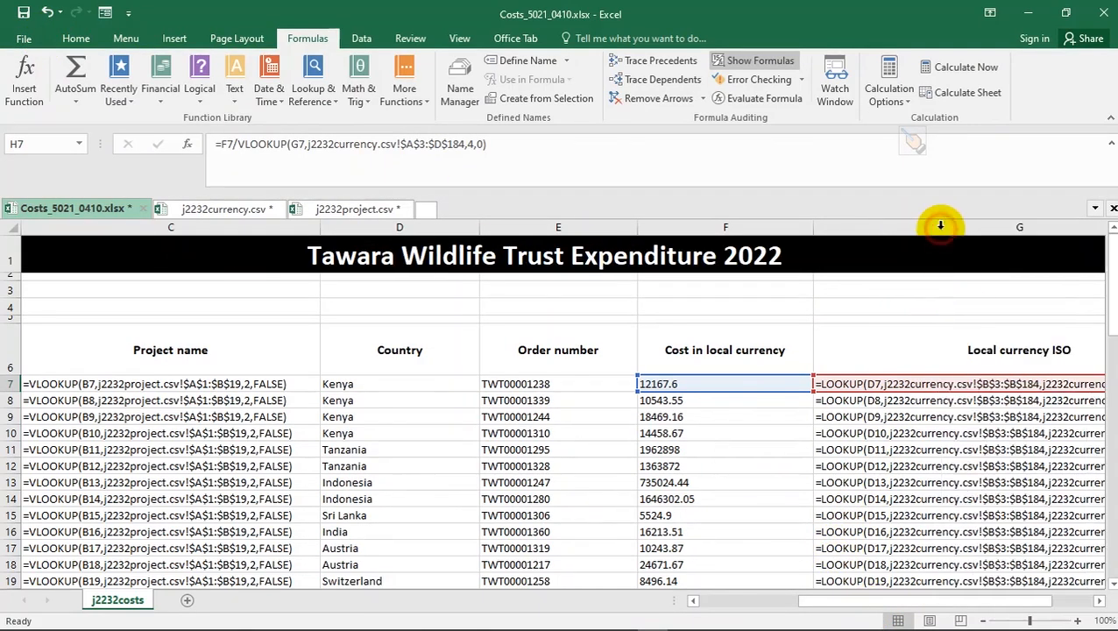
{"action": "left_click_drag", "start_coordinate": [880, 604], "coordinate": [929, 604]}
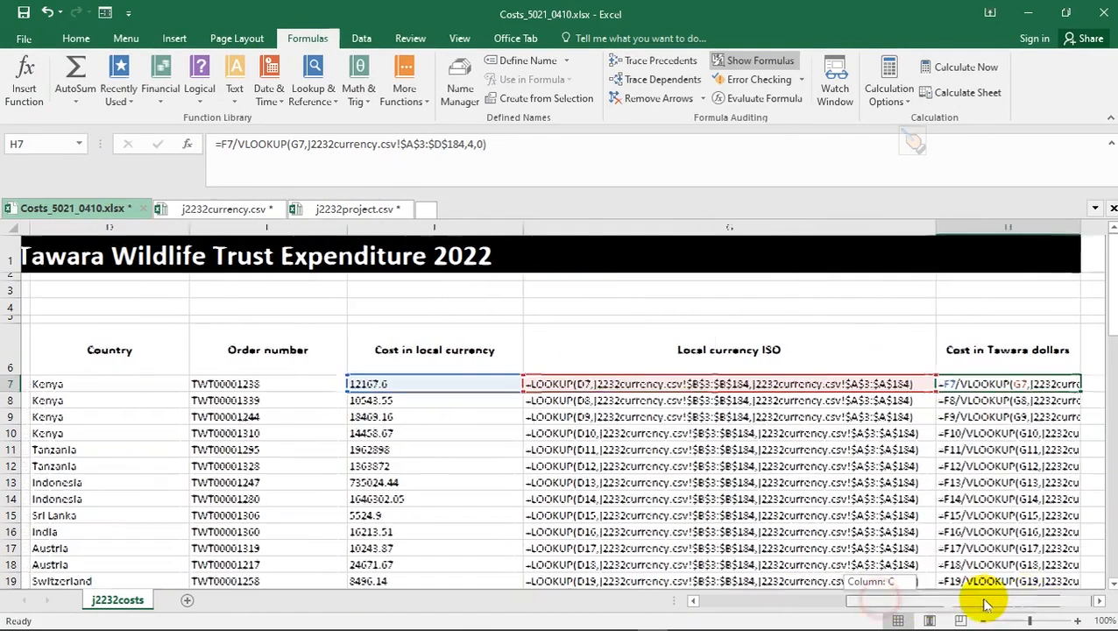
{"action": "double_click", "coordinate": [1073, 219]}
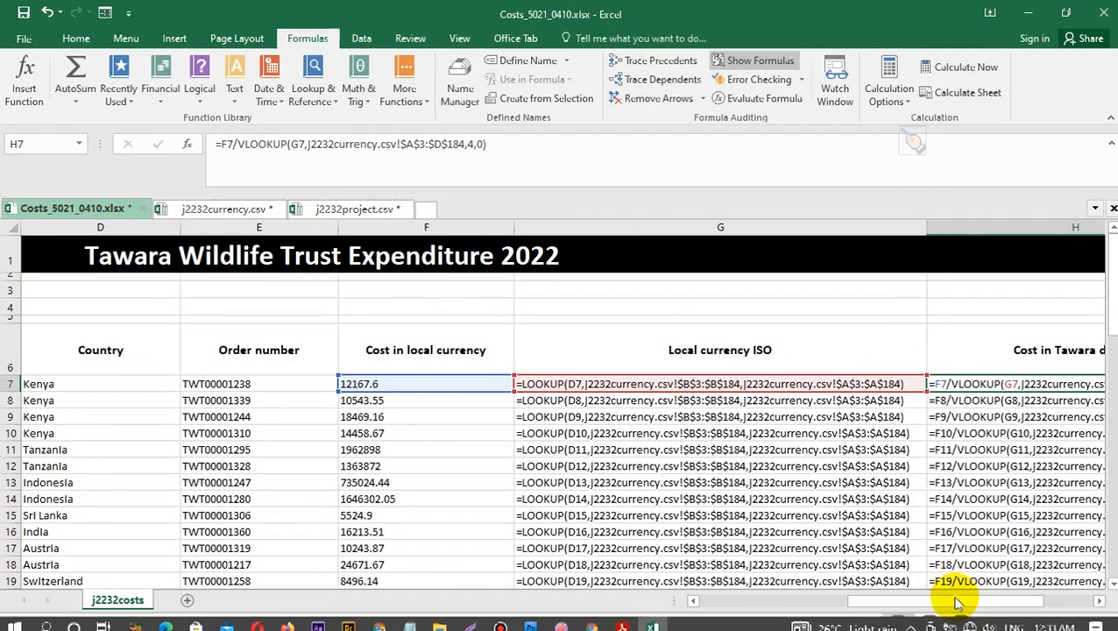
{"action": "left_click_drag", "start_coordinate": [956, 601], "coordinate": [1021, 602]}
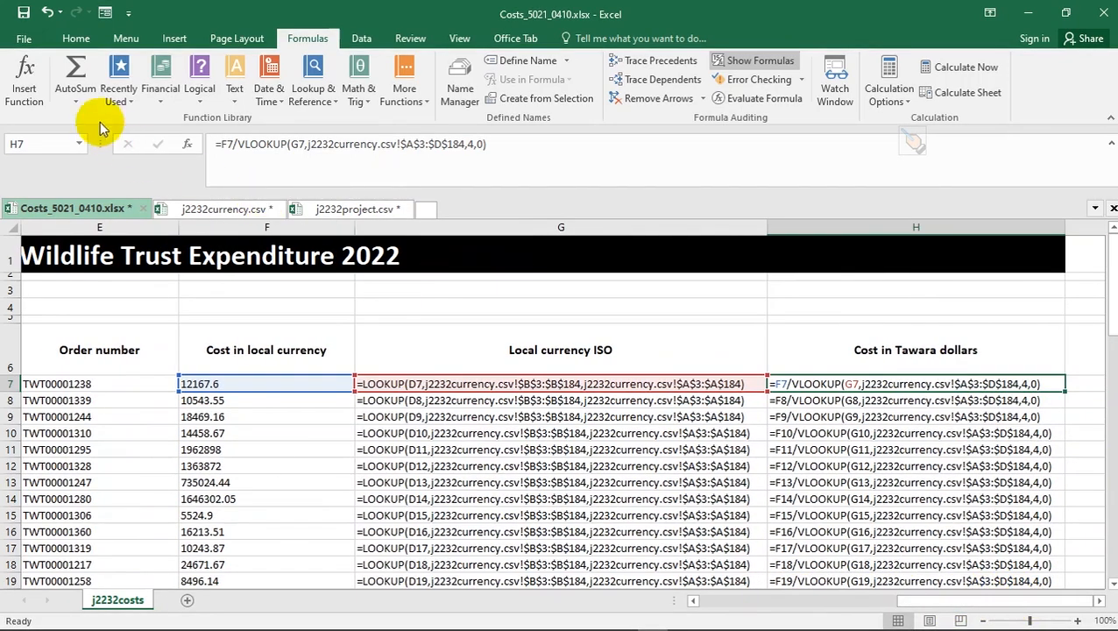
{"action": "left_click", "coordinate": [22, 41]}
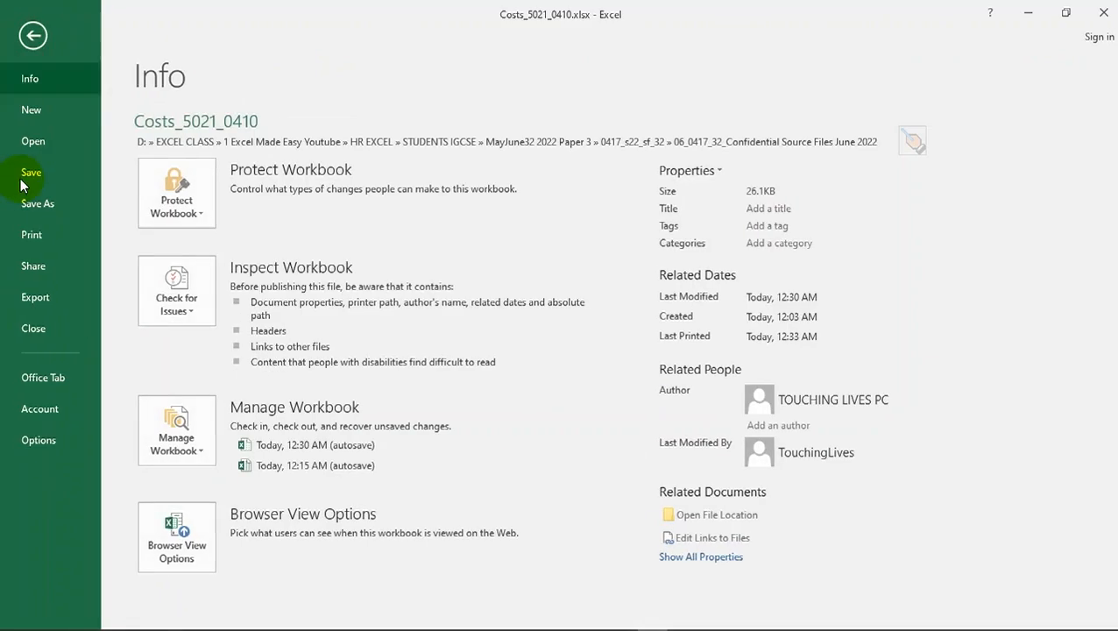
- Open the print preview and page through to page 3, comparing it with the question paper
{"action": "left_click", "coordinate": [28, 245]}
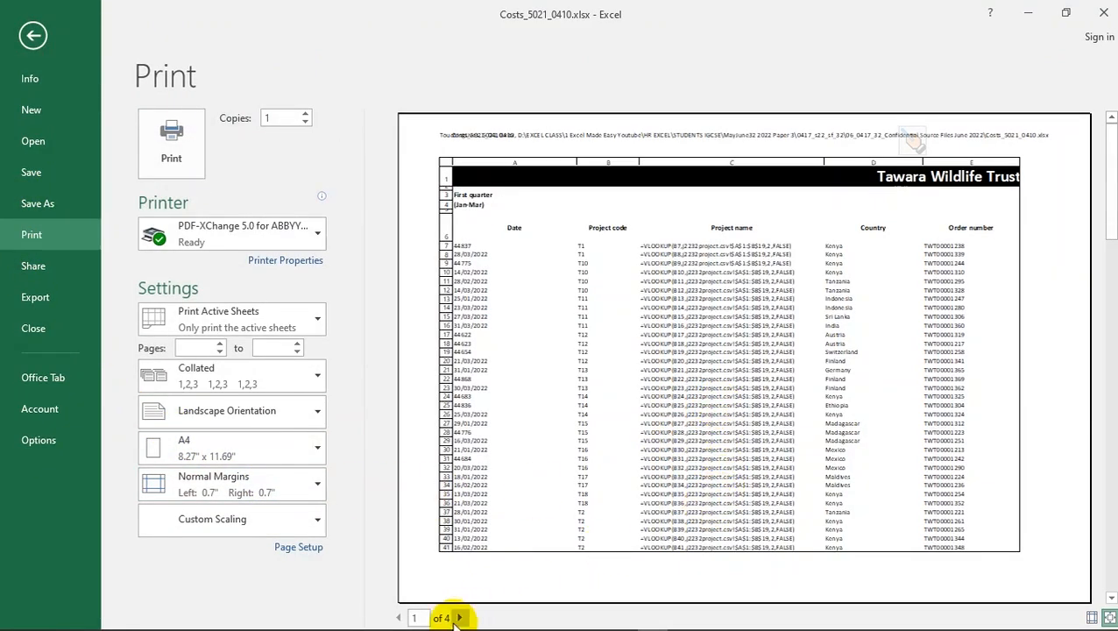
{"action": "left_click", "coordinate": [460, 618]}
{"action": "left_click", "coordinate": [460, 617]}
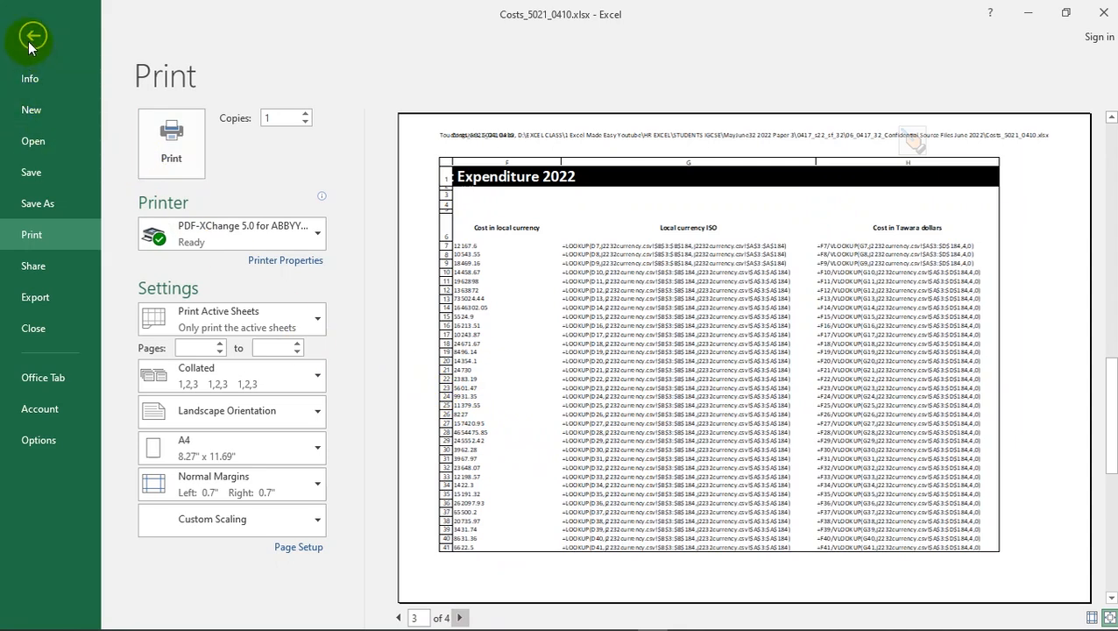
{"action": "key", "text": "alt+Tab"}
{"action": "scroll", "coordinate": [272, 359], "scroll_direction": "down", "scroll_amount": 2}
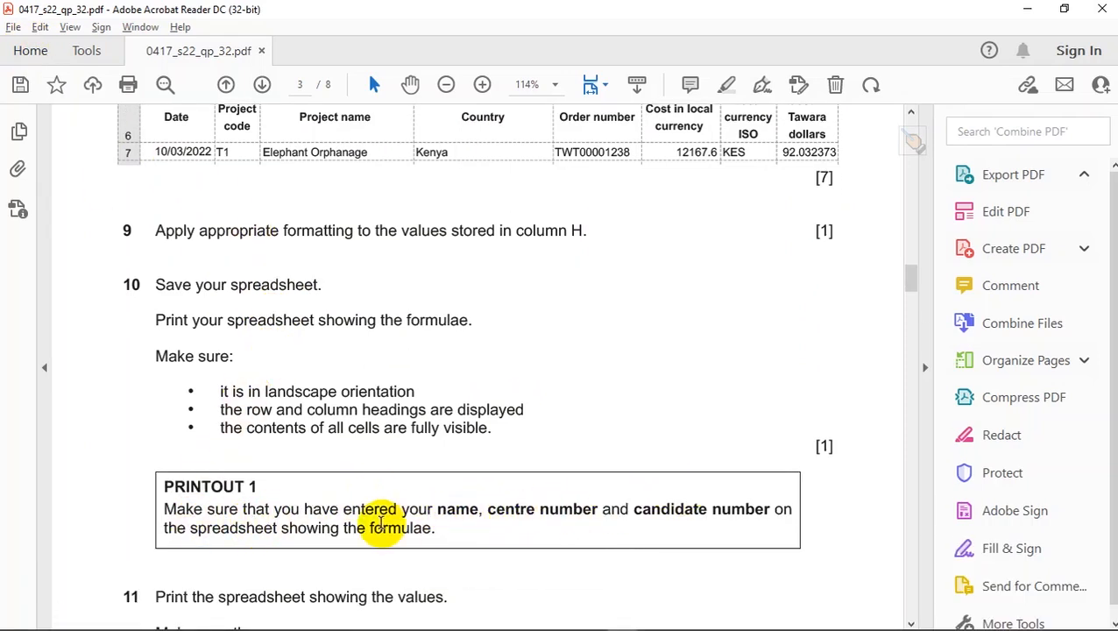
{"action": "key", "text": "alt+Tab"}
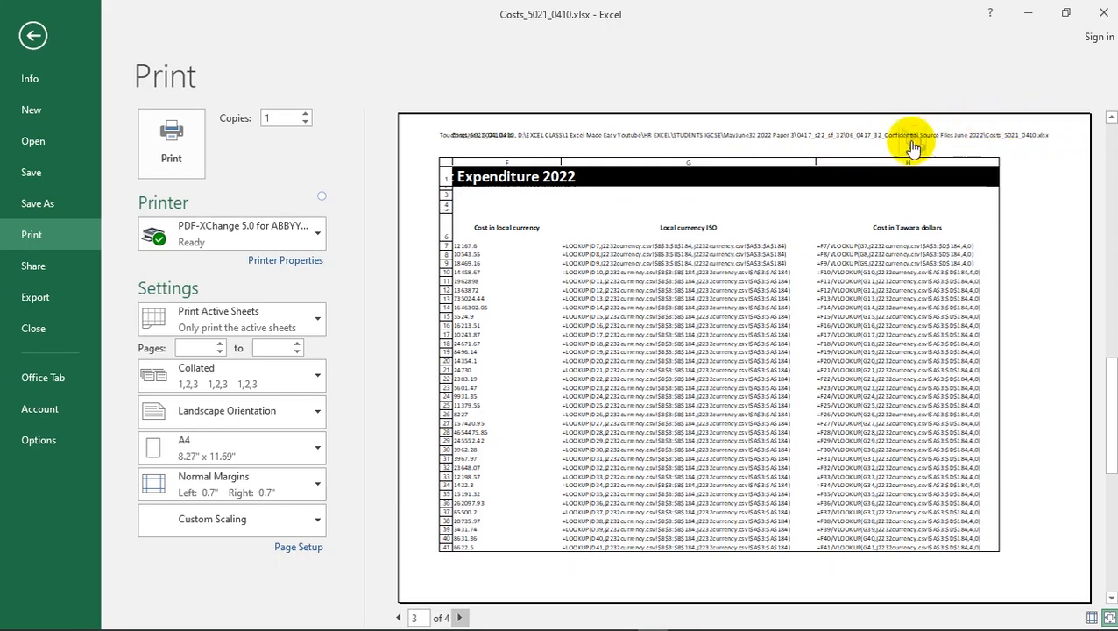
- Recheck the question paper, keep the current printer, and return to the worksheet
{"action": "key", "text": "alt+Tab"}
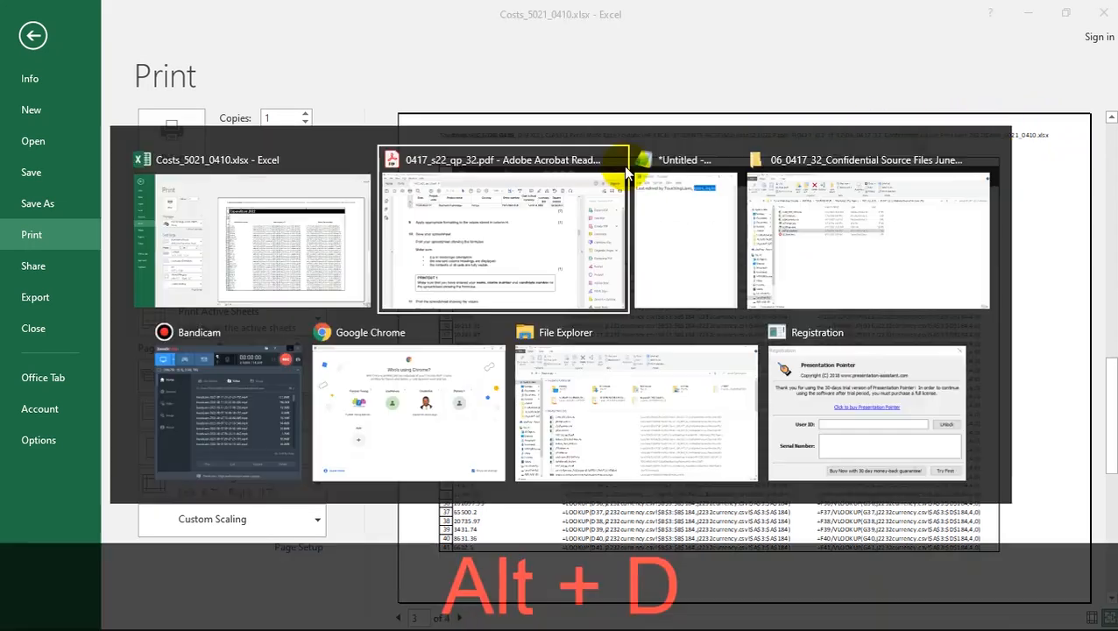
{"action": "scroll", "coordinate": [531, 382], "scroll_direction": "down", "scroll_amount": 4}
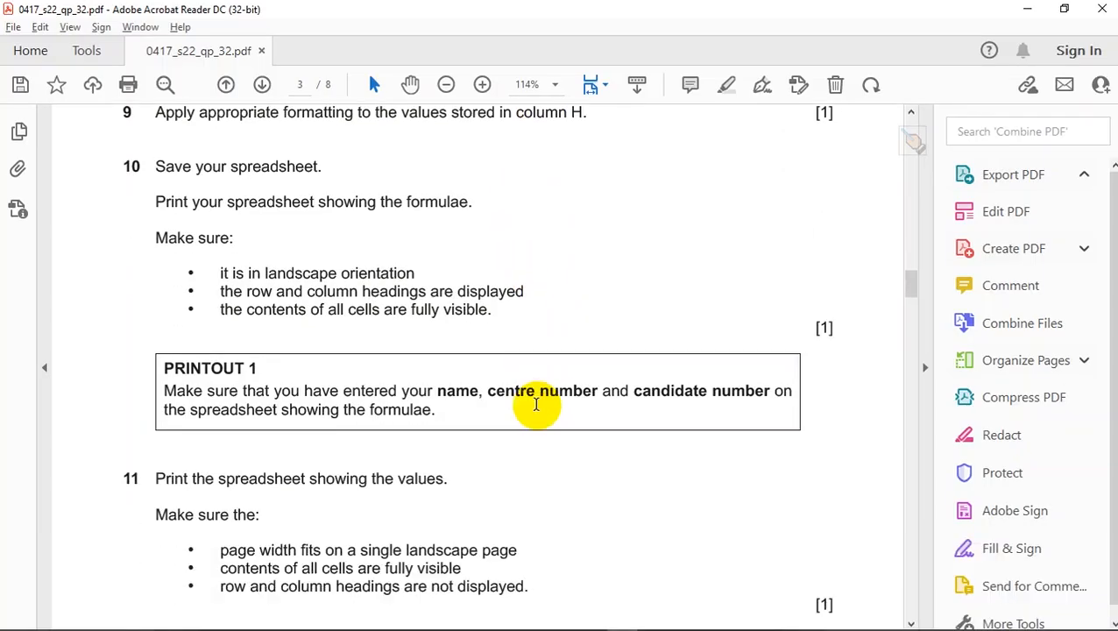
{"action": "key", "text": "alt+Tab"}
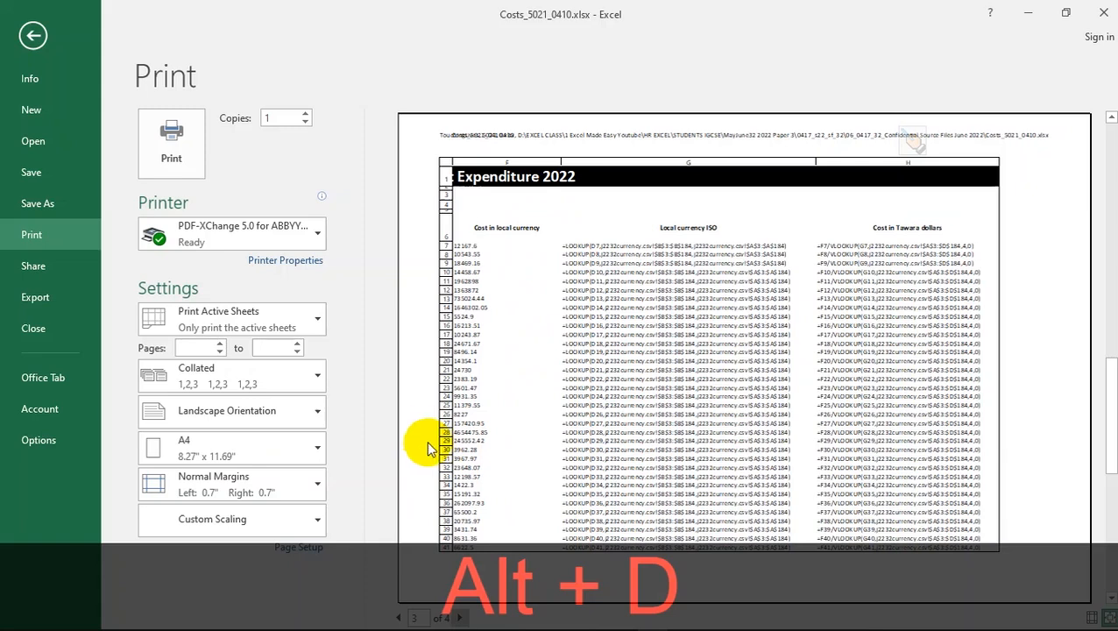
{"action": "left_click", "coordinate": [247, 227]}
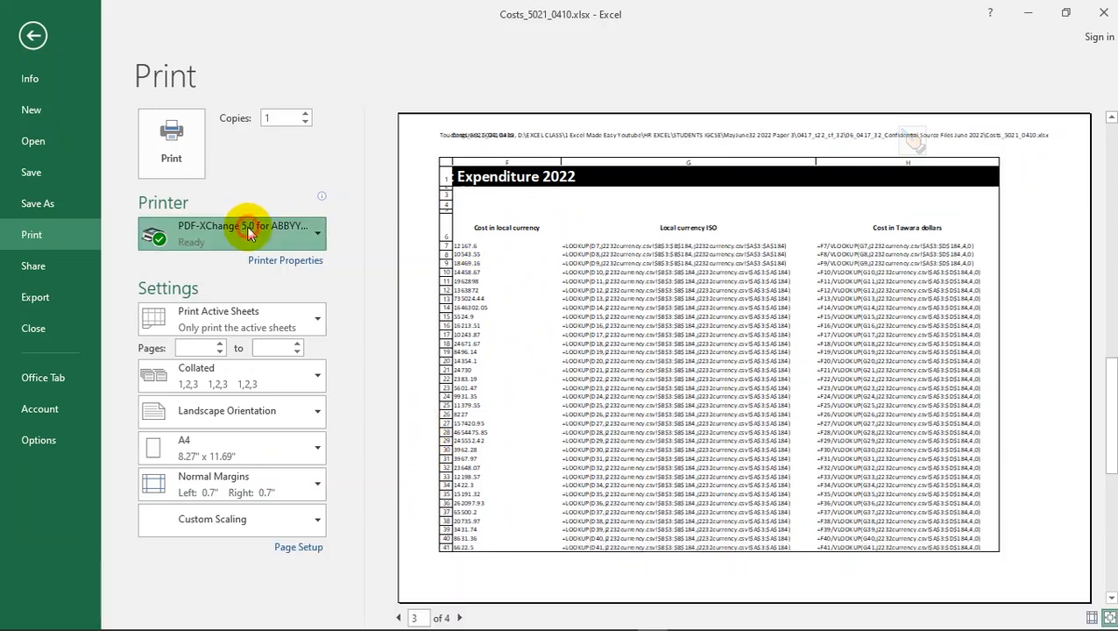
{"action": "left_click", "coordinate": [247, 226]}
{"action": "left_click", "coordinate": [192, 135]}
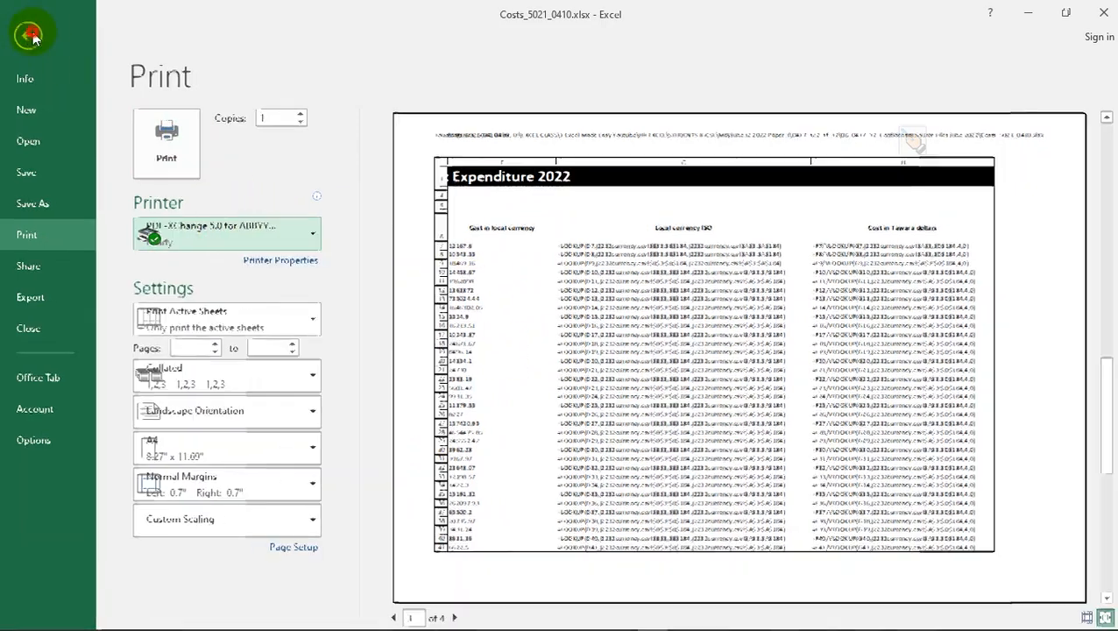
{"action": "left_click", "coordinate": [31, 35]}
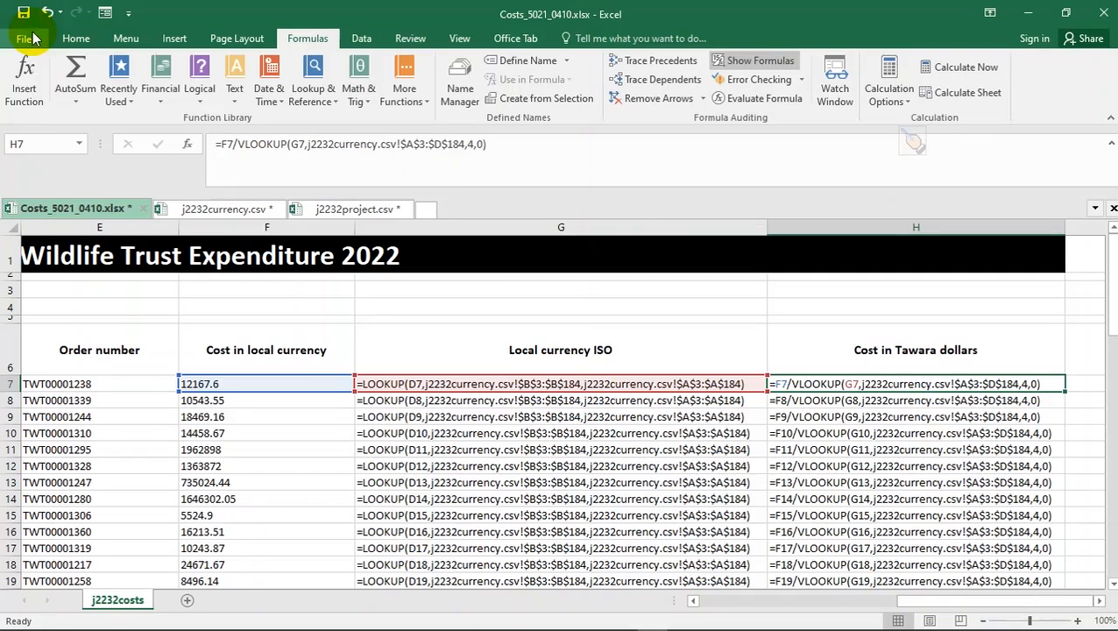
- Switch the sheet back to calculated values and highlight the question 10–11 printing instructions in the PDF
{"action": "left_click", "coordinate": [779, 63]}
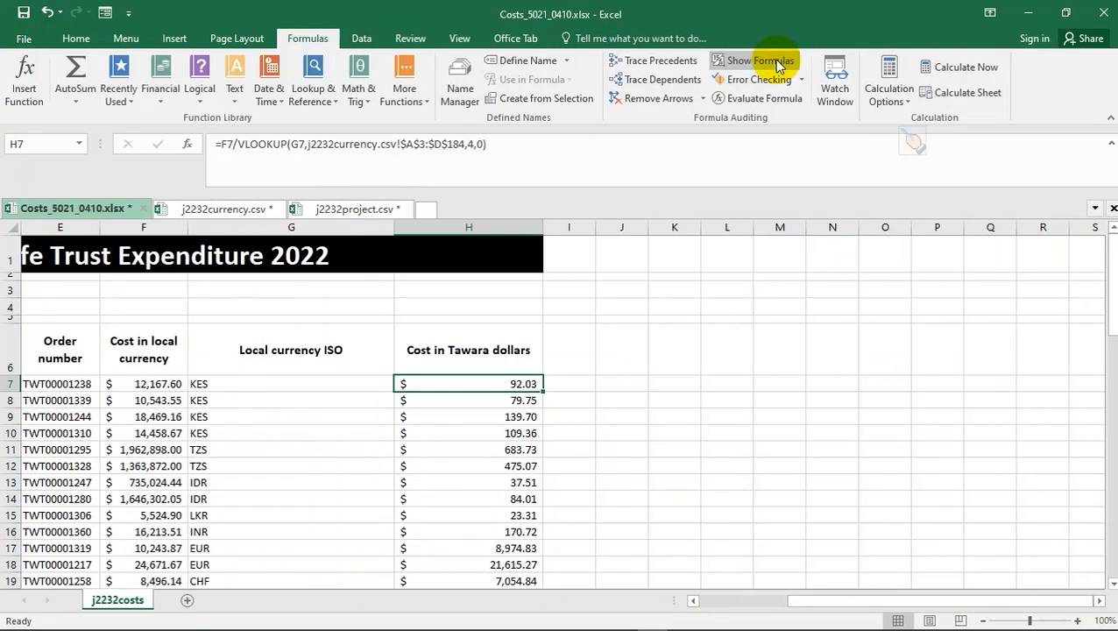
{"action": "left_click", "coordinate": [715, 602]}
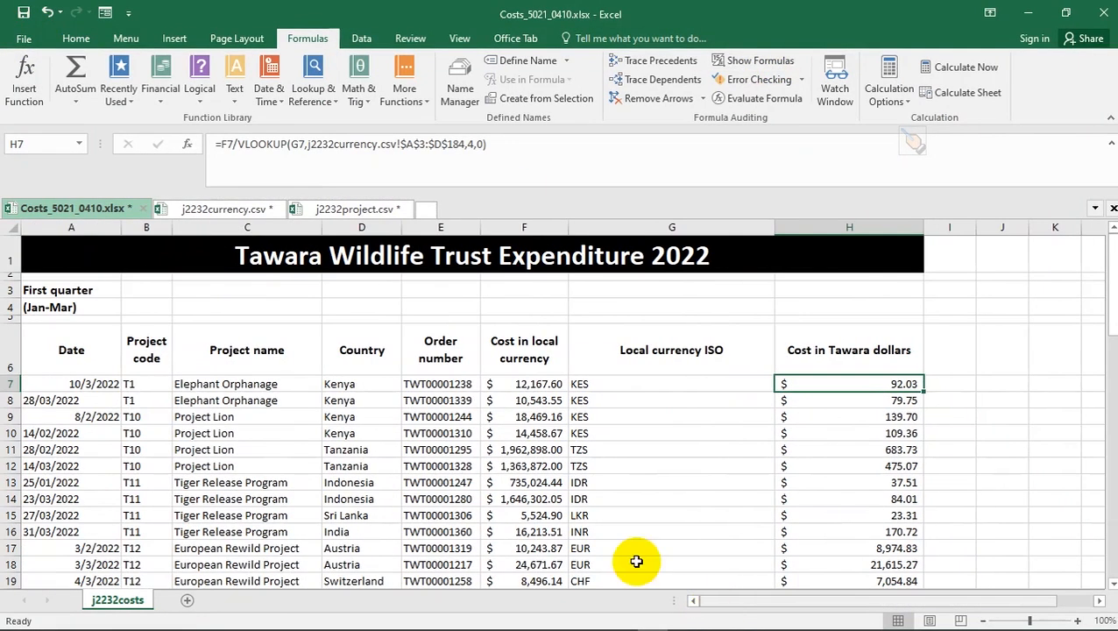
{"action": "key", "text": "alt+d"}
{"action": "key", "text": "alt+Tab"}
{"action": "scroll", "coordinate": [289, 421], "scroll_direction": "down", "scroll_amount": 1}
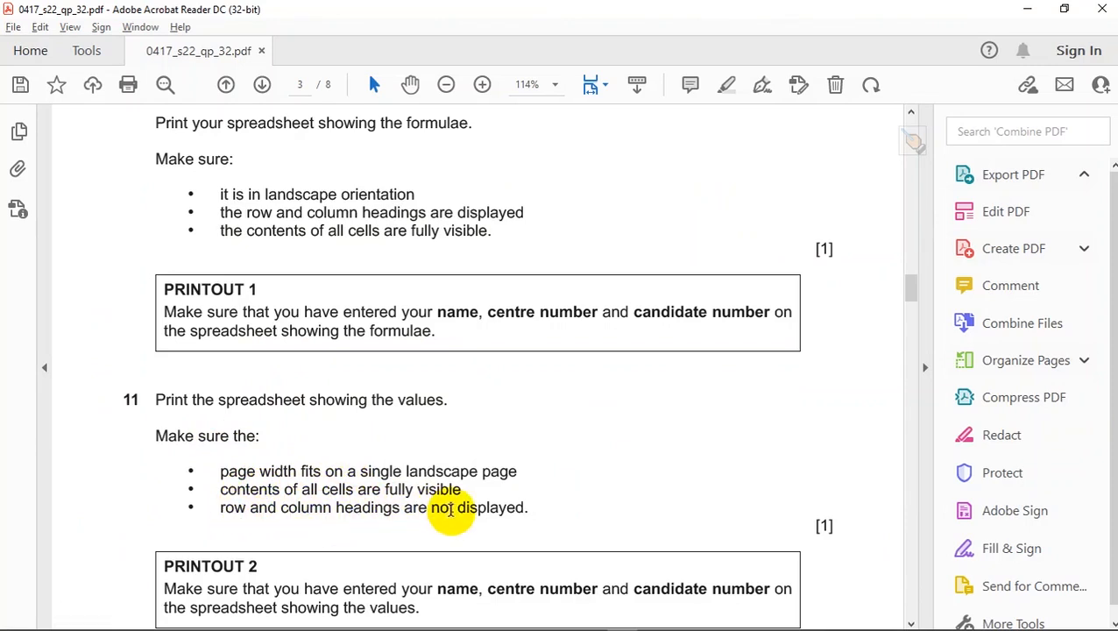
{"action": "left_click_drag", "start_coordinate": [535, 510], "coordinate": [113, 279]}
{"action": "left_click_drag", "start_coordinate": [132, 175], "coordinate": [138, 137]}
{"action": "left_click", "coordinate": [151, 538]}
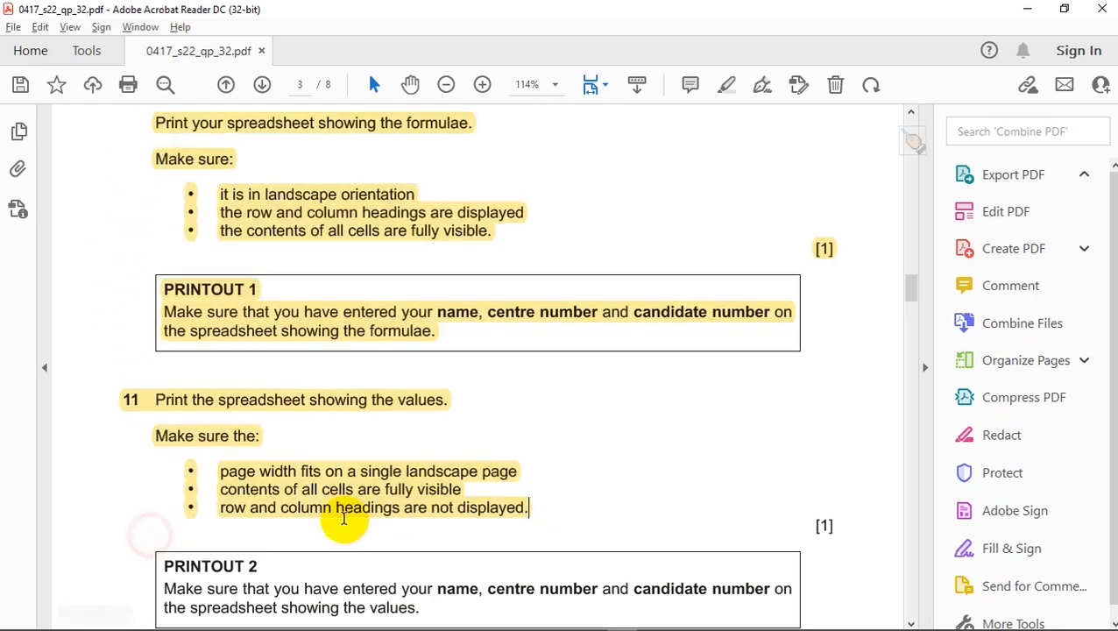
{"action": "left_click", "coordinate": [496, 474]}
{"action": "key", "text": "alt+Tab"}
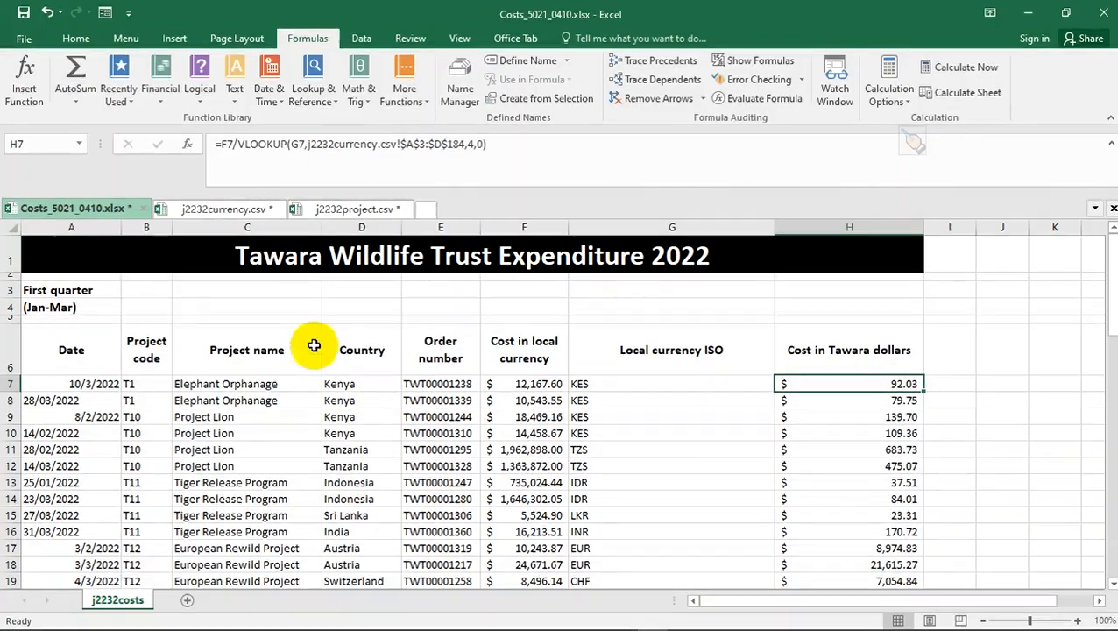
- Untick Row and column headings for the values printout and page through the 4-page preview
{"action": "key", "text": "ctrl+p"}
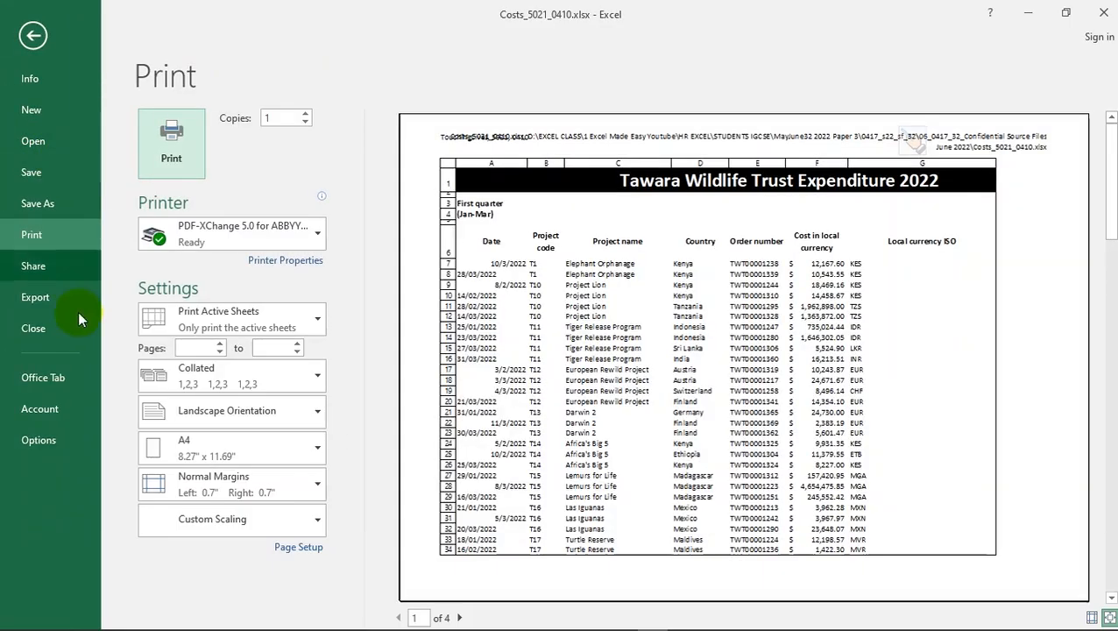
{"action": "left_click", "coordinate": [298, 546]}
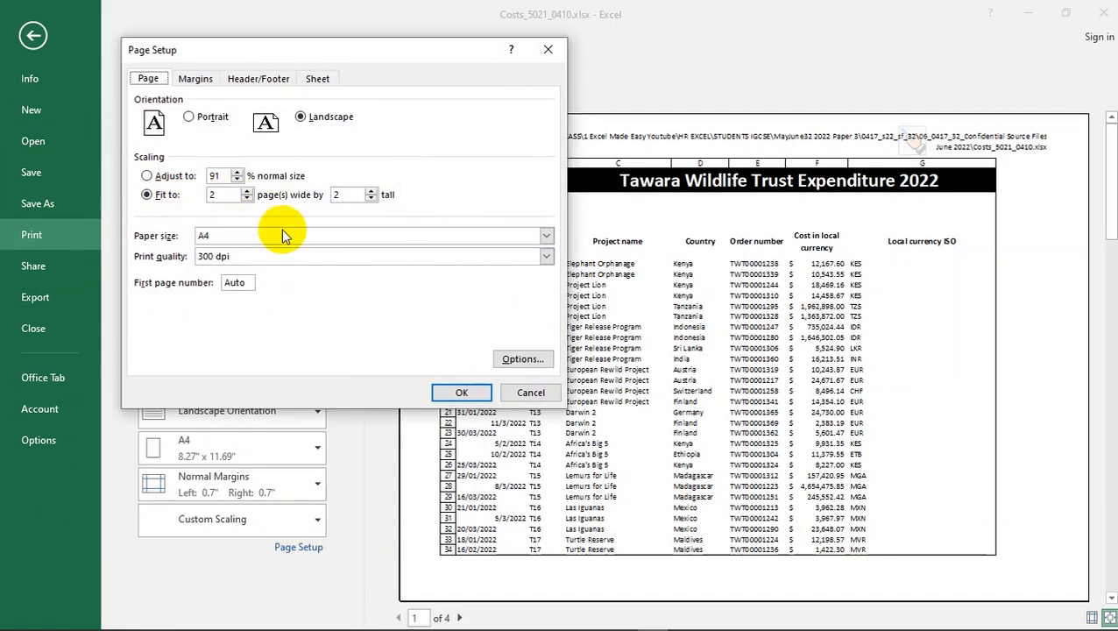
{"action": "left_click", "coordinate": [317, 79]}
{"action": "left_click", "coordinate": [147, 241]}
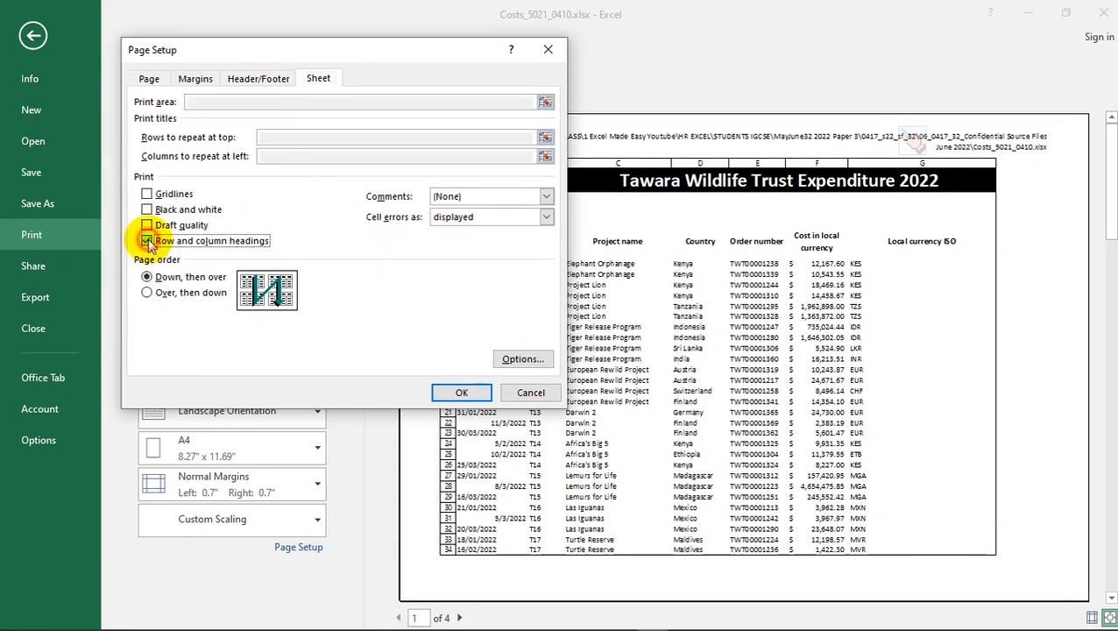
{"action": "left_click", "coordinate": [459, 391]}
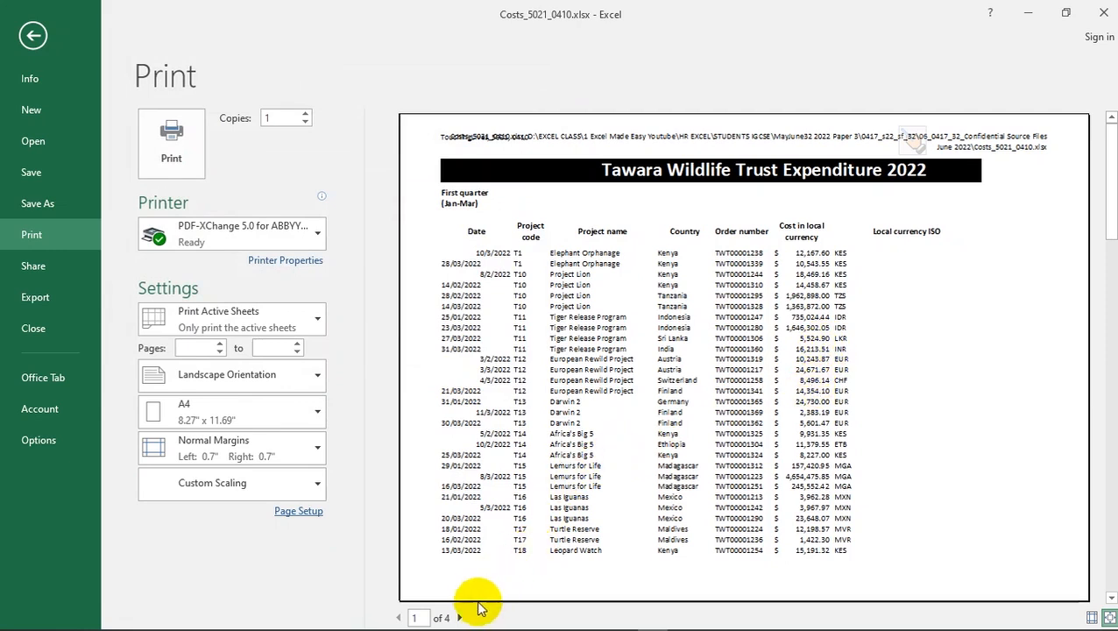
{"action": "left_click", "coordinate": [461, 618]}
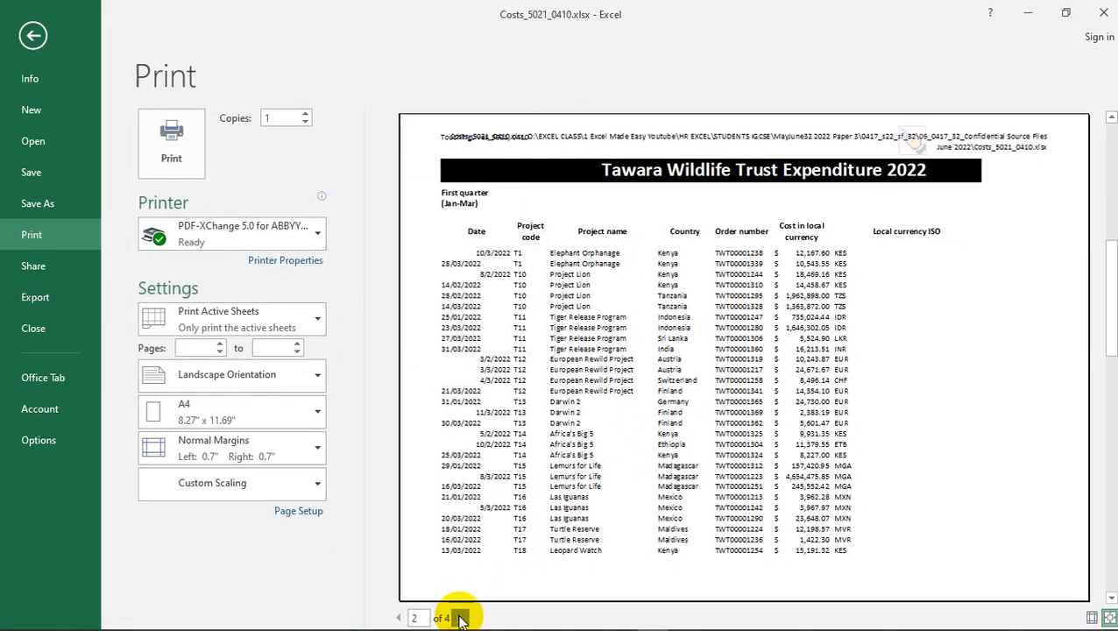
{"action": "left_click", "coordinate": [459, 617]}
{"action": "key", "text": "alt+Tab"}
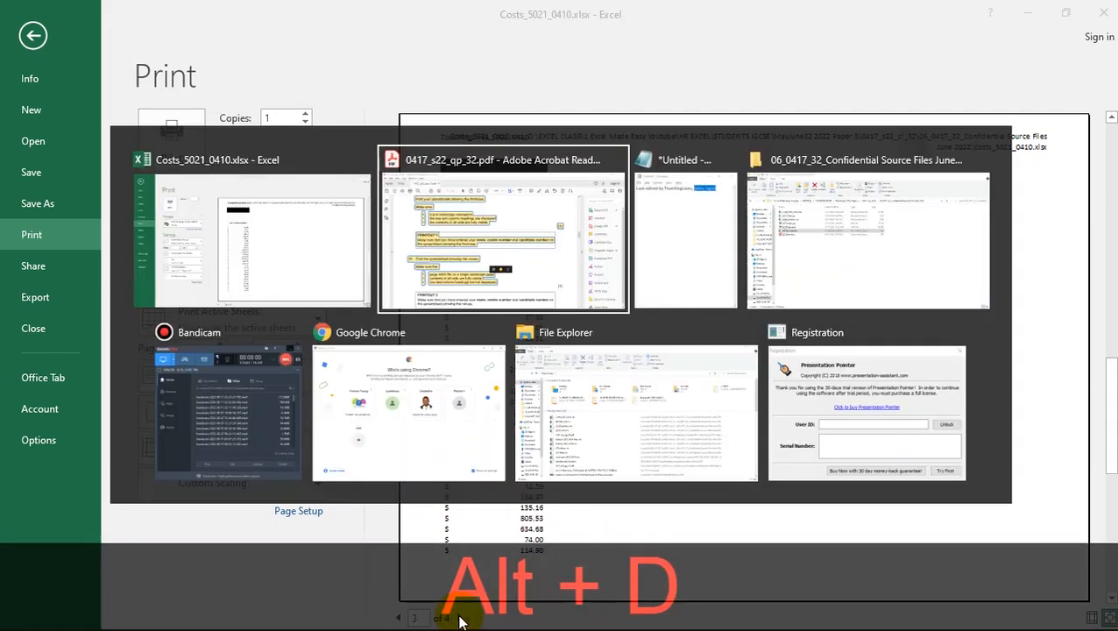
- Scroll the question paper down to page 4 with tasks 12–14 and the Printout 3 box
{"action": "scroll", "coordinate": [406, 470], "scroll_direction": "down", "scroll_amount": 3}
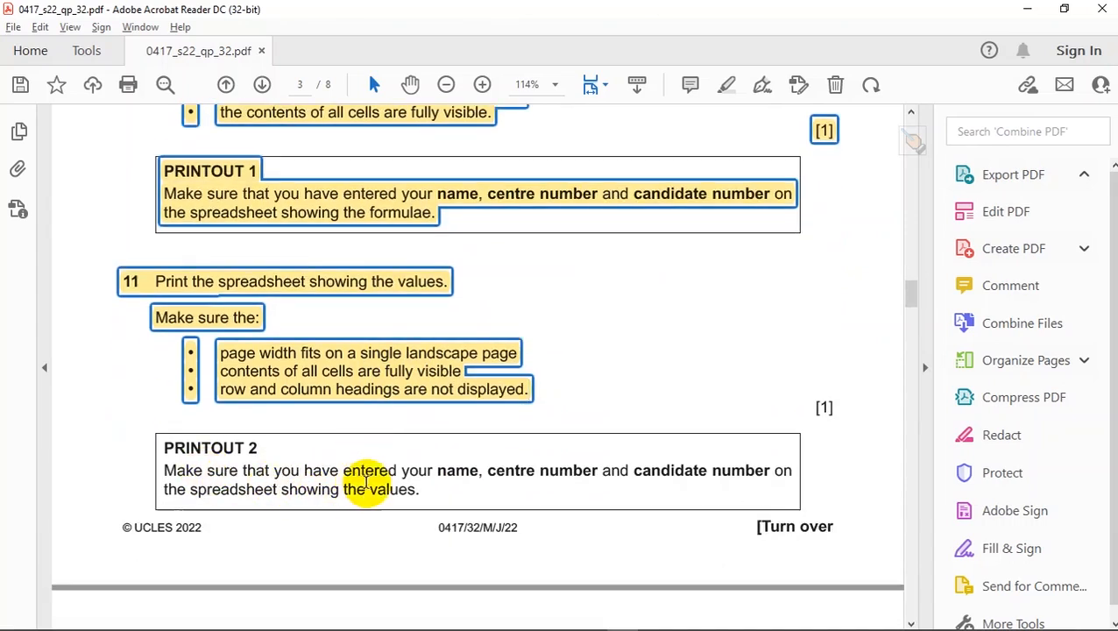
{"action": "scroll", "coordinate": [430, 492], "scroll_direction": "down", "scroll_amount": 5}
{"action": "scroll", "coordinate": [431, 493], "scroll_direction": "down", "scroll_amount": 2}
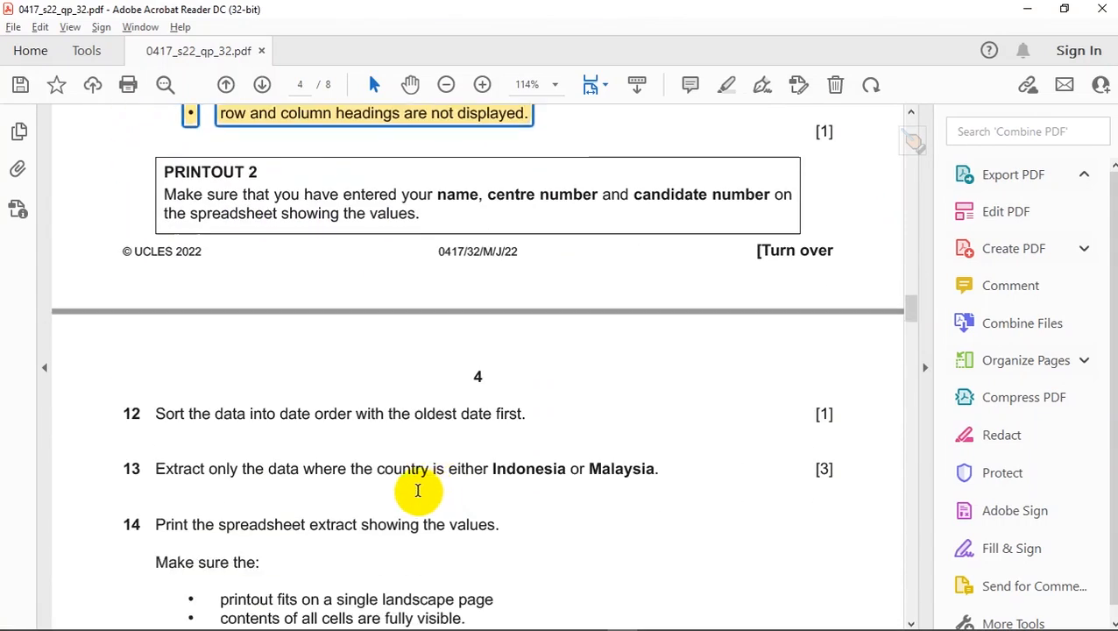
{"action": "scroll", "coordinate": [249, 474], "scroll_direction": "down", "scroll_amount": 2}
{"action": "scroll", "coordinate": [325, 475], "scroll_direction": "down", "scroll_amount": 1}
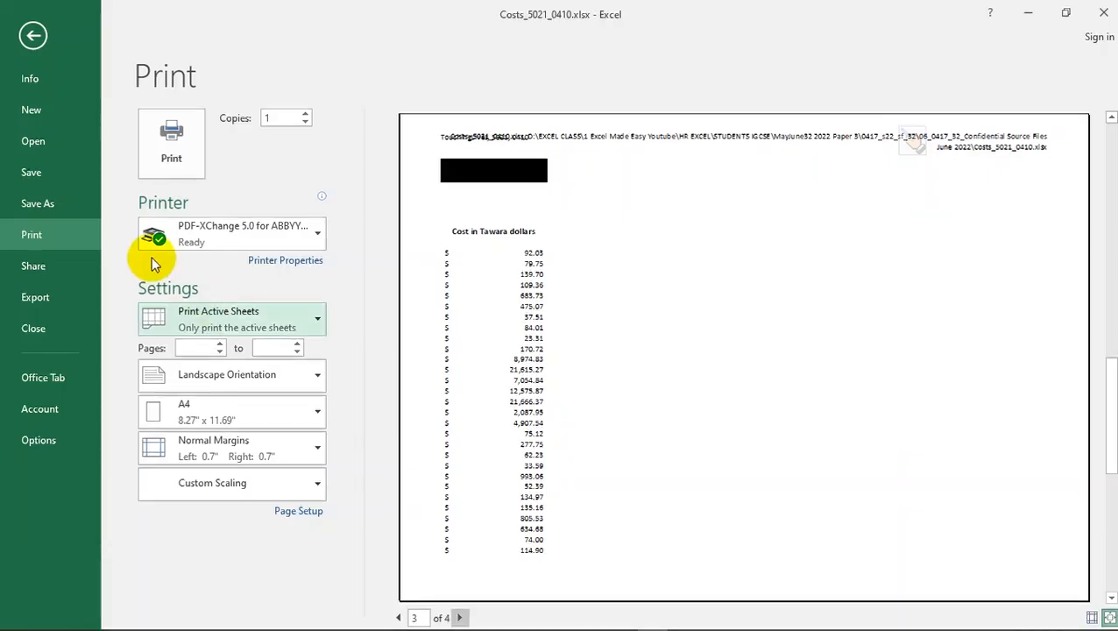
- Return to the worksheet and add filter arrows to the cost table's header row
{"action": "left_click", "coordinate": [34, 35]}
{"action": "left_click", "coordinate": [316, 417]}
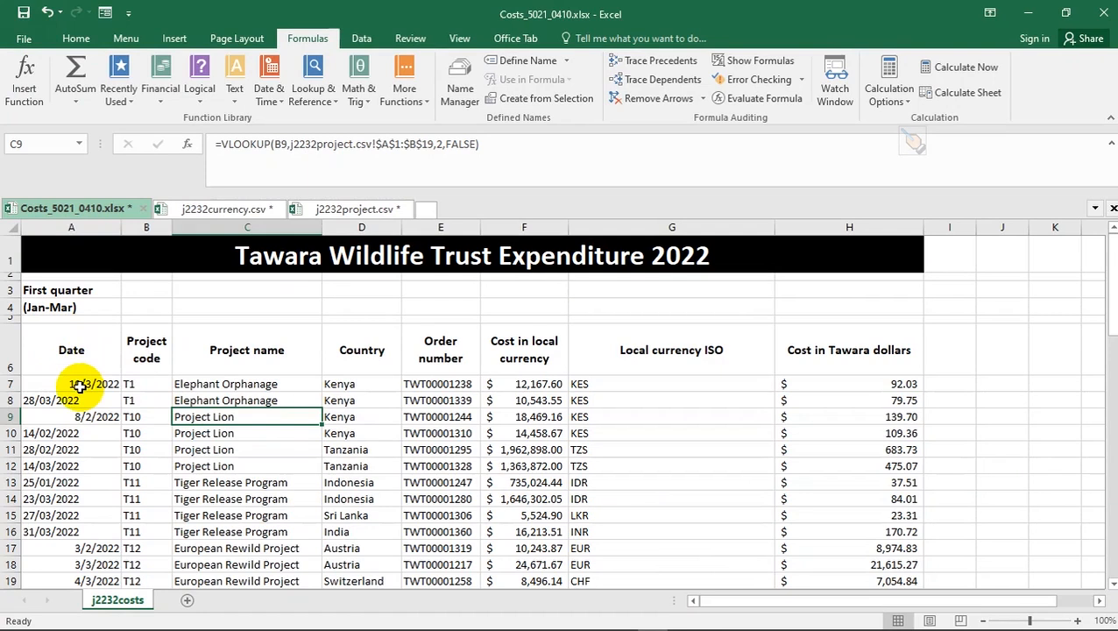
{"action": "left_click", "coordinate": [73, 356]}
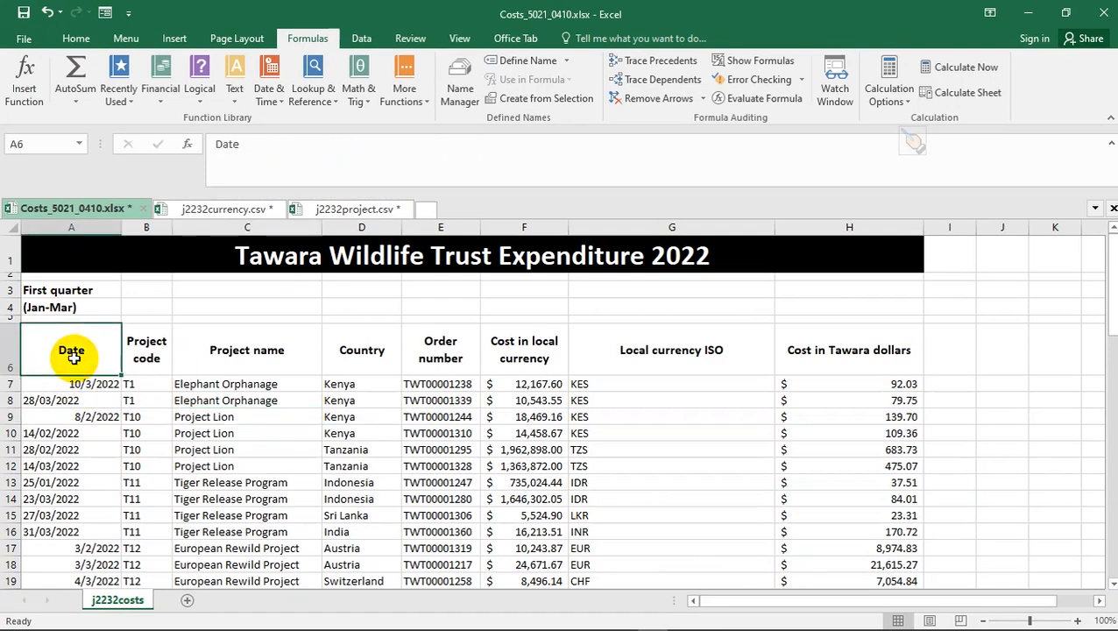
{"action": "left_click", "coordinate": [77, 40]}
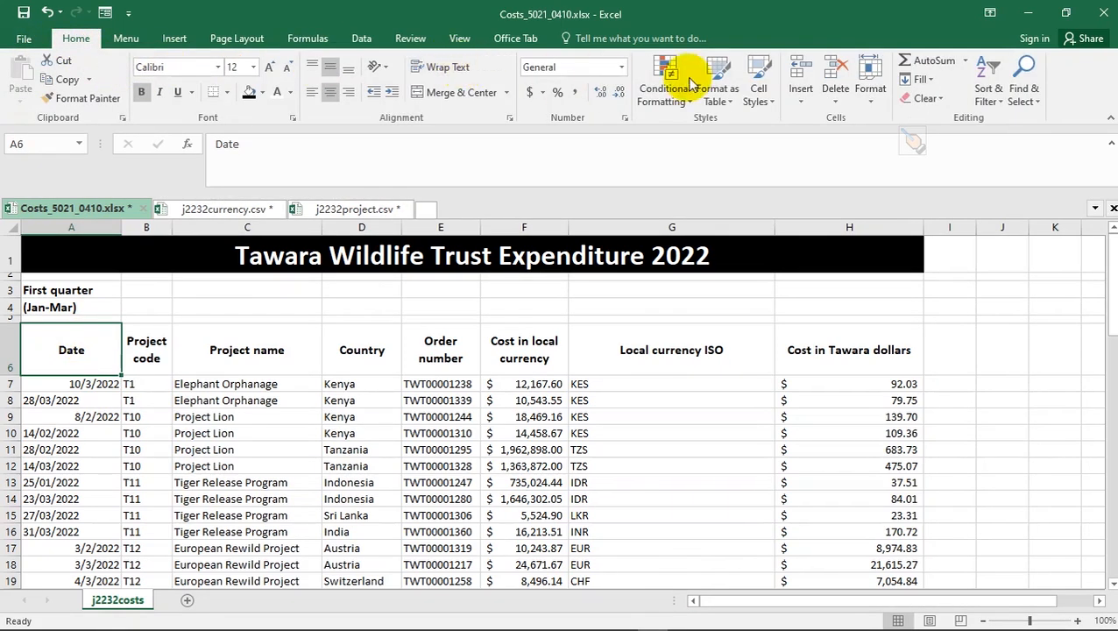
{"action": "left_click", "coordinate": [990, 98]}
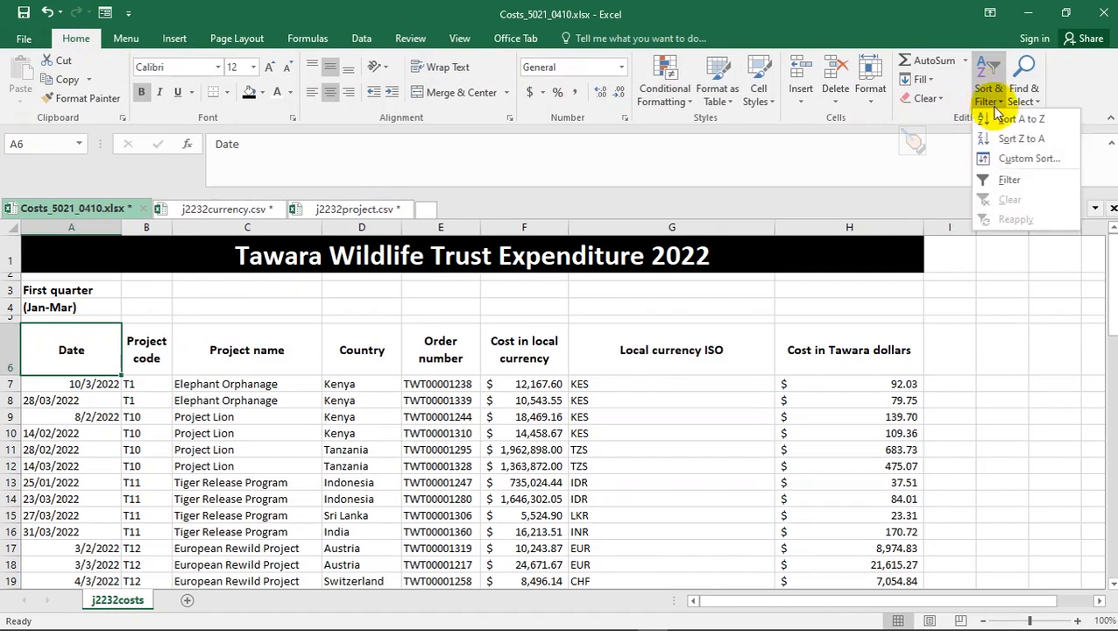
{"action": "left_click", "coordinate": [1016, 180]}
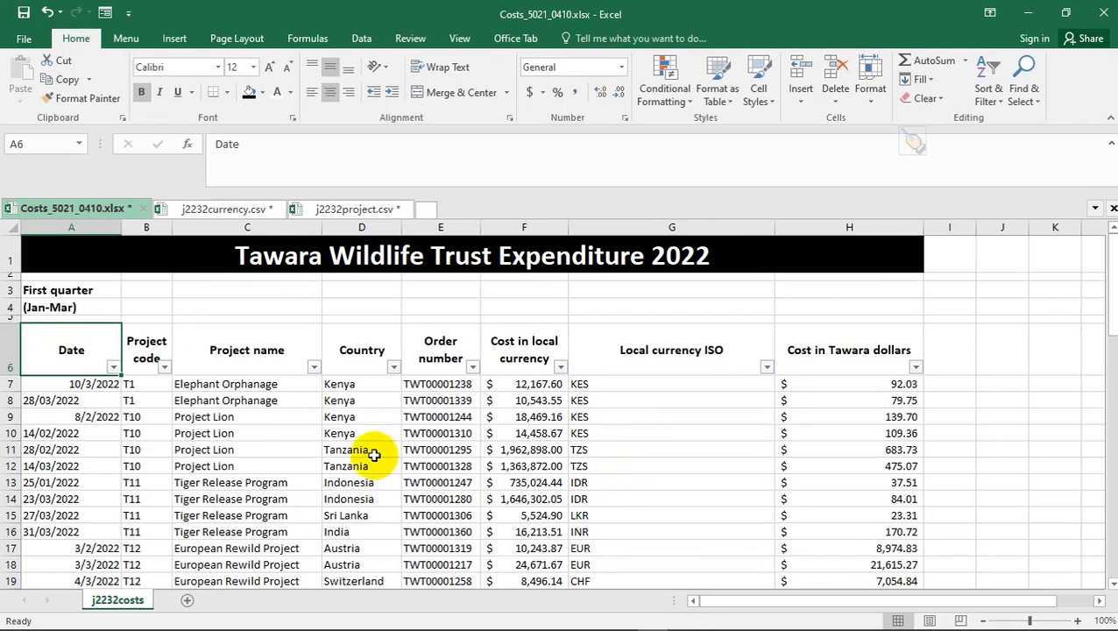
- Sort the Date column newest first, then undo it to keep the original row order
{"action": "left_click", "coordinate": [114, 368]}
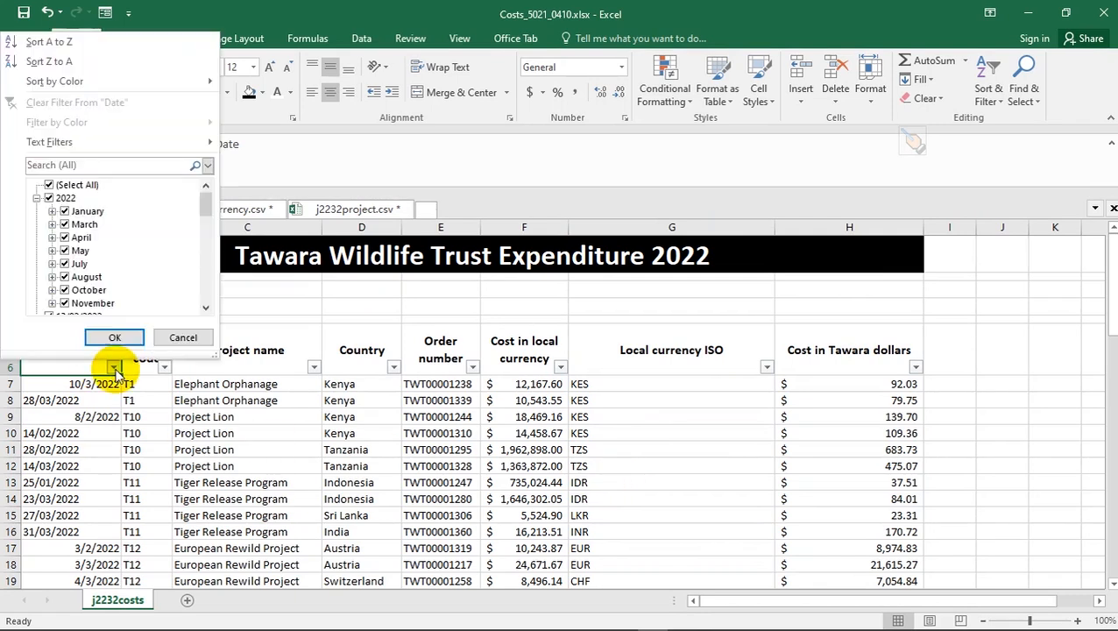
{"action": "left_click", "coordinate": [46, 63]}
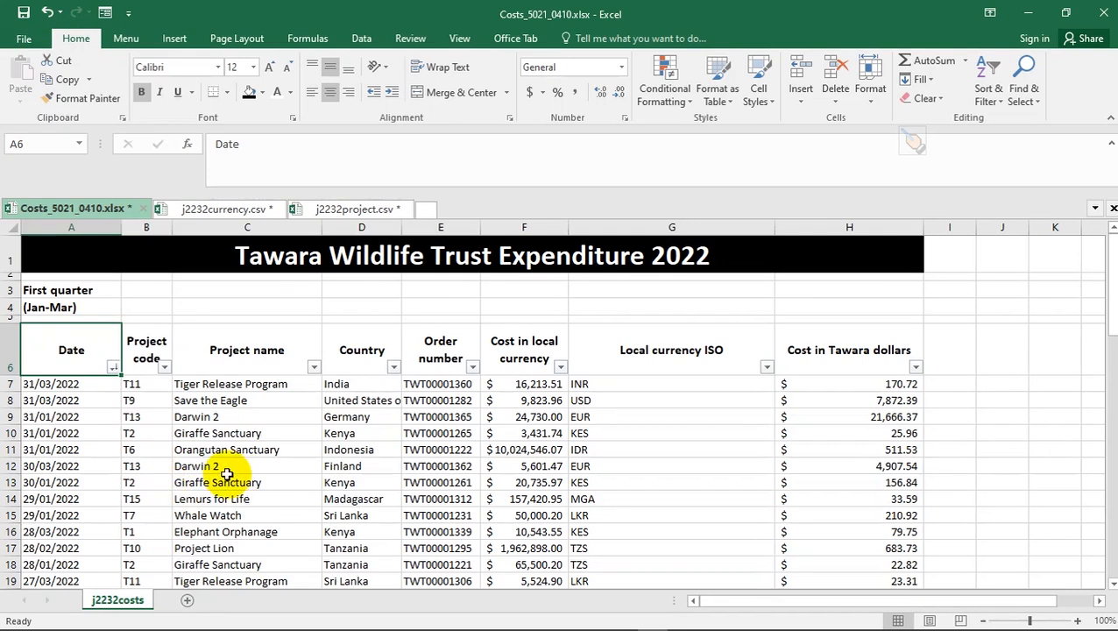
{"action": "left_click", "coordinate": [80, 450]}
{"action": "left_click", "coordinate": [85, 361]}
{"action": "key", "text": "ctrl+d"}
{"action": "key", "text": "ctrl+z"}
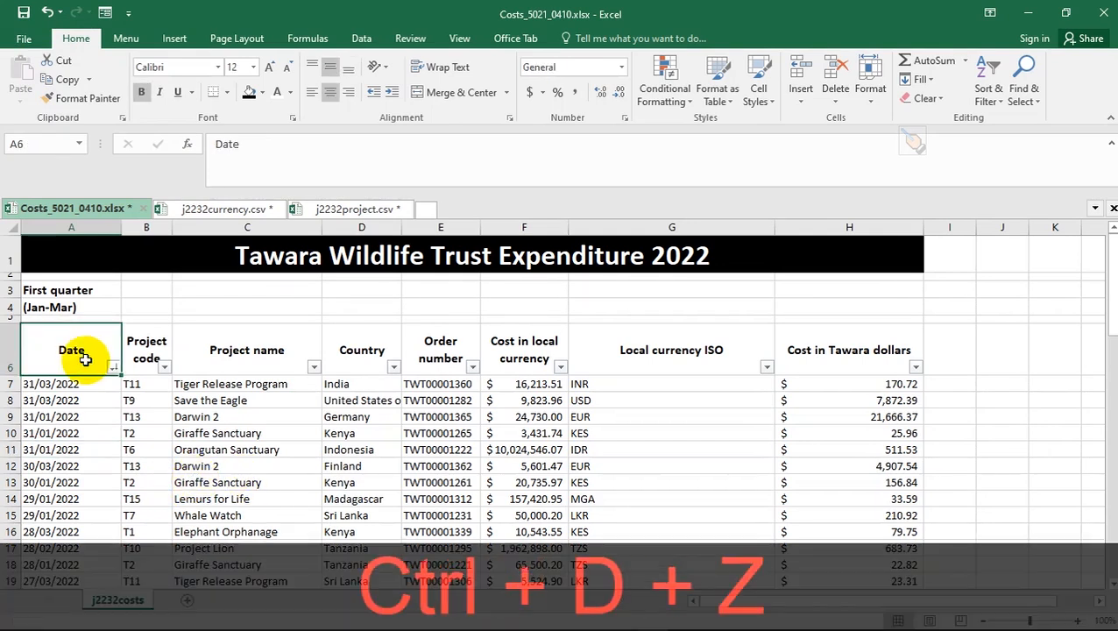
{"action": "left_click", "coordinate": [71, 354]}
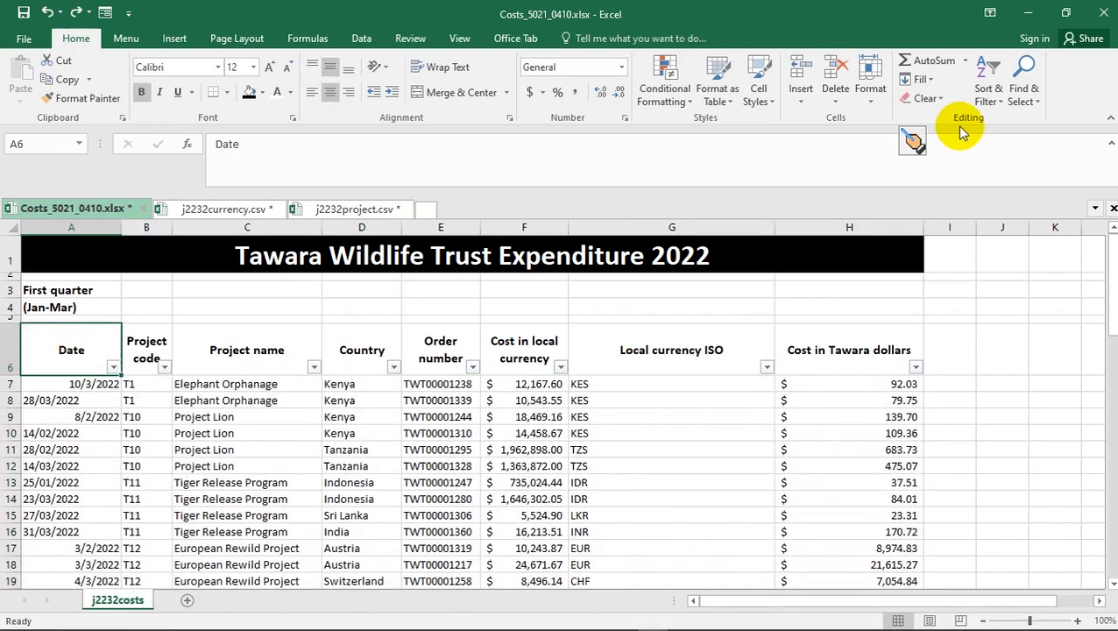
{"action": "left_click", "coordinate": [988, 93]}
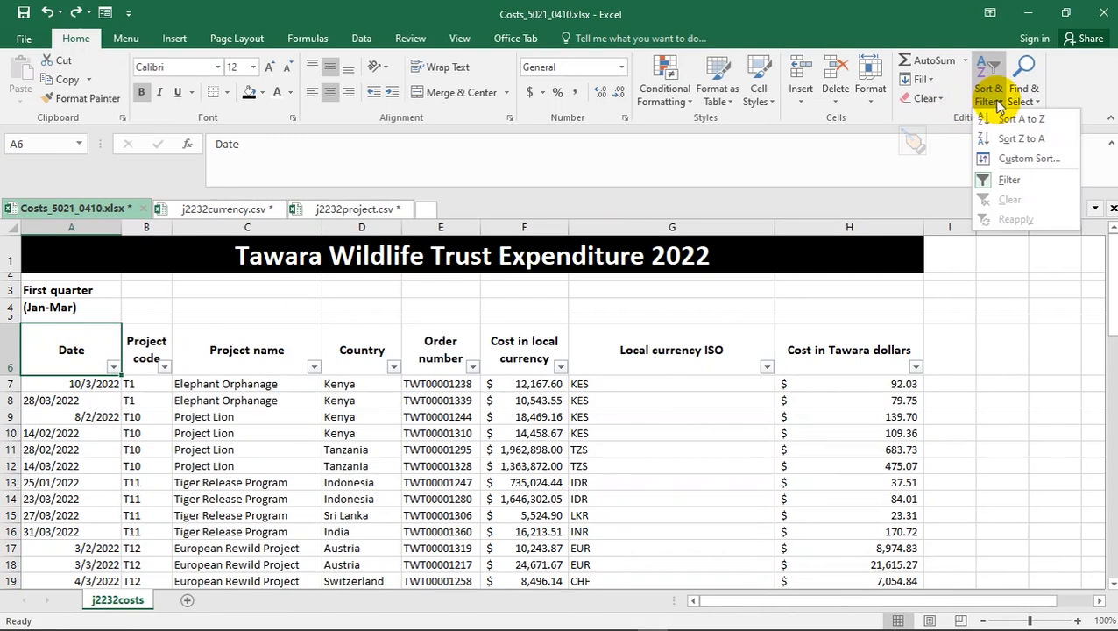
- Custom sort the table by Date on cell values in Z to A order
{"action": "left_click", "coordinate": [1028, 158]}
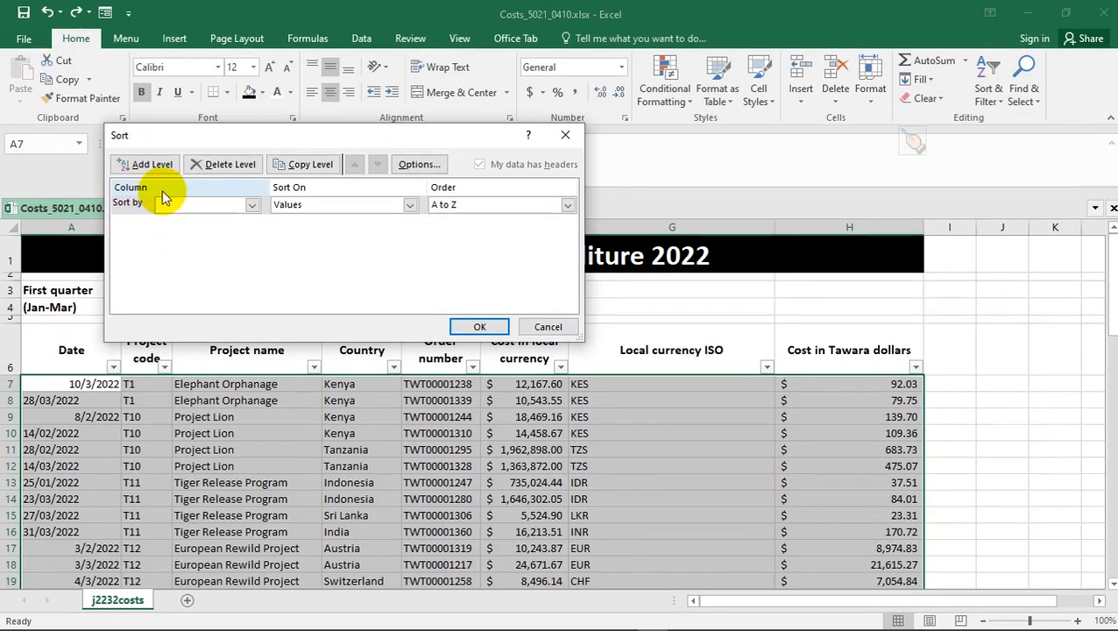
{"action": "left_click", "coordinate": [253, 205]}
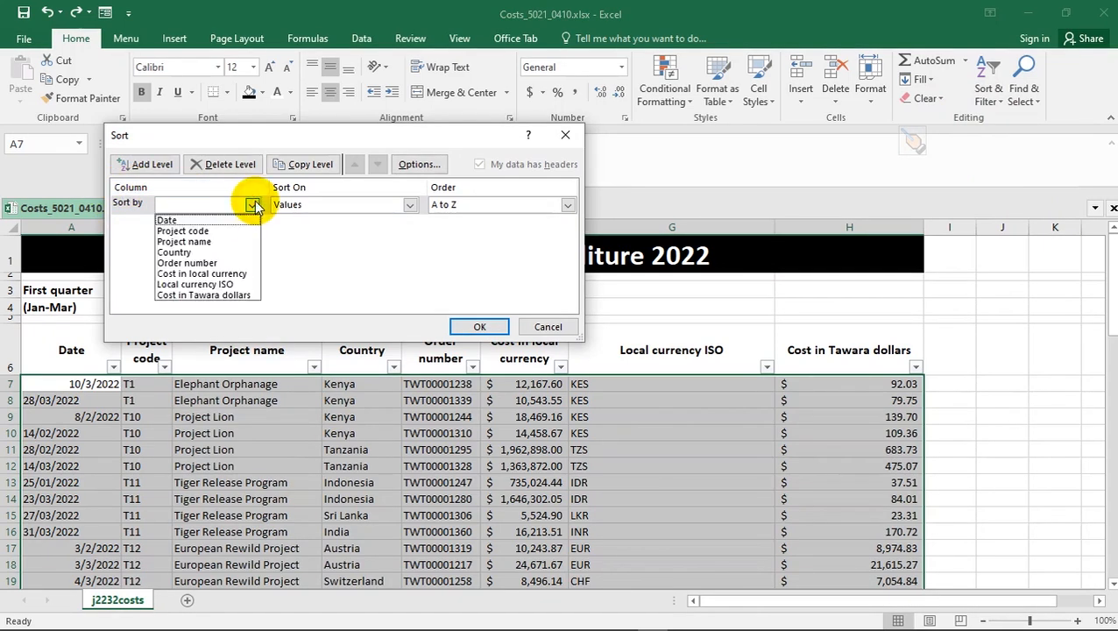
{"action": "left_click", "coordinate": [190, 220]}
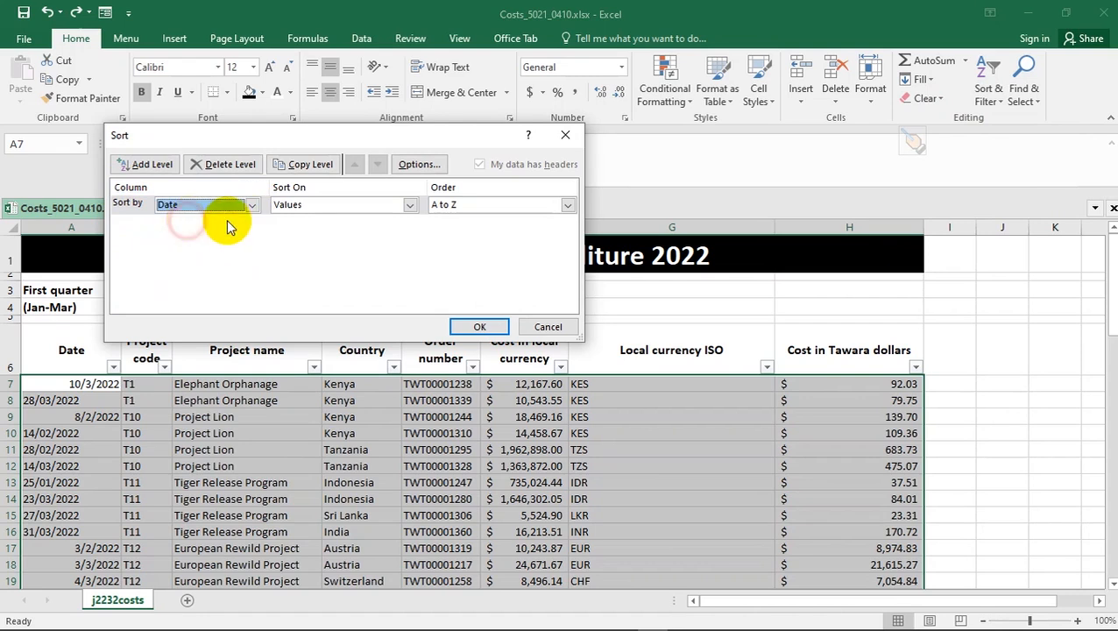
{"action": "left_click", "coordinate": [409, 206]}
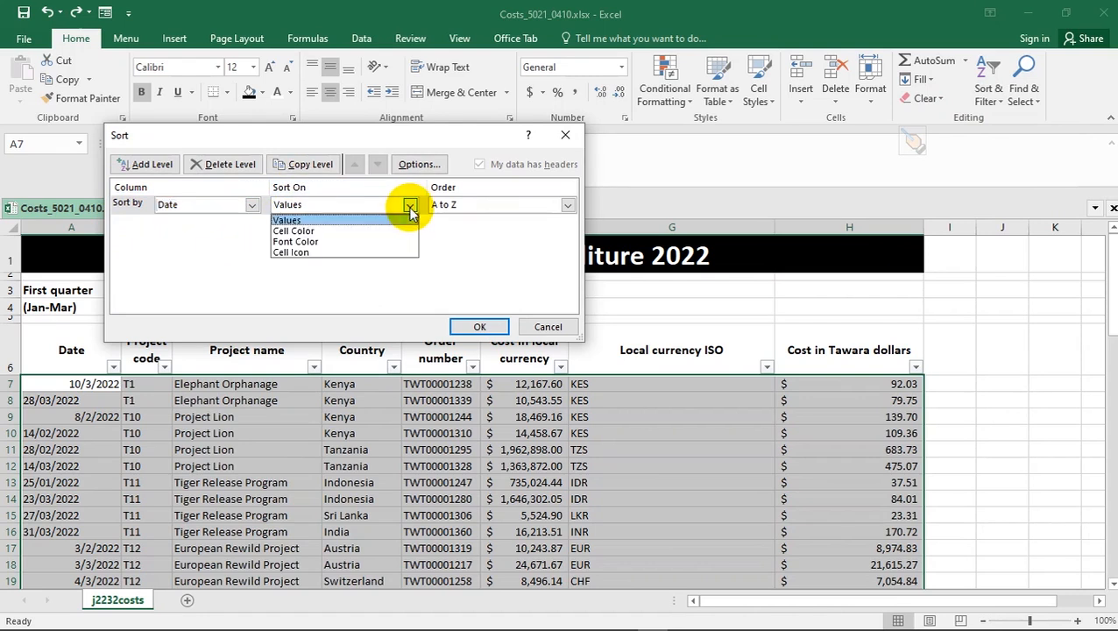
{"action": "left_click", "coordinate": [410, 206]}
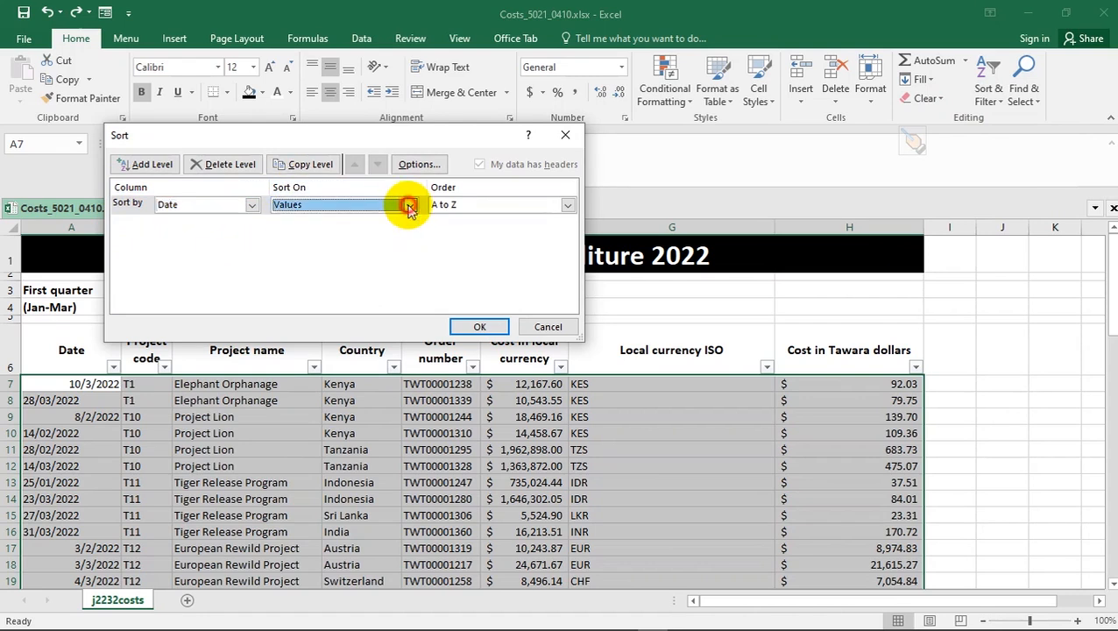
{"action": "left_click", "coordinate": [568, 205]}
{"action": "left_click", "coordinate": [489, 232]}
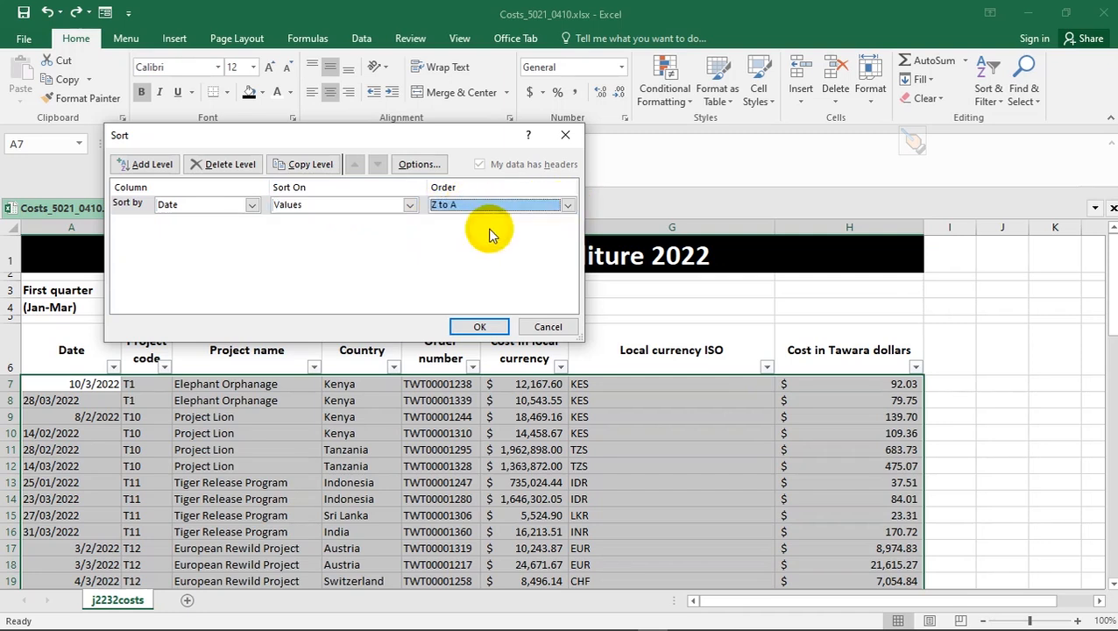
{"action": "left_click", "coordinate": [481, 327]}
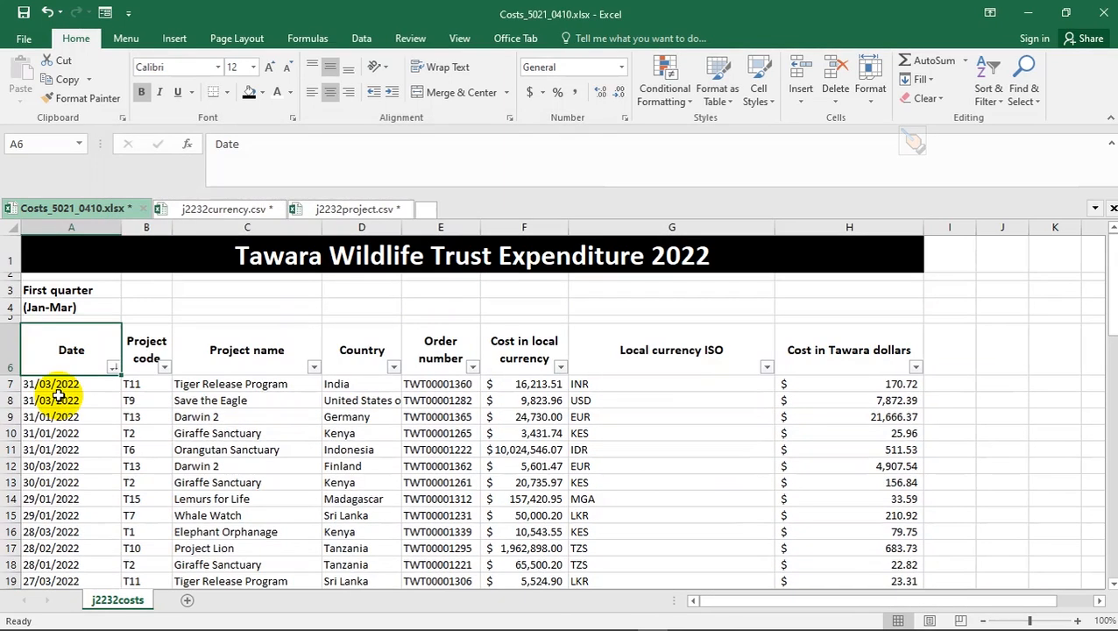
{"action": "key", "text": "alt+Tab"}
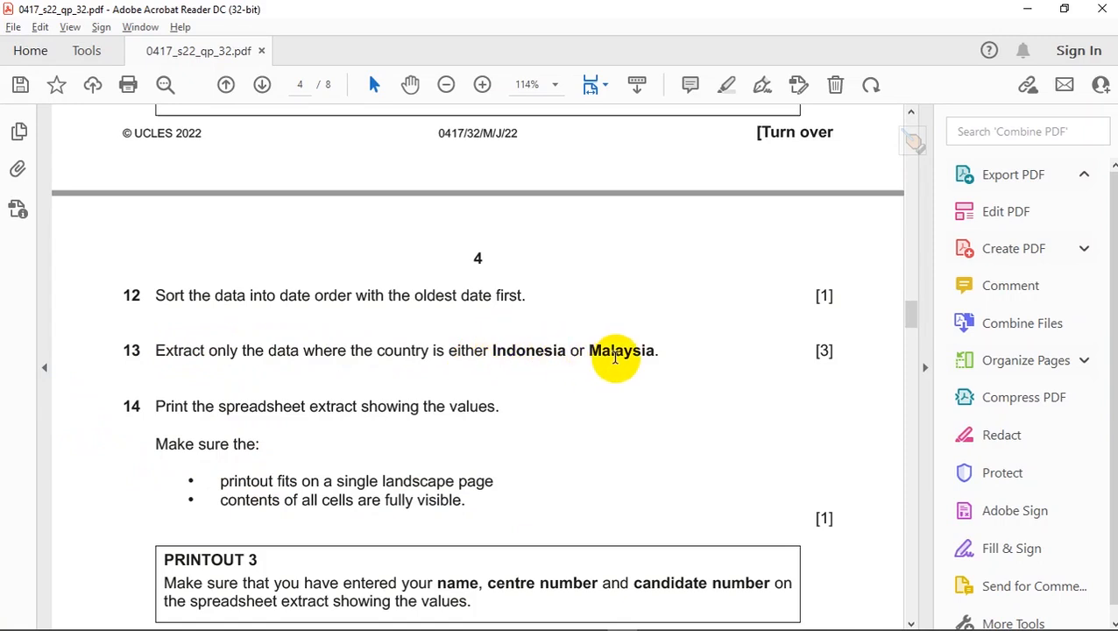
{"action": "key", "text": "alt+Tab"}
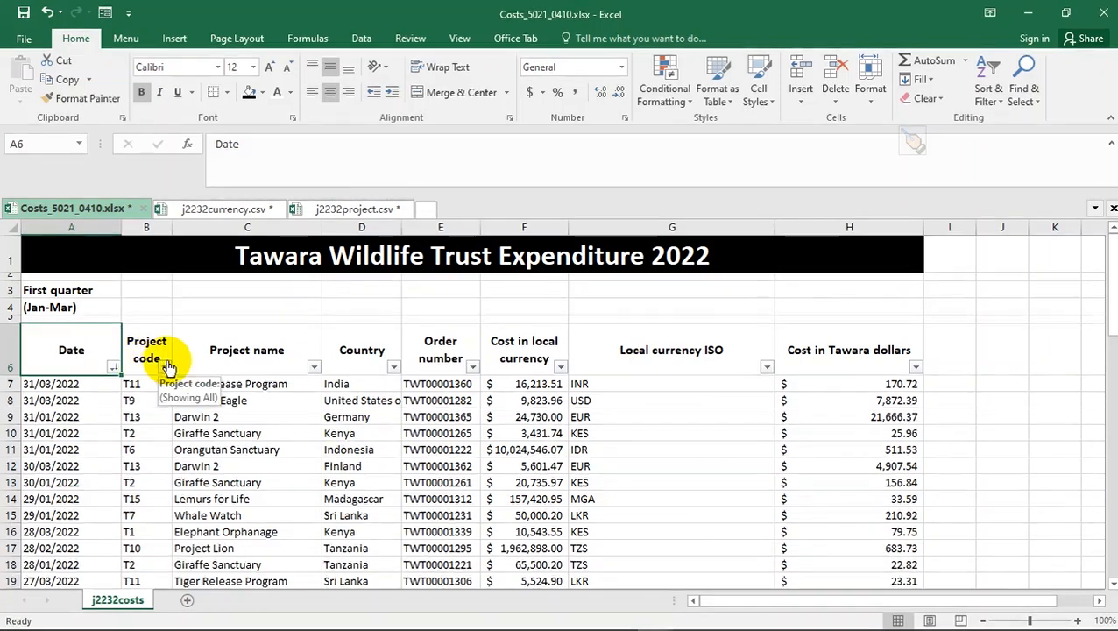
- Start a Country custom filter with the first condition equals Indonesia
{"action": "left_click", "coordinate": [361, 341]}
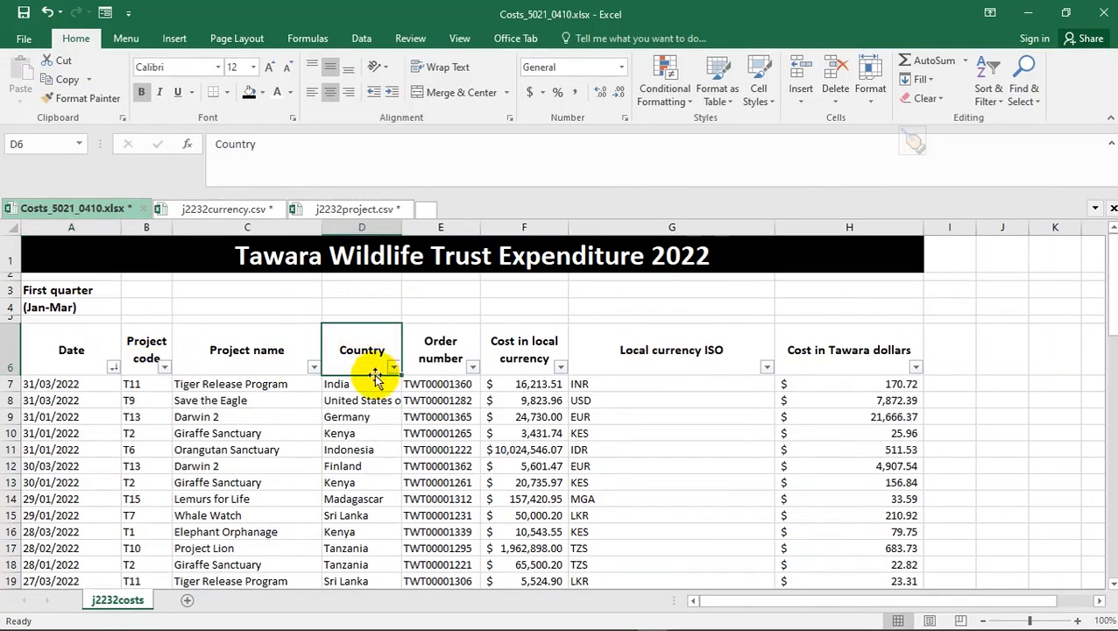
{"action": "left_click", "coordinate": [392, 367]}
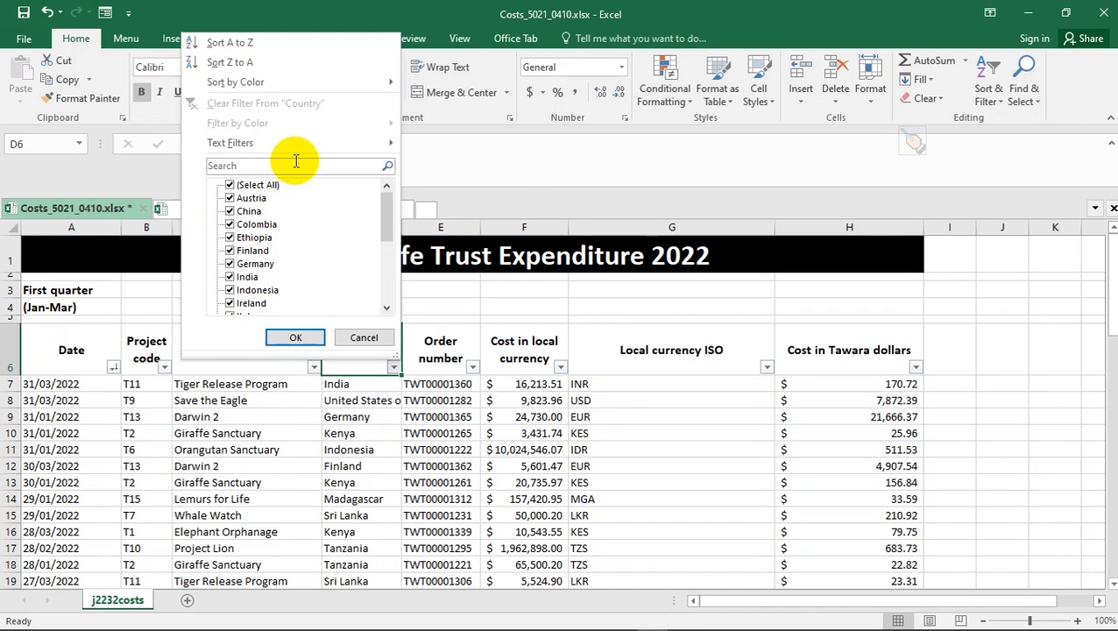
{"action": "mouse_move", "coordinate": [339, 146]}
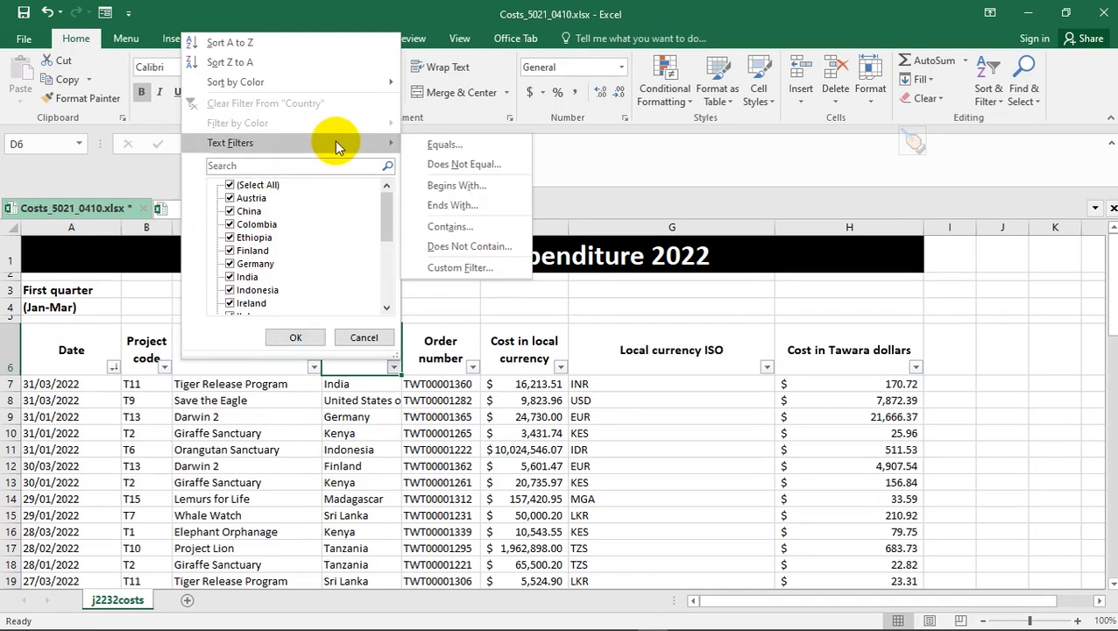
{"action": "left_click", "coordinate": [447, 147]}
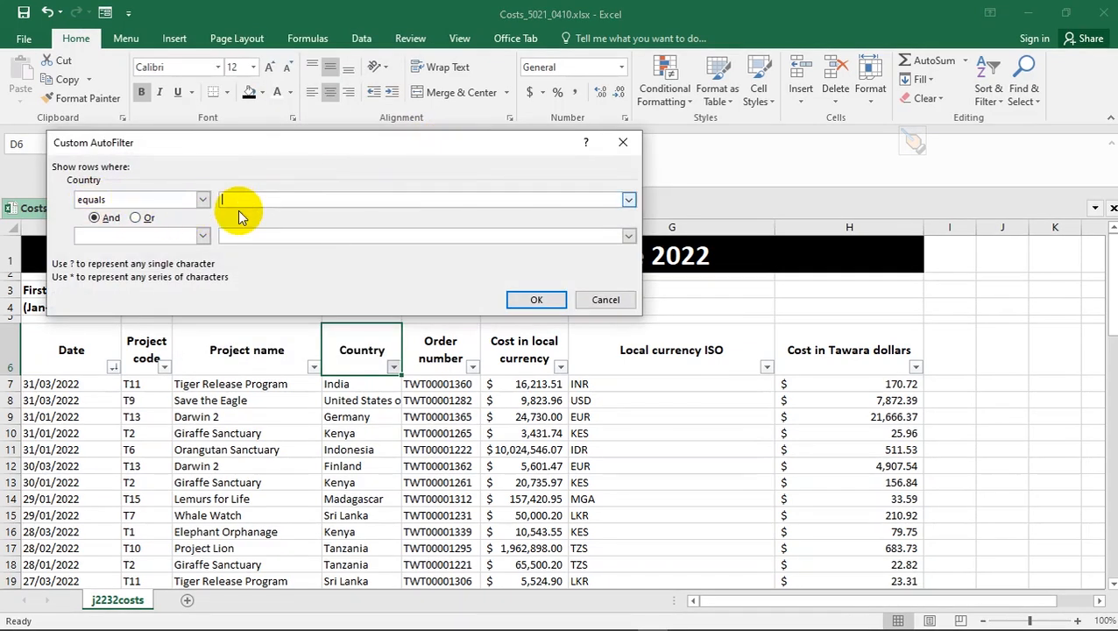
{"action": "key", "text": "alt+Tab"}
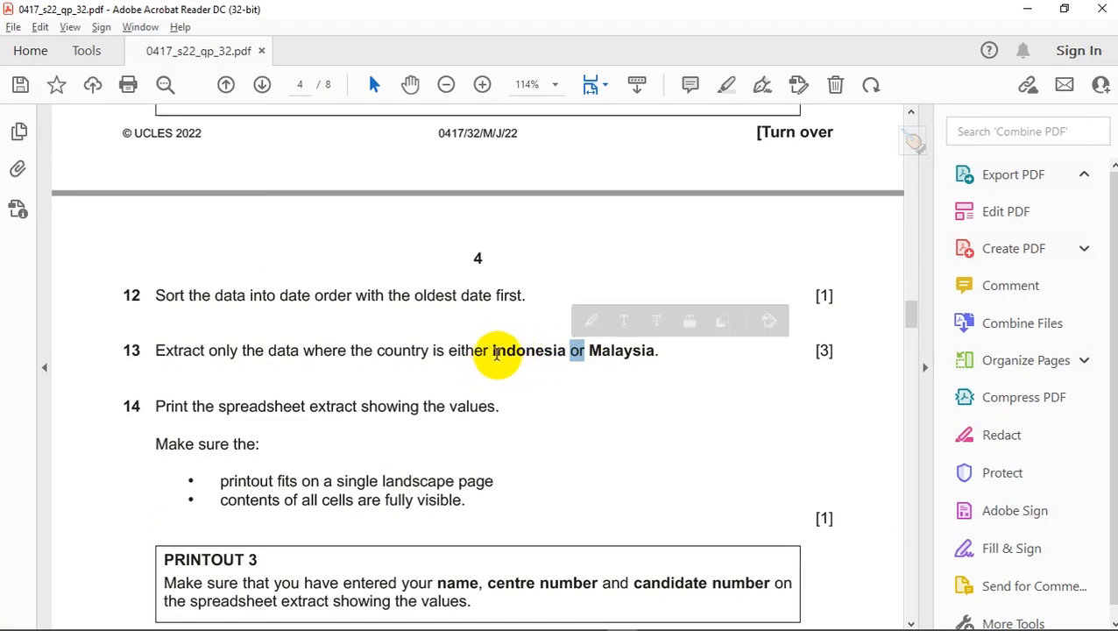
{"action": "left_click_drag", "start_coordinate": [493, 351], "coordinate": [637, 361]}
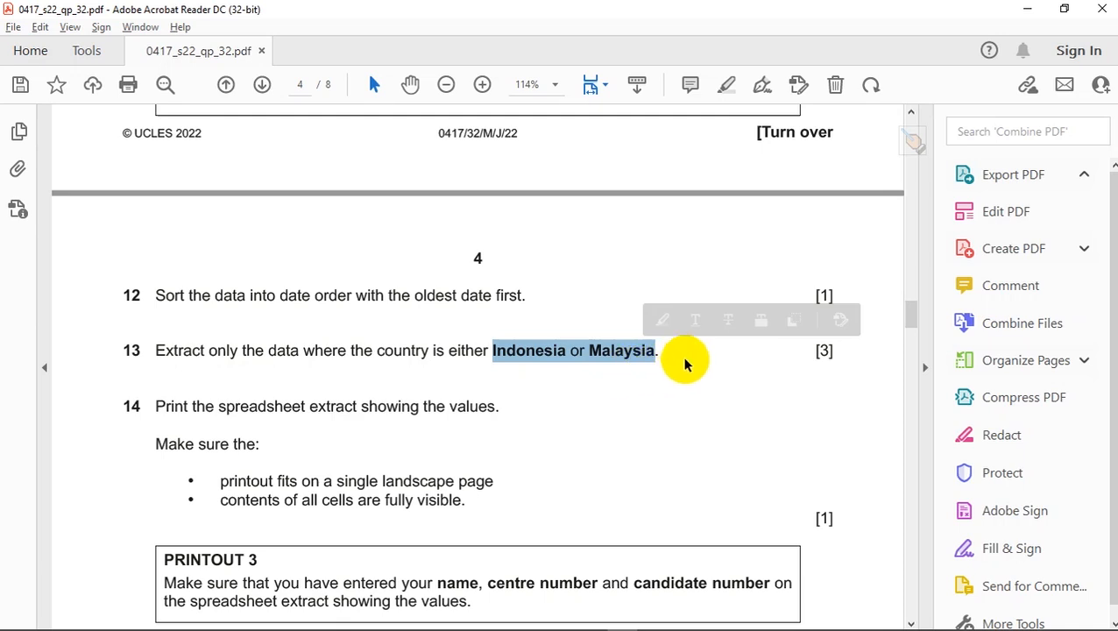
{"action": "key", "text": "alt+Tab"}
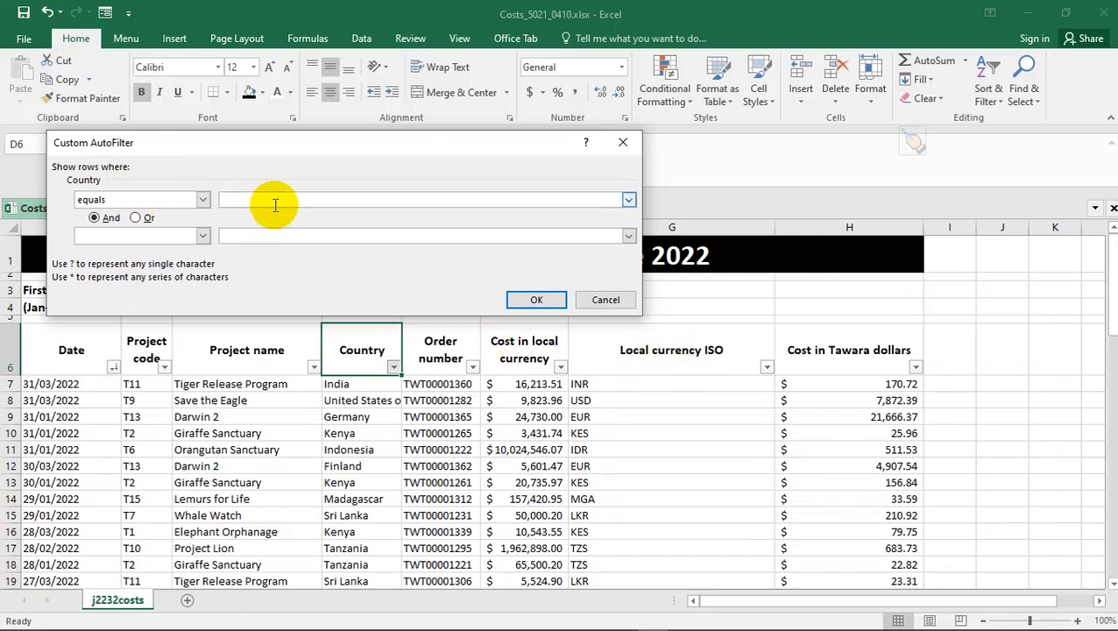
{"action": "type", "text": "Indonesia"}
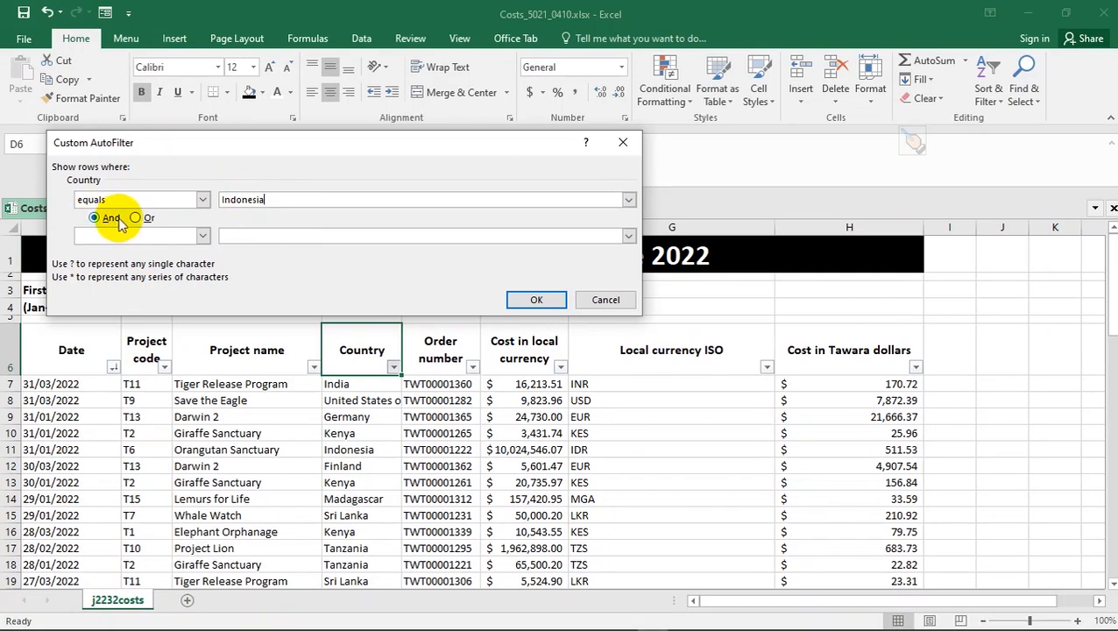
- Add an Or condition equals Malaysia and apply the filter, leaving 8 of 64 records
{"action": "left_click", "coordinate": [138, 218]}
{"action": "left_click", "coordinate": [200, 235]}
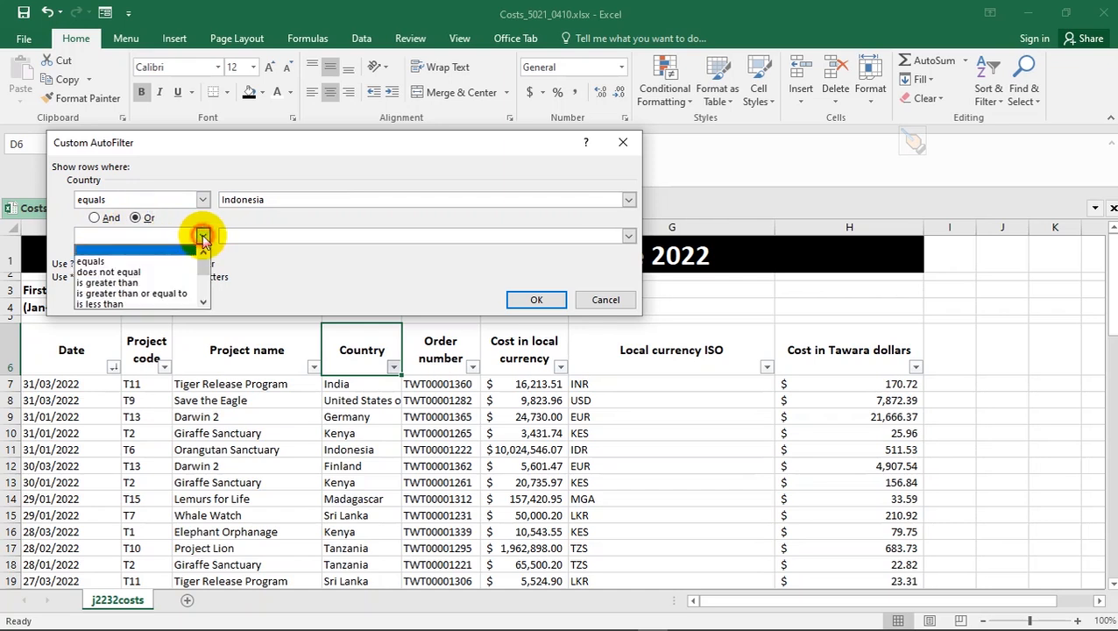
{"action": "left_click", "coordinate": [142, 261]}
{"action": "left_click", "coordinate": [244, 234]}
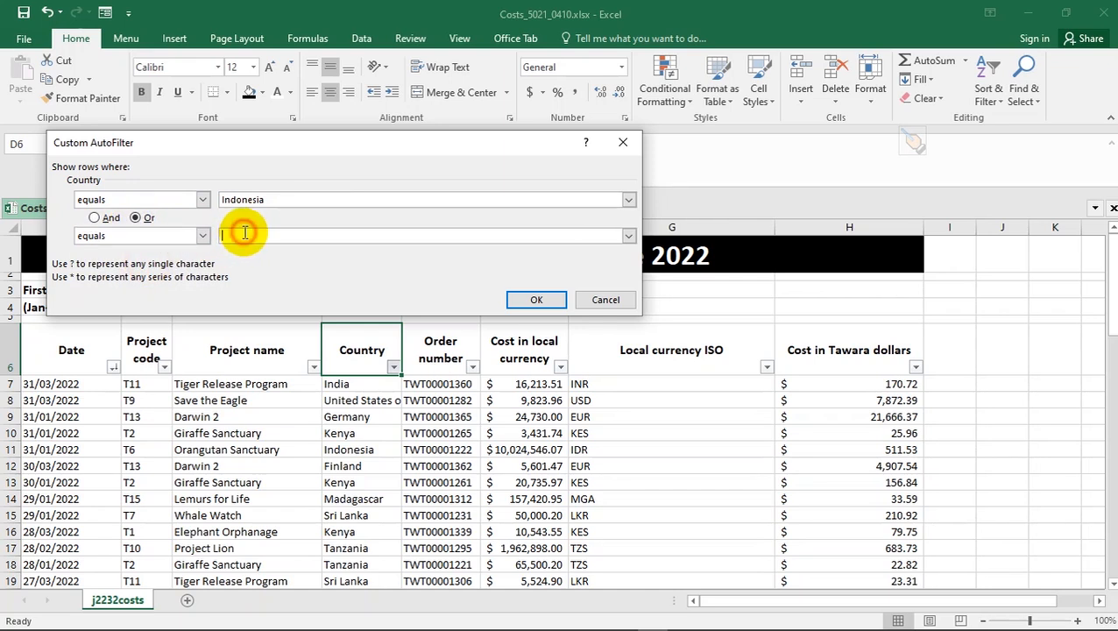
{"action": "type", "text": "Mal"}
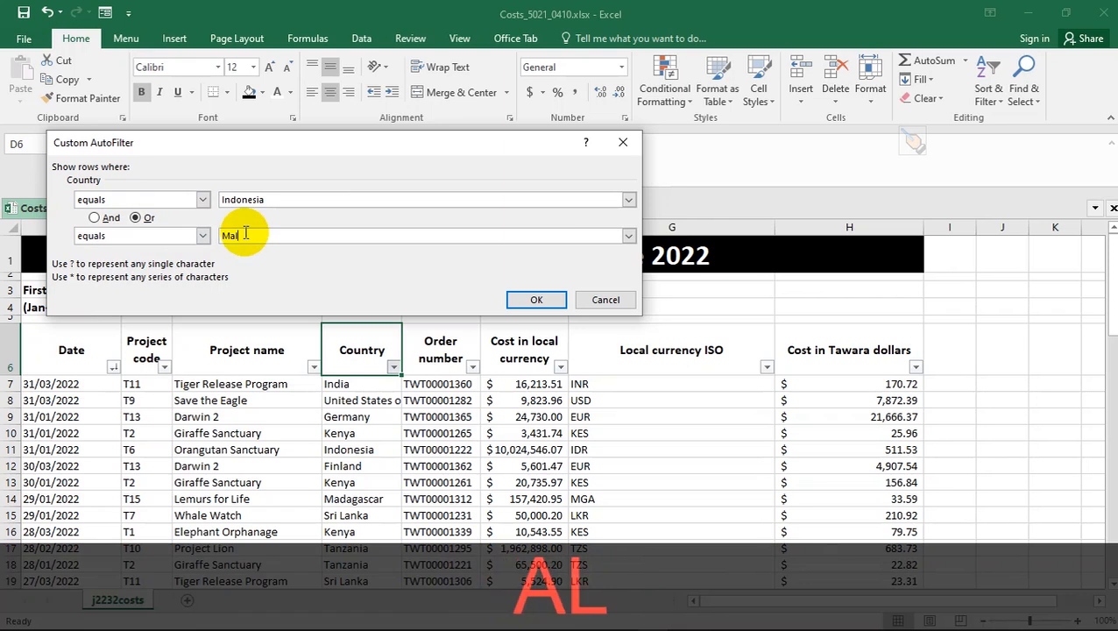
{"action": "type", "text": "aysia"}
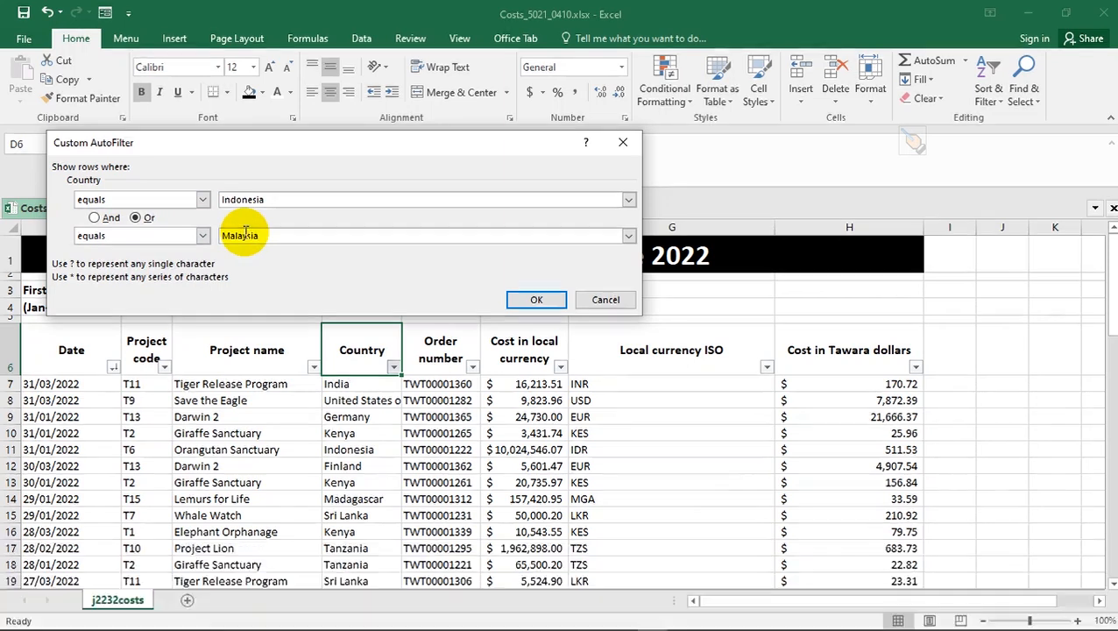
{"action": "key", "text": "alt+Tab"}
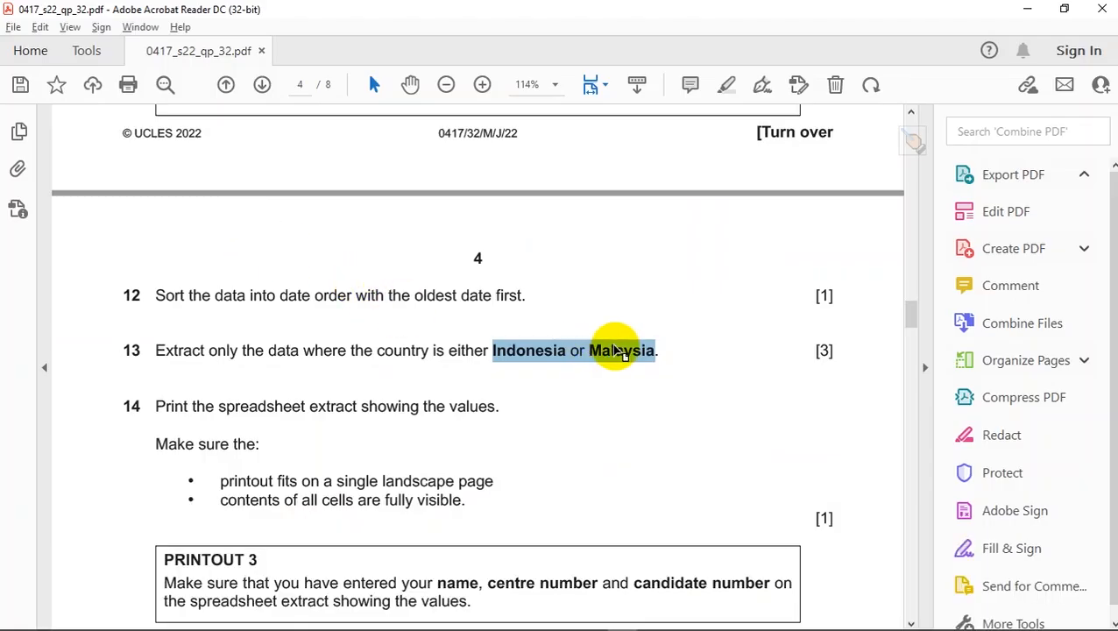
{"action": "key", "text": "alt+Tab"}
{"action": "key", "text": "alt+Tab"}
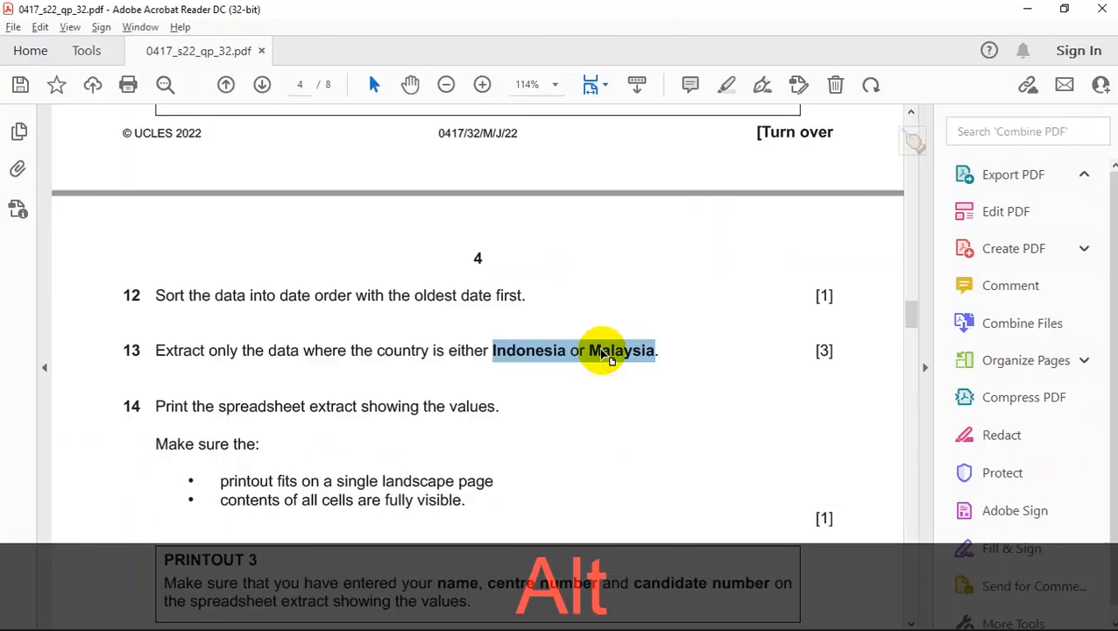
{"action": "key", "text": "alt+Tab"}
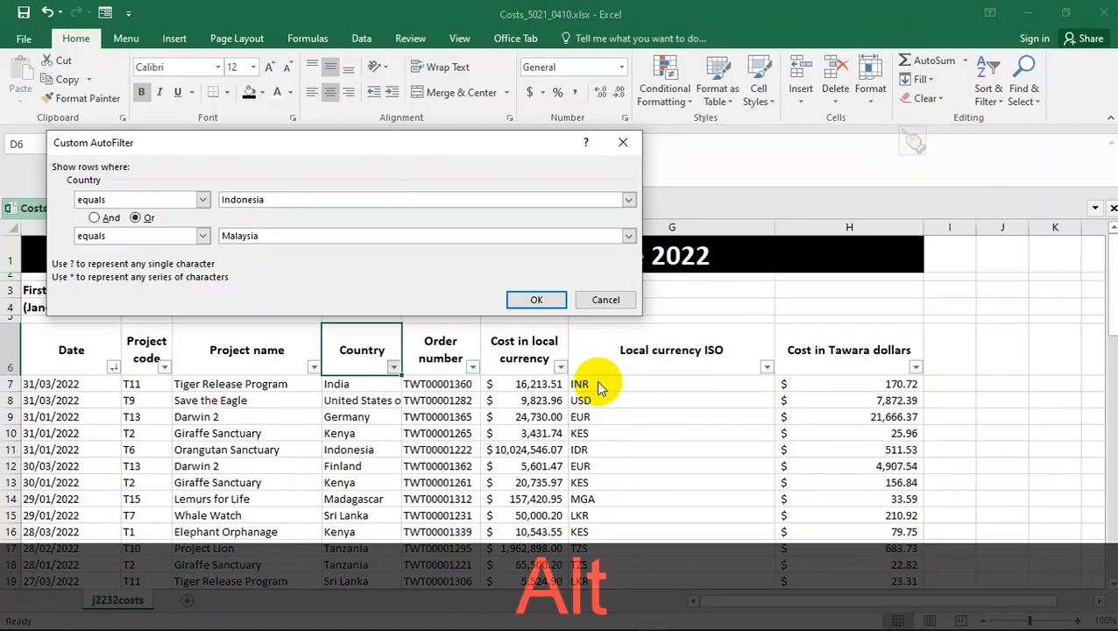
{"action": "key", "text": "alt+Tab"}
{"action": "key", "text": "alt+Tab"}
{"action": "left_click", "coordinate": [536, 301]}
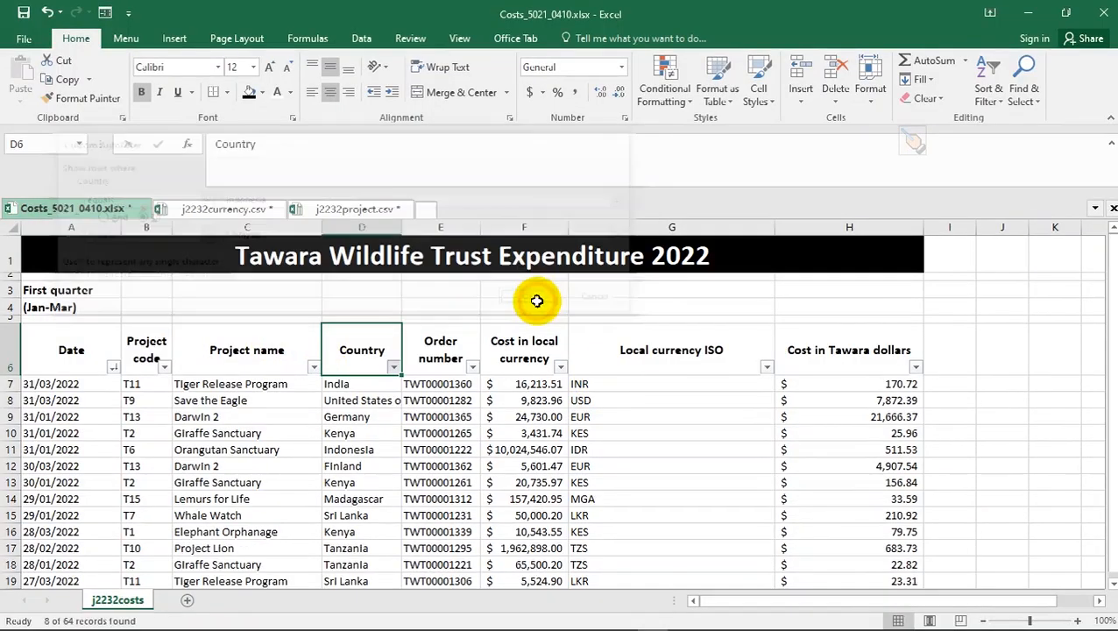
{"action": "left_click", "coordinate": [313, 405]}
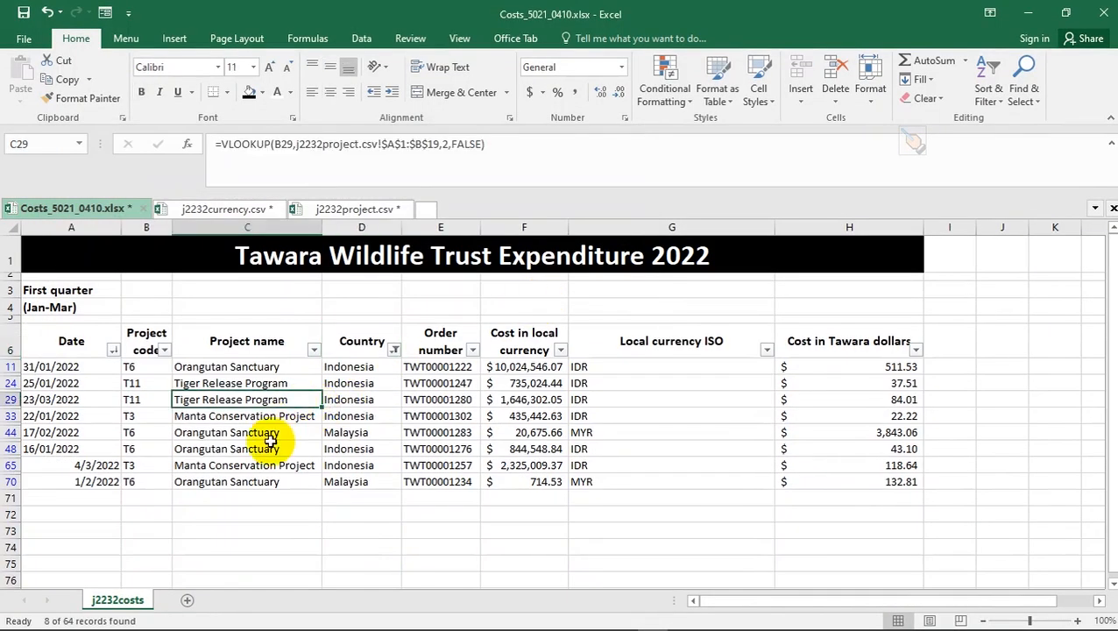
{"action": "key", "text": "alt+Tab"}
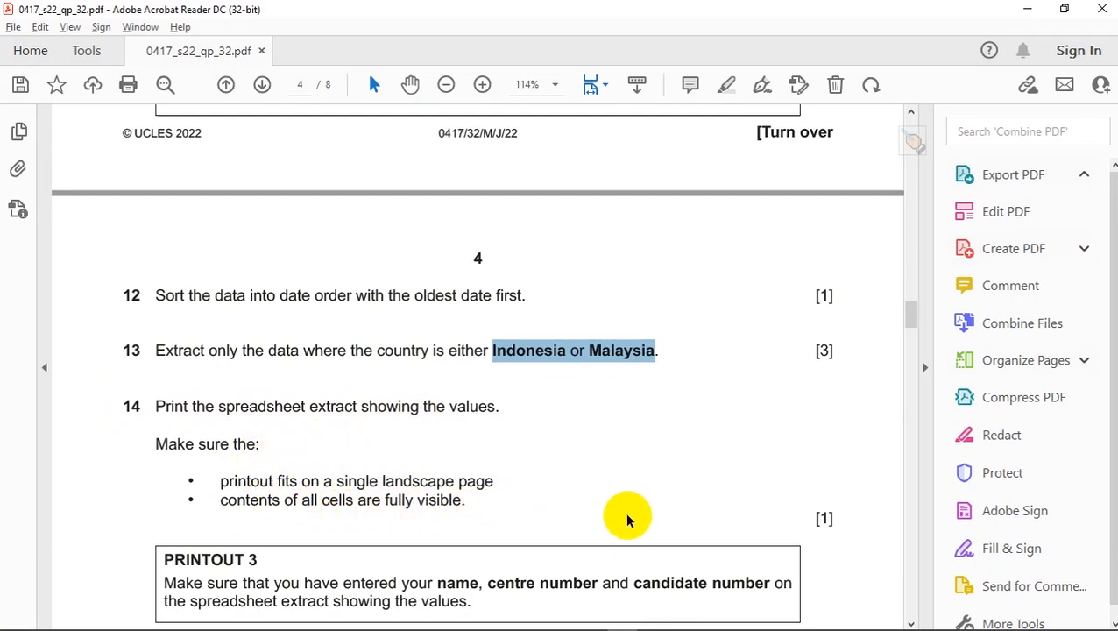
{"action": "key", "text": "alt+Tab"}
{"action": "left_click", "coordinate": [386, 511]}
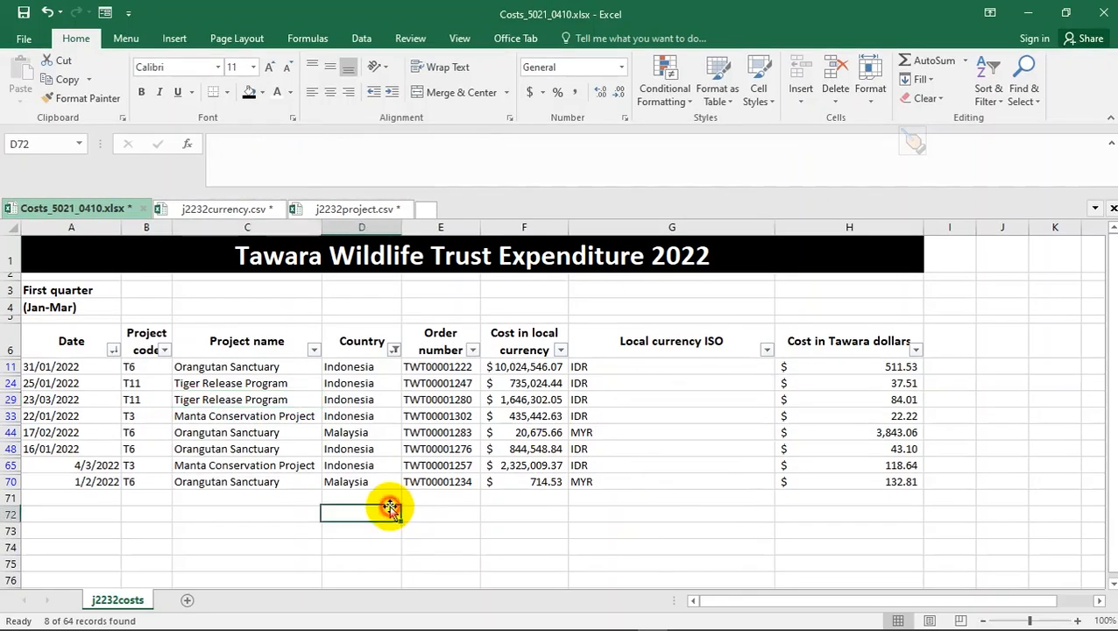
{"action": "left_click", "coordinate": [24, 40]}
{"action": "left_click", "coordinate": [35, 205]}
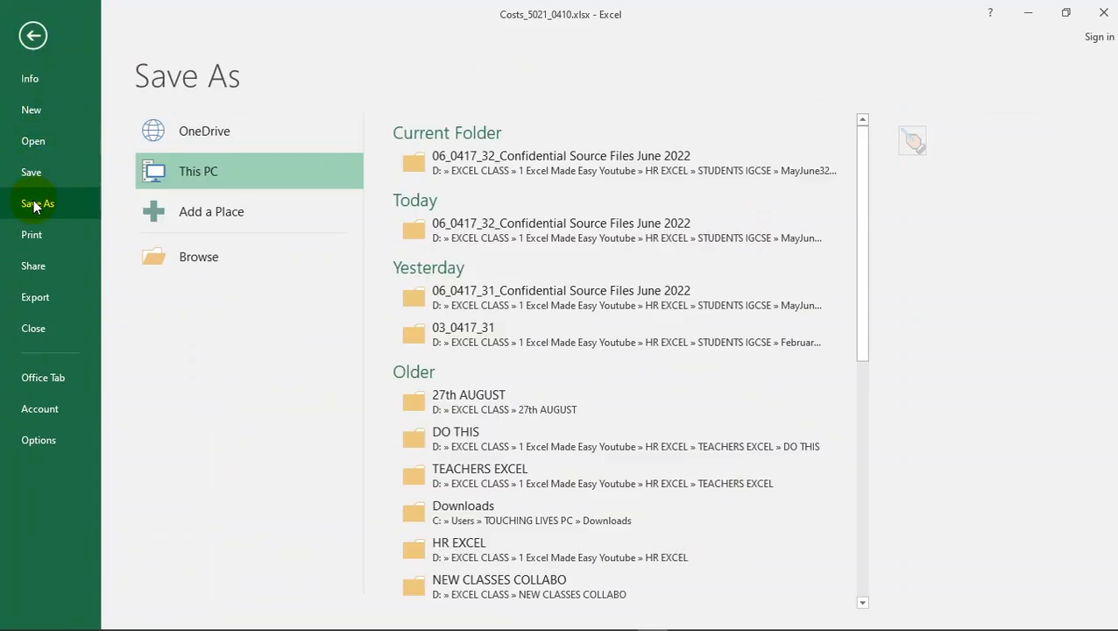
{"action": "left_click", "coordinate": [539, 156]}
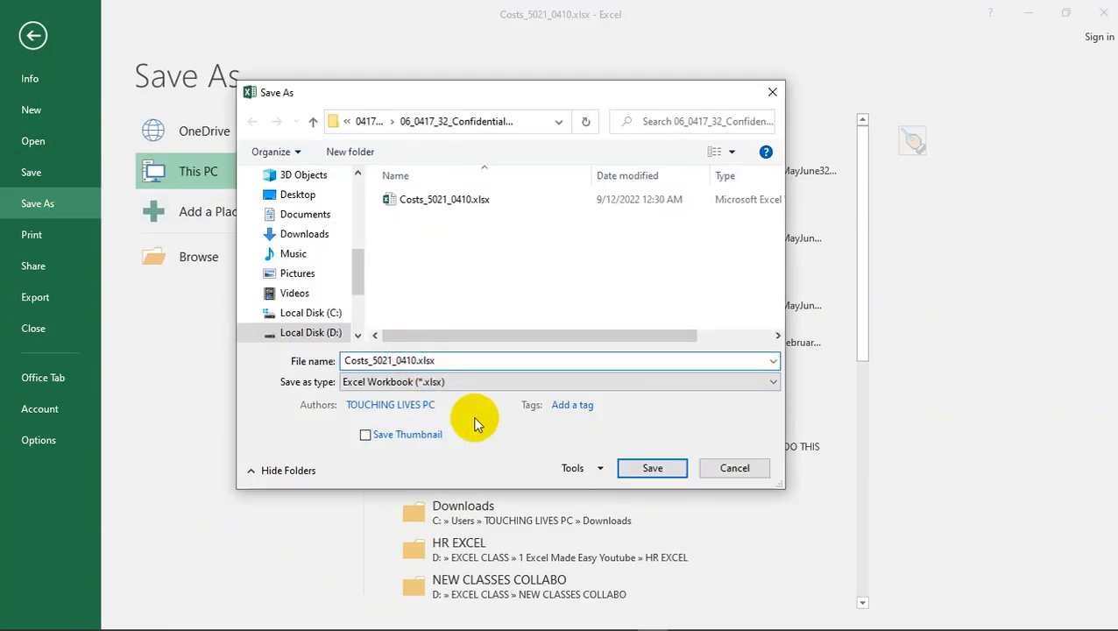
{"action": "key", "text": "Right"}
{"action": "type", "text": "filter"}
{"action": "left_click", "coordinate": [663, 474]}
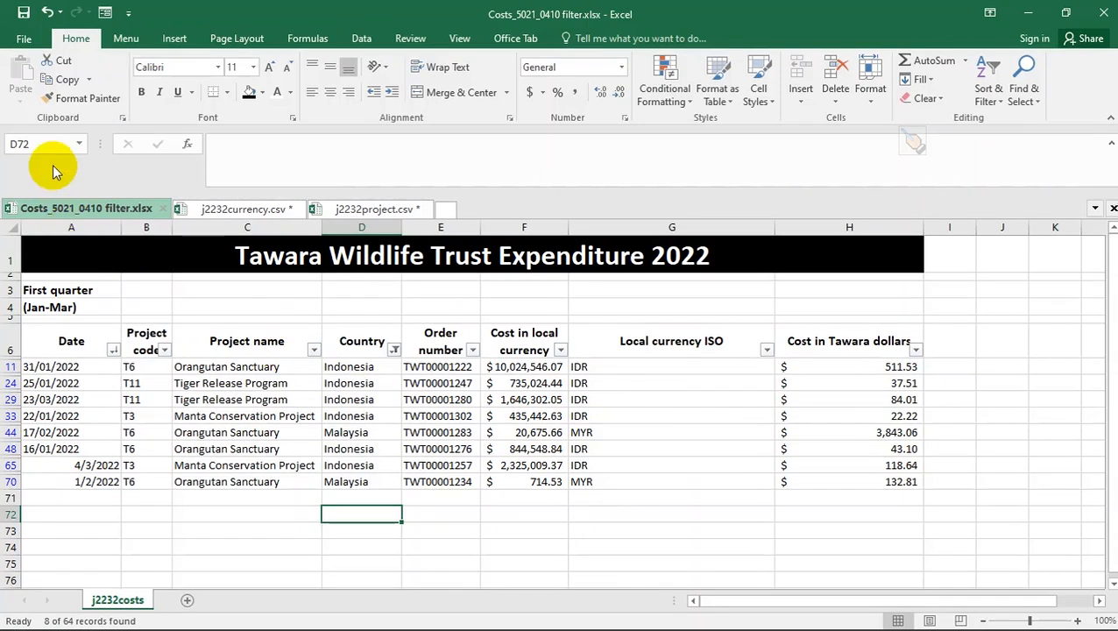
- In Page Setup, fit the printout to 1 page wide by 1 page tall, then return to the sheet
{"action": "key", "text": "ctrl+p"}
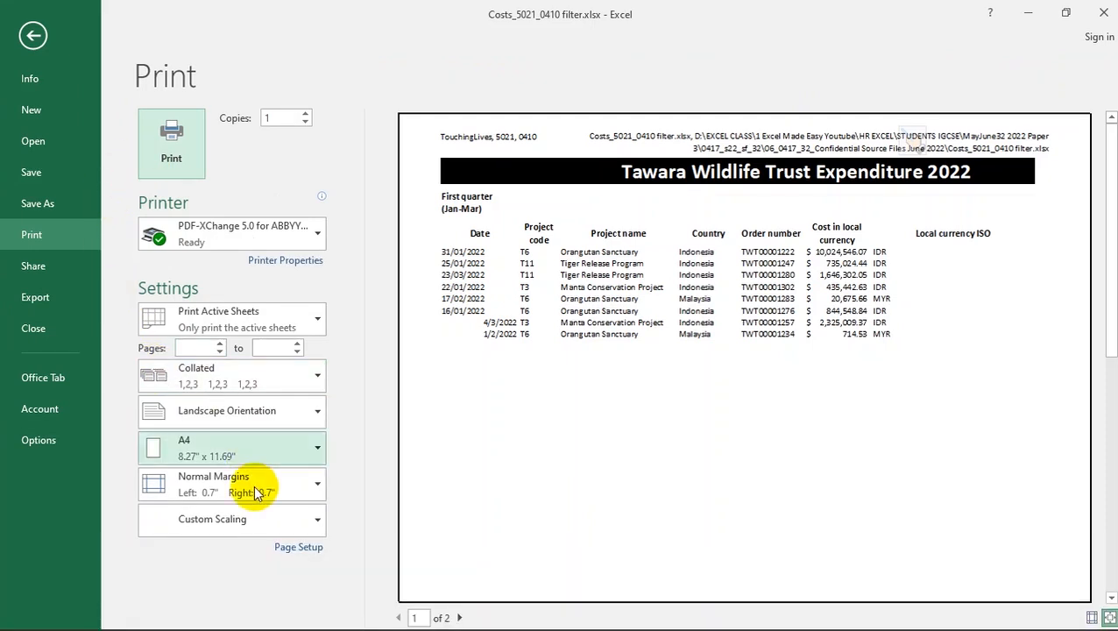
{"action": "left_click", "coordinate": [292, 546]}
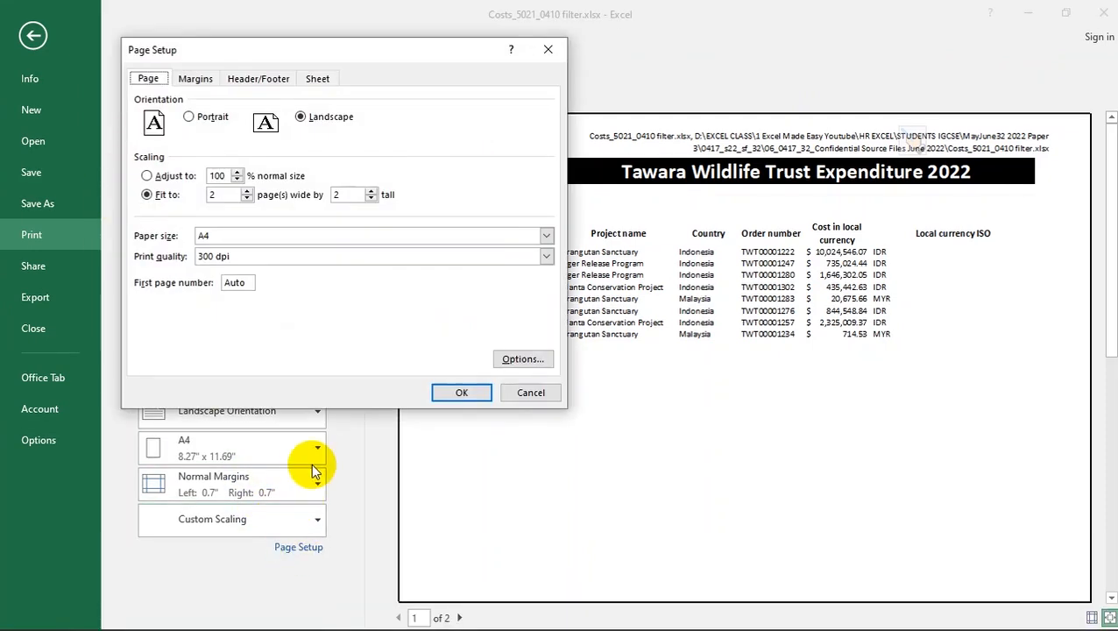
{"action": "key", "text": "alt"}
{"action": "key", "text": "alt+Tab"}
{"action": "key", "text": "alt+Tab"}
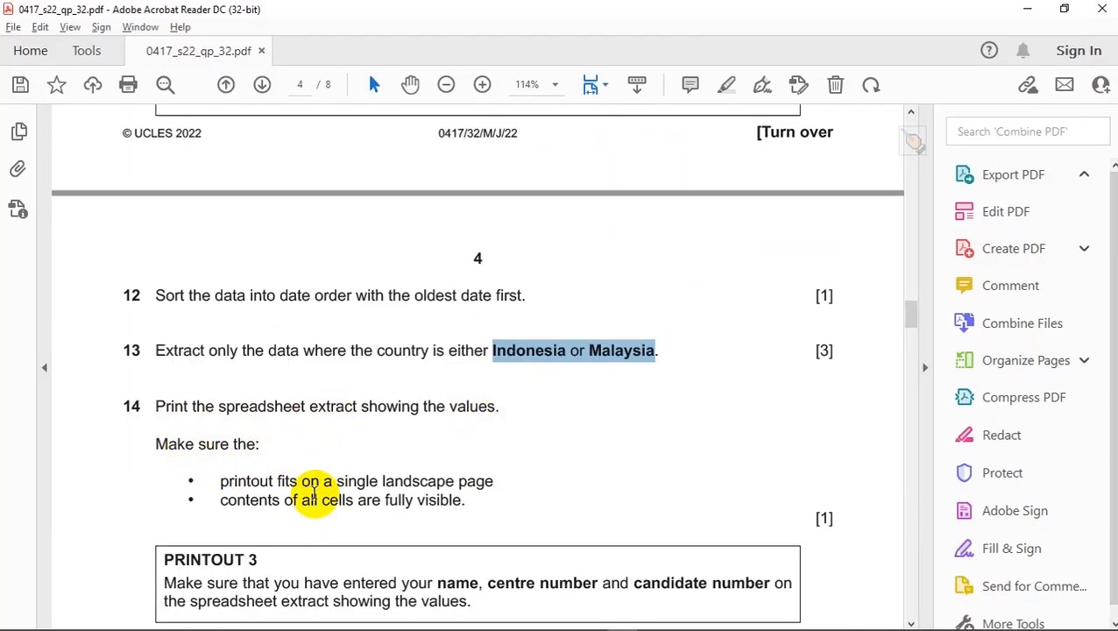
{"action": "key", "text": "alt+Tab"}
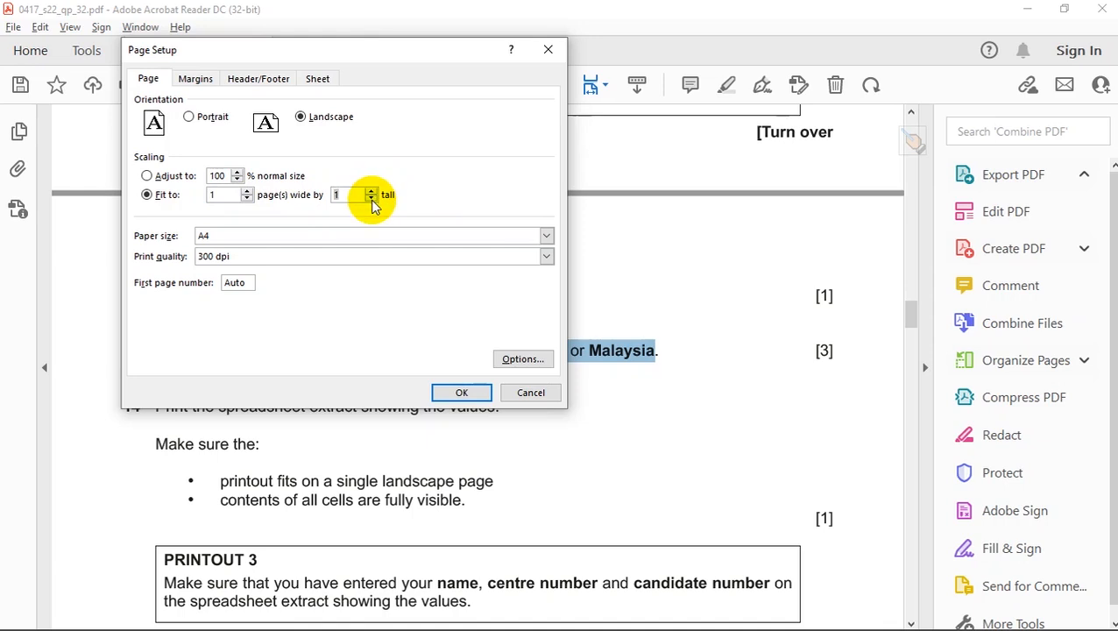
{"action": "left_click", "coordinate": [463, 392]}
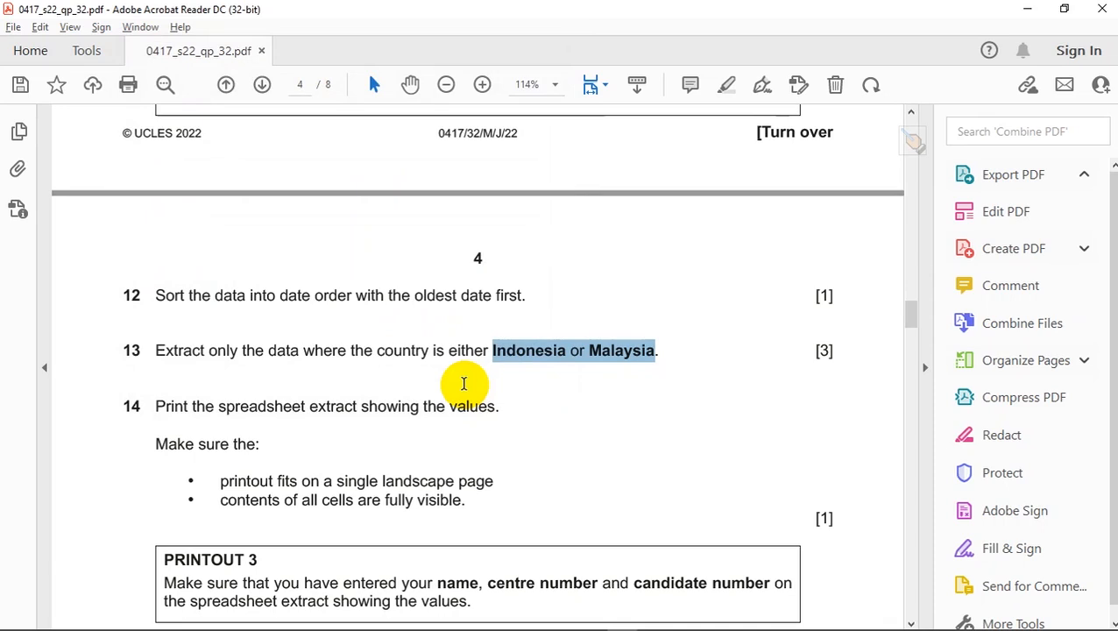
{"action": "key", "text": "alt+Tab"}
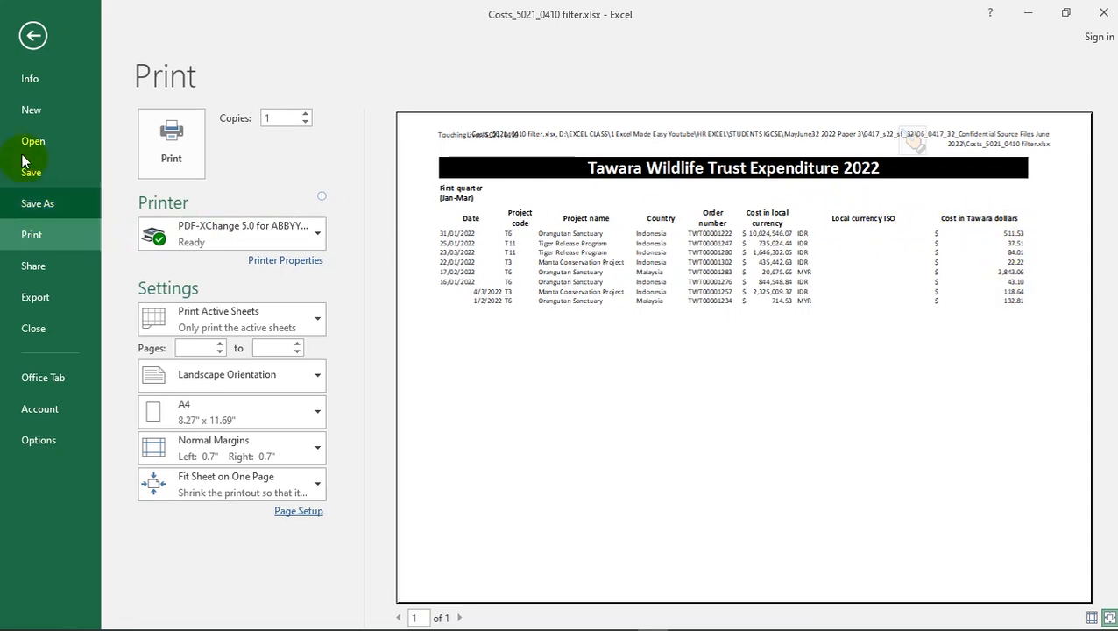
{"action": "left_click", "coordinate": [34, 36]}
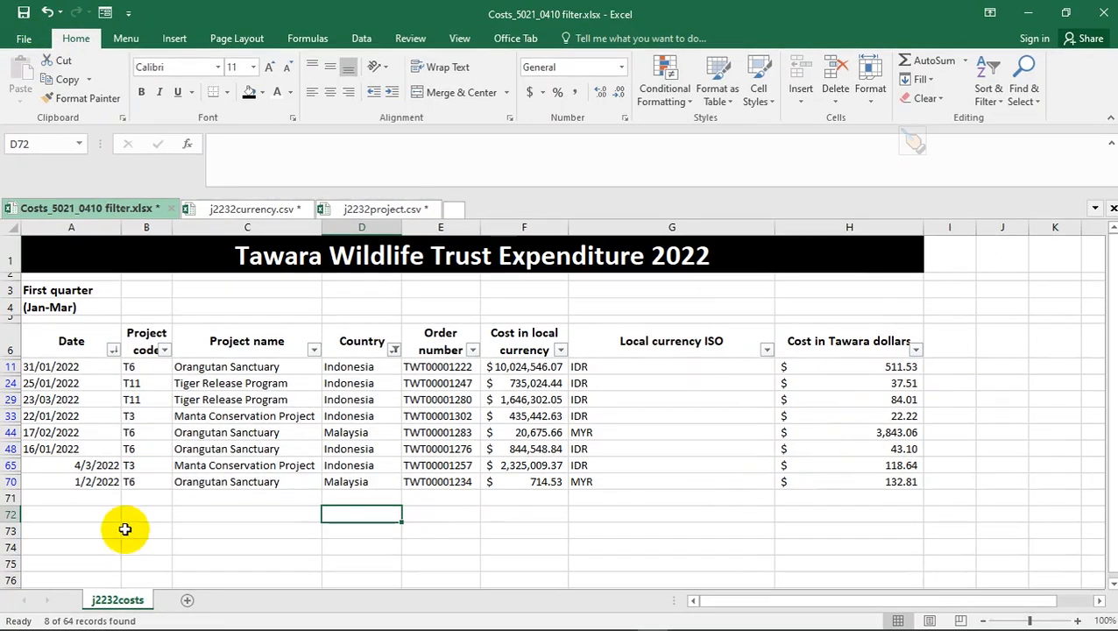
- Scroll the question paper to questions 15 and 16, then select the Country header in Excel
{"action": "key", "text": "alt+Tab"}
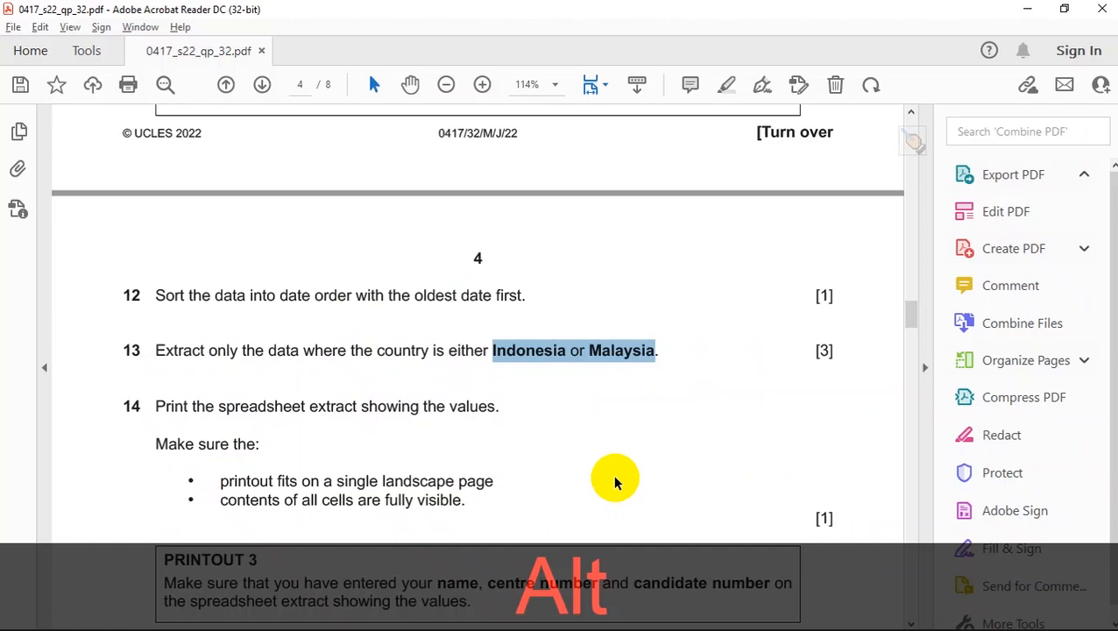
{"action": "scroll", "coordinate": [515, 408], "scroll_direction": "down", "scroll_amount": 3}
{"action": "scroll", "coordinate": [515, 409], "scroll_direction": "down", "scroll_amount": 4}
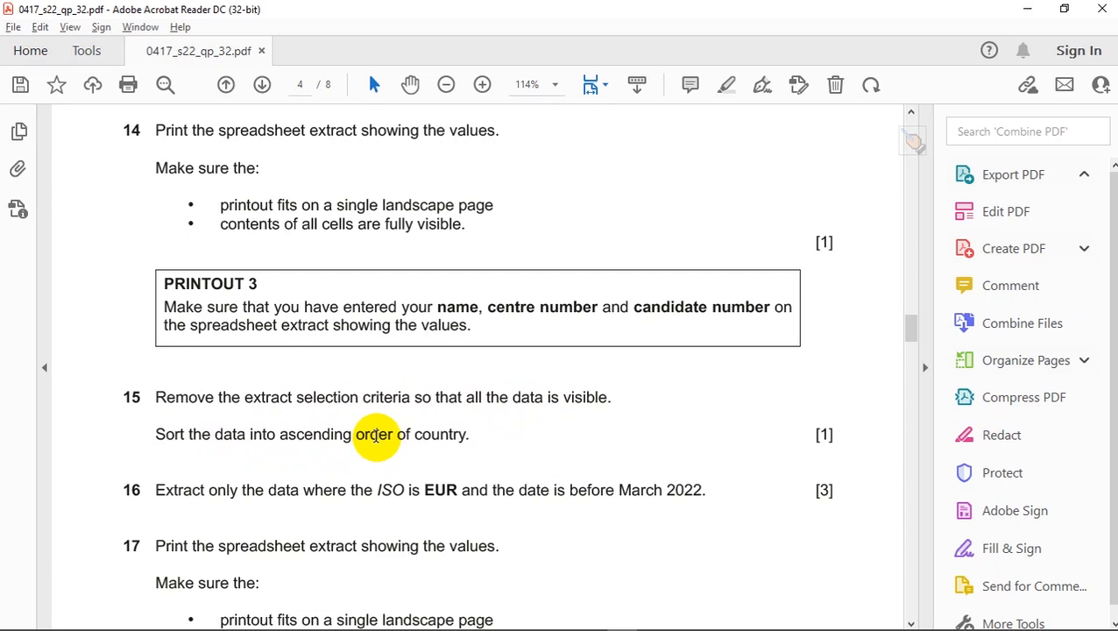
{"action": "scroll", "coordinate": [451, 474], "scroll_direction": "up", "scroll_amount": 3}
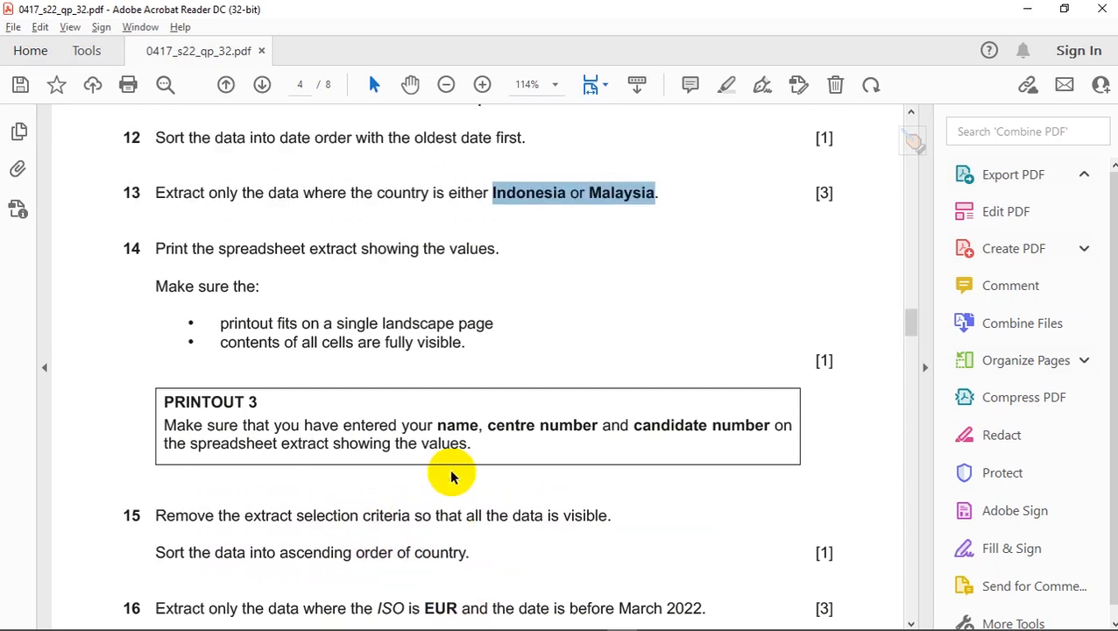
{"action": "scroll", "coordinate": [449, 474], "scroll_direction": "down", "scroll_amount": 2}
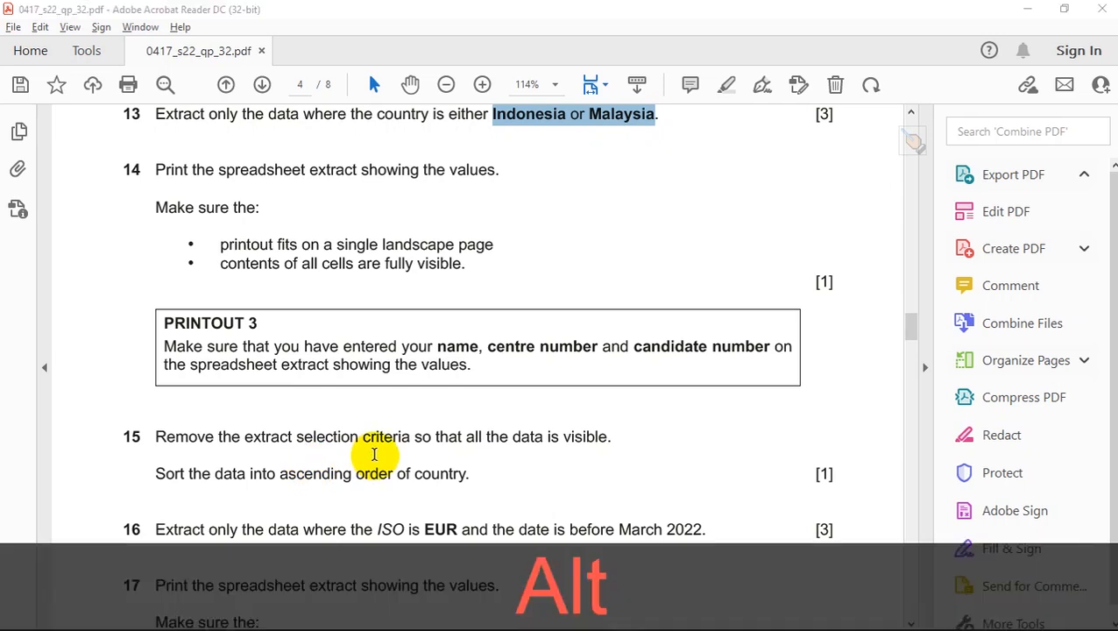
{"action": "key", "text": "alt+Tab"}
{"action": "left_click", "coordinate": [380, 349]}
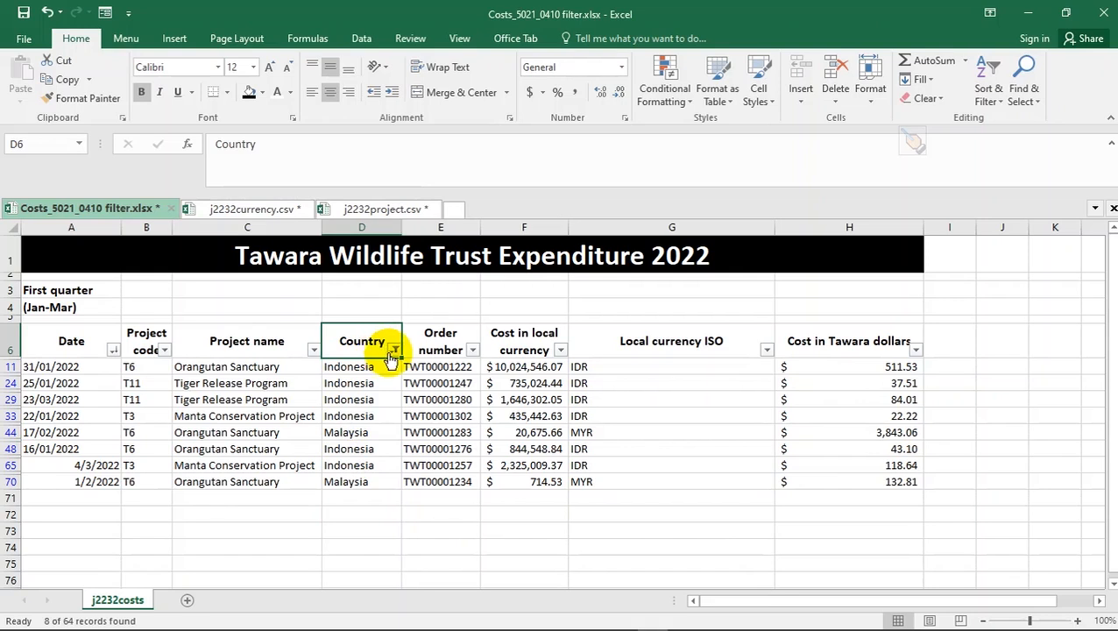
- Clear the Country filter so all records show again
{"action": "left_click", "coordinate": [393, 350]}
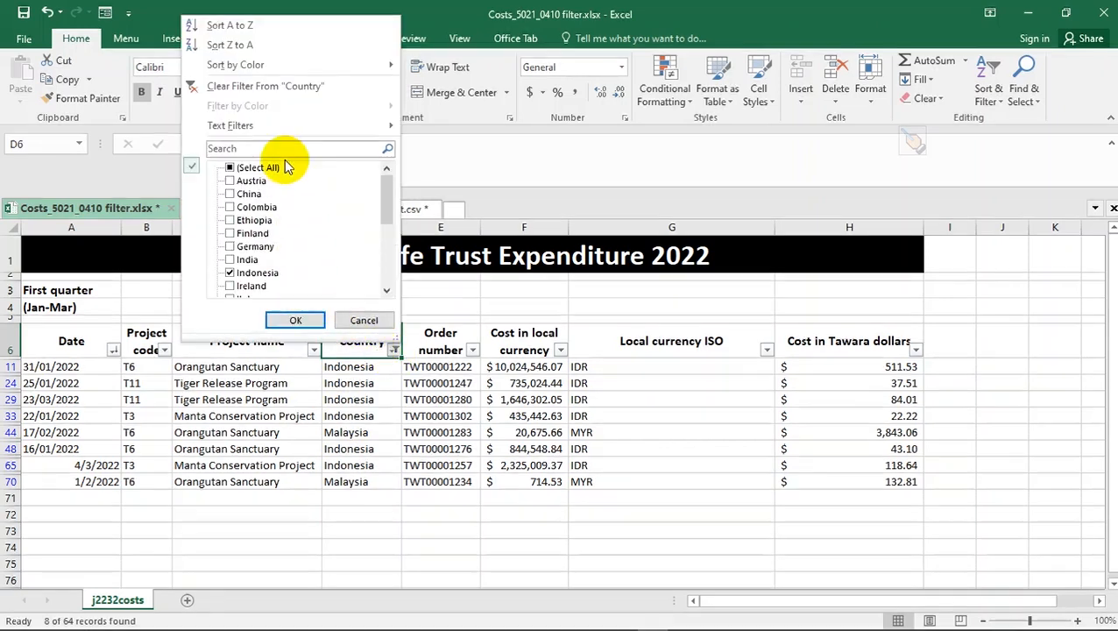
{"action": "left_click", "coordinate": [263, 89]}
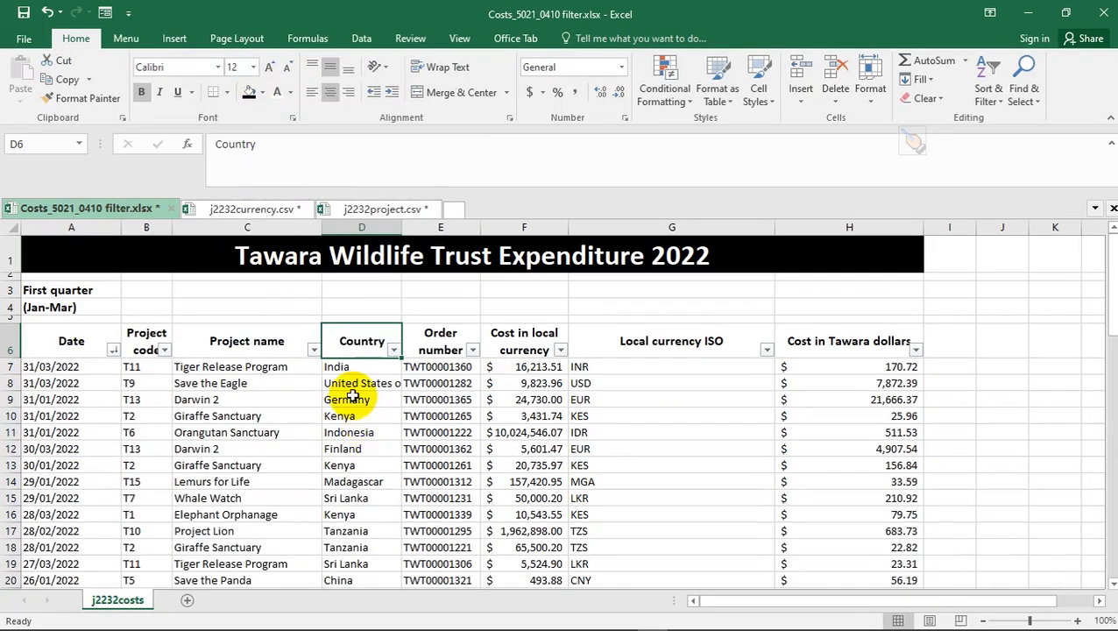
{"action": "key", "text": "alt+Tab"}
{"action": "scroll", "coordinate": [226, 455], "scroll_direction": "down", "scroll_amount": 2}
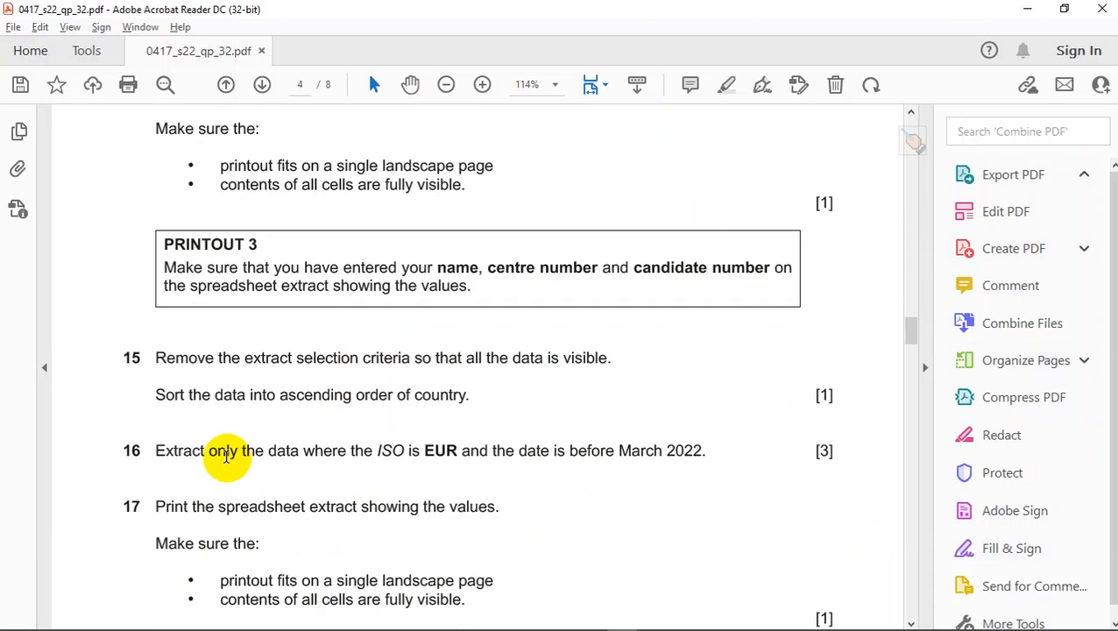
{"action": "key", "text": "alt+Tab"}
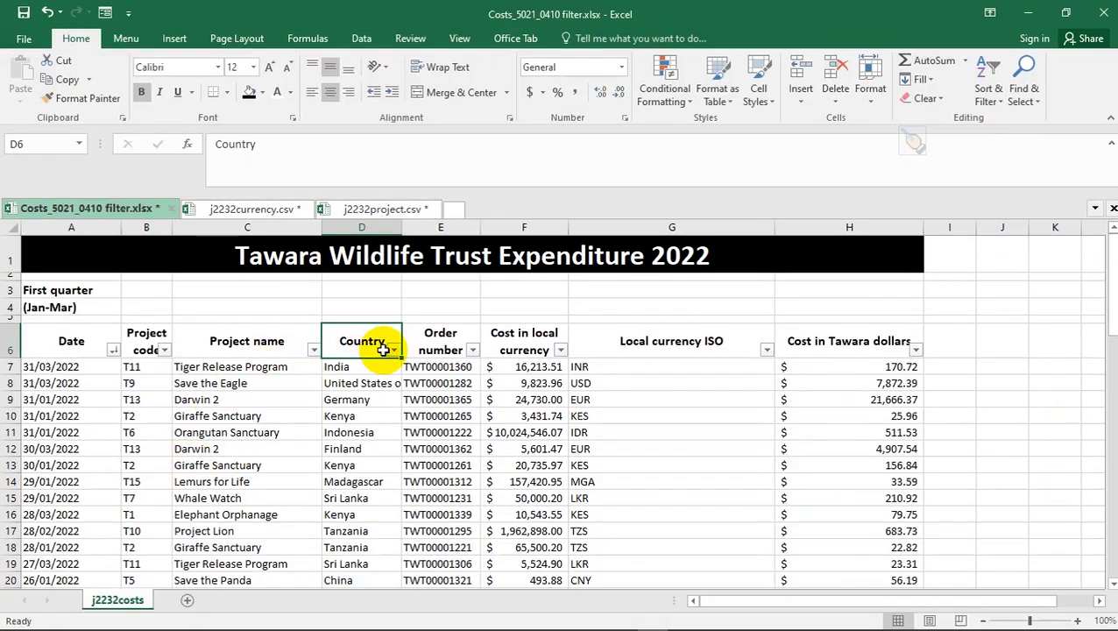
{"action": "key", "text": "alt+Tab"}
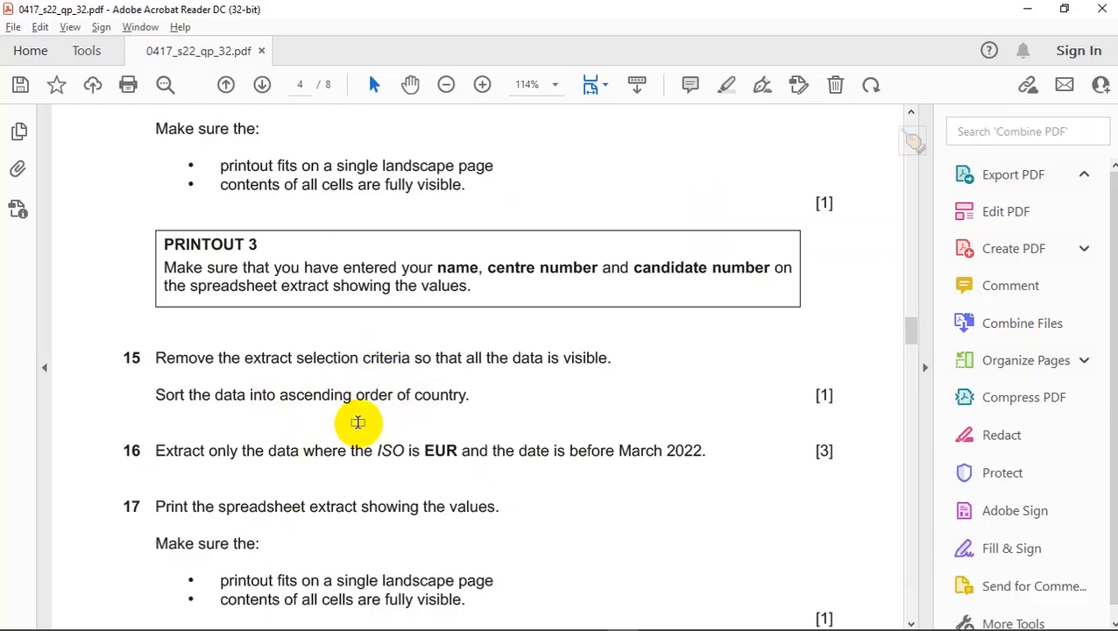
{"action": "key", "text": "alt+Tab"}
- Use Custom Sort to sort by Country on cell values, A to Z
{"action": "left_click", "coordinate": [392, 349]}
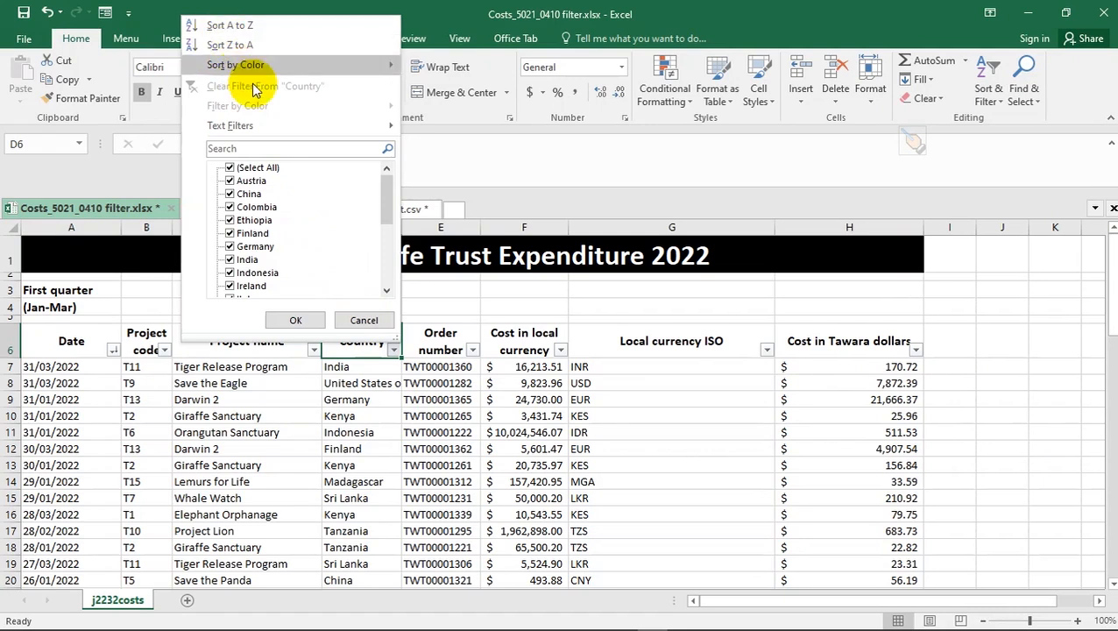
{"action": "mouse_move", "coordinate": [280, 125]}
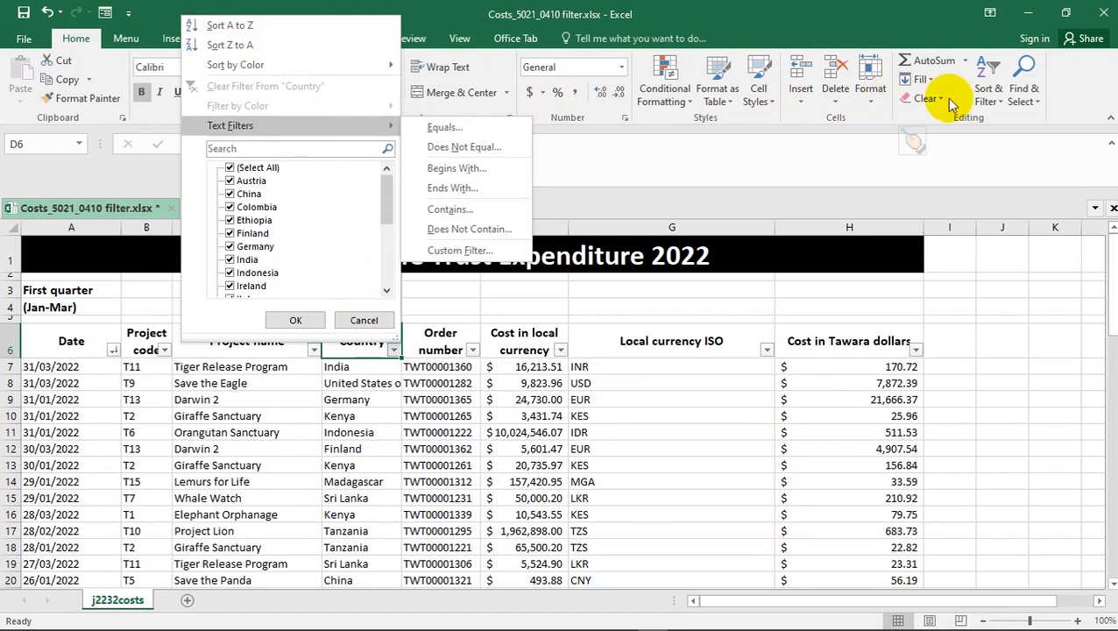
{"action": "left_click", "coordinate": [980, 94]}
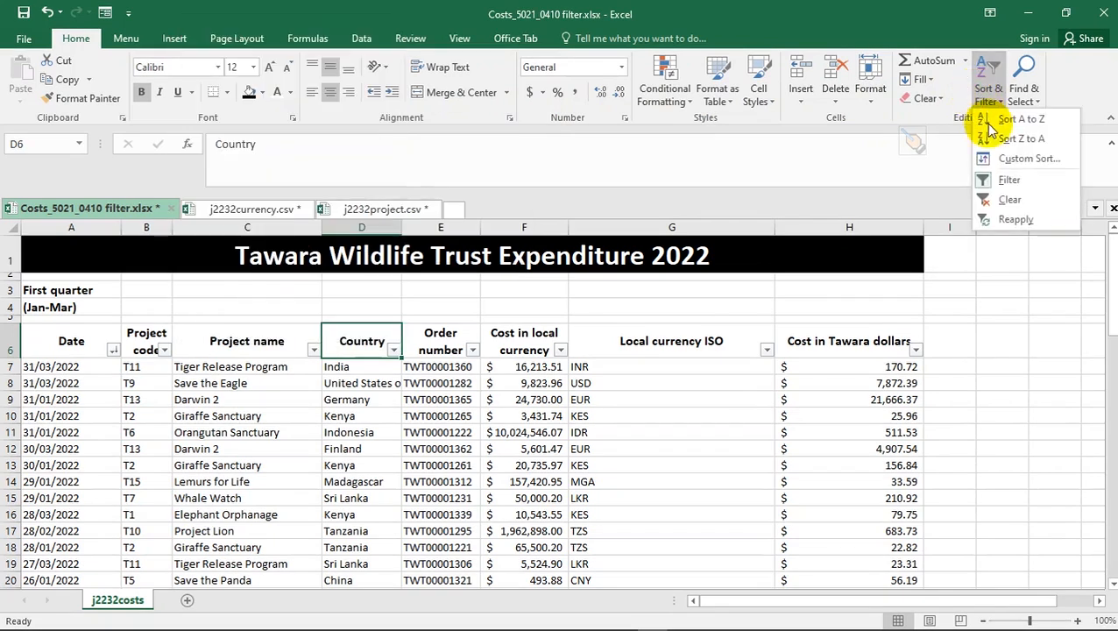
{"action": "left_click", "coordinate": [1008, 159]}
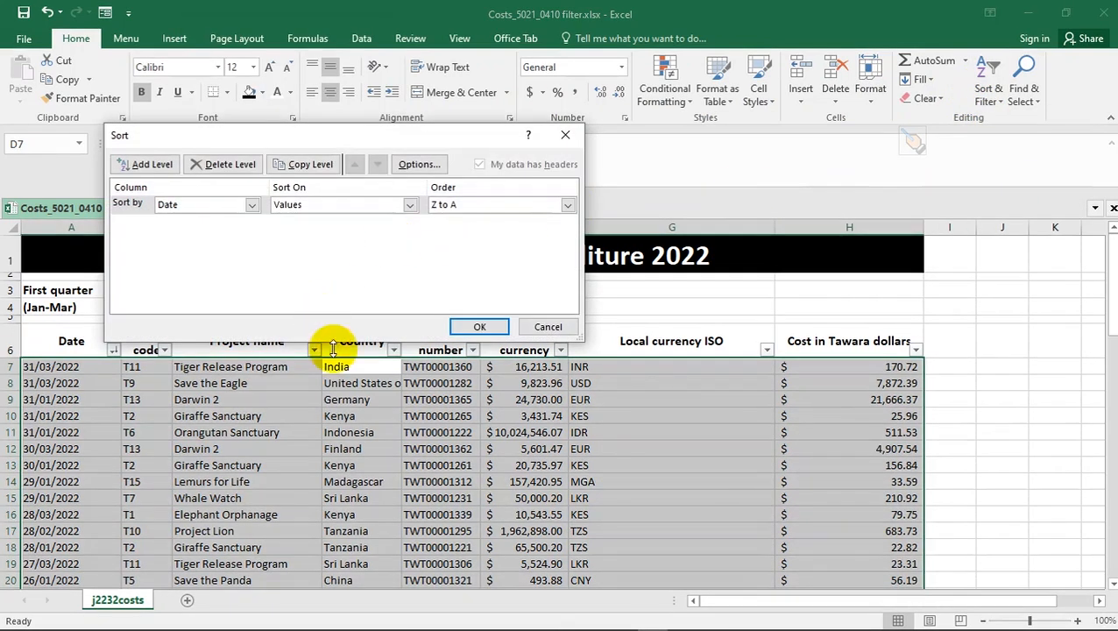
{"action": "left_click", "coordinate": [252, 204]}
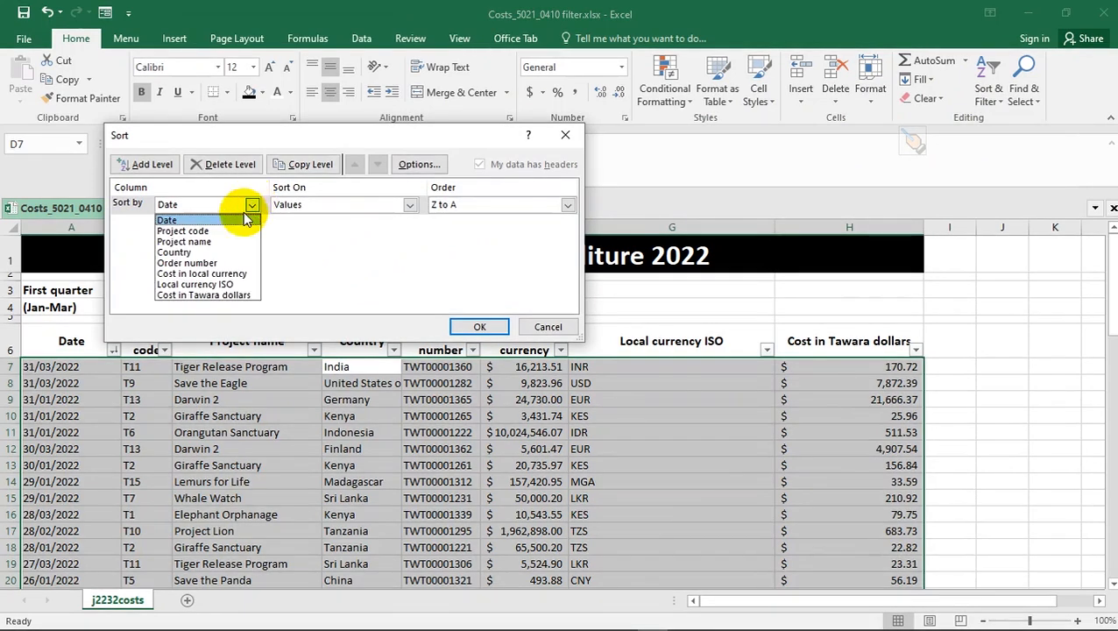
{"action": "left_click", "coordinate": [241, 252]}
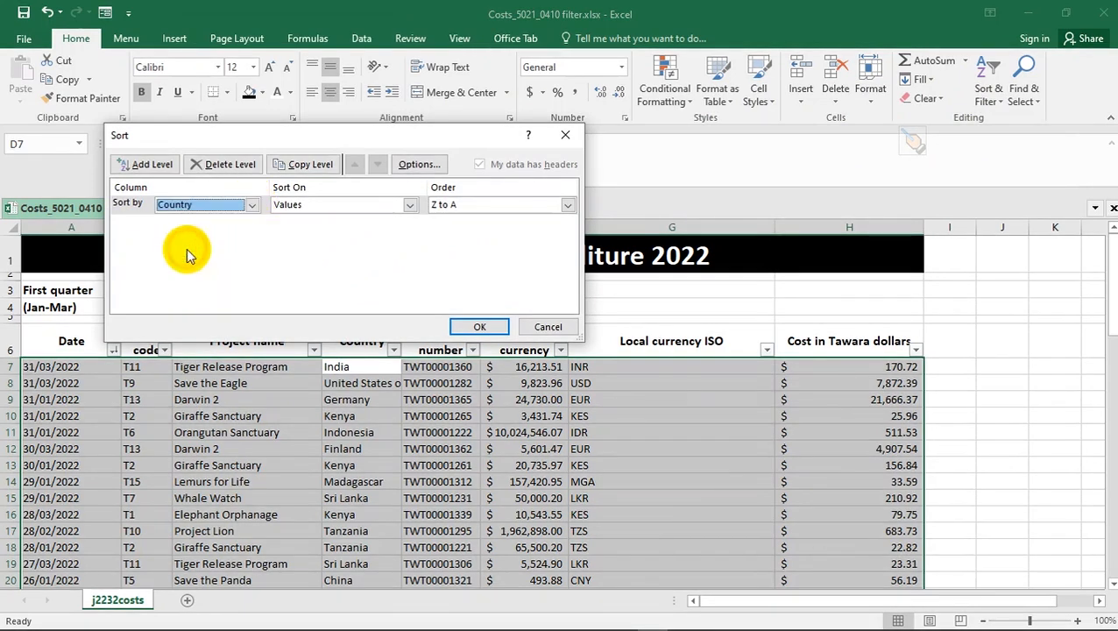
{"action": "left_click", "coordinate": [409, 204]}
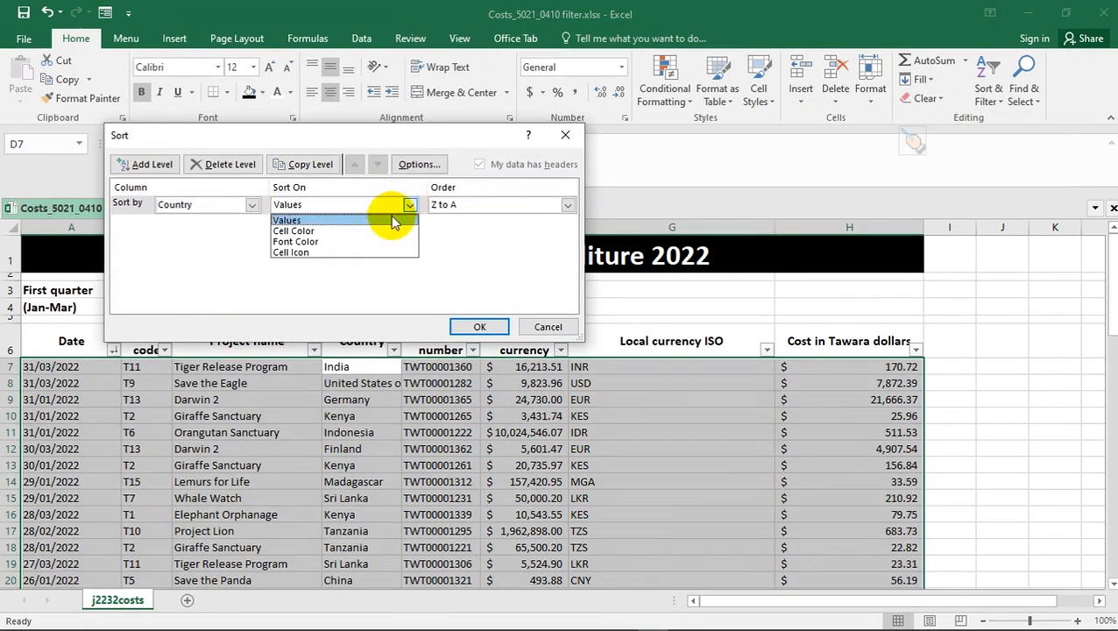
{"action": "left_click", "coordinate": [391, 216]}
{"action": "left_click", "coordinate": [568, 205]}
{"action": "left_click", "coordinate": [523, 218]}
{"action": "left_click", "coordinate": [473, 328]}
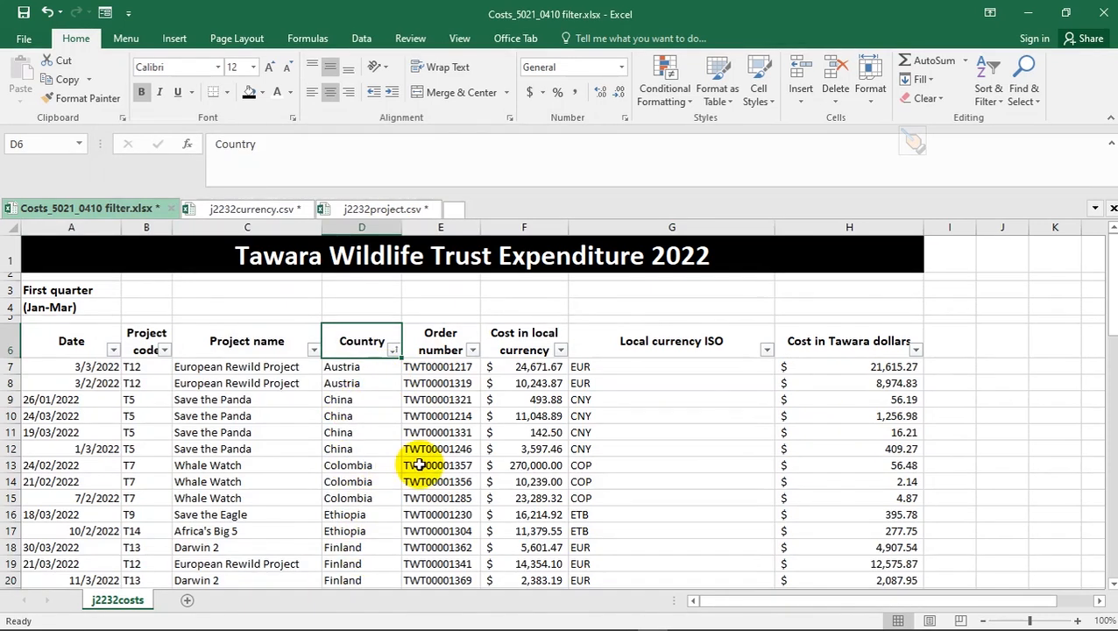
- Start an Equals text filter on Local currency ISO and enter EUR
{"action": "key", "text": "alt+Tab"}
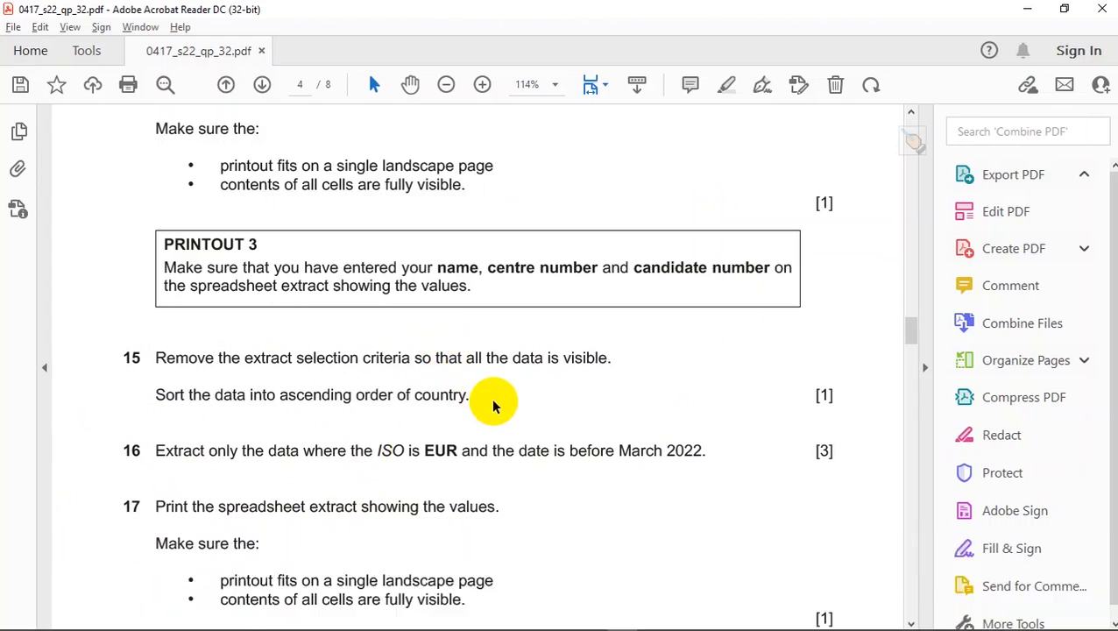
{"action": "scroll", "coordinate": [494, 399], "scroll_direction": "down", "scroll_amount": 1}
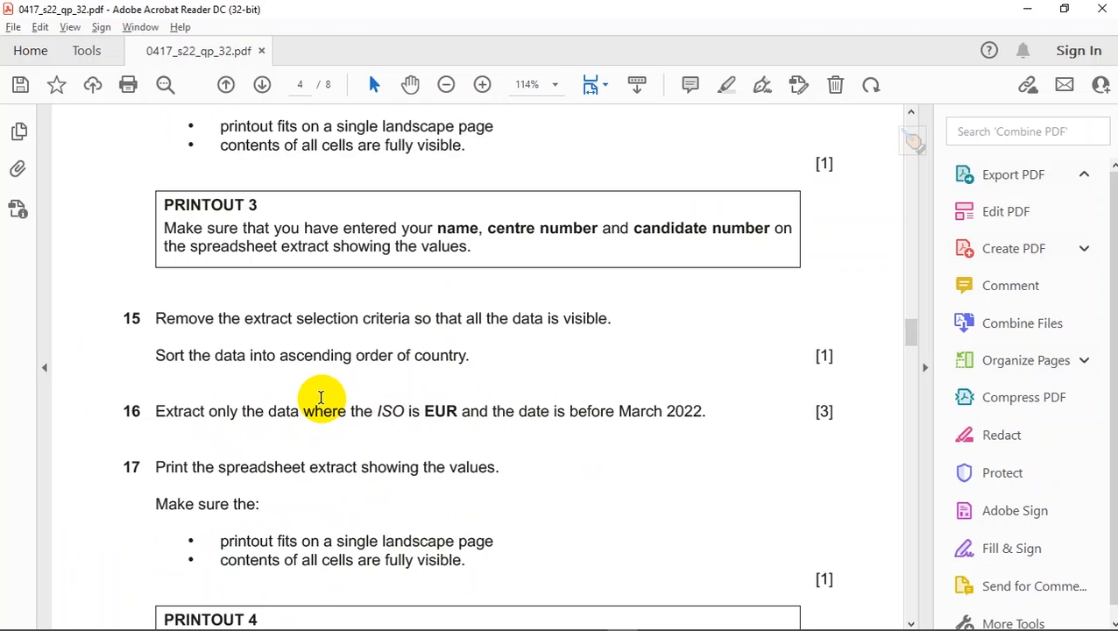
{"action": "key", "text": "alt+Tab"}
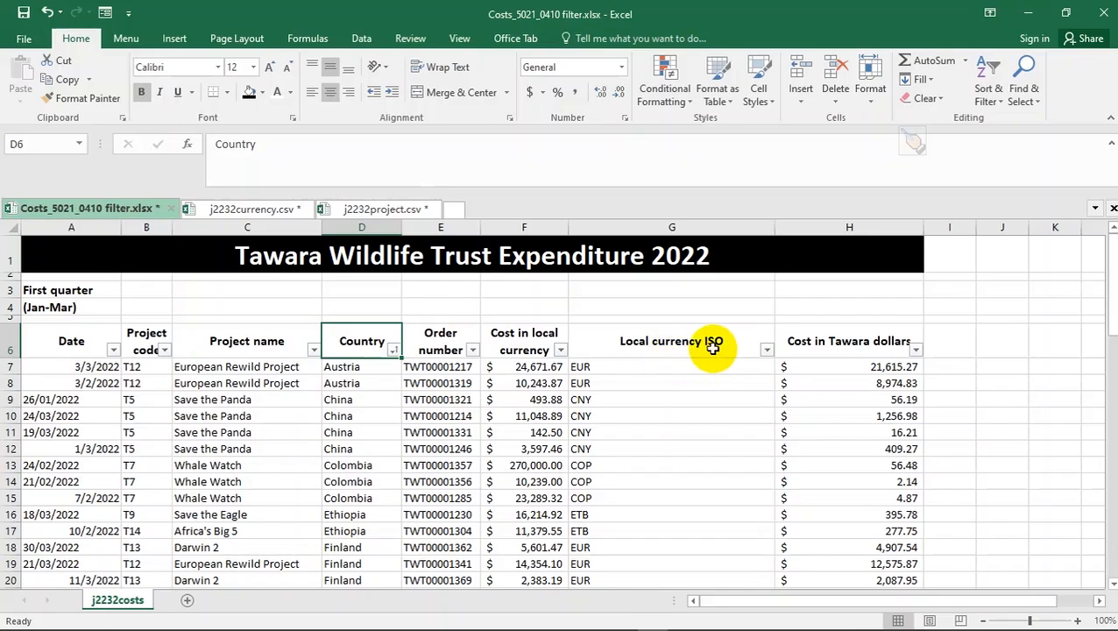
{"action": "left_click", "coordinate": [766, 349]}
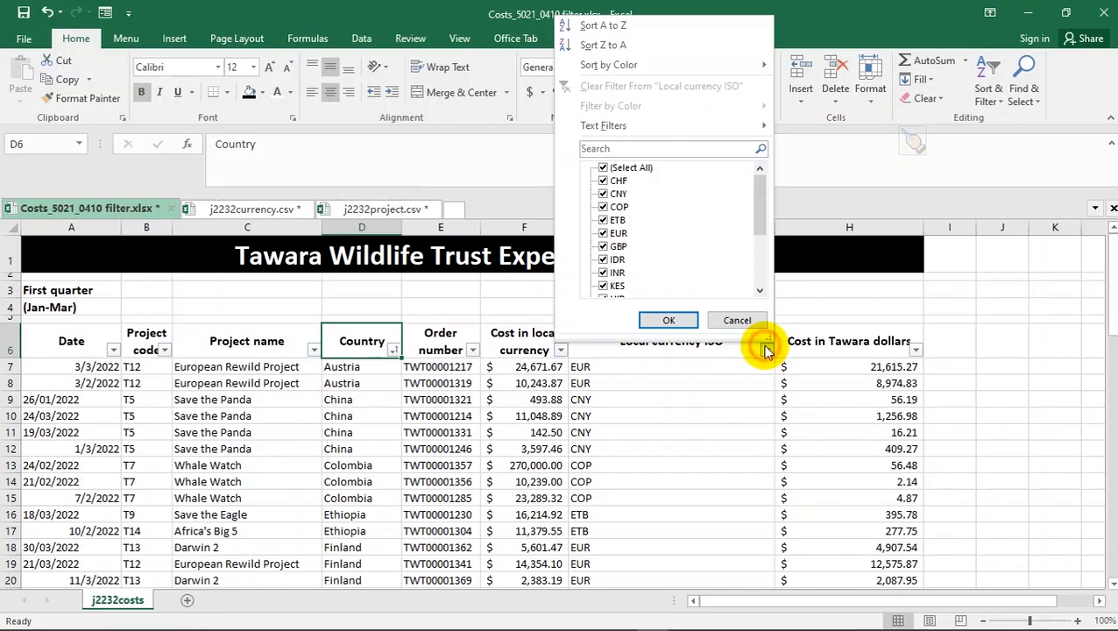
{"action": "mouse_move", "coordinate": [611, 129]}
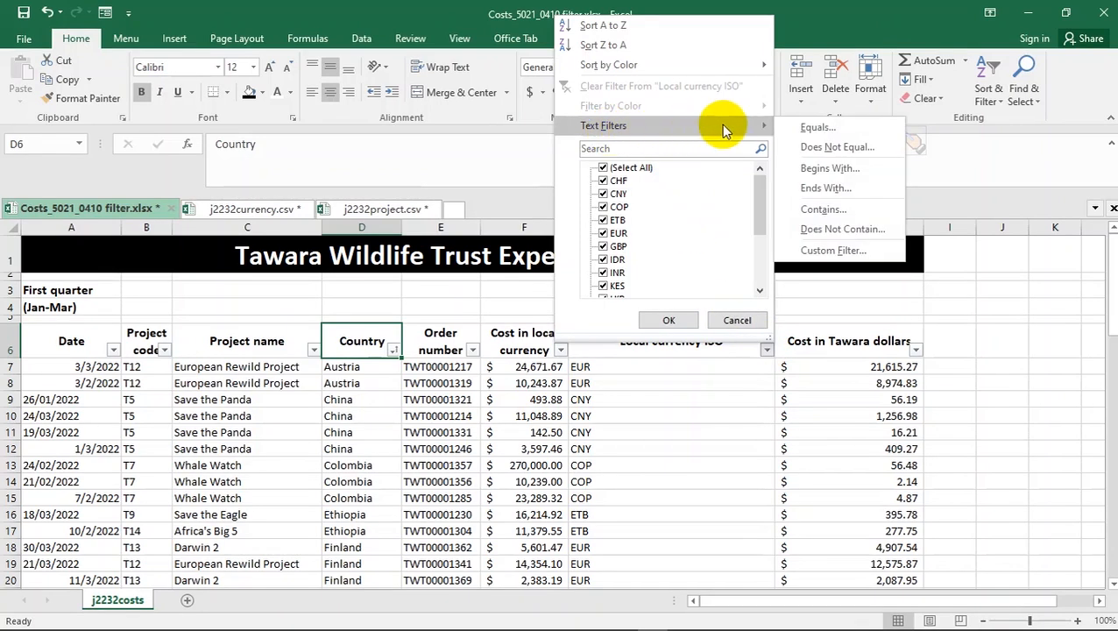
{"action": "left_click", "coordinate": [818, 128]}
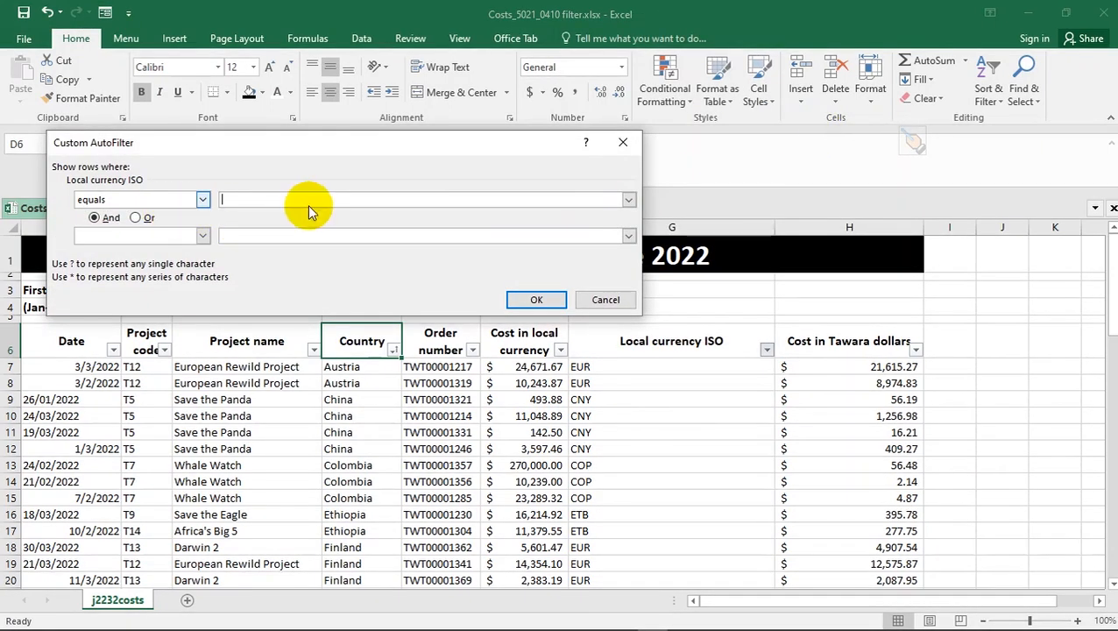
{"action": "key", "text": "Caps_Lock"}
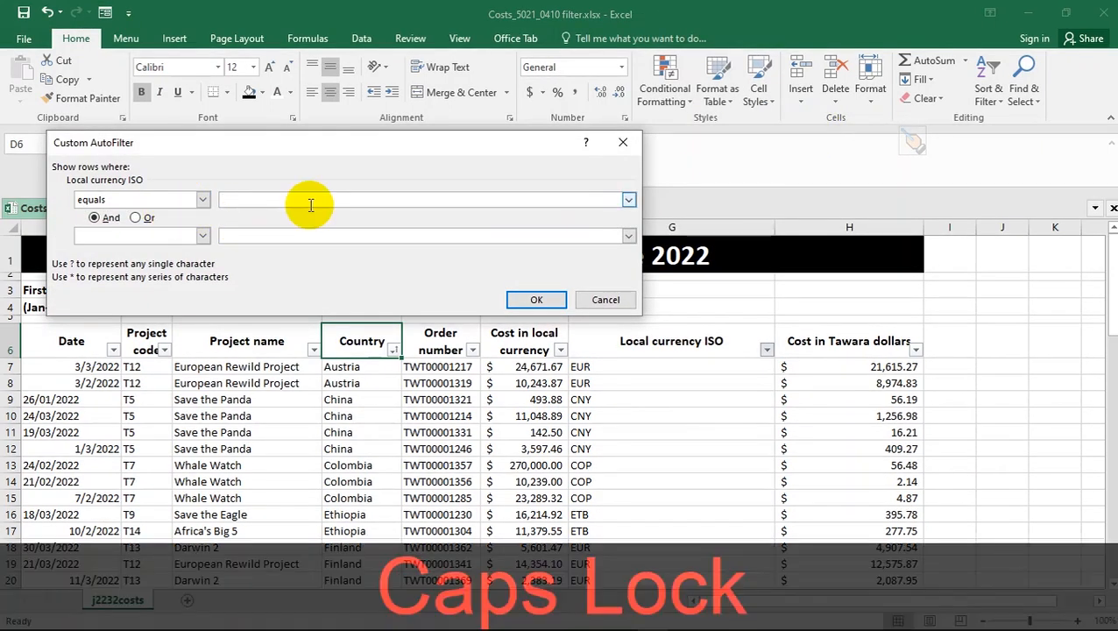
{"action": "type", "text": "EUR"}
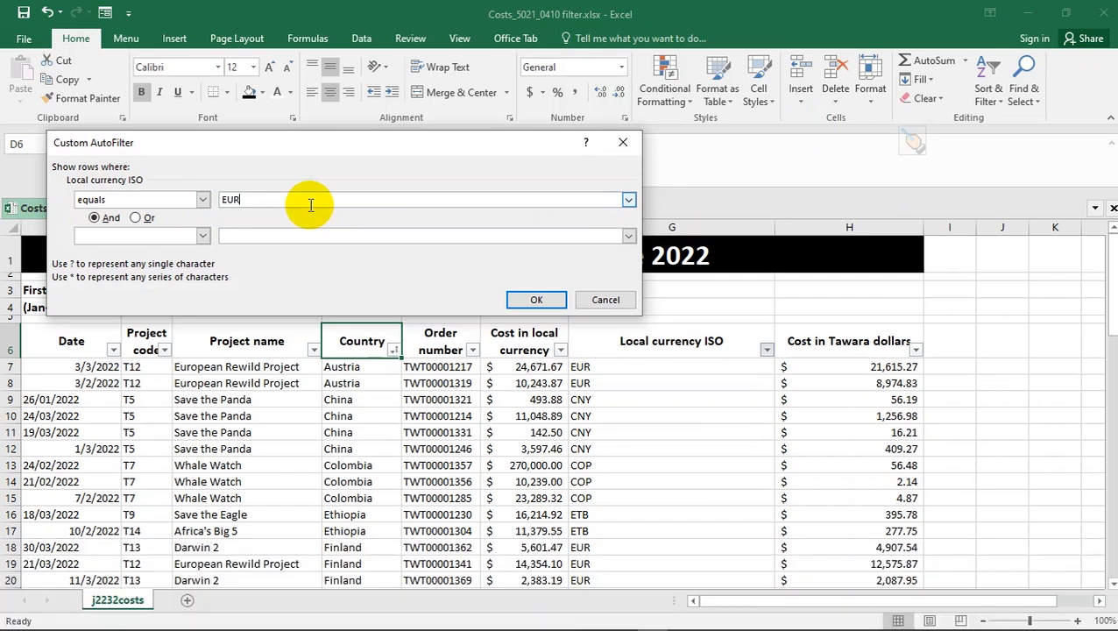
- Recheck question 16 in the paper and apply the EUR currency filter
{"action": "key", "text": "alt+Tab"}
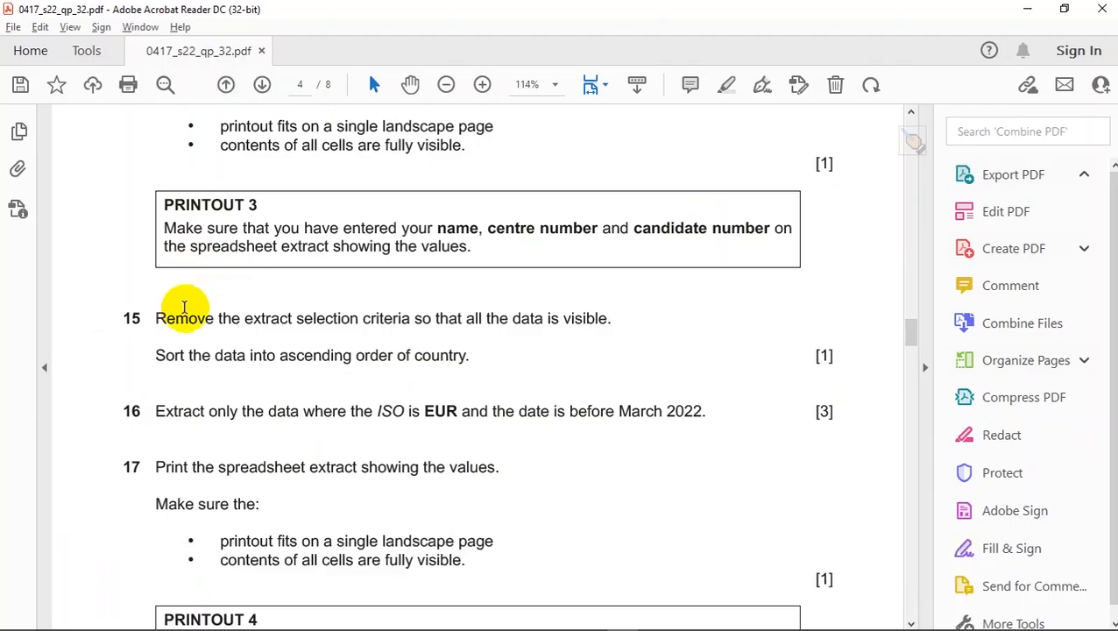
{"action": "key", "text": "alt+Tab"}
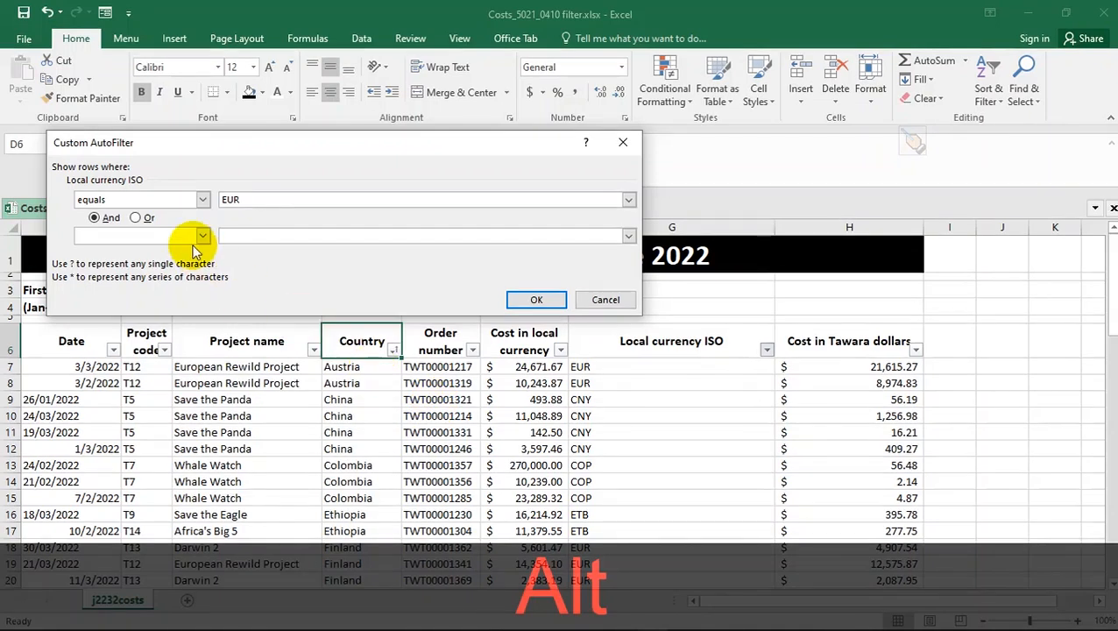
{"action": "key", "text": "alt+Tab"}
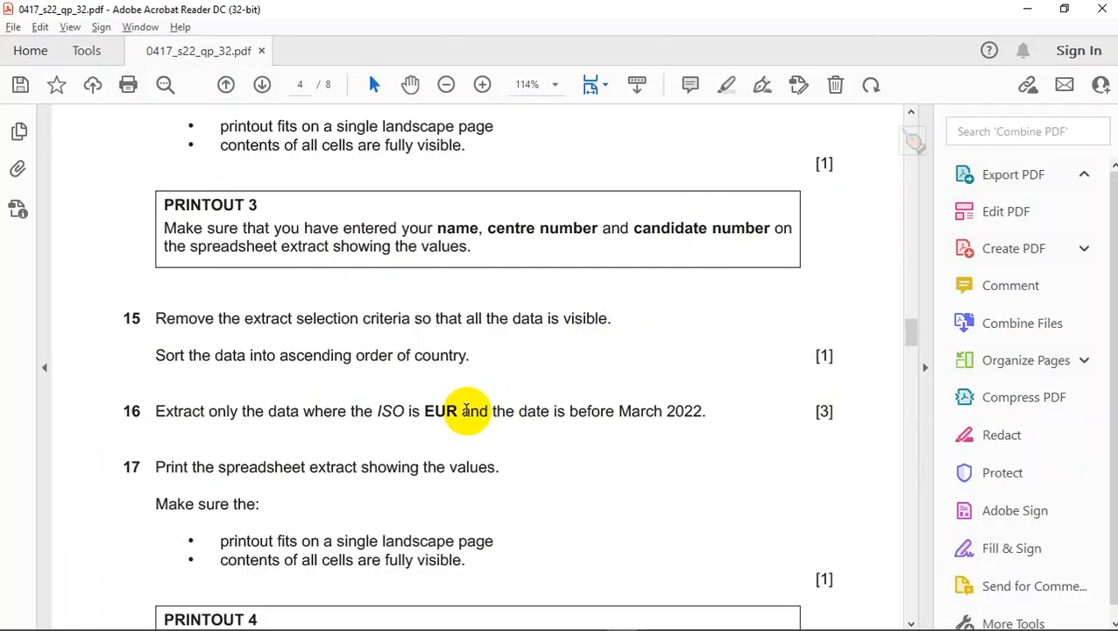
{"action": "left_click_drag", "start_coordinate": [465, 411], "coordinate": [484, 409]}
{"action": "key", "text": "alt+Tab"}
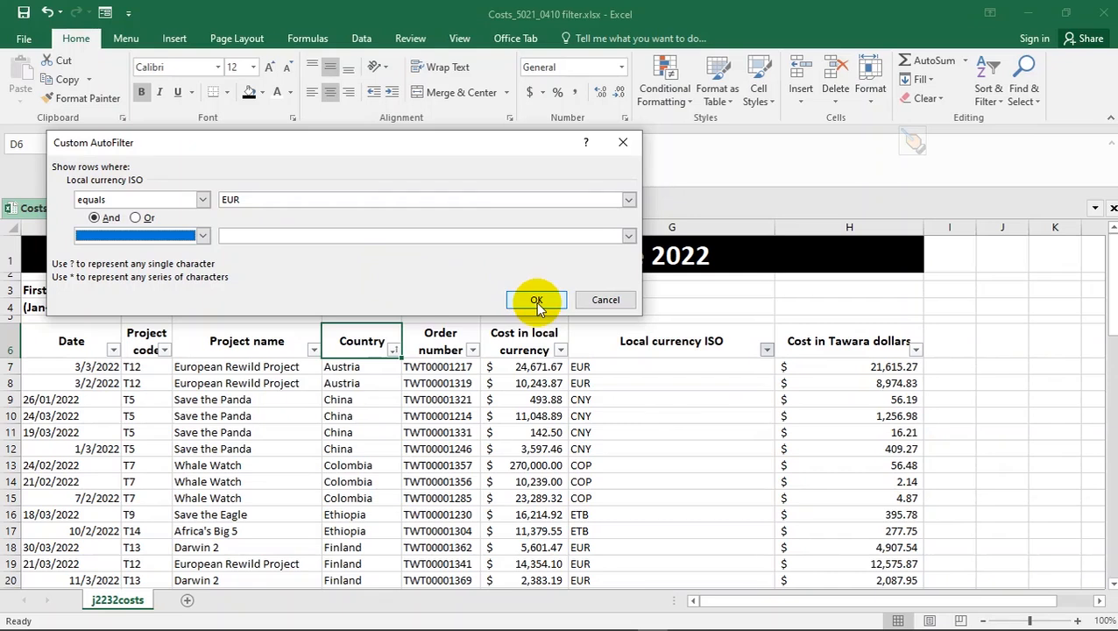
{"action": "left_click", "coordinate": [535, 300]}
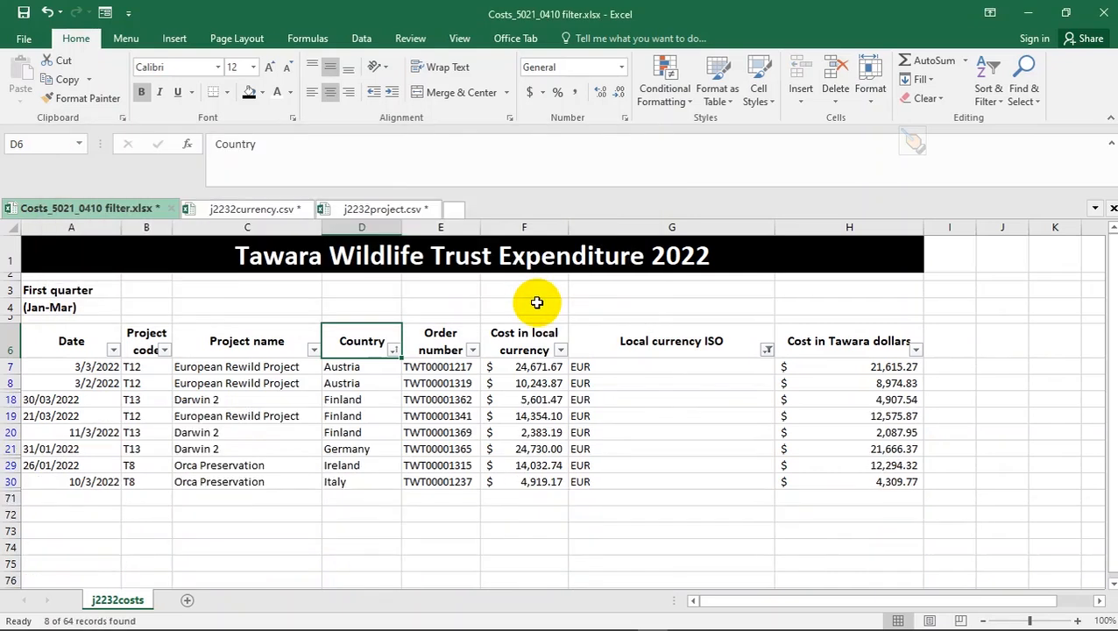
{"action": "key", "text": "alt+Tab"}
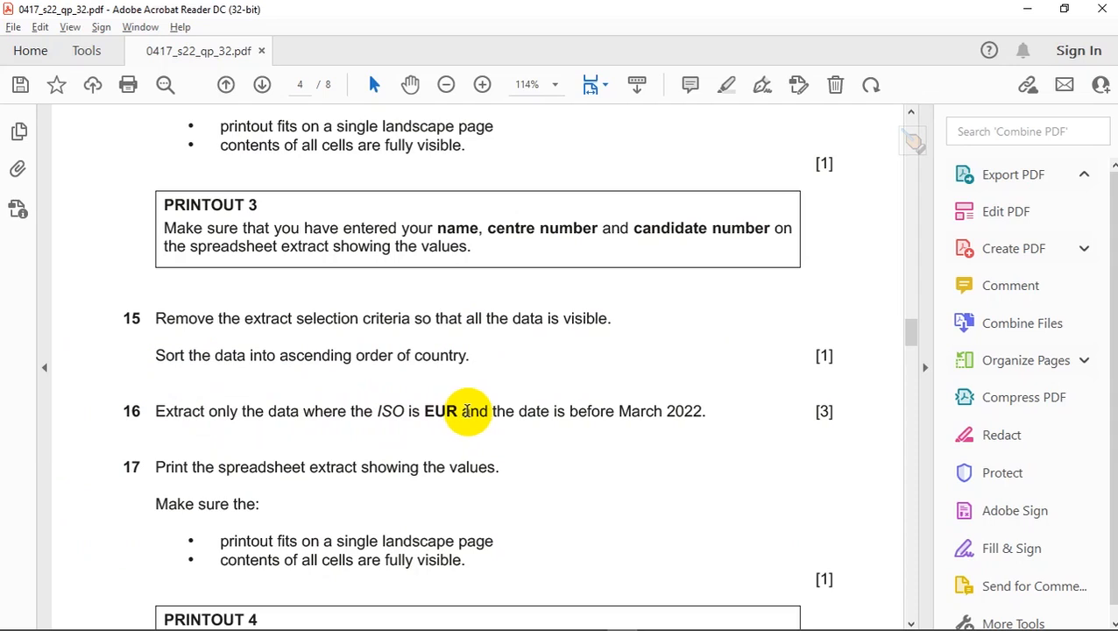
{"action": "left_click_drag", "start_coordinate": [462, 410], "coordinate": [486, 412]}
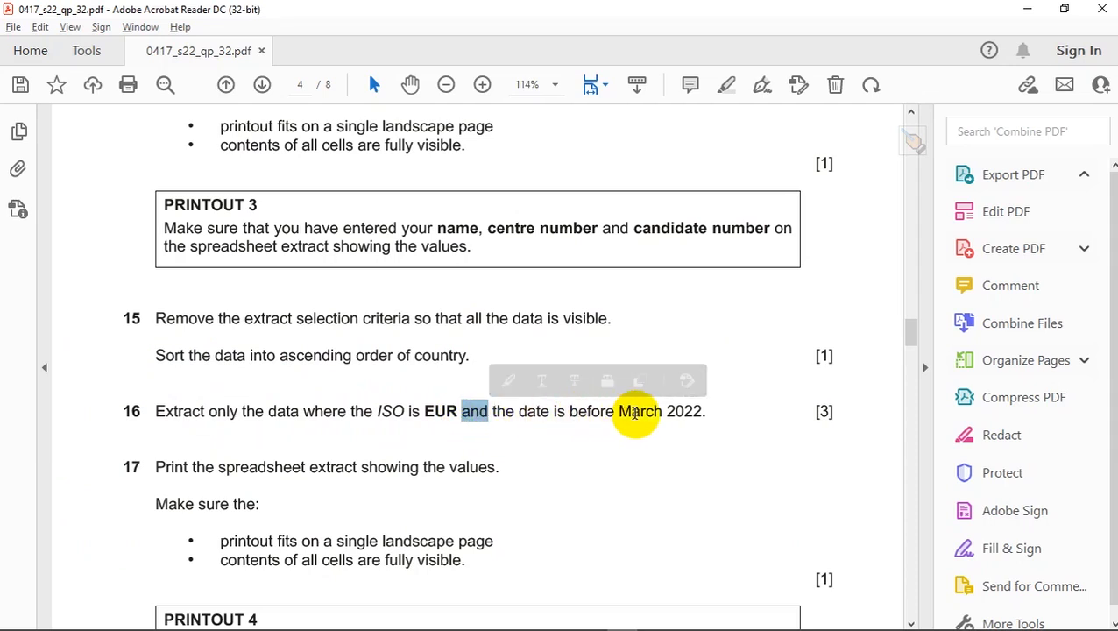
{"action": "key", "text": "alt+Tab"}
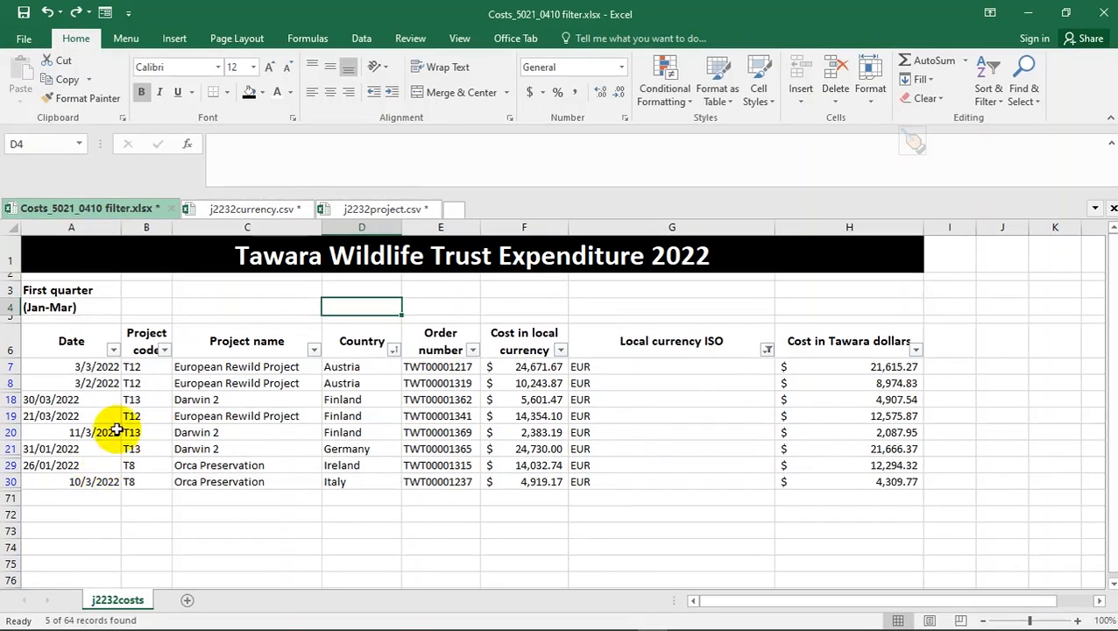
- In the Date column filter, untick 31/01/2022 and 26/01/2022
{"action": "left_click", "coordinate": [114, 351]}
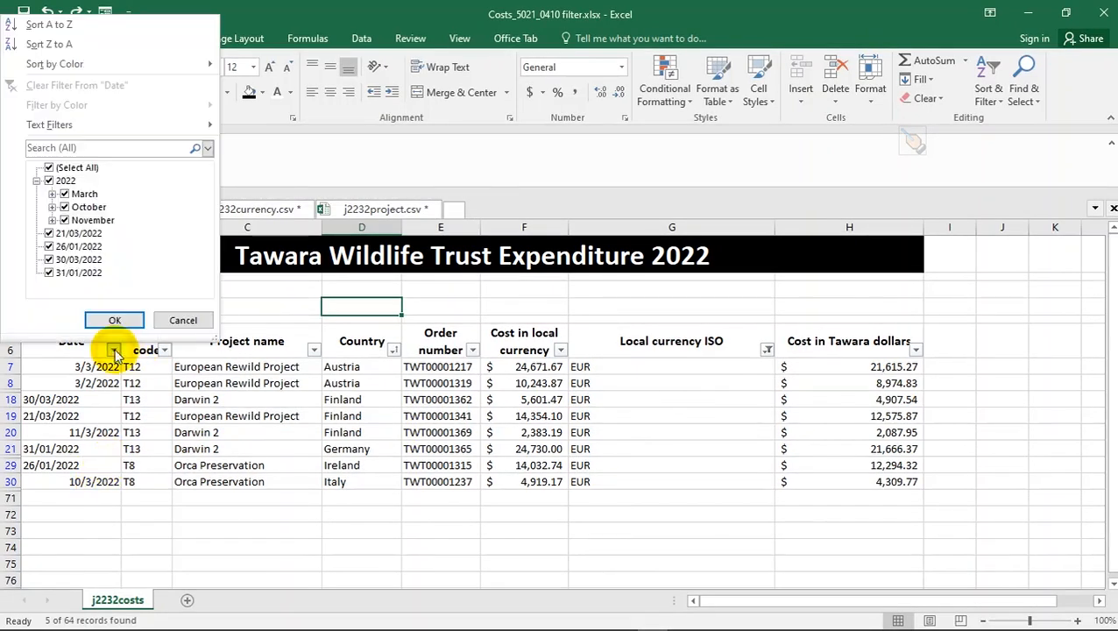
{"action": "left_click", "coordinate": [49, 273]}
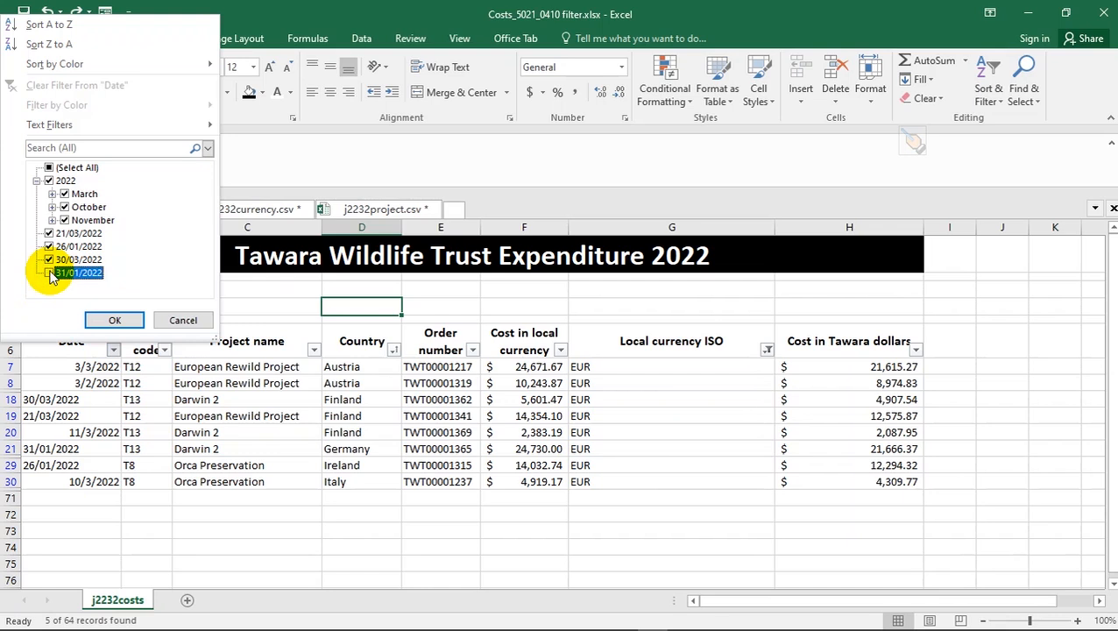
{"action": "left_click", "coordinate": [49, 246]}
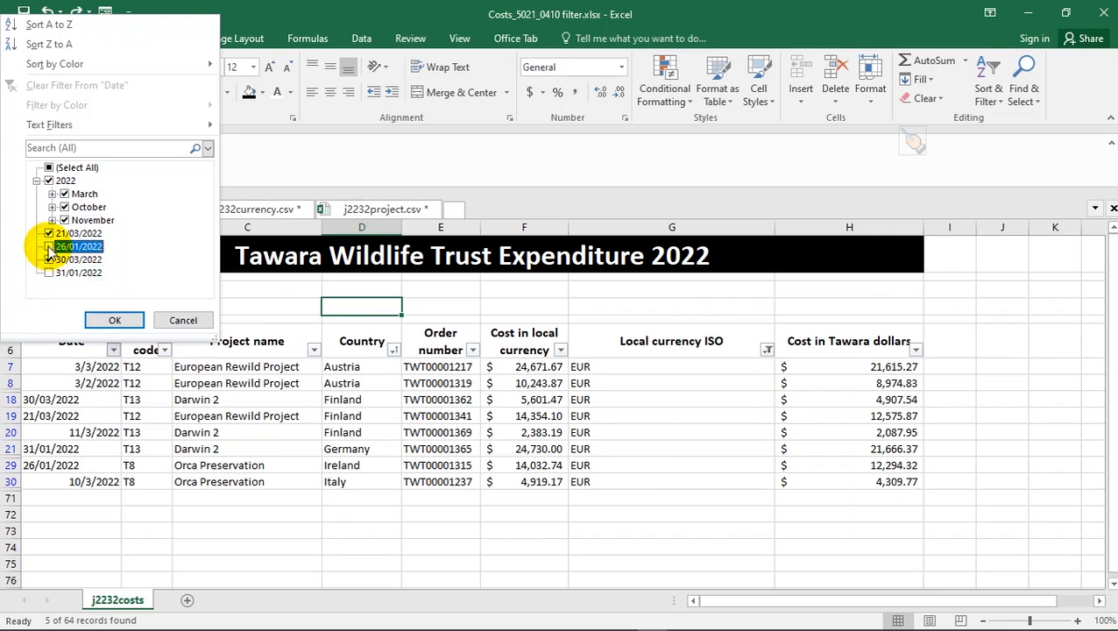
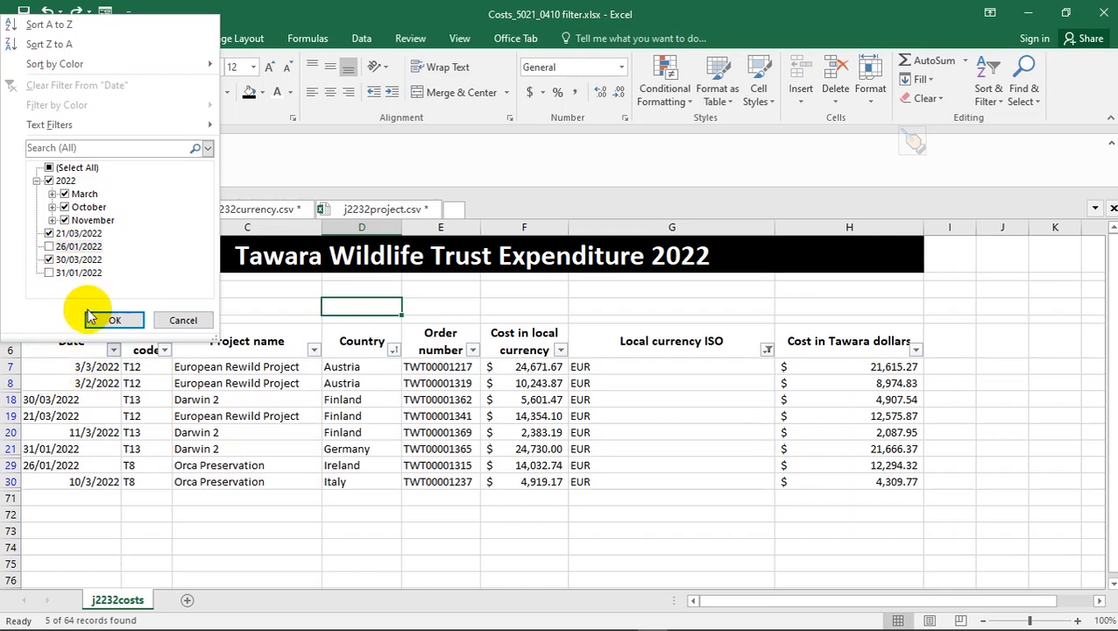
- In the Date filter, untick March's 02 dates so only five EUR rows remain
{"action": "left_click", "coordinate": [53, 219]}
{"action": "left_click", "coordinate": [53, 220]}
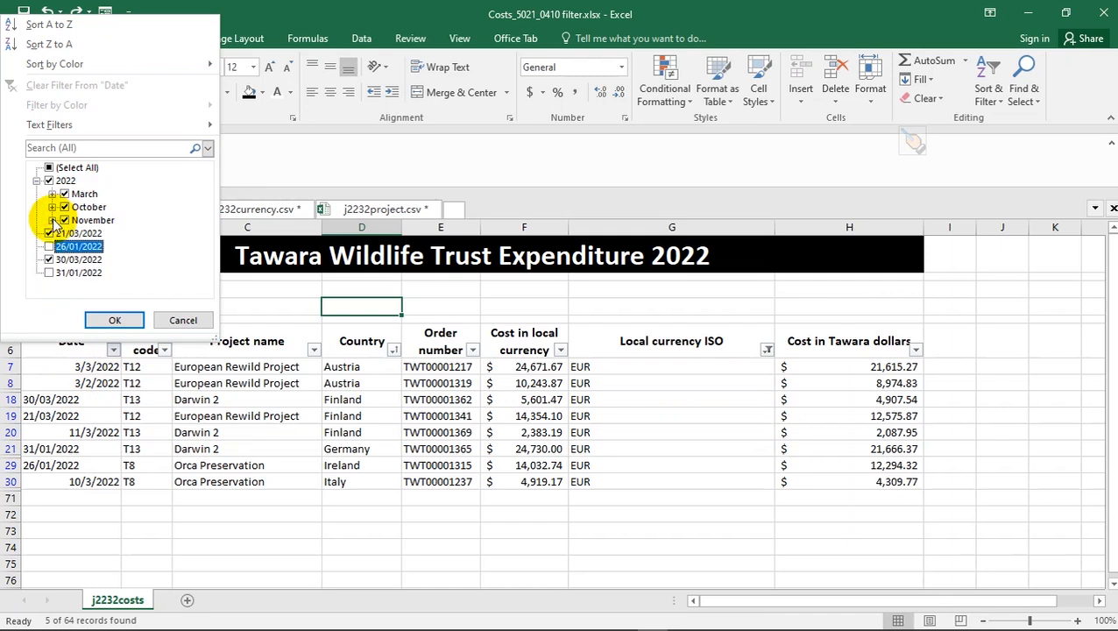
{"action": "left_click", "coordinate": [52, 207]}
{"action": "left_click", "coordinate": [52, 207]}
{"action": "left_click", "coordinate": [52, 194]}
{"action": "left_click", "coordinate": [52, 194]}
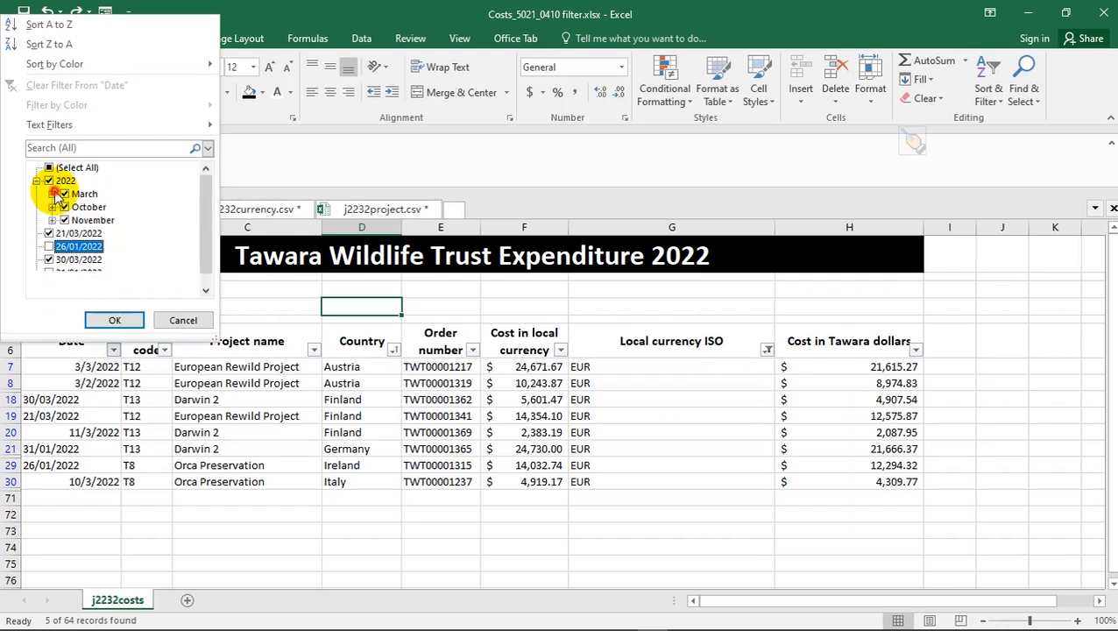
{"action": "left_click", "coordinate": [53, 193]}
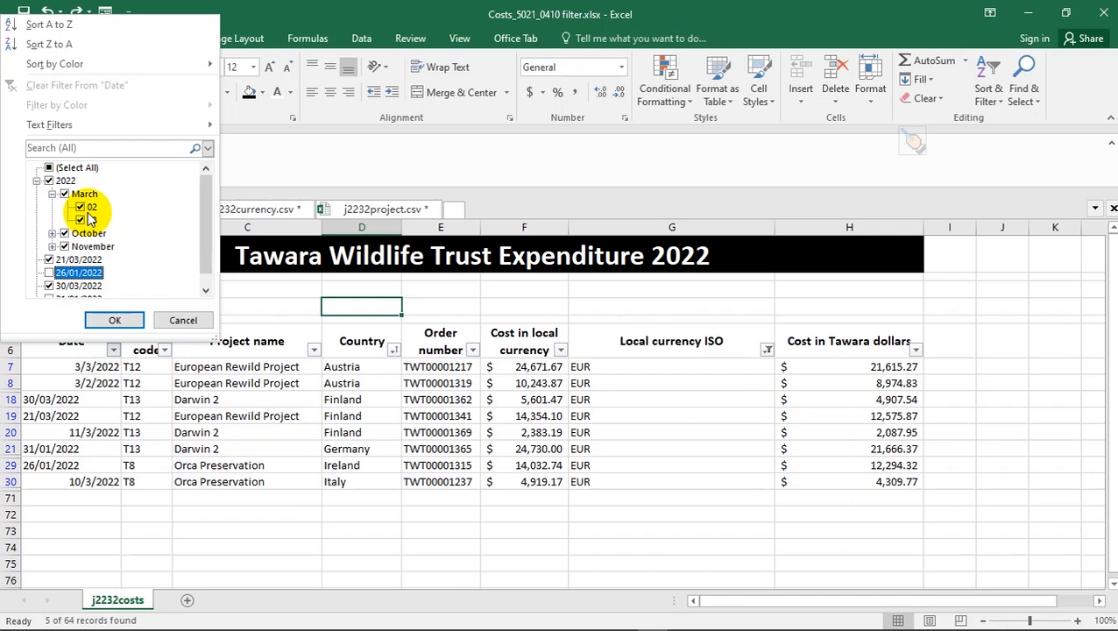
{"action": "left_click", "coordinate": [79, 208]}
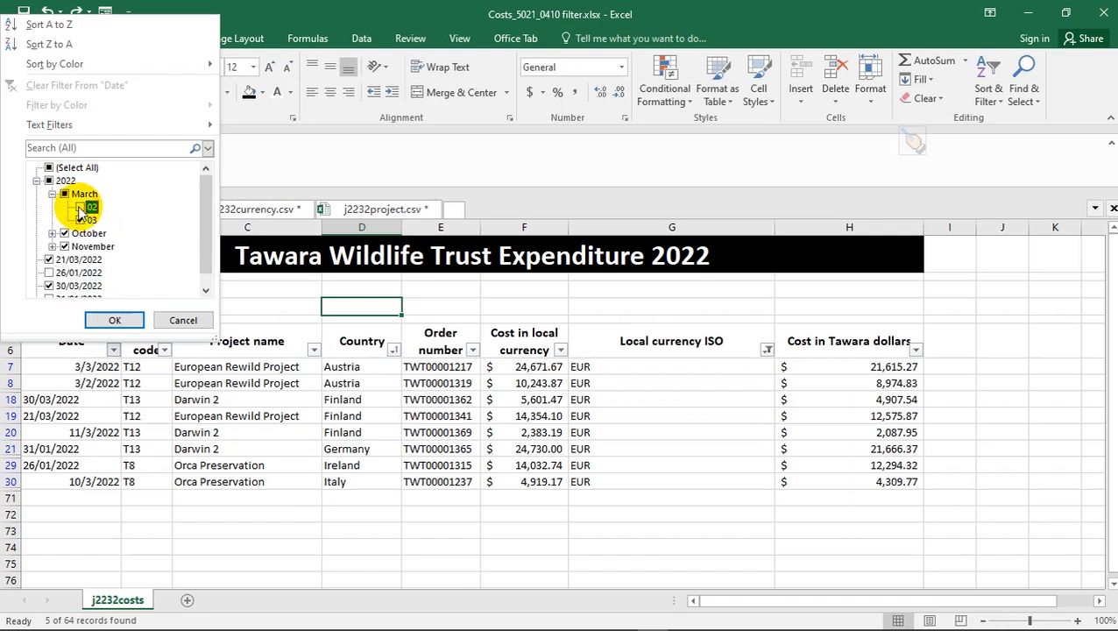
{"action": "left_click", "coordinate": [114, 320]}
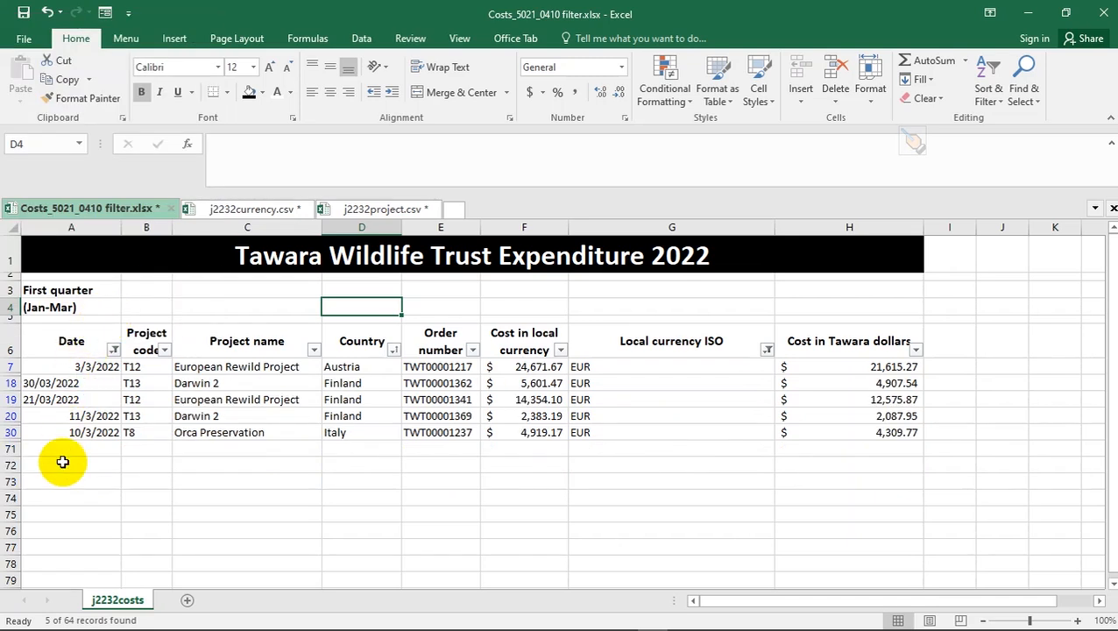
{"action": "key", "text": "alt+Tab"}
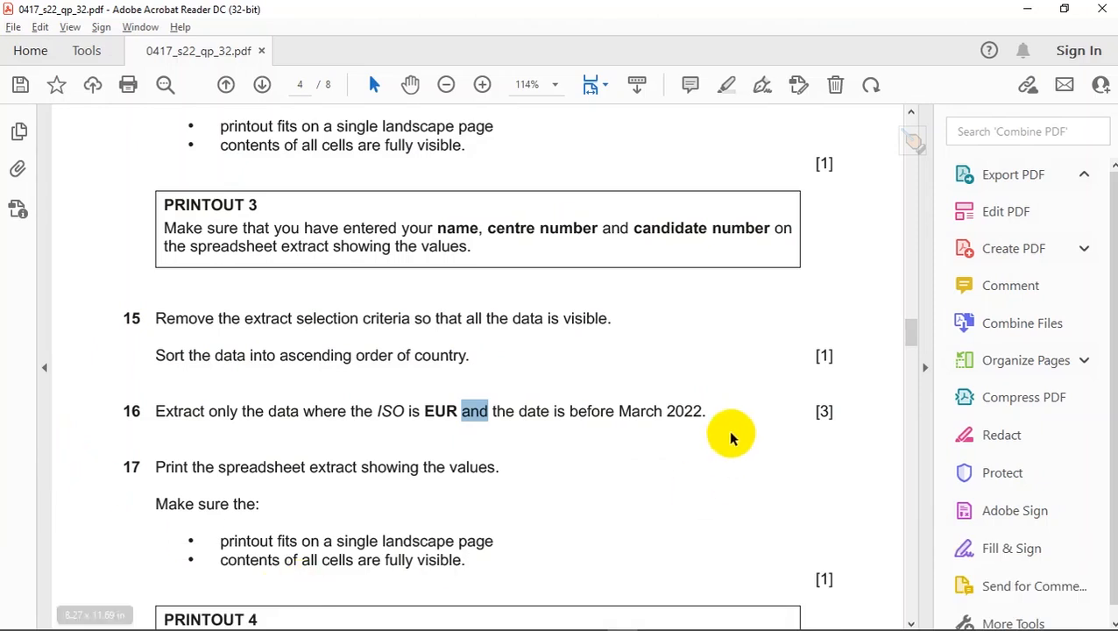
- Highlight questions 12 to 14 of the exam paper in yellow
{"action": "scroll", "coordinate": [510, 376], "scroll_direction": "up", "scroll_amount": 3}
{"action": "scroll", "coordinate": [510, 378], "scroll_direction": "up", "scroll_amount": 3}
{"action": "left_click_drag", "start_coordinate": [486, 423], "coordinate": [224, 300]}
{"action": "left_click_drag", "start_coordinate": [151, 214], "coordinate": [474, 424]}
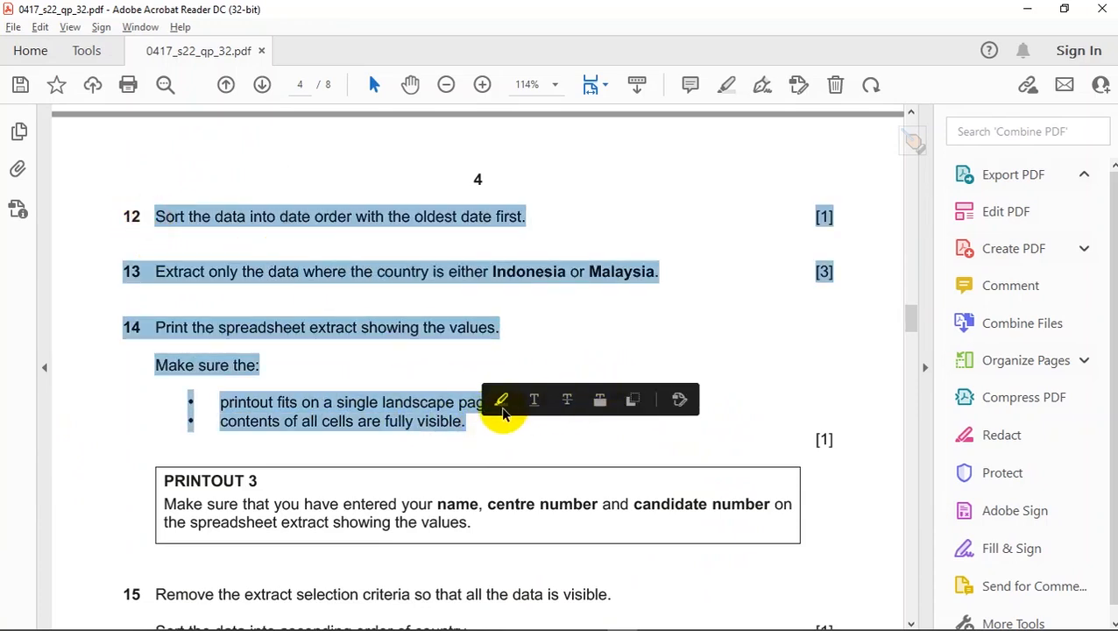
{"action": "left_click", "coordinate": [502, 403]}
- Highlight questions 15 and 16 in yellow as well
{"action": "scroll", "coordinate": [499, 404], "scroll_direction": "down", "scroll_amount": 6}
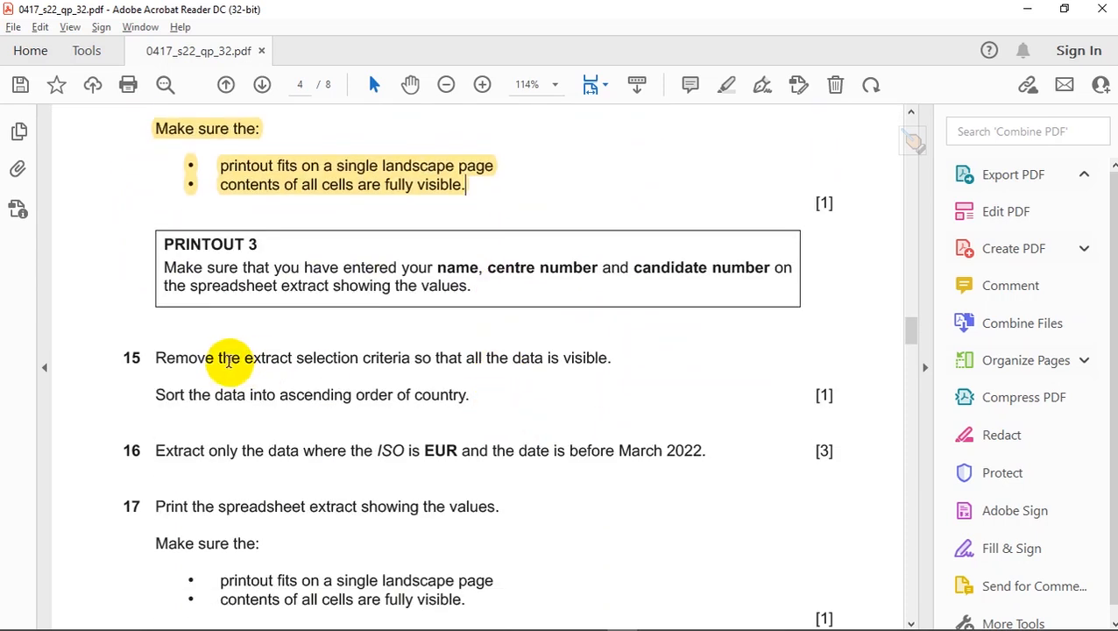
{"action": "left_click_drag", "start_coordinate": [155, 358], "coordinate": [480, 412]}
{"action": "left_click", "coordinate": [493, 428]}
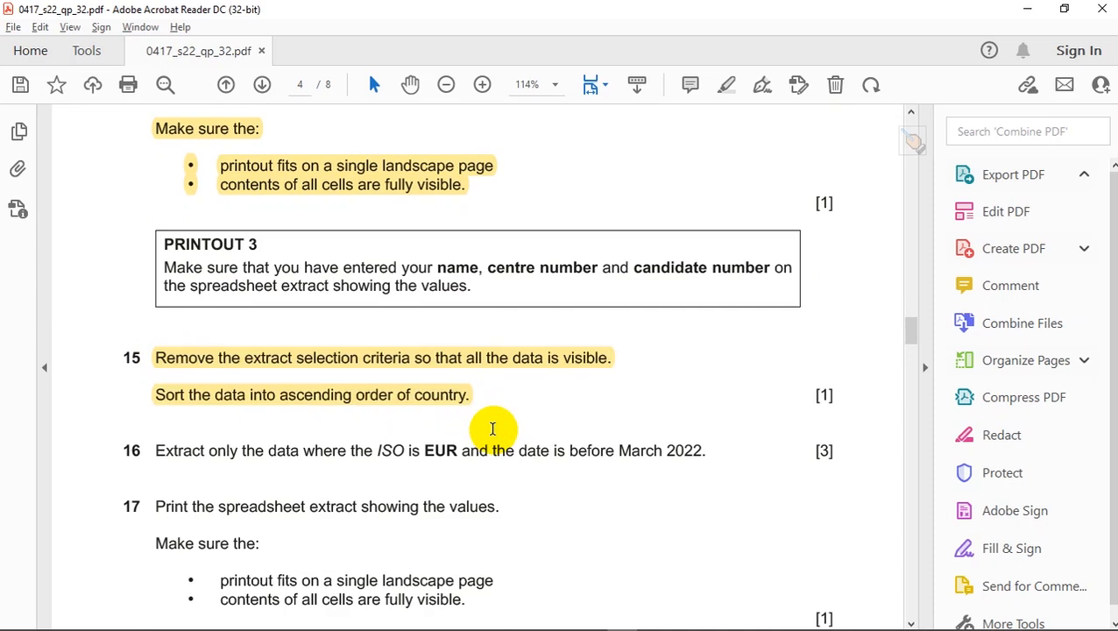
{"action": "scroll", "coordinate": [493, 429], "scroll_direction": "down", "scroll_amount": 3}
{"action": "left_click_drag", "start_coordinate": [155, 333], "coordinate": [706, 333]}
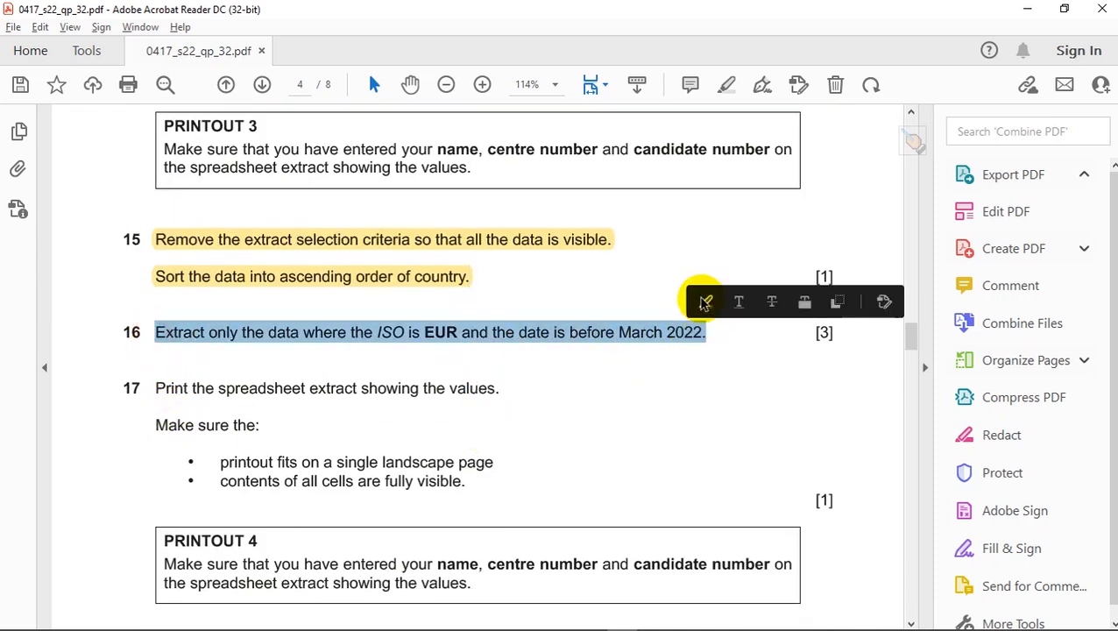
{"action": "left_click", "coordinate": [706, 302]}
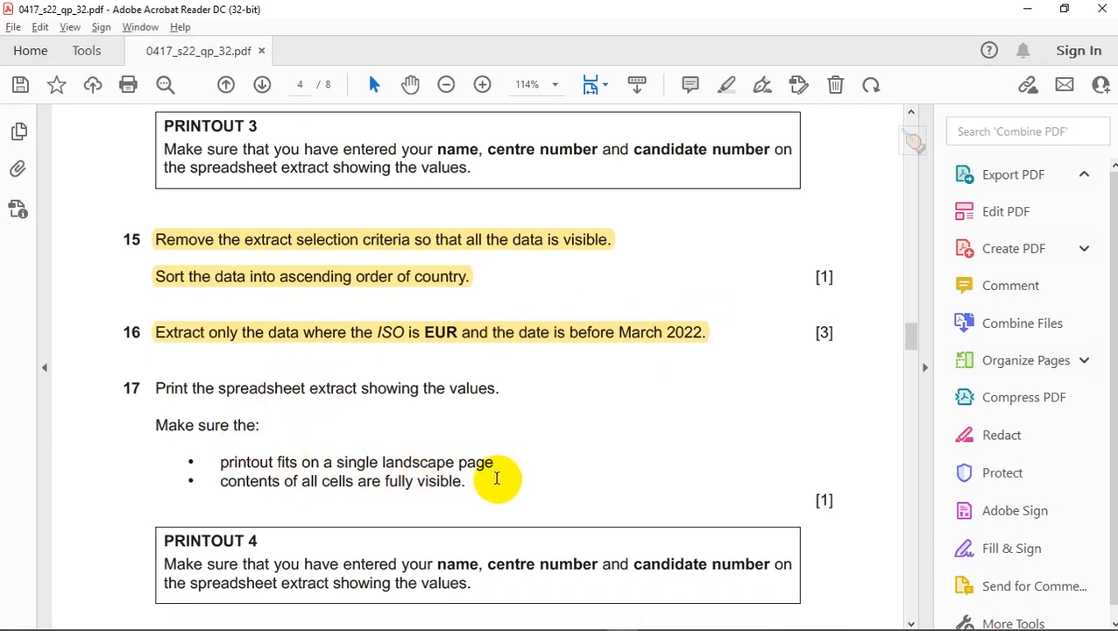
{"action": "key", "text": "alt+Tab"}
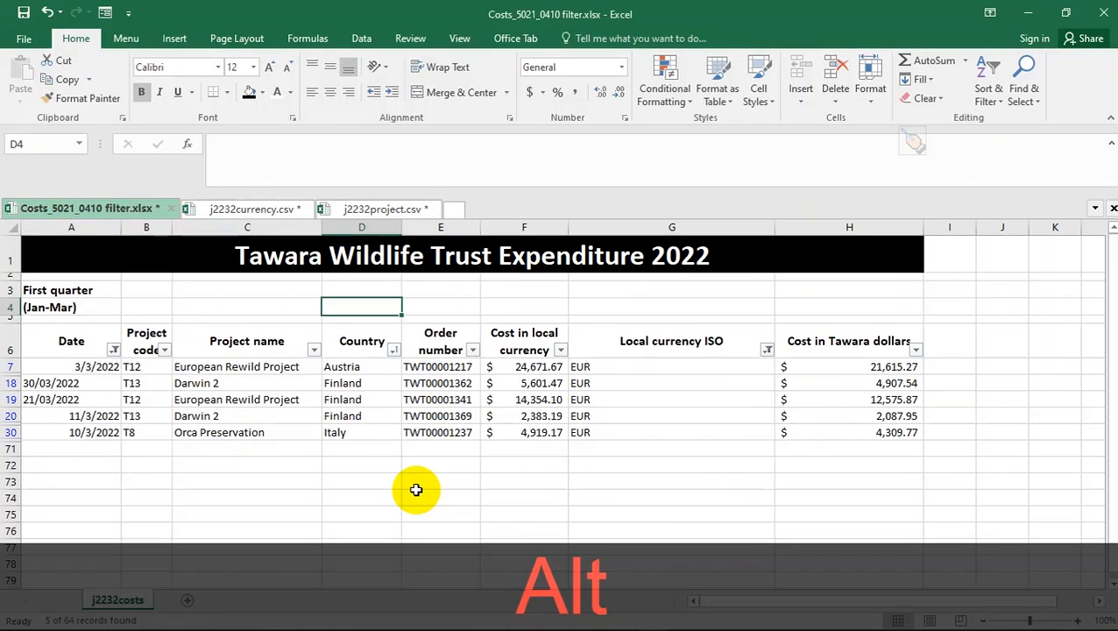
- Open the print preview and Page Setup options for the filtered EUR extract
{"action": "left_click", "coordinate": [371, 464]}
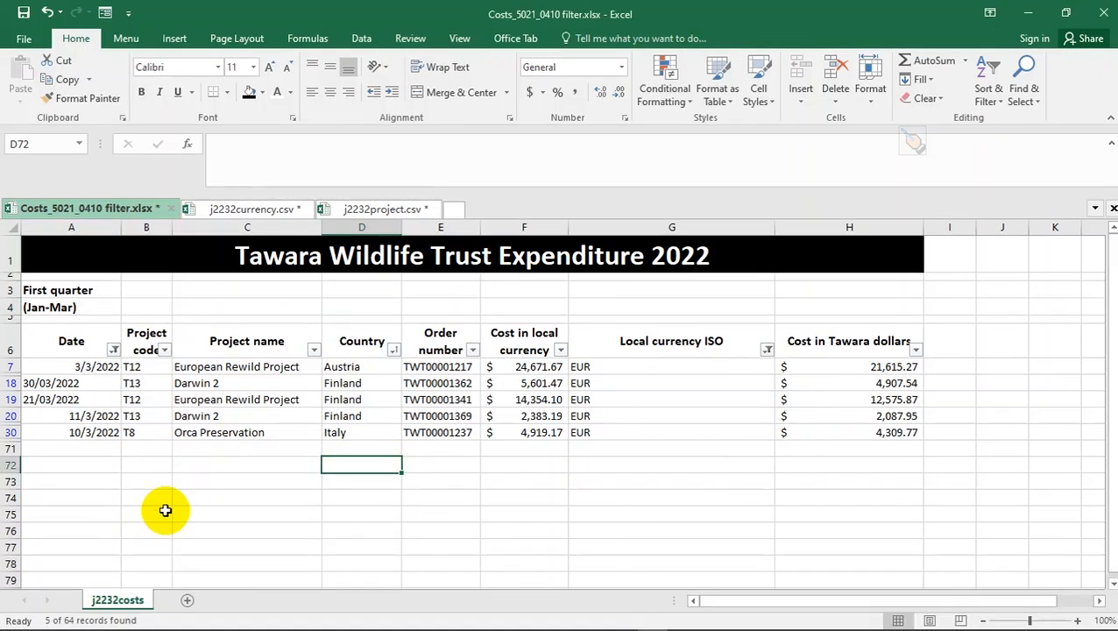
{"action": "key", "text": "ctrl+p"}
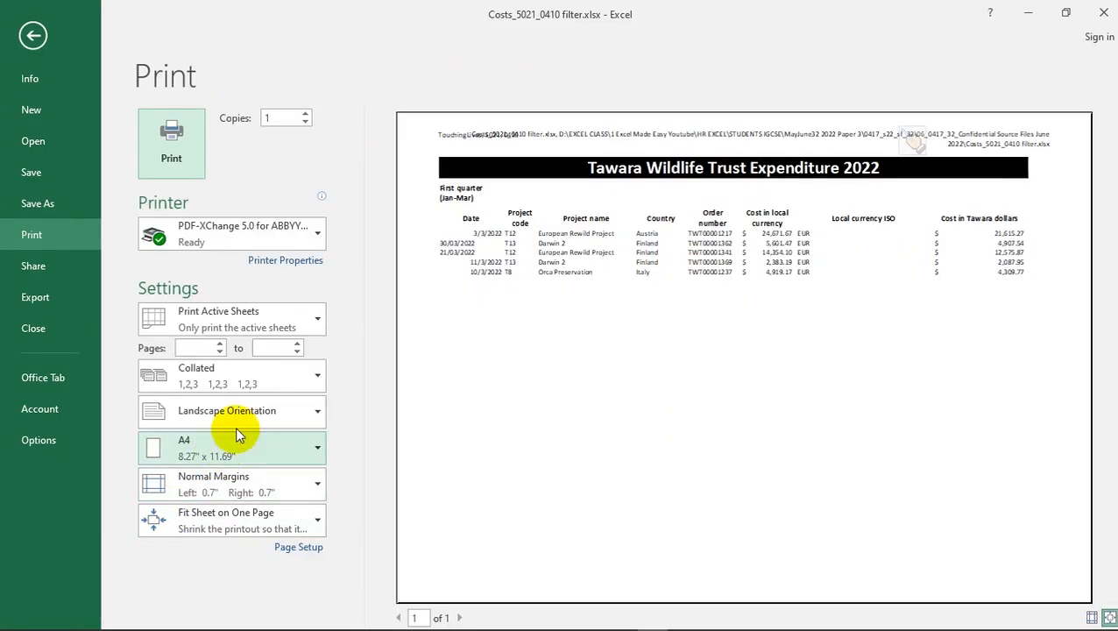
{"action": "left_click", "coordinate": [307, 552]}
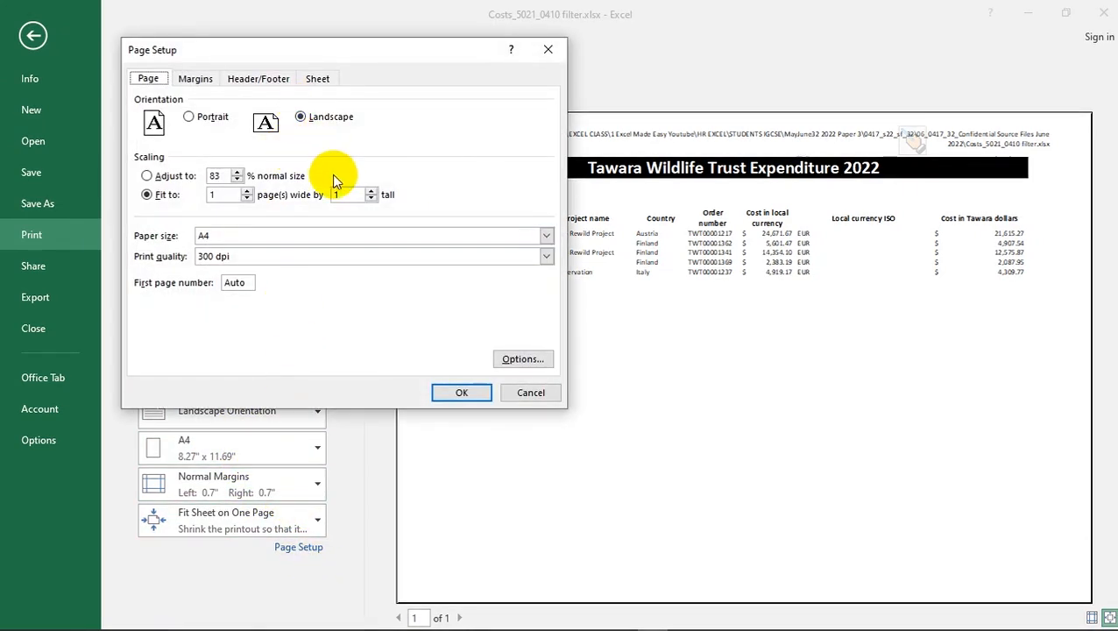
{"action": "key", "text": "alt+Tab"}
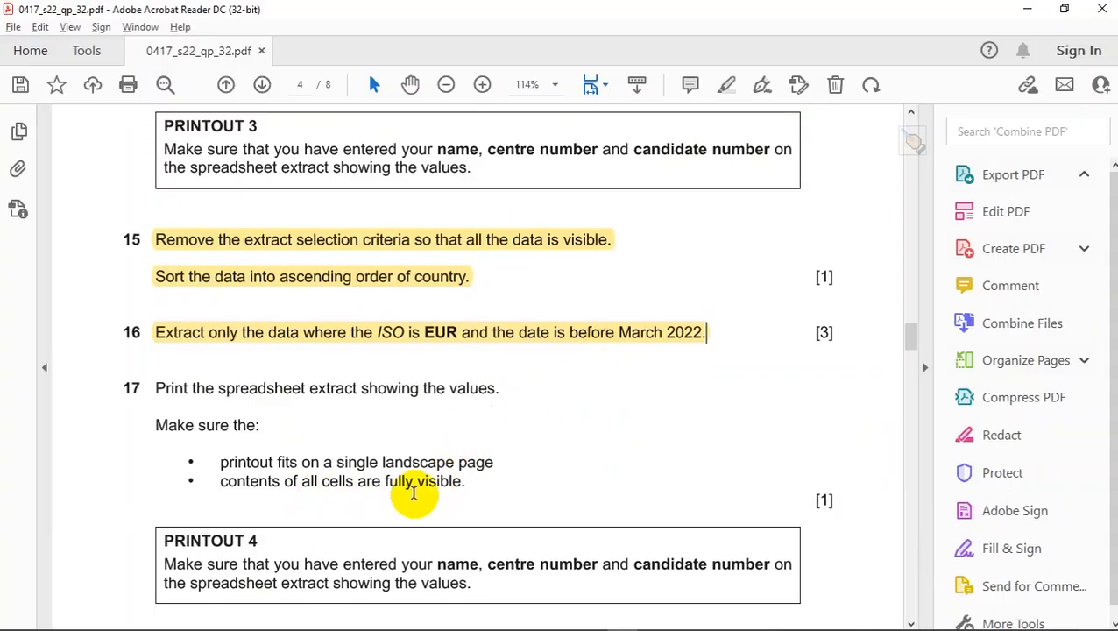
- Reread question 17's printout requirements, then confirm the landscape, one-page A4 setup
{"action": "key", "text": "alt+Tab"}
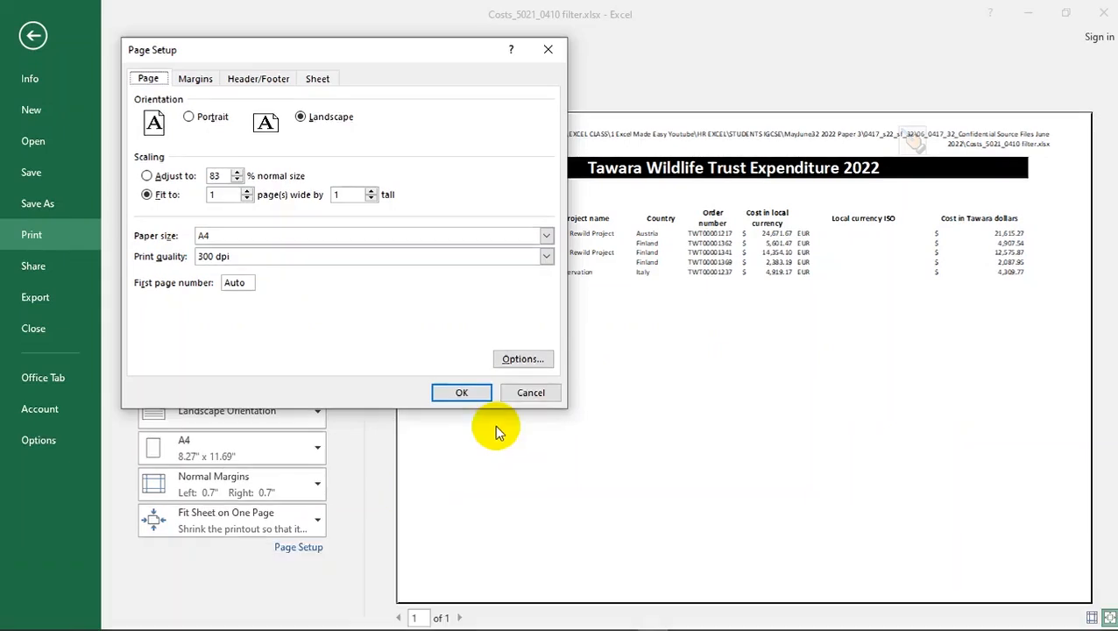
{"action": "left_click", "coordinate": [452, 398]}
{"action": "key", "text": "alt+Tab"}
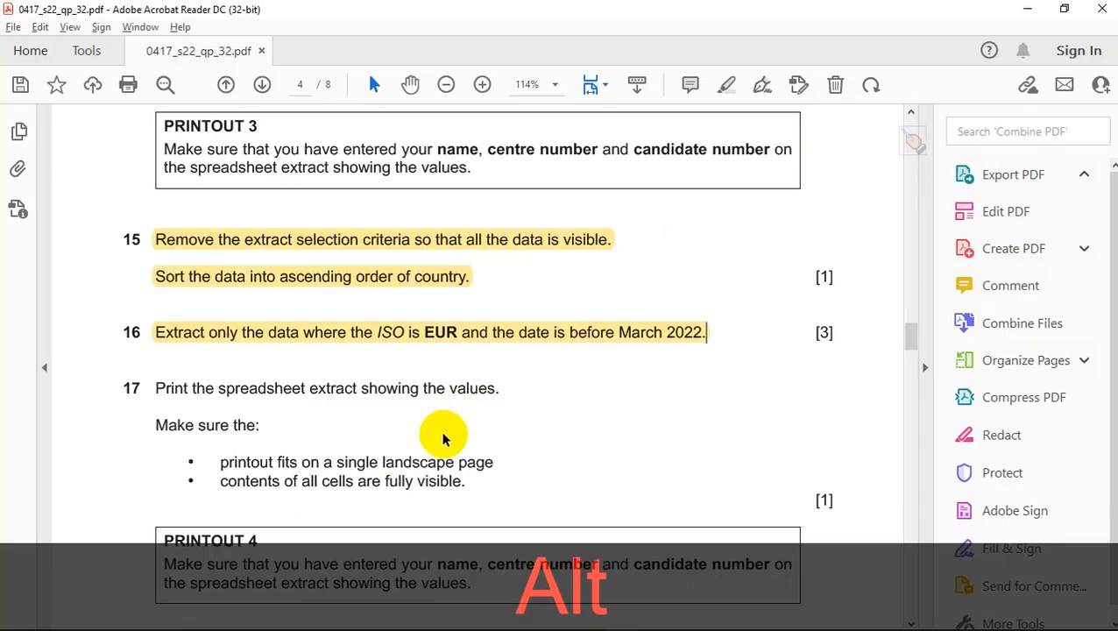
{"action": "scroll", "coordinate": [365, 471], "scroll_direction": "down", "scroll_amount": 2}
{"action": "scroll", "coordinate": [363, 473], "scroll_direction": "down", "scroll_amount": 1}
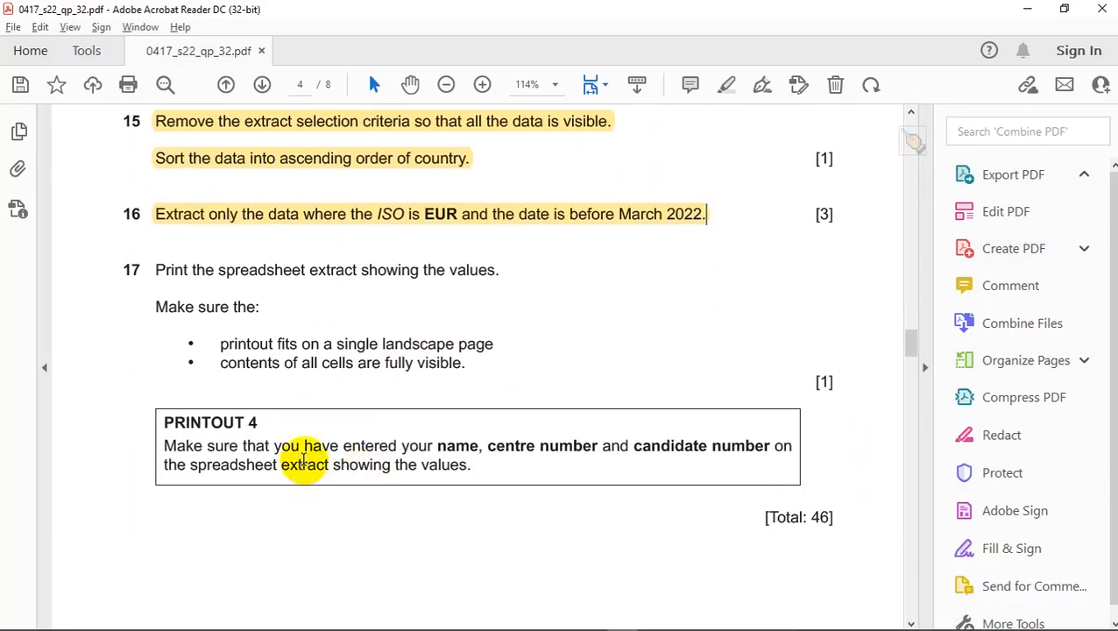
{"action": "scroll", "coordinate": [649, 456], "scroll_direction": "down", "scroll_amount": 1}
{"action": "scroll", "coordinate": [649, 456], "scroll_direction": "down", "scroll_amount": 1}
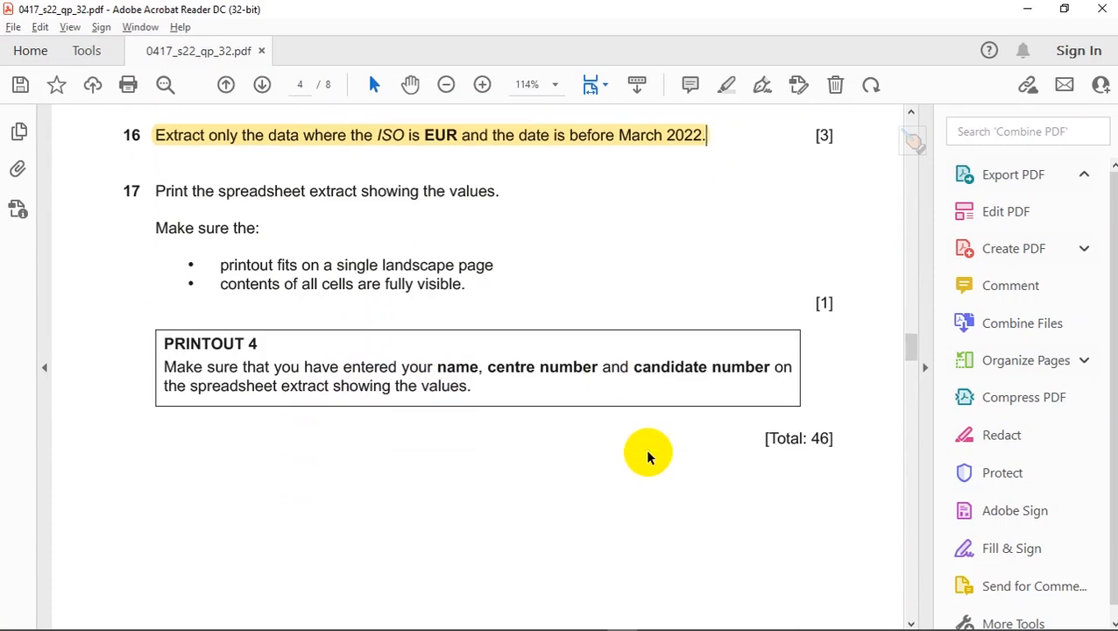
{"action": "key", "text": "alt+Tab"}
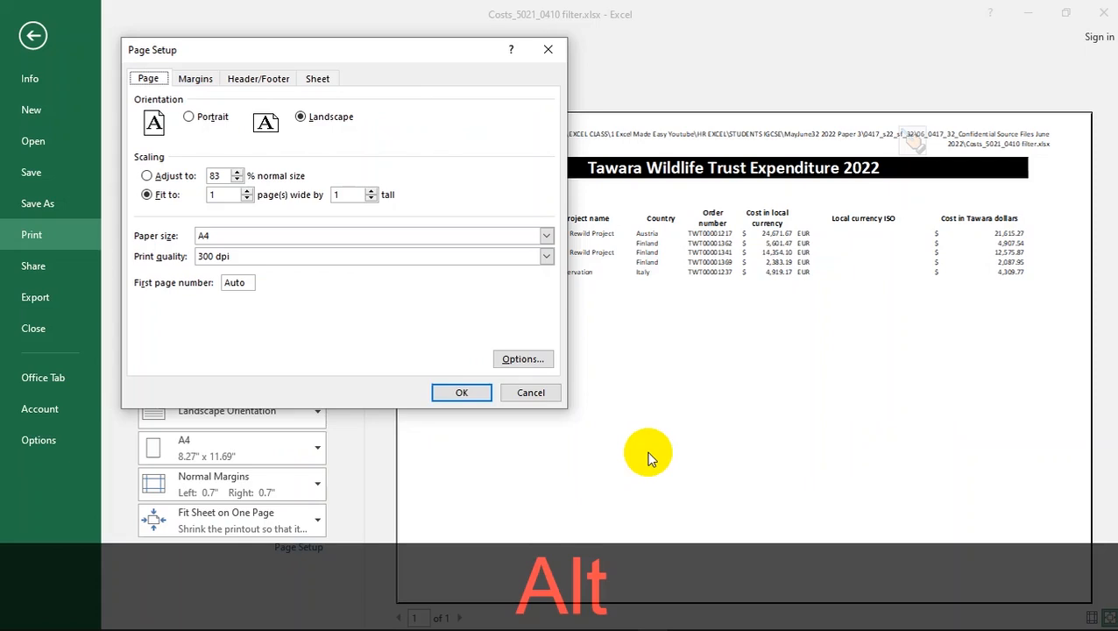
{"action": "left_click", "coordinate": [462, 393]}
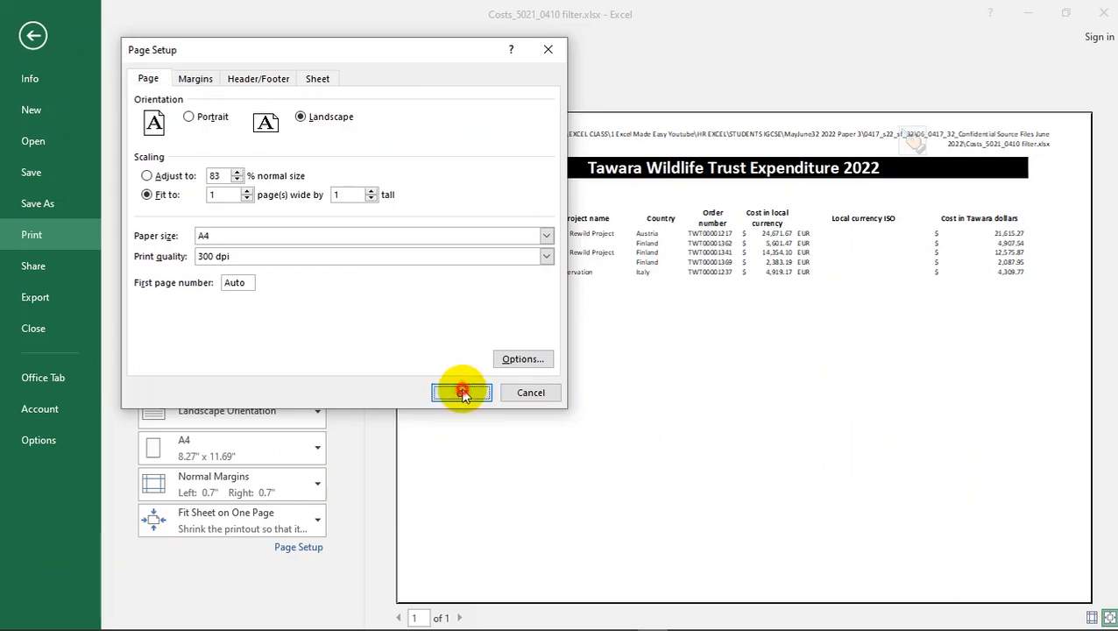